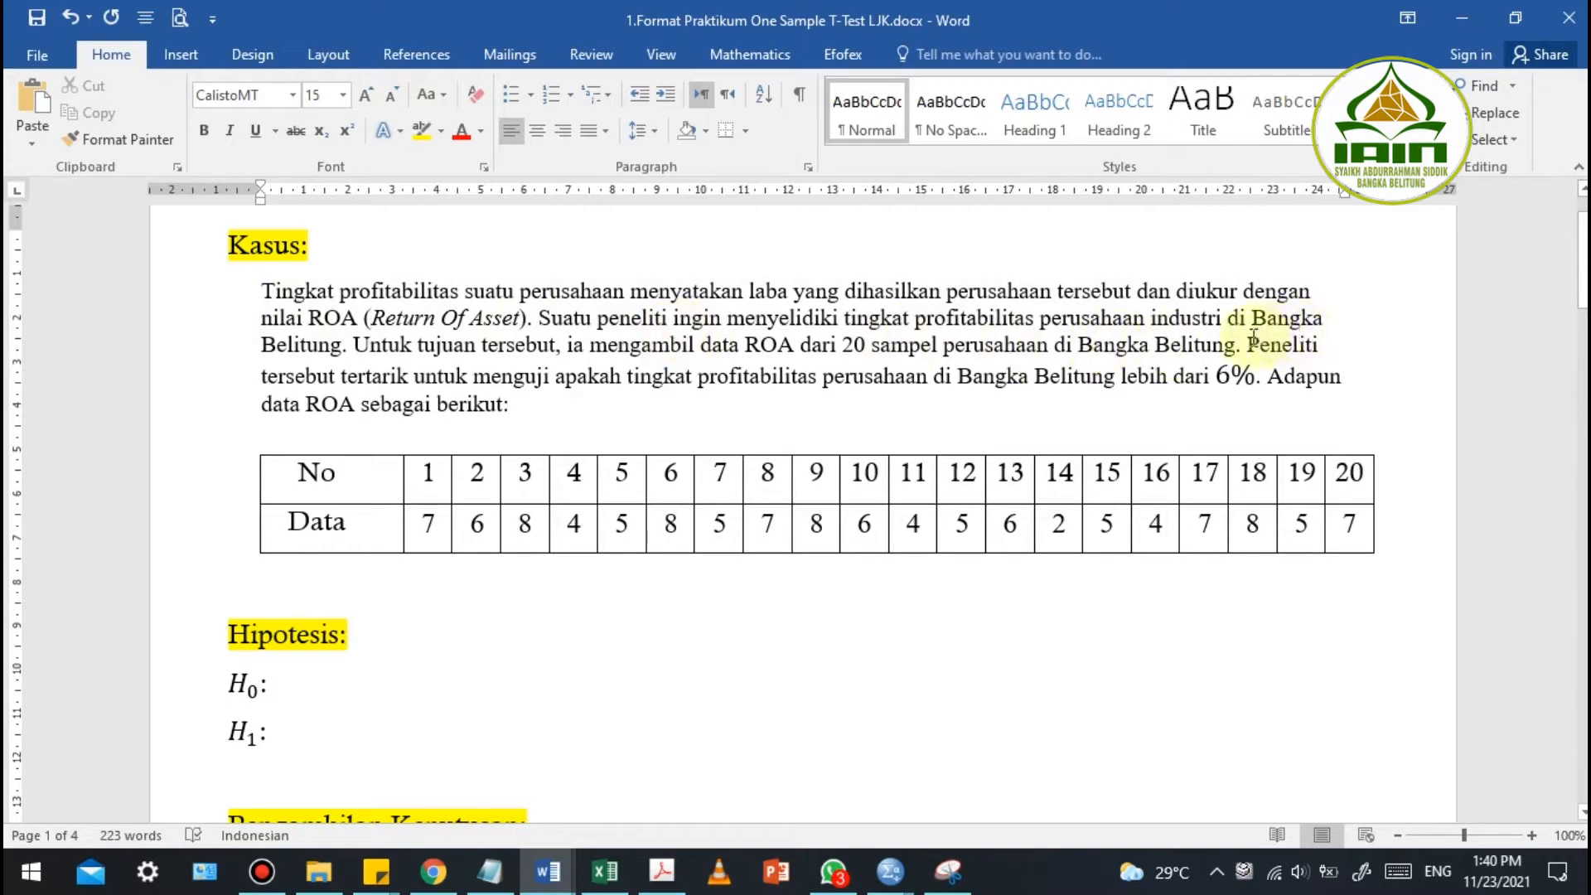
# Read the research question in the Kasus text, focusing on testing whether company profitability is "lebih dari 6%"
pyautogui.moveTo(1248, 344); pyautogui.dragTo(1256, 377)
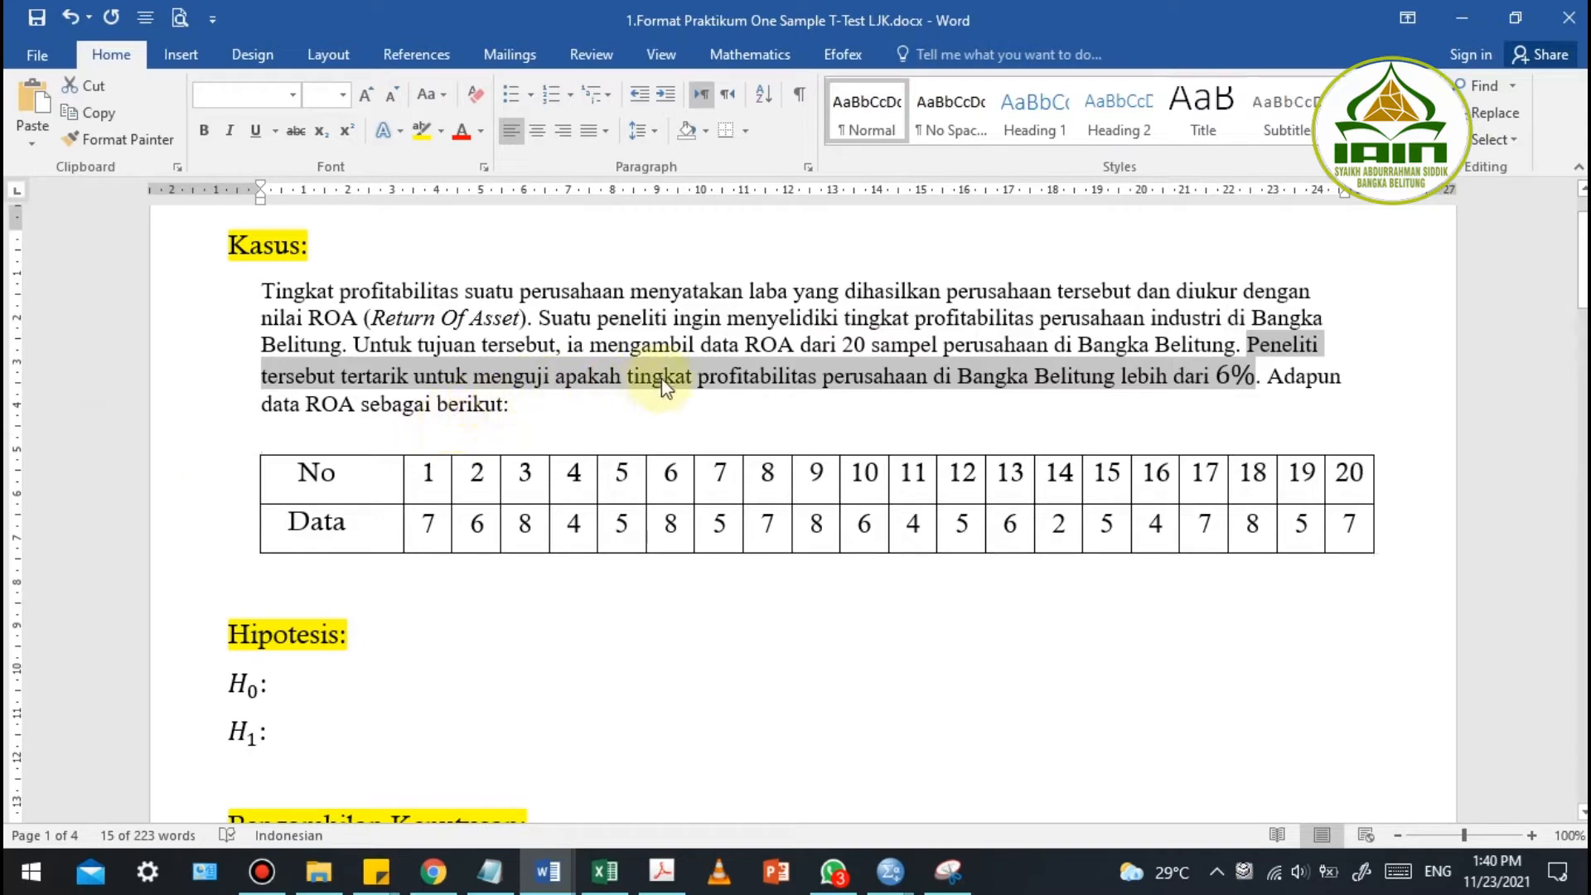
pyautogui.click(628, 392)
pyautogui.moveTo(543, 377); pyautogui.dragTo(810, 387)
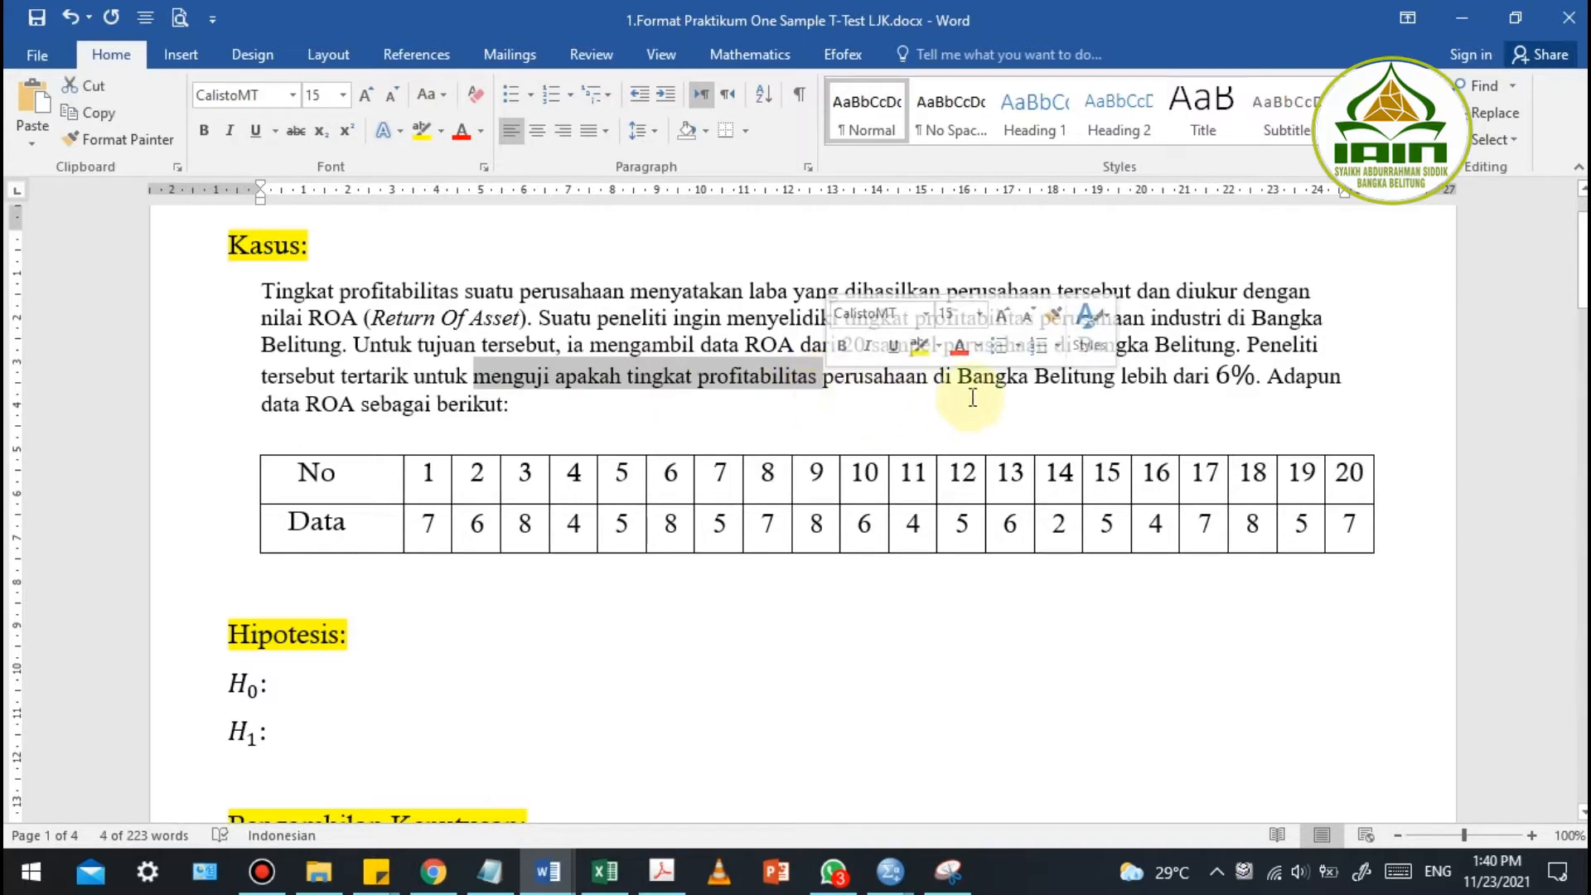
pyautogui.moveTo(1123, 377); pyautogui.dragTo(1255, 387)
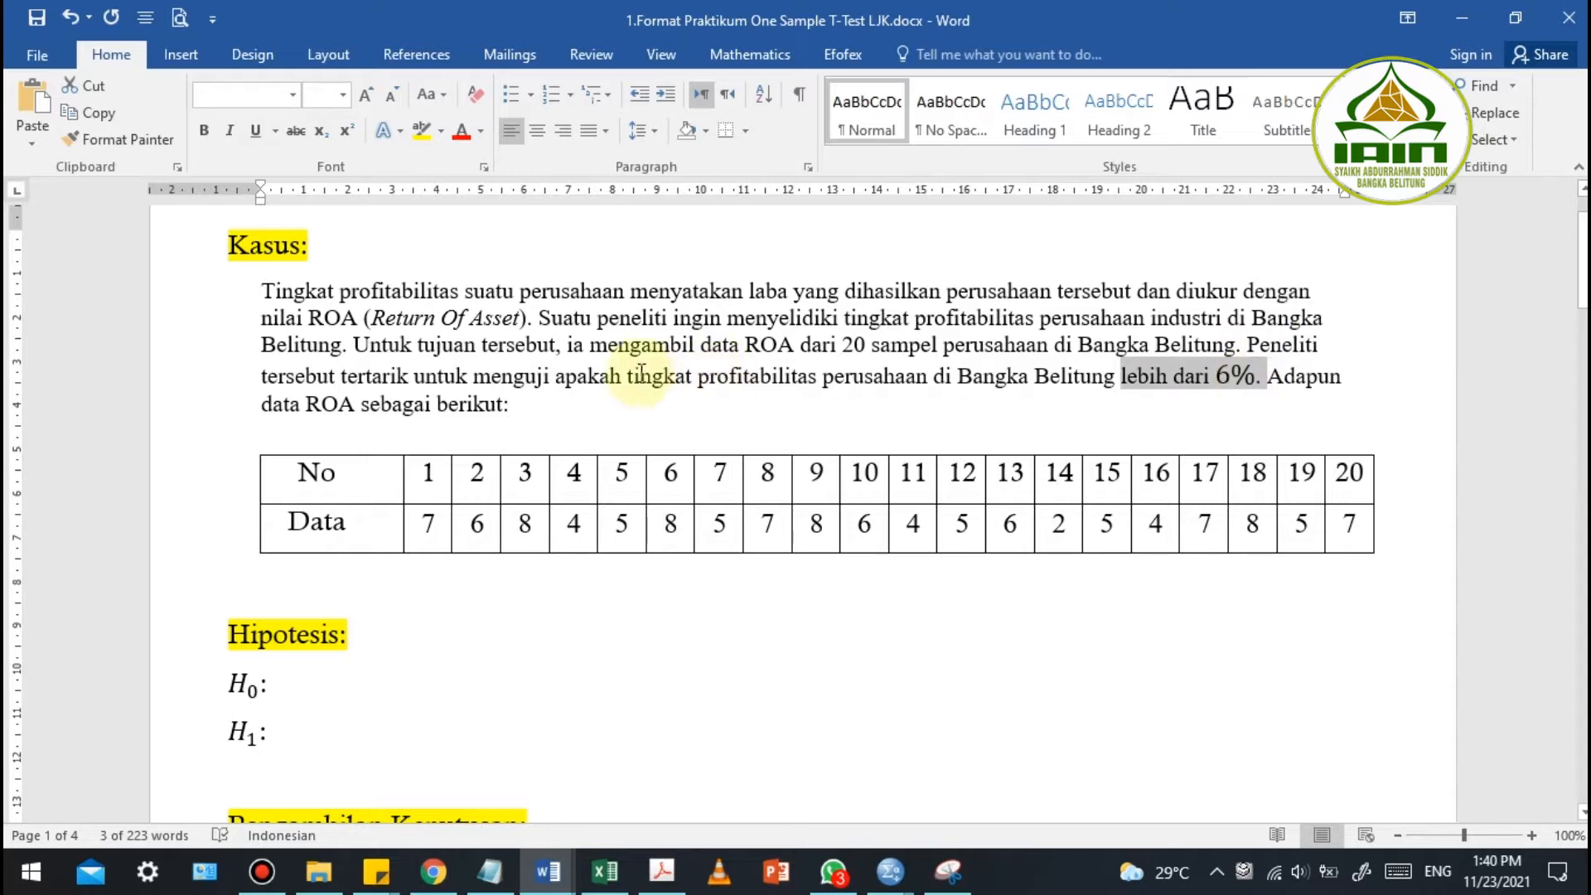
pyautogui.moveTo(506, 377); pyautogui.dragTo(933, 382)
pyautogui.moveTo(1115, 377); pyautogui.dragTo(1258, 379)
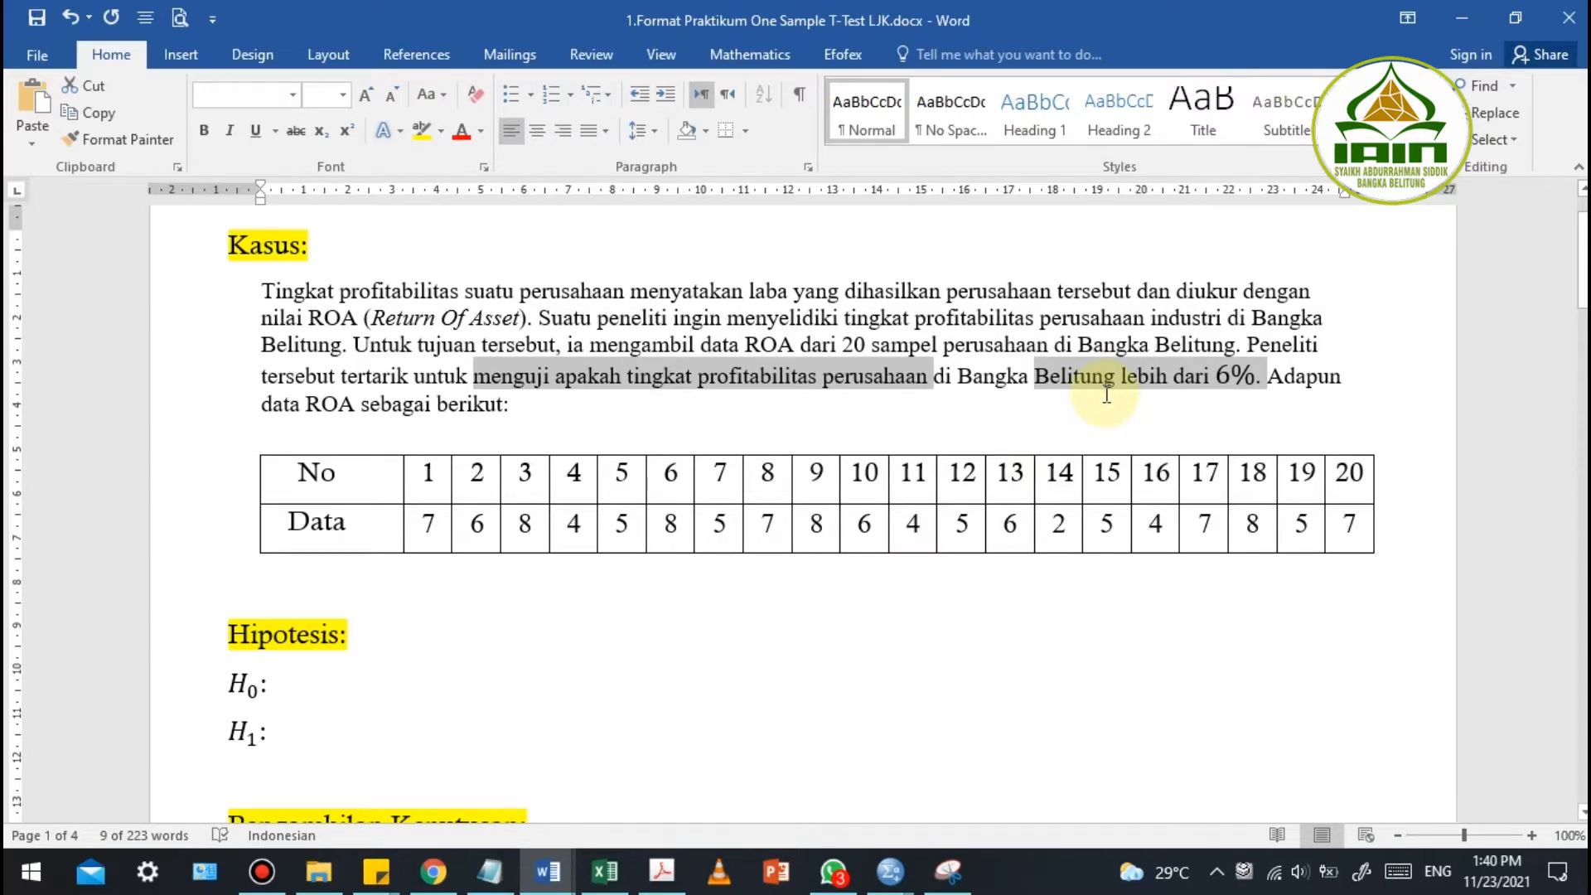
# Switch to the module PDF in Acrobat and examine the "Hipotesis Satu Arah (Kiri)" row of the hypothesis table
pyautogui.hotkey('alt', 'Tab')
pyautogui.scroll(-1, 594, 461)
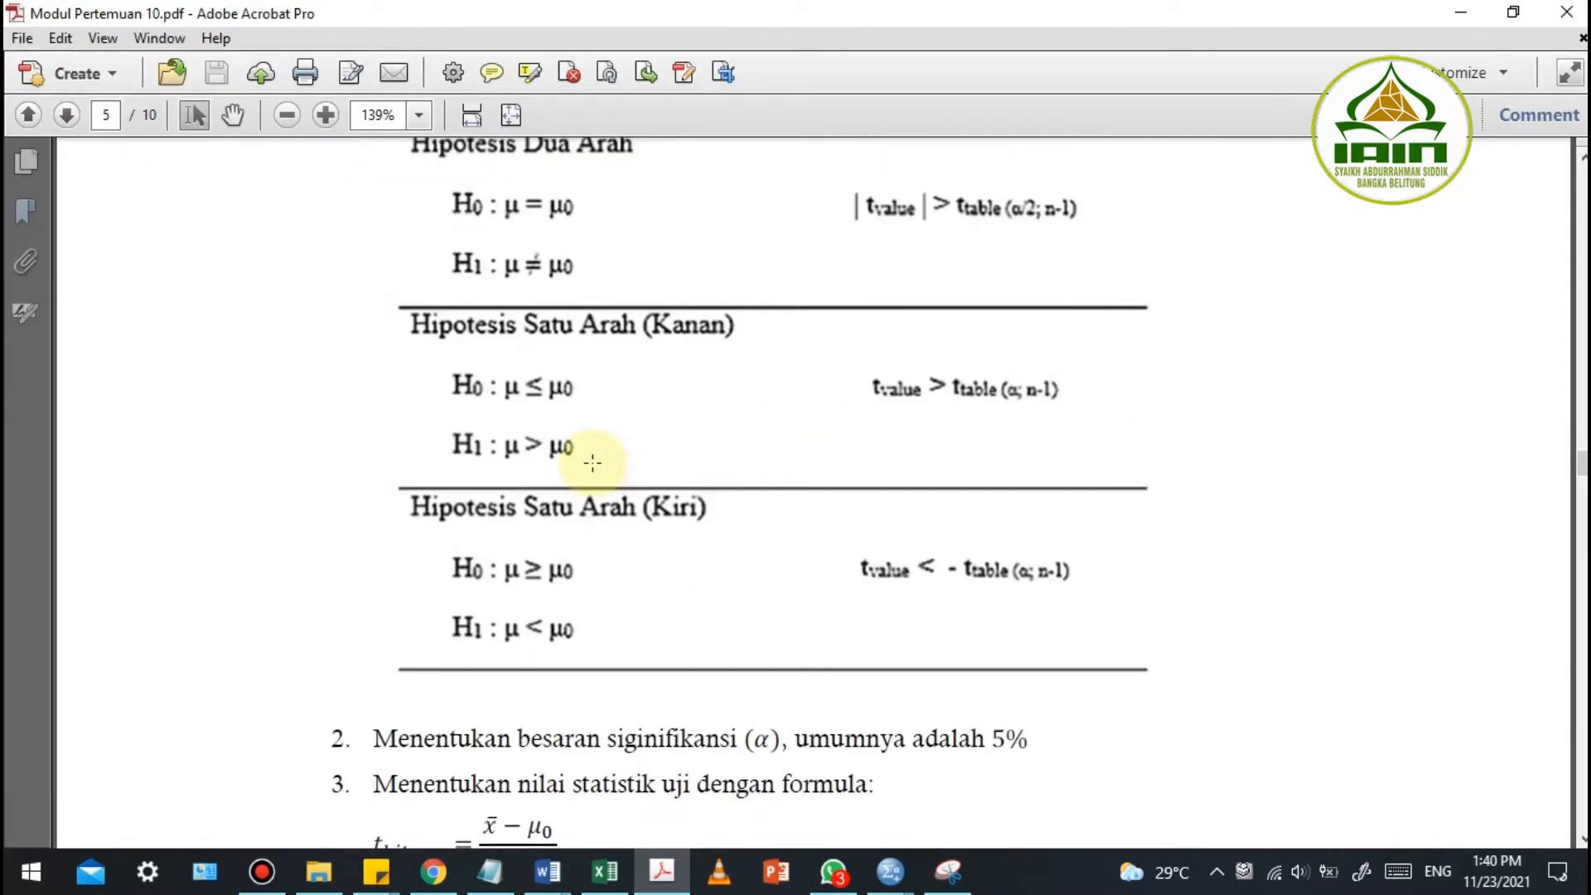
pyautogui.moveTo(336, 470); pyautogui.dragTo(1150, 666)
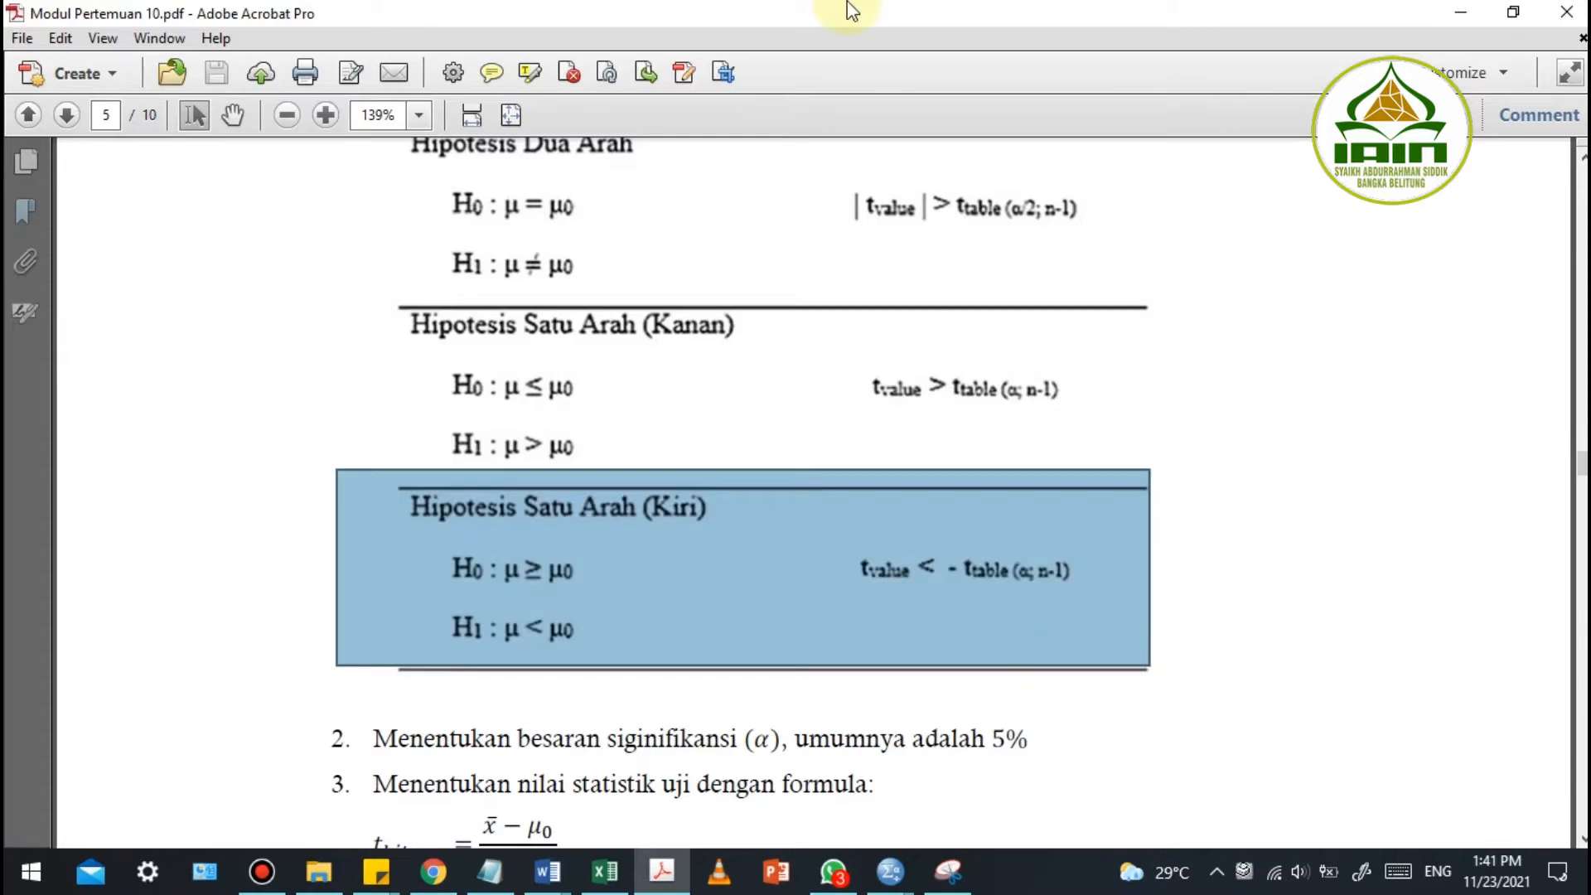
# Back in the Word document, write the H0 statement under Hipotesis as "Rata-rata ROA profitabilitas perusahaan di Babel lebih dari 6"
pyautogui.hotkey('alt', 'Tab')
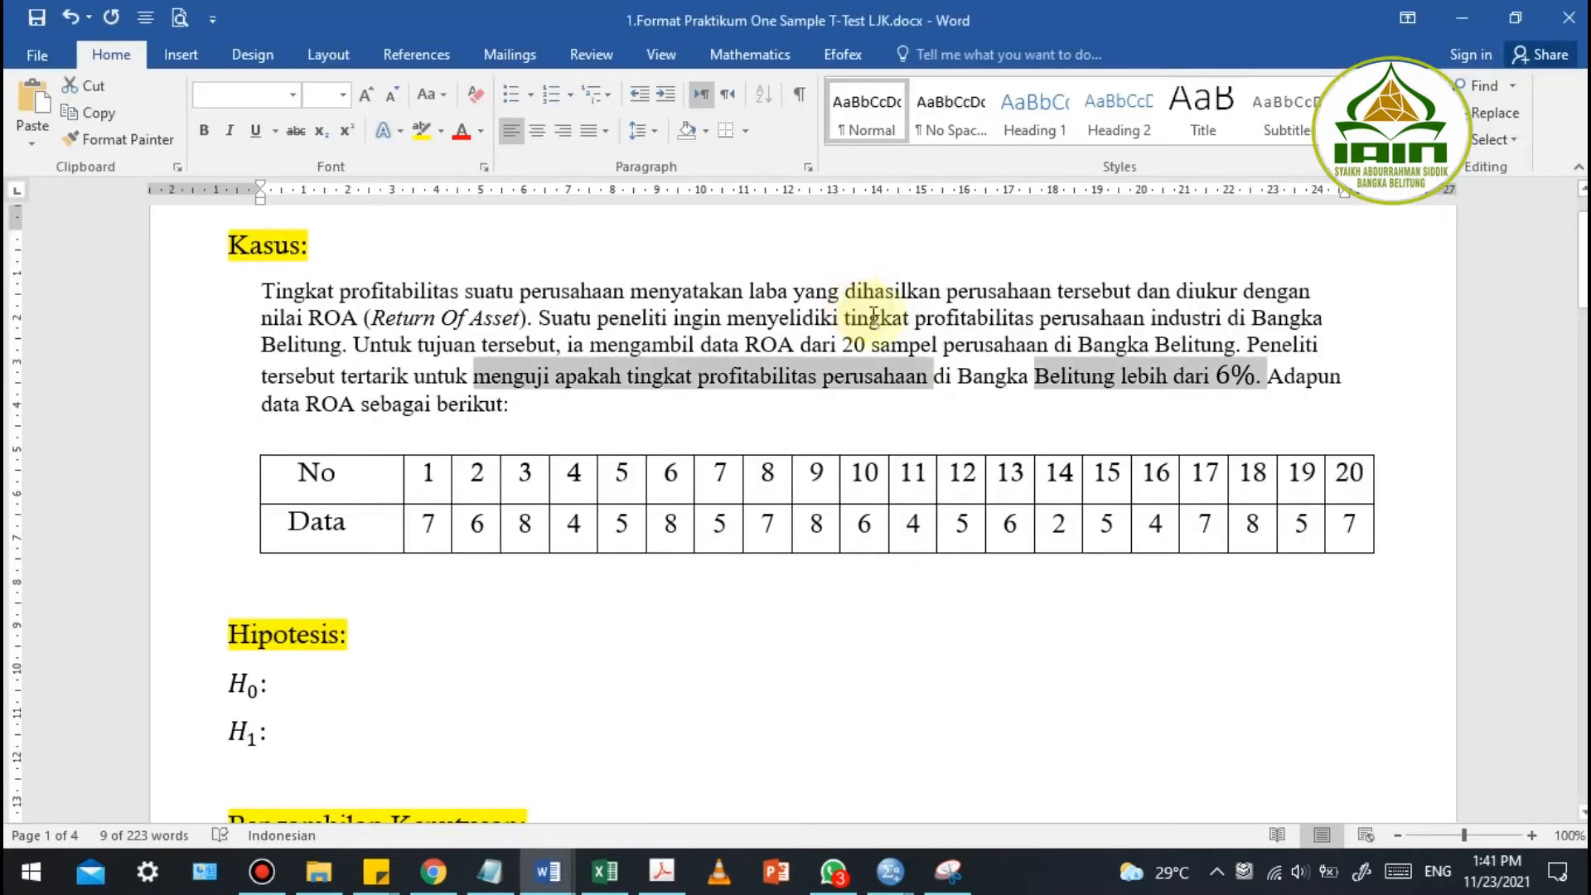
pyautogui.scroll(-1, 455, 514)
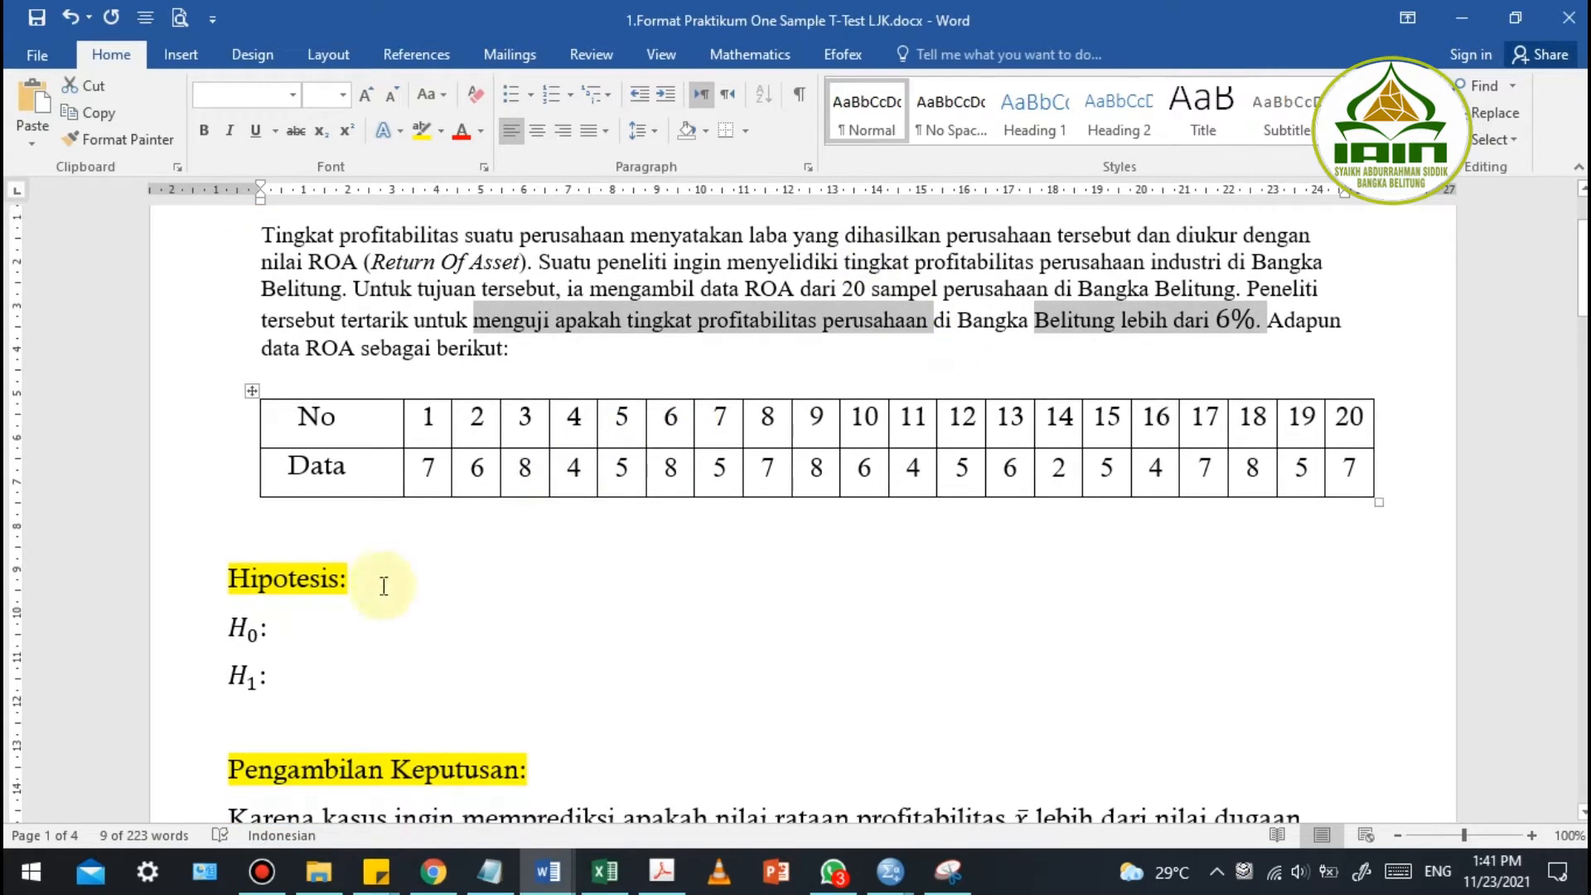
pyautogui.click(295, 623)
pyautogui.hotkey('alt', 'Tab')
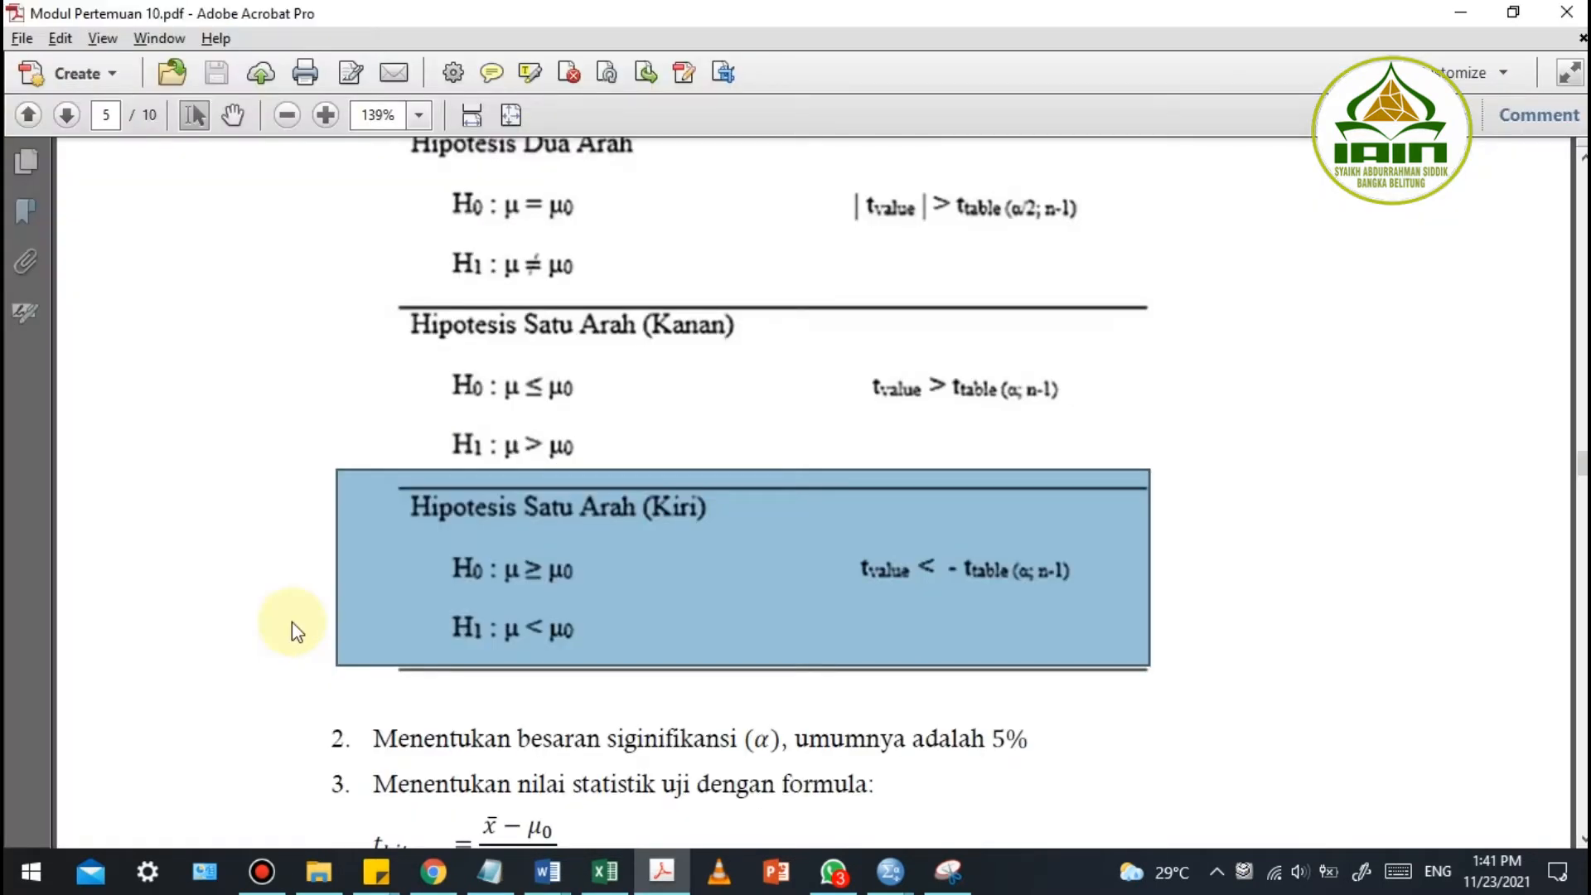
pyautogui.hotkey('alt', 'Tab')
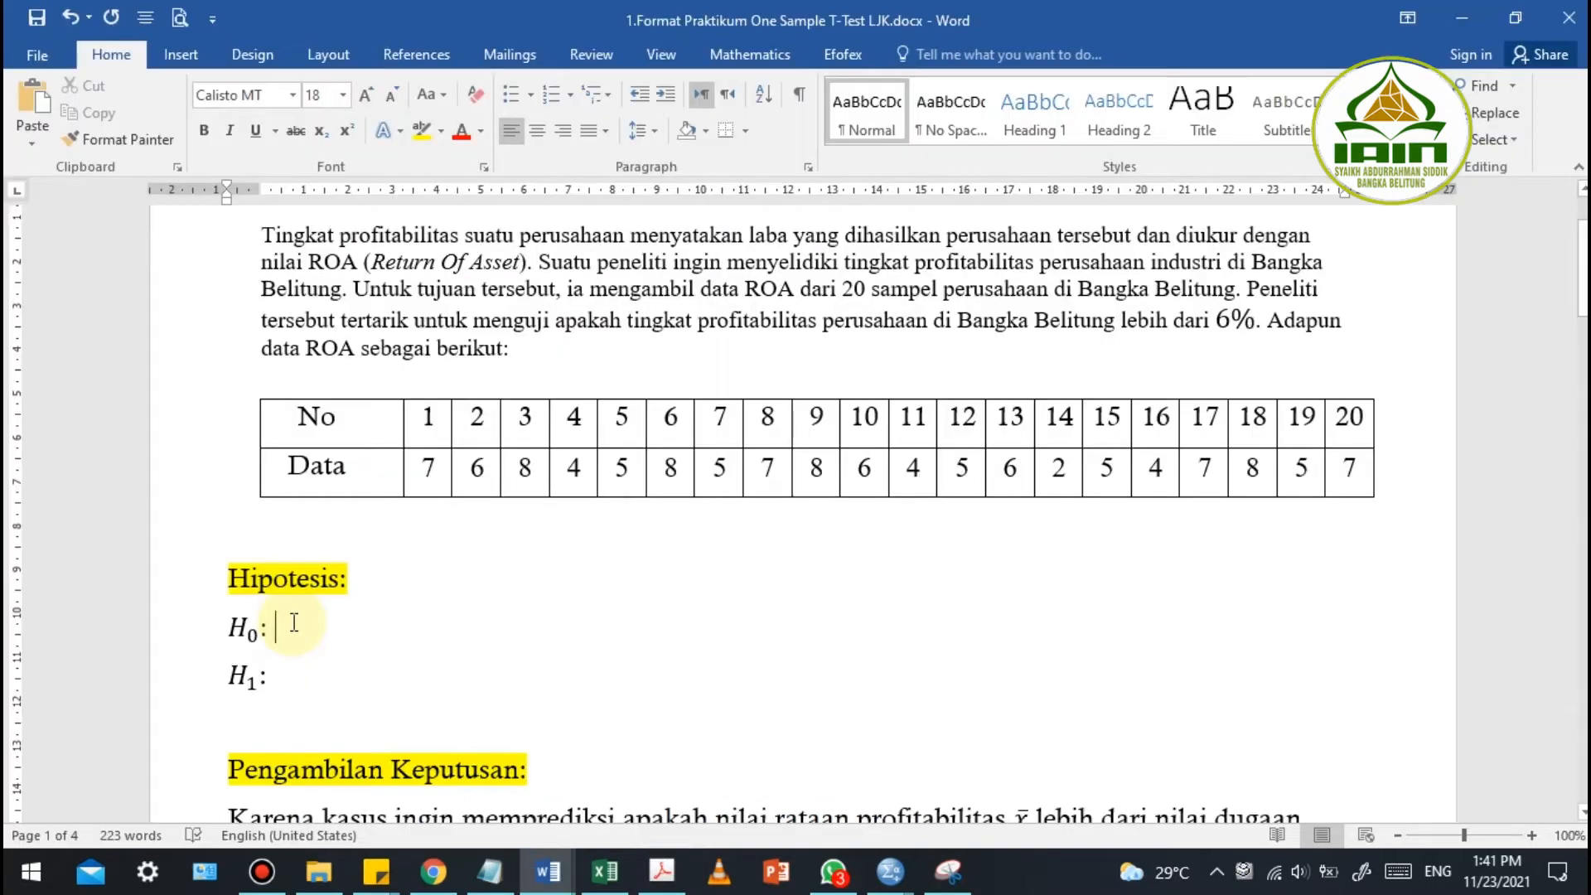
pyautogui.write('Rata-')
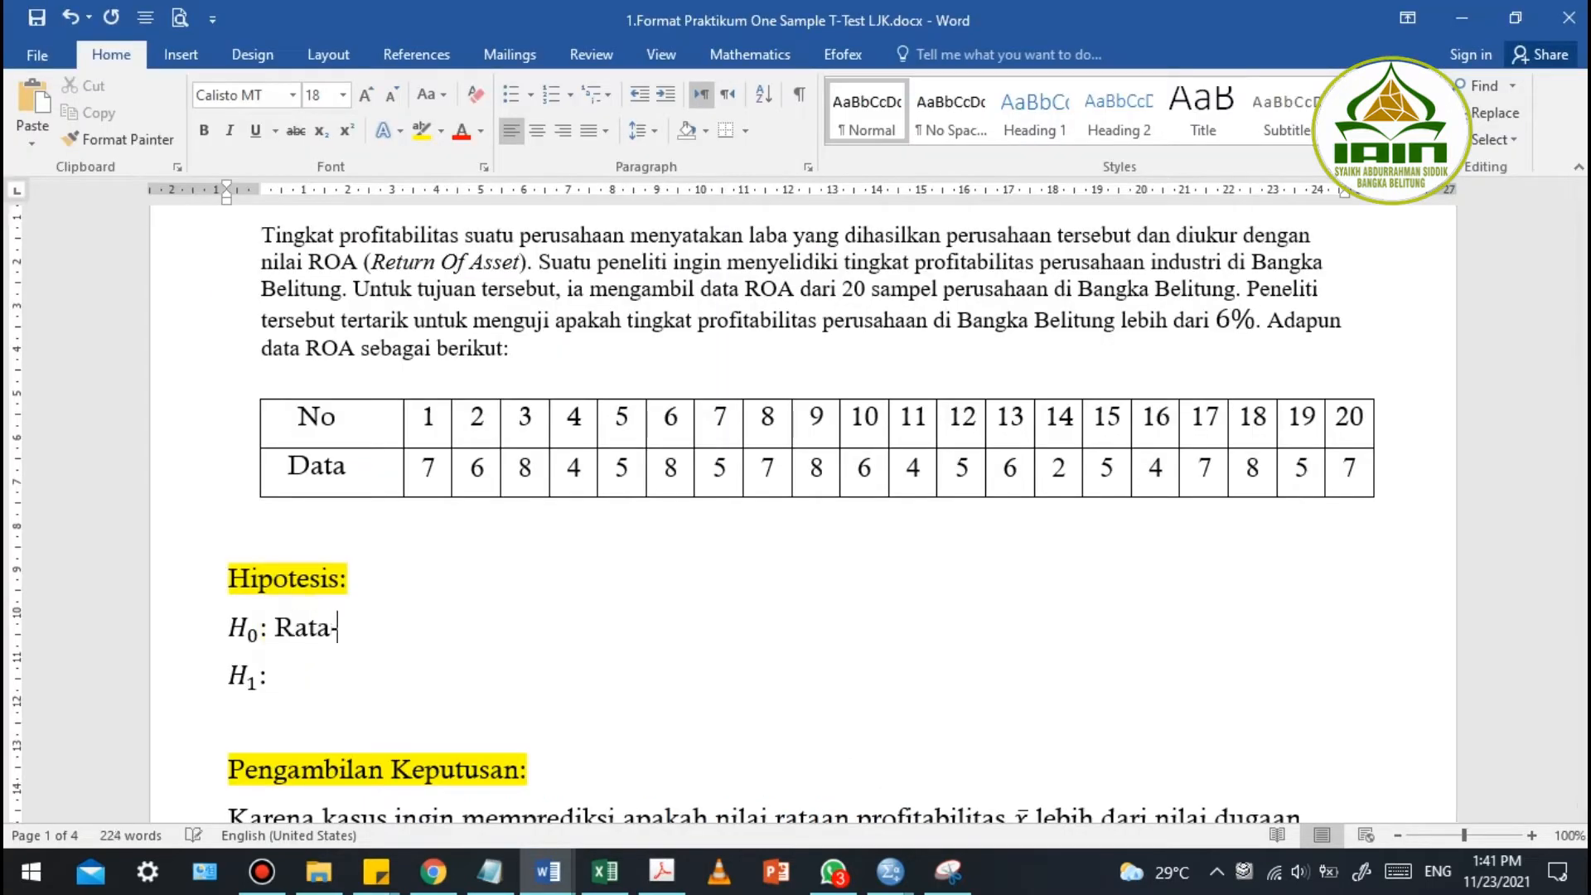
pyautogui.write('rata ROA profita')
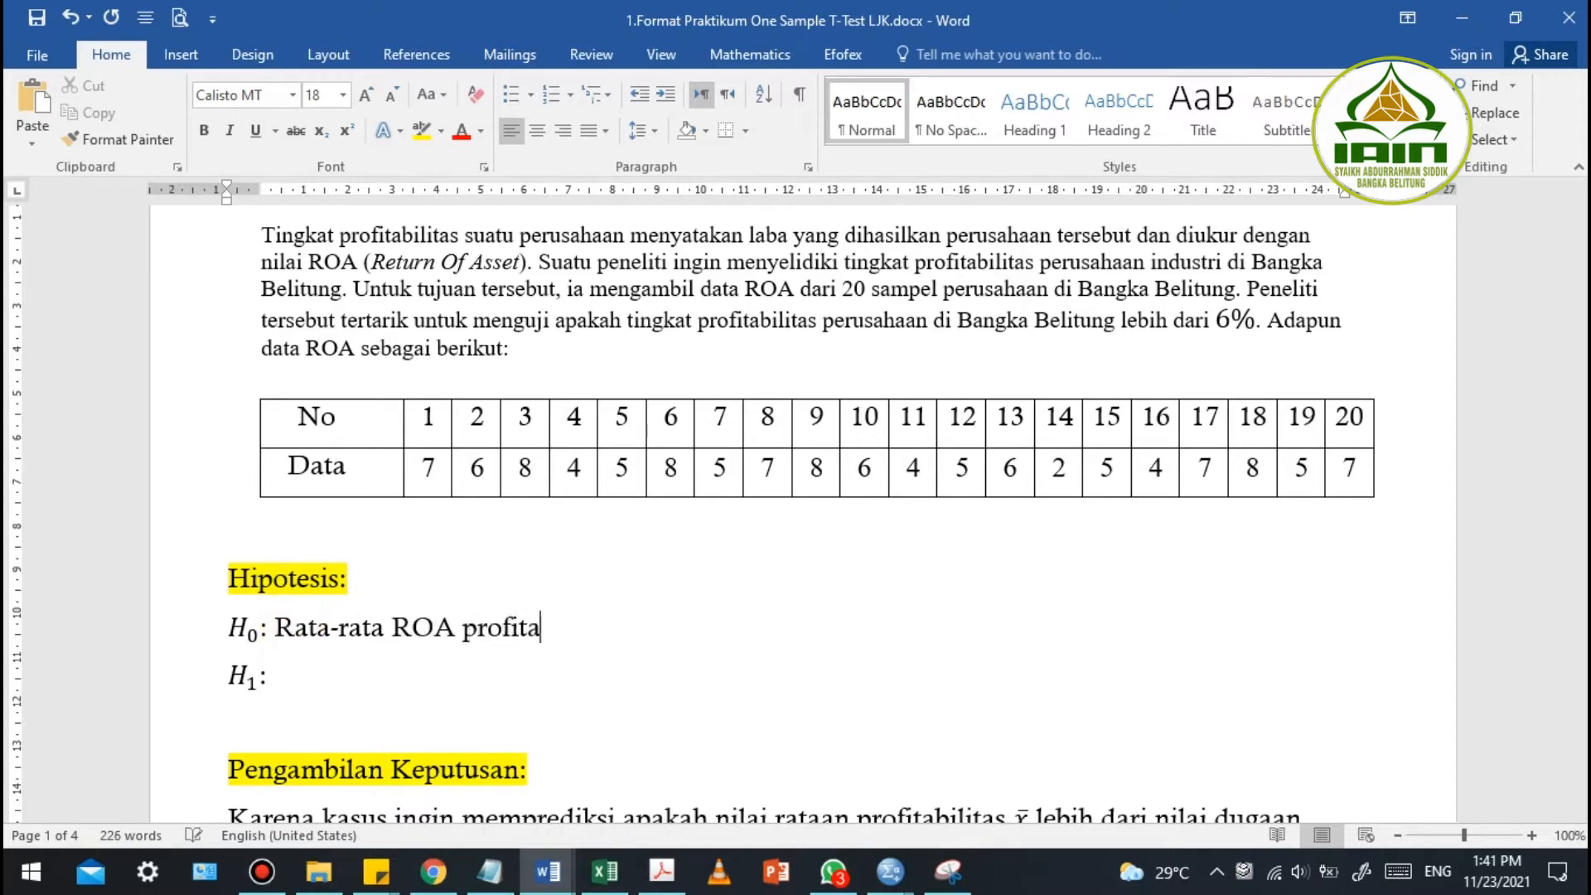
pyautogui.write('bilitas perusa')
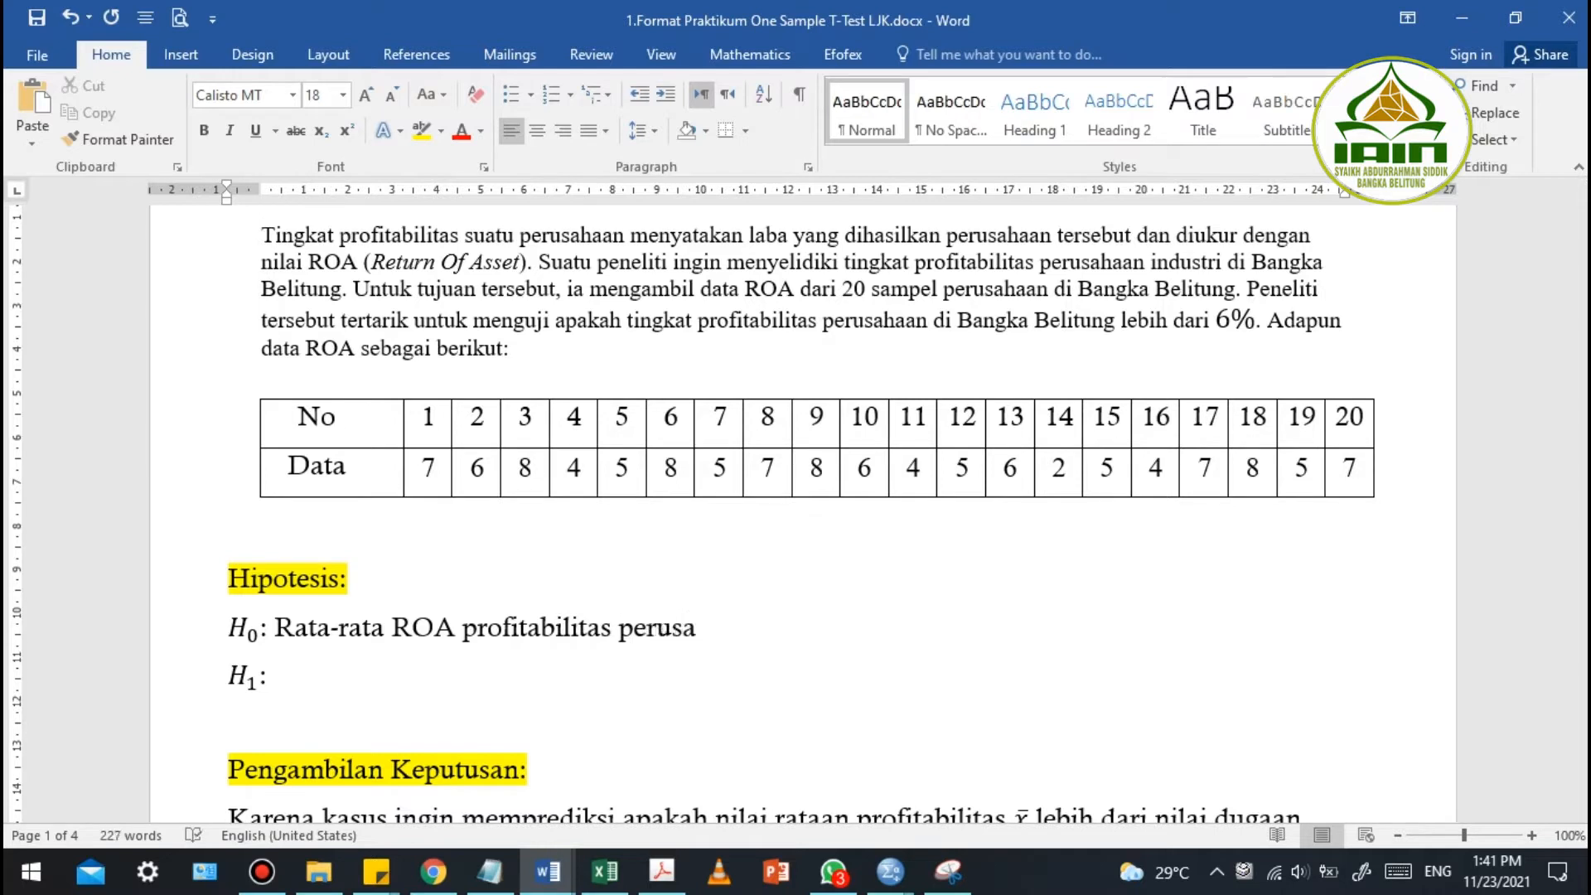
pyautogui.write('haan di Babel')
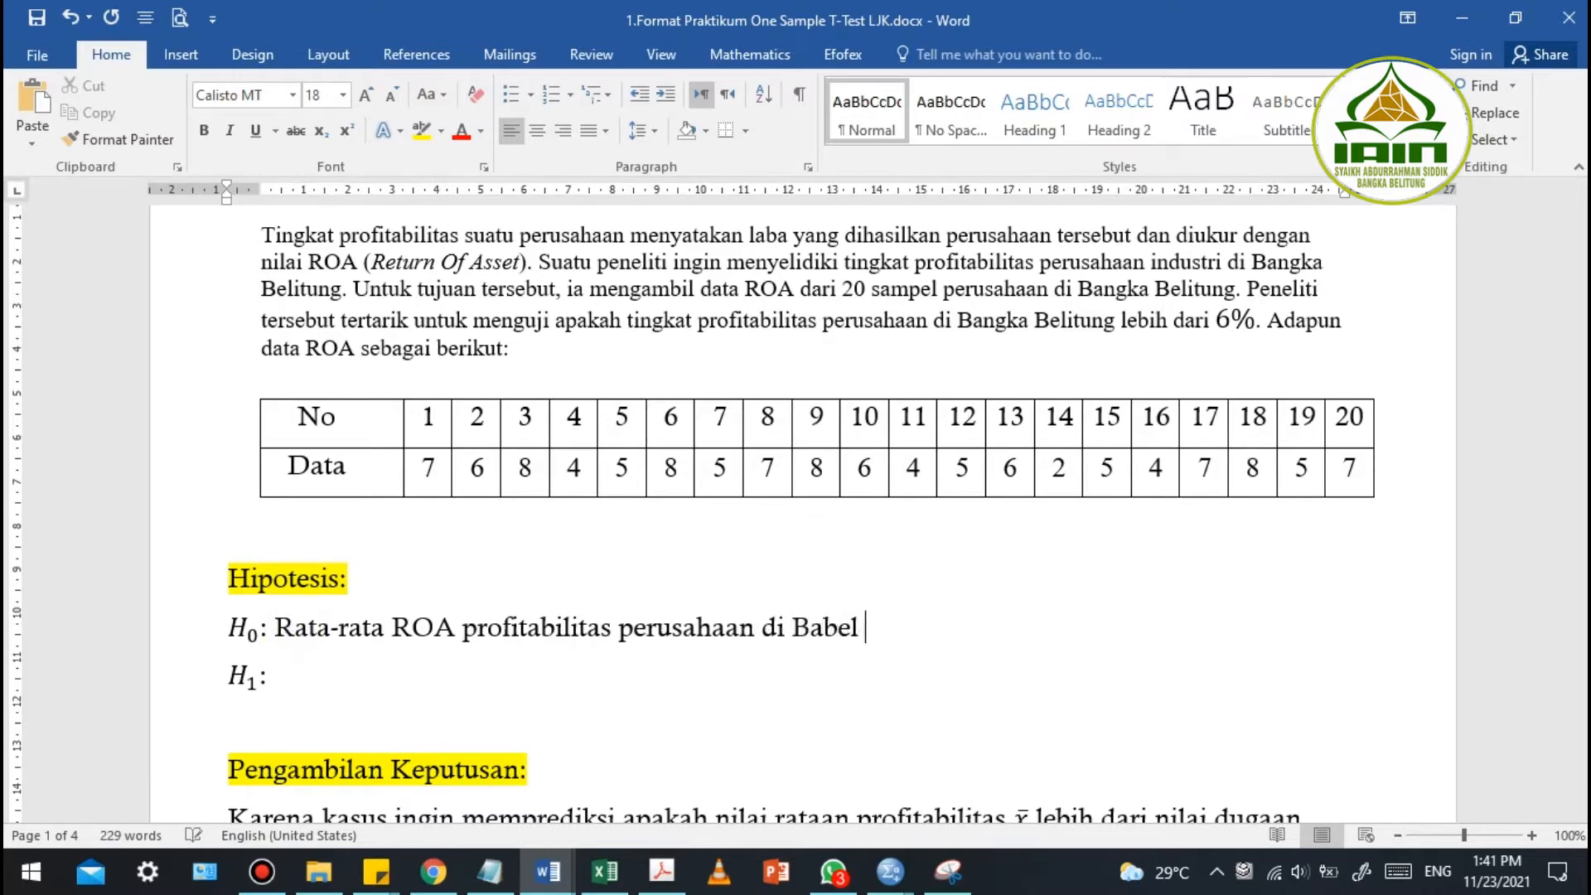
pyautogui.write(' lebih dari')
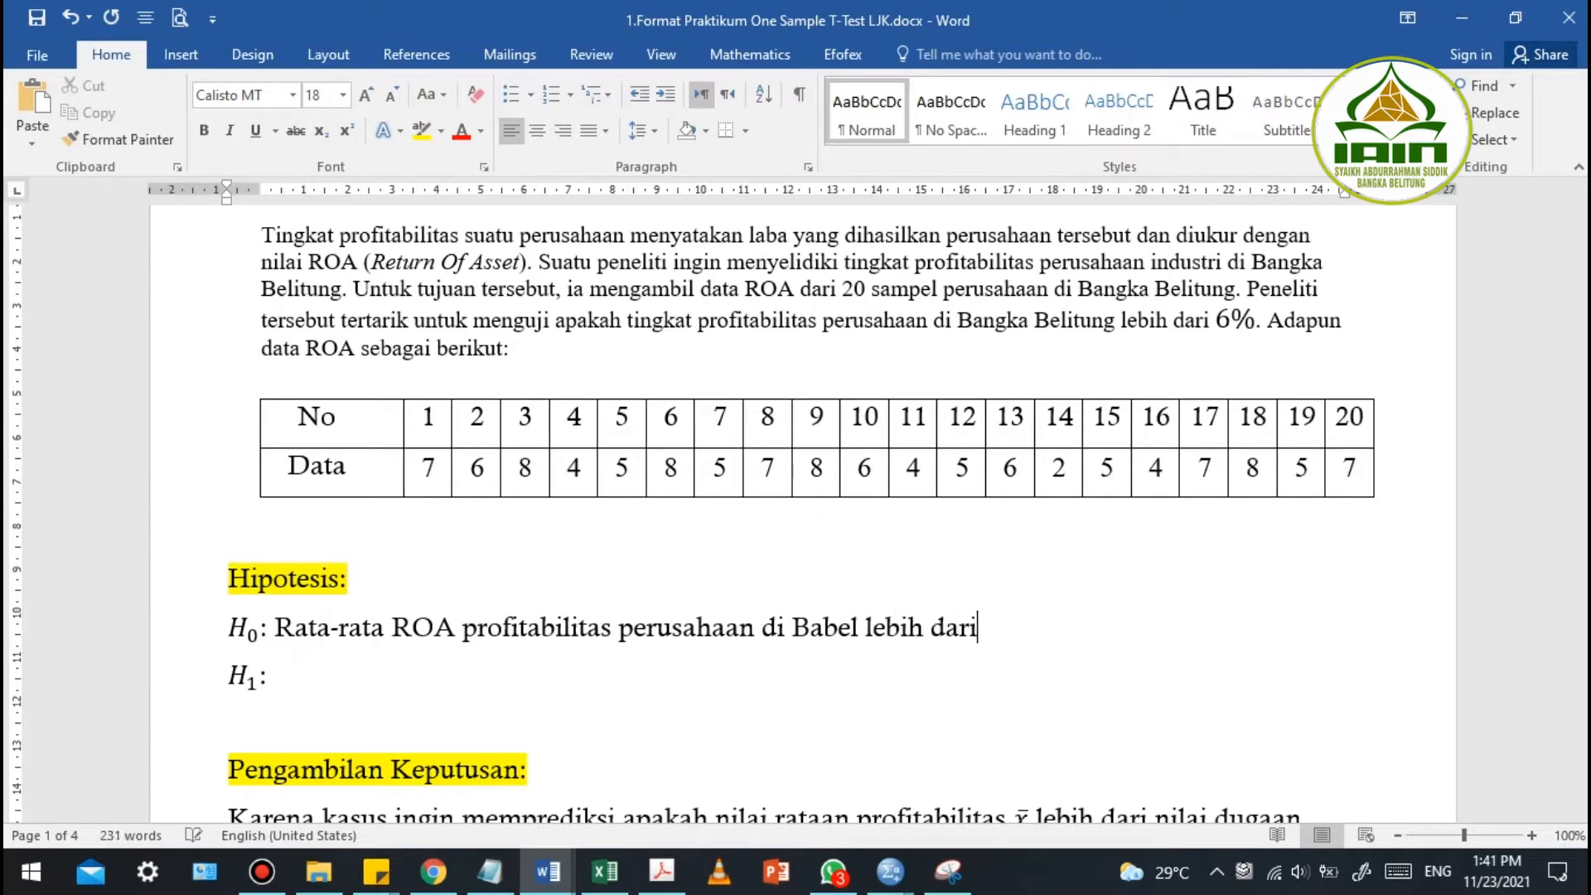
pyautogui.write(' 66')
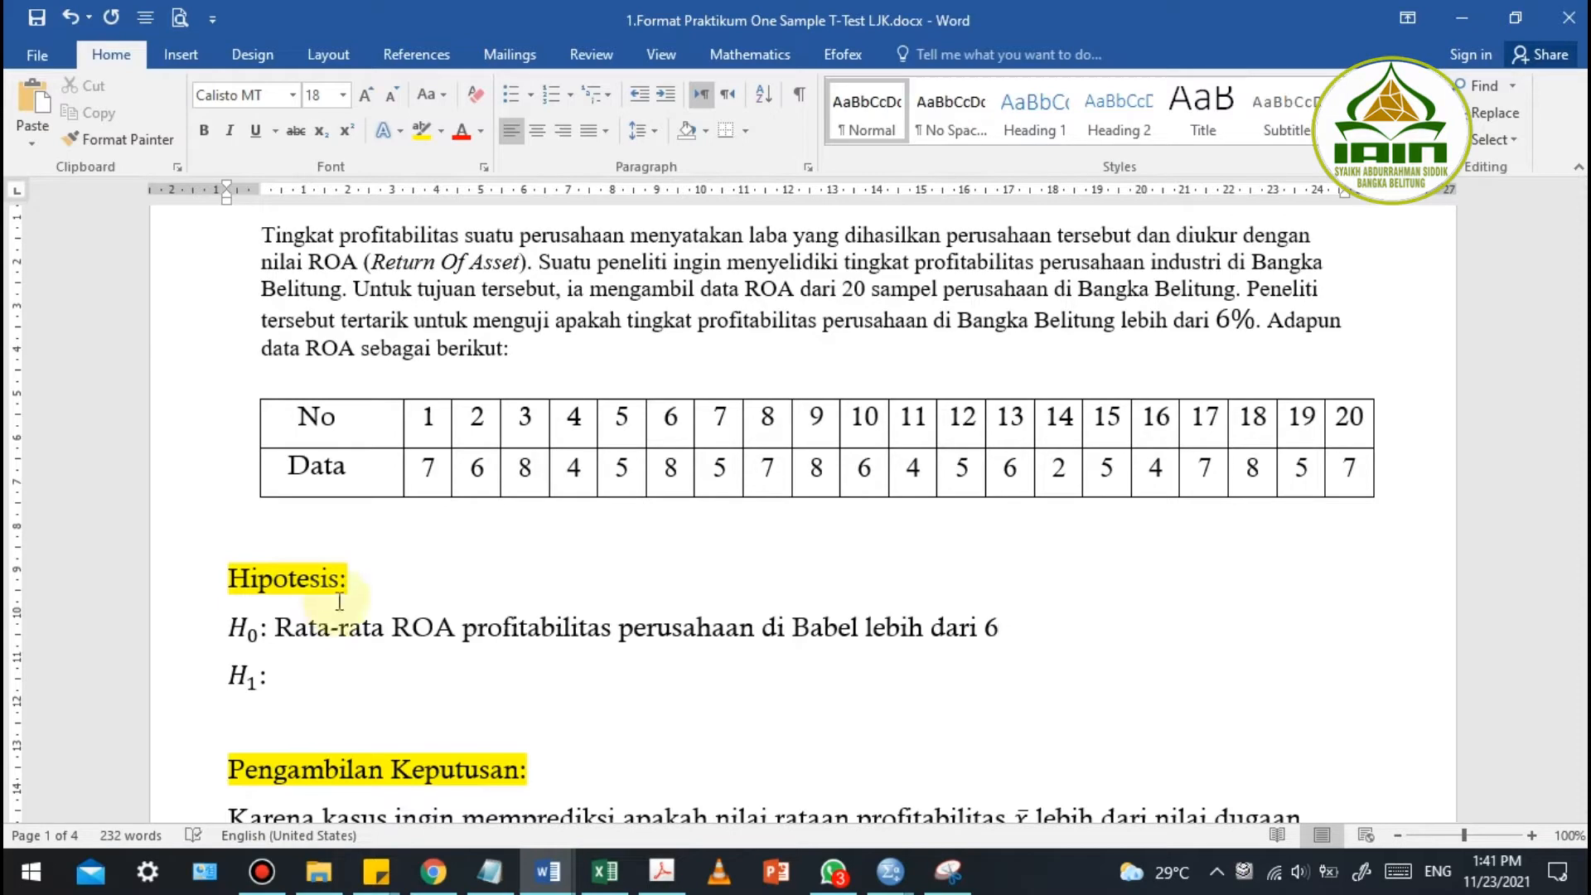
# Insert "atau sama dengan" before the 6 in the H0 statement and compare it with the module PDF's left-tailed hypothesis
pyautogui.hotkey('alt', 'Tab')
pyautogui.hotkey('alt', 'Tab')
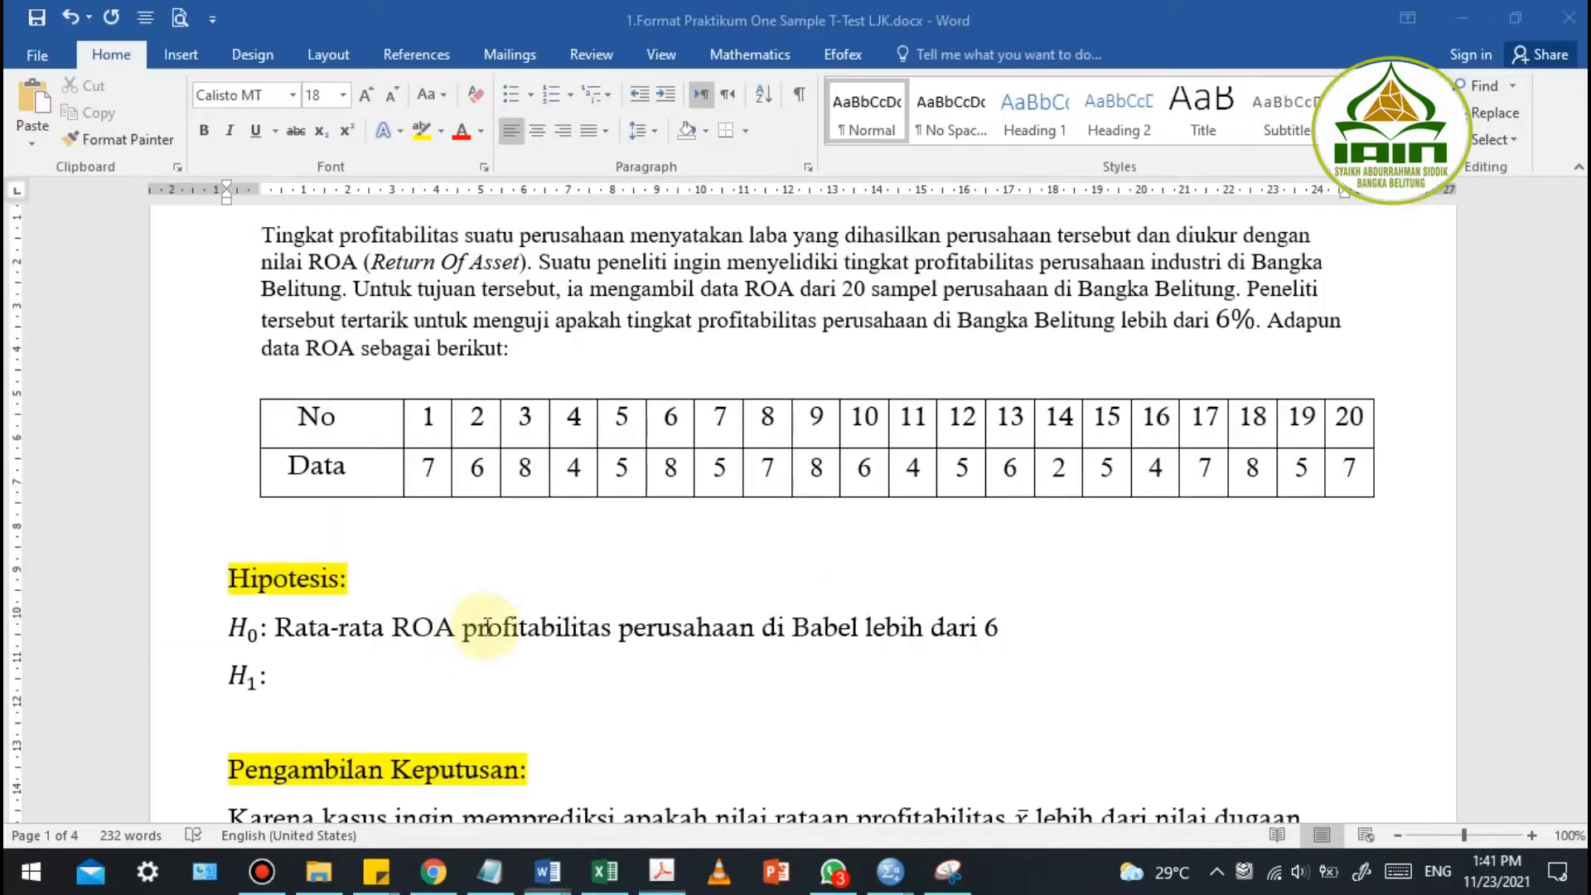
pyautogui.write('atau sama dengan')
pyautogui.hotkey('alt', 'Tab')
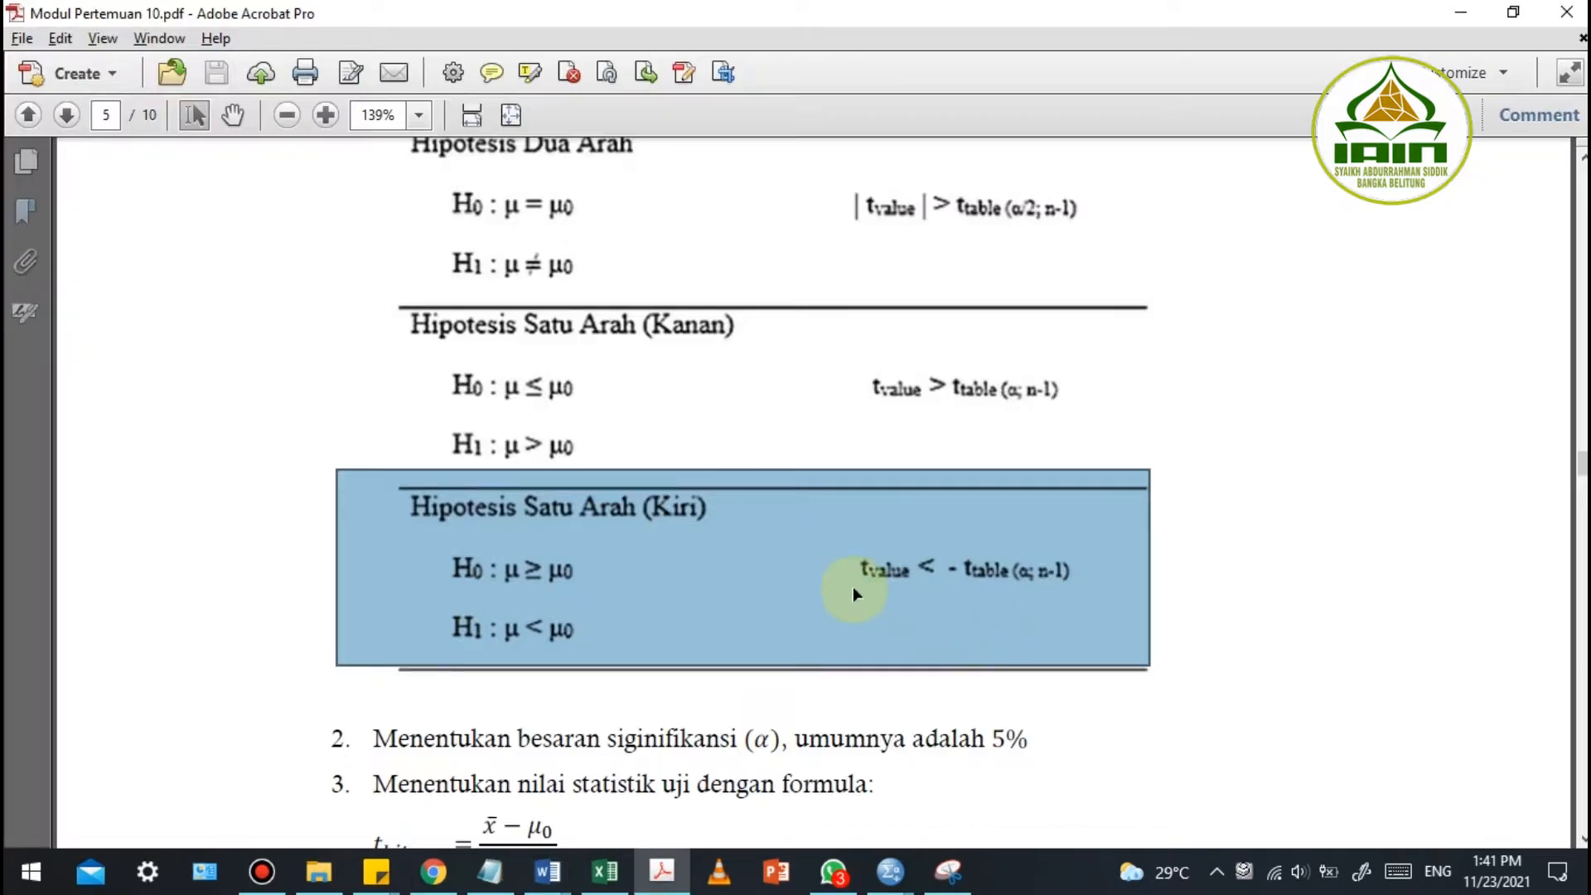
pyautogui.hotkey('alt', 'Tab')
# Copy the H0 statement into the H1 line and replace "lebih dari atau sama dengan" there with "kurang"
pyautogui.moveTo(284, 630); pyautogui.dragTo(1178, 673)
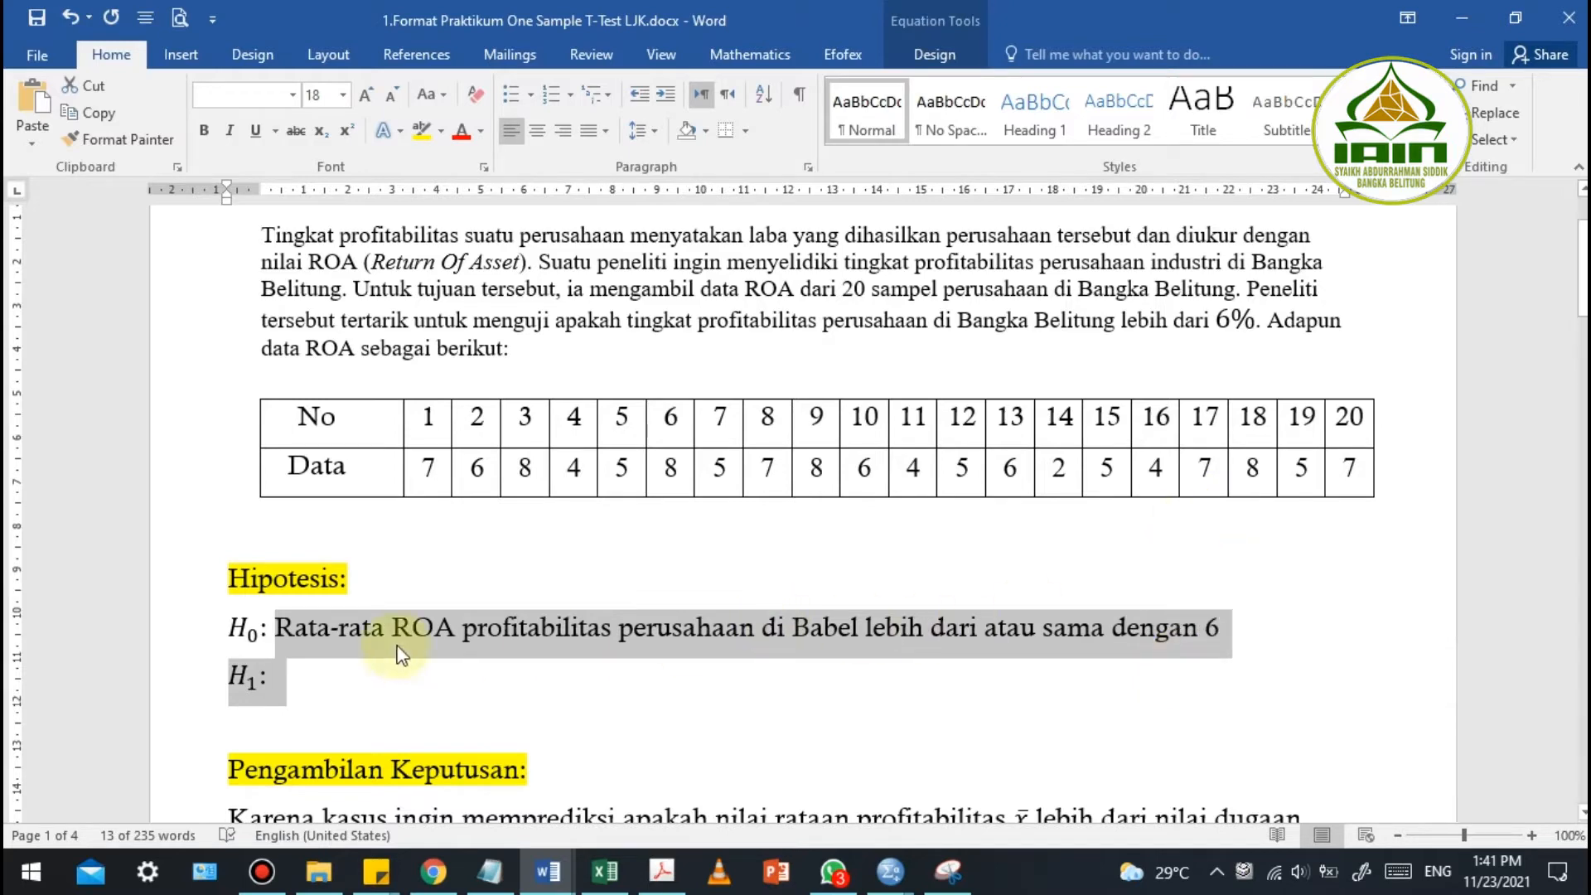
pyautogui.click(696, 645)
pyautogui.moveTo(284, 629); pyautogui.dragTo(1226, 630)
pyautogui.hotkey('ctrl', 'c')
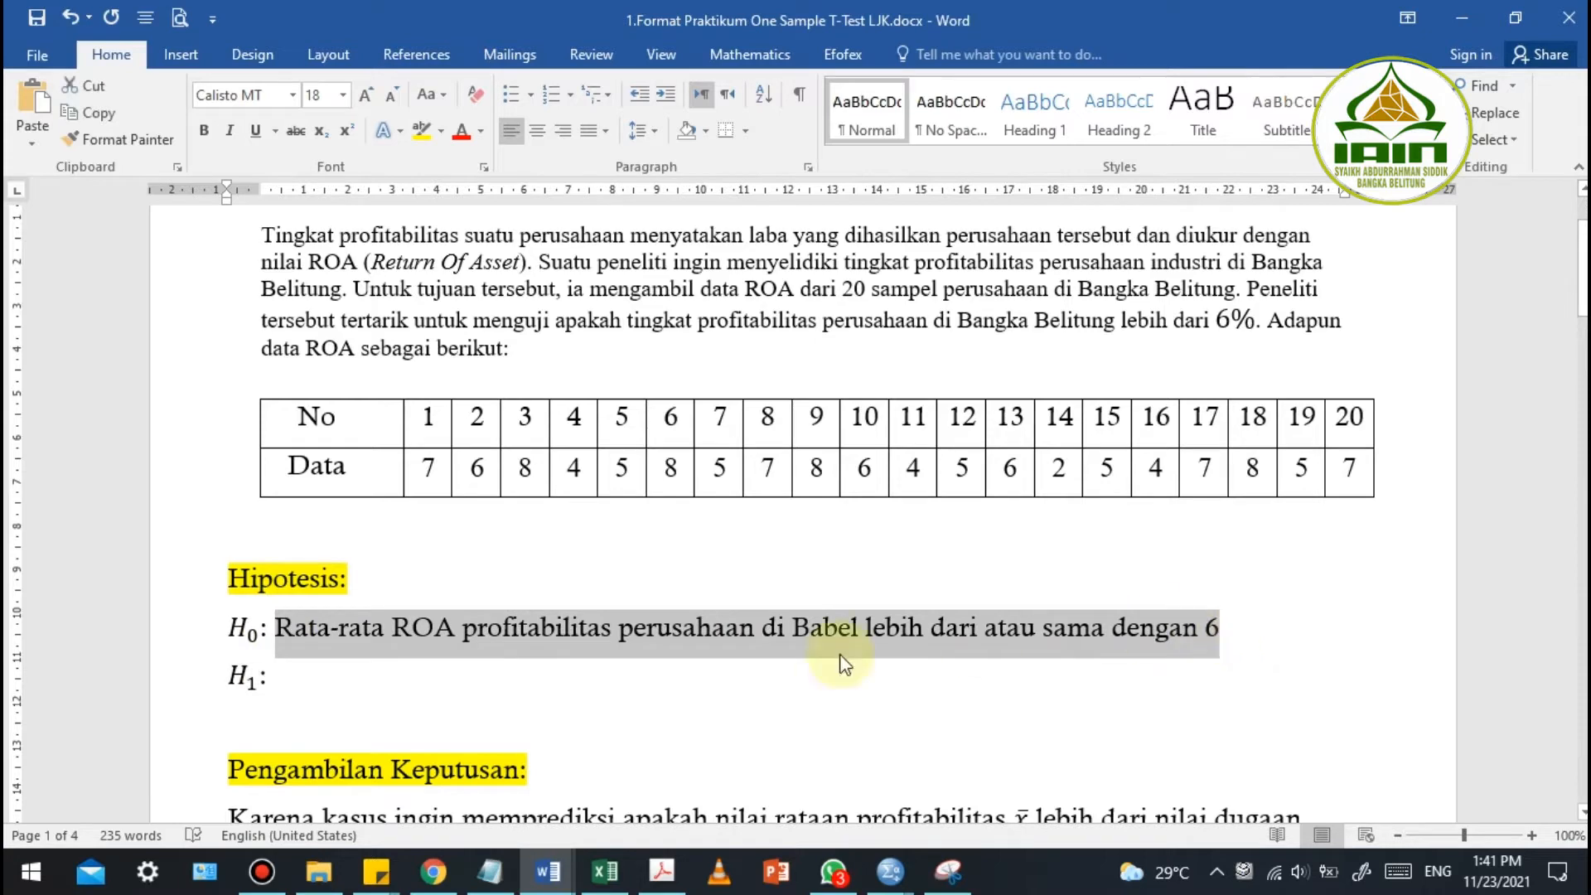
pyautogui.click(462, 668)
pyautogui.hotkey('ctrl', 'v')
pyautogui.moveTo(865, 675); pyautogui.dragTo(1192, 679)
pyautogui.write('kurang')
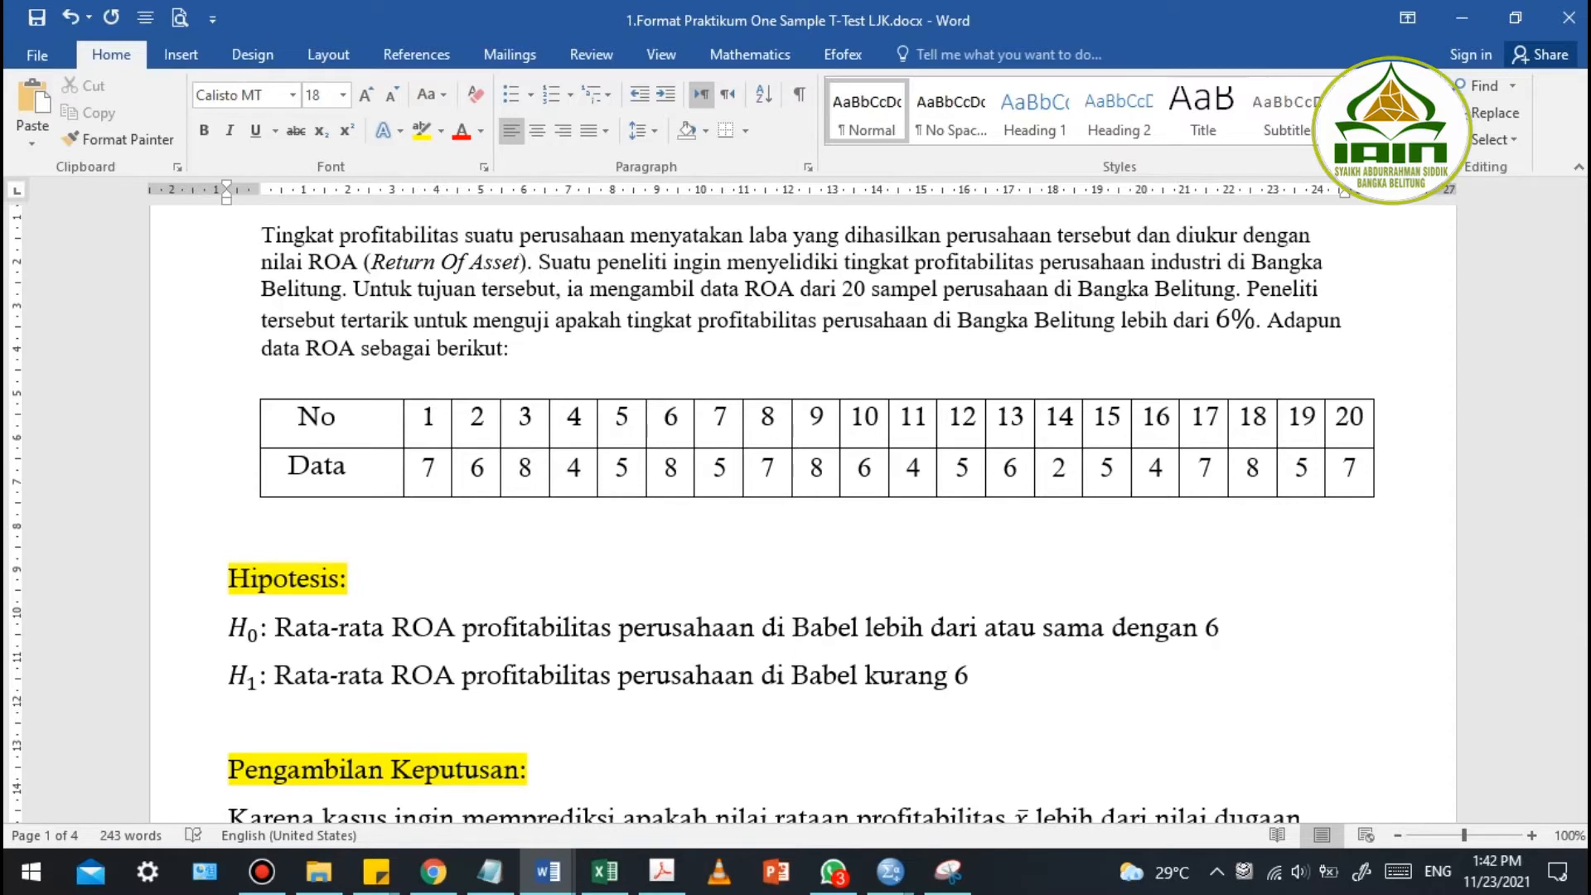
# Color the words "lebih dari" red in the paragraph under Pengambilan Keputusan
pyautogui.scroll(-2, 1007, 663)
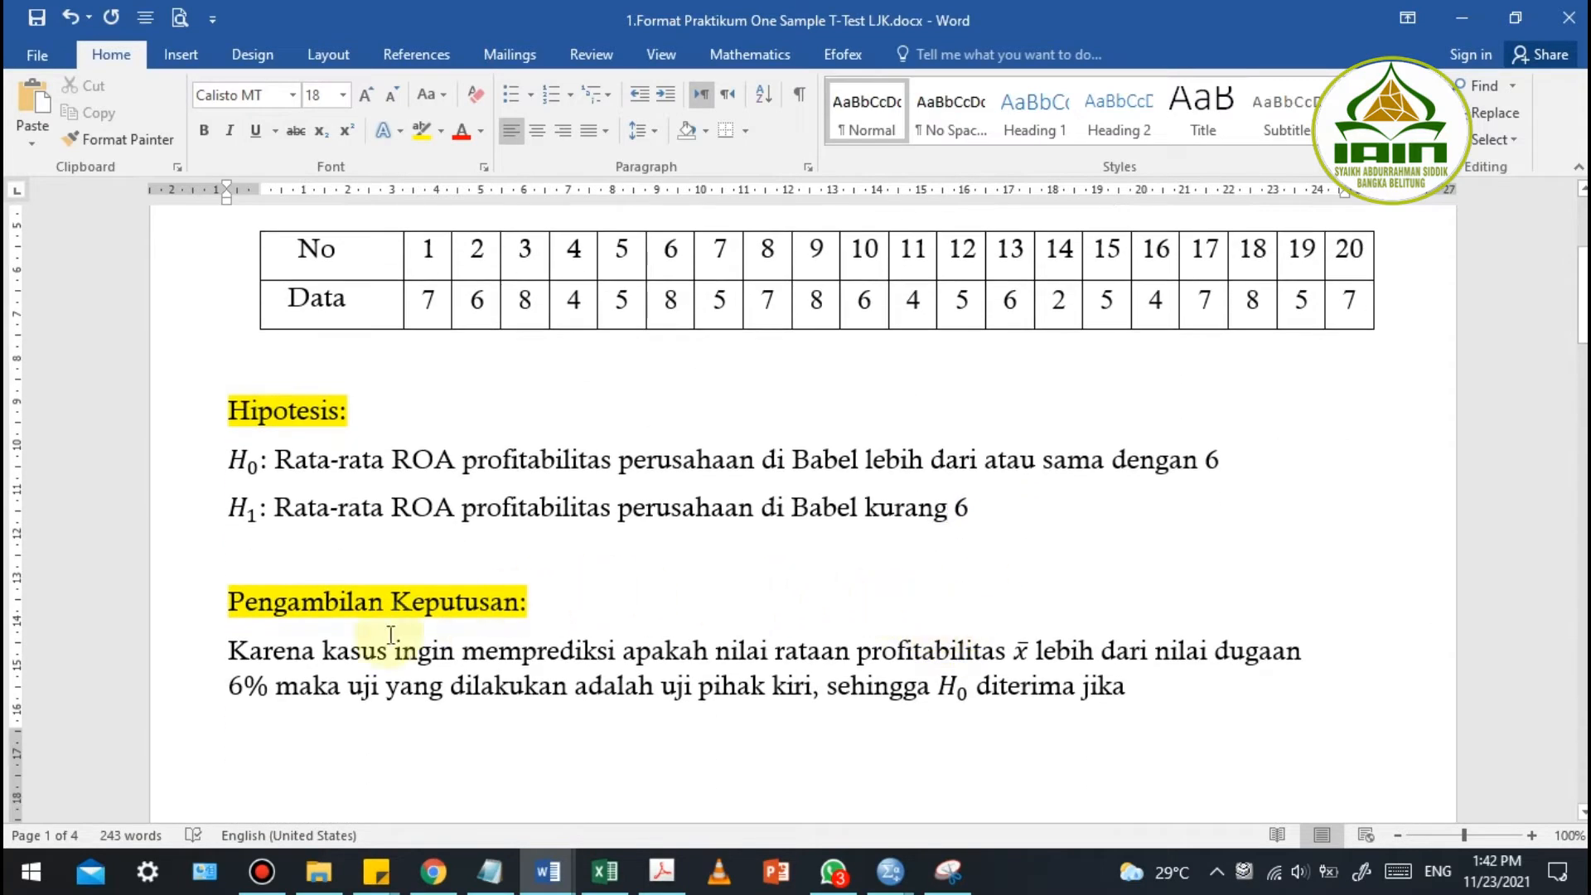
pyautogui.click(303, 651)
pyautogui.moveTo(240, 651); pyautogui.dragTo(1175, 654)
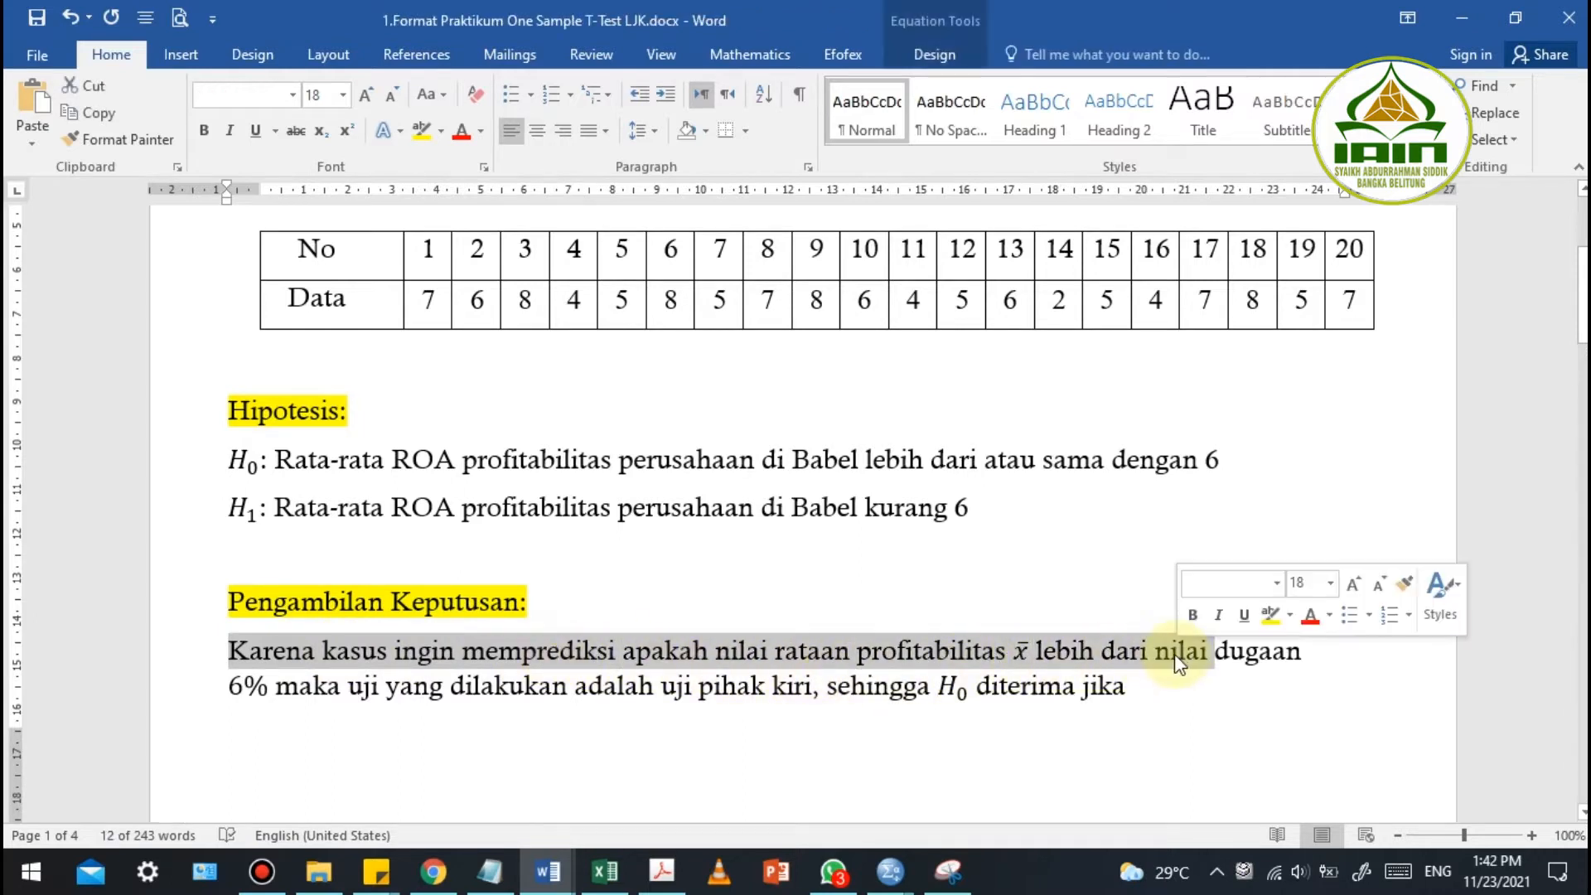
pyautogui.click(1169, 655)
pyautogui.moveTo(1038, 651); pyautogui.dragTo(1172, 664)
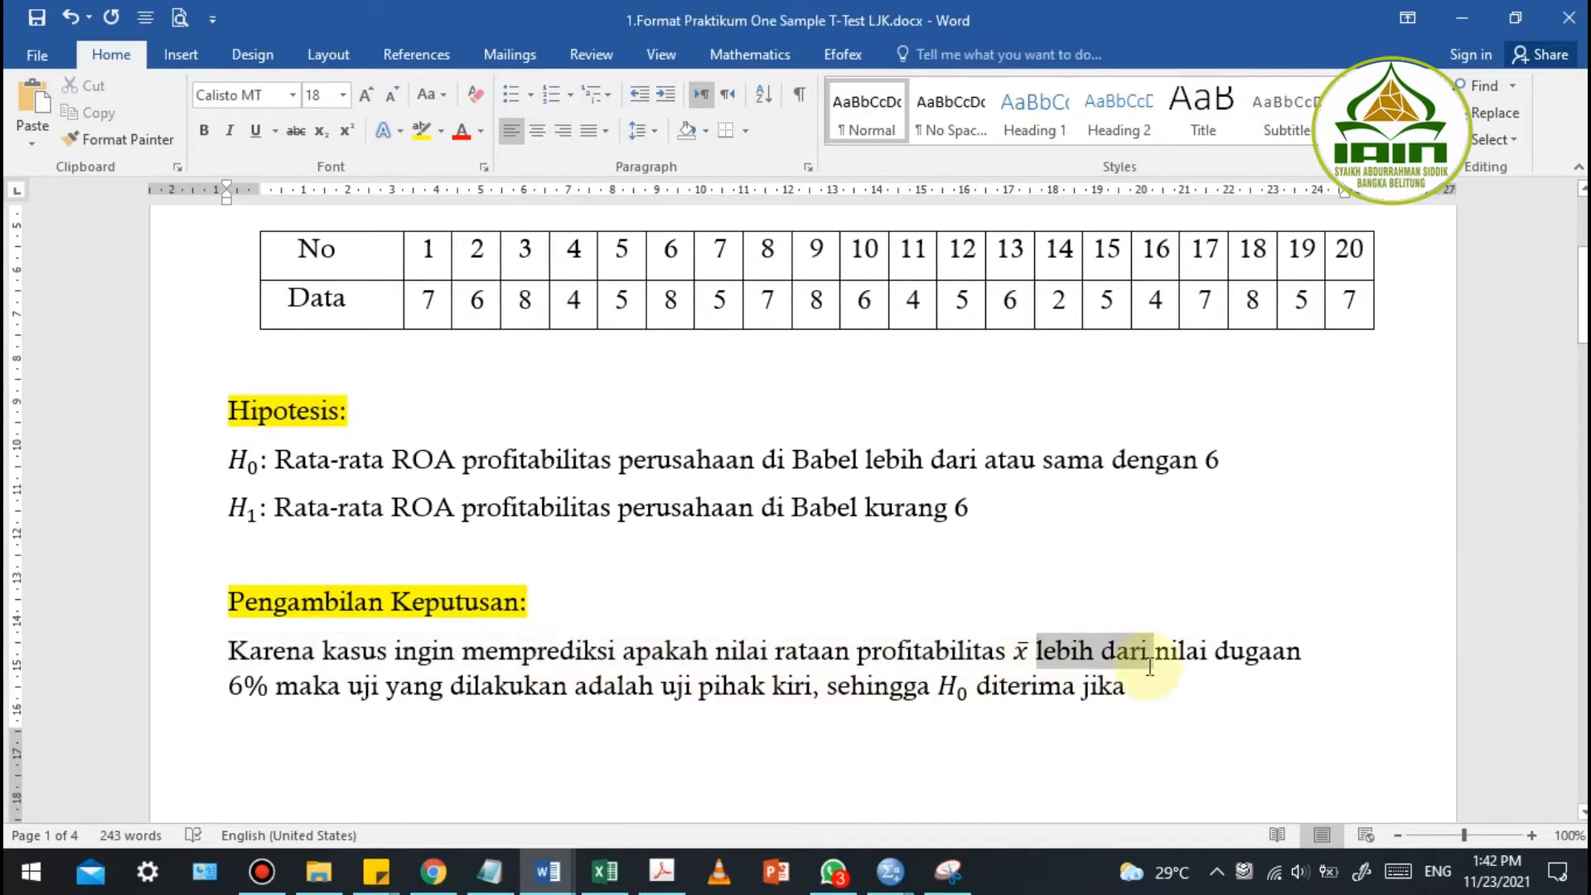
pyautogui.click(441, 130)
pyautogui.click(461, 136)
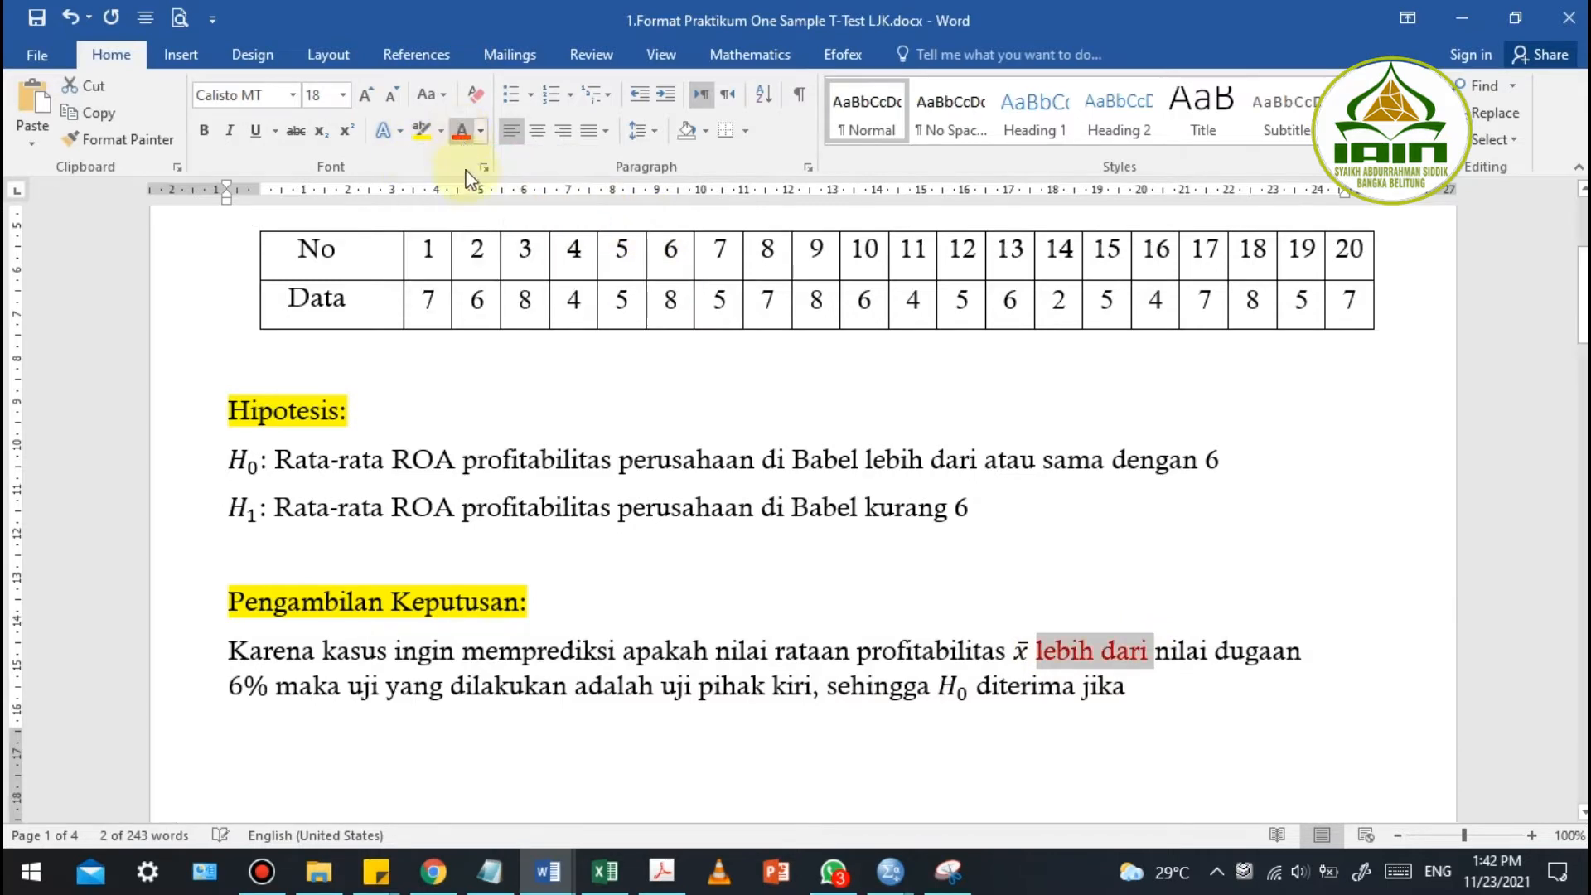
# Review the "uji pihak kiri" statement and the H0 acceptance condition with its t-hitung formula under Pengambilan Keputusan
pyautogui.scroll(-3, 828, 629)
pyautogui.moveTo(655, 565); pyautogui.dragTo(781, 576)
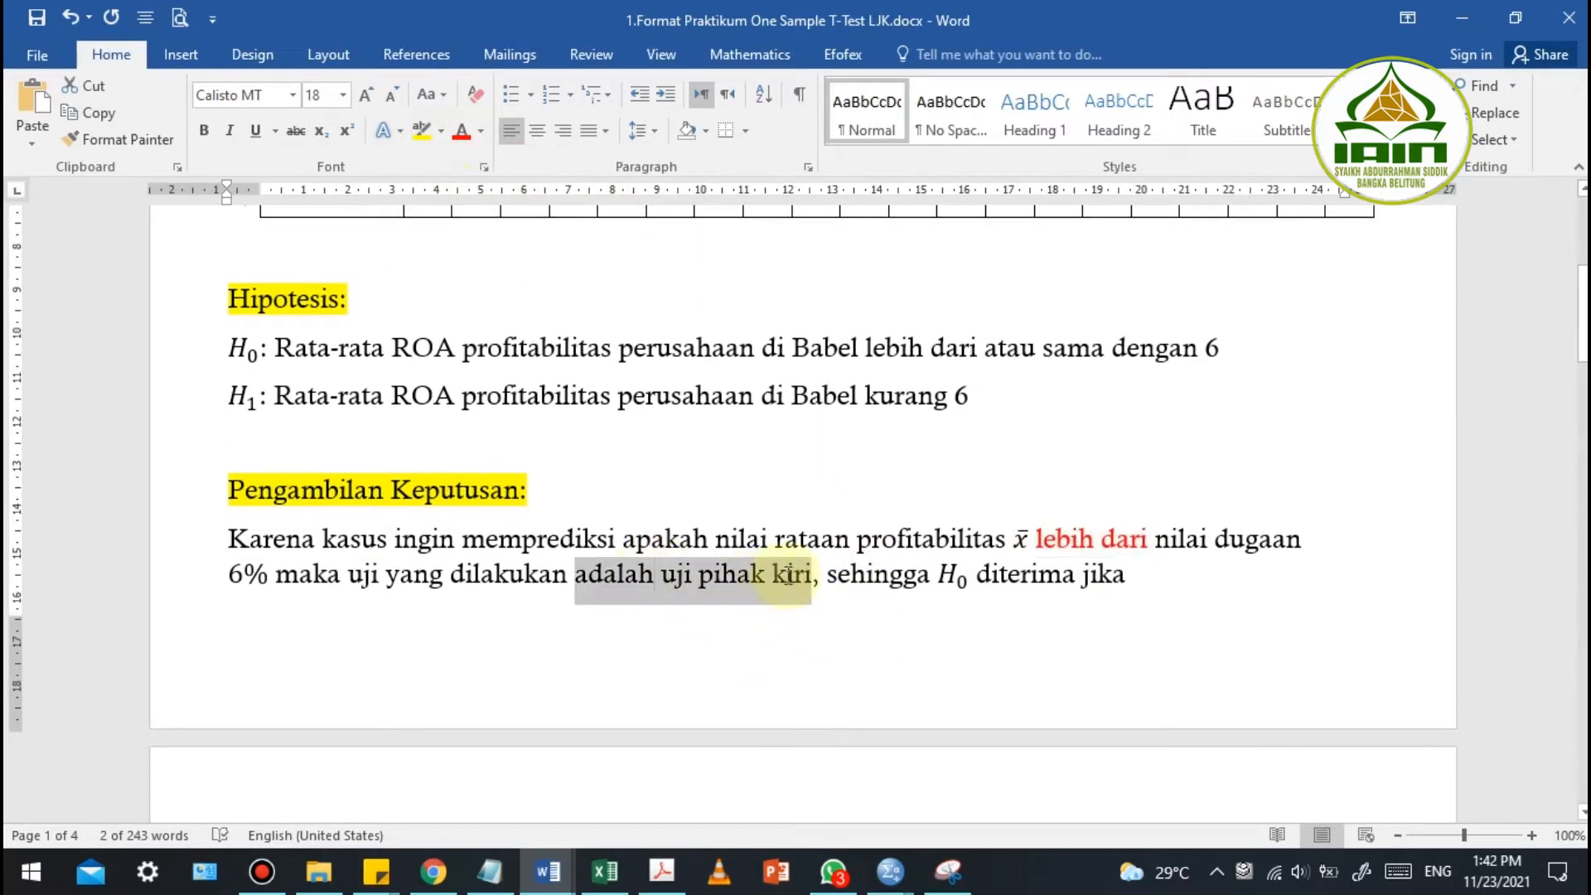
pyautogui.hotkey('alt', 'Tab')
pyautogui.hotkey('alt', 'Tab')
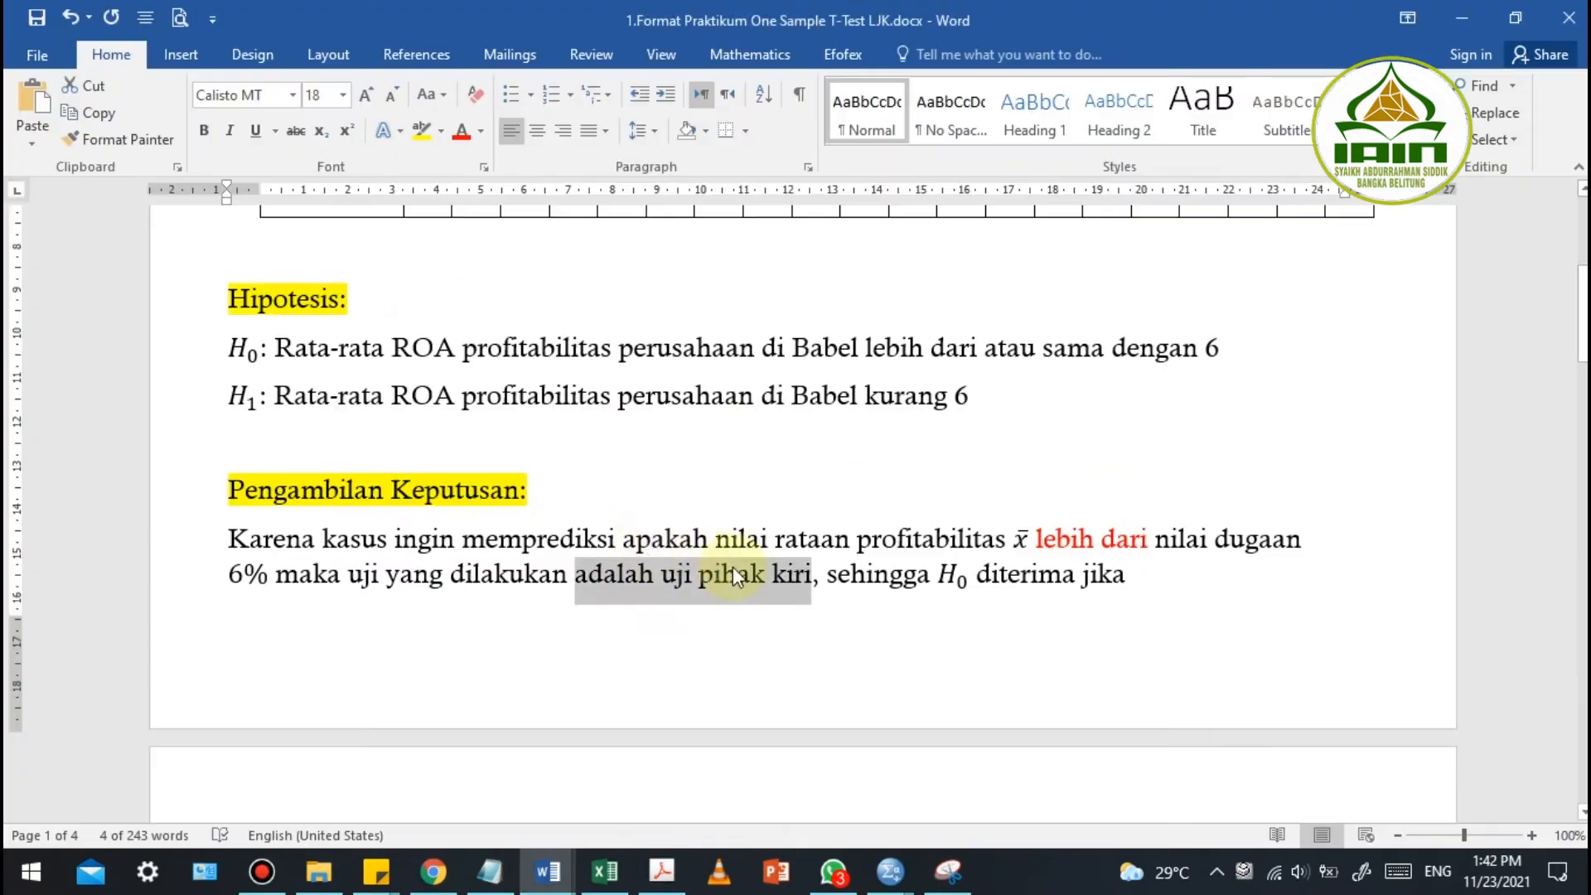
pyautogui.click(878, 580)
pyautogui.scroll(-3, 841, 572)
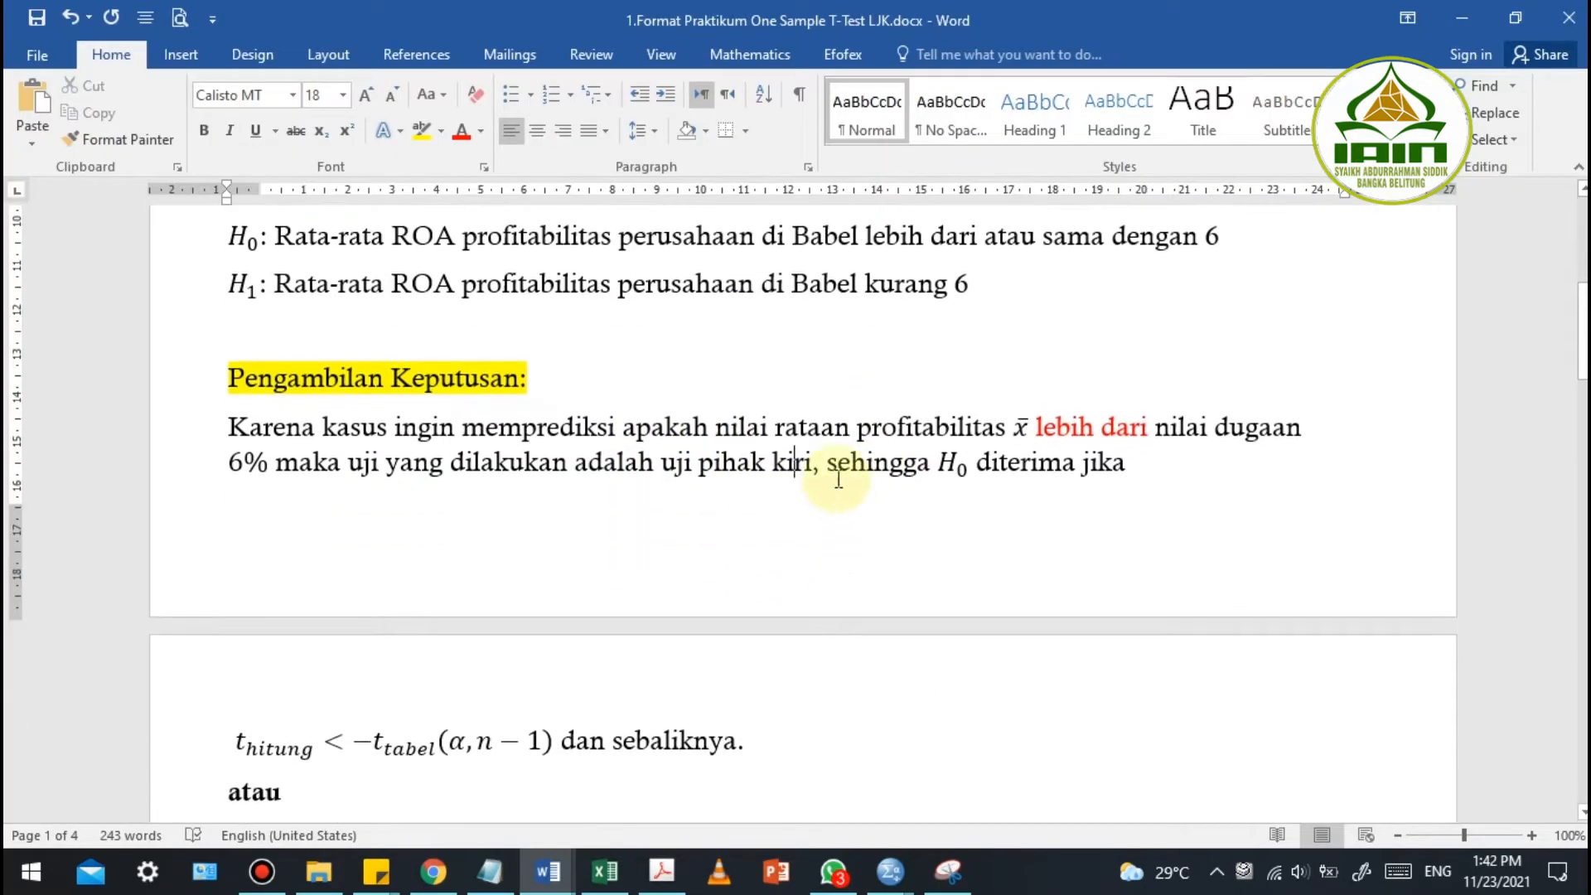
pyautogui.moveTo(982, 480); pyautogui.dragTo(252, 724)
pyautogui.click(235, 737)
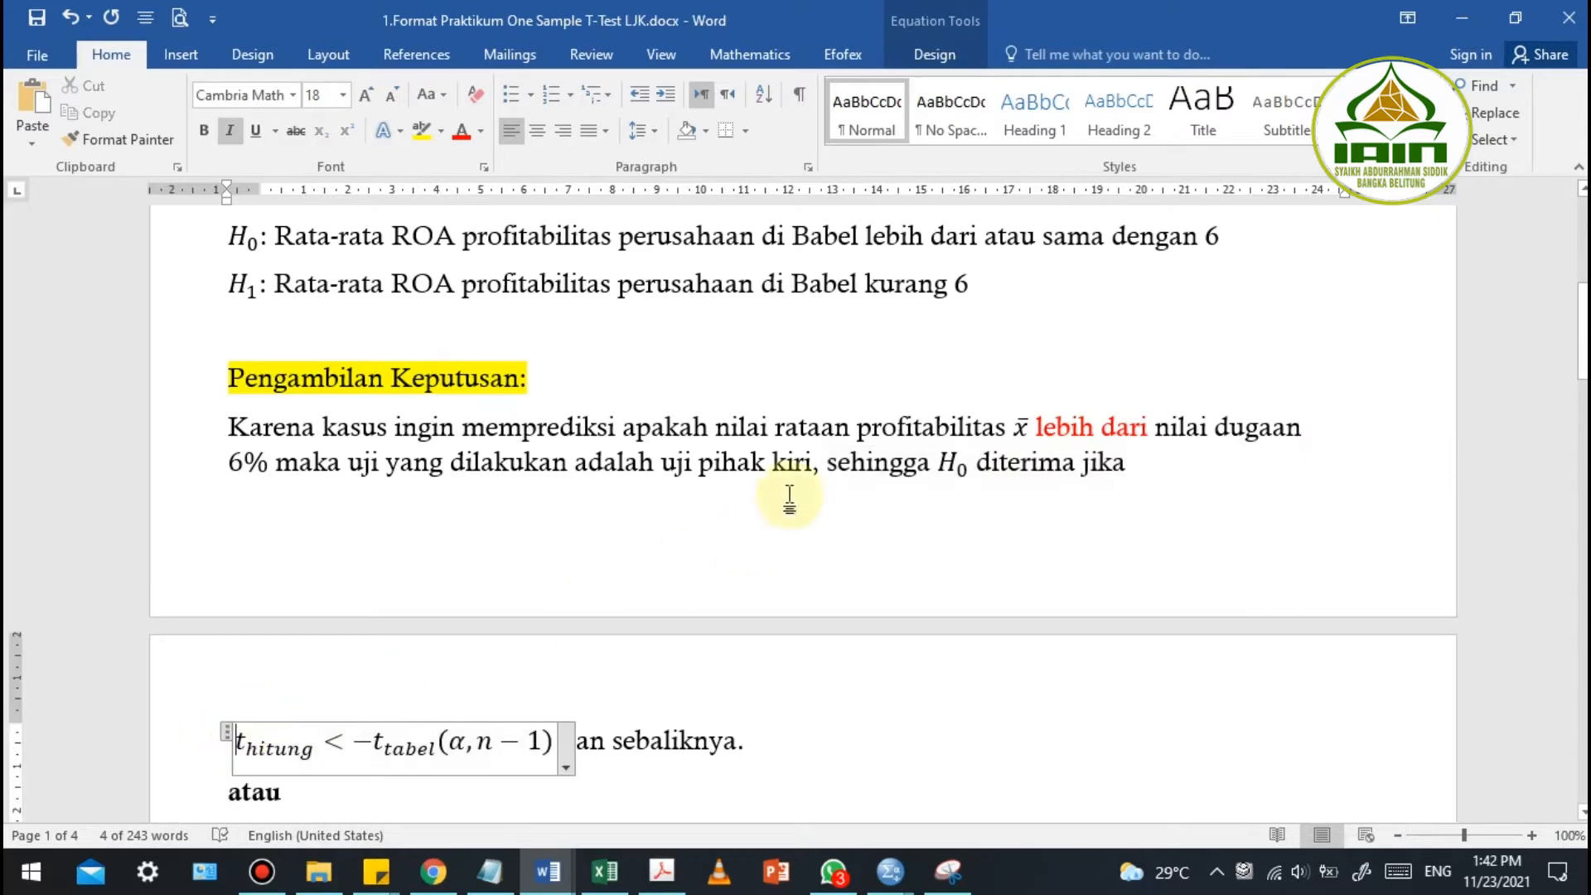
# Switch to the module PDF and examine the left-tailed H0 hypothesis together with its t-value criterion
pyautogui.press('alt')
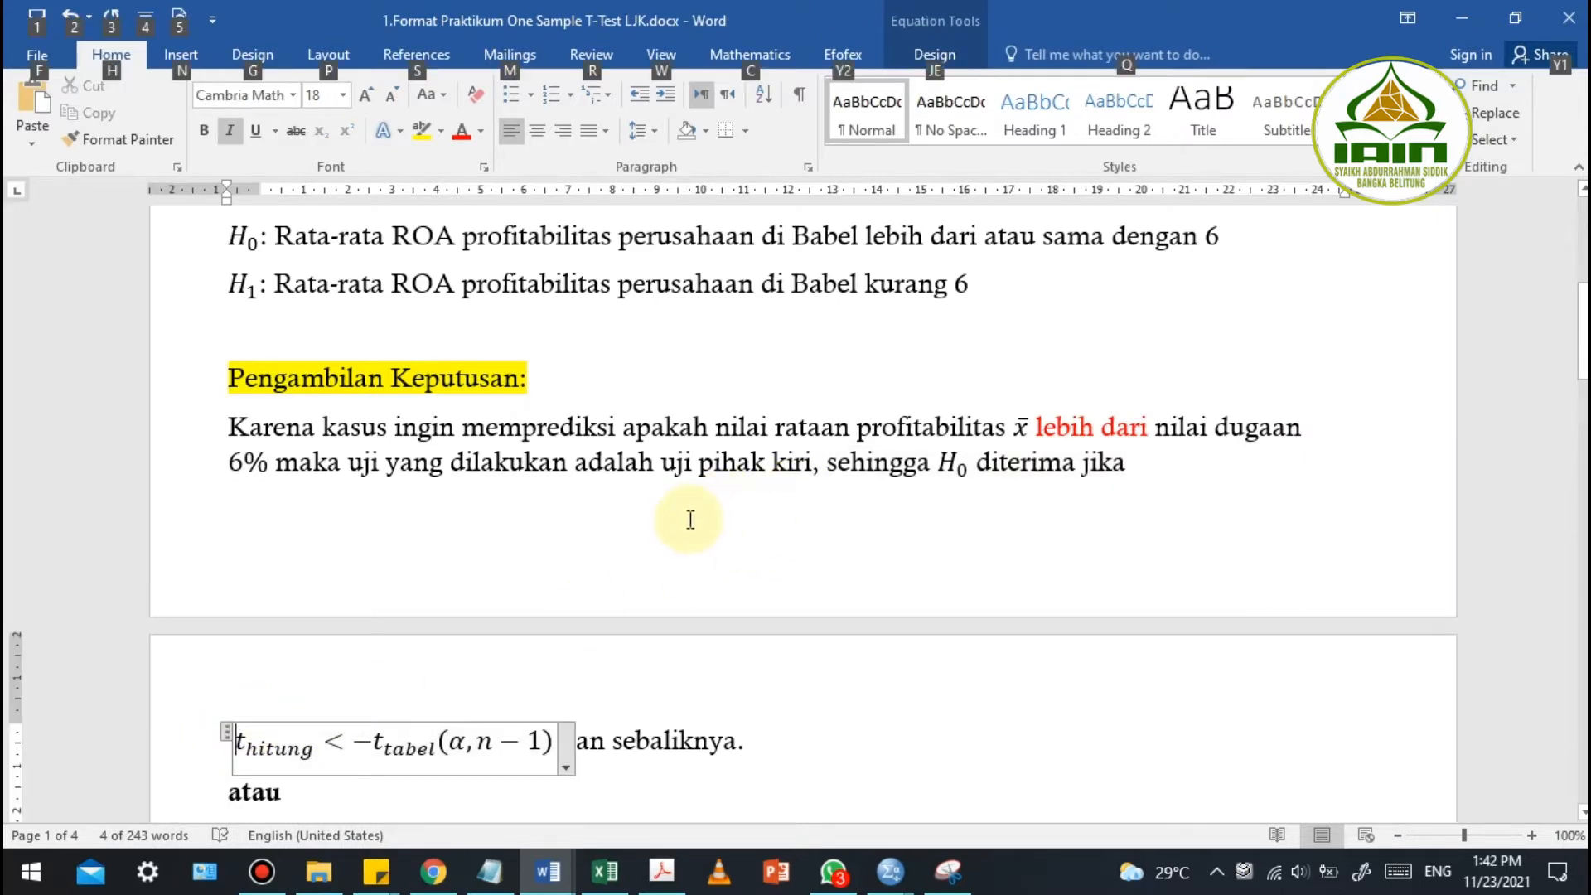
pyautogui.hotkey('alt', 'Tab')
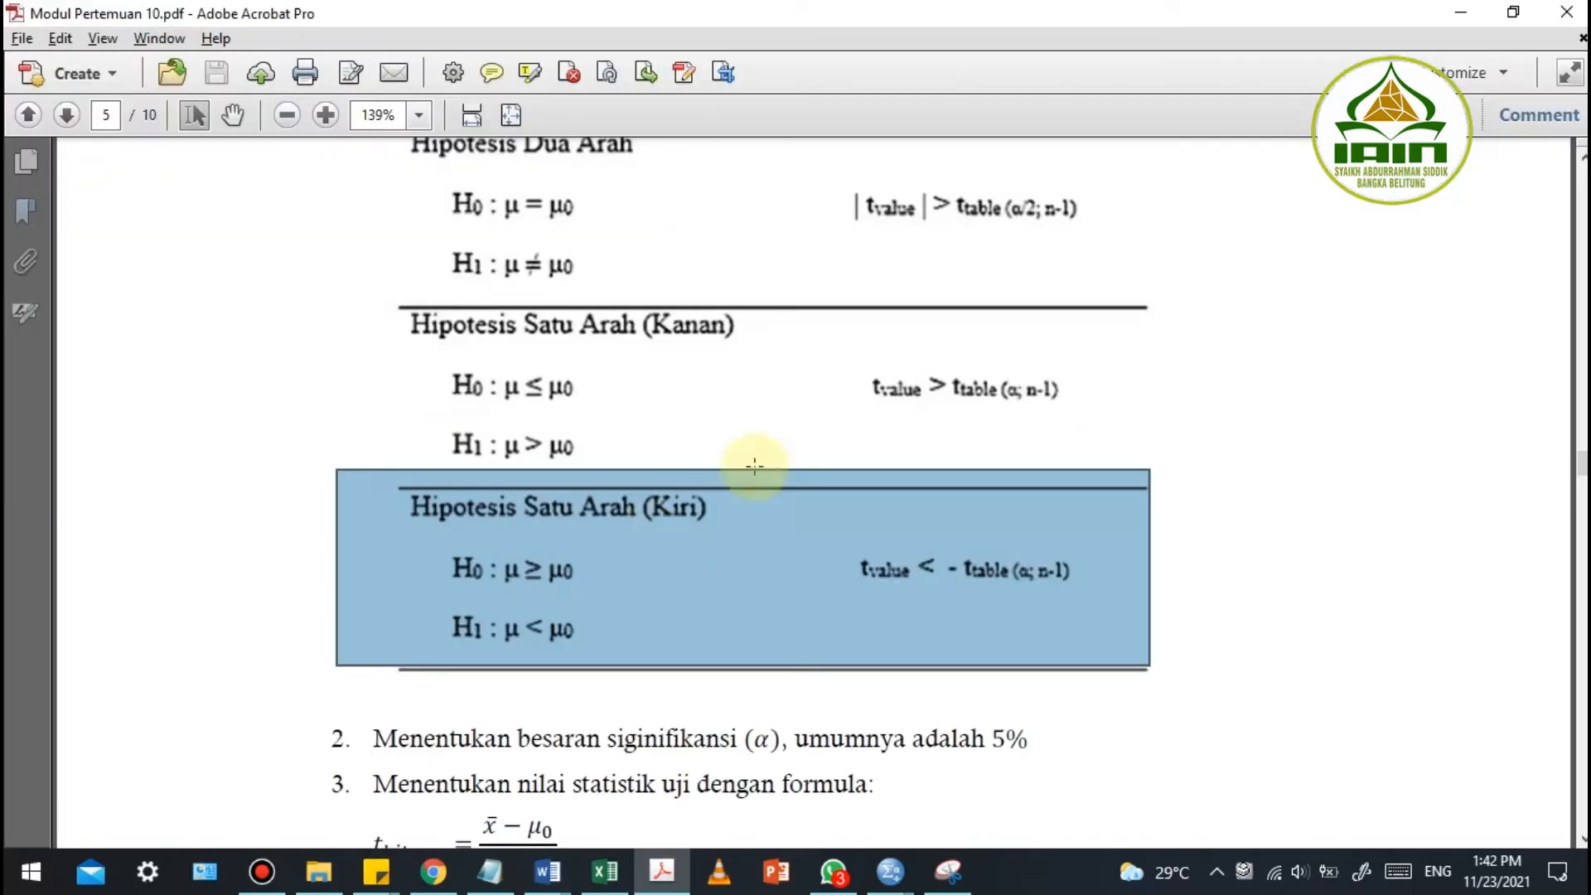
pyautogui.click(1006, 408)
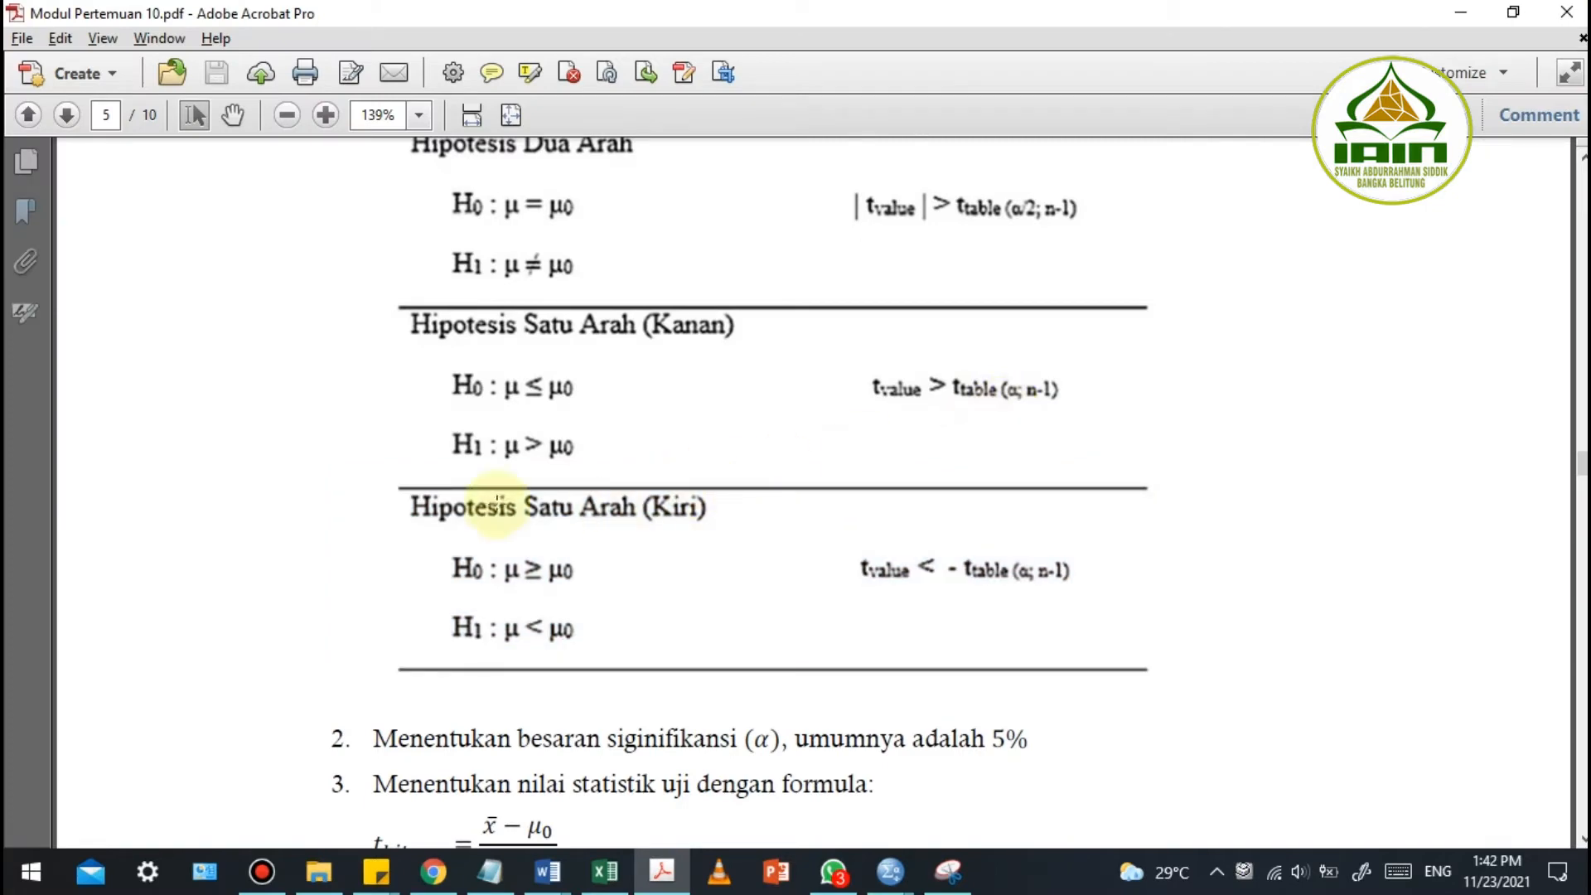
pyautogui.moveTo(427, 551); pyautogui.dragTo(1100, 592)
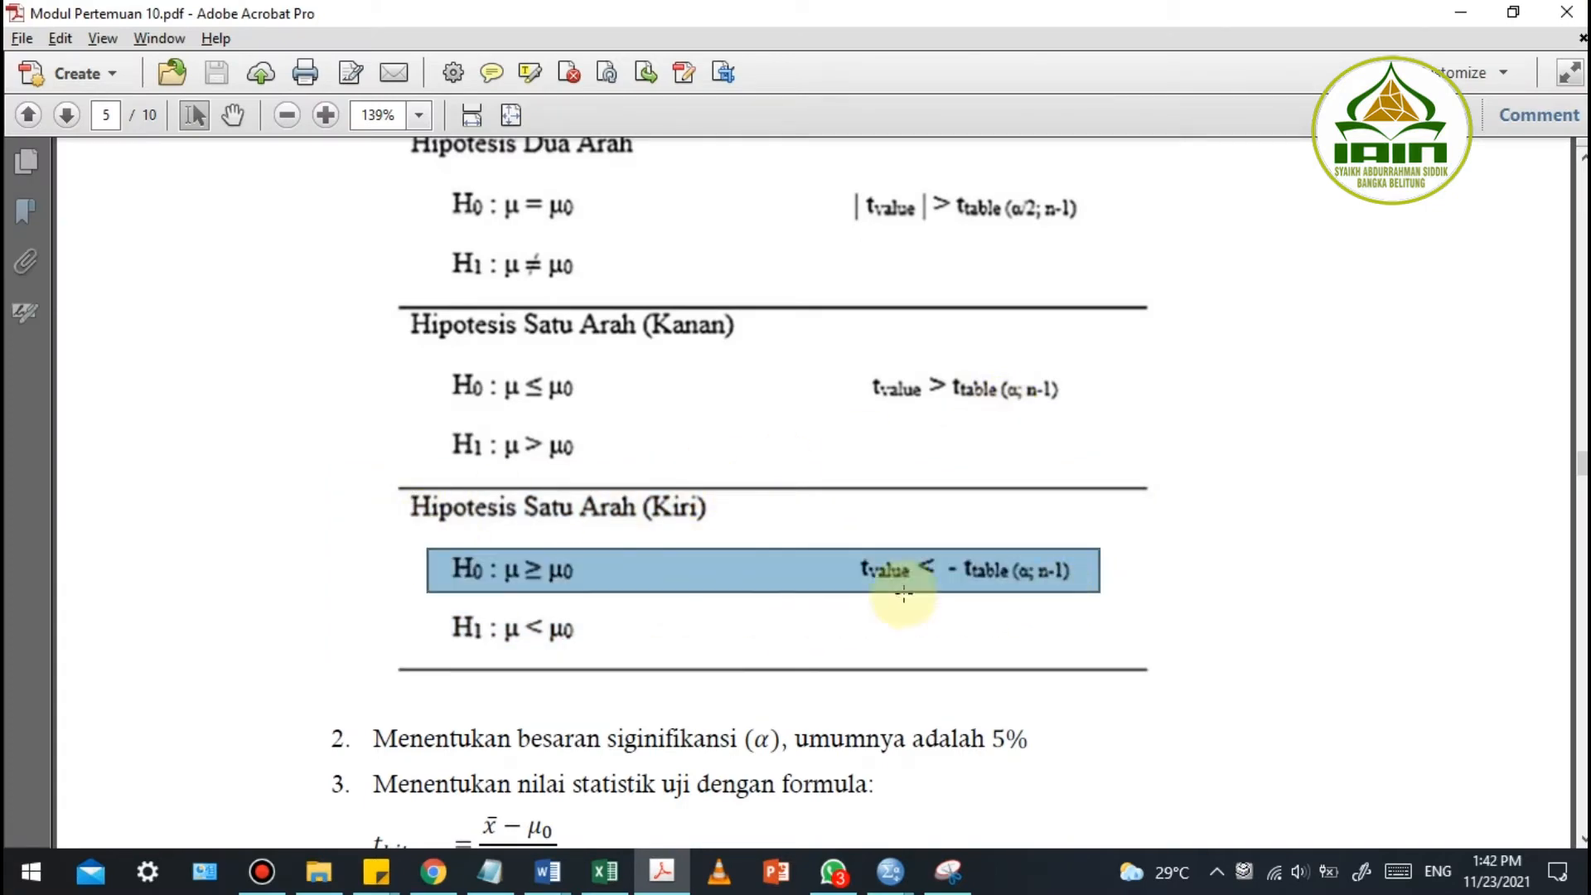
pyautogui.click(852, 541)
pyautogui.moveTo(840, 538); pyautogui.dragTo(1122, 607)
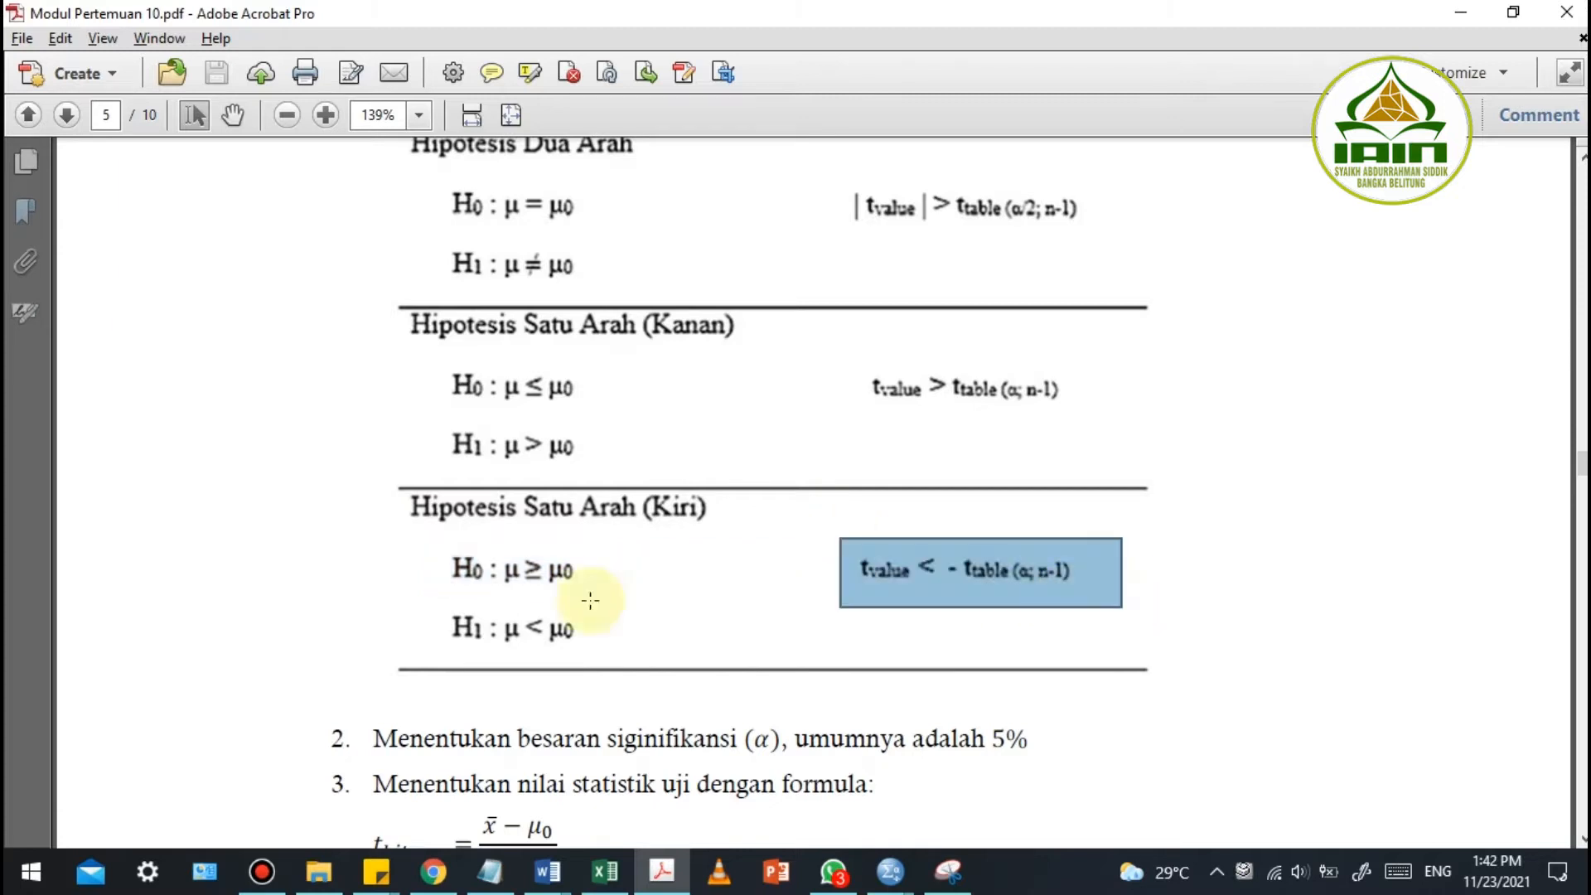
pyautogui.moveTo(435, 537); pyautogui.dragTo(617, 602)
pyautogui.click(878, 543)
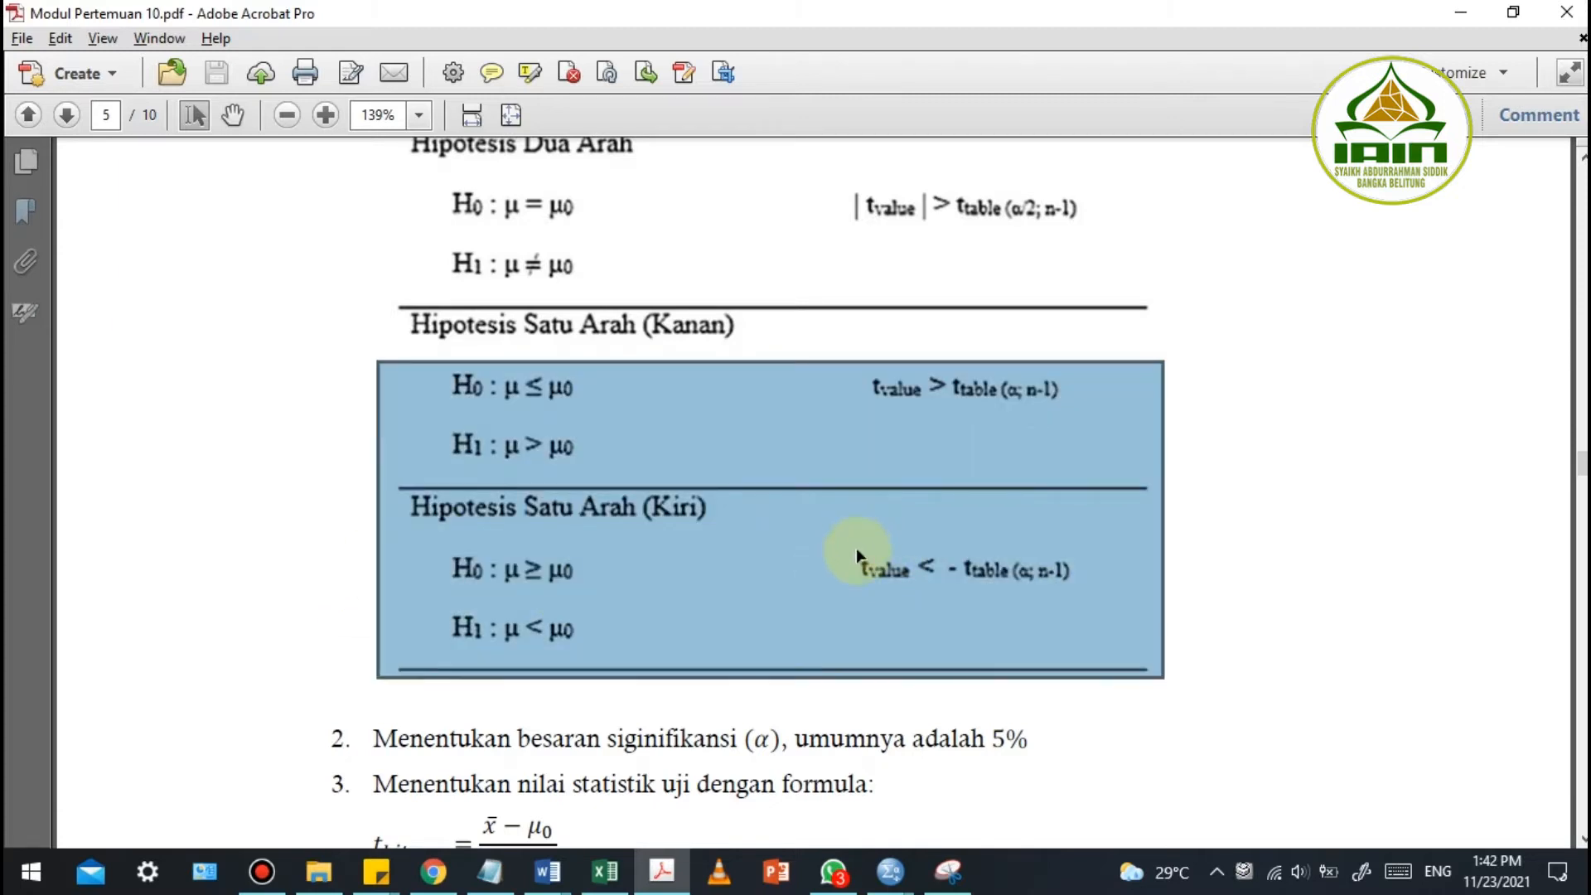
# Compare the left-tailed H0 hypothesis and t-value criterion in the module PDF with the t-hitung formula in the Word document
pyautogui.click(857, 548)
pyautogui.moveTo(844, 542); pyautogui.dragTo(1118, 603)
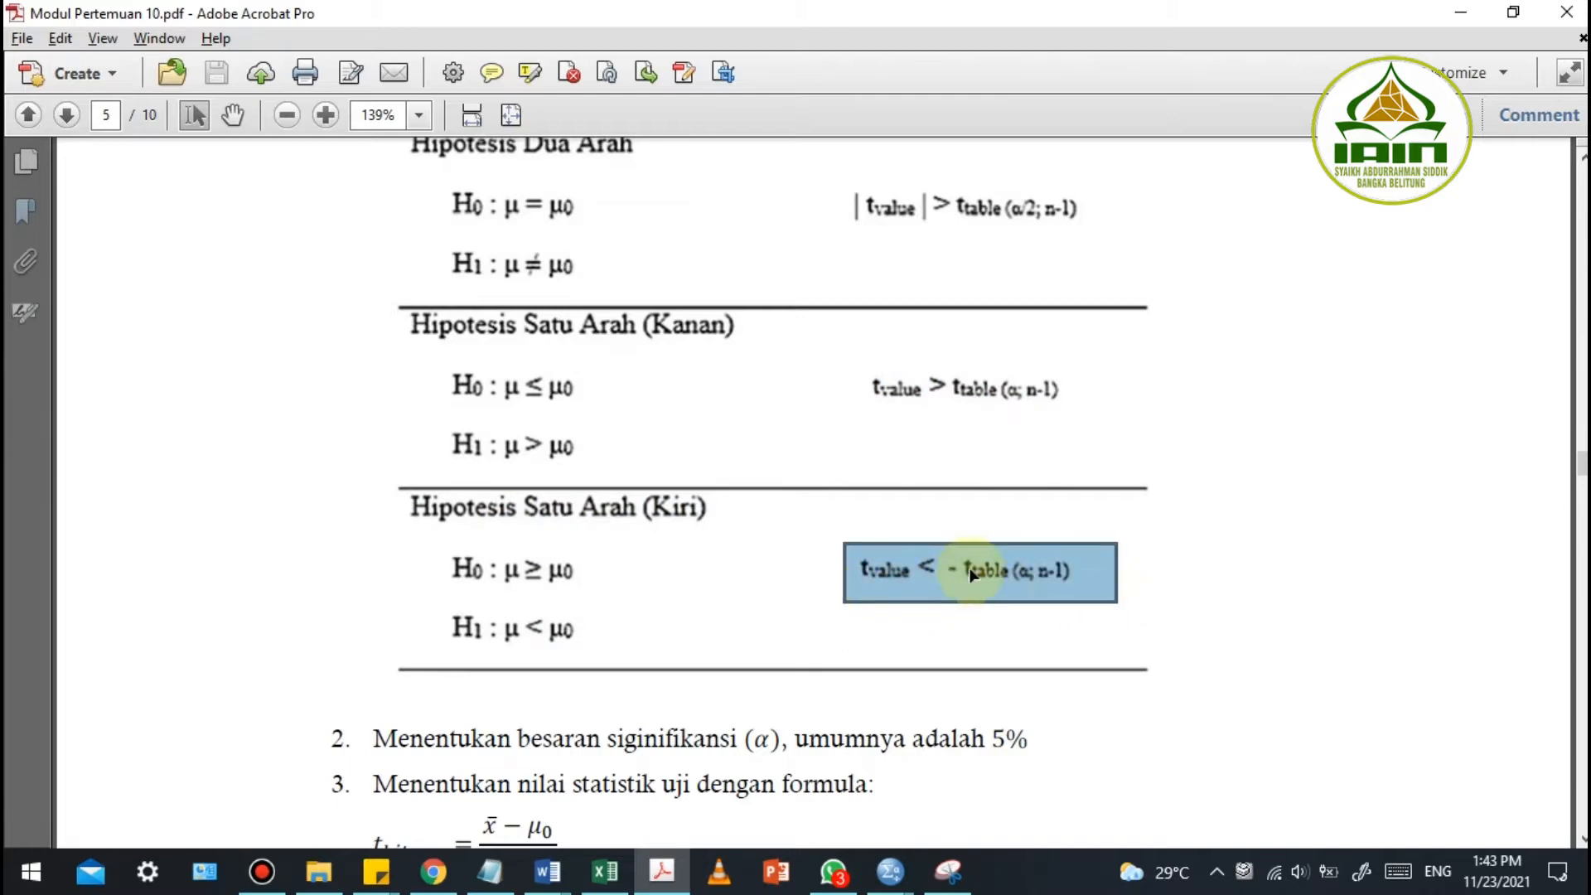
pyautogui.moveTo(445, 557); pyautogui.dragTo(638, 614)
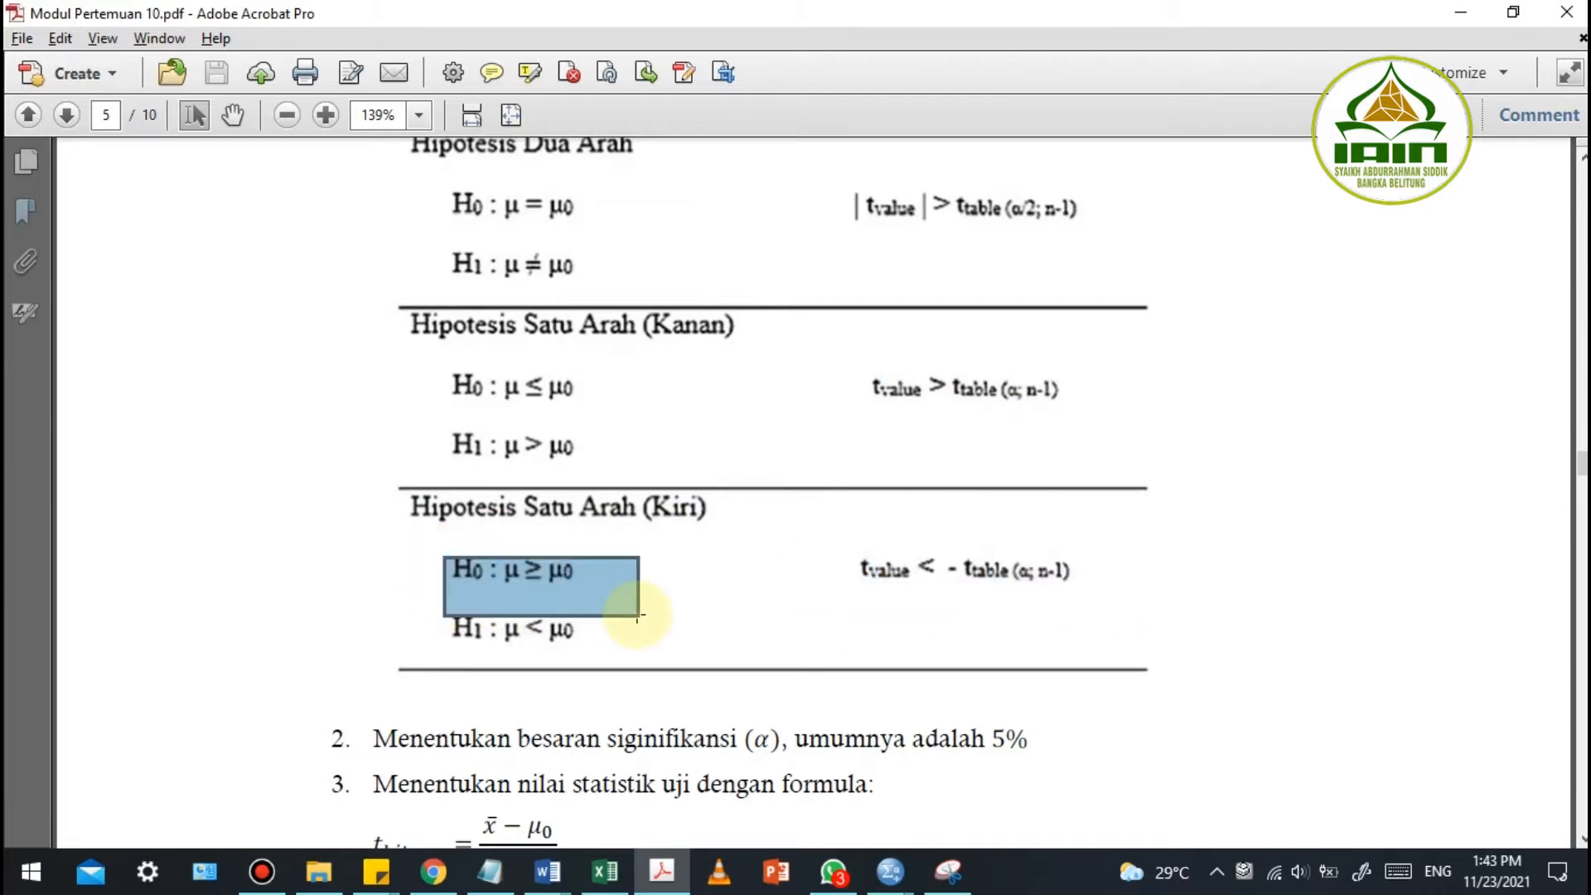
pyautogui.hotkey('alt', 'Tab')
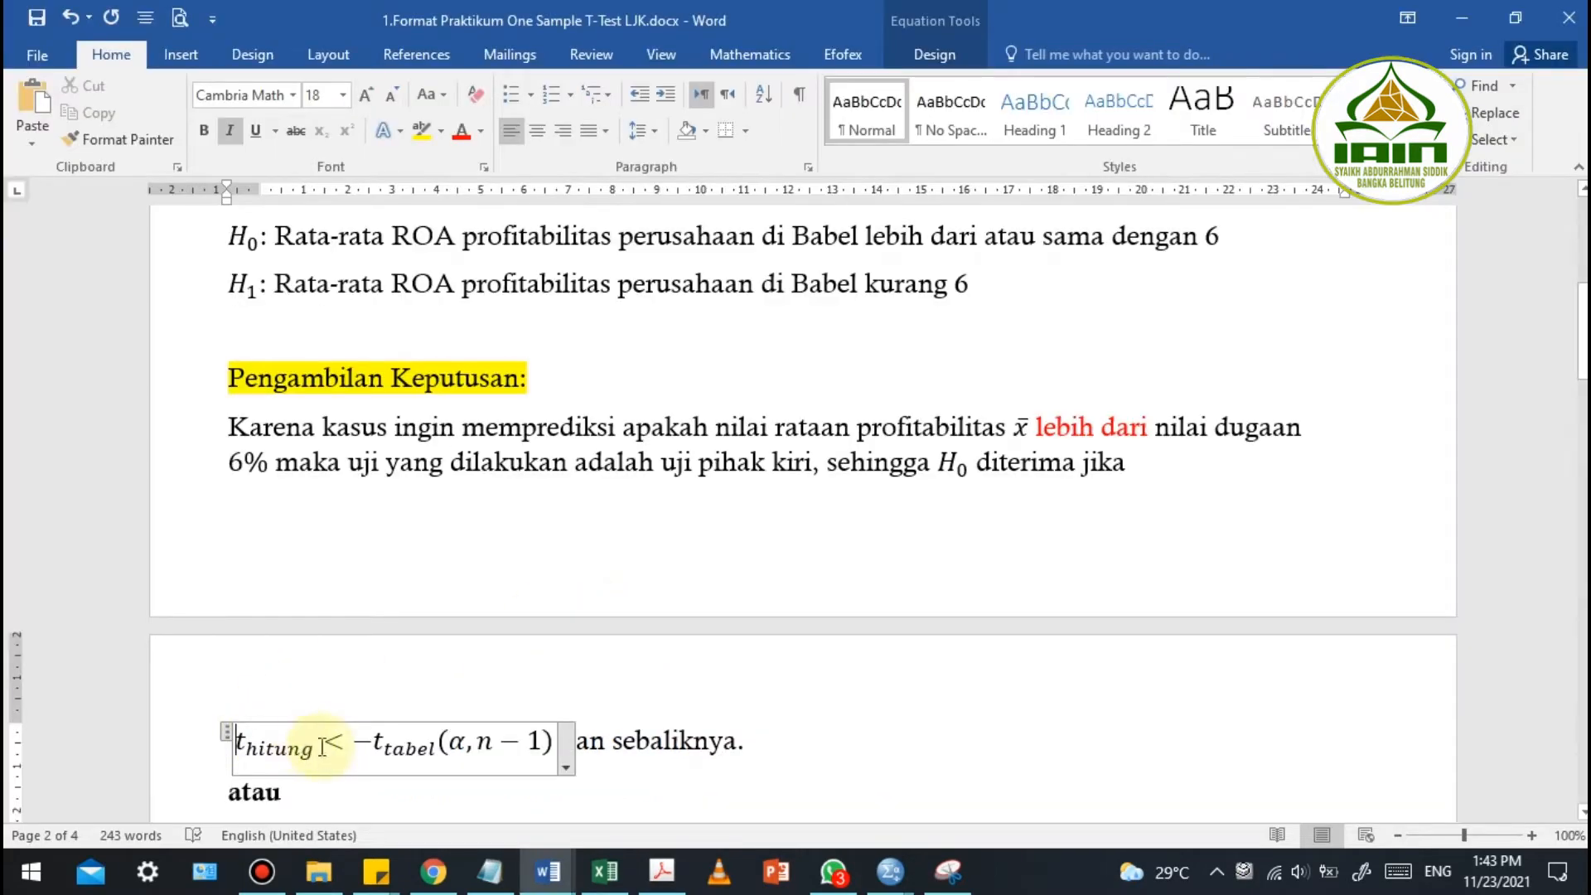
pyautogui.moveTo(323, 748); pyautogui.dragTo(242, 747)
pyautogui.hotkey('alt', 'Tab')
pyautogui.hotkey('alt', 'Tab')
pyautogui.hotkey('alt', 'Tab')
pyautogui.hotkey('alt', 'Tab')
pyautogui.click(378, 740)
pyautogui.moveTo(378, 740); pyautogui.dragTo(551, 742)
pyautogui.click(605, 742)
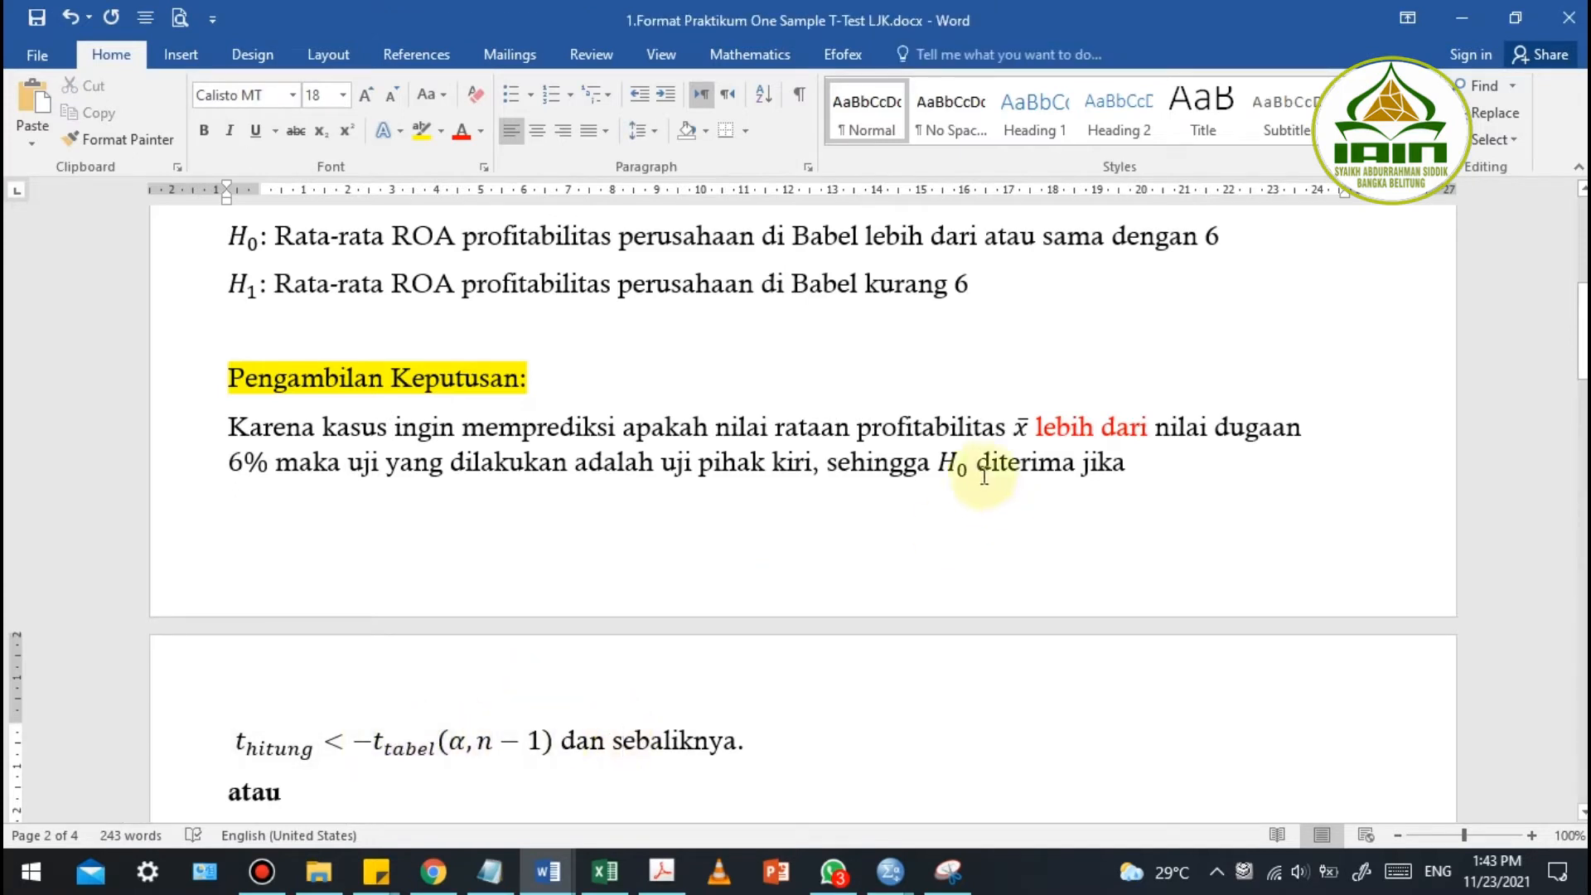
# Examine the H0 acceptance condition and its less-than sign under Pengambilan Keputusan against the left-tailed row in the module PDF
pyautogui.moveTo(939, 464); pyautogui.dragTo(1082, 468)
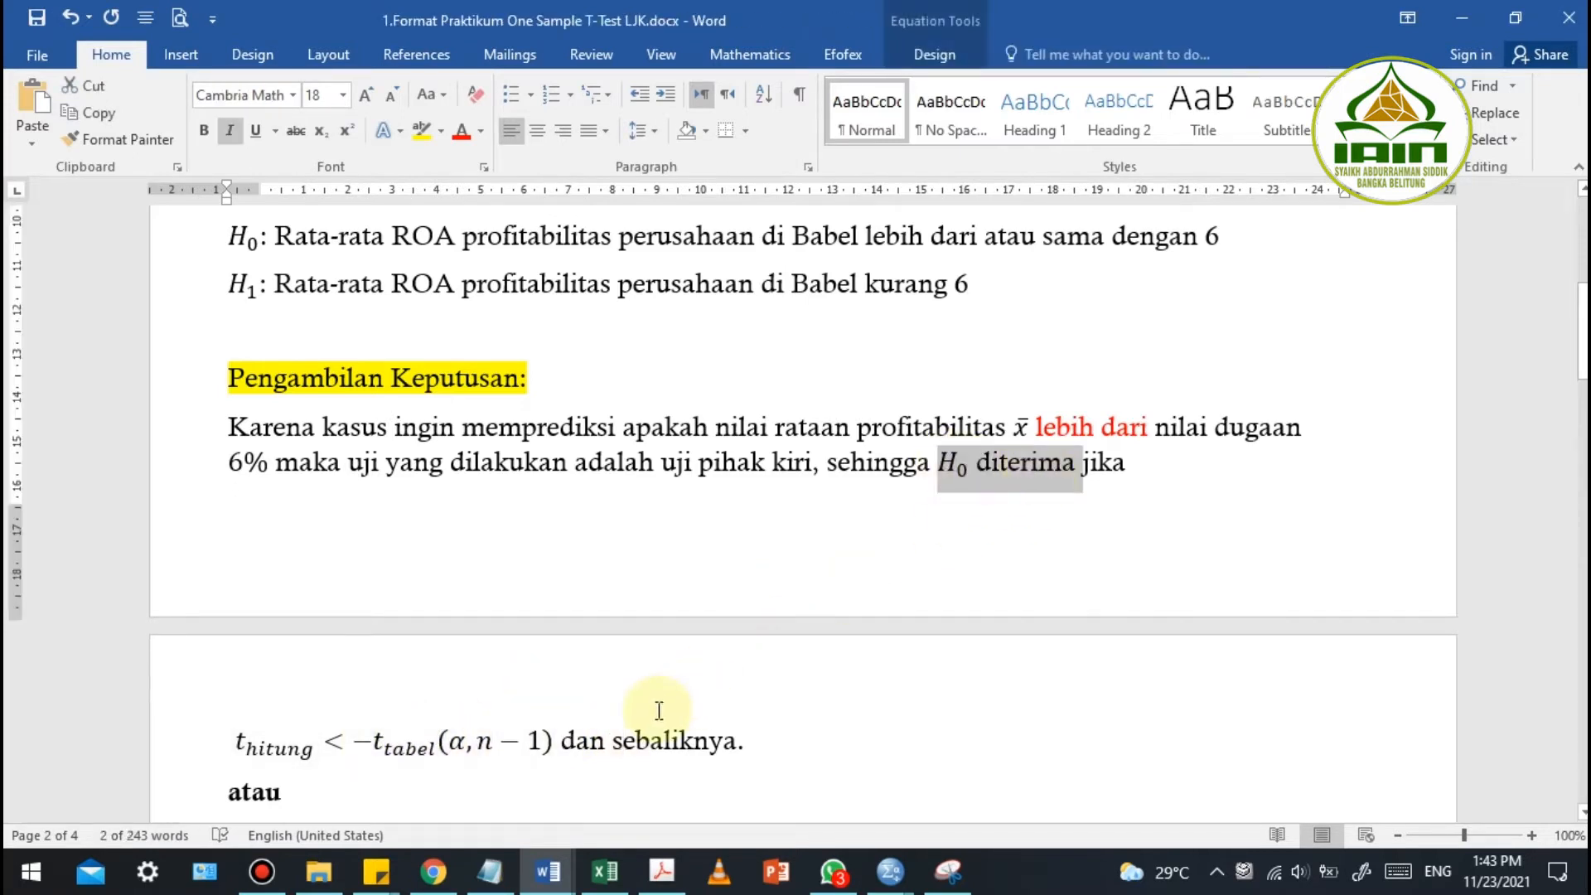
pyautogui.doubleClick(689, 746)
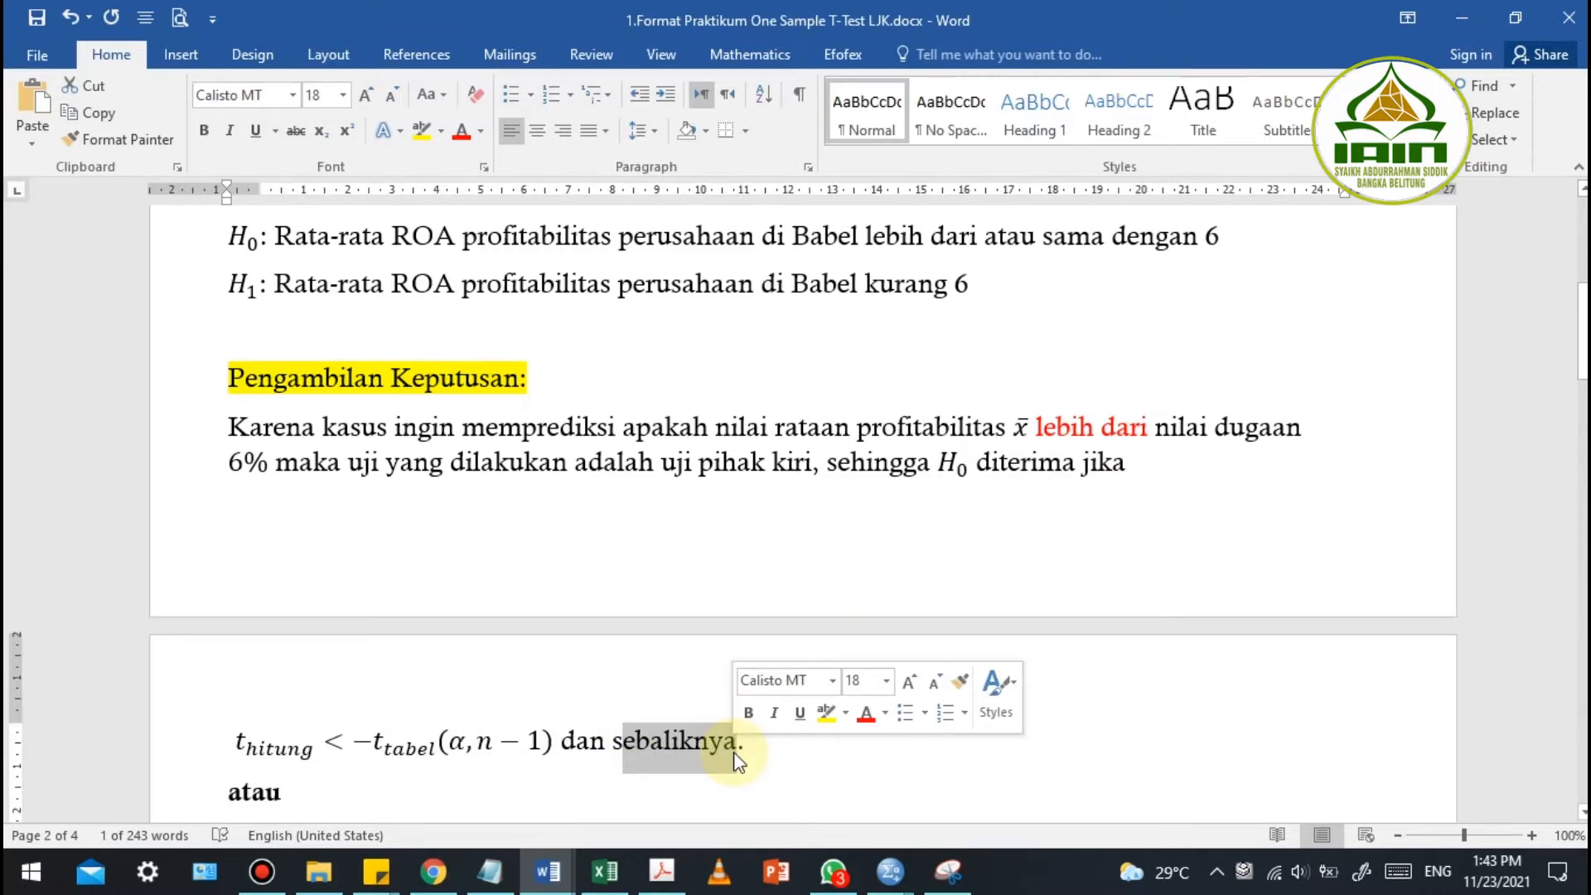
pyautogui.click(343, 745)
pyautogui.moveTo(343, 745); pyautogui.dragTo(328, 756)
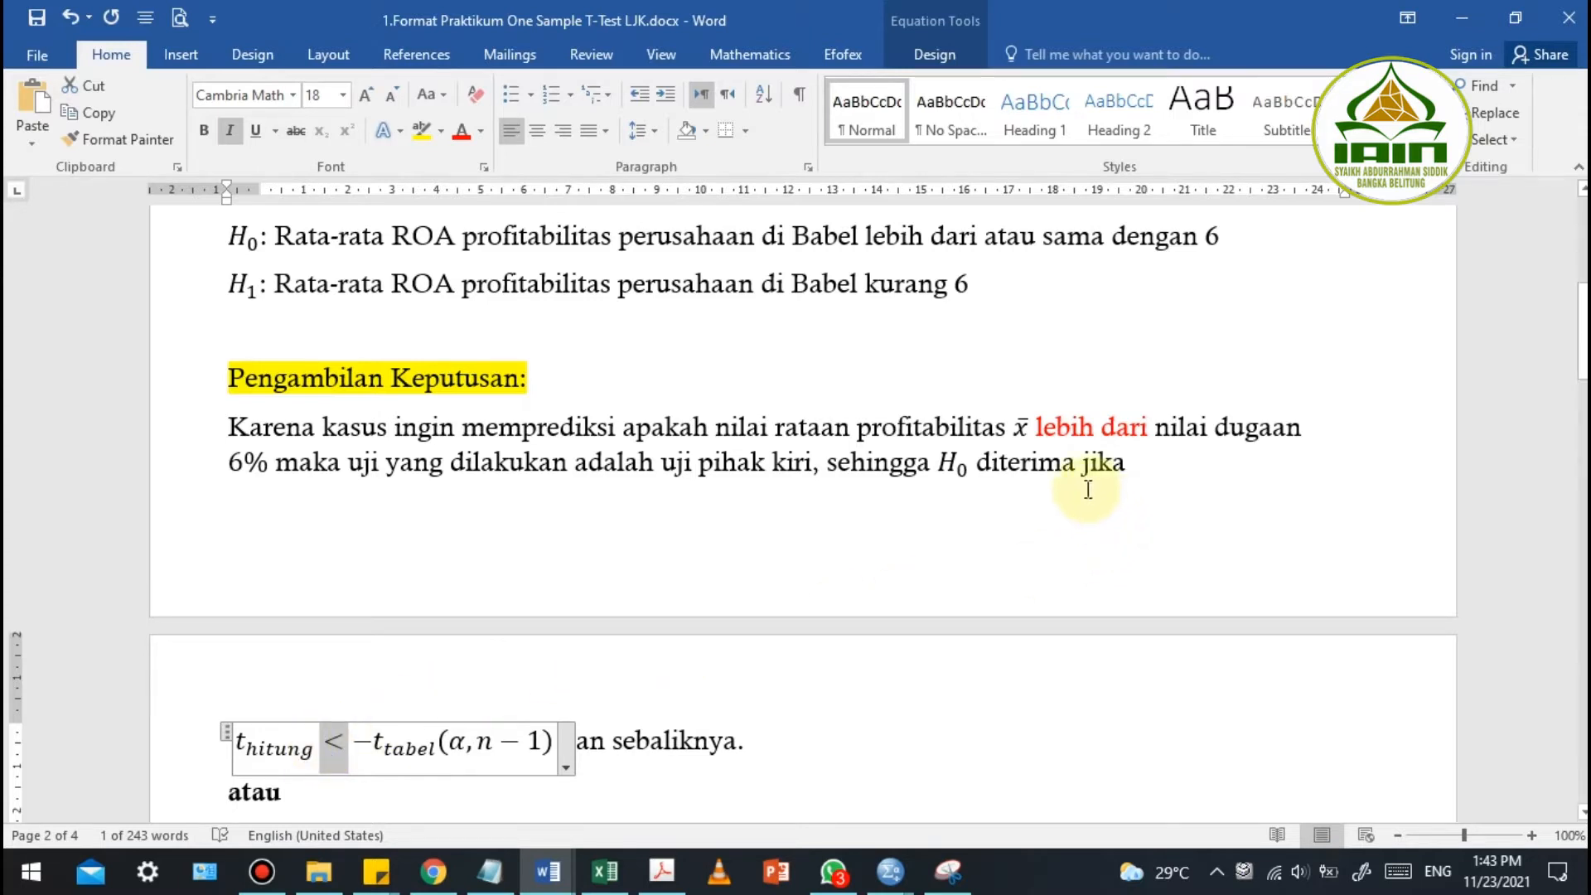
pyautogui.click(347, 753)
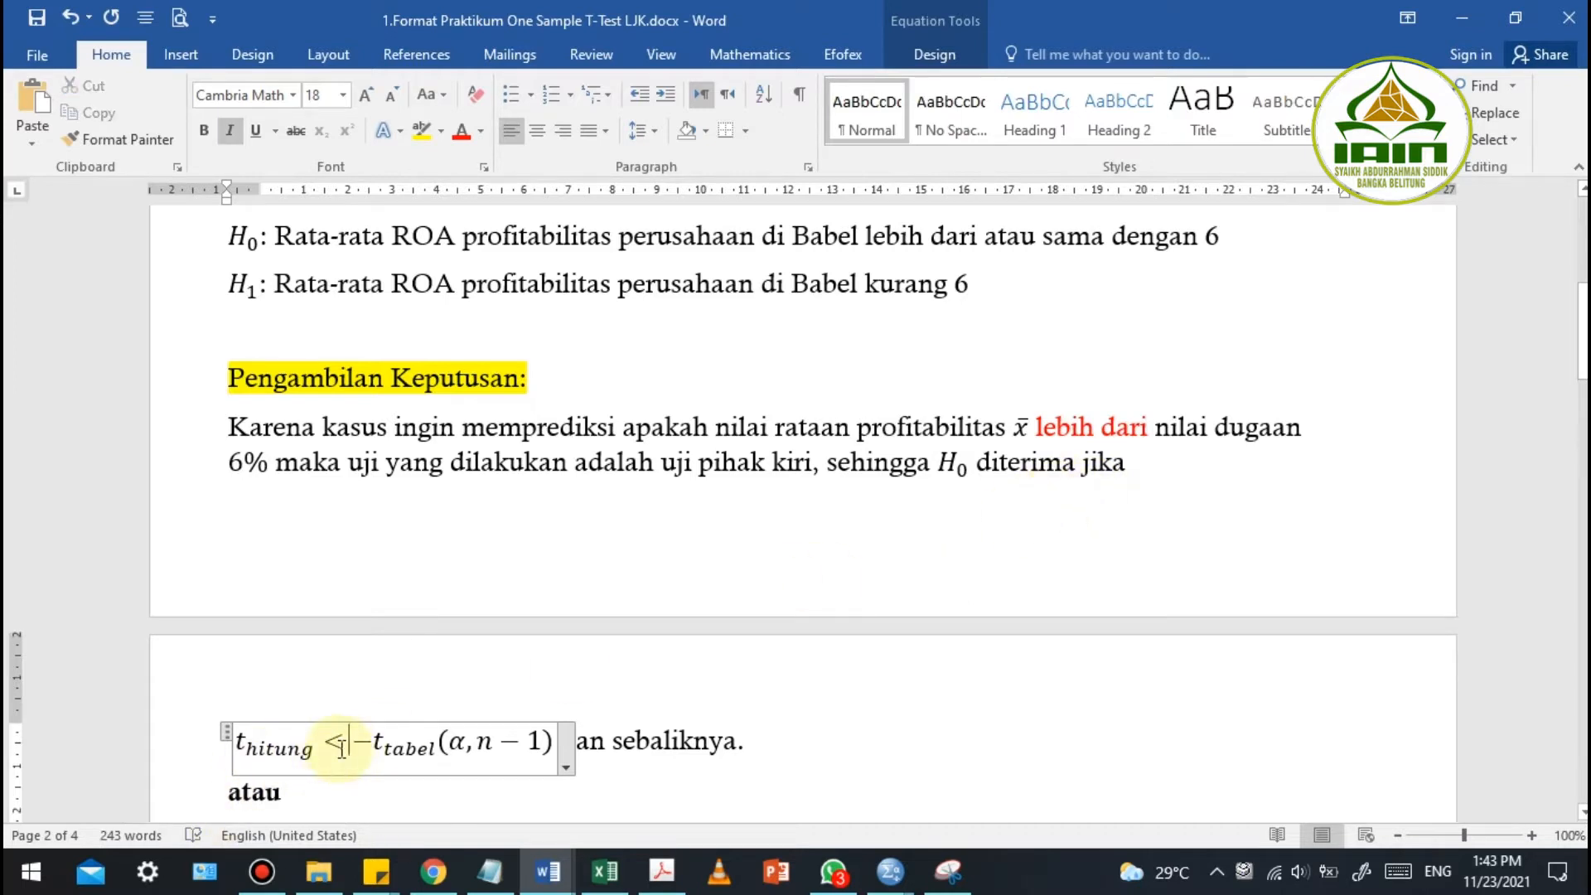
pyautogui.scroll(-1, 348, 744)
pyautogui.moveTo(936, 408); pyautogui.dragTo(611, 675)
pyautogui.hotkey('alt', 'Tab')
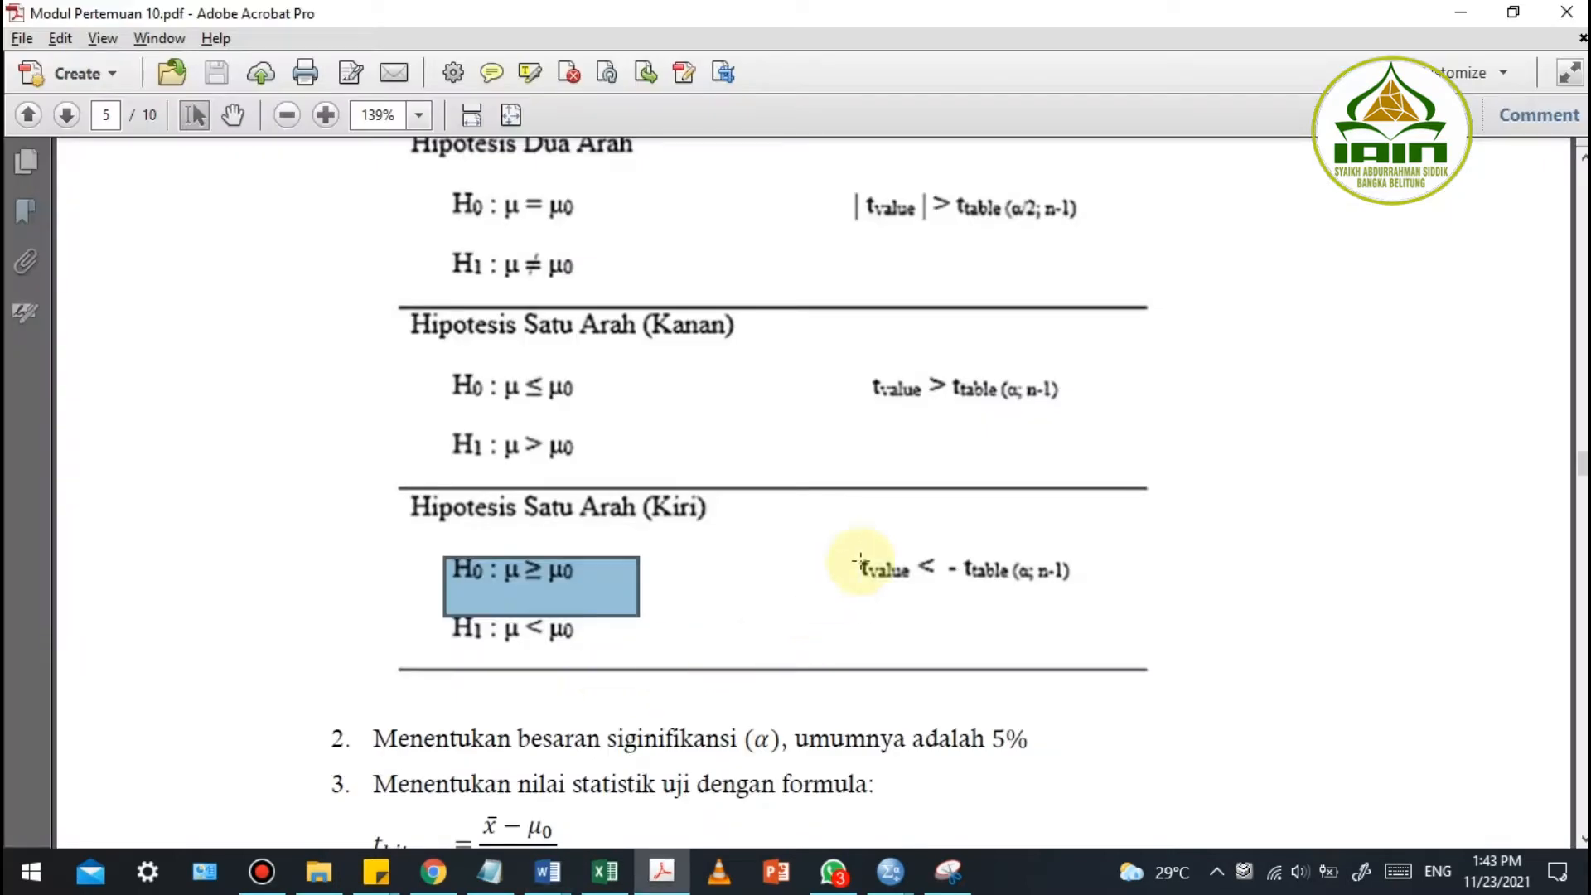
pyautogui.moveTo(455, 570); pyautogui.dragTo(1105, 589)
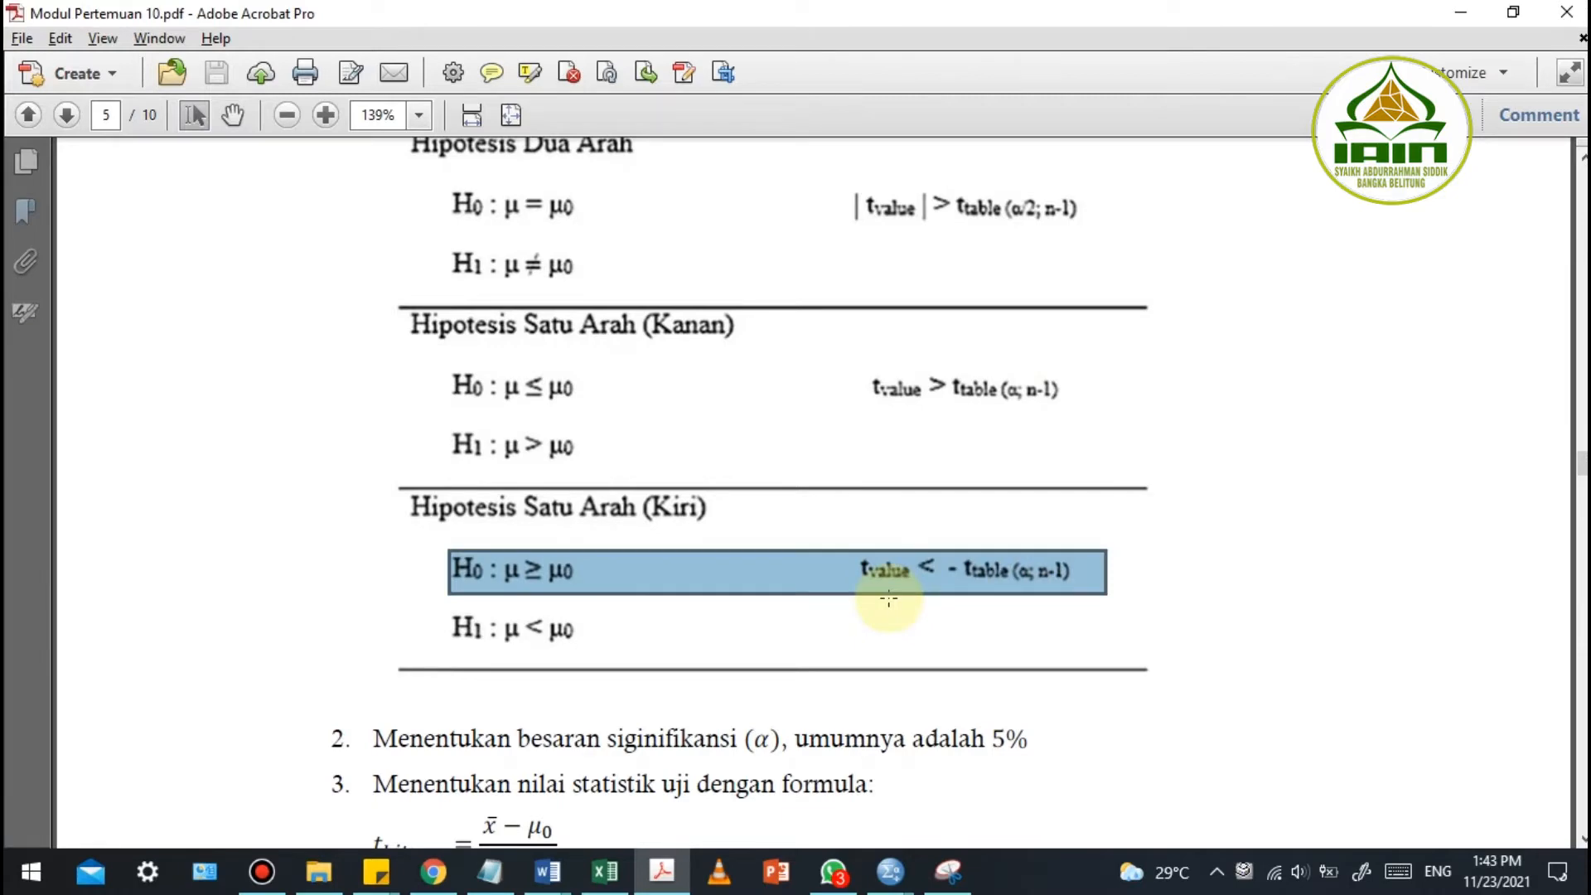
pyautogui.hotkey('alt', 'Tab')
pyautogui.click(560, 649)
pyautogui.scroll(-2, 372, 615)
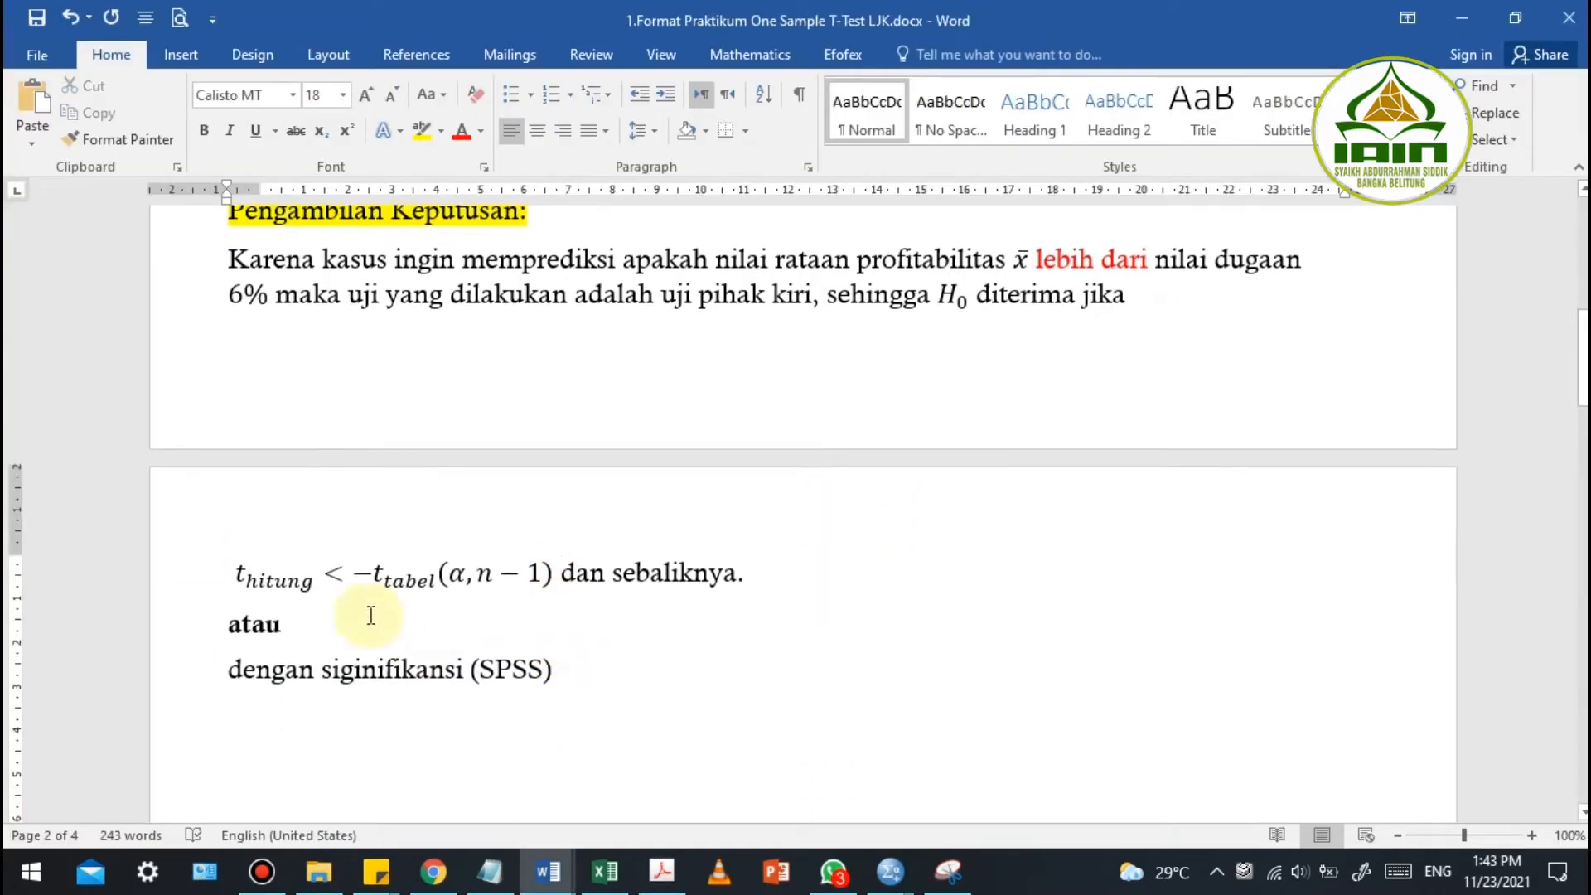
# Review the "dengan siginifikansi (SPSS)" line and the No and Data table under Proses
pyautogui.scroll(1, 356, 580)
pyautogui.moveTo(228, 720); pyautogui.dragTo(561, 745)
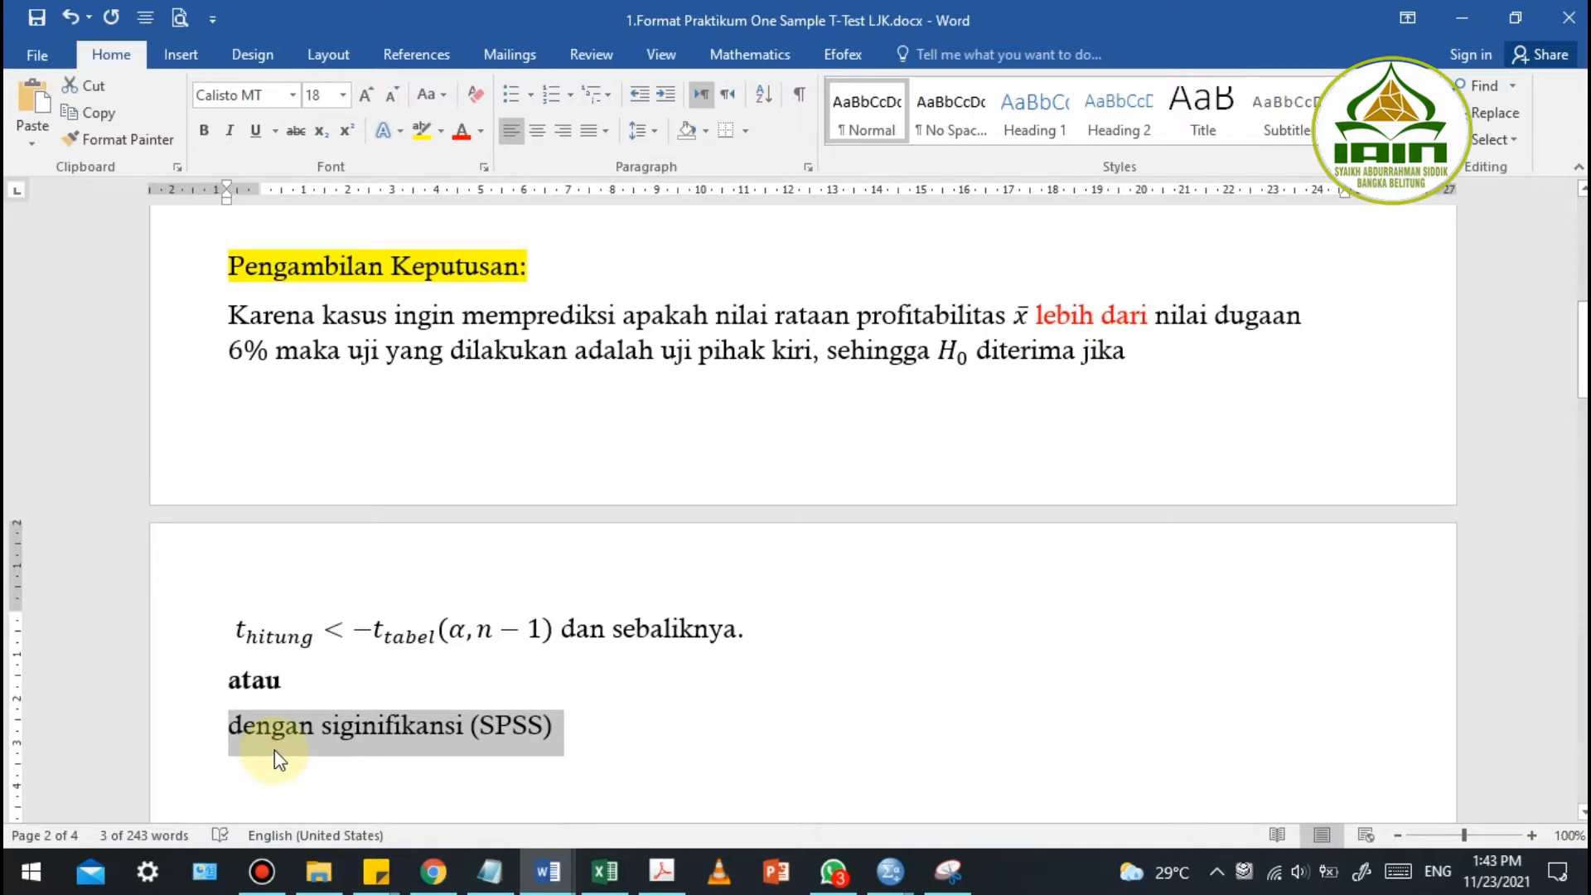
pyautogui.scroll(-10, 276, 749)
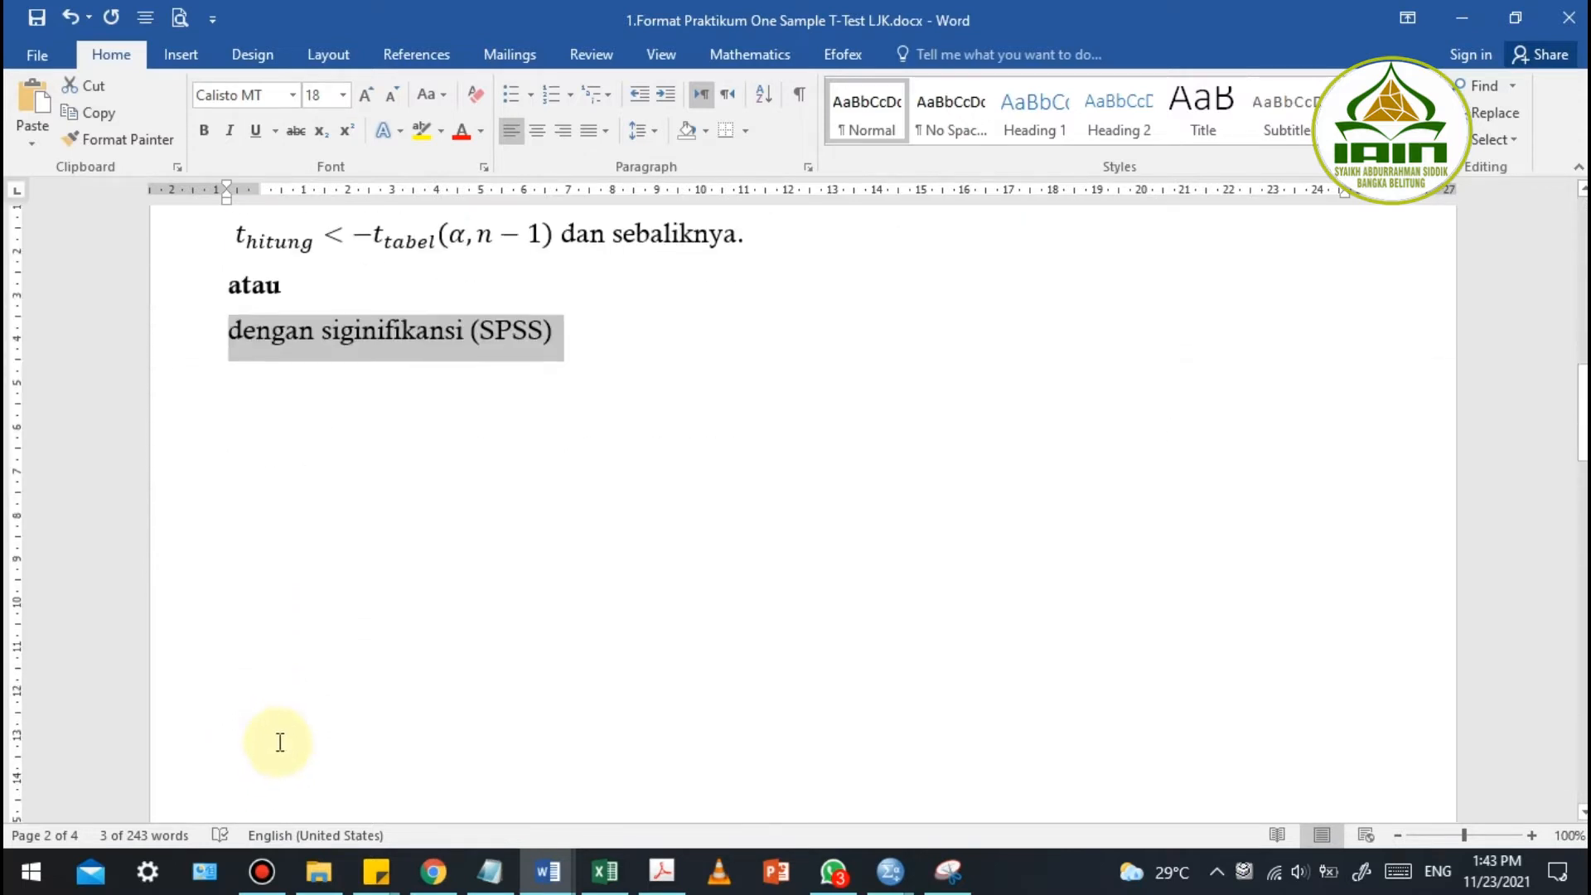
pyautogui.scroll(-5, 281, 742)
pyautogui.moveTo(410, 605); pyautogui.dragTo(1347, 661)
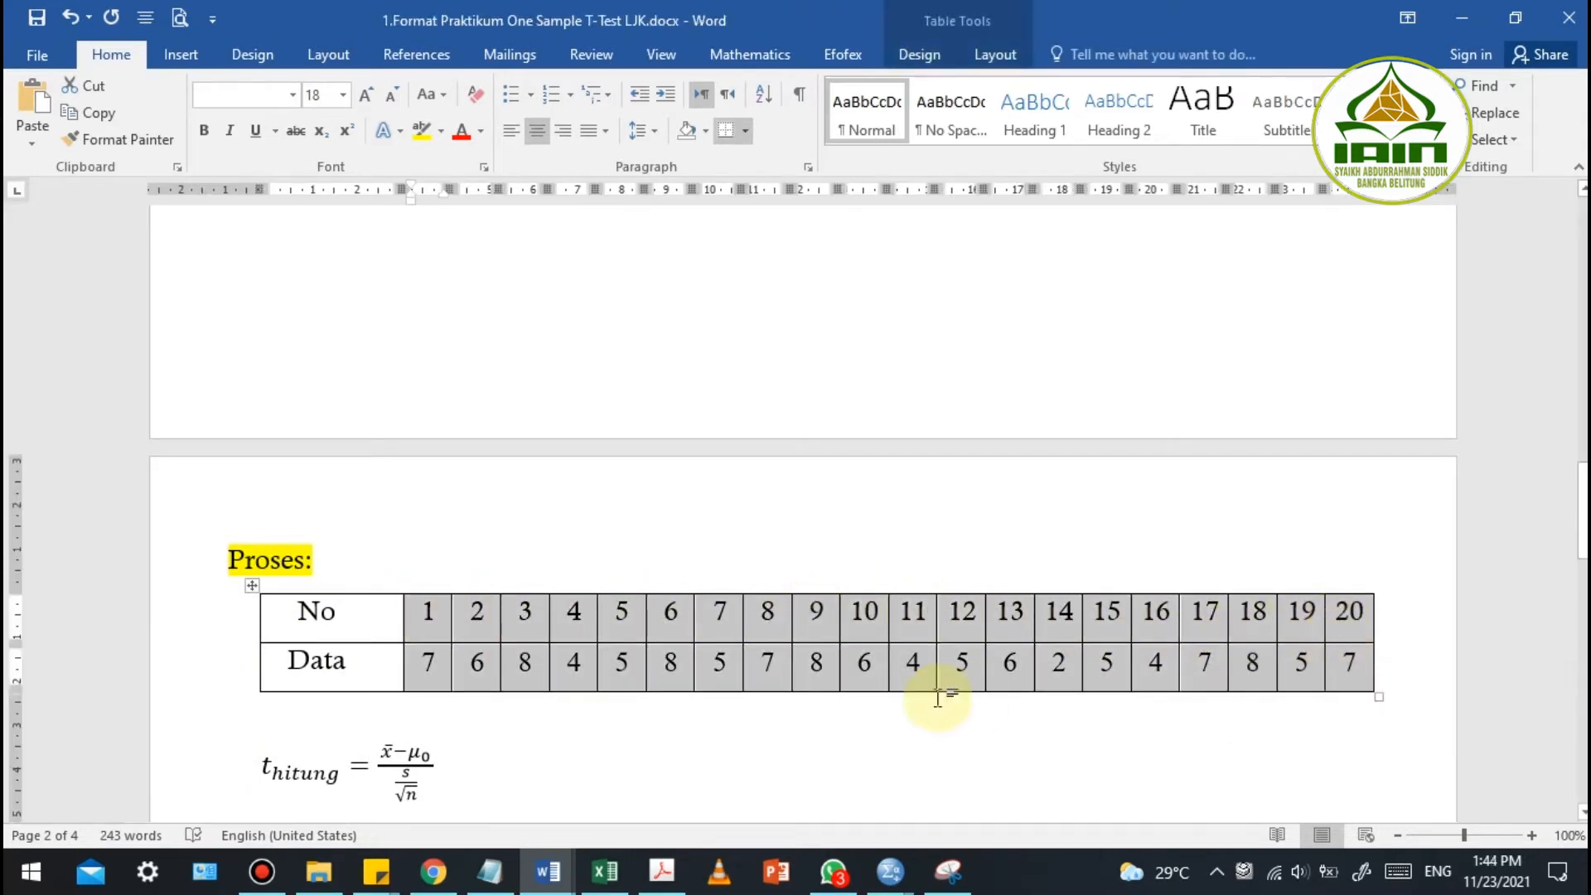
pyautogui.click(342, 714)
pyautogui.scroll(-3, 342, 714)
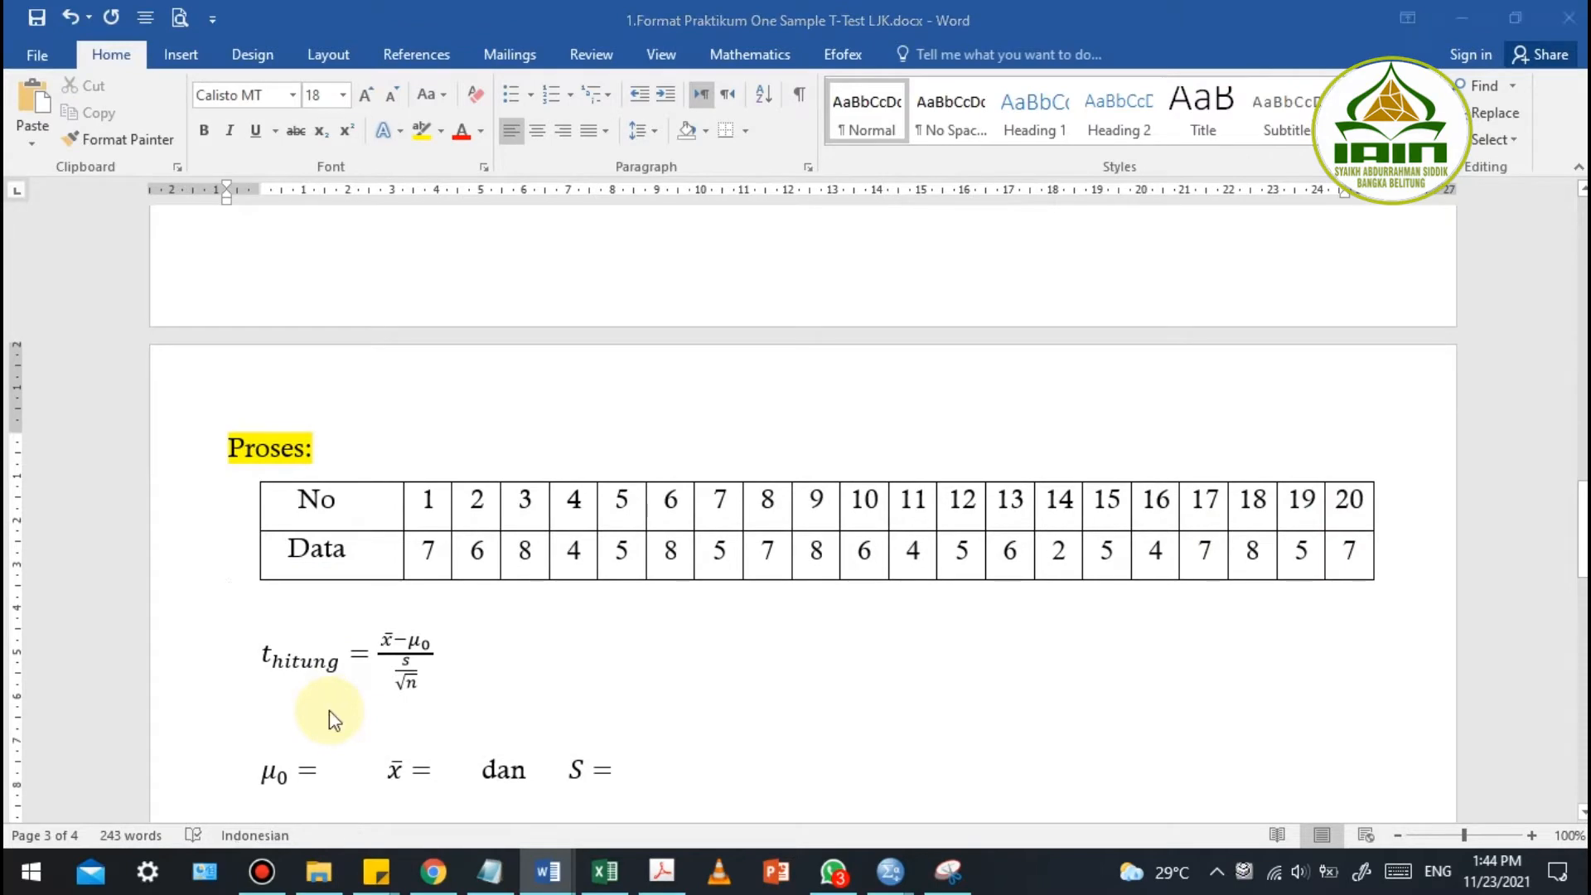
# Compare the t-hitung formula under Proses with the test statistic formula in the module PDF
pyautogui.hotkey('alt', 'Tab')
pyautogui.scroll(-6, 465, 578)
pyautogui.moveTo(456, 504); pyautogui.dragTo(568, 537)
pyautogui.click(569, 539)
pyautogui.hotkey('alt', 'Tab')
pyautogui.moveTo(350, 654); pyautogui.dragTo(479, 668)
pyautogui.click(479, 668)
# Look up the hypothesized ROA percentage in the Kasus paragraph and enter 6 as the μ0 value under Proses
pyautogui.click(316, 770)
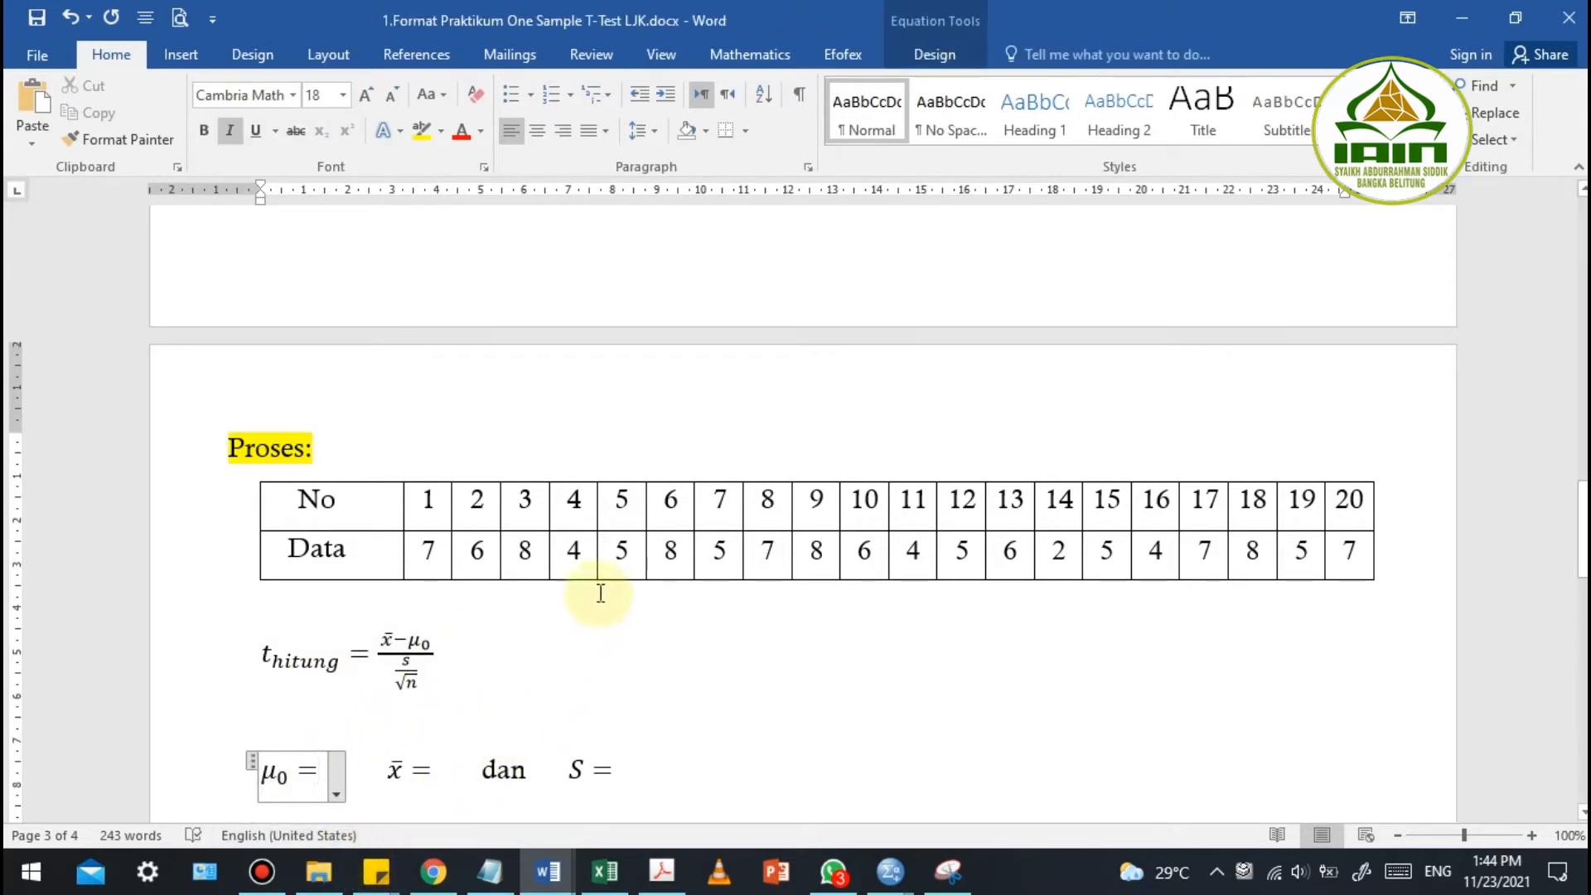
pyautogui.scroll(15, 556, 620)
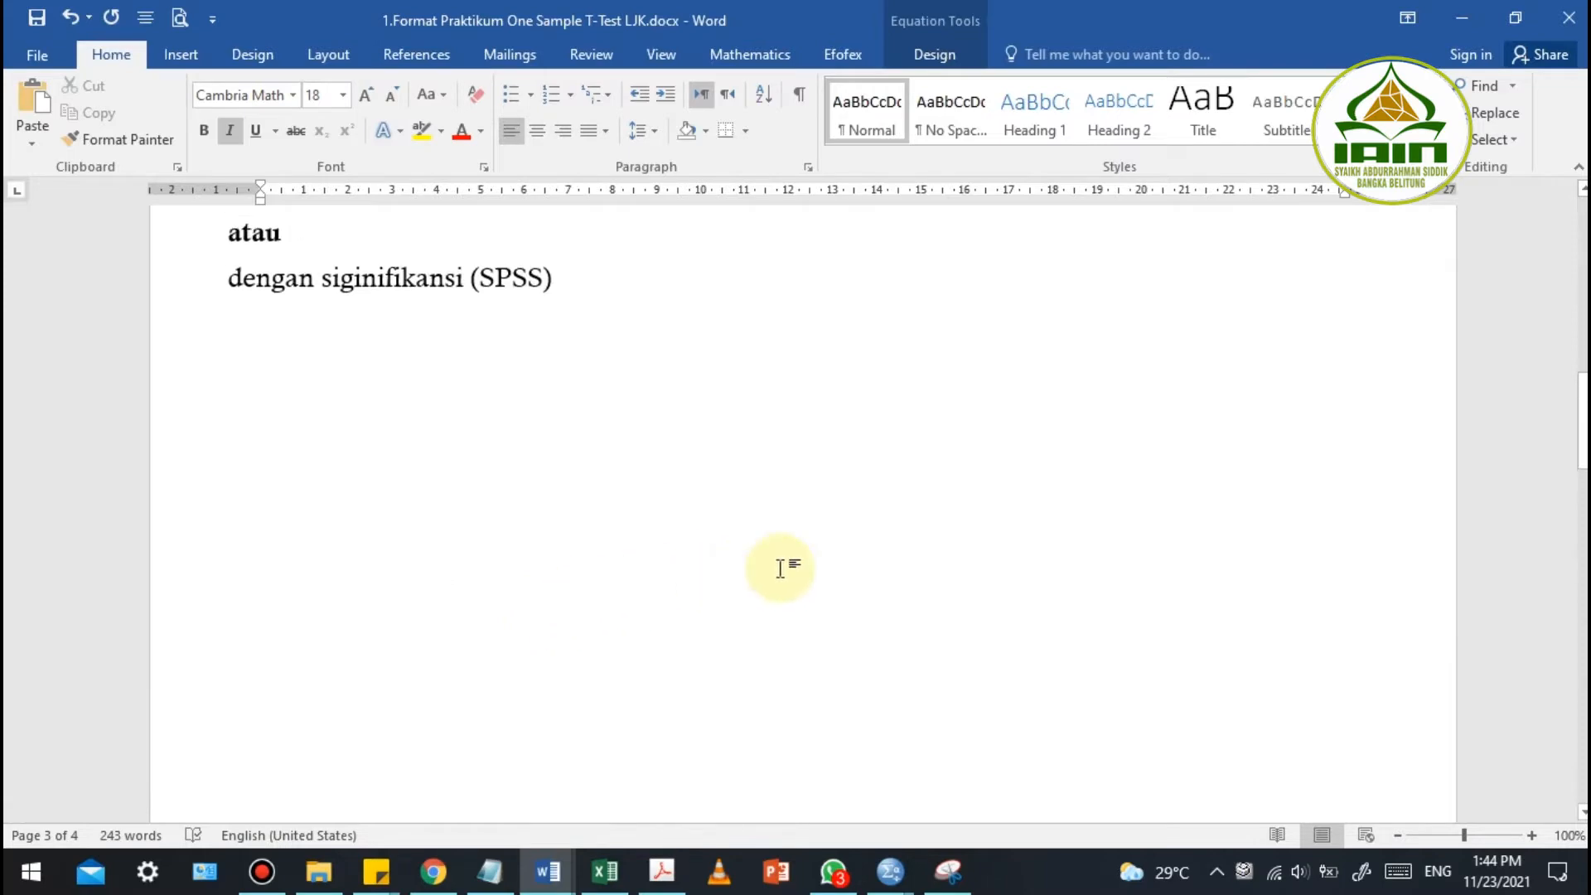
pyautogui.scroll(6, 993, 425)
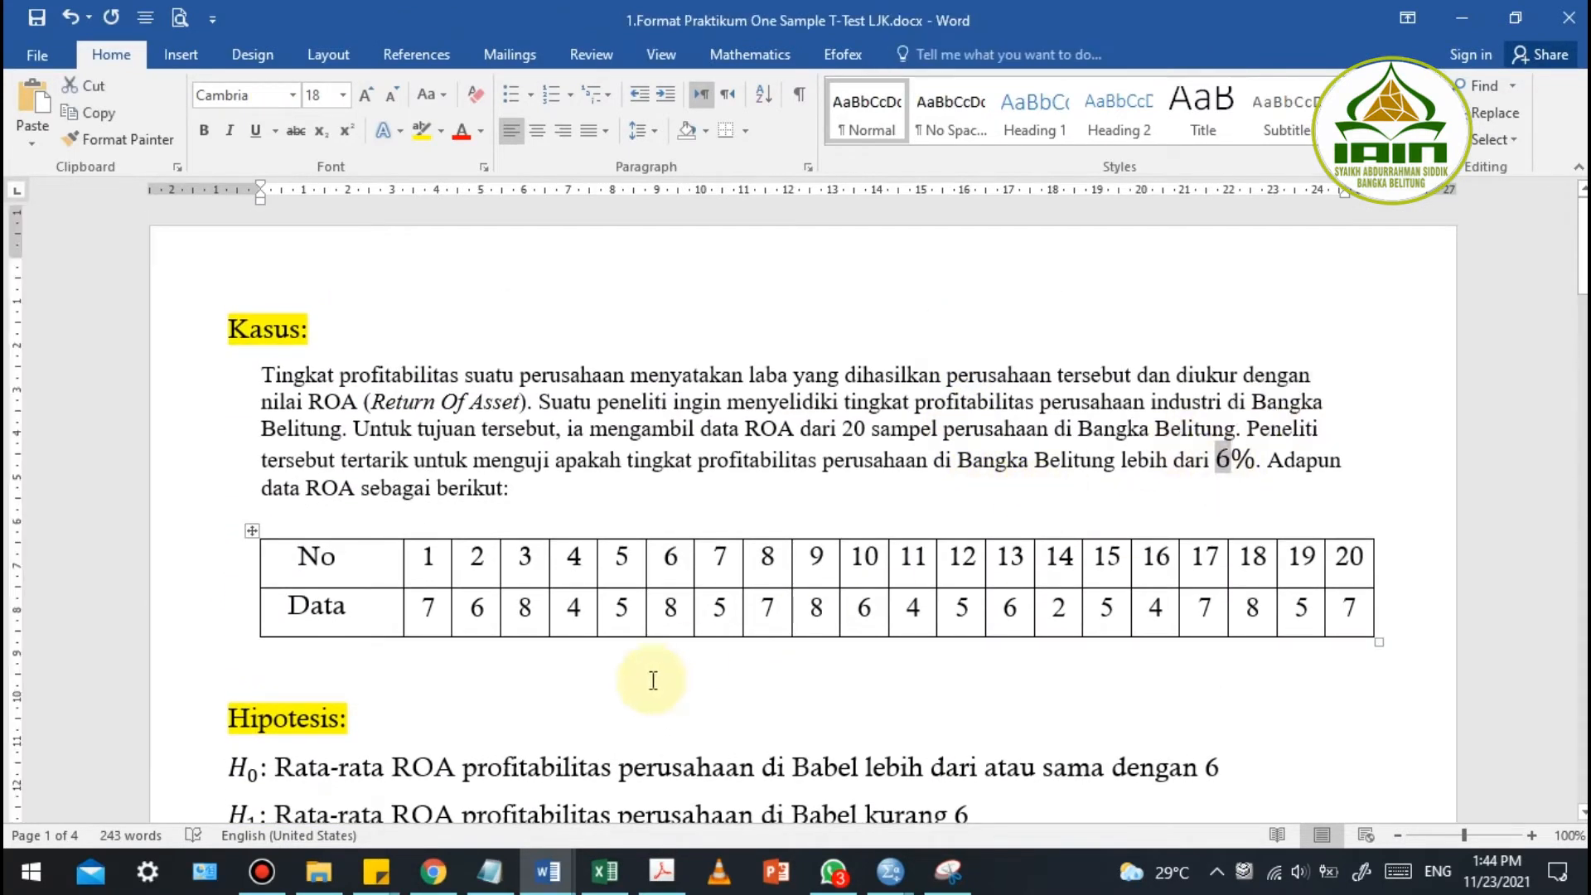
pyautogui.scroll(-12, 658, 674)
pyautogui.scroll(-3, 370, 654)
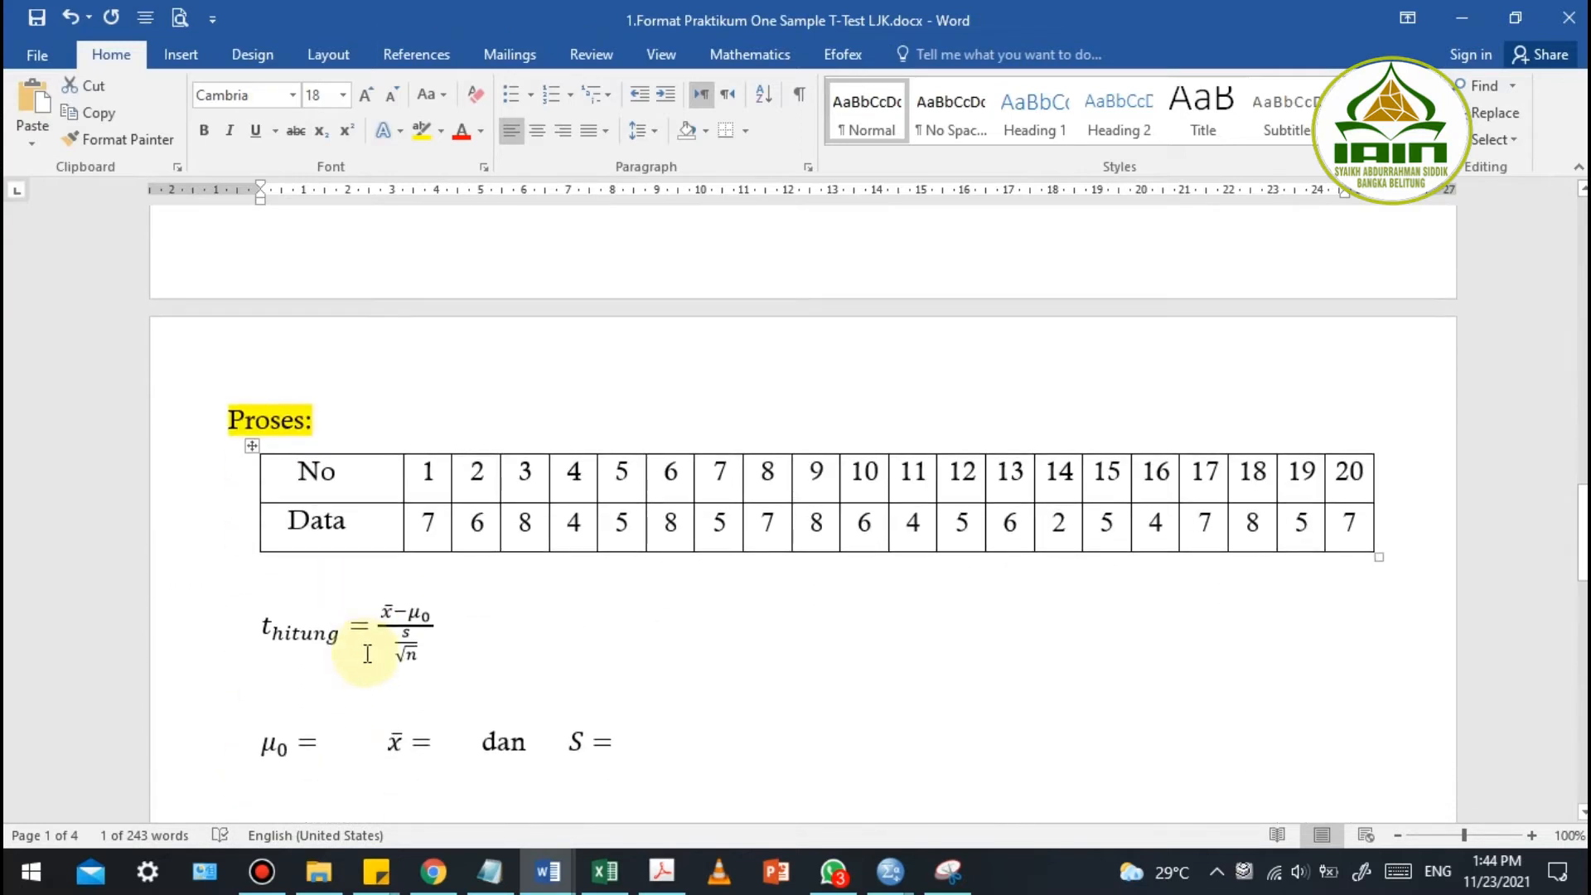
pyautogui.click(323, 746)
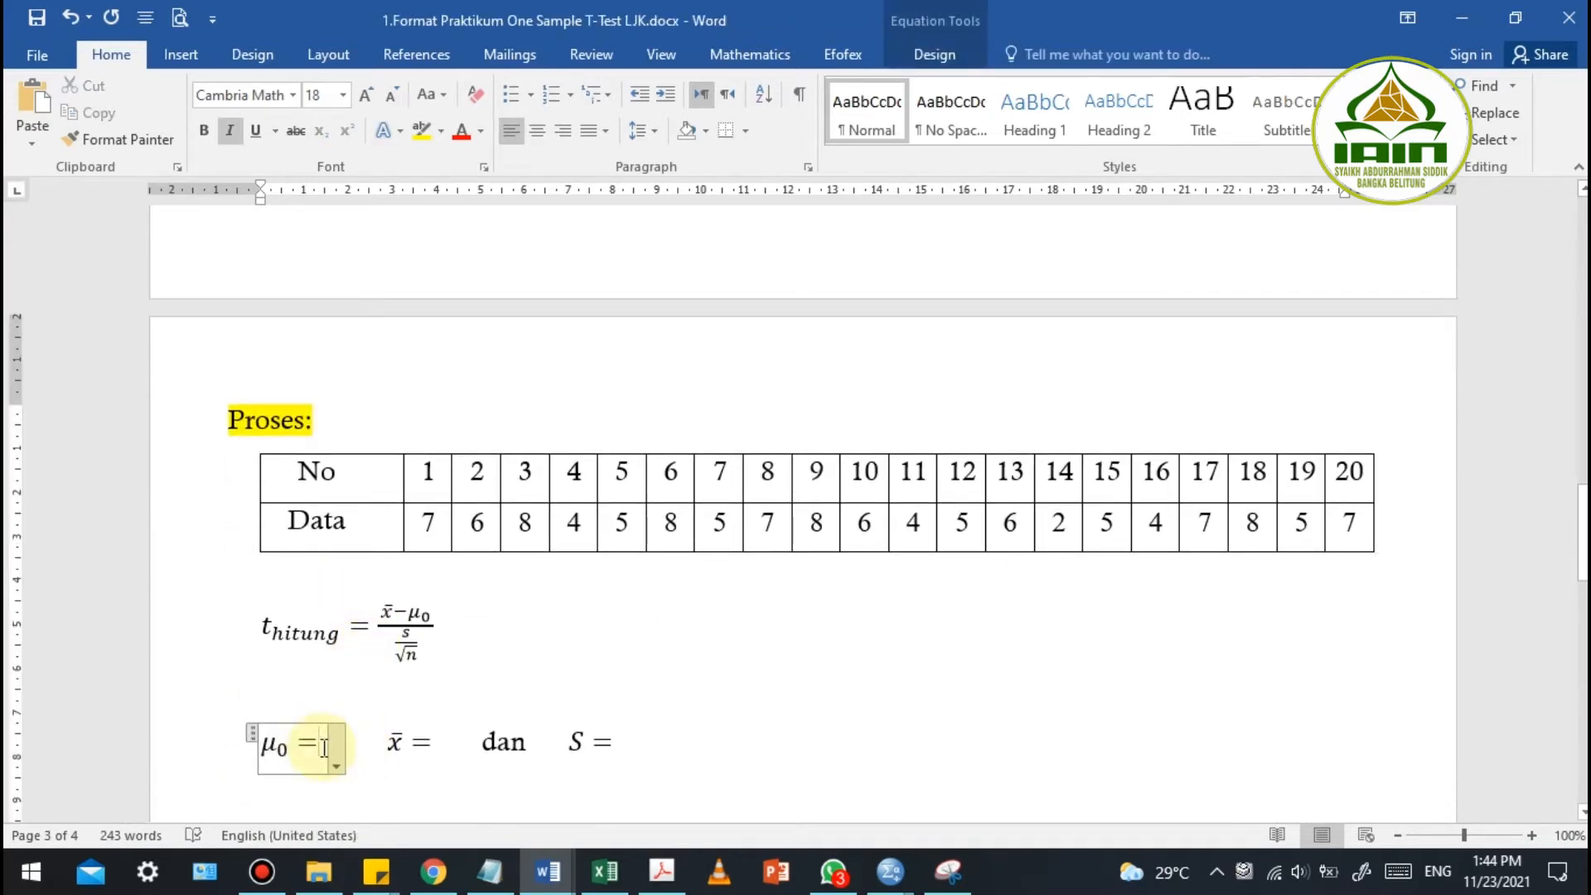
pyautogui.write('6')
# Switch to the Excel workbook and enter 6 under Nilai Penduga in cell D2 of Sheet2
pyautogui.click(454, 740)
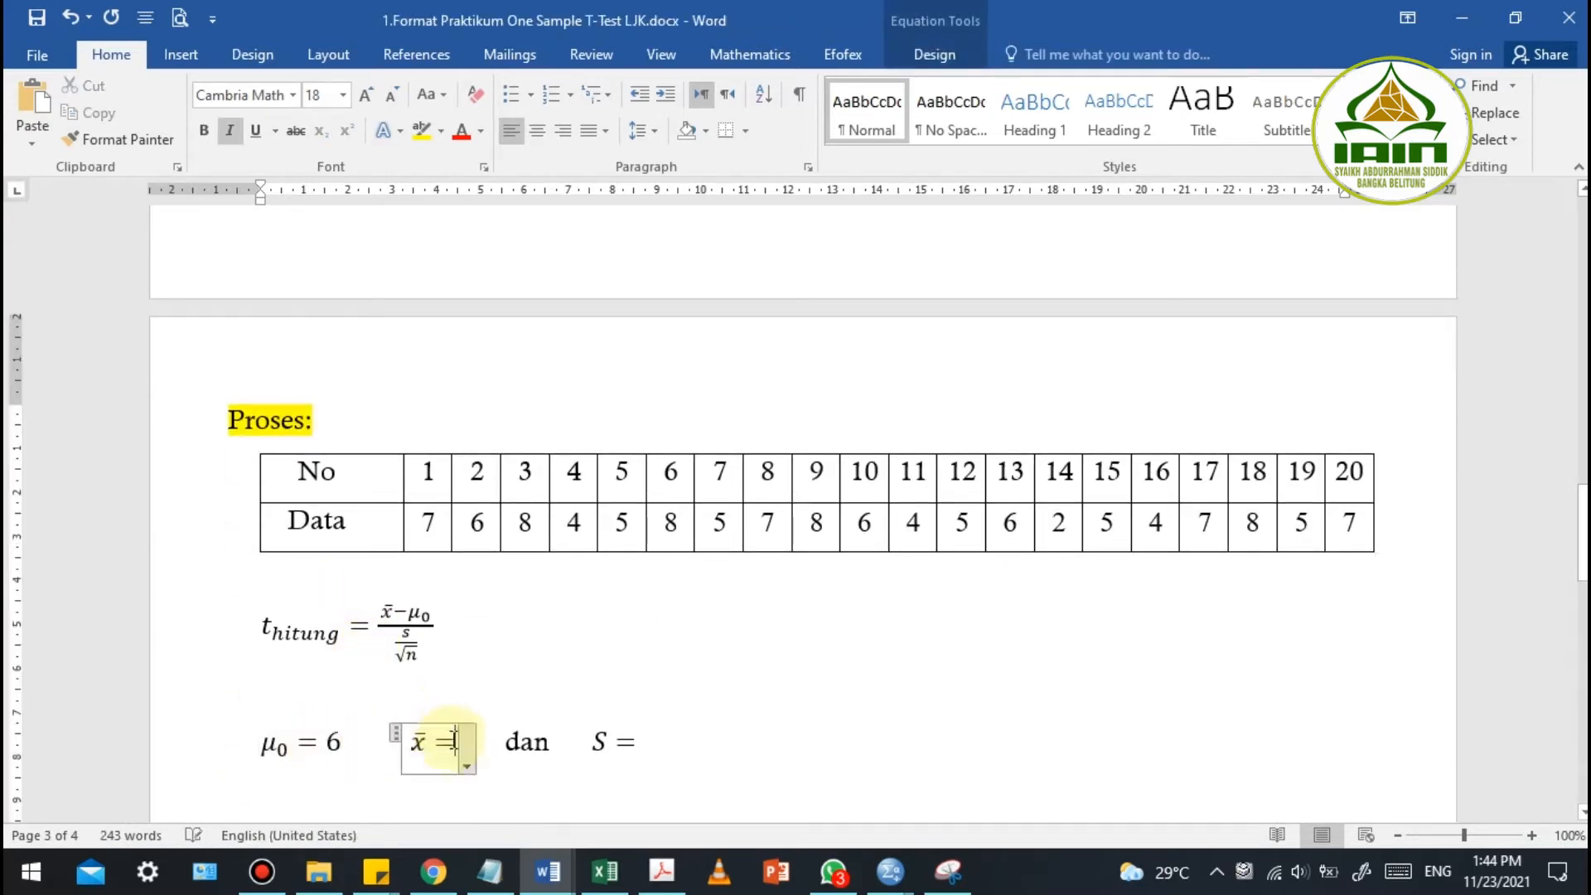
pyautogui.click(609, 870)
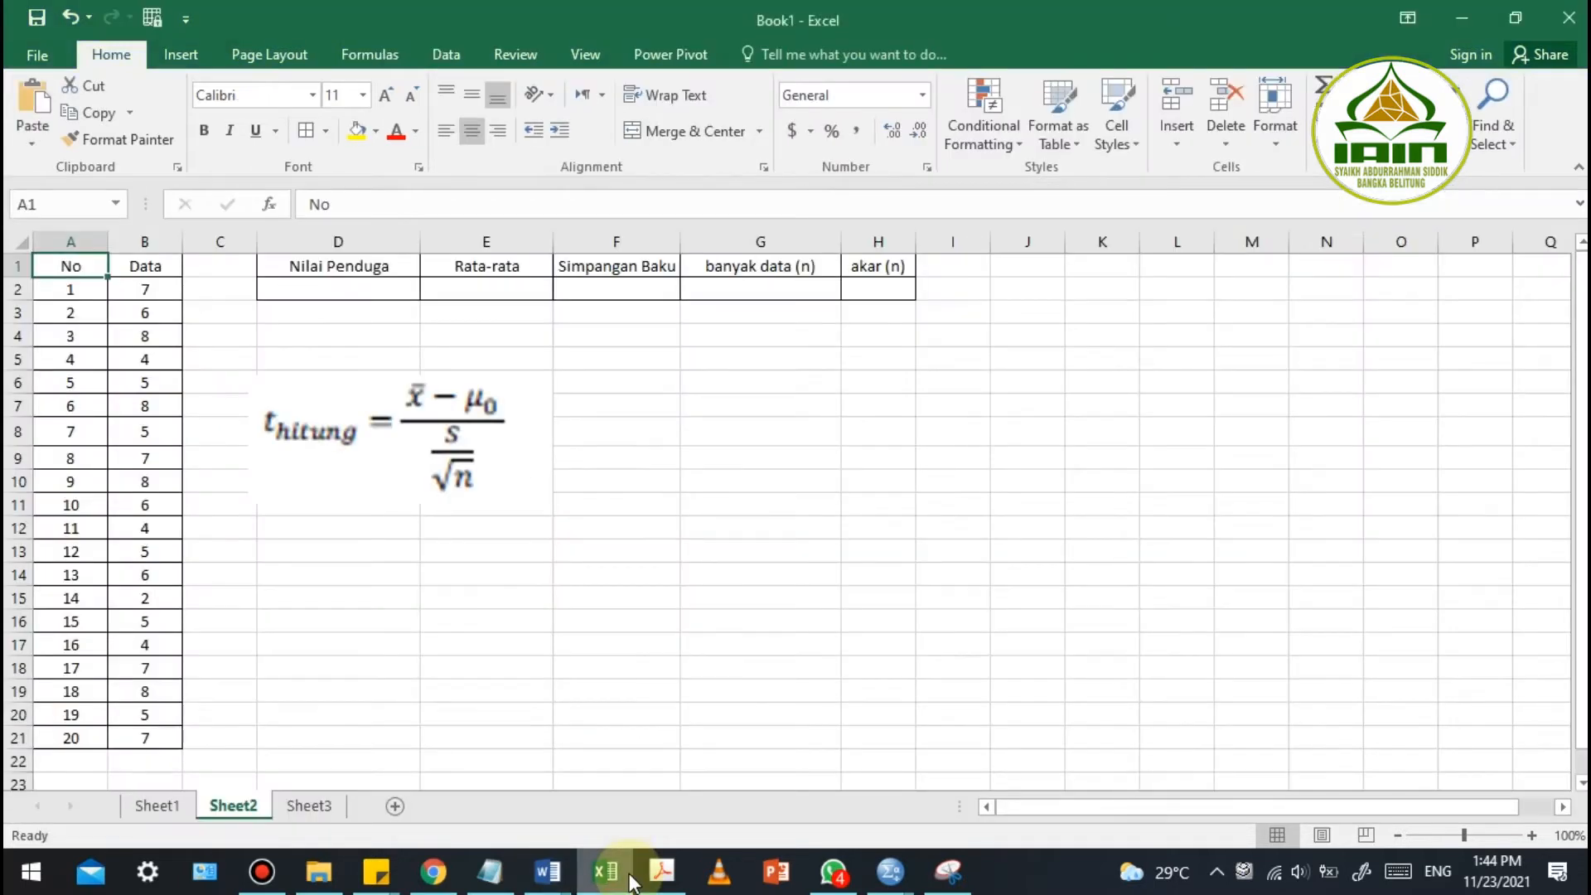
pyautogui.click(373, 707)
pyautogui.moveTo(75, 290); pyautogui.dragTo(177, 554)
pyautogui.click(220, 582)
pyautogui.click(367, 286)
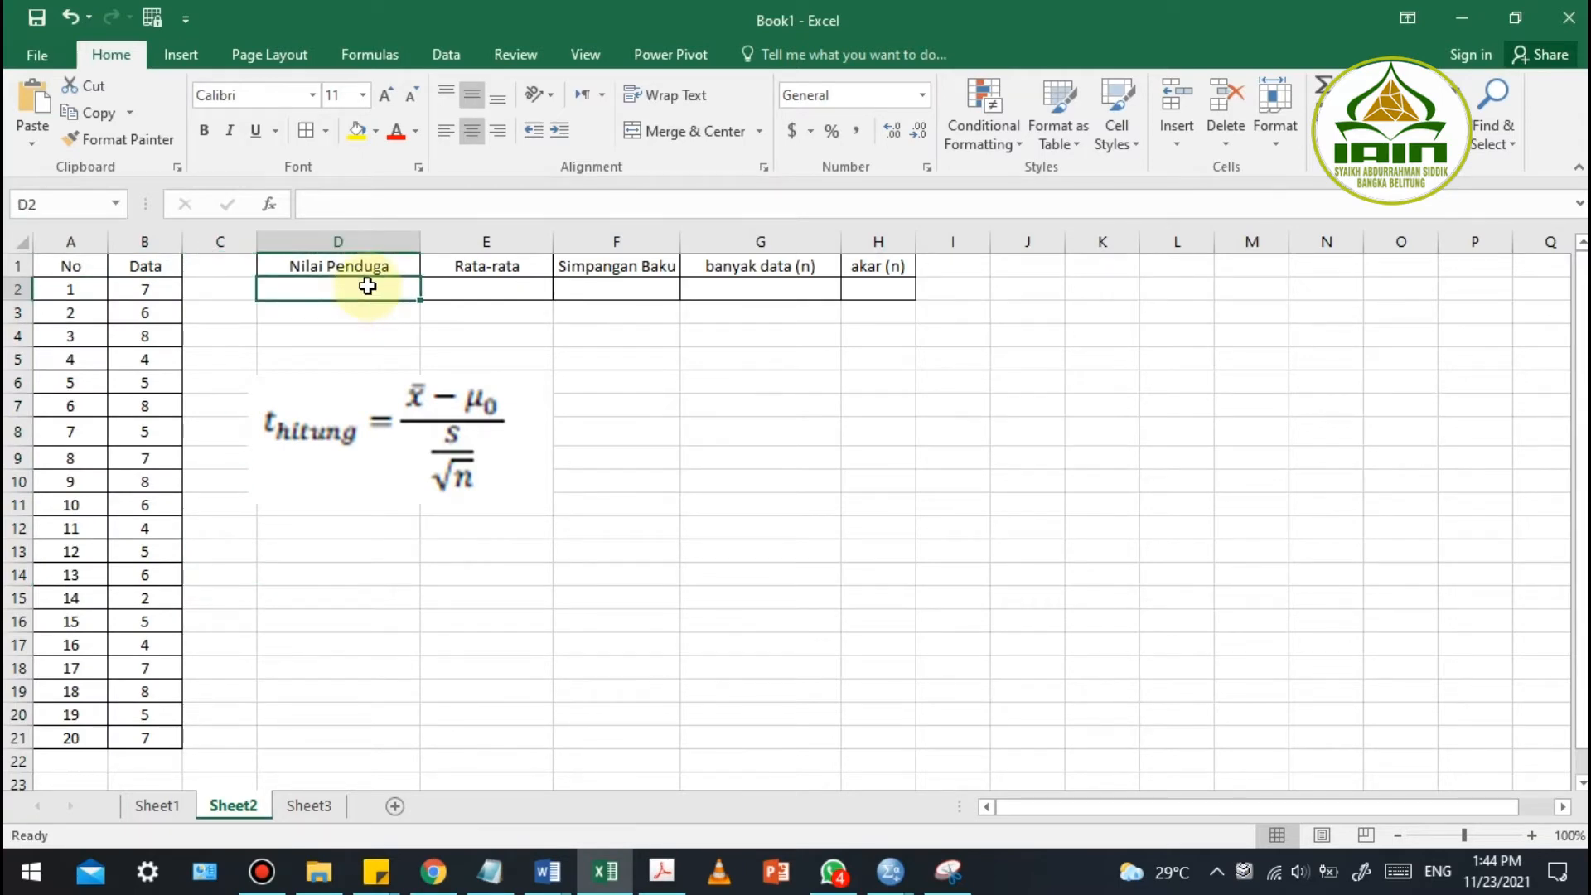
pyautogui.press('pagedown')
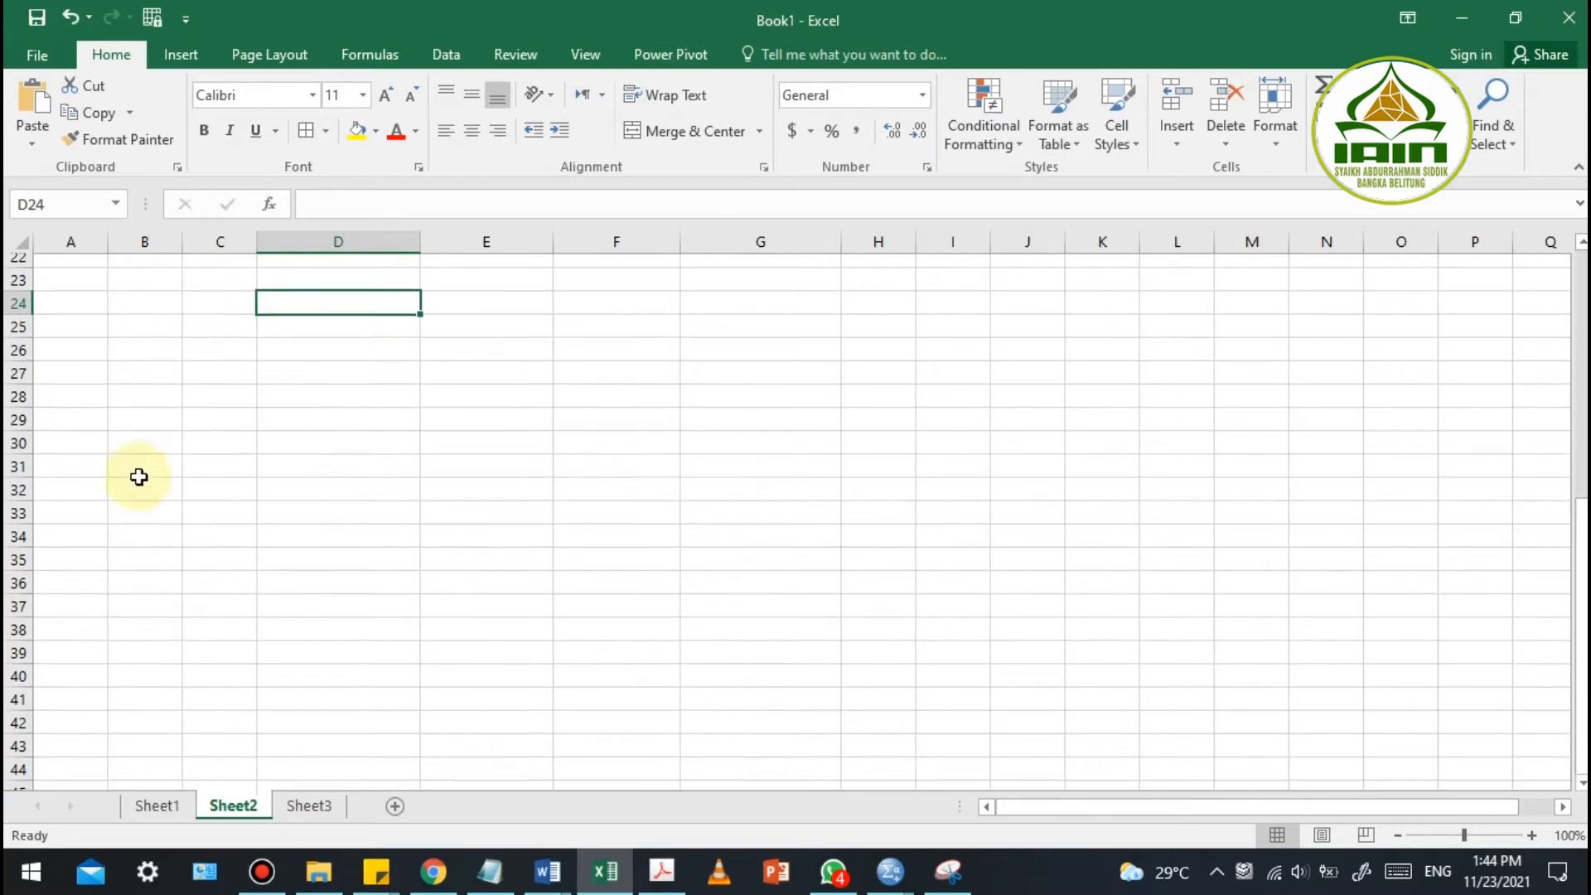
pyautogui.press('pageup')
# Calculate the Rata-rata in cell E2 with the AVERAGE function over B2:B21
pyautogui.click(483, 292)
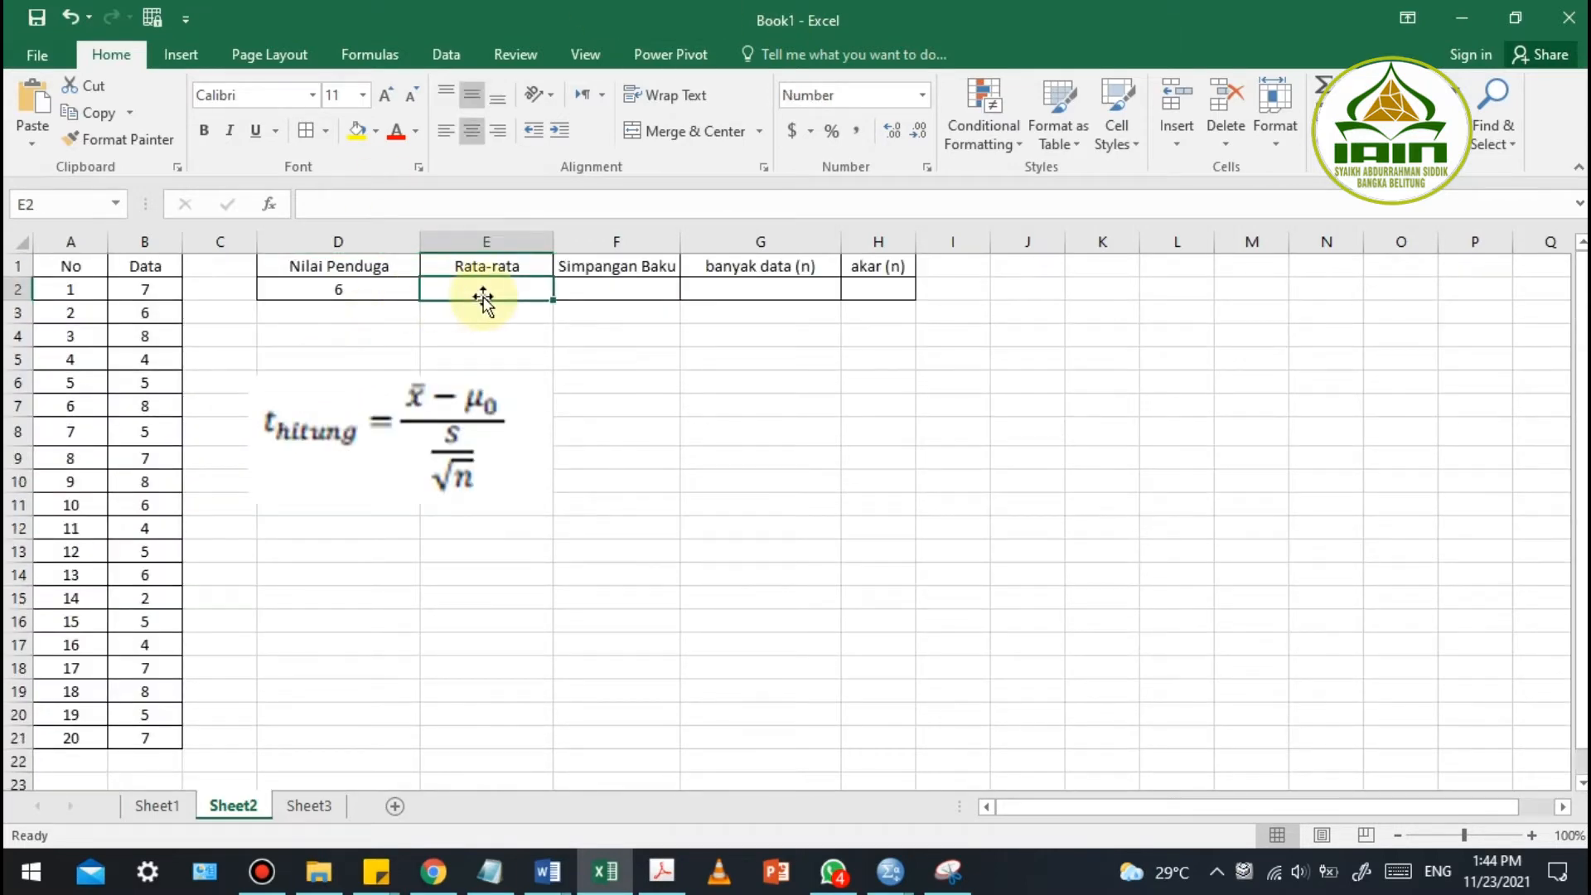
pyautogui.write('=average(')
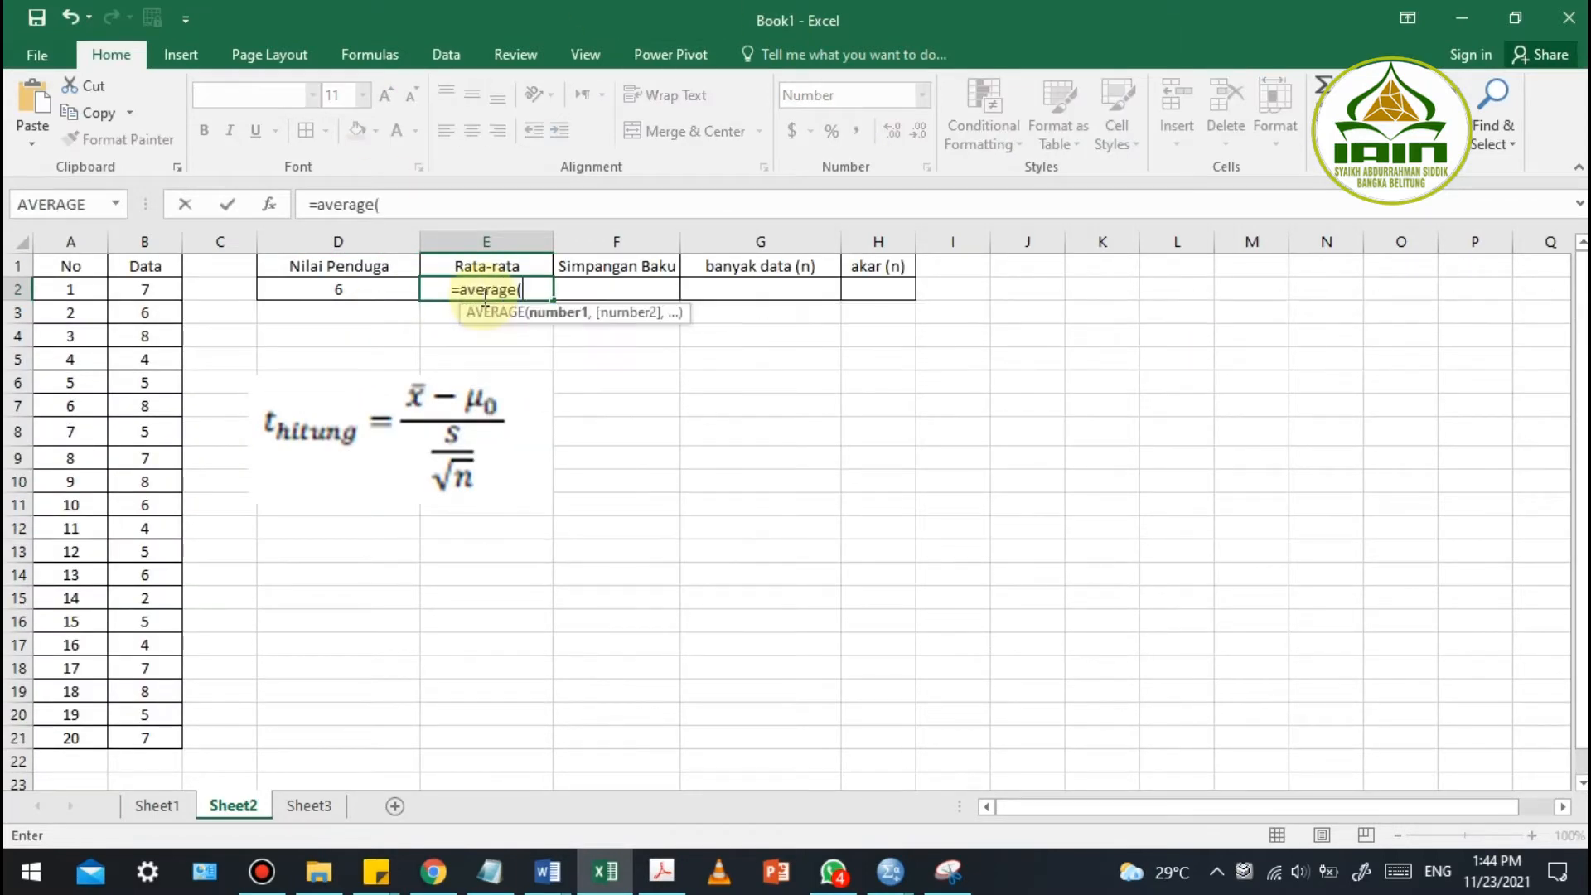
pyautogui.moveTo(144, 289); pyautogui.dragTo(122, 738)
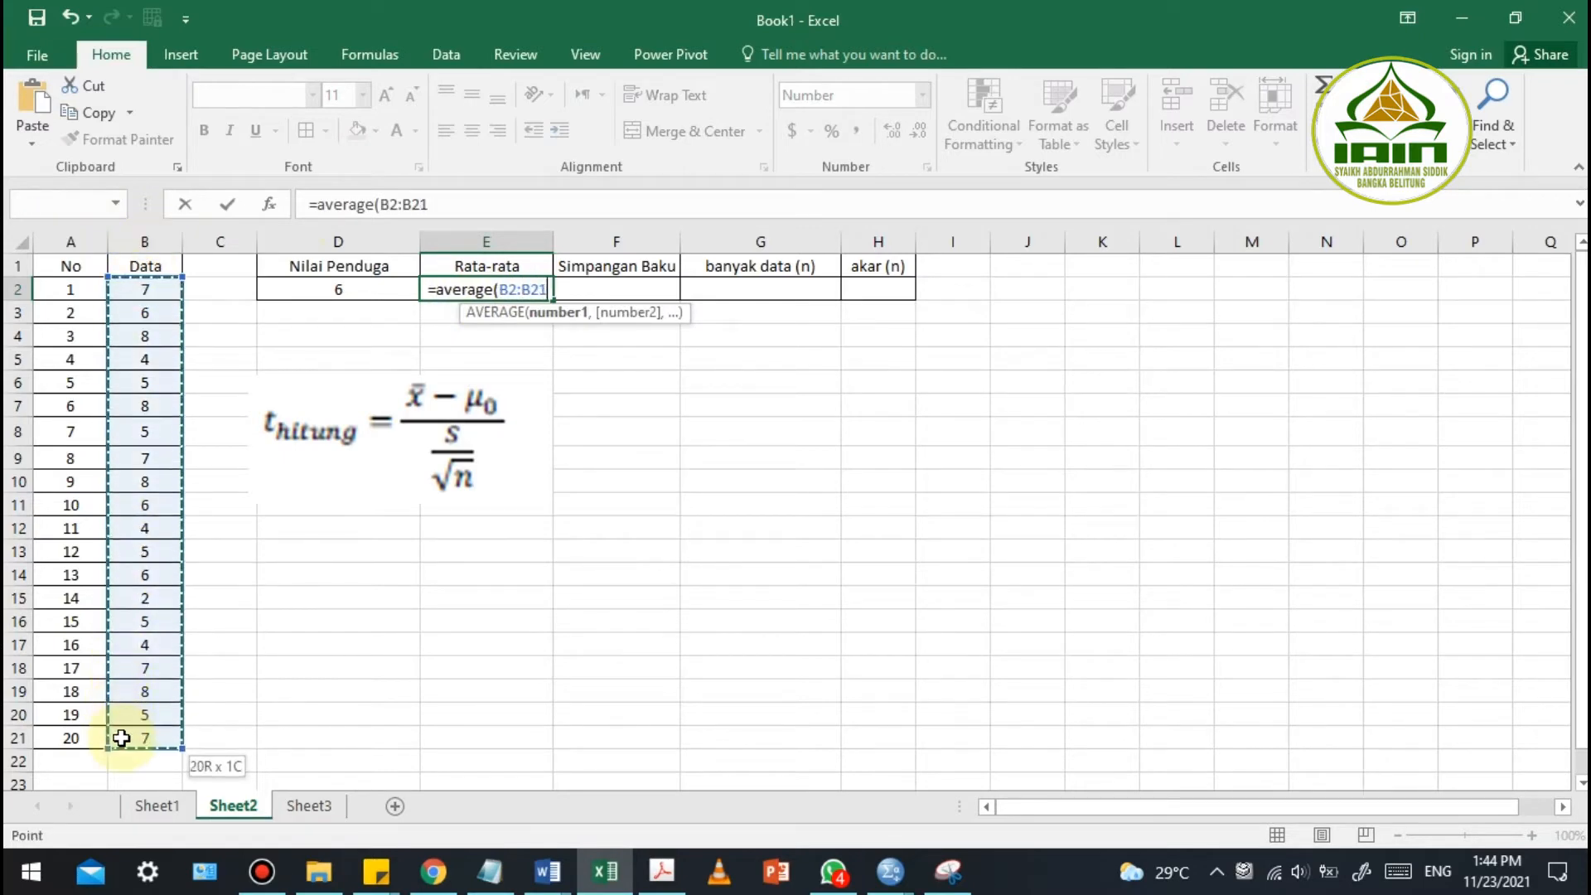
pyautogui.press('Return')
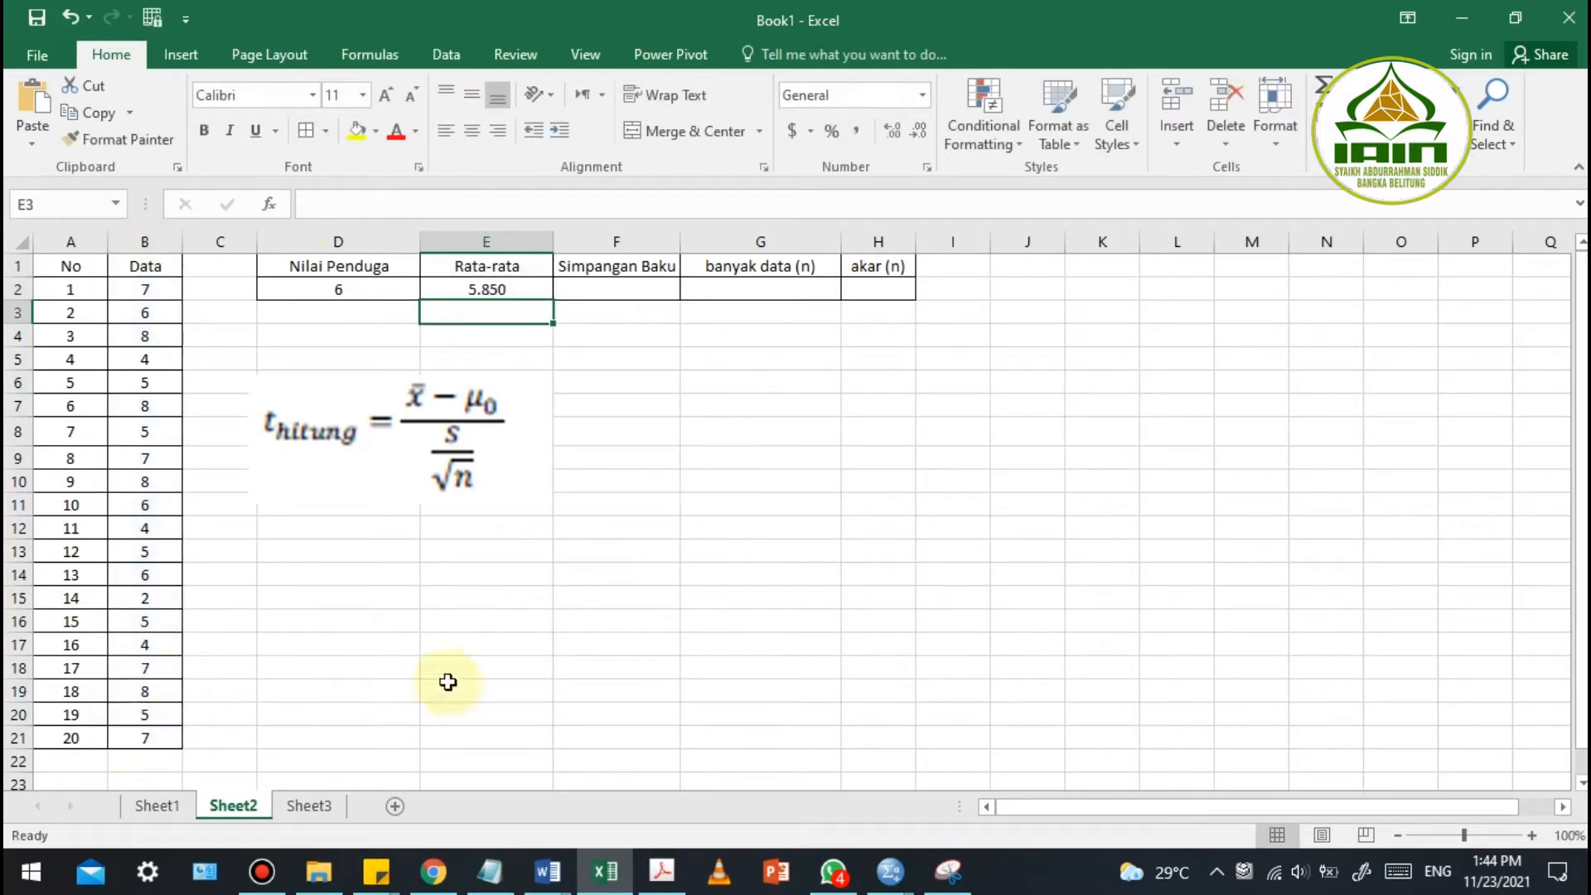
# Calculate the Simpangan Baku in cell F2 with the STDEV.S function over B2:B21
pyautogui.click(643, 286)
pyautogui.write('=stdev.s')
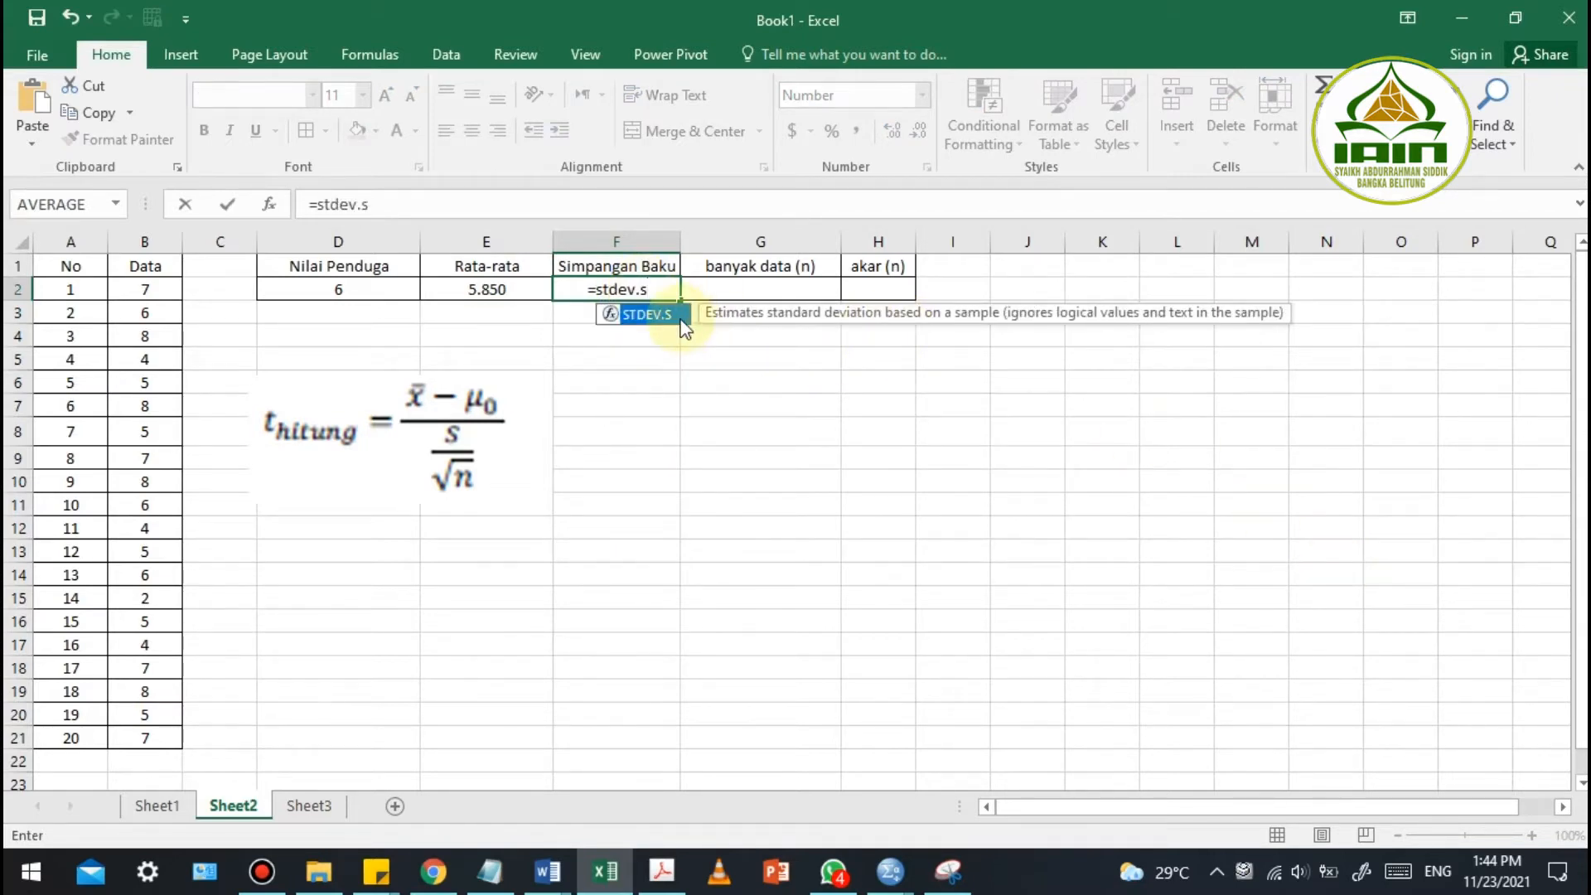
pyautogui.doubleClick(681, 319)
pyautogui.moveTo(166, 287); pyautogui.dragTo(132, 733)
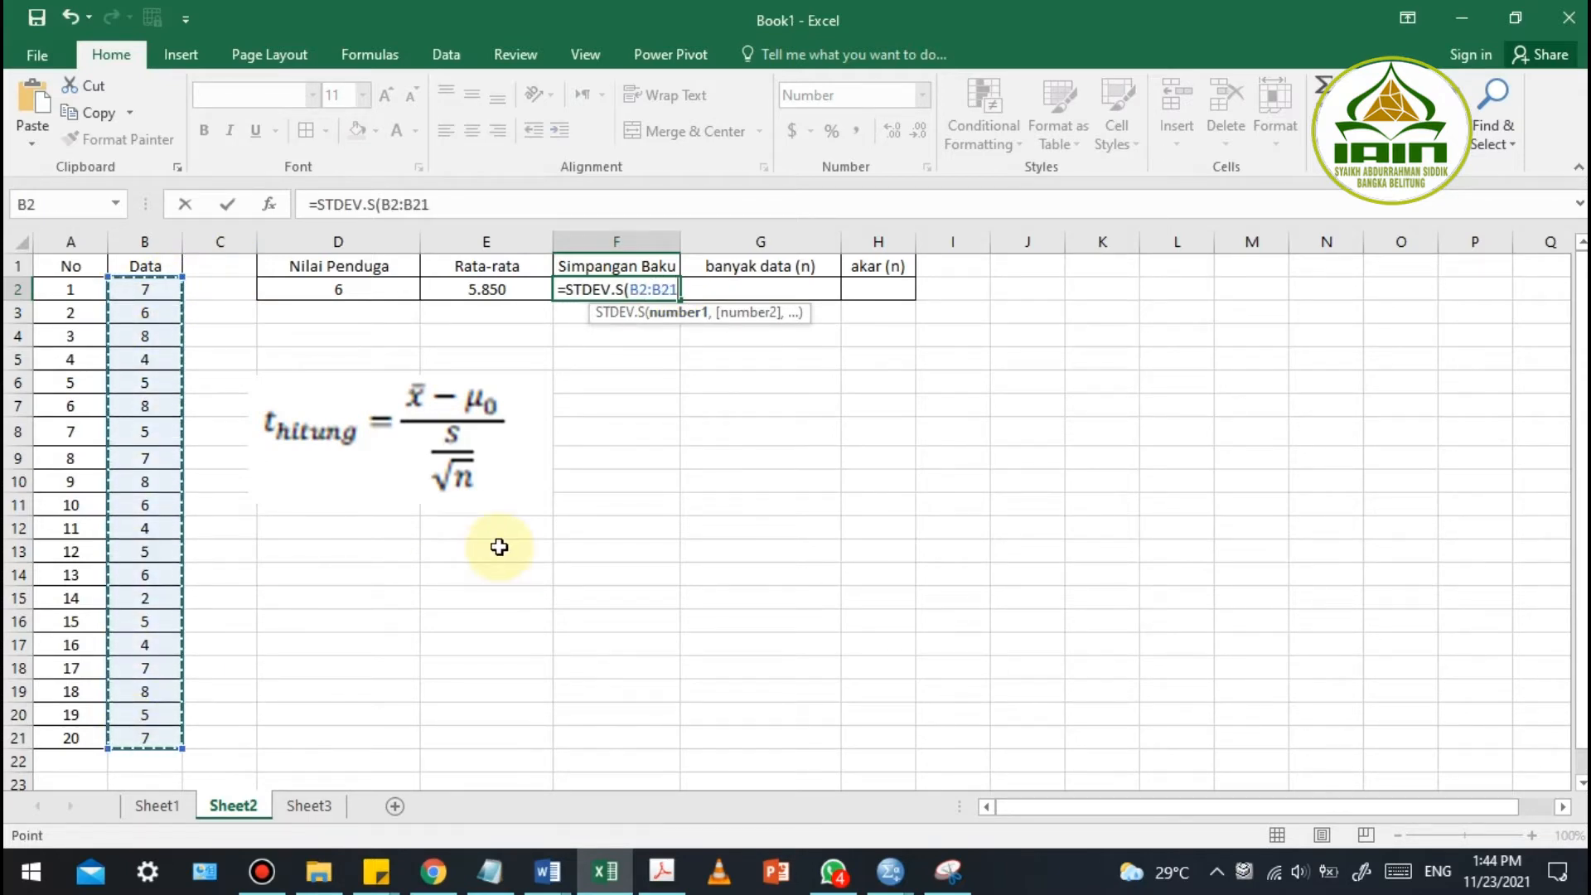
pyautogui.press('Return')
# Enter 20 under banyak data (n) in cell G2, matching the last number in the No column
pyautogui.click(813, 288)
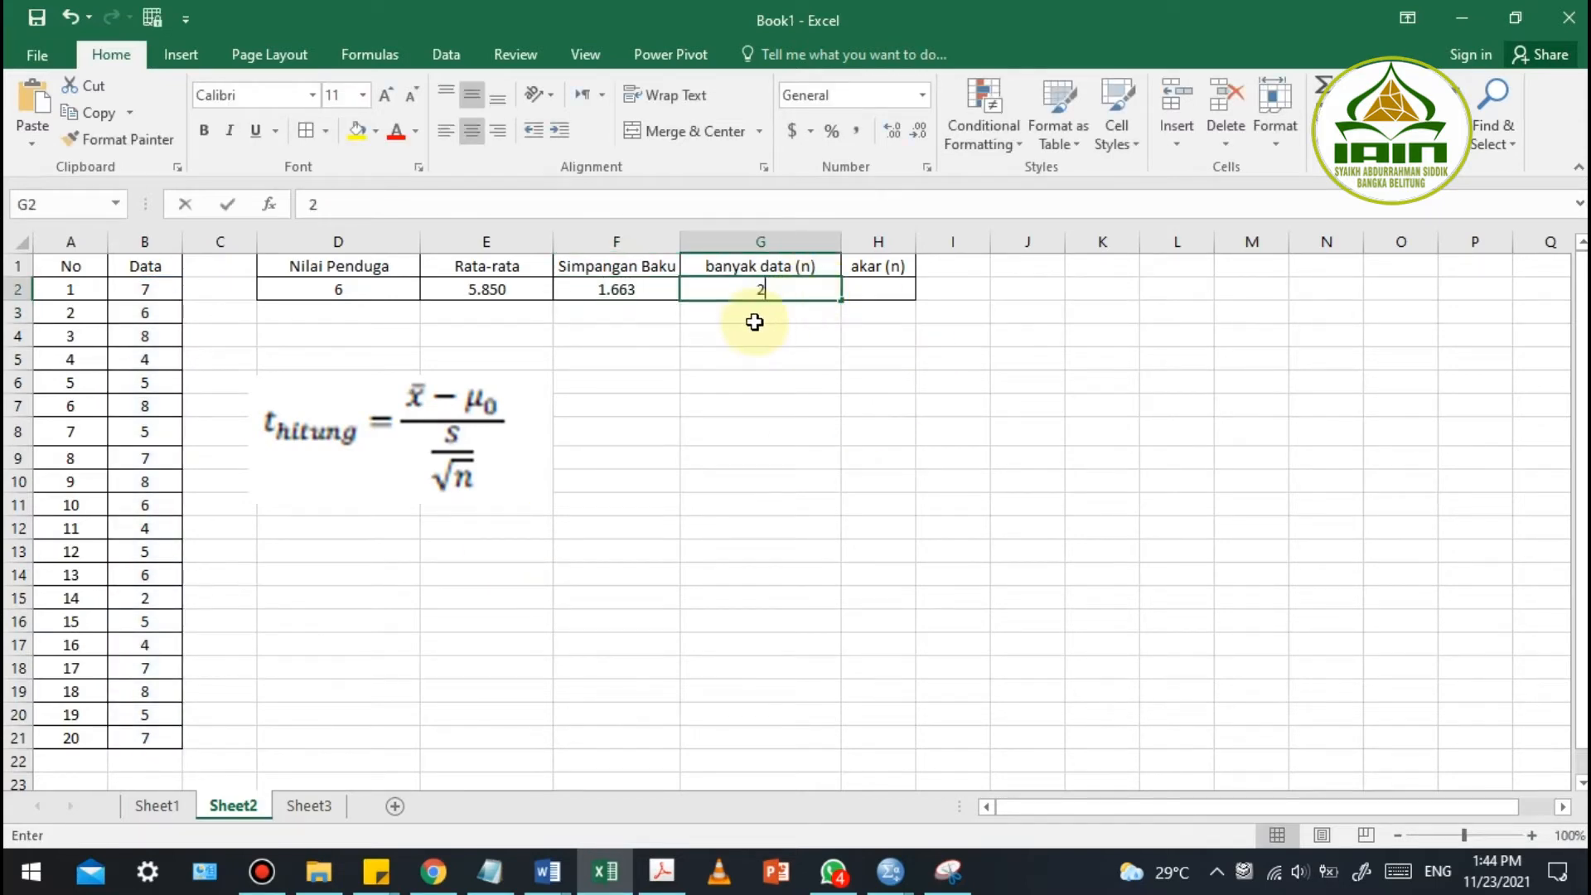
pyautogui.write('20')
pyautogui.click(65, 733)
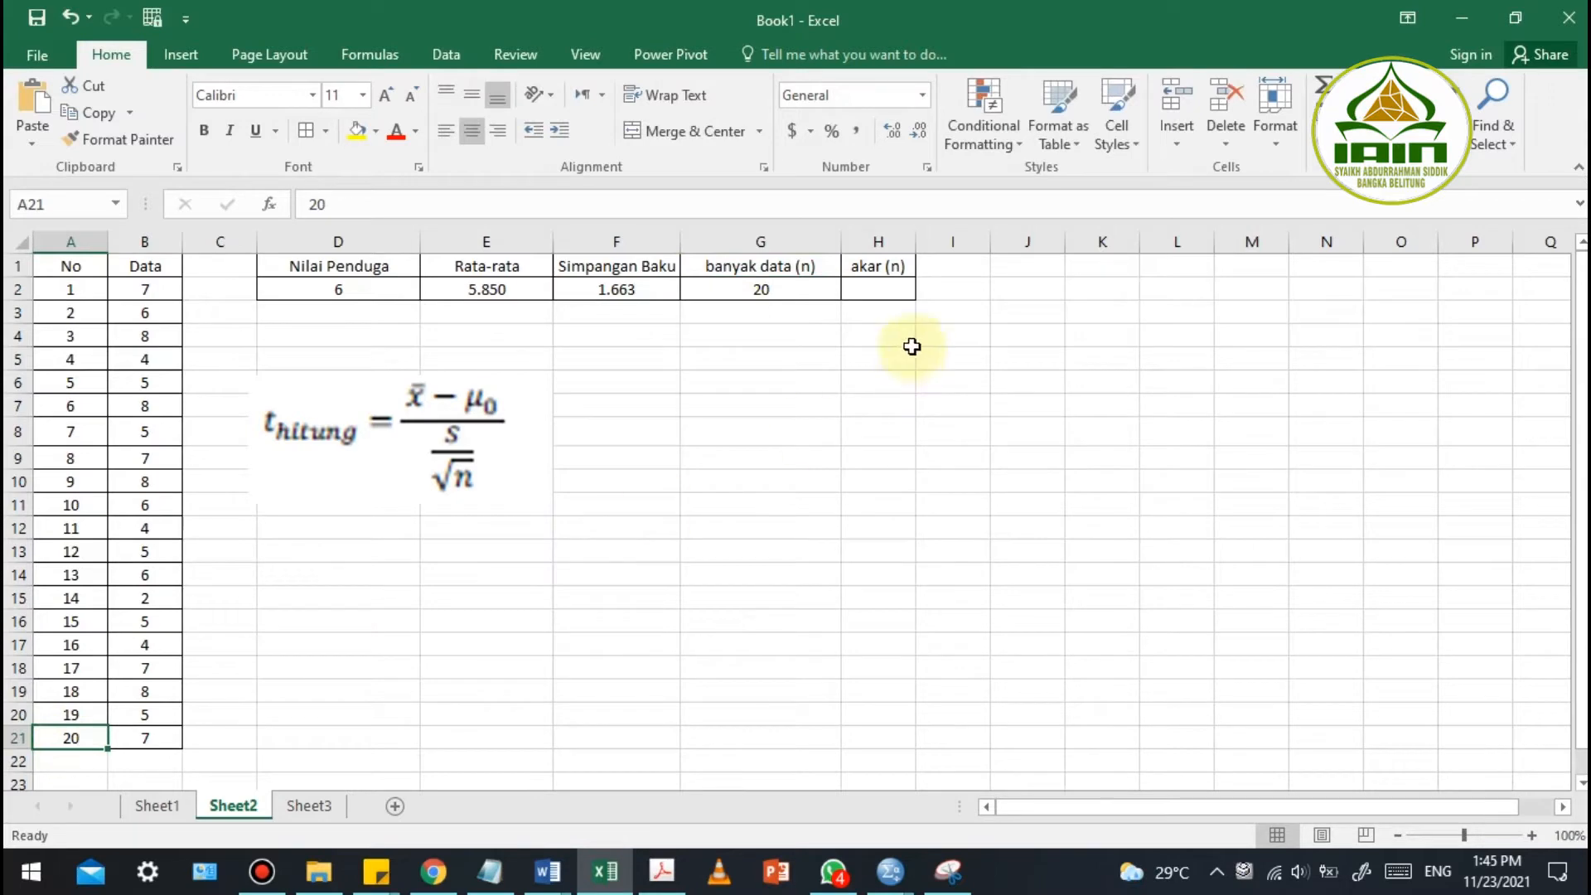
# Match the terms of the t-hitung formula picture to the Rata-rata, Nilai Penduga, Simpangan Baku and akar (n) columns
pyautogui.click(880, 288)
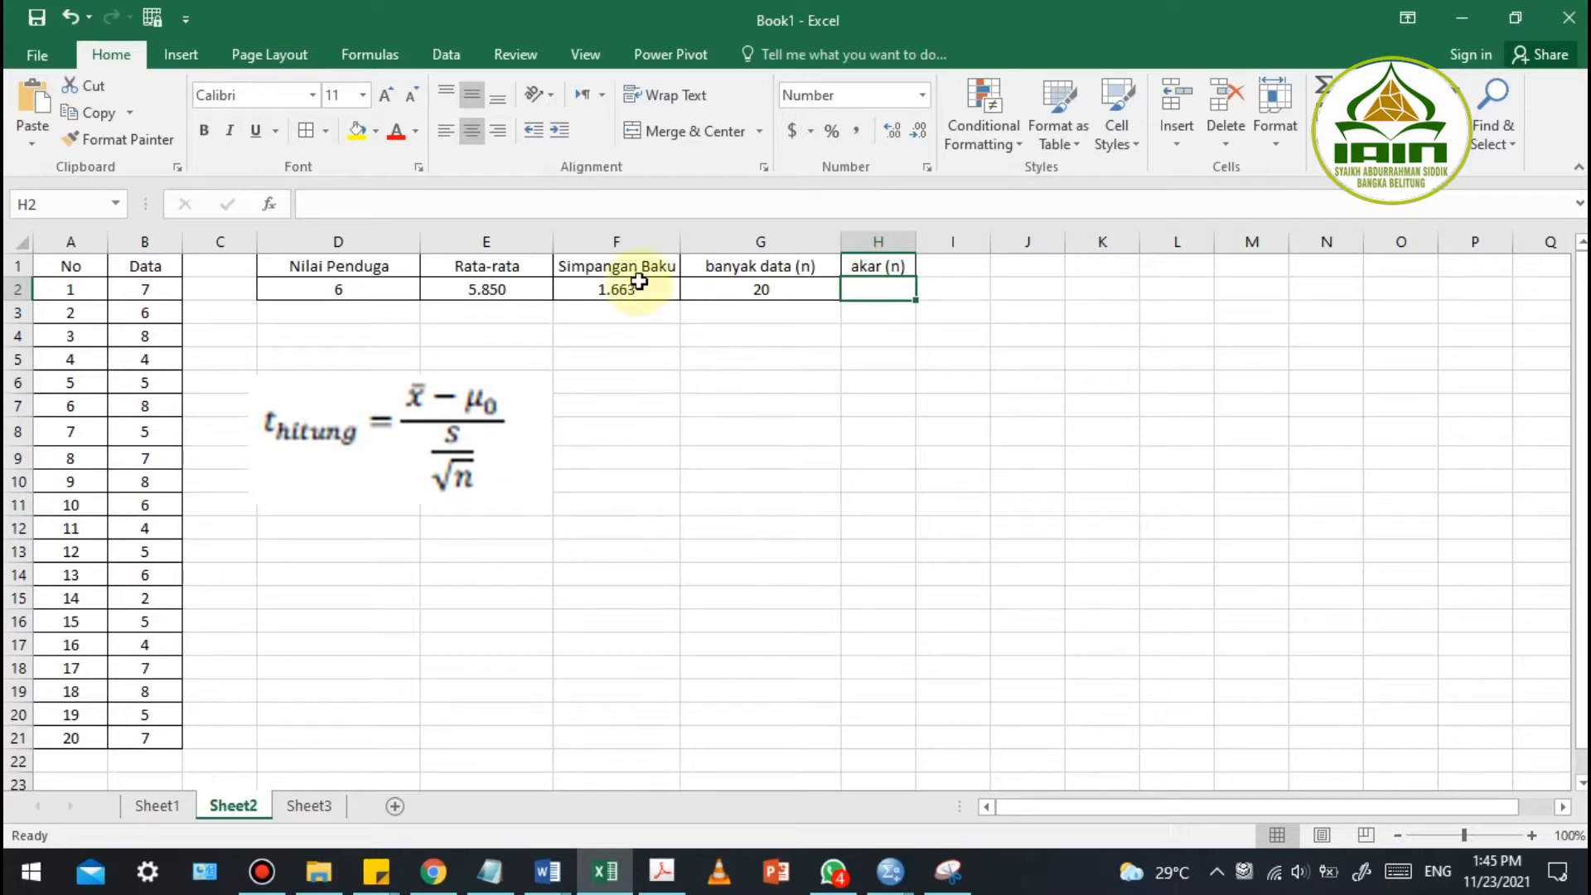
pyautogui.click(331, 441)
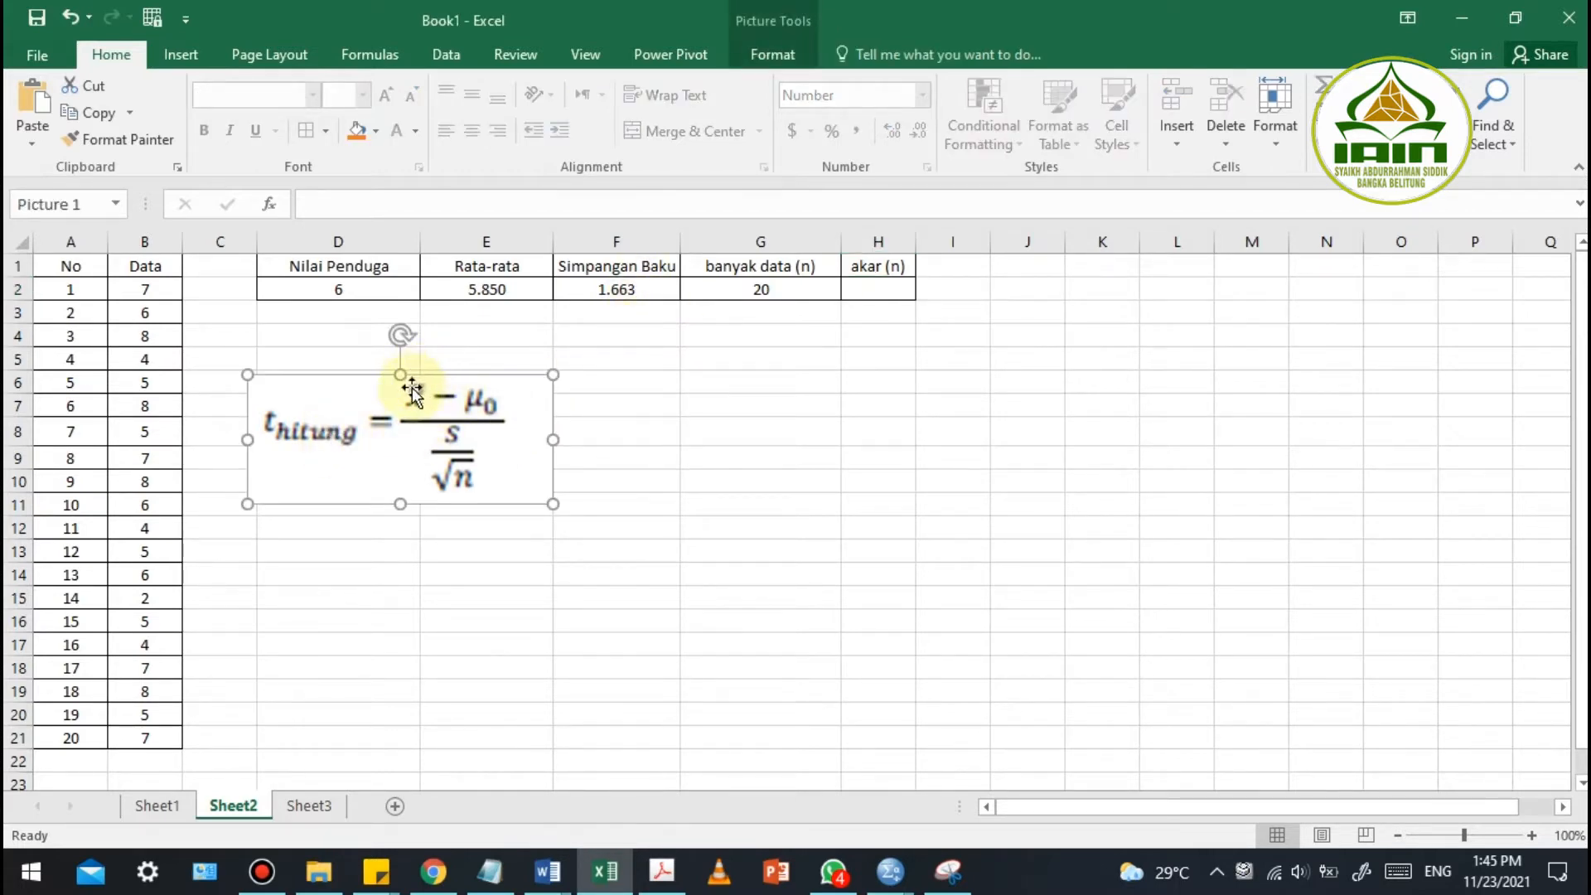
pyautogui.moveTo(497, 272); pyautogui.dragTo(505, 292)
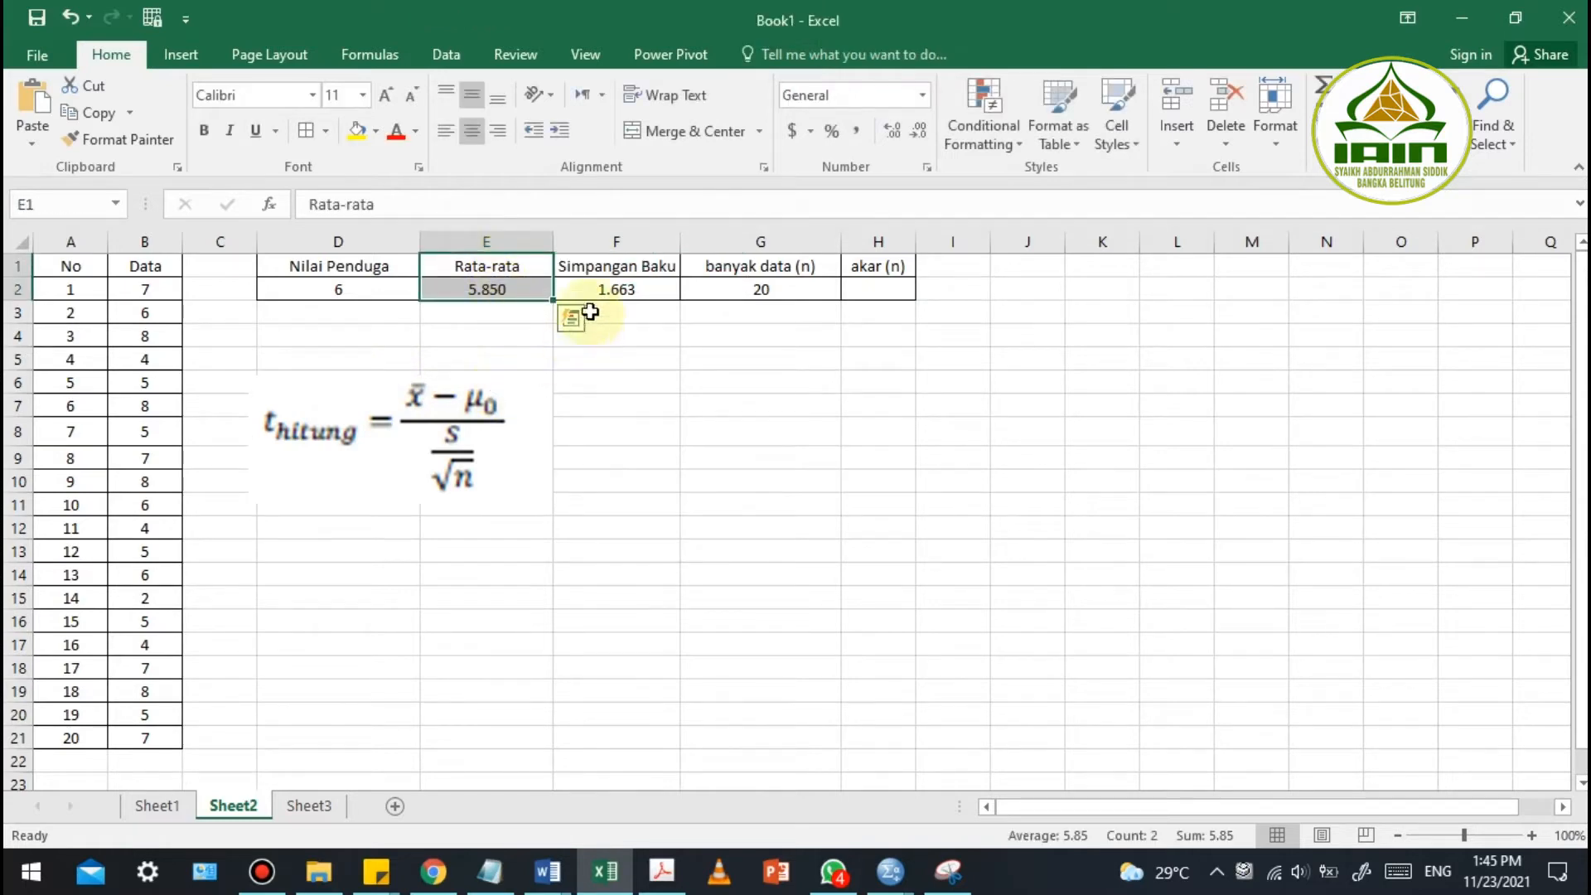
pyautogui.moveTo(359, 270); pyautogui.dragTo(465, 292)
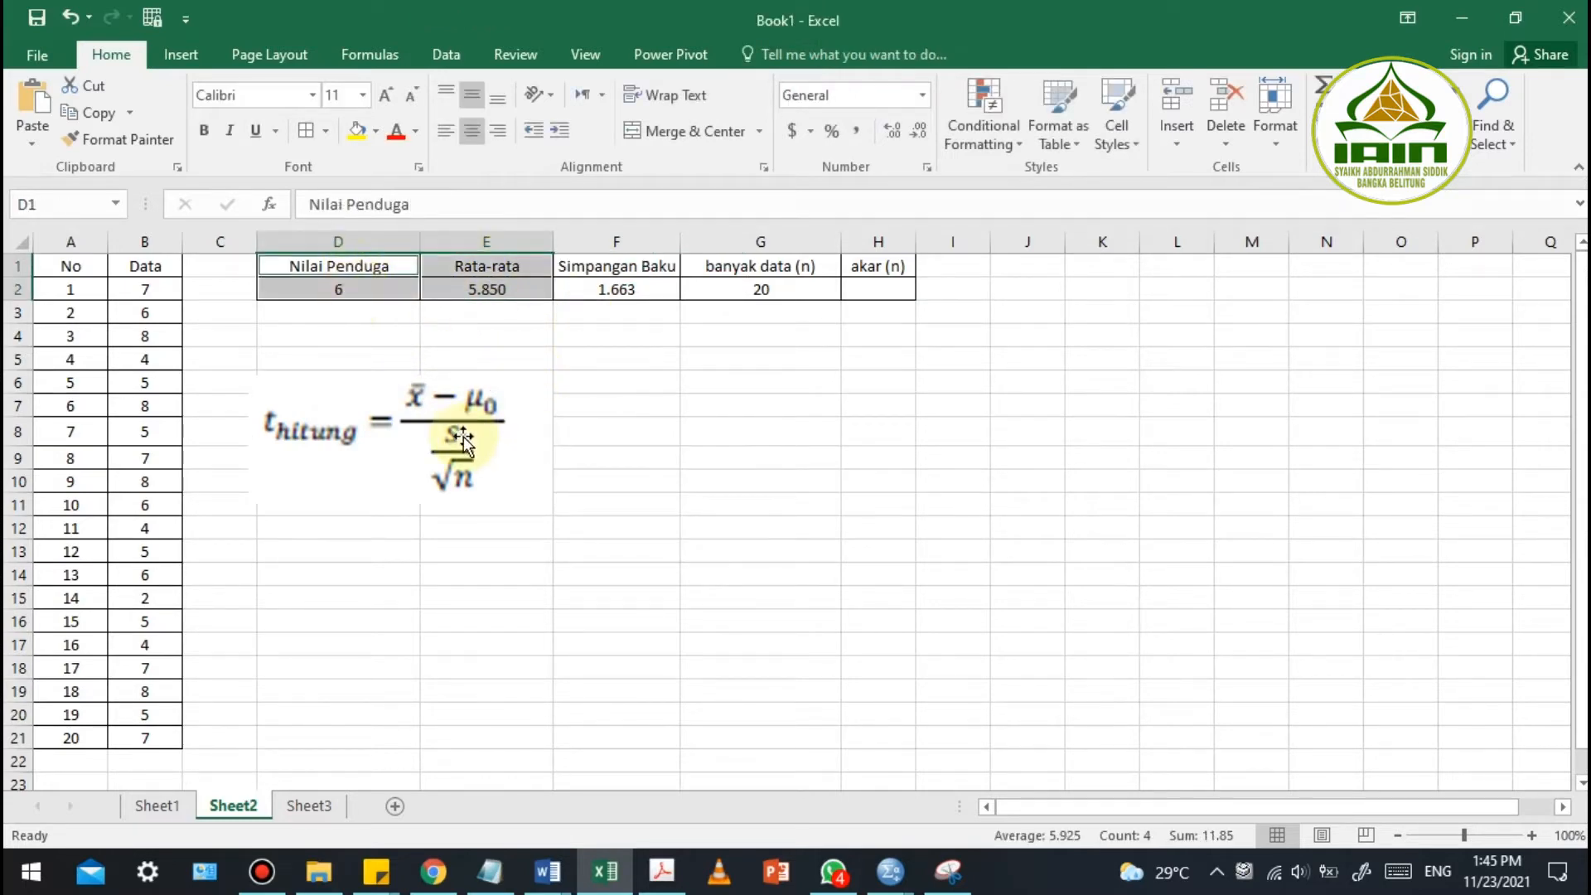
pyautogui.moveTo(648, 267); pyautogui.dragTo(644, 282)
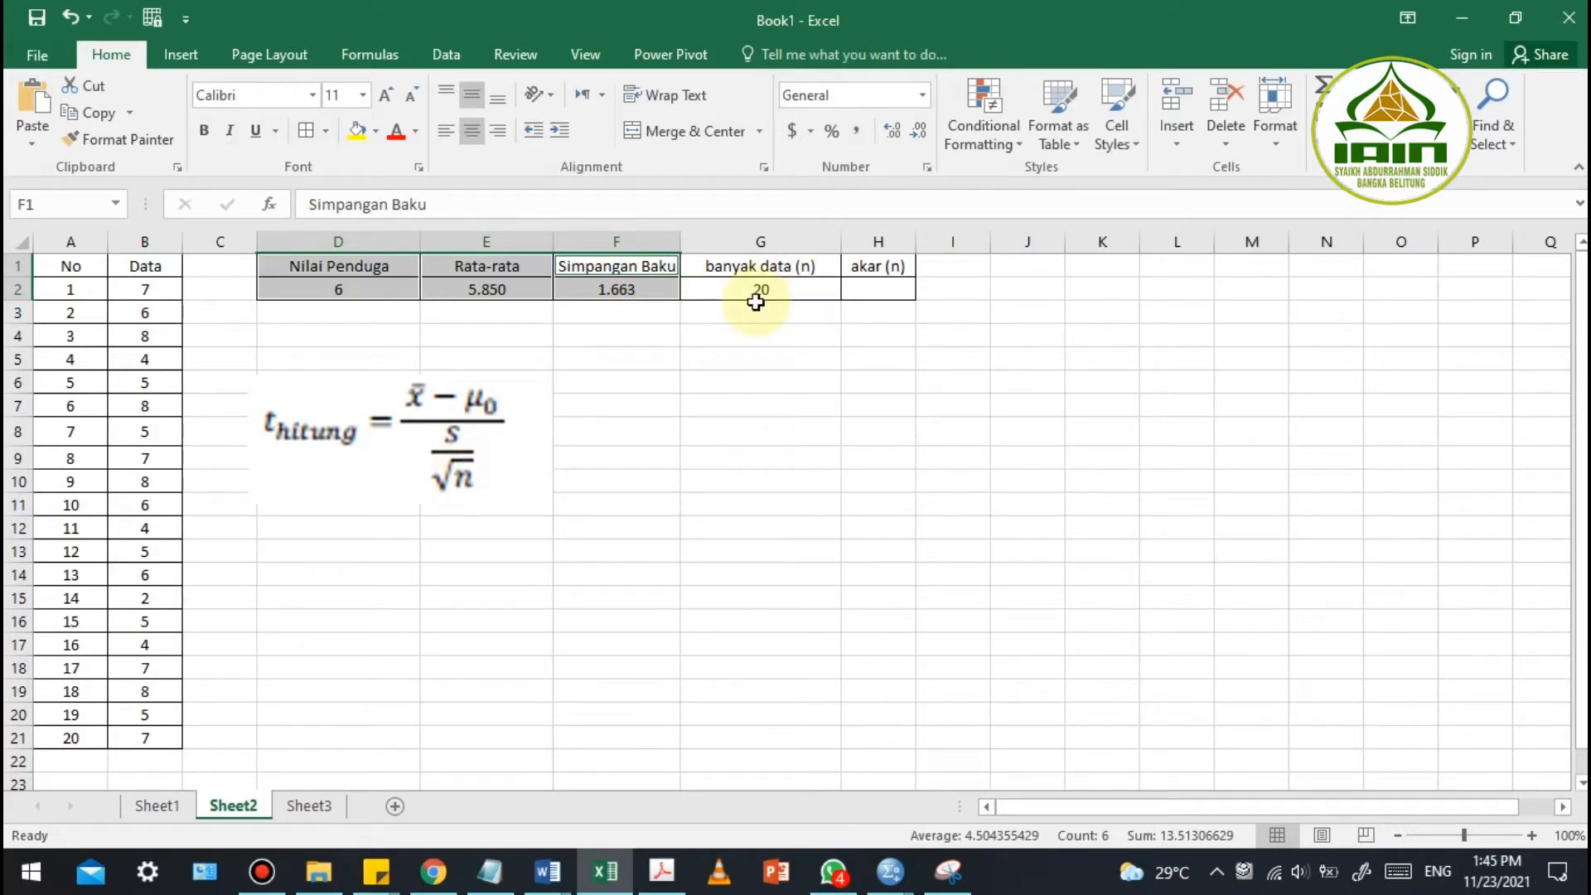
pyautogui.moveTo(868, 267); pyautogui.dragTo(870, 292)
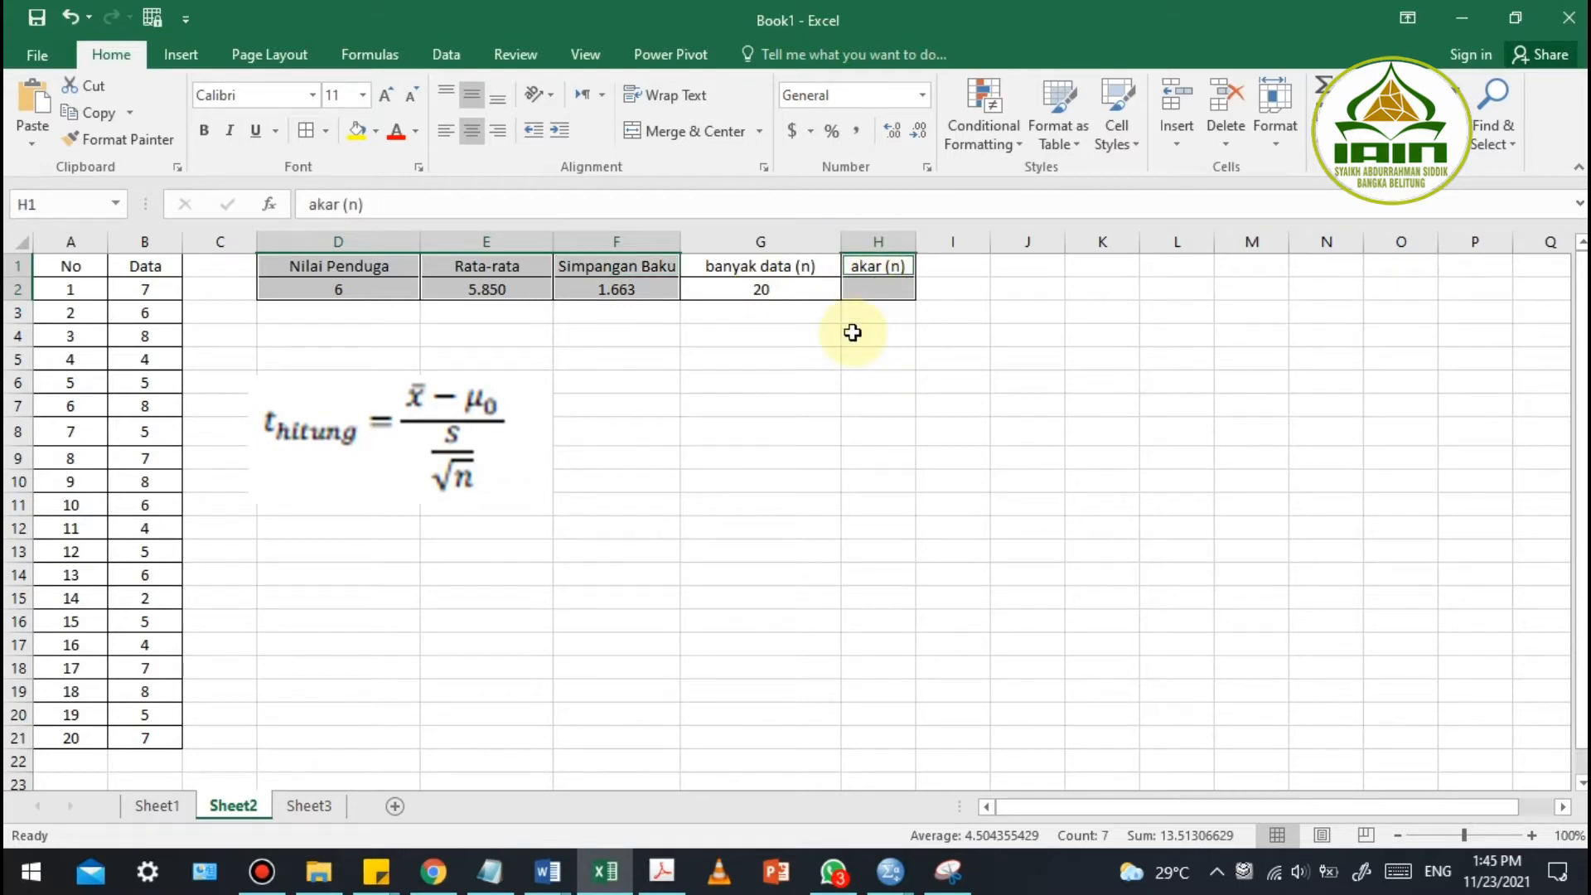
pyautogui.press('Down')
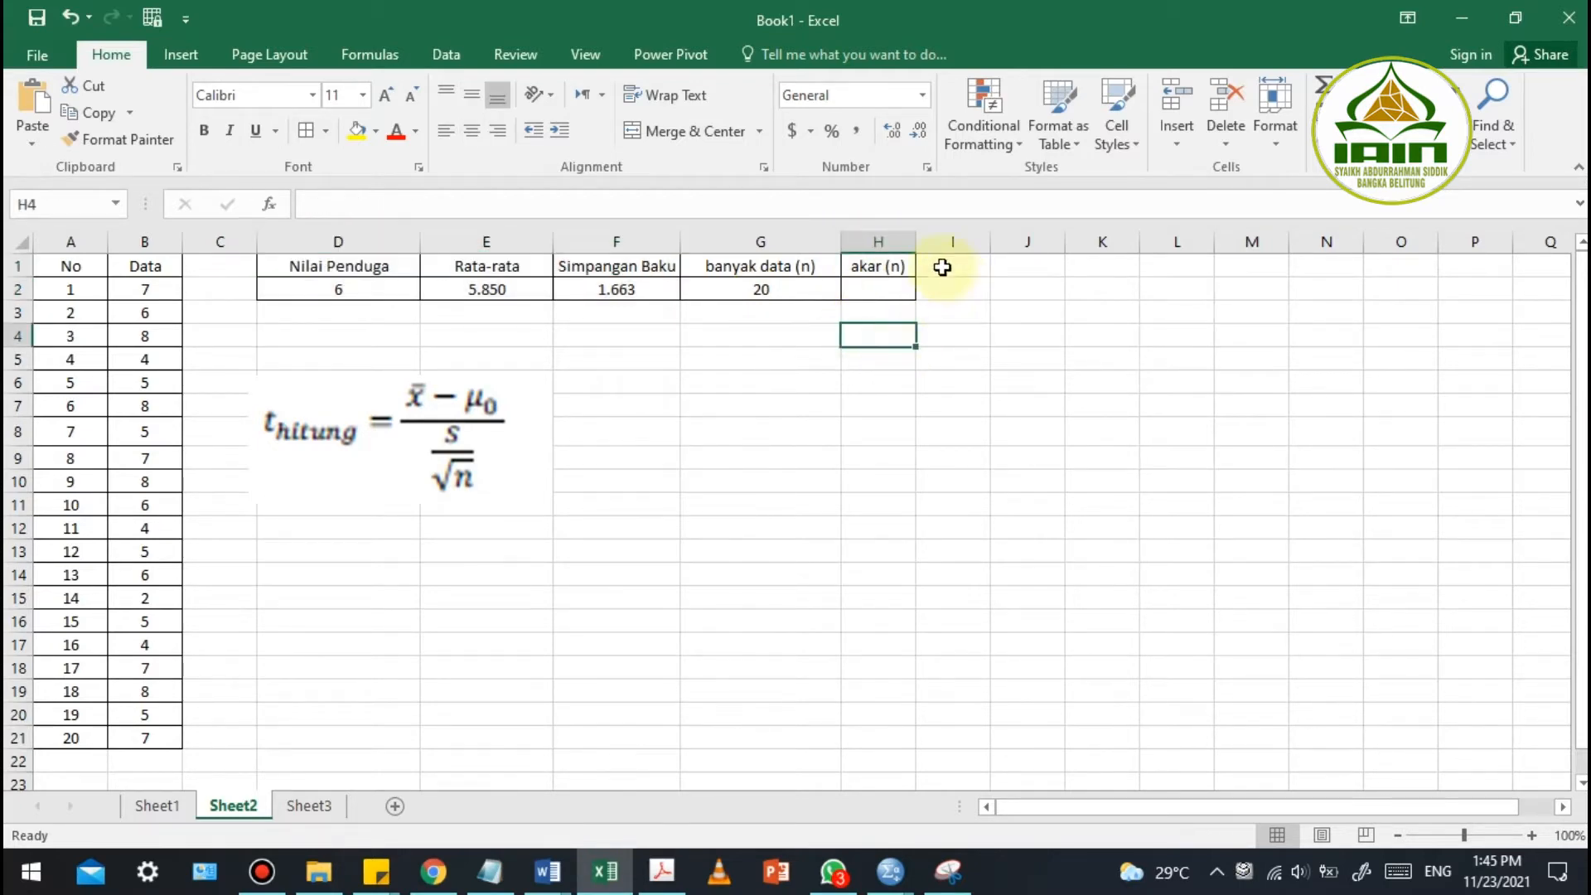
# Calculate akar (n) in cell H2 with the SQRT function applied to the banyak data value in G2
pyautogui.keyDown('ctrl'); pyautogui.scroll(5, 852, 344); pyautogui.keyUp('ctrl')
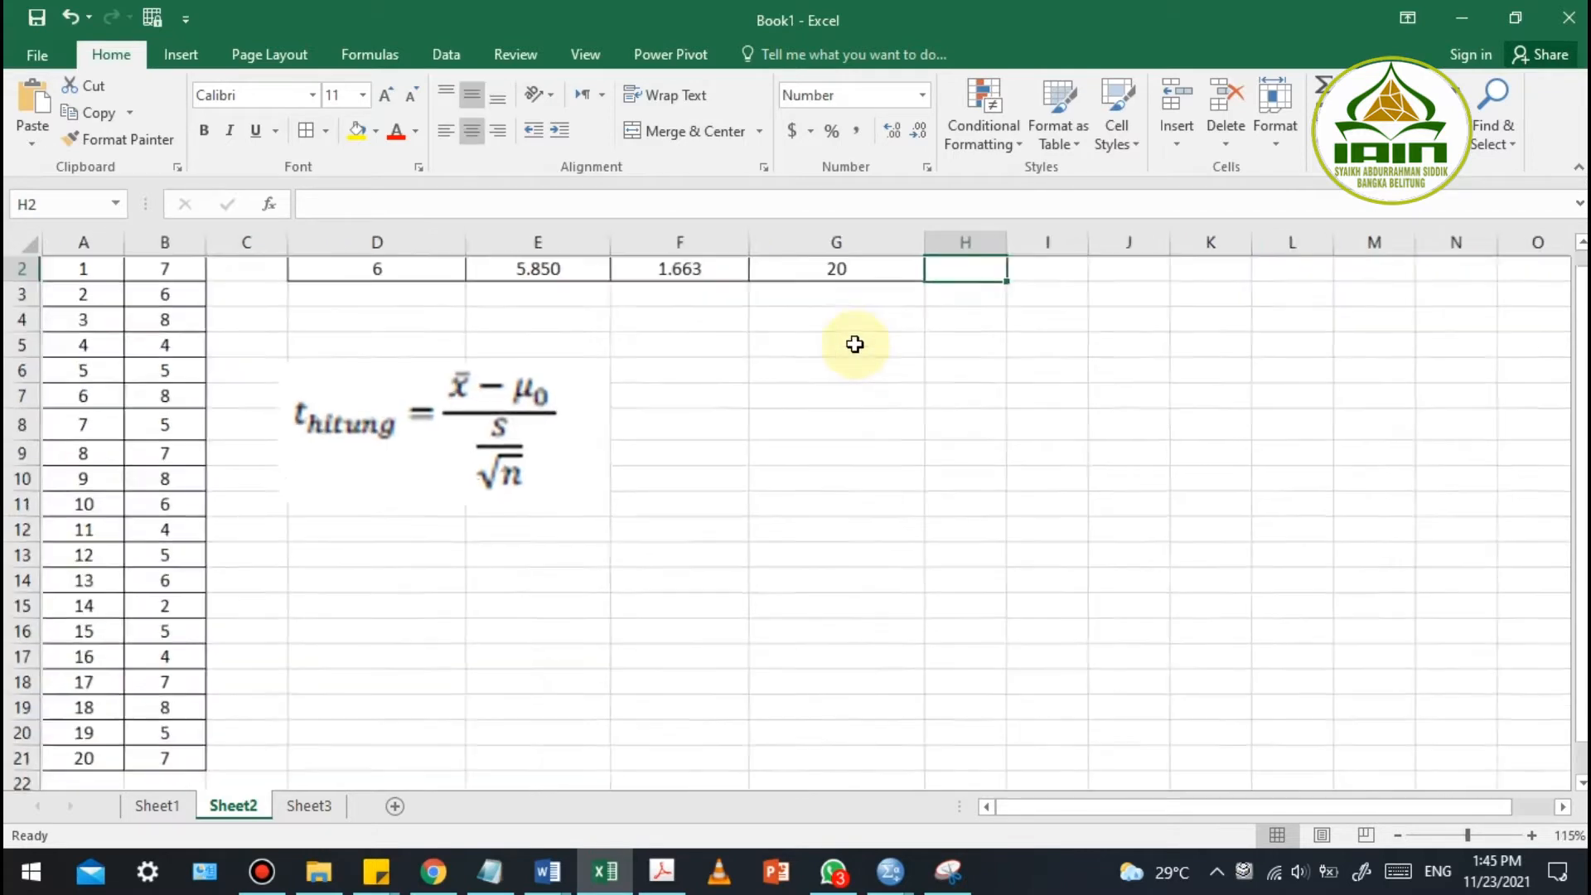
pyautogui.moveTo(1088, 803); pyautogui.dragTo(1189, 787)
pyautogui.scroll(1, 1351, 439)
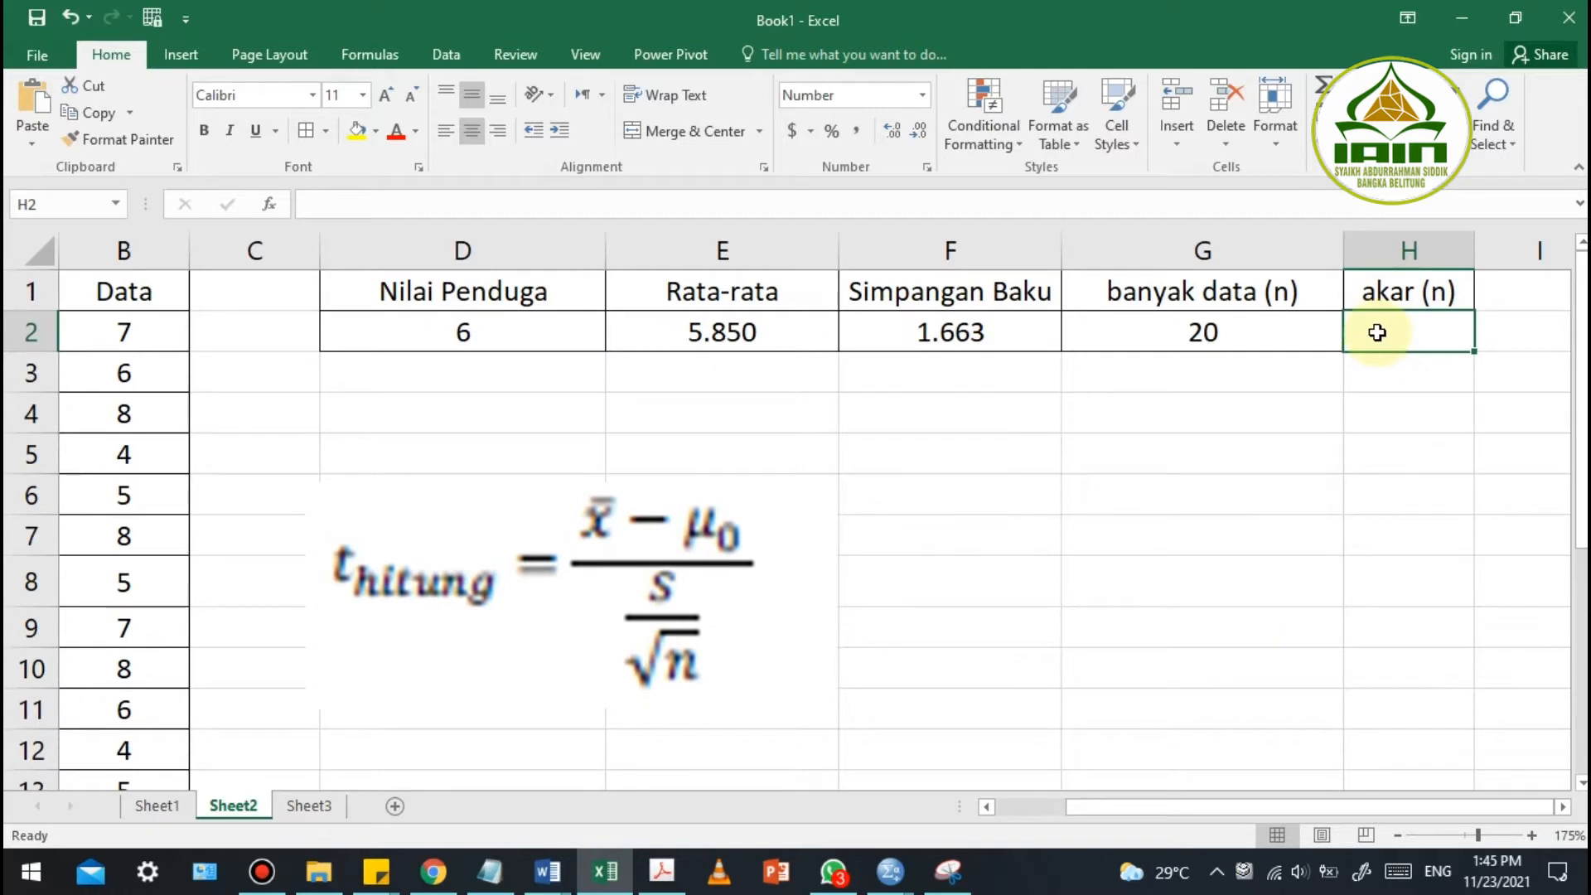
pyautogui.write('=')
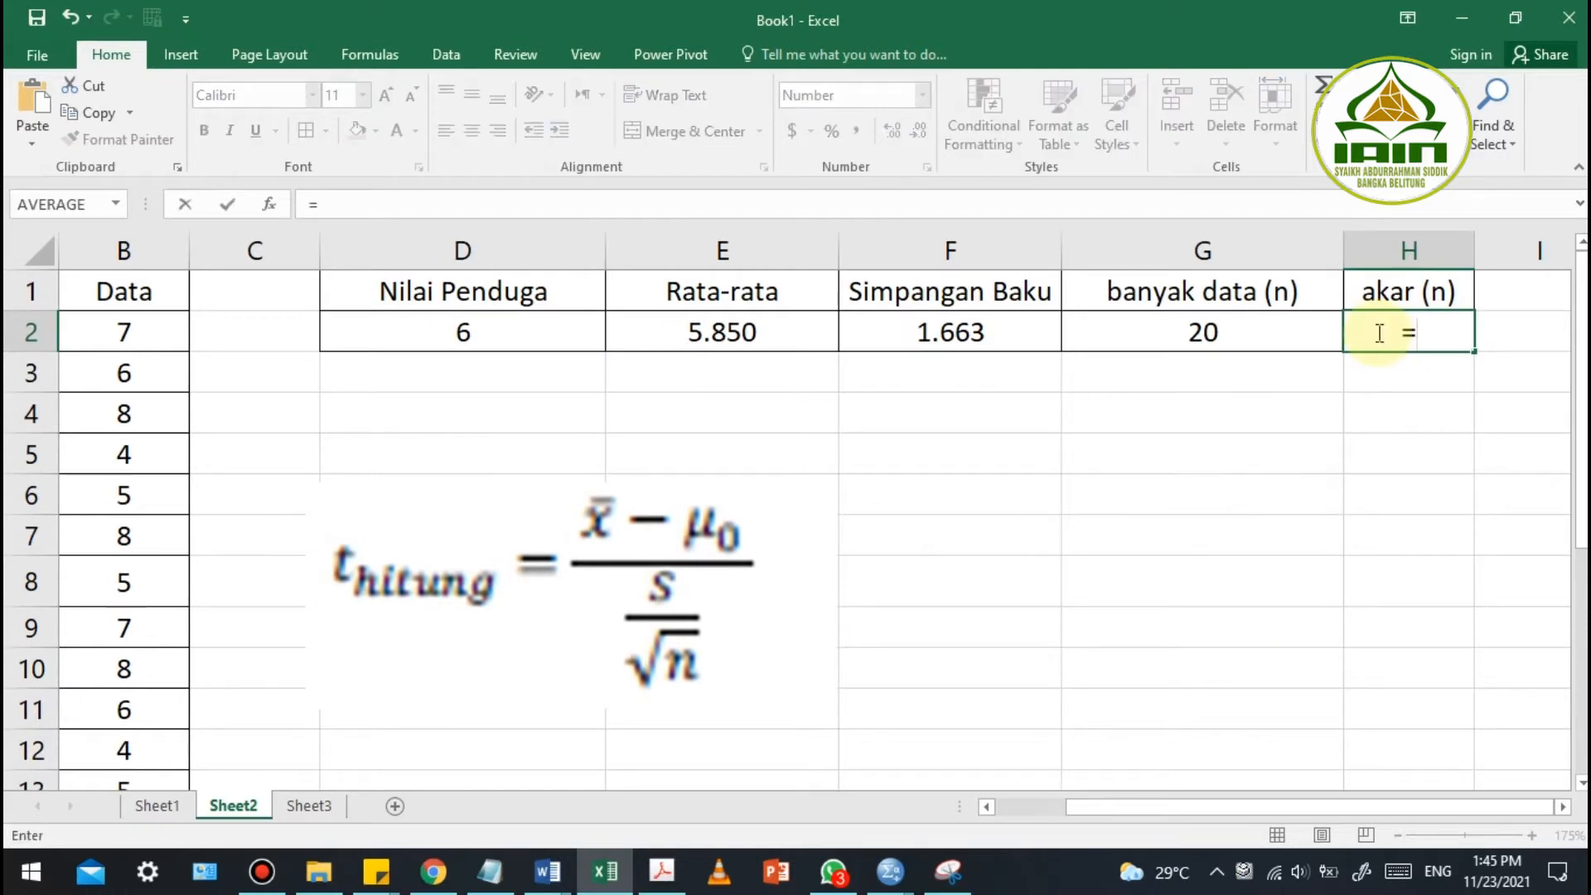
pyautogui.write('sq')
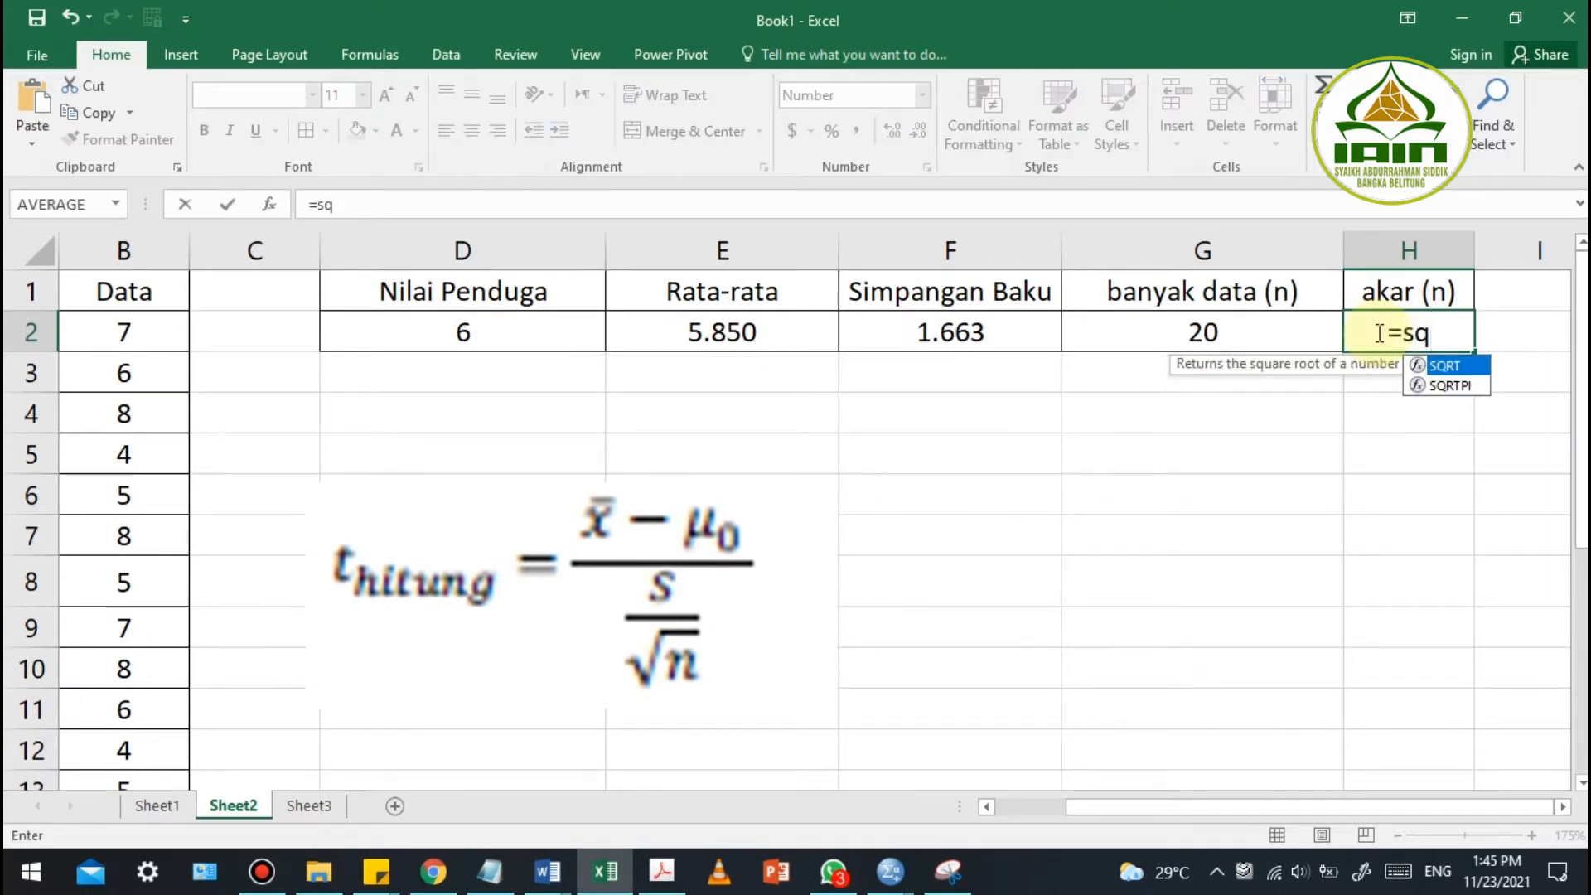
pyautogui.write('rt(')
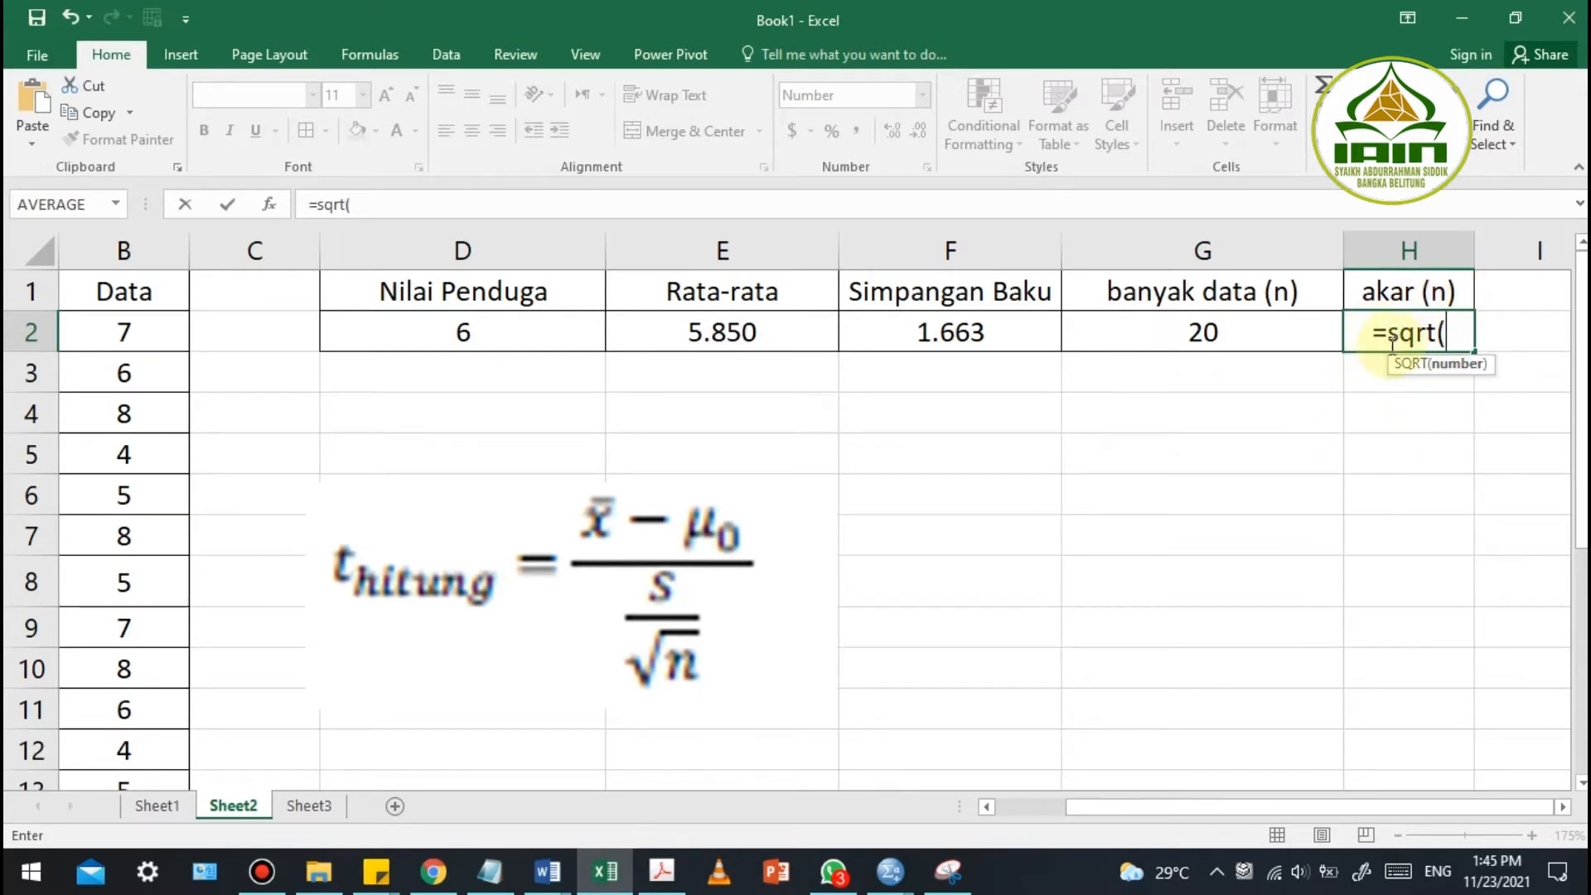
pyautogui.click(1277, 340)
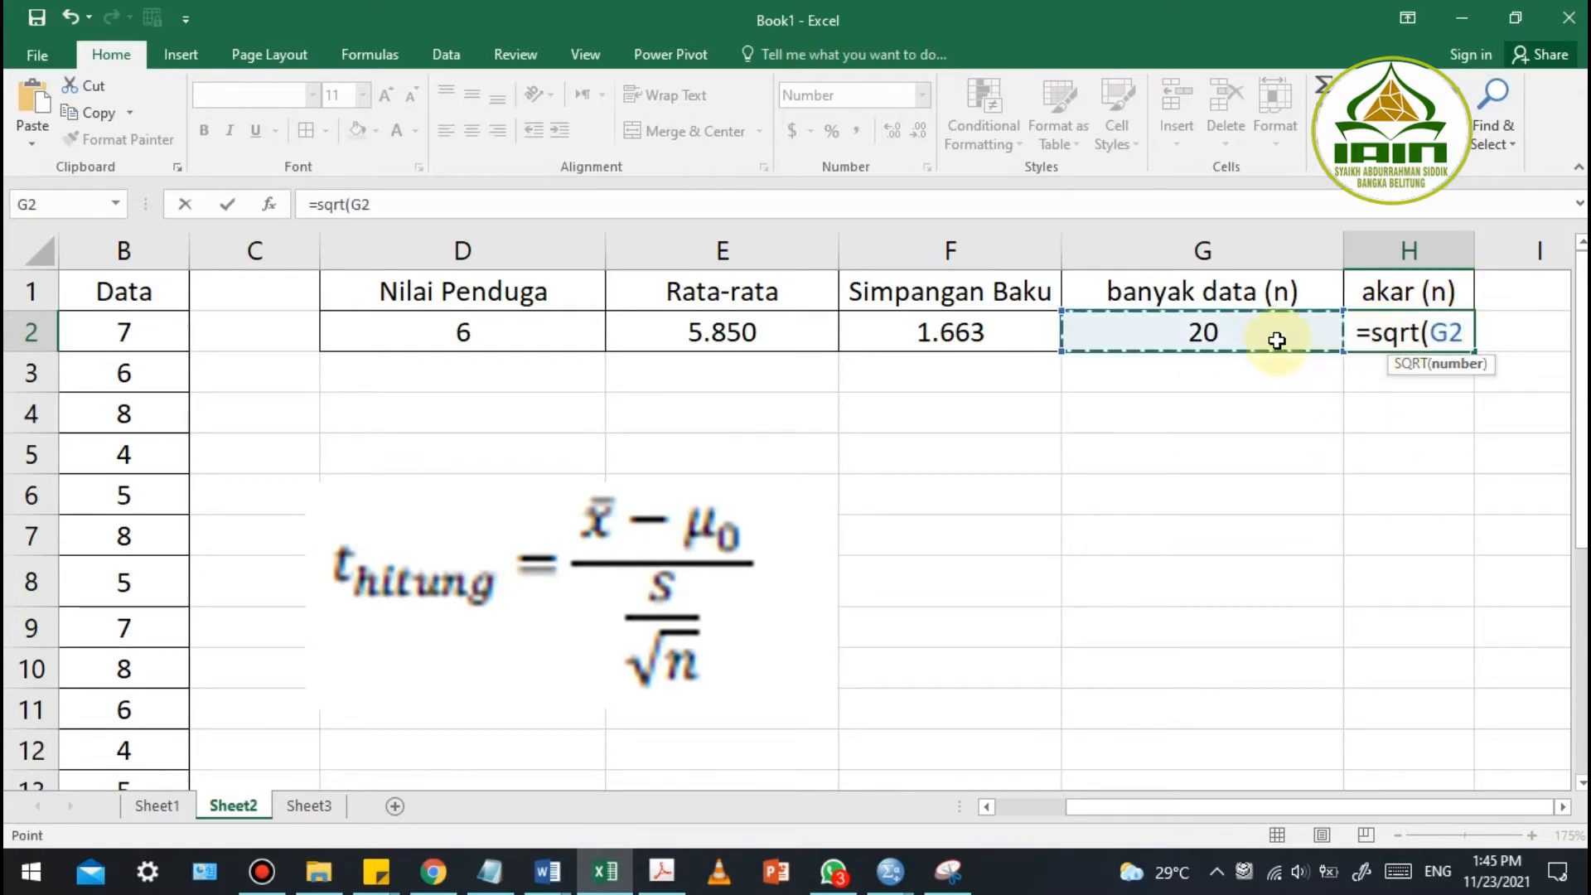
pyautogui.write(')')
pyautogui.press('Return')
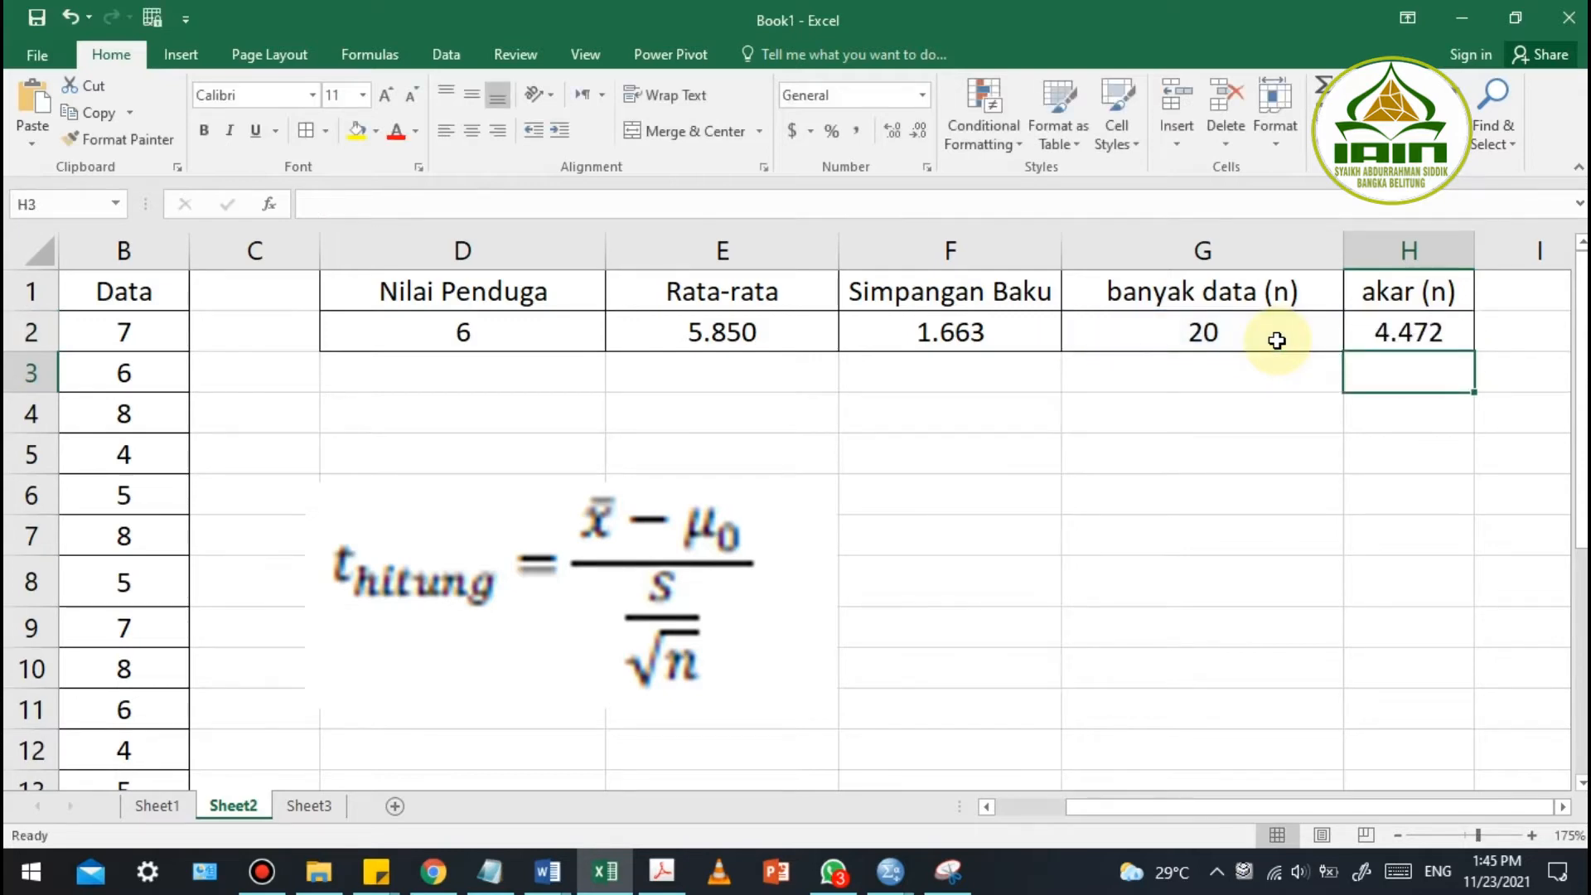
# Add the right-aligned label "t hitung =" in cell F8, beside the formula picture
pyautogui.click(1015, 581)
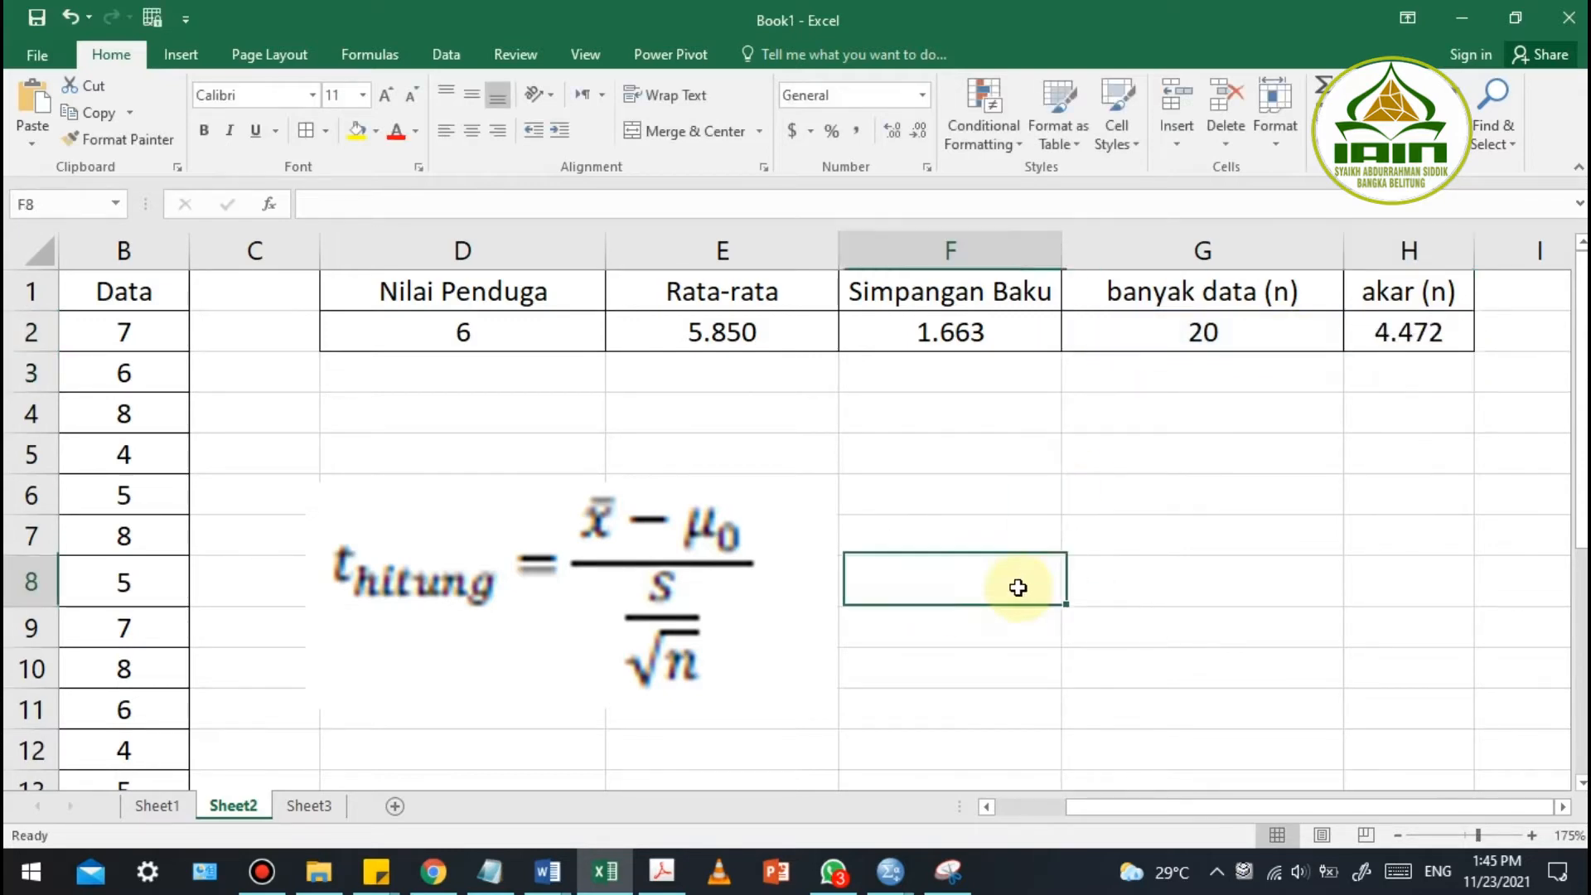
pyautogui.click(498, 133)
pyautogui.write('t hitunh')
pyautogui.press('BackSpace')
pyautogui.write('g')
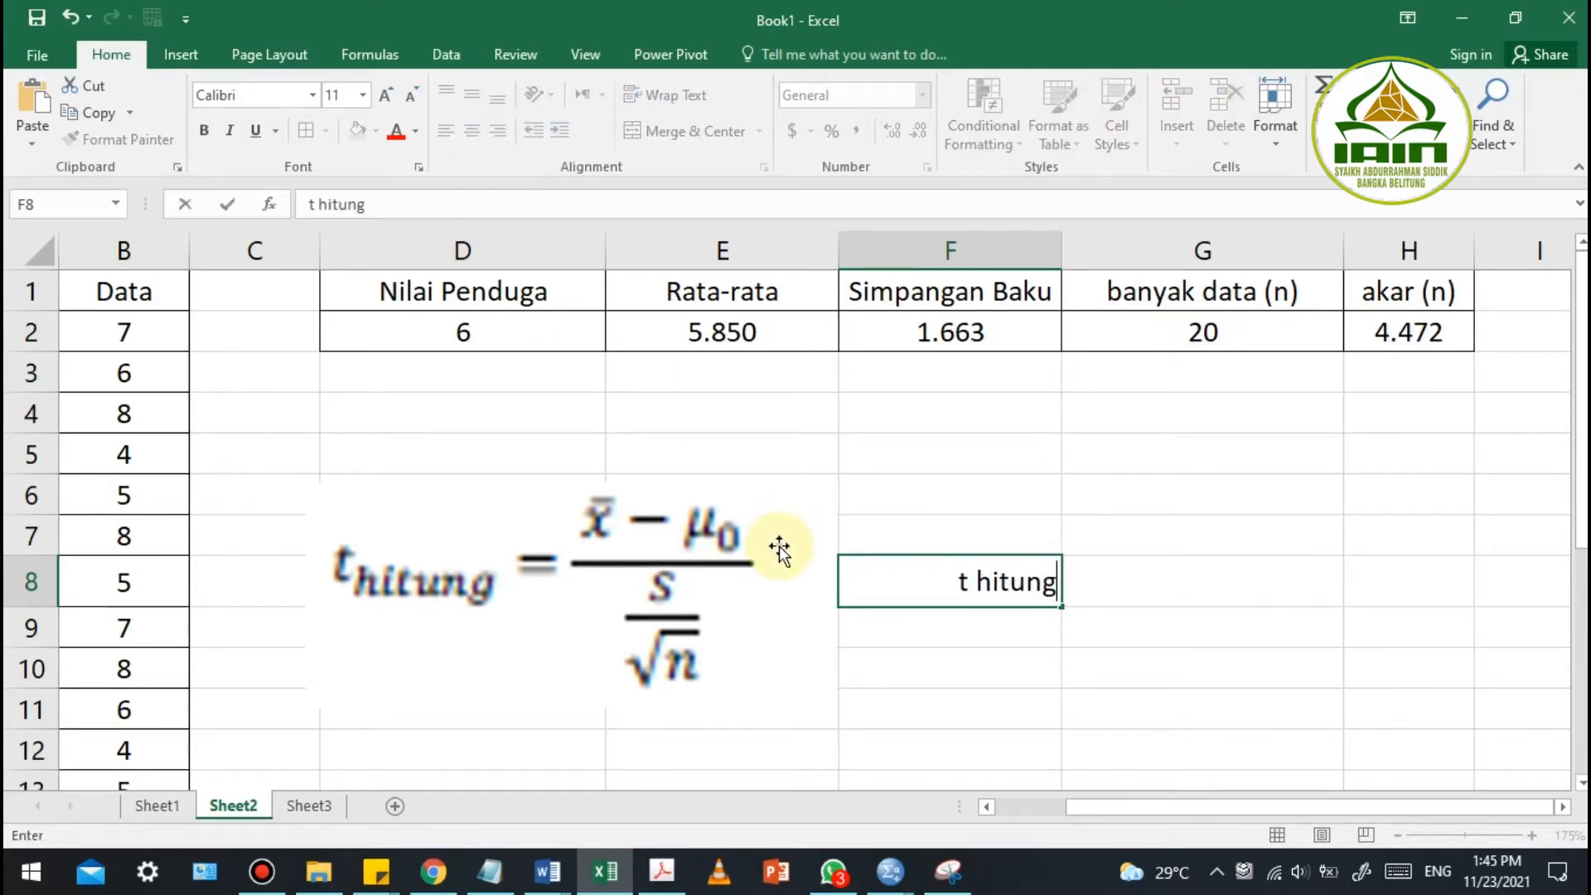
pyautogui.write(' =')
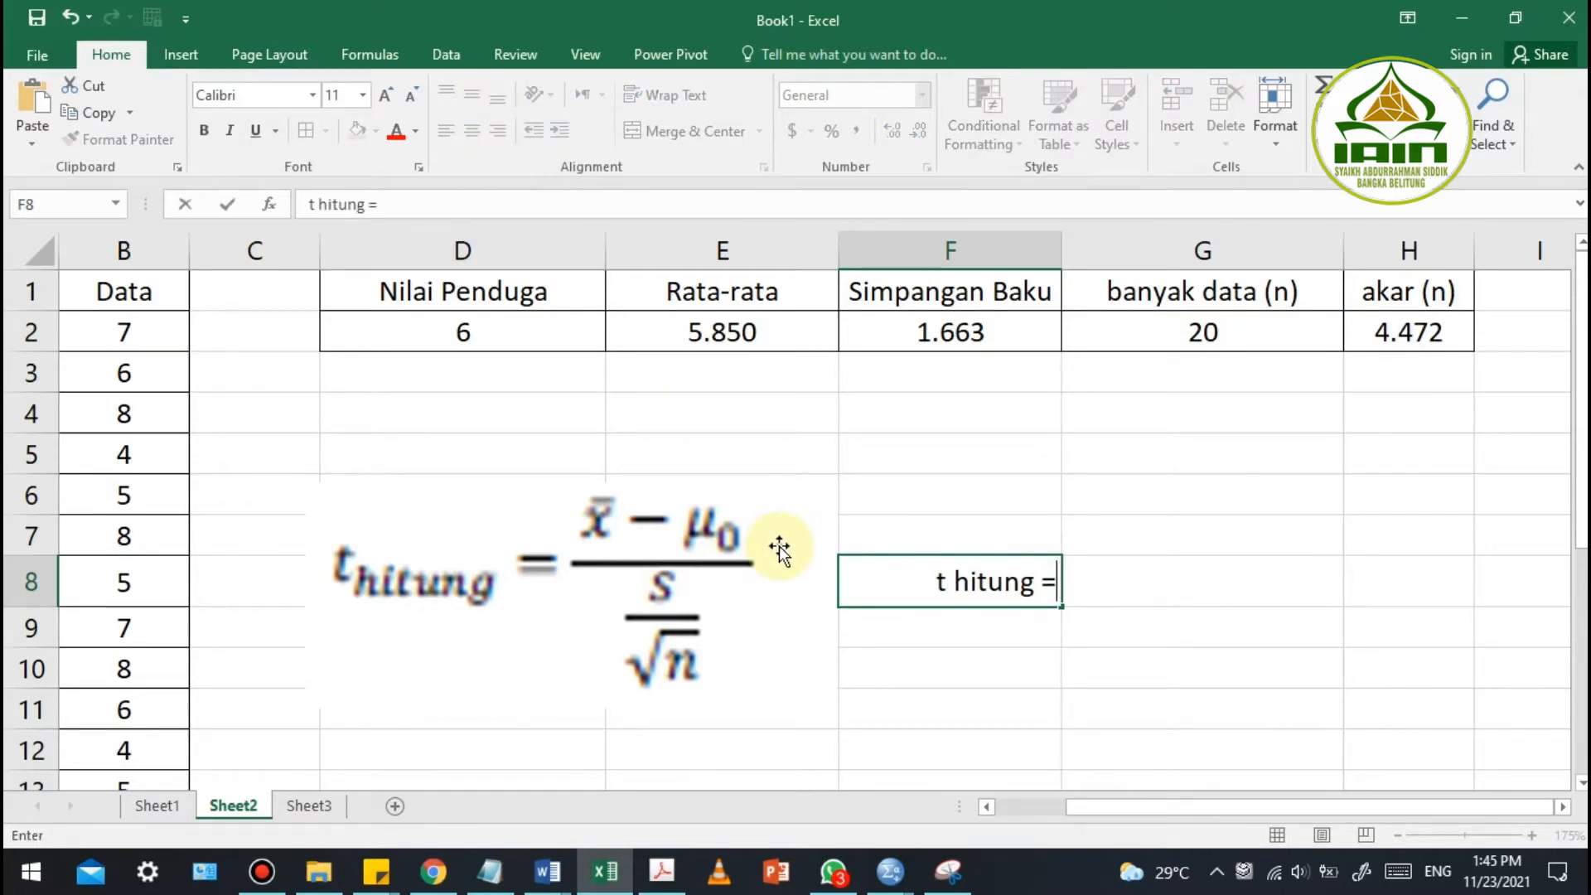
# Calculate t hitung in cell G8 with the formula =(E2-D2)/(F2/H2)
pyautogui.click(1120, 594)
pyautogui.write('=')
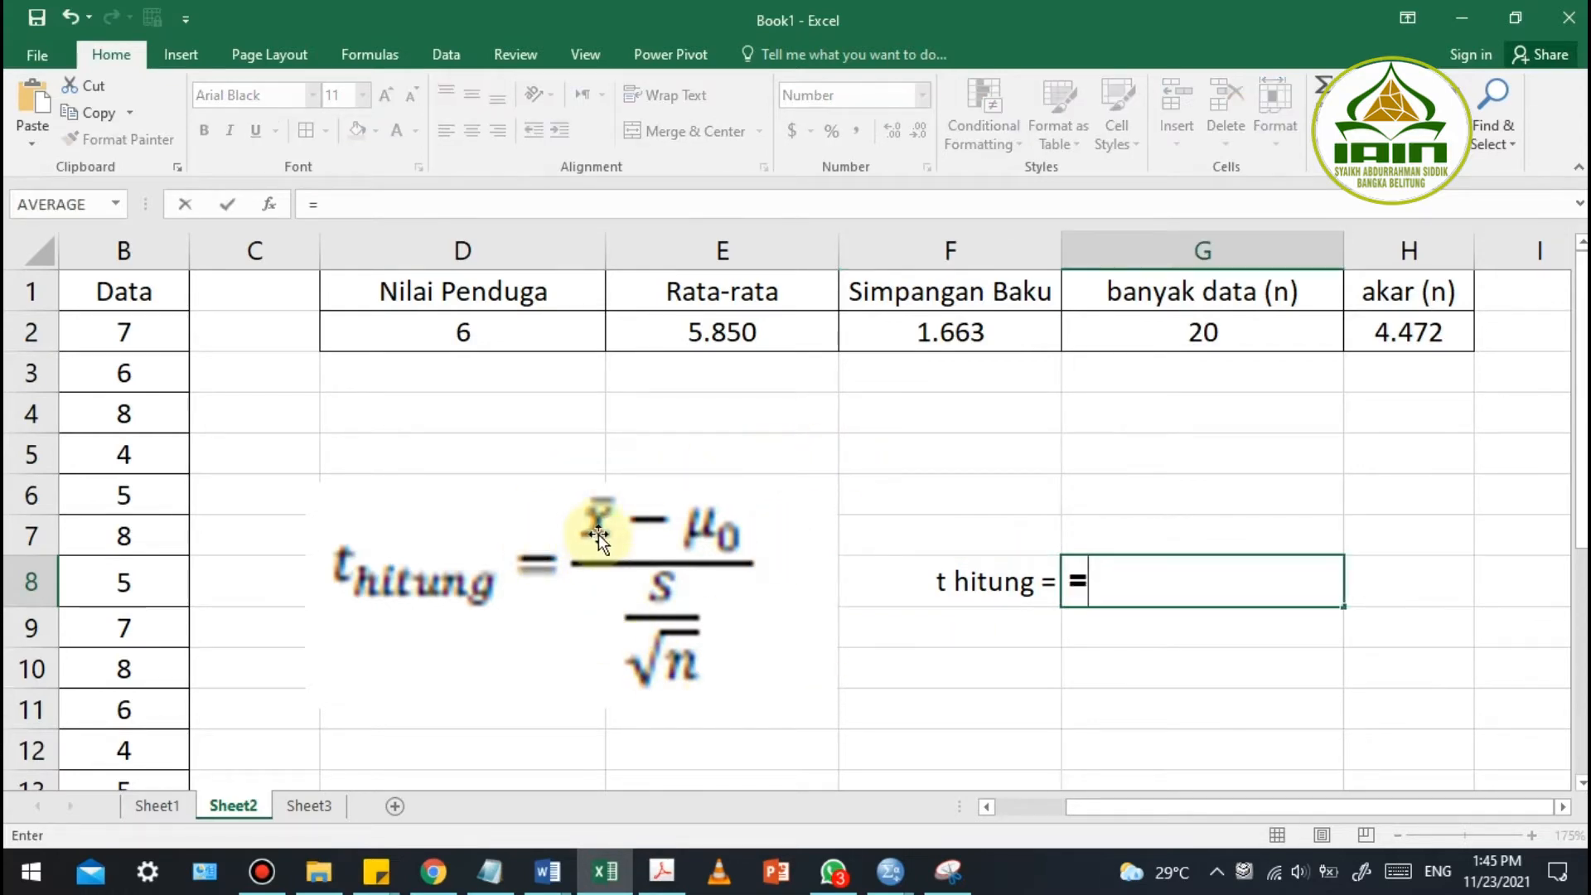
pyautogui.write('(')
pyautogui.click(726, 332)
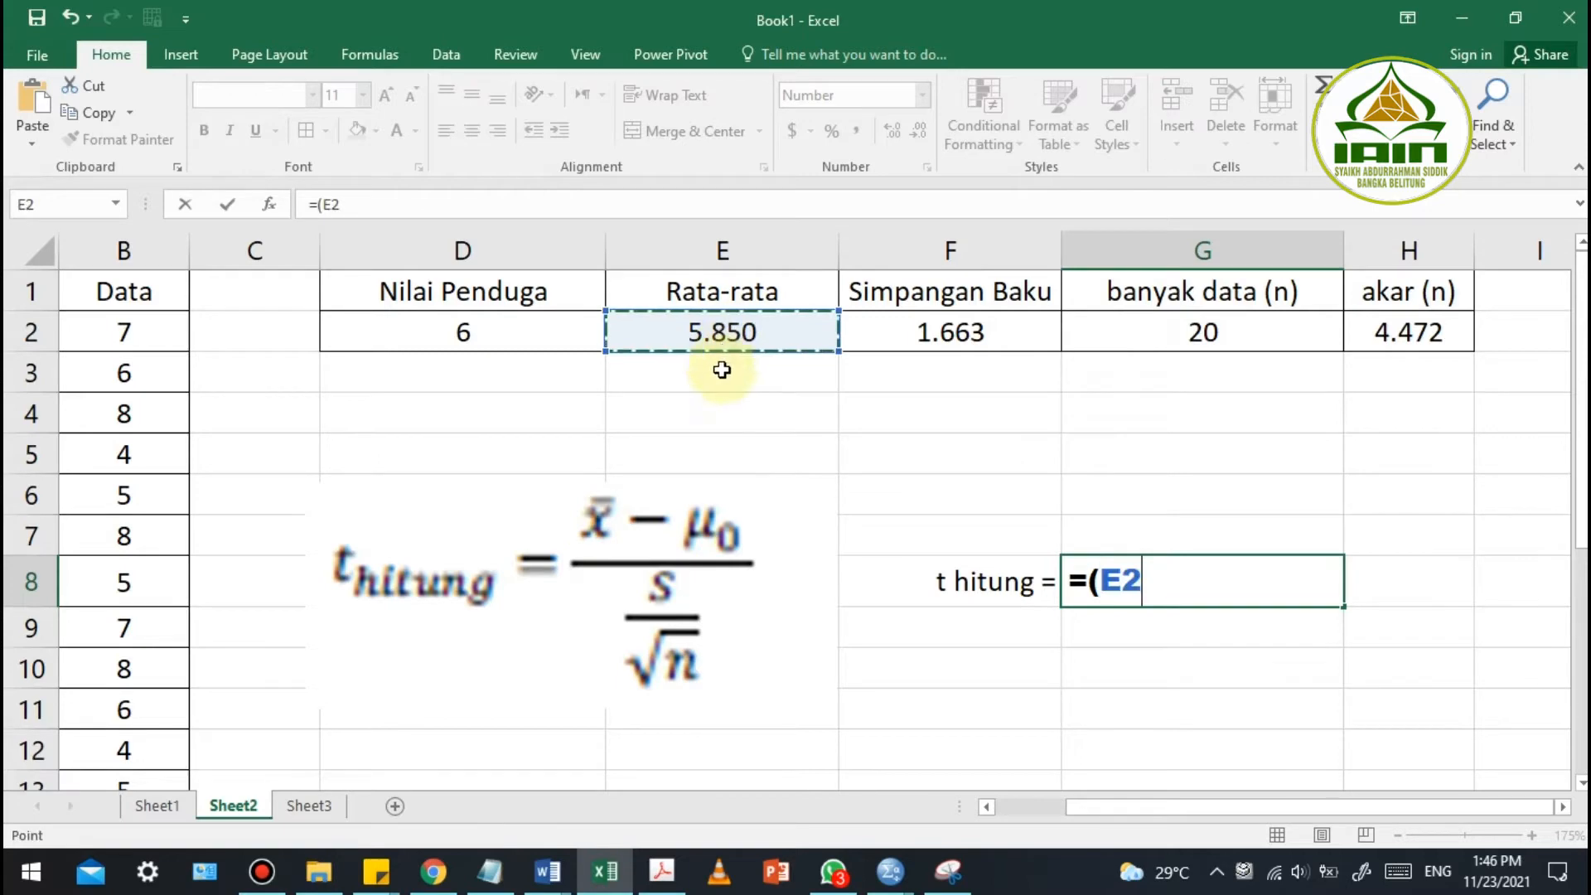
pyautogui.write('-')
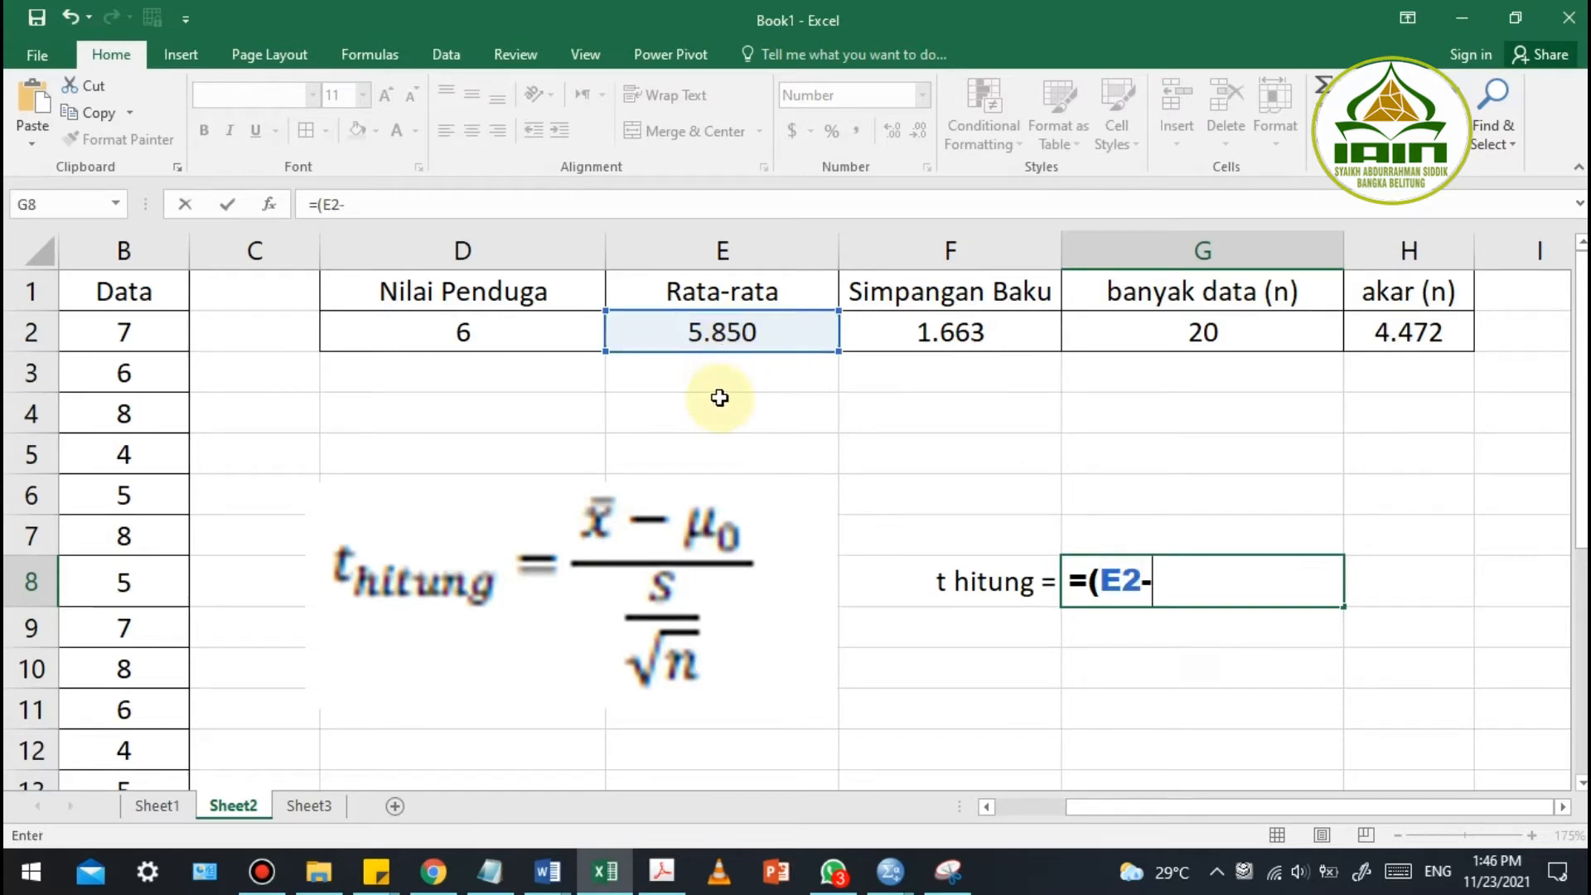
pyautogui.click(541, 332)
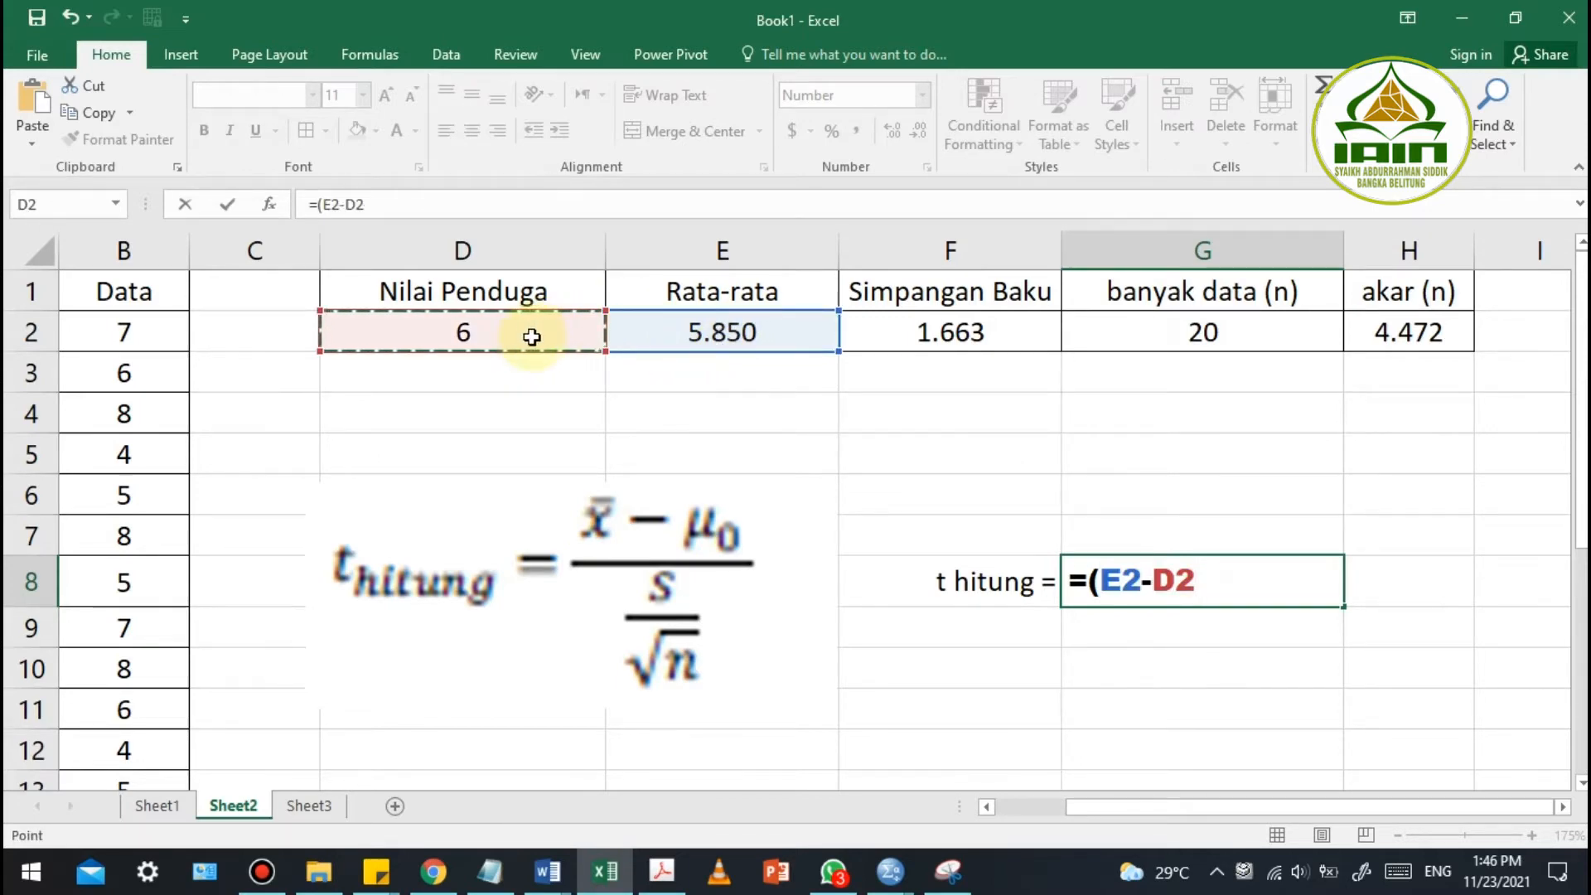
pyautogui.write(')/')
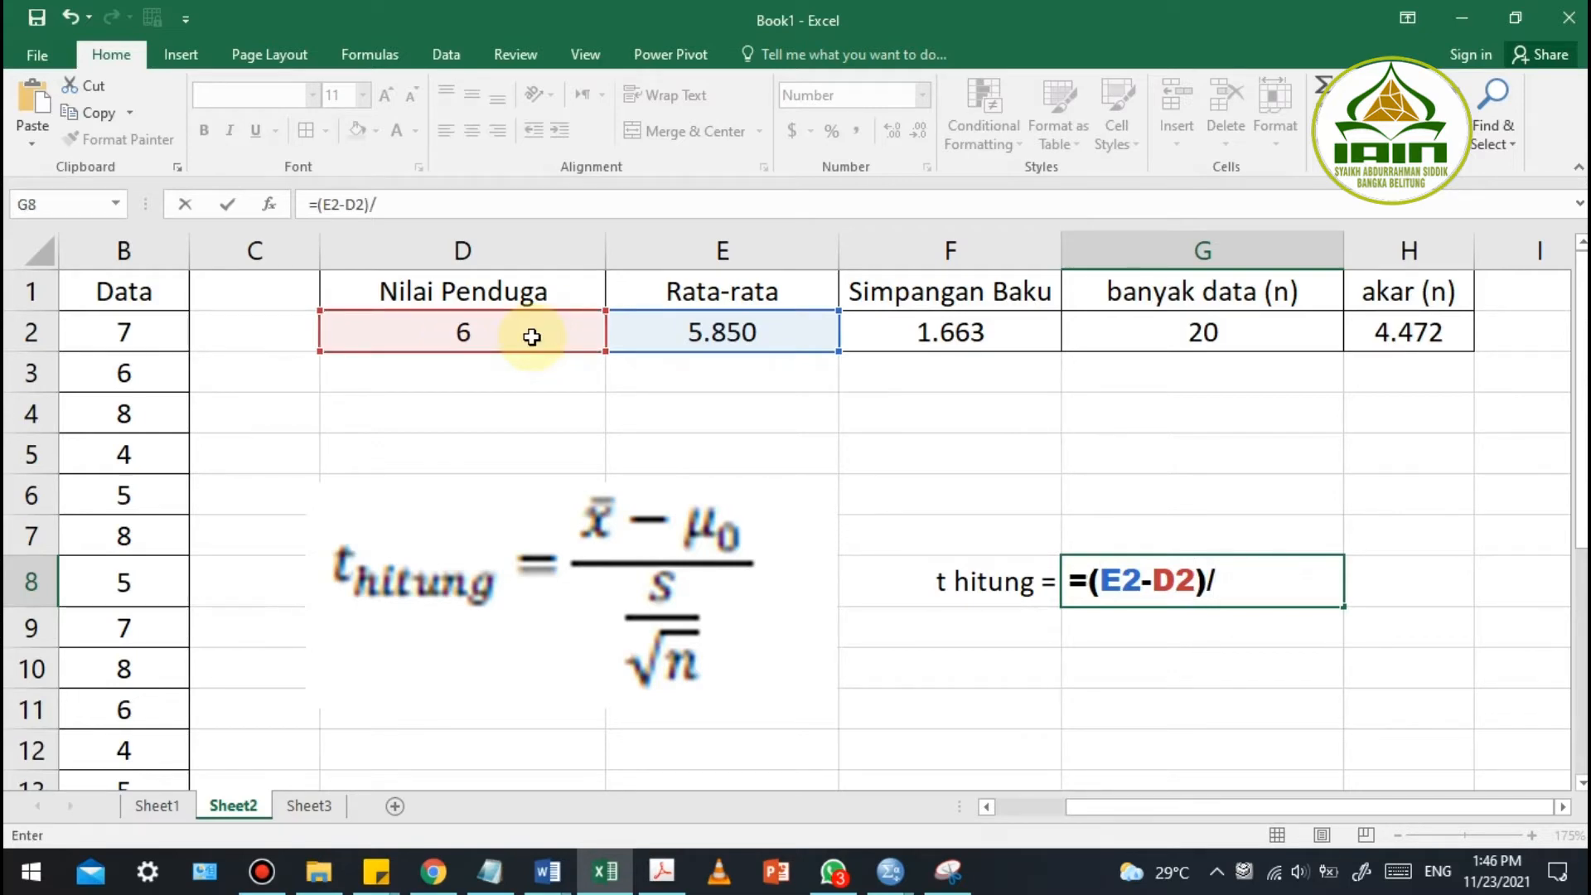
pyautogui.write('(')
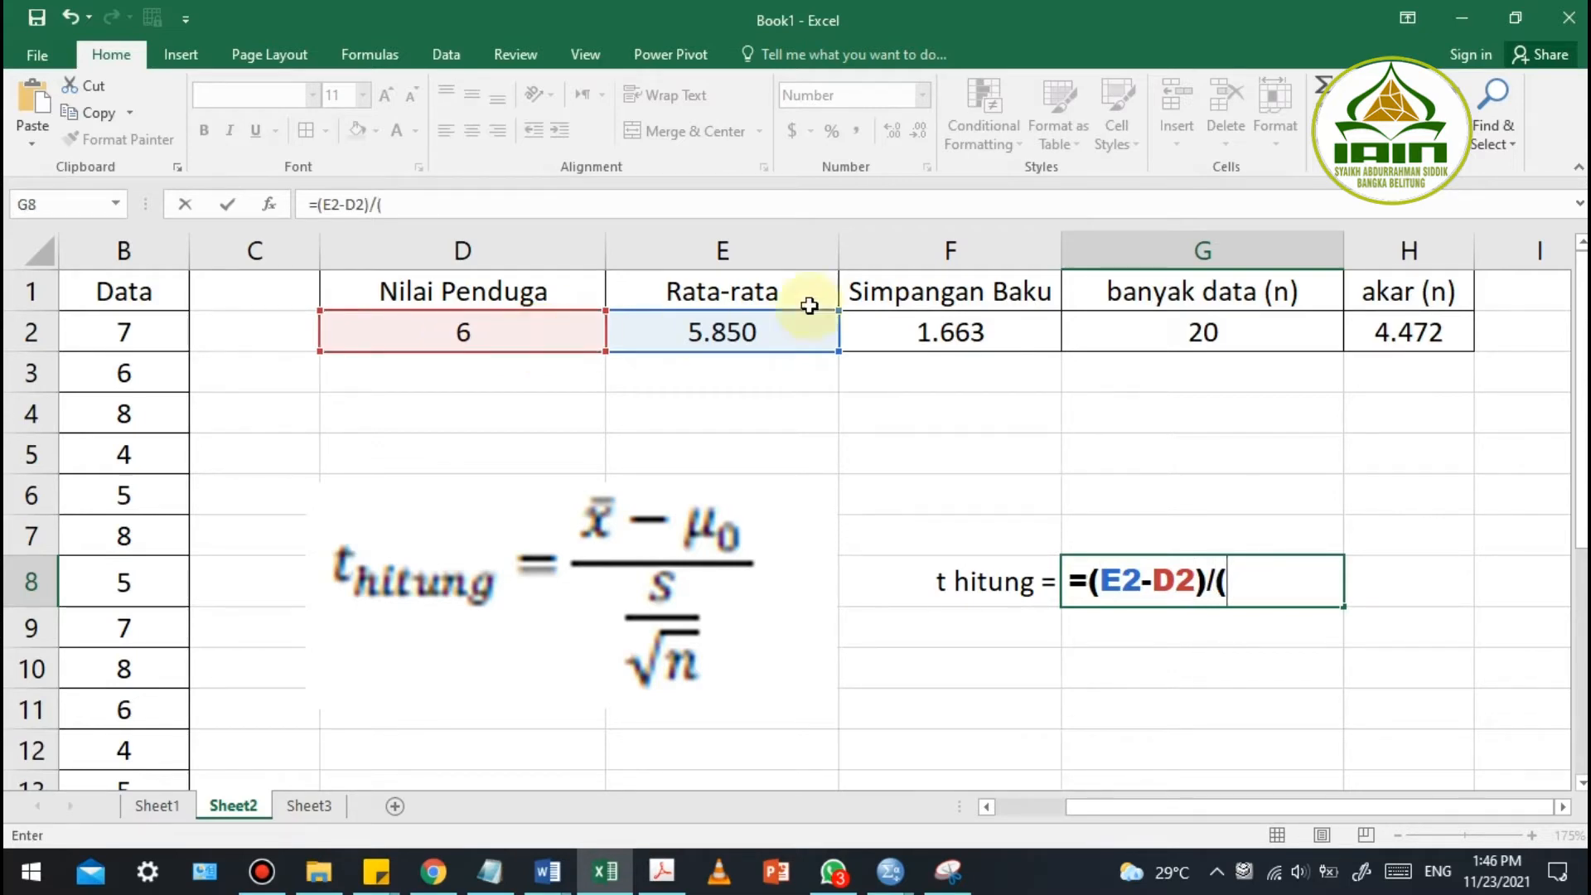
pyautogui.click(928, 335)
pyautogui.write('/')
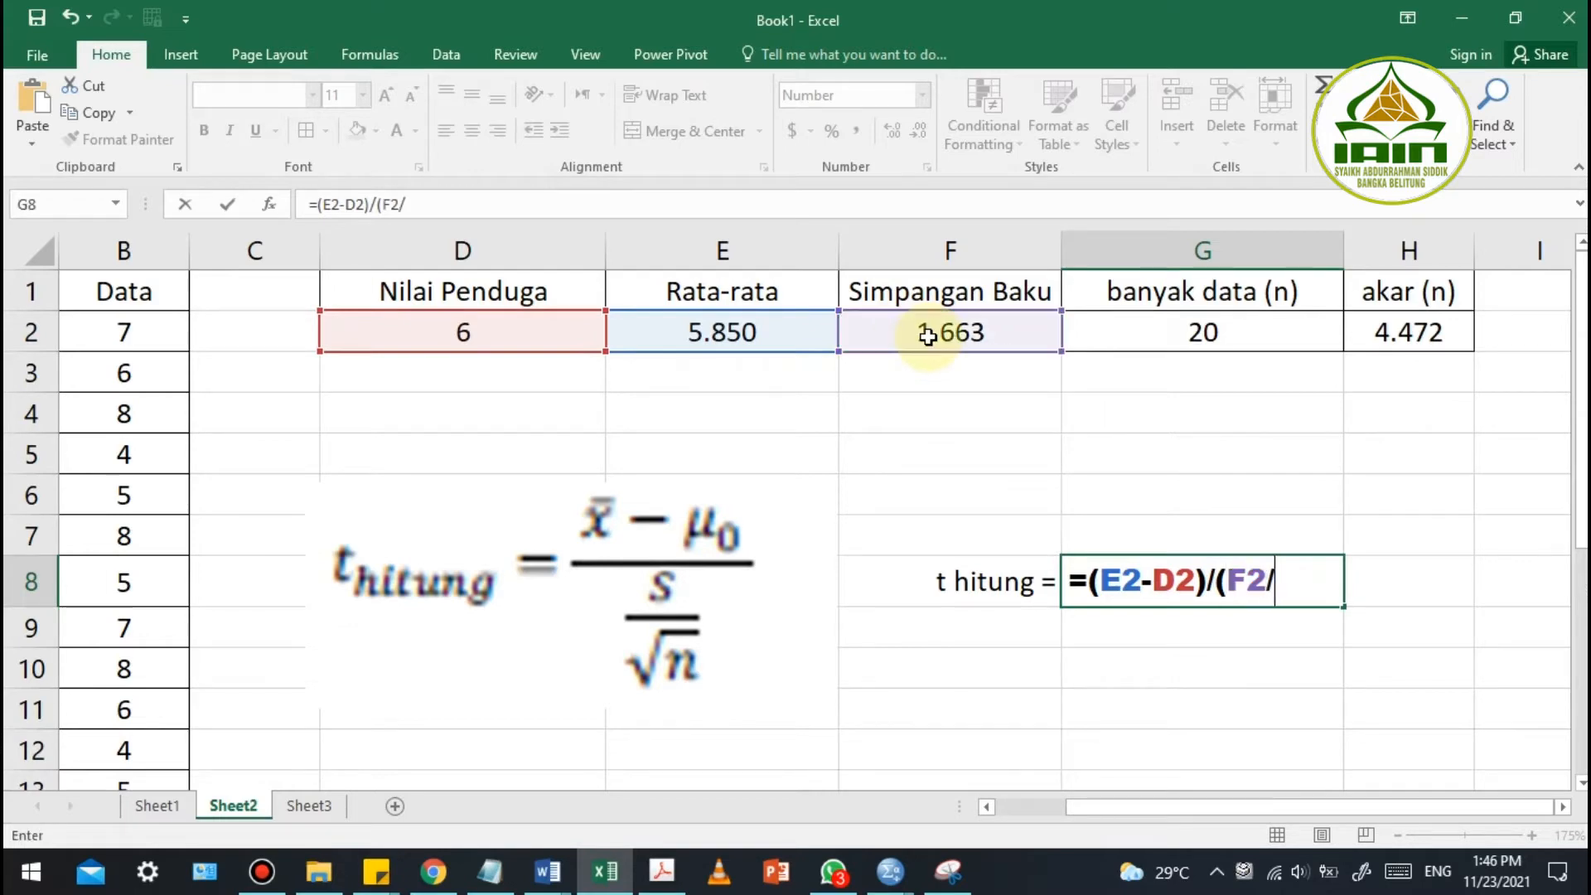
pyautogui.click(1414, 331)
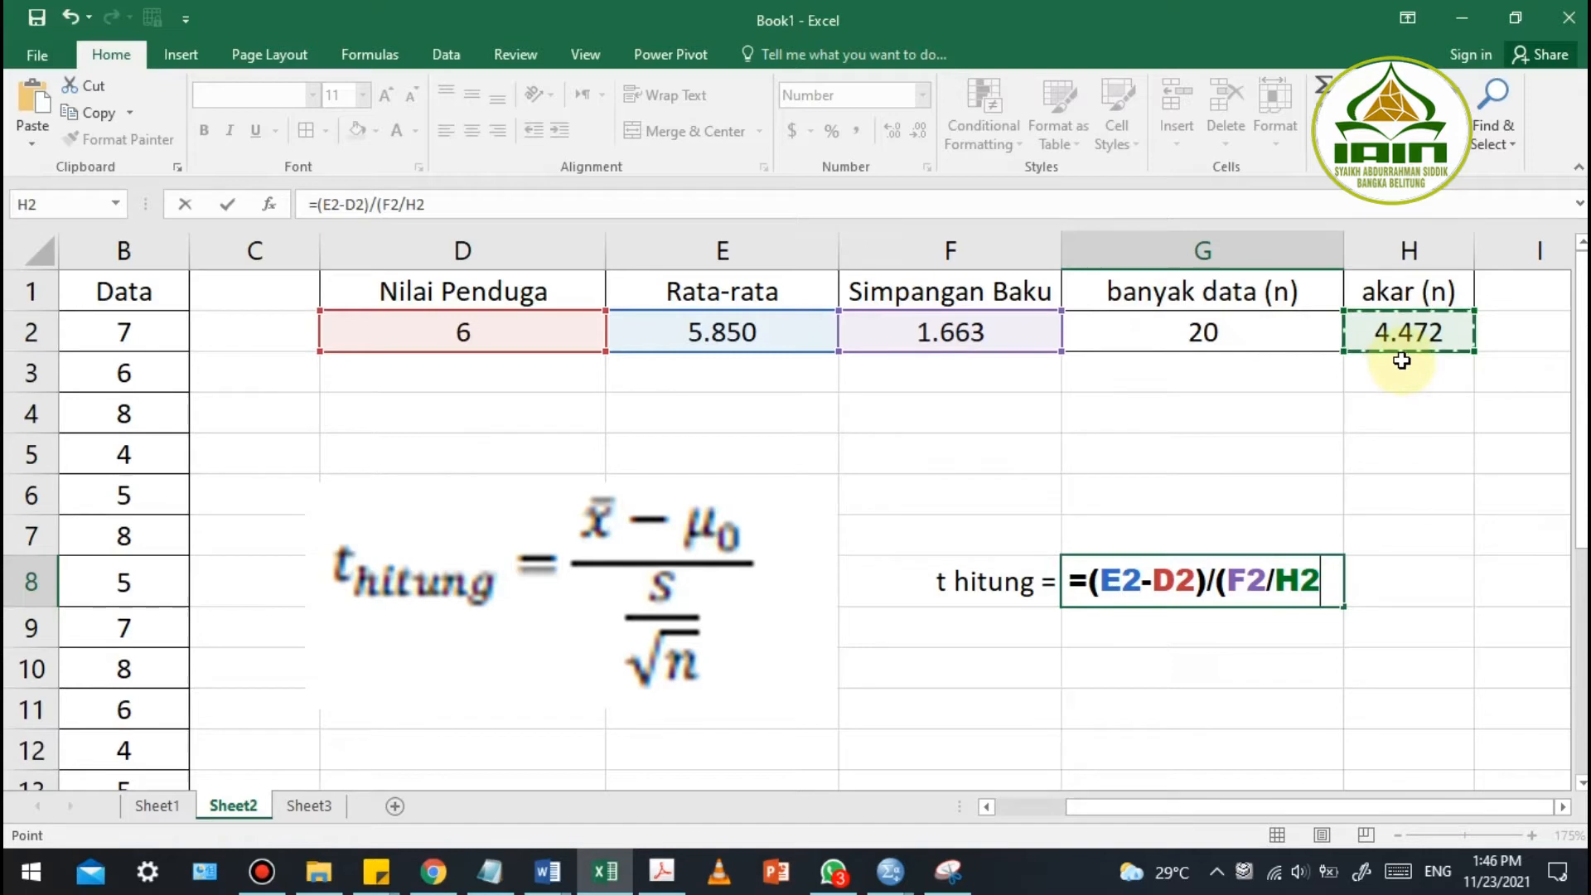
pyautogui.write(')')
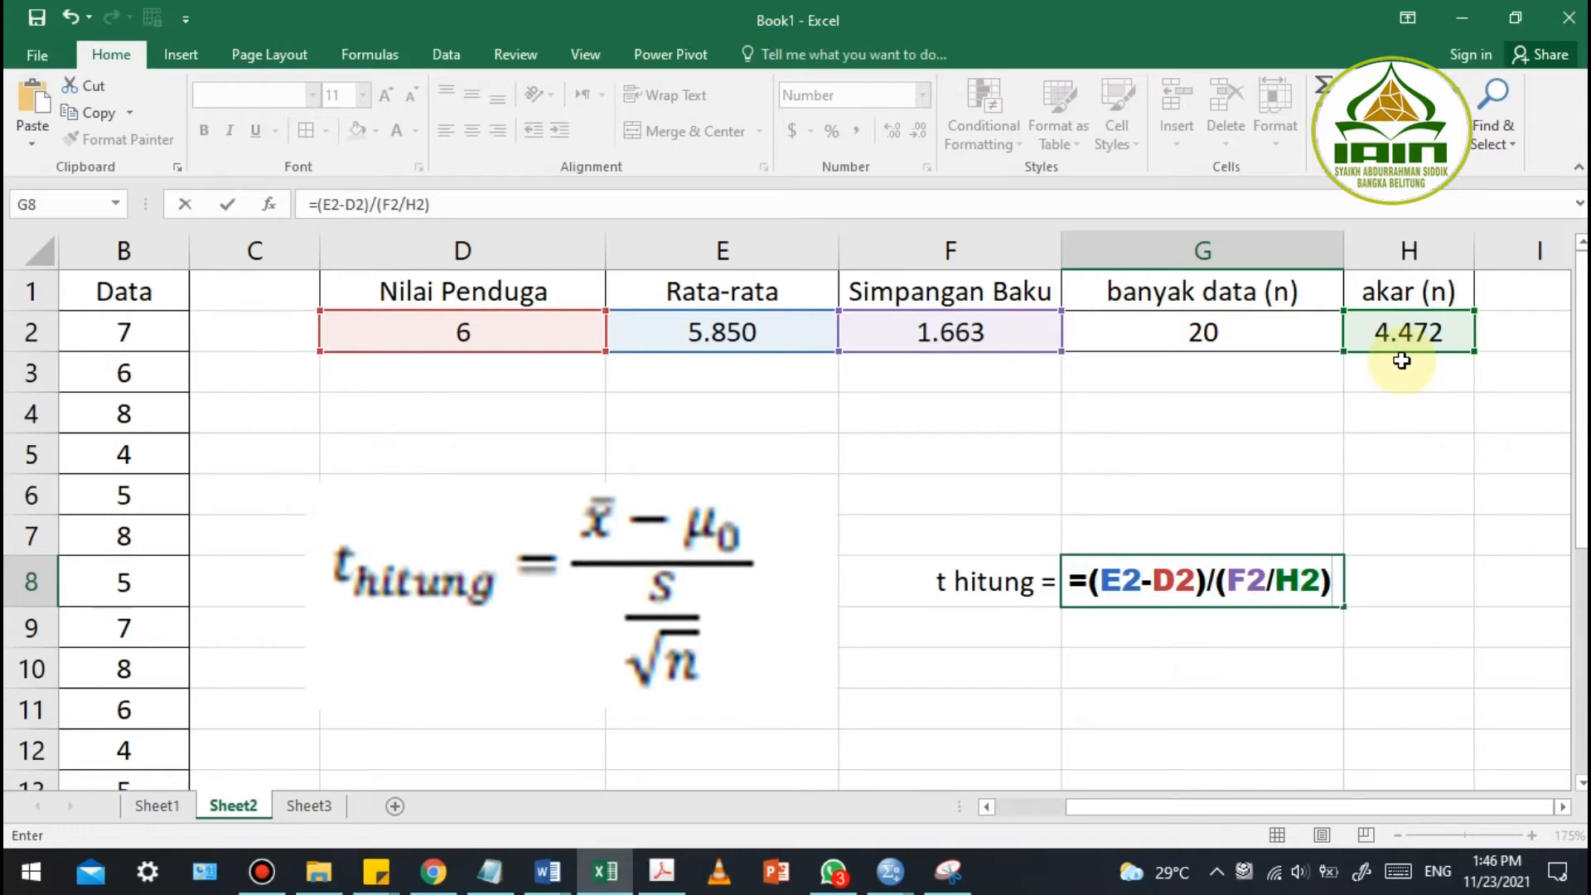
pyautogui.press('Return')
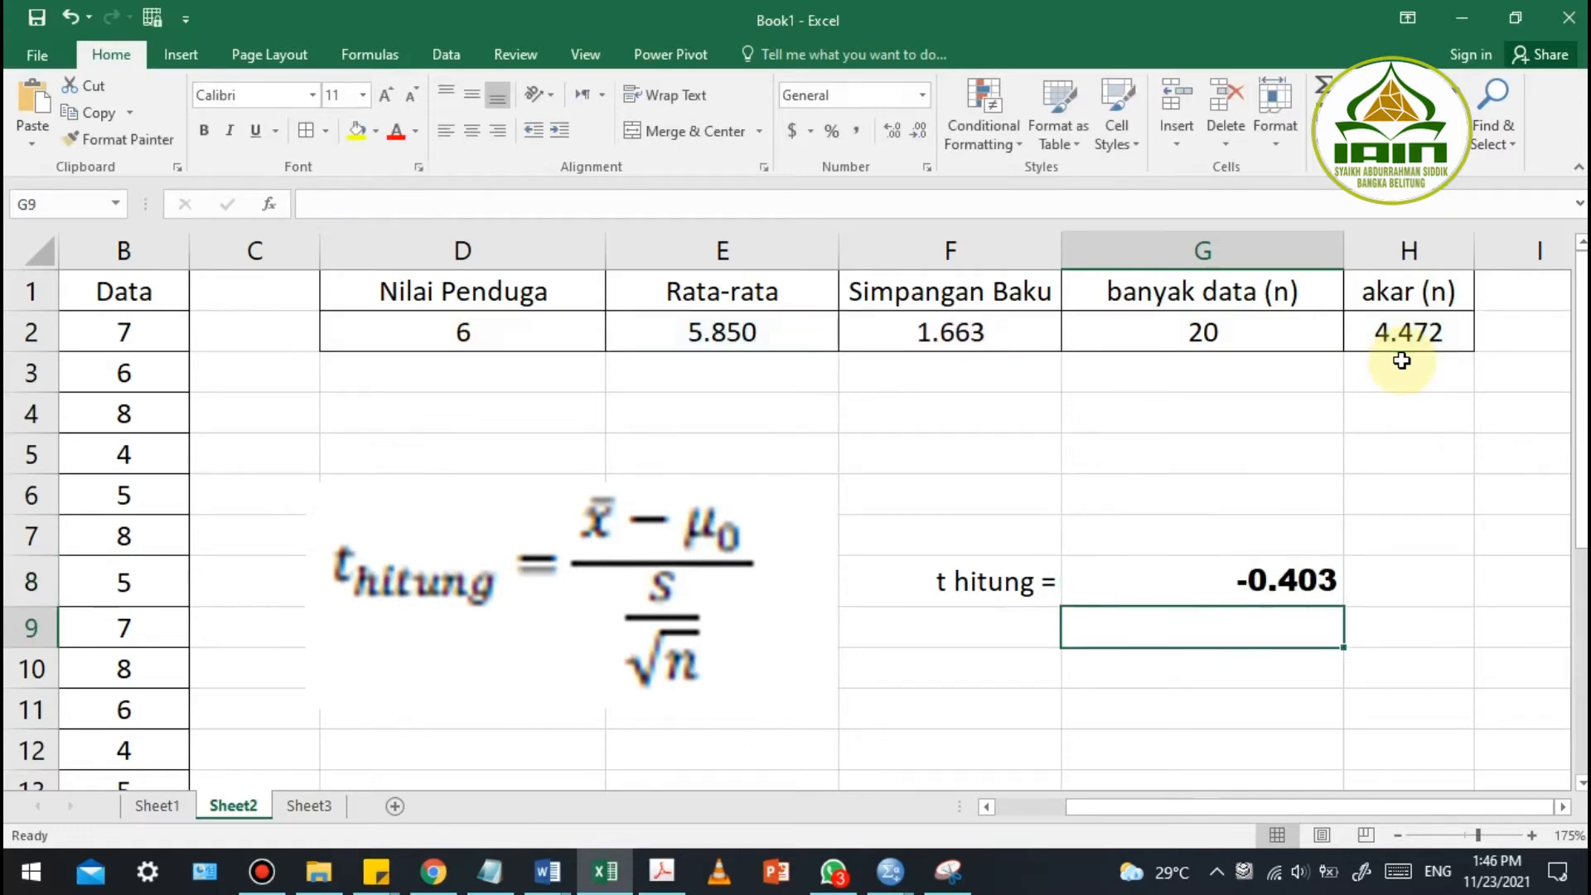
pyautogui.click(1191, 598)
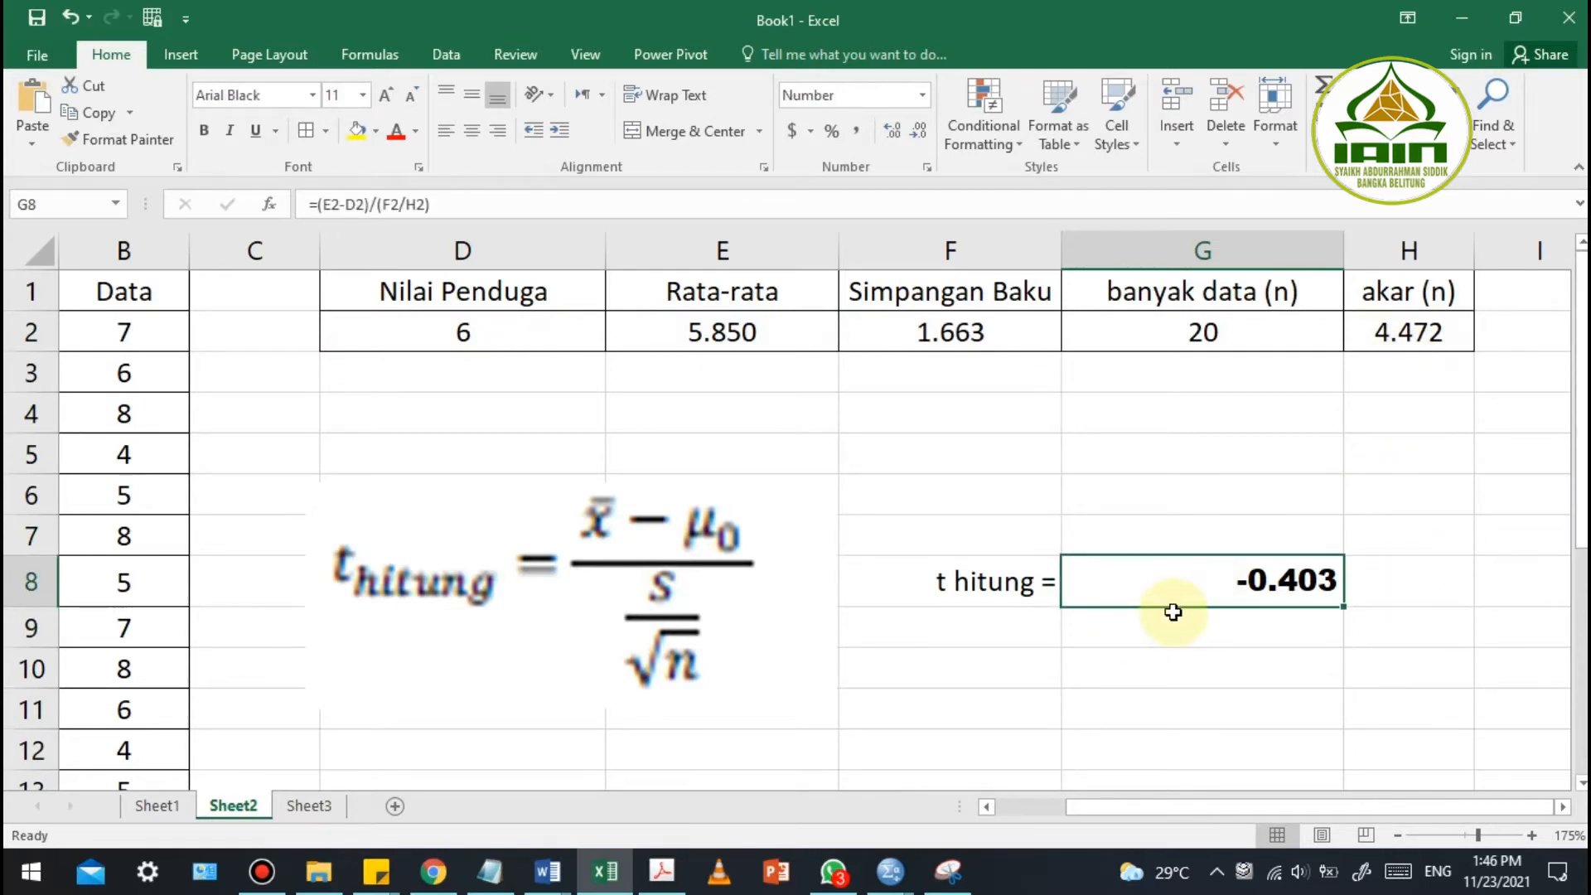
# Take the Rata-rata from the Excel sheet and enter 5.85 as the x̄ value in the Word practicum document
pyautogui.hotkey('alt', 'Tab')
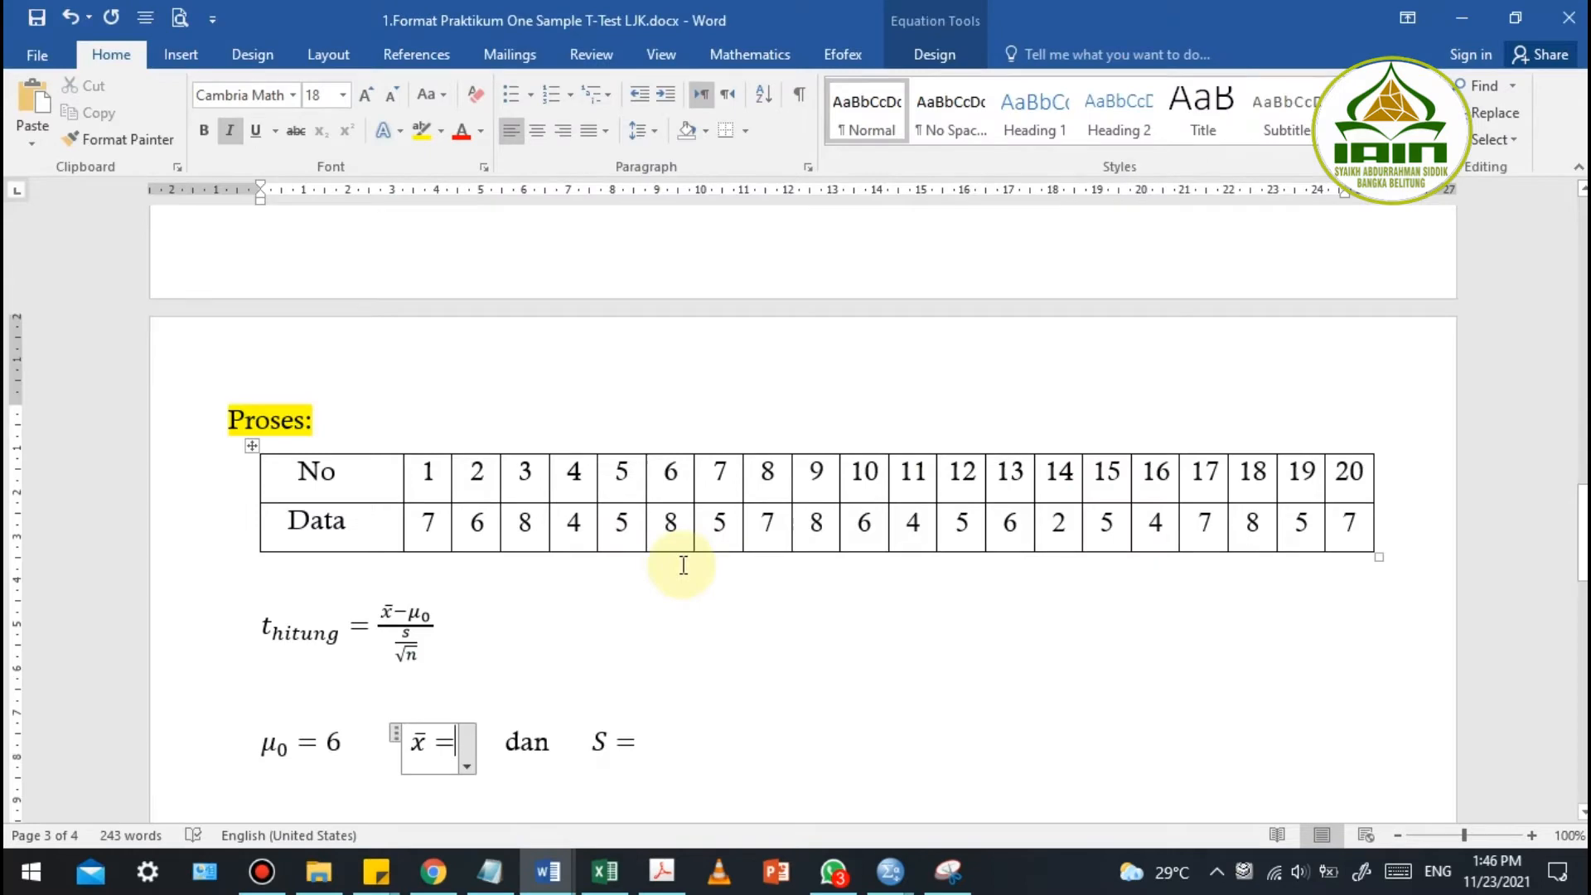
pyautogui.hotkey('alt', 'Tab')
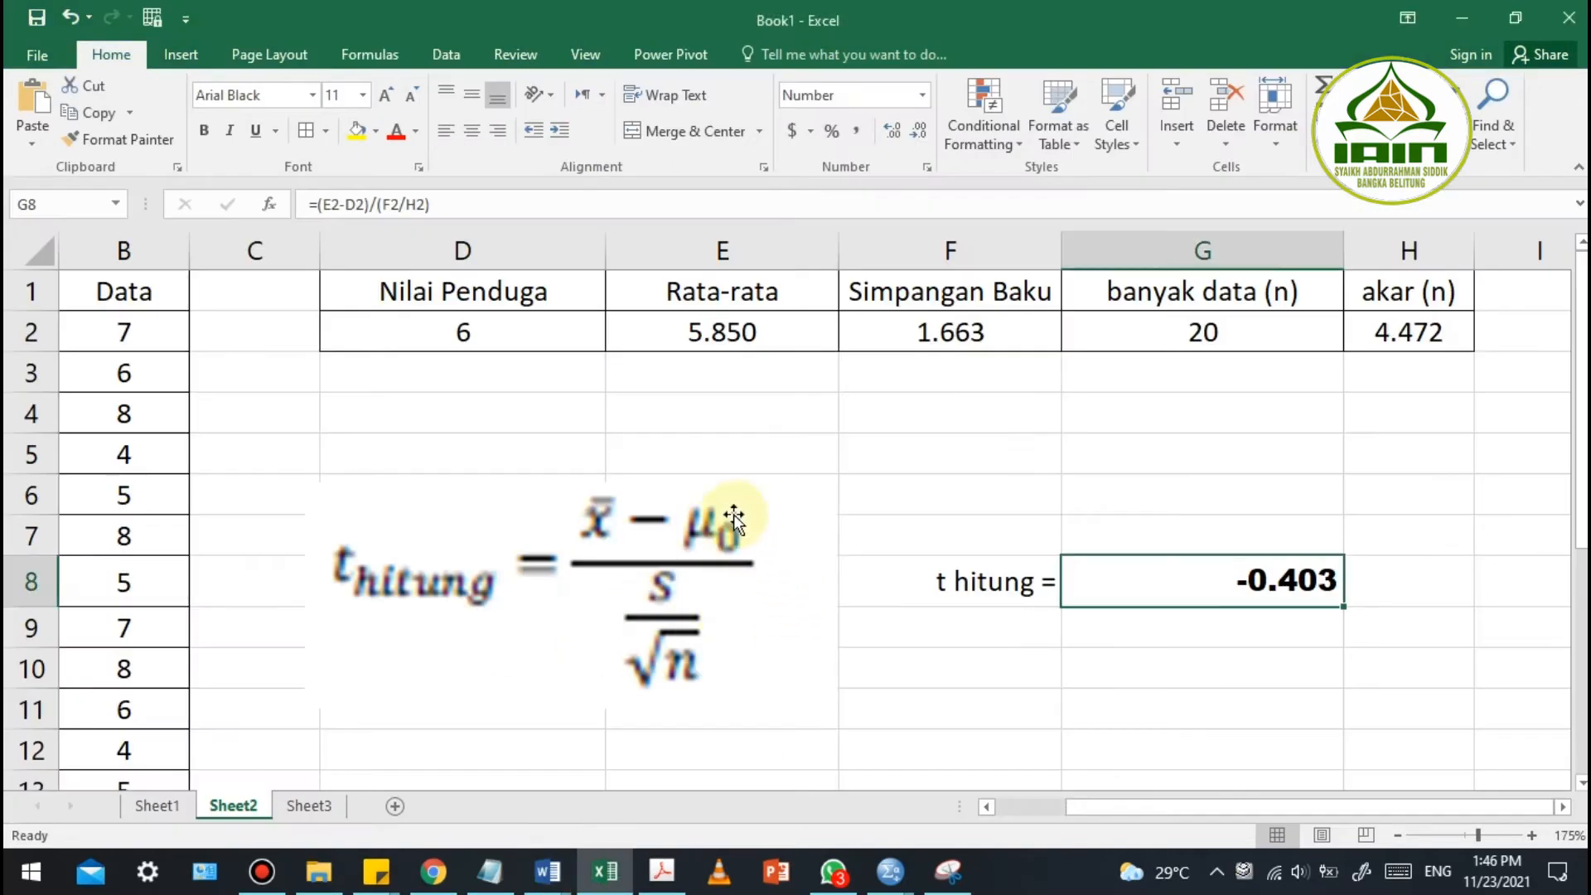
pyautogui.click(721, 330)
pyautogui.hotkey('alt', 'Tab')
pyautogui.write('5.85')
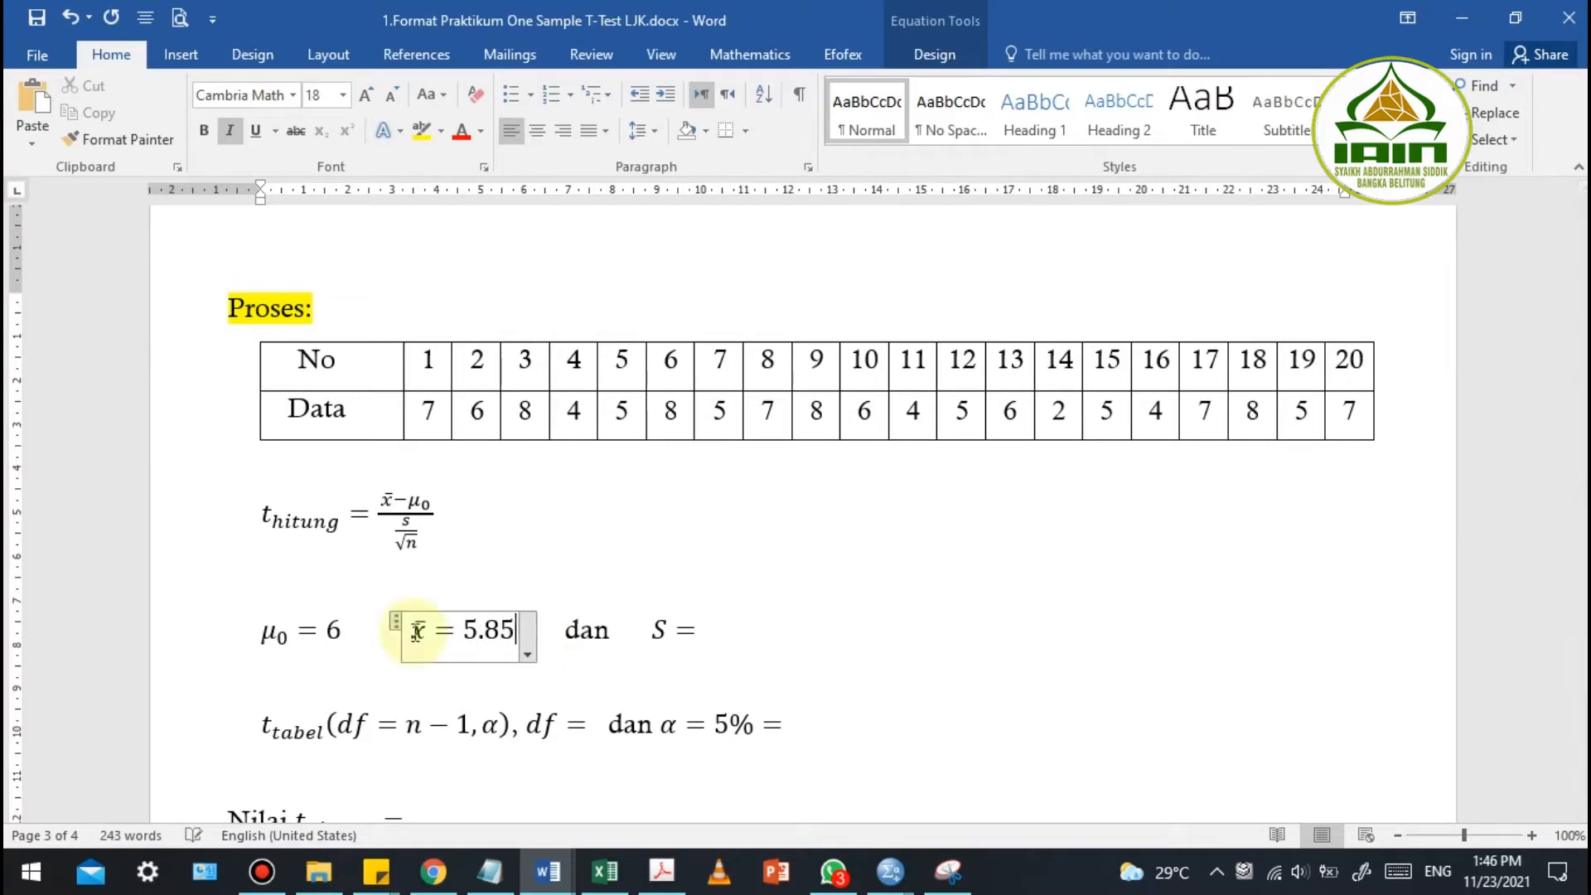
# Look up the Simpangan Baku in the Excel sheet and enter 1.663 as the S value in the Word document
pyautogui.click(693, 632)
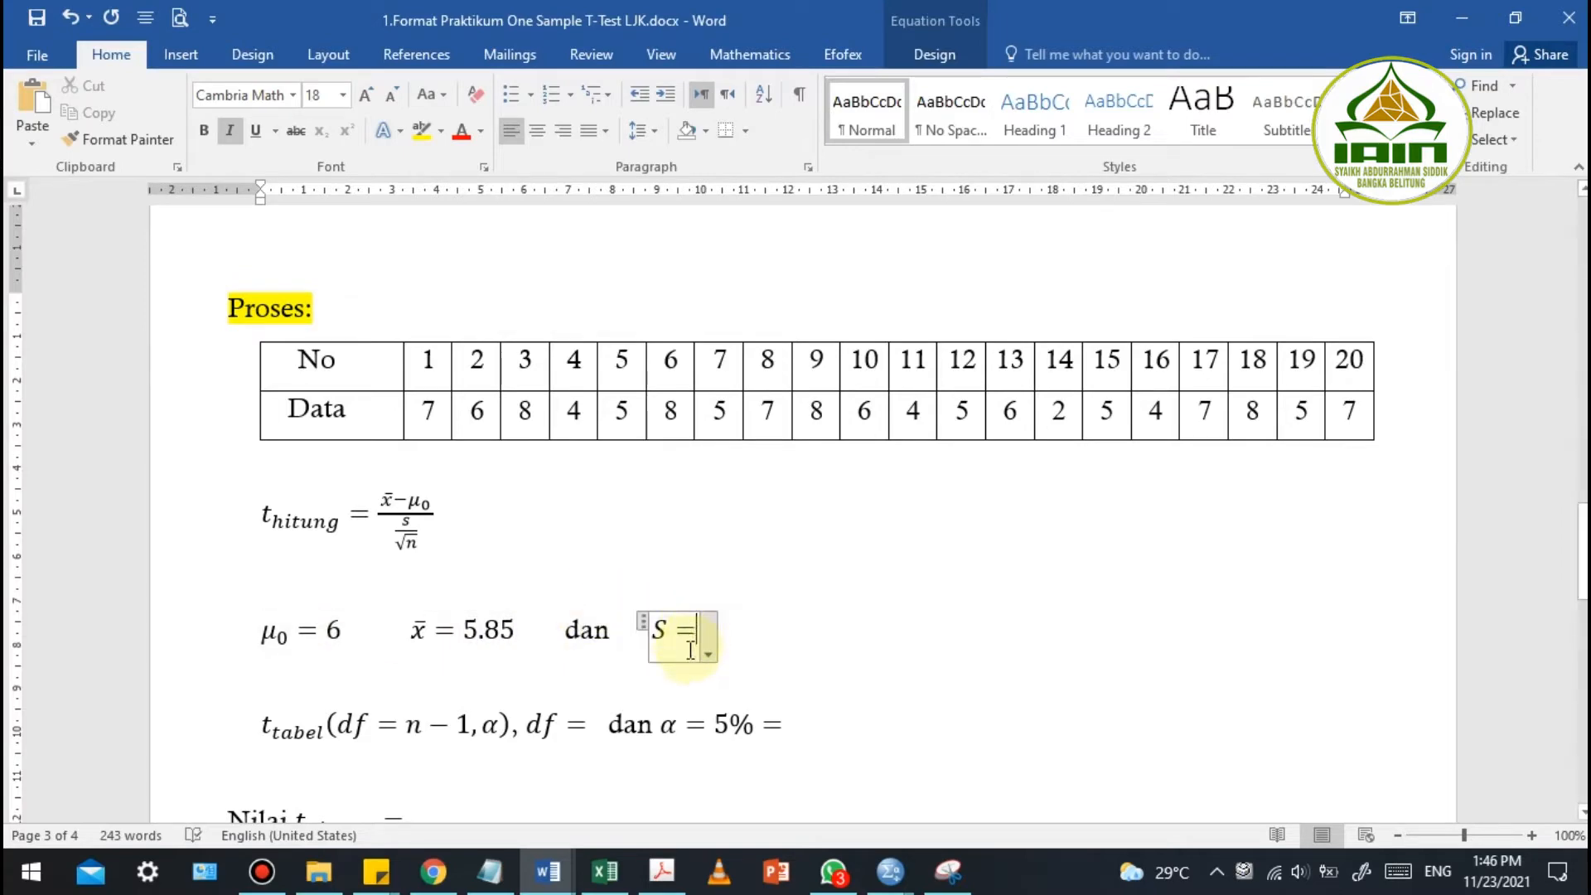
pyautogui.hotkey('alt', 'Tab')
pyautogui.click(959, 337)
pyautogui.hotkey('alt', 'Tab')
pyautogui.write('1.663')
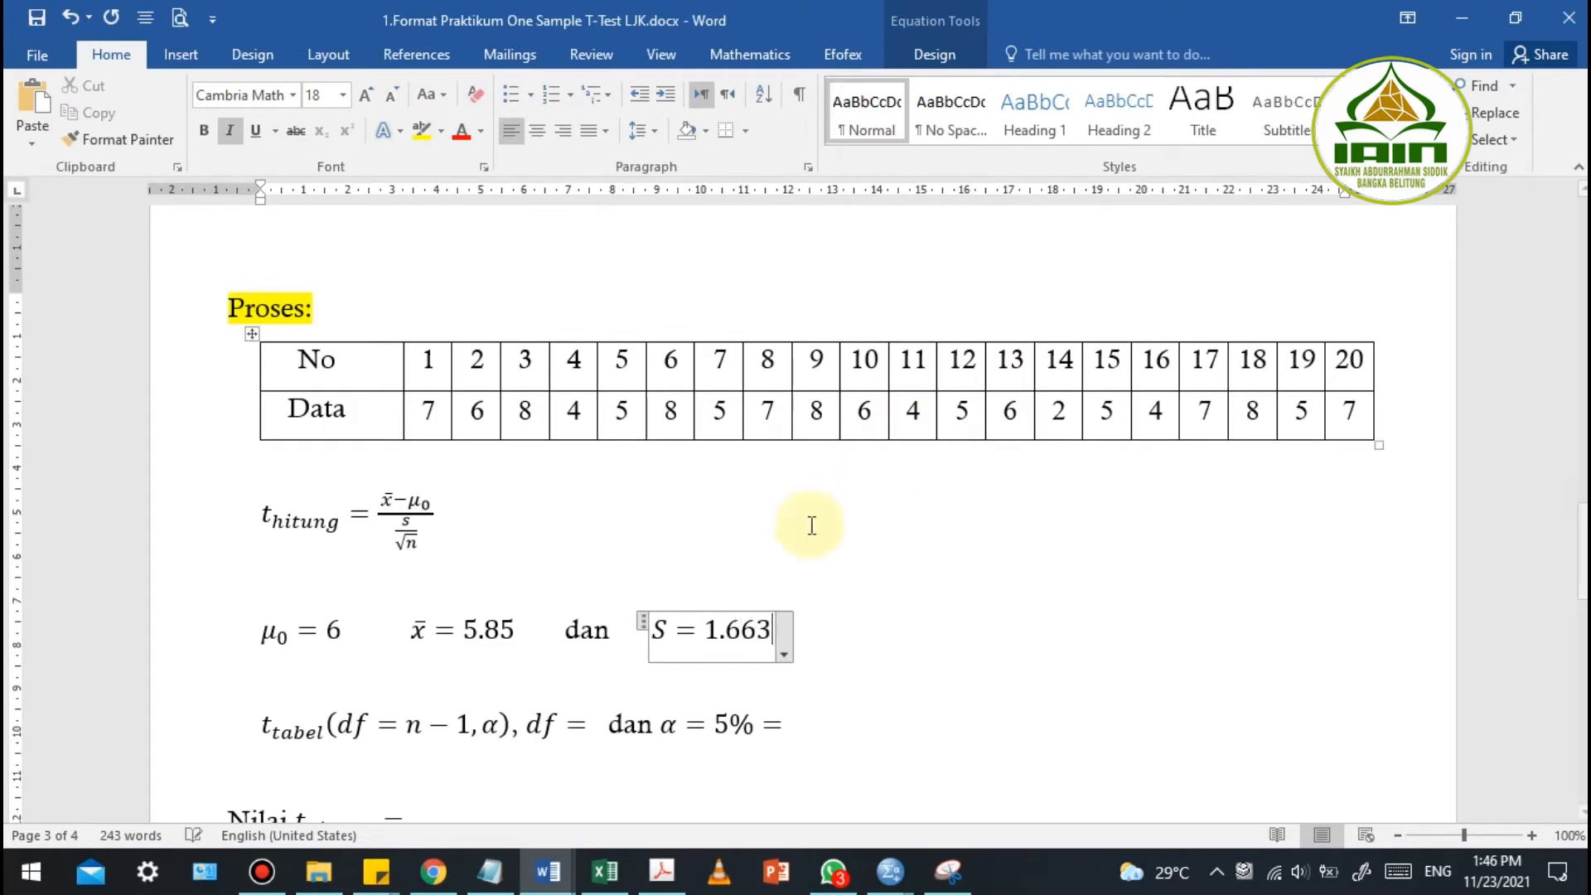
# Complete the t tabel formula line in the Word document with df = 19 and α = 5% = 0.05
pyautogui.click(531, 726)
pyautogui.scroll(-3, 527, 725)
pyautogui.click(380, 621)
pyautogui.click(368, 622)
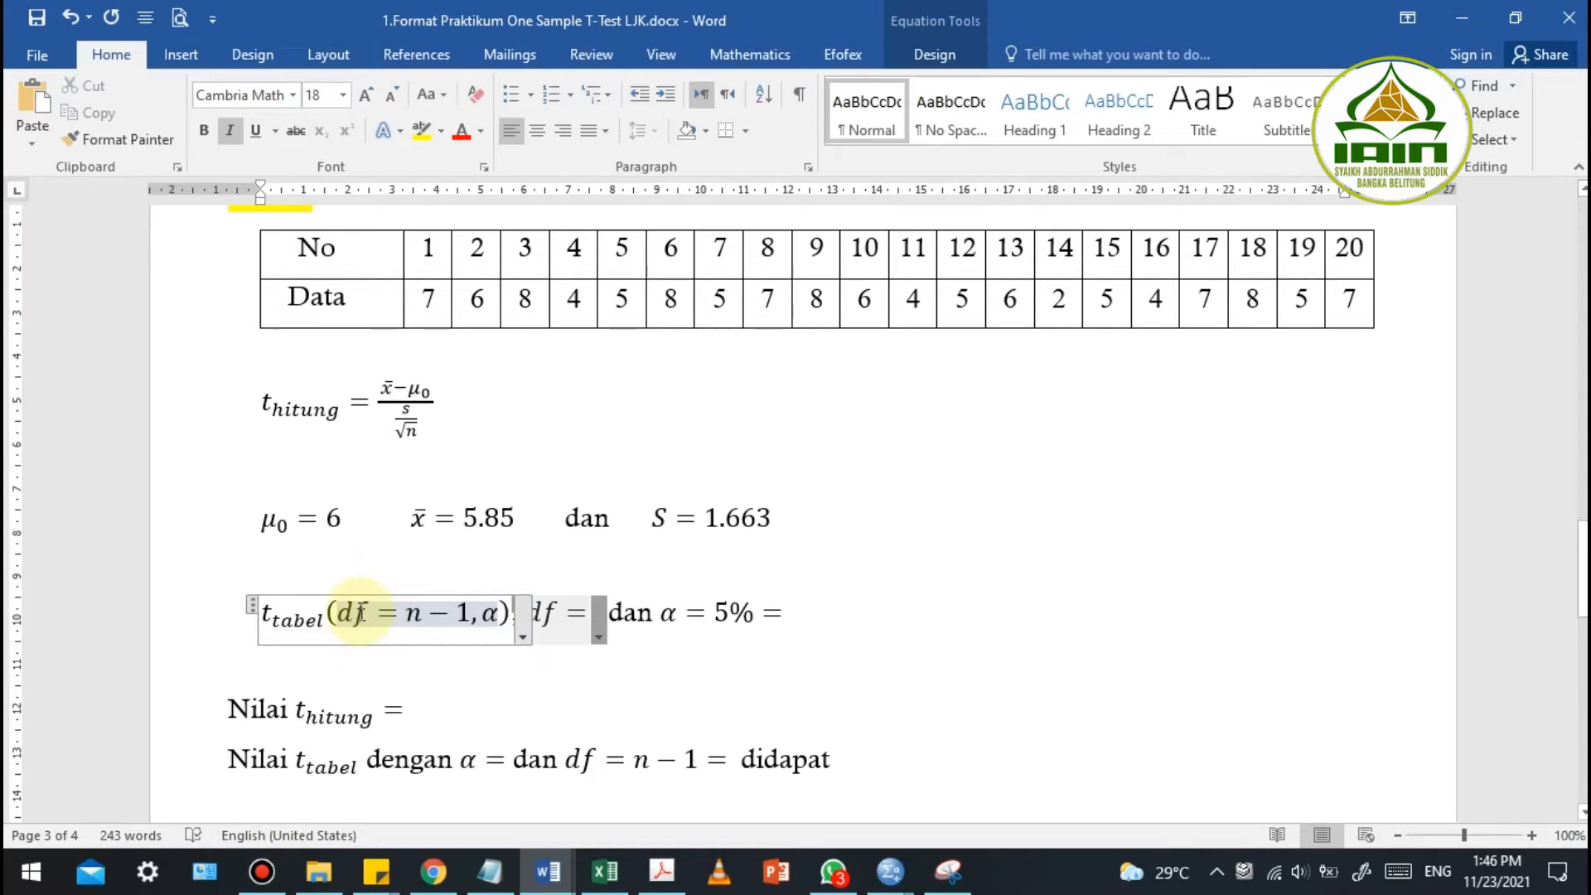
pyautogui.moveTo(344, 613); pyautogui.dragTo(483, 630)
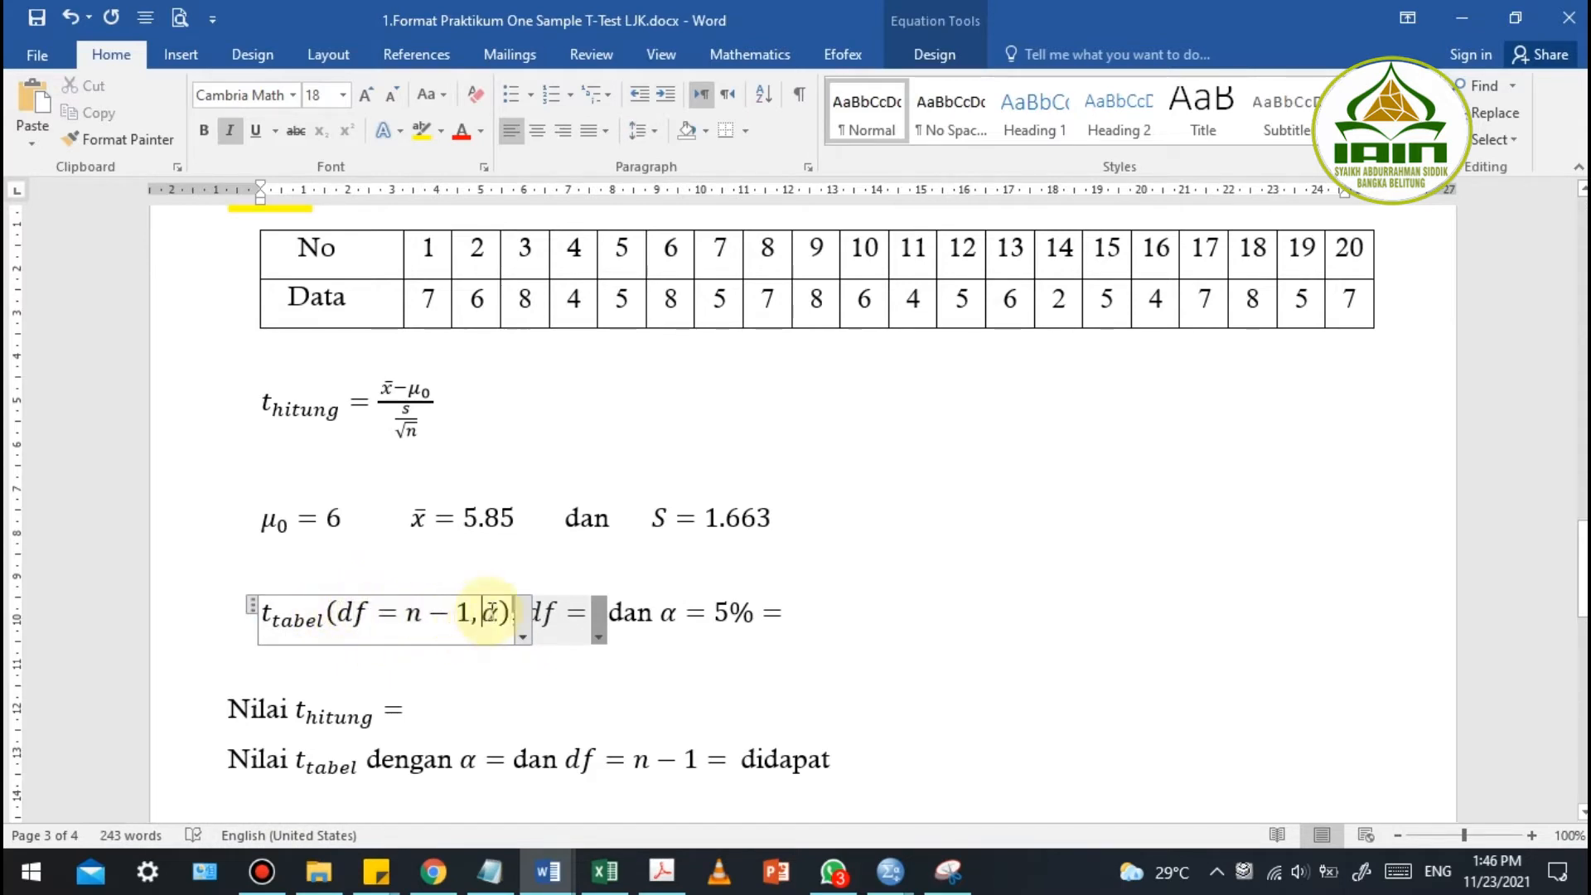
pyautogui.click(568, 664)
pyautogui.click(574, 626)
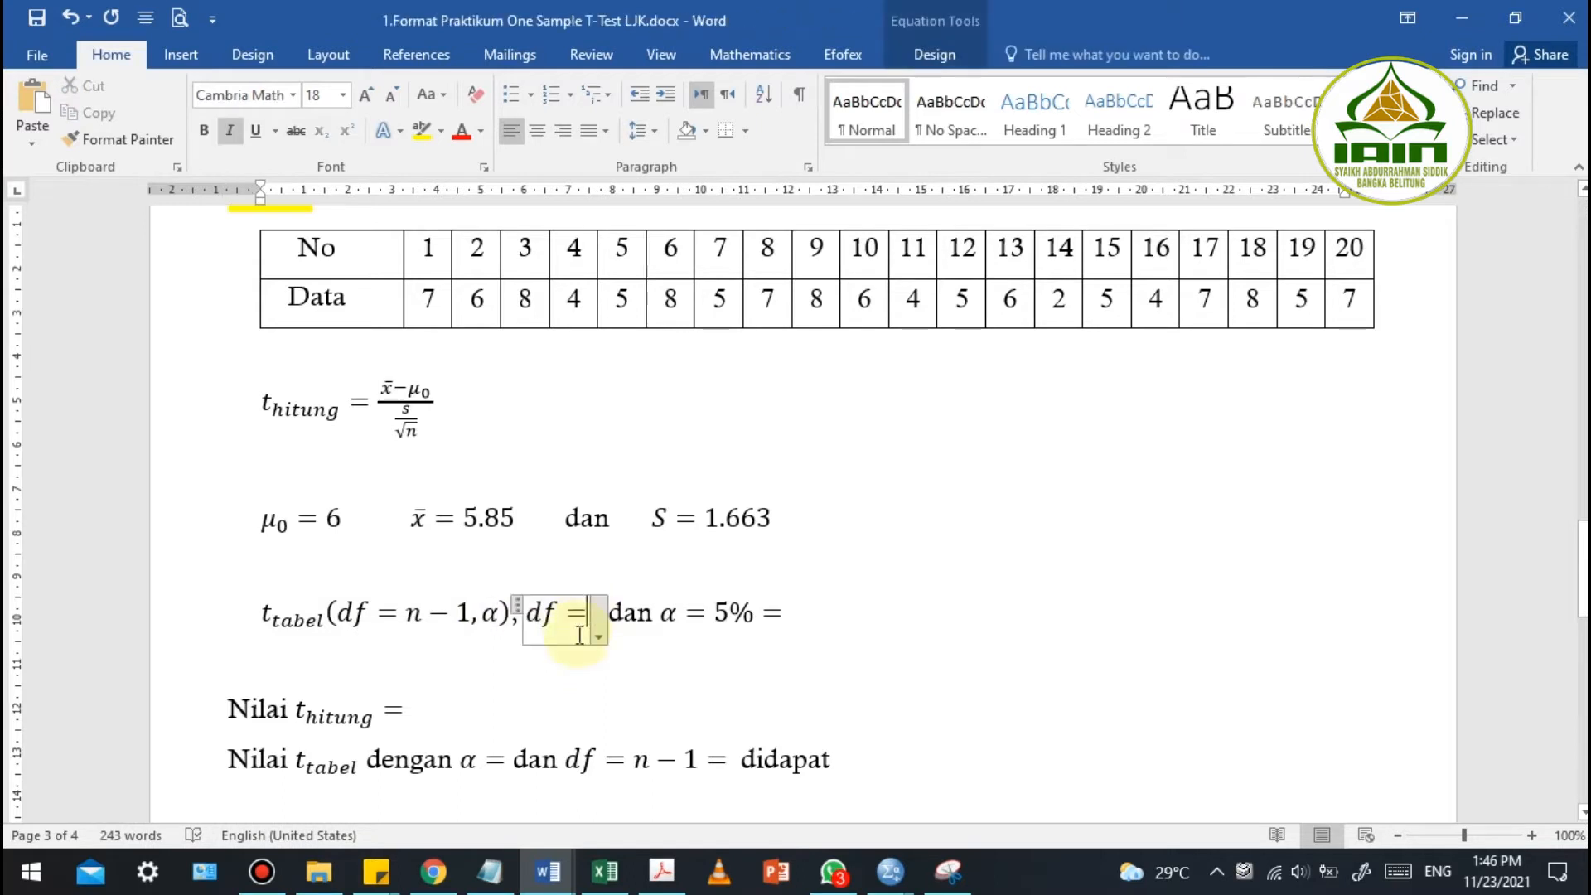
pyautogui.doubleClick(1349, 247)
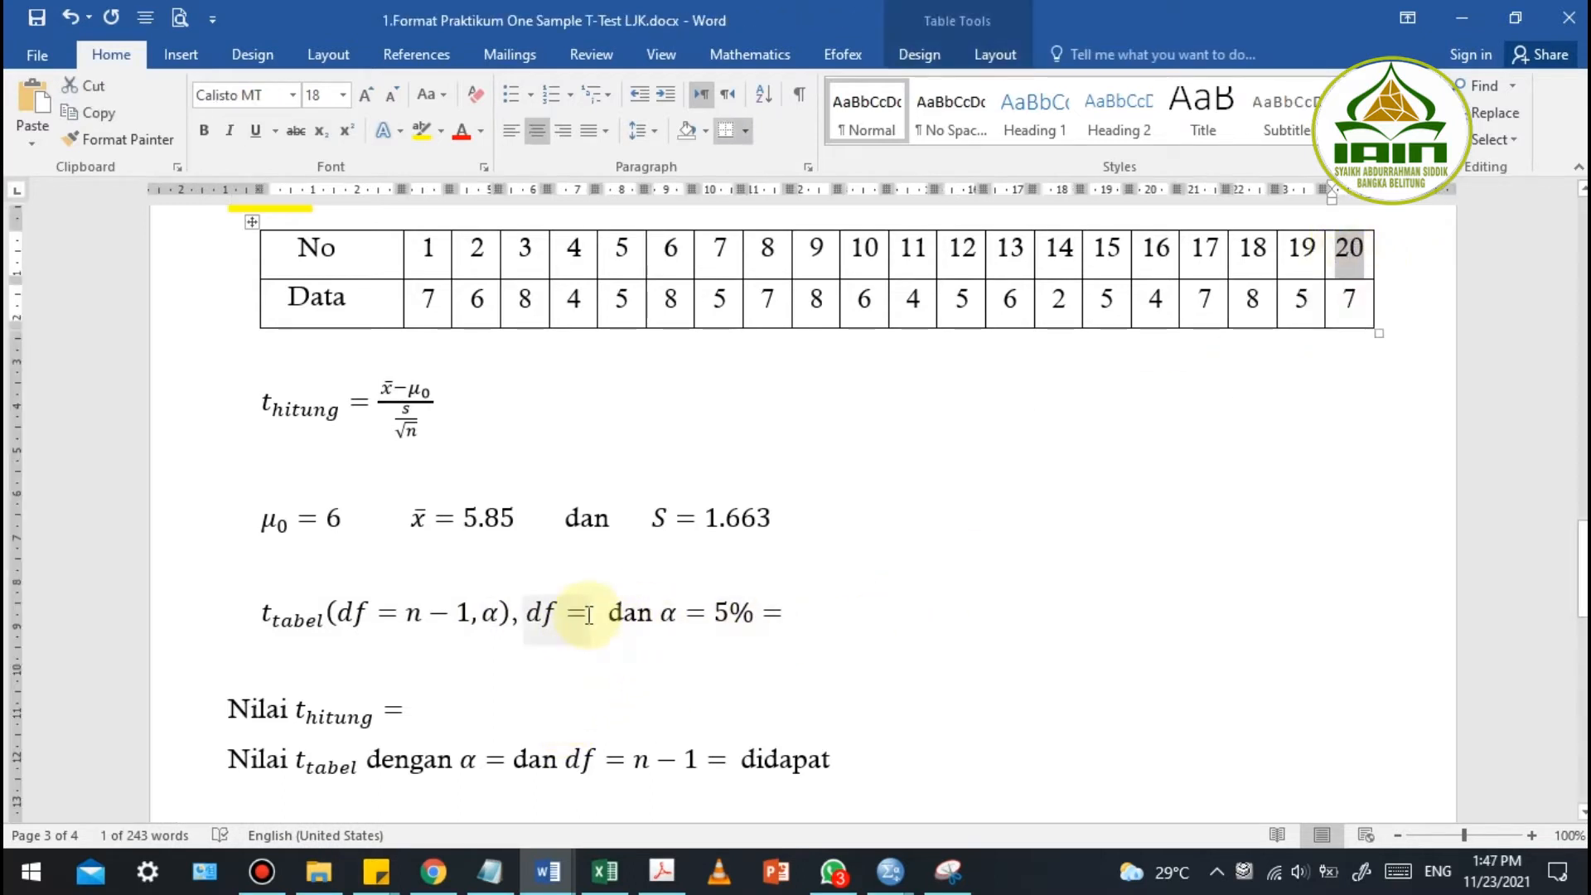
pyautogui.click(586, 613)
pyautogui.write('19')
pyautogui.click(819, 618)
pyautogui.write('0.05')
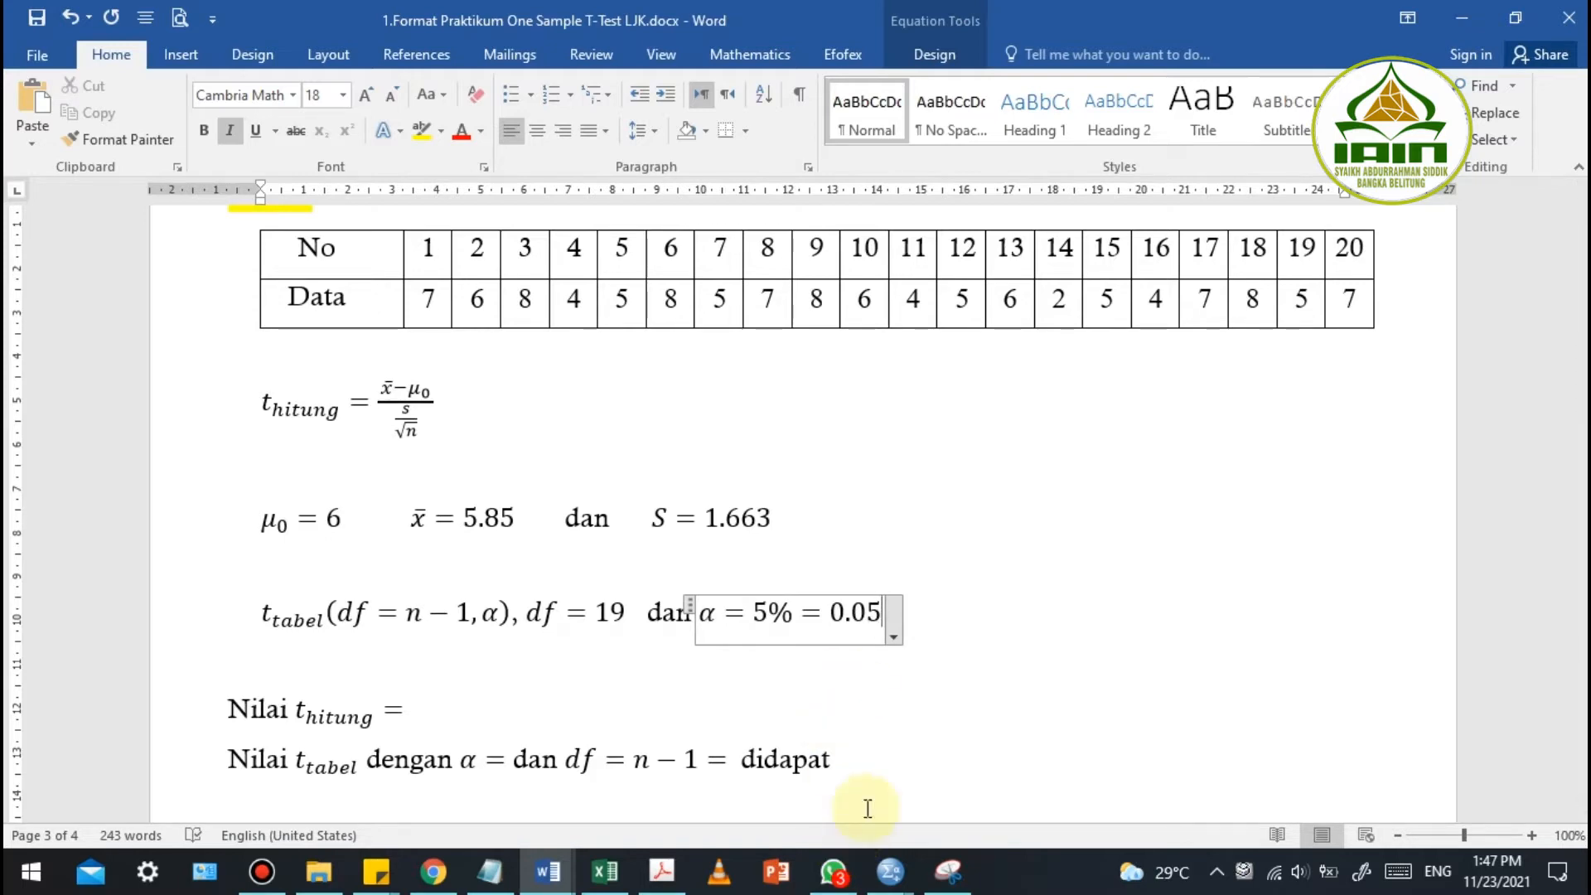
# Look up t hitung in the Excel sheet and enter −0.403 on the "Nilai t hitung" line in Word
pyautogui.click(668, 674)
pyautogui.click(402, 710)
pyautogui.click(604, 872)
pyautogui.click(1303, 583)
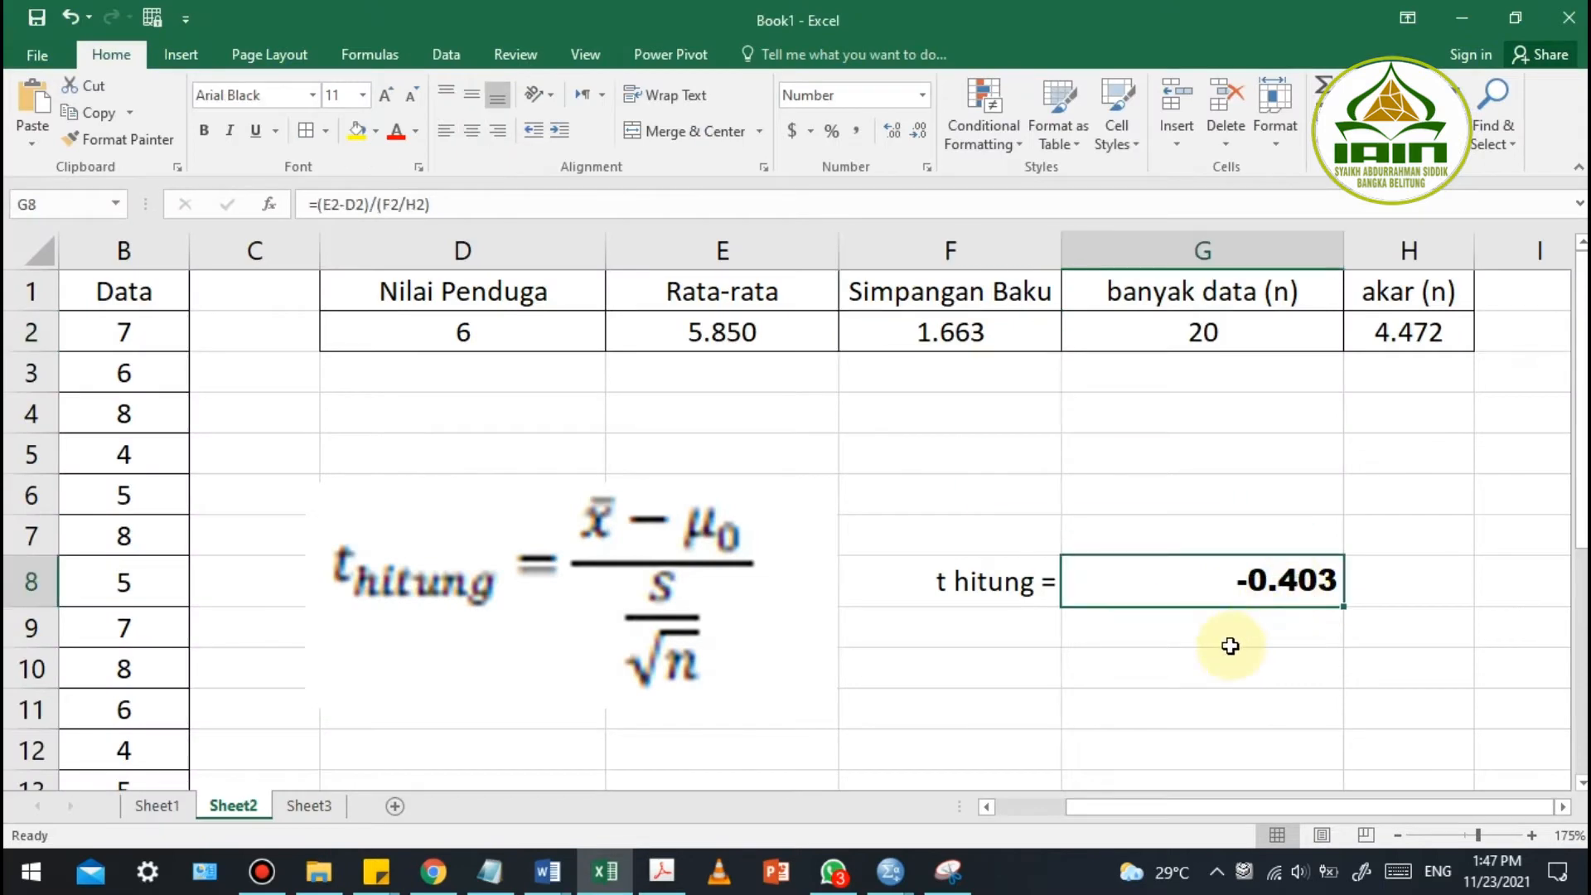
pyautogui.hotkey('alt', 'Tab')
pyautogui.write('-0')
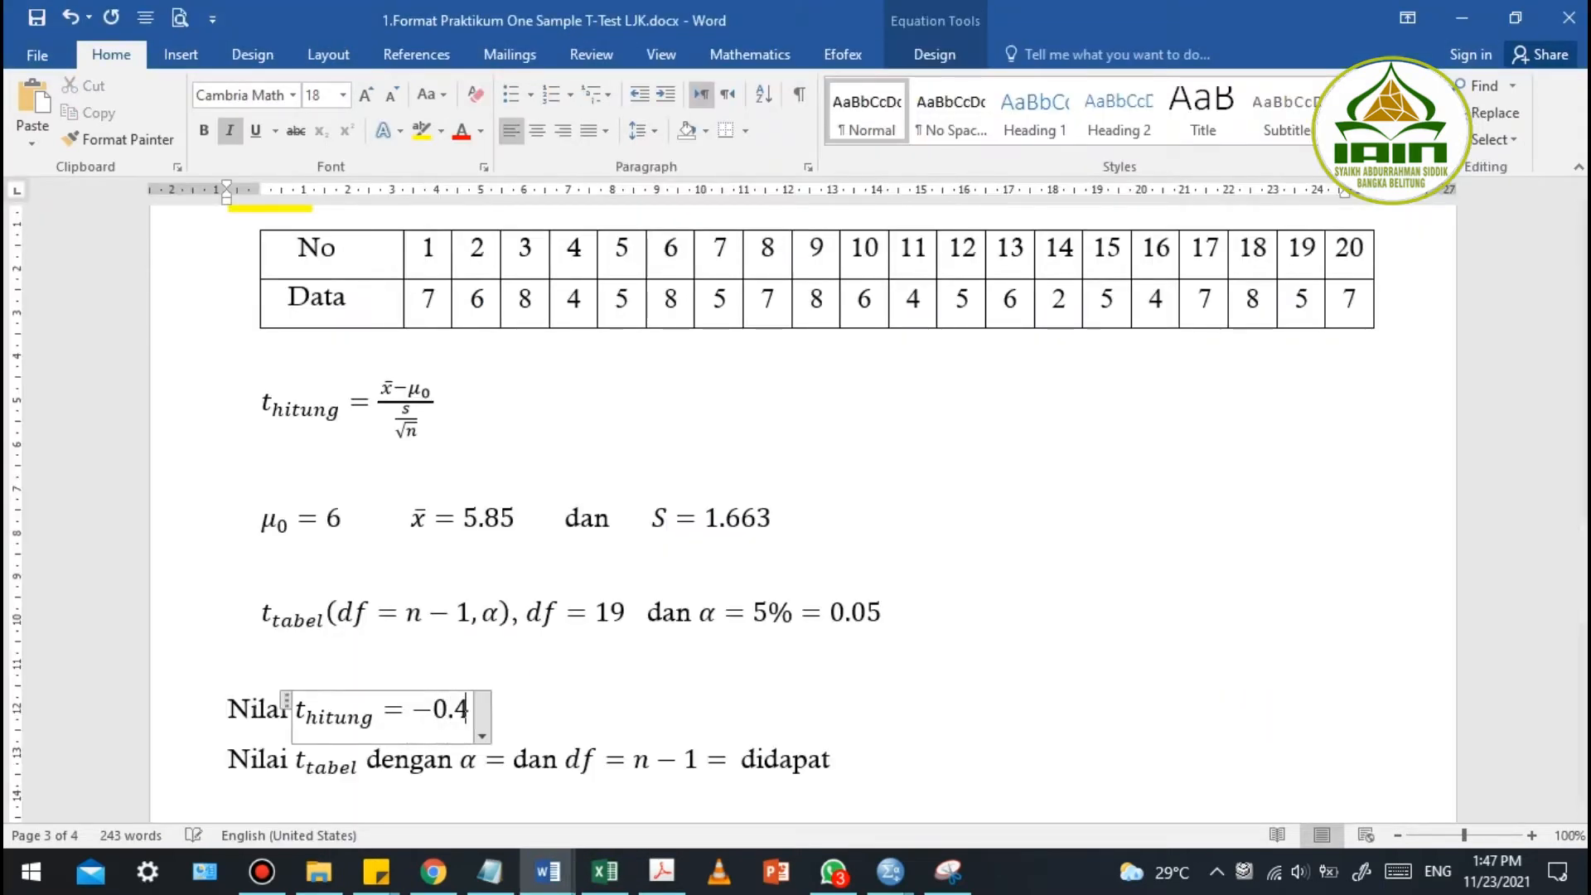
pyautogui.hotkey('alt', 'Tab')
pyautogui.hotkey('alt', 'Tab')
pyautogui.click(850, 675)
# Fill in α = 0.05 and df = n − 1 = 19 on the "Nilai t tabel" line
pyautogui.moveTo(297, 760); pyautogui.dragTo(507, 759)
pyautogui.write('0.05')
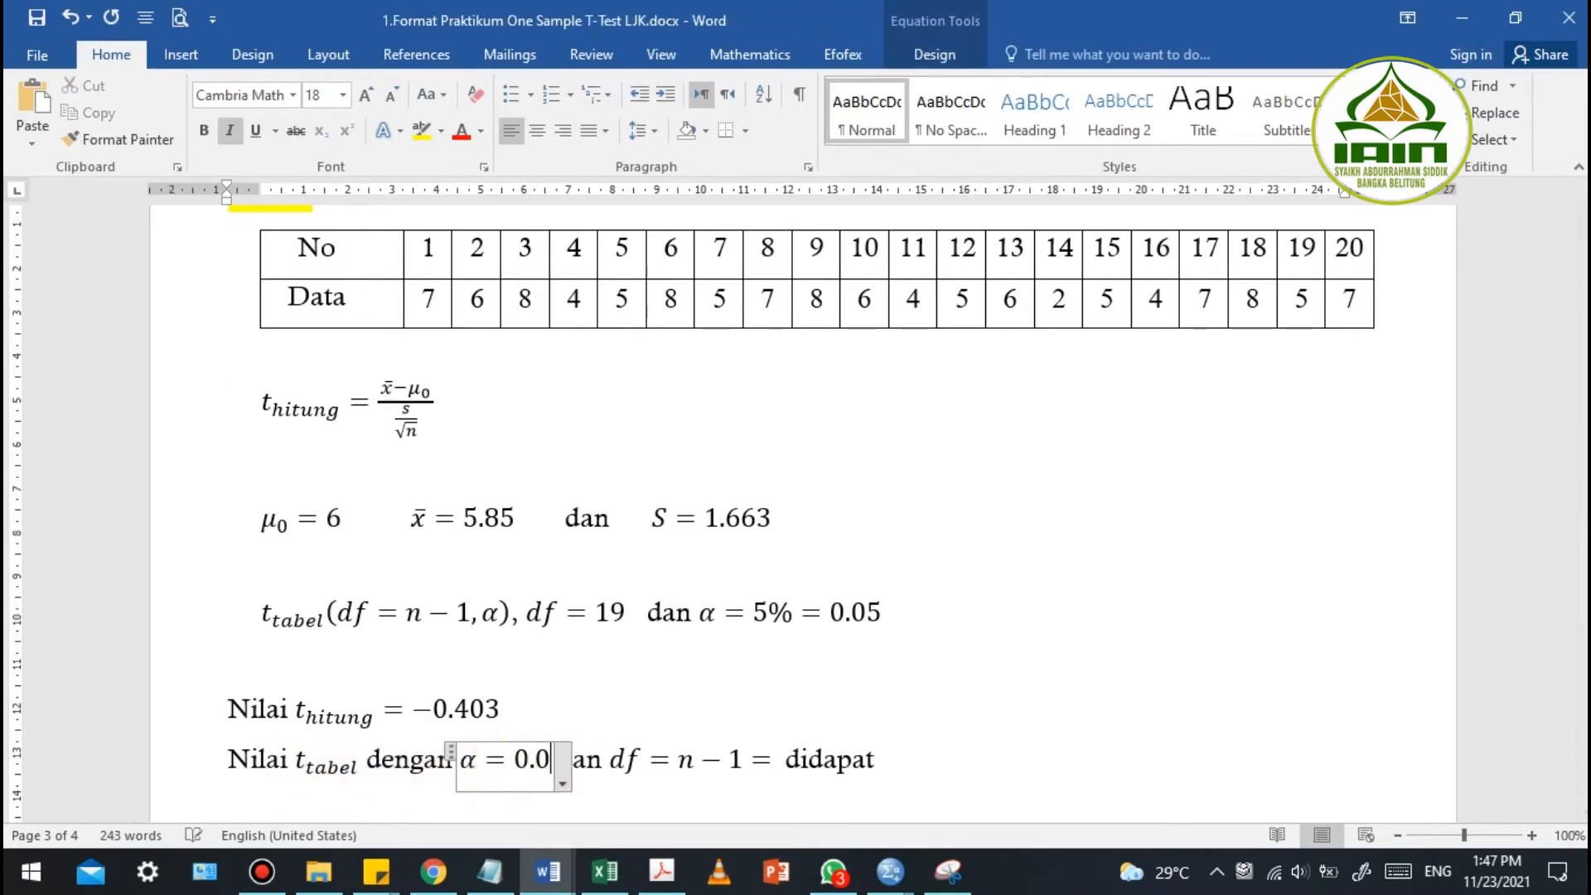
pyautogui.click(790, 761)
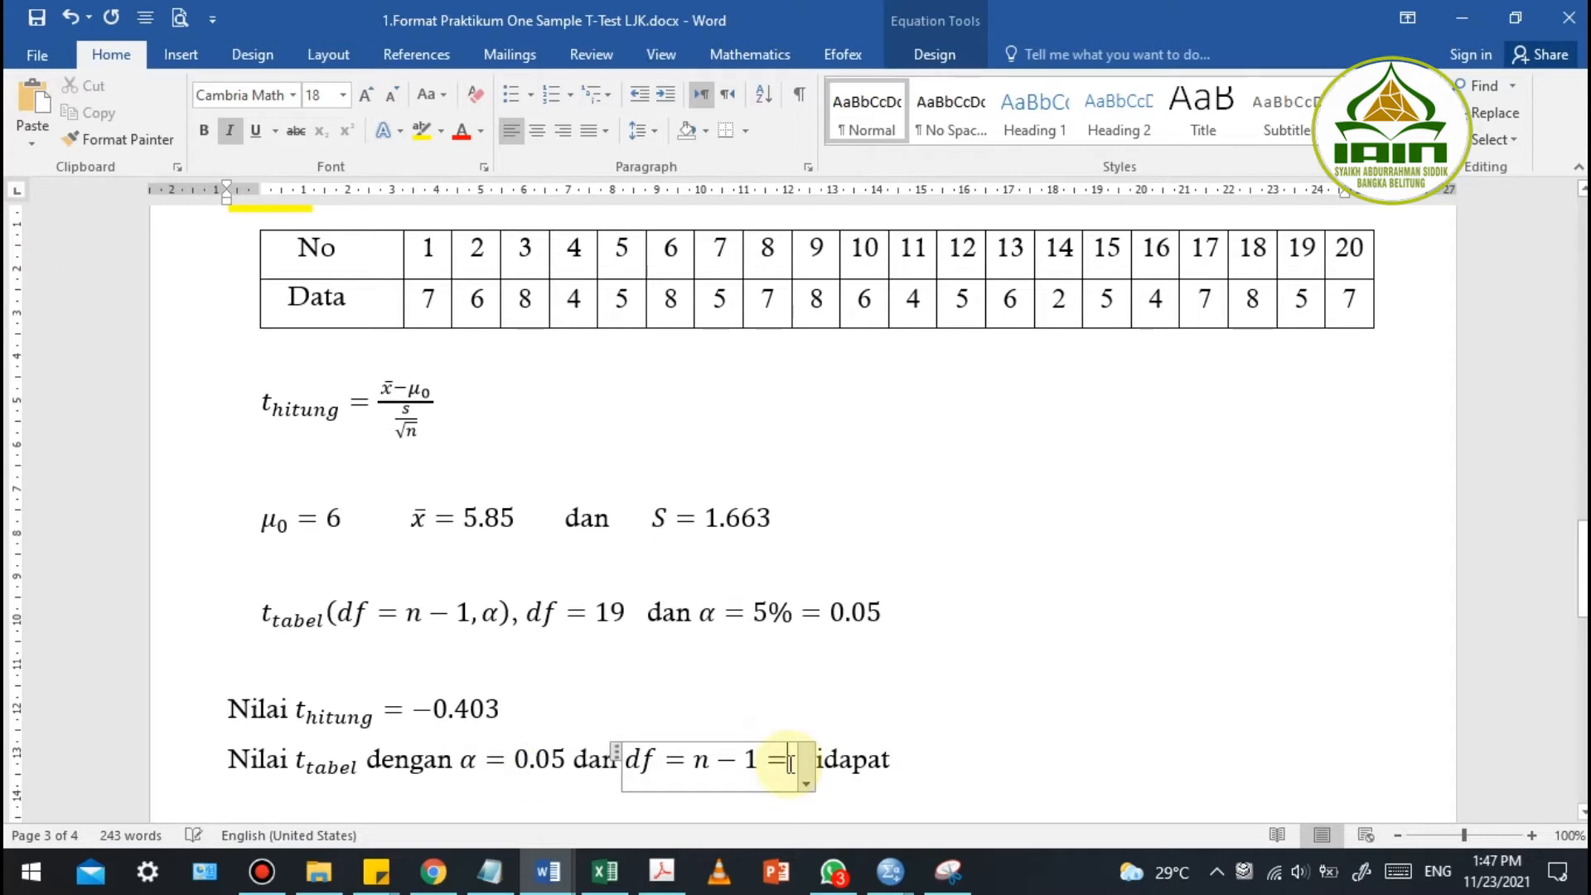
pyautogui.write('19')
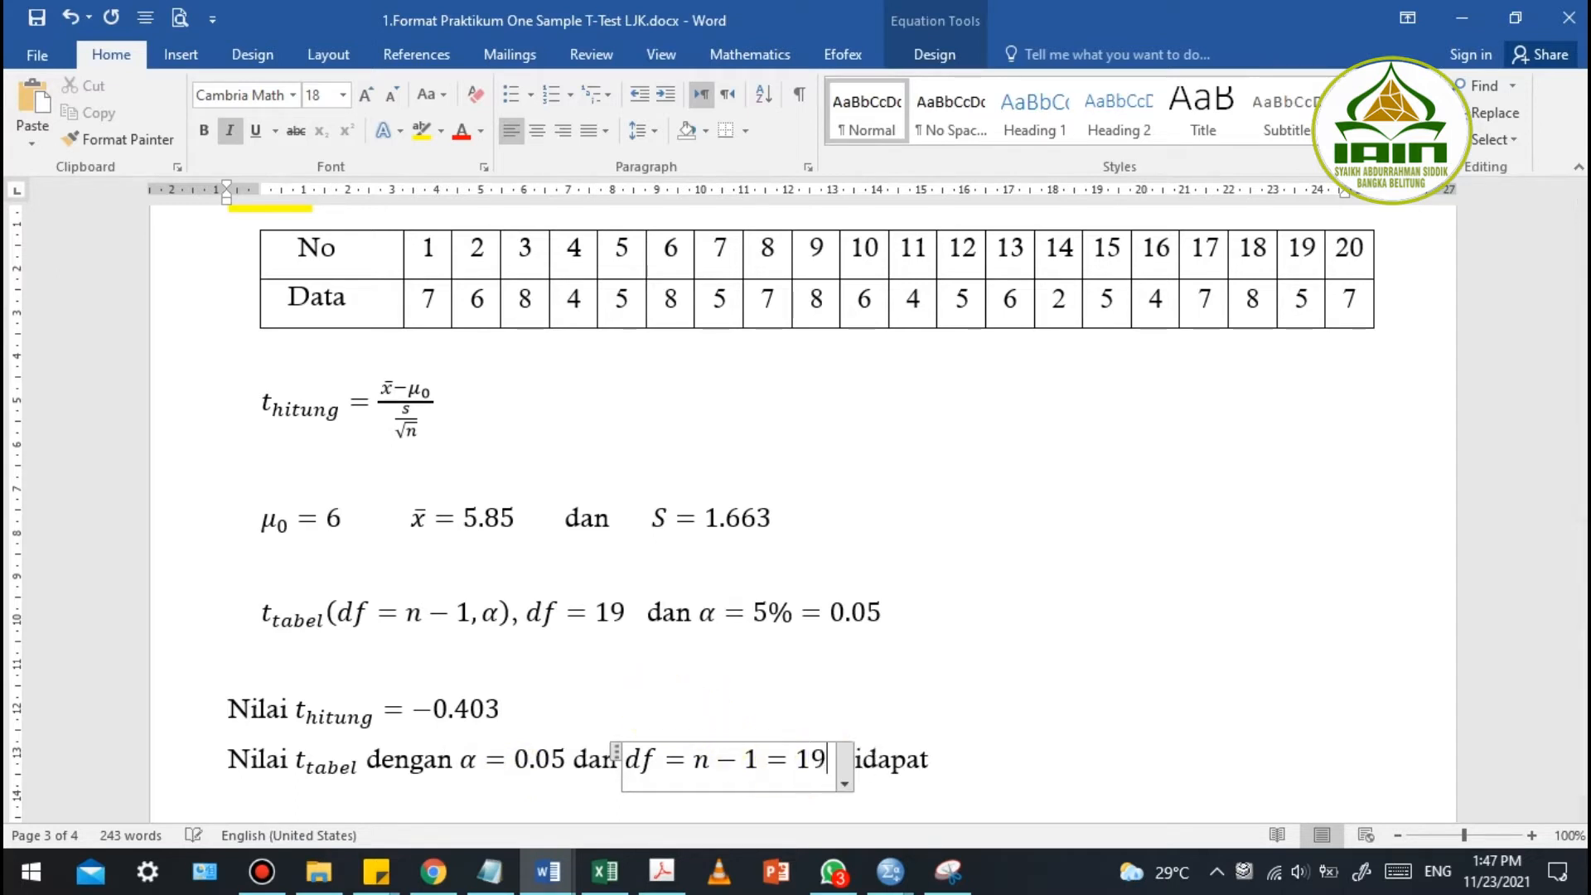
pyautogui.click(502, 722)
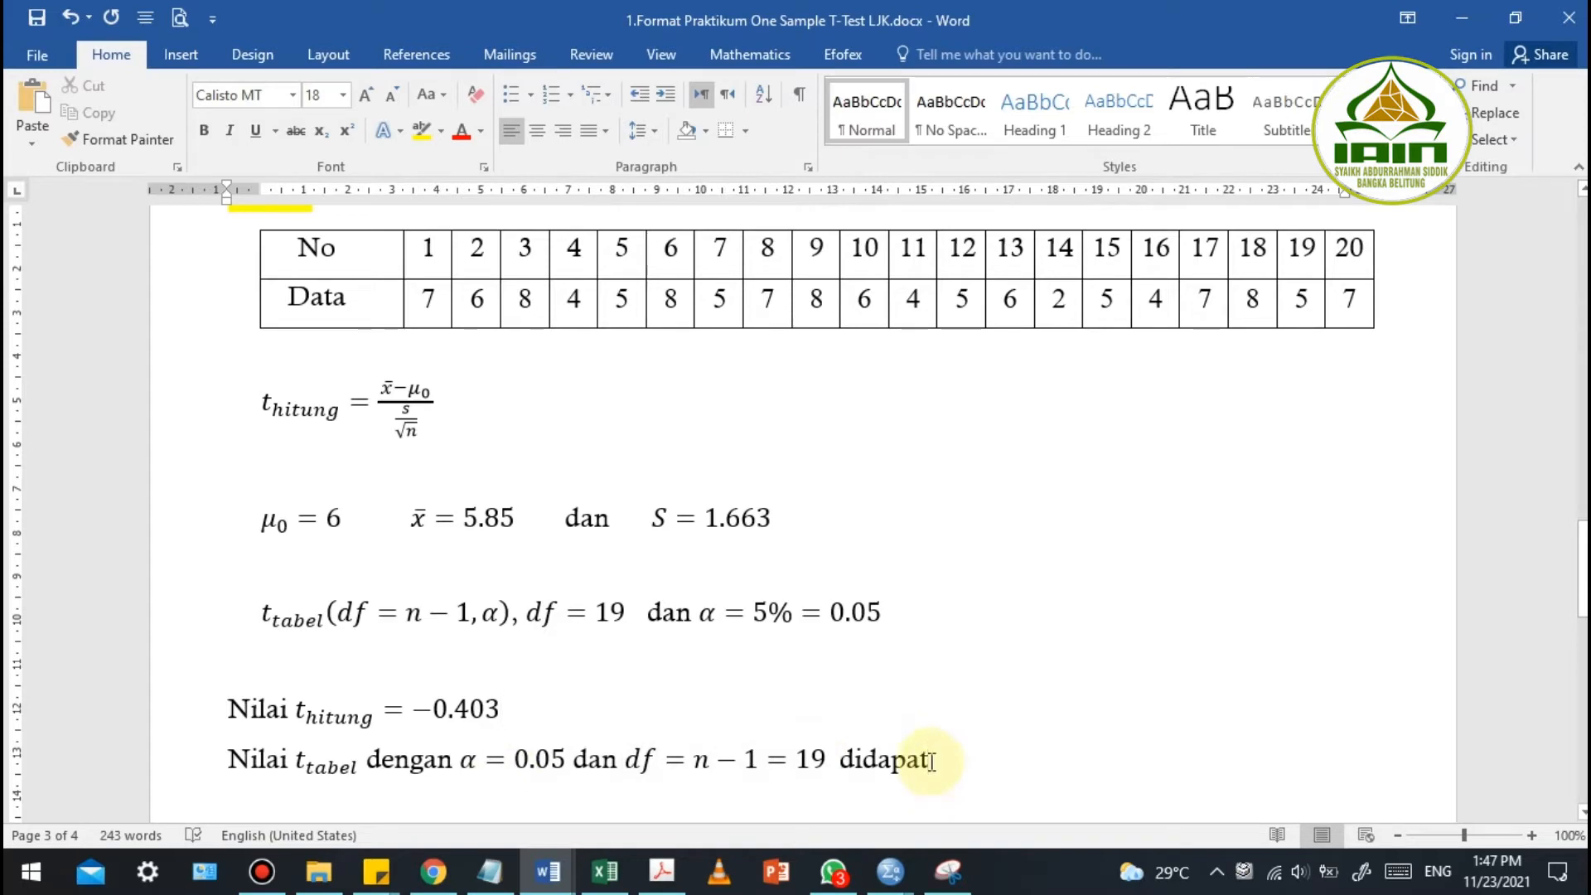
# Switch to the Modul Pertemuan 10 PDF and locate the 0,05 one-tail column in its t table
pyautogui.hotkey('alt', 'Tab')
pyautogui.press('Tab')
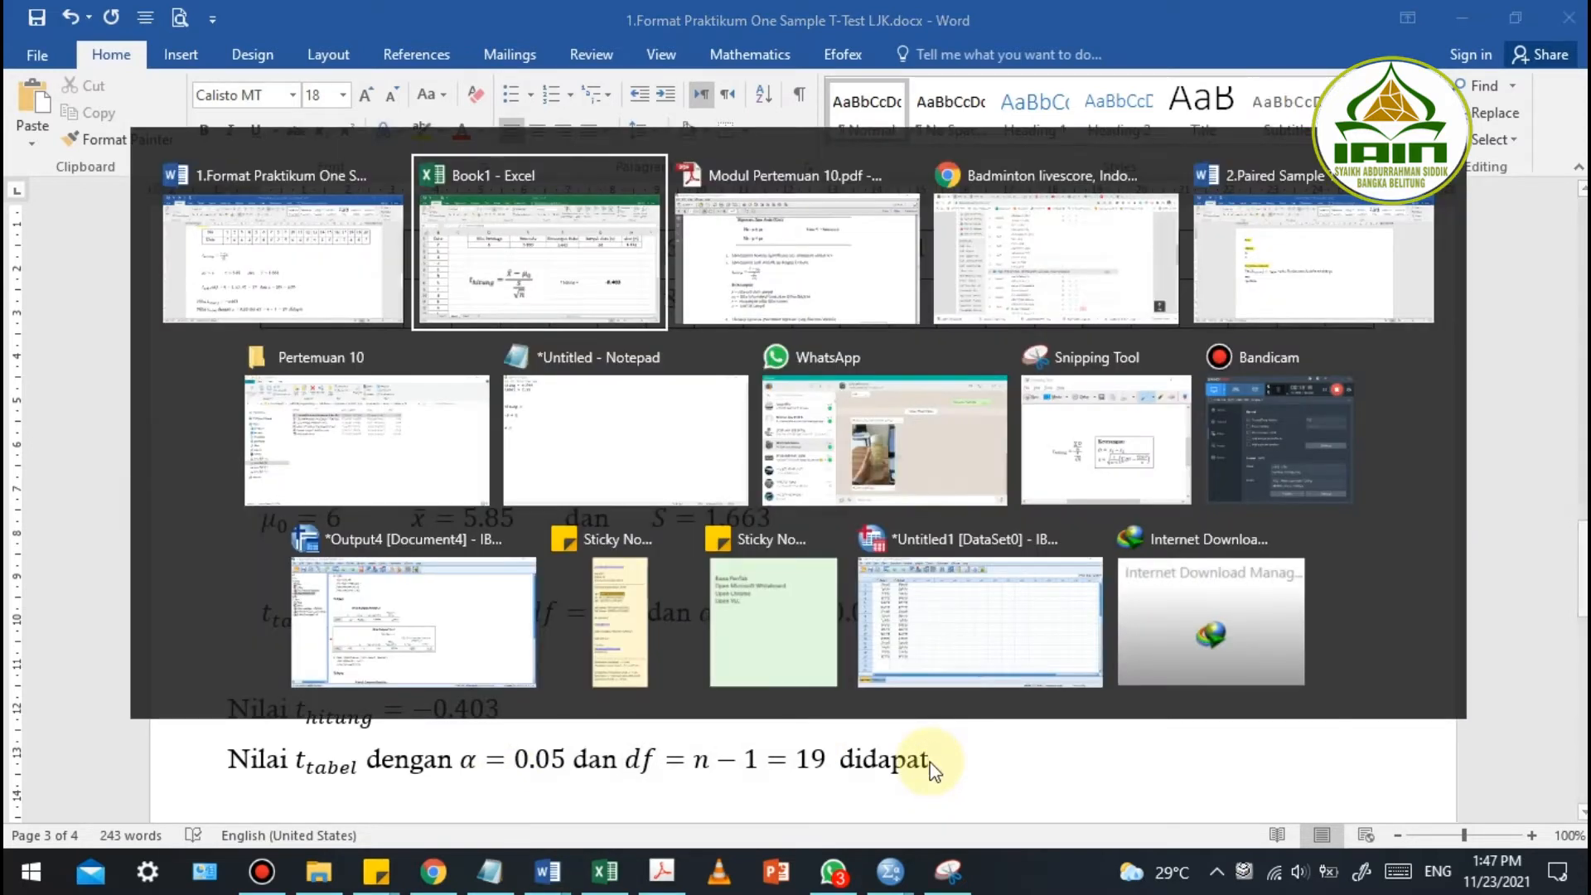
pyautogui.scroll(5, 848, 603)
pyautogui.scroll(6, 848, 604)
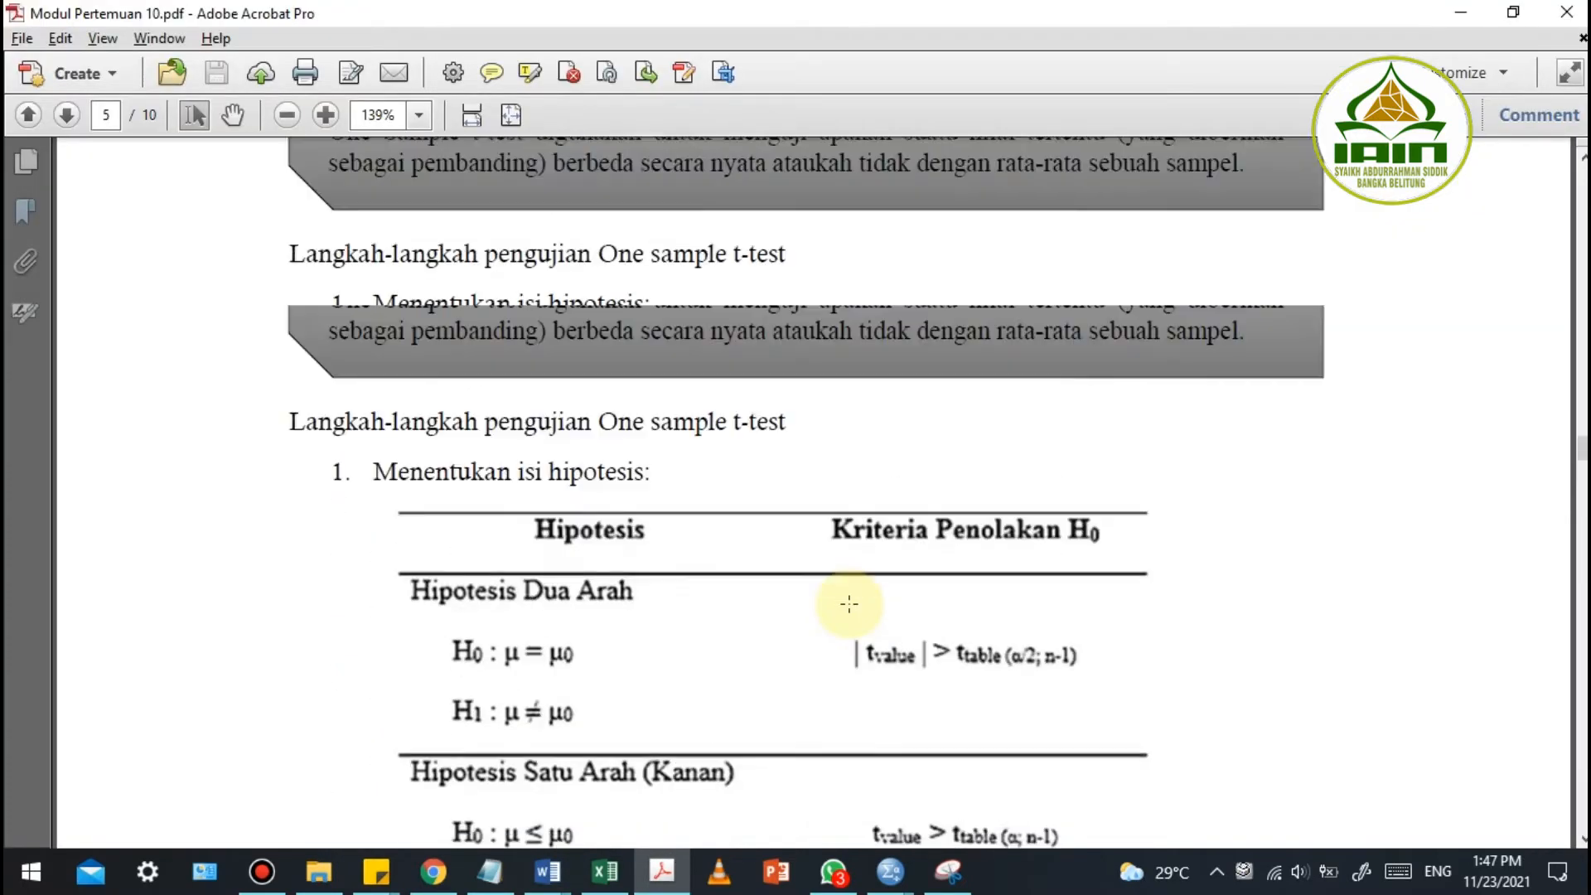
pyautogui.scroll(-12, 845, 605)
pyautogui.scroll(-15, 847, 615)
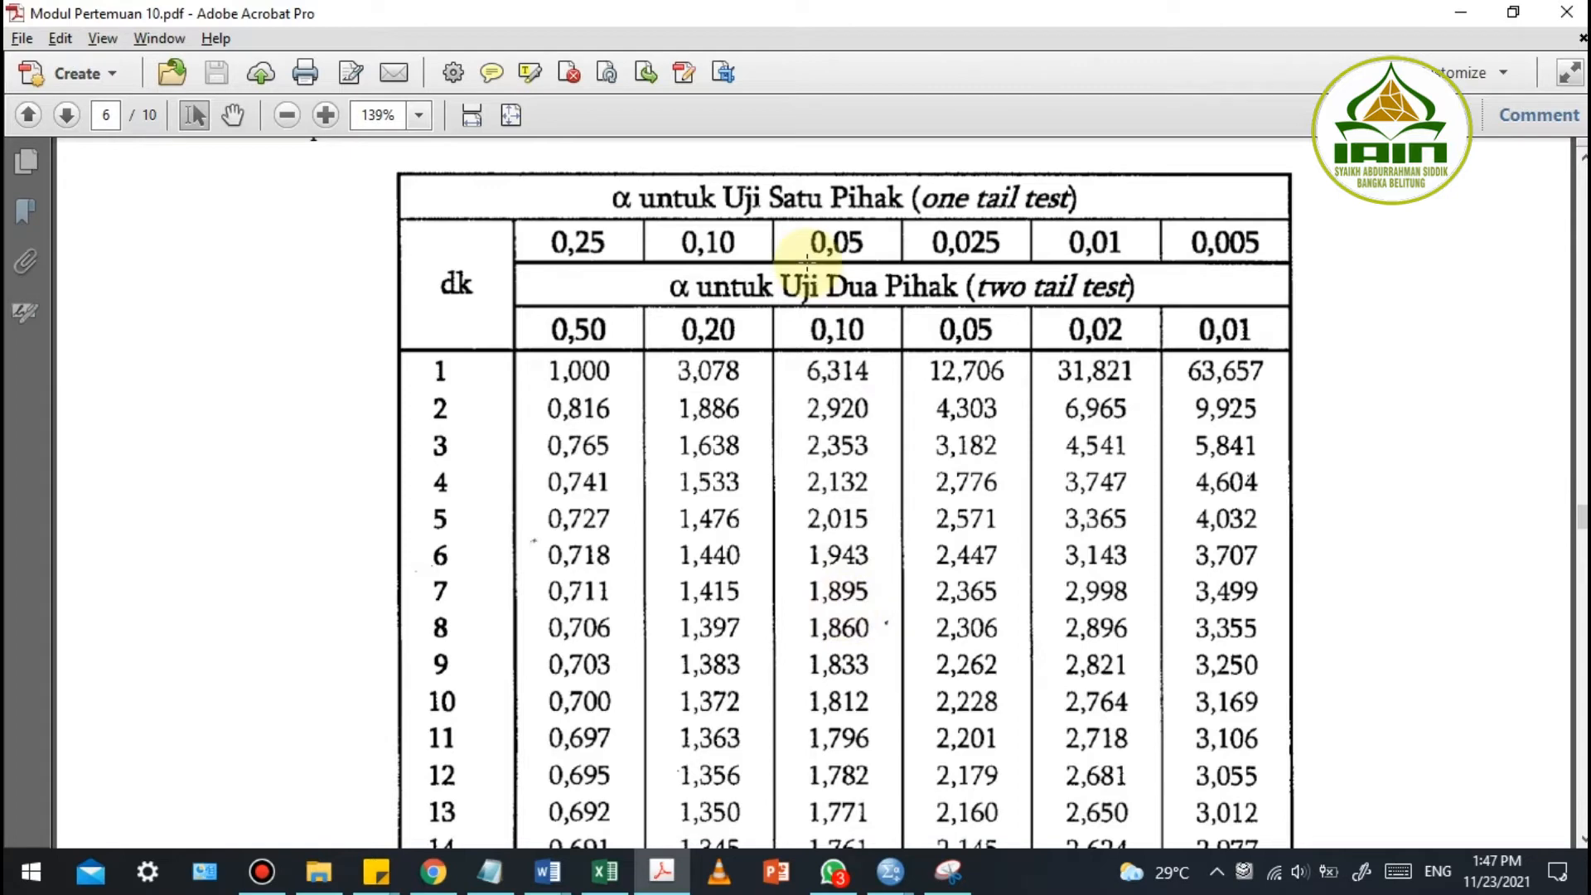
pyautogui.moveTo(614, 165); pyautogui.dragTo(1133, 304)
pyautogui.click(1146, 308)
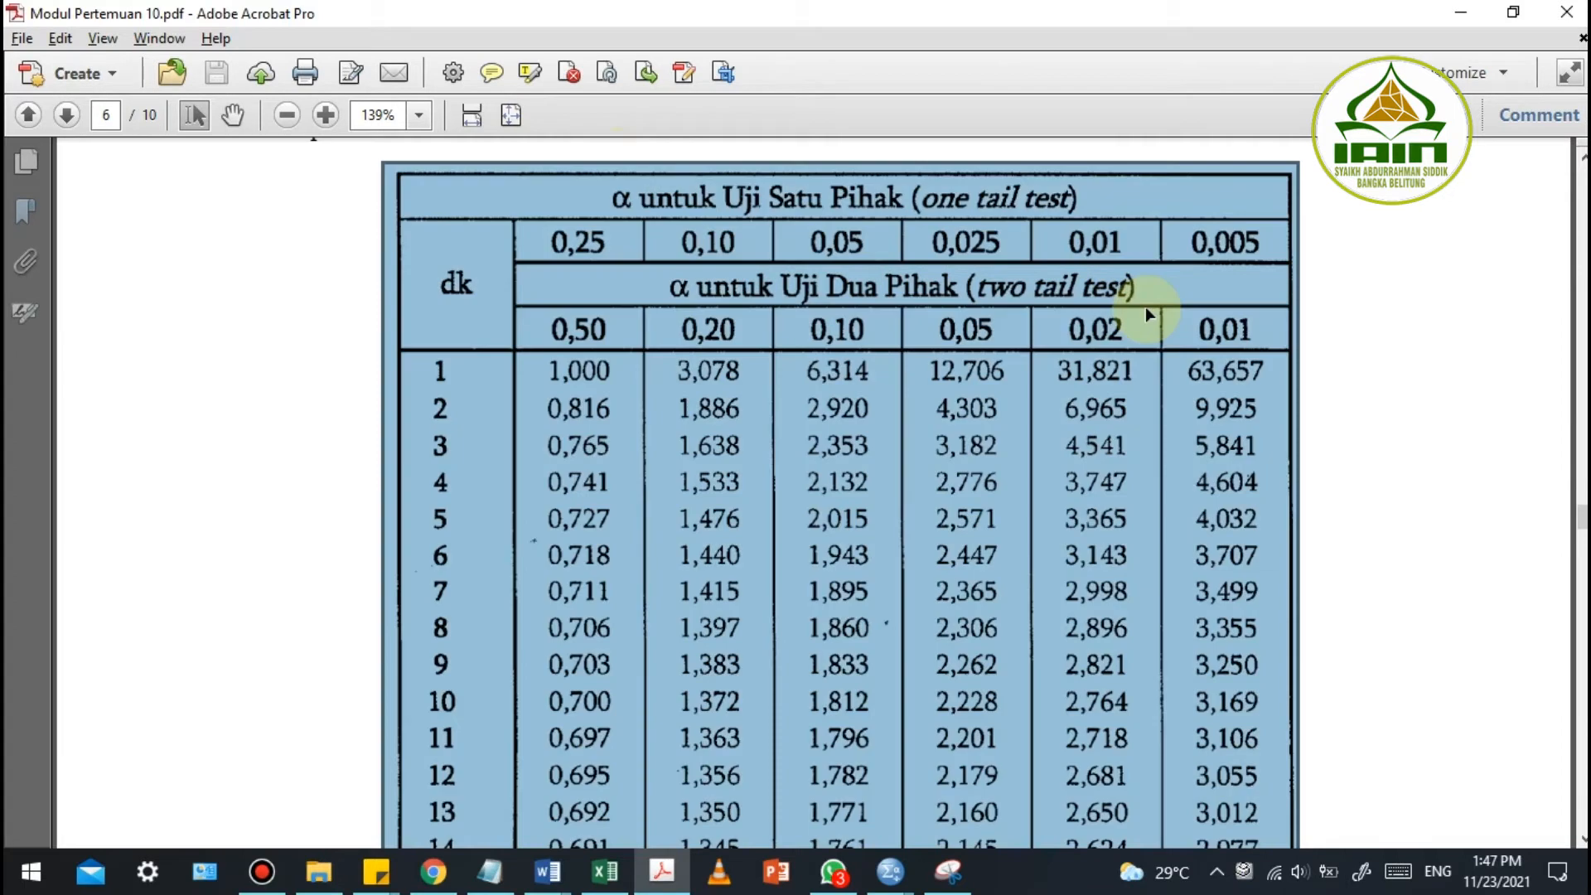
pyautogui.click(1146, 308)
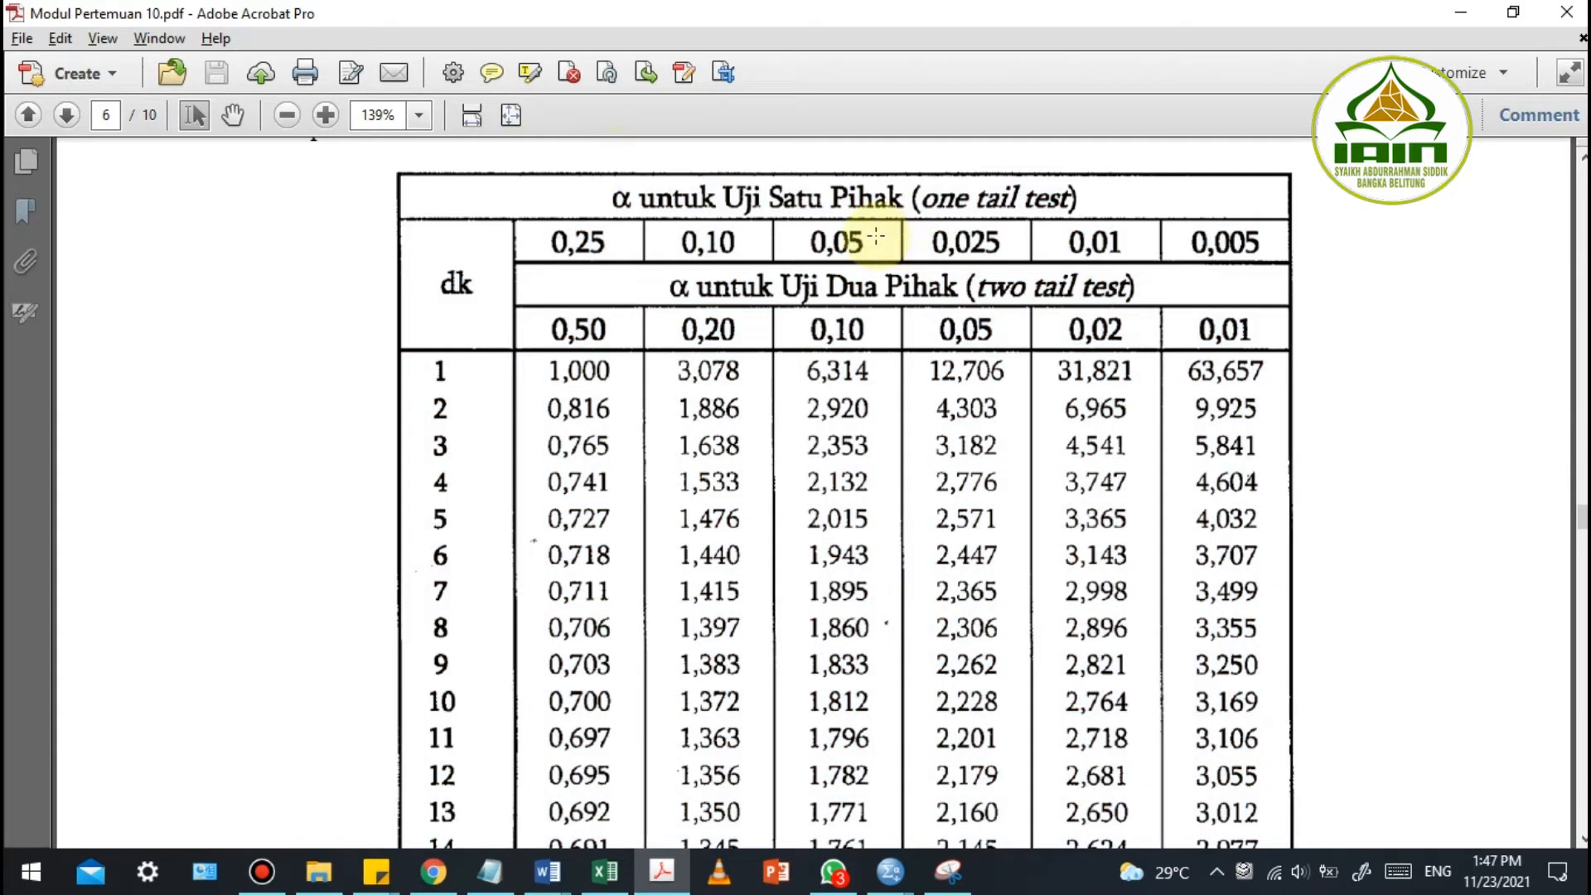
pyautogui.moveTo(779, 209); pyautogui.dragTo(897, 265)
# Check α and df in the Word document, and match α to the one-tail header of the PDF's t table
pyautogui.hotkey('alt', 'Tab')
pyautogui.moveTo(515, 759); pyautogui.dragTo(770, 758)
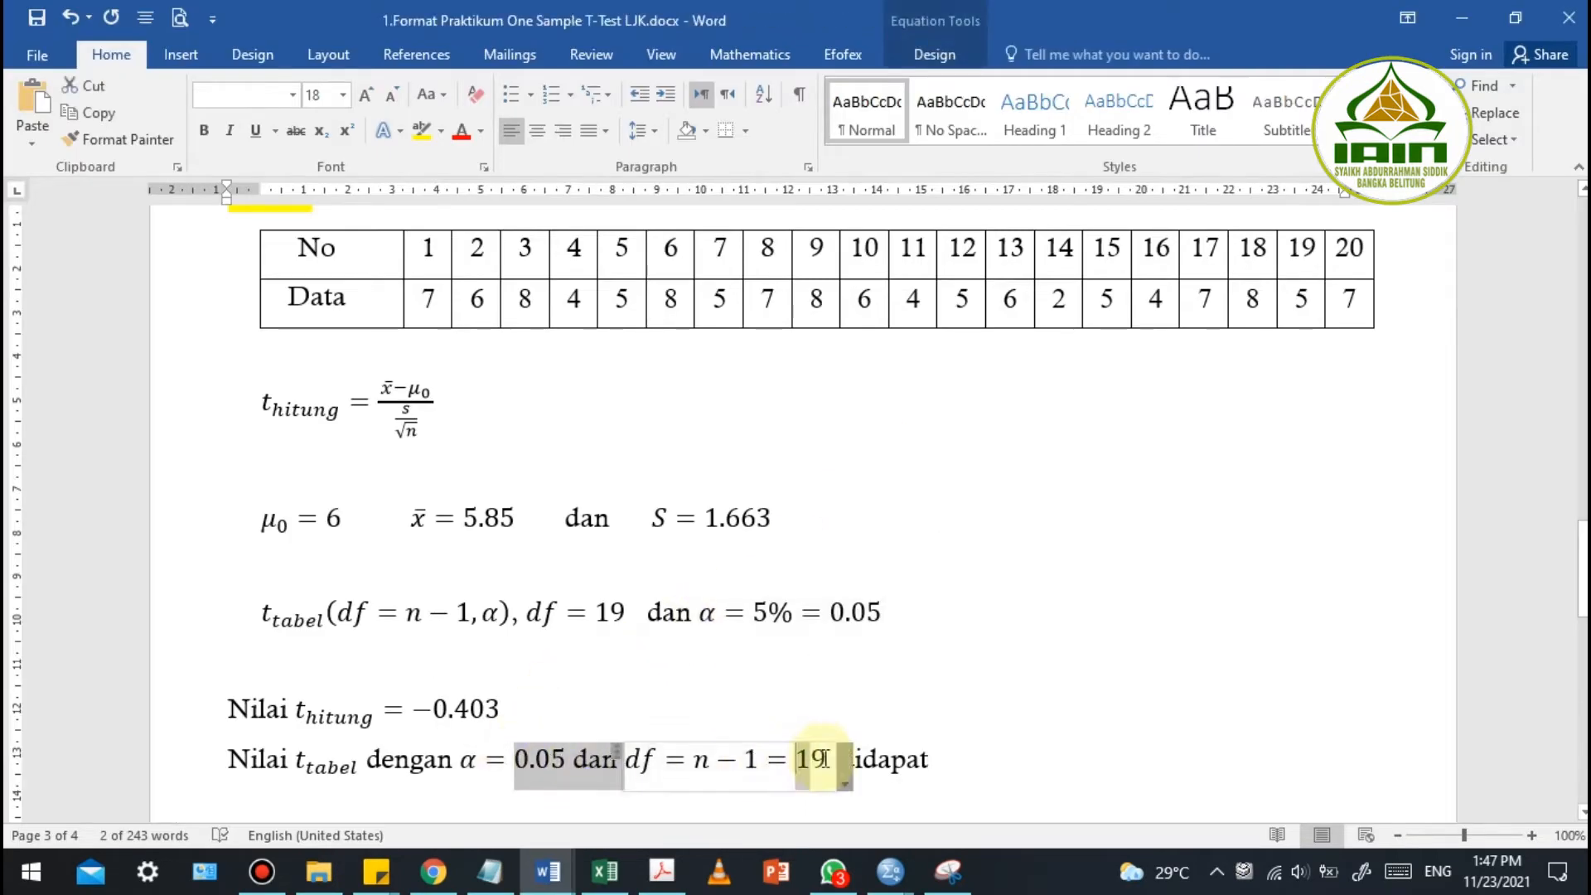
pyautogui.hotkey('alt', 'Tab')
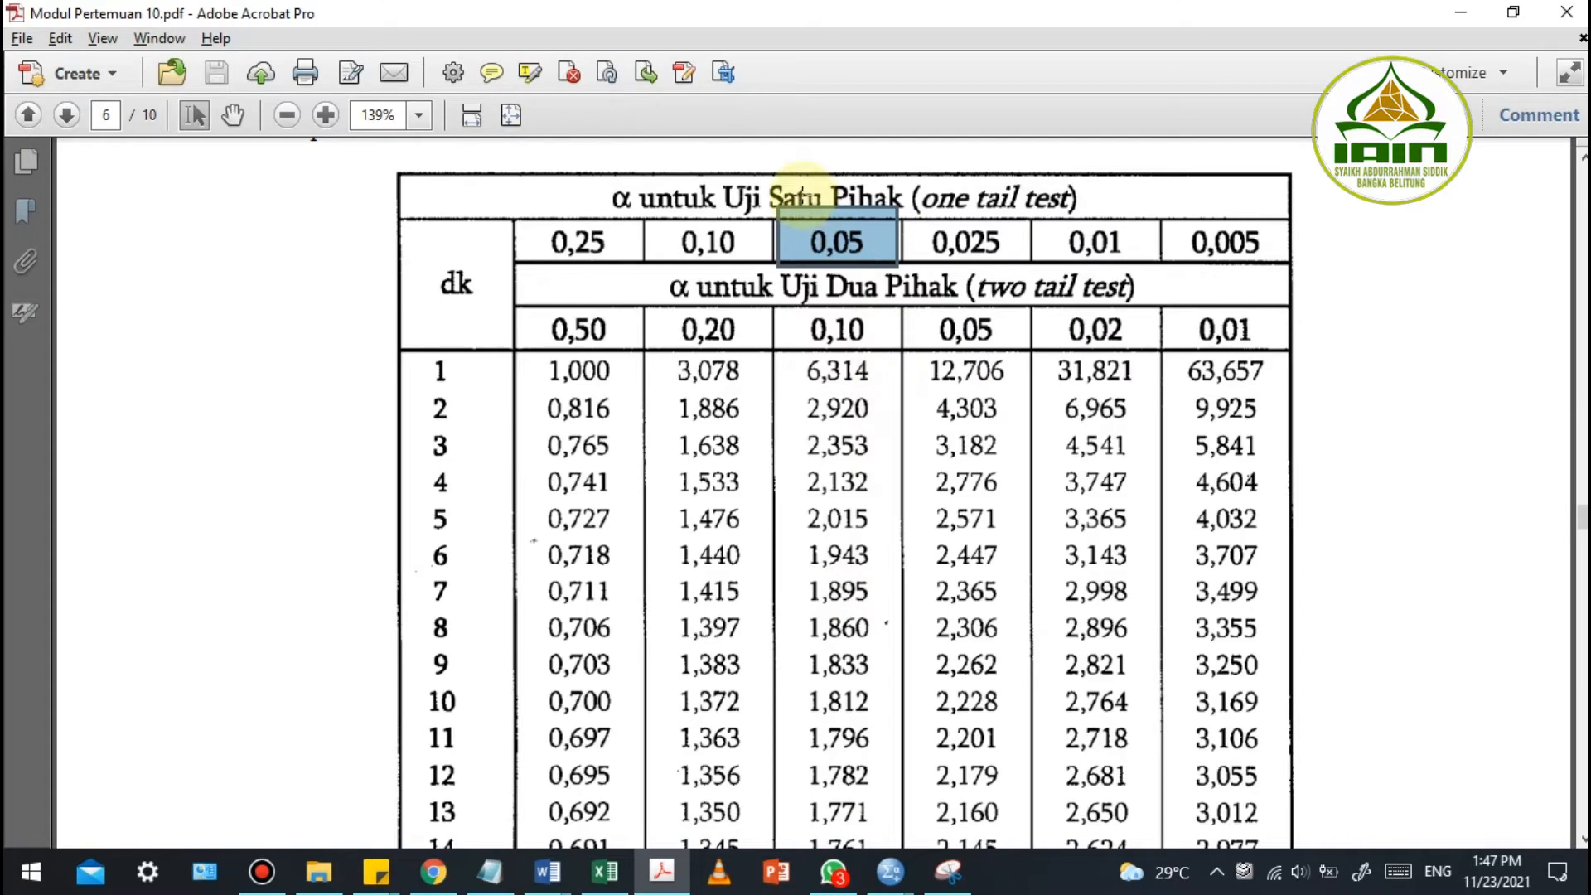
pyautogui.click(799, 197)
pyautogui.click(854, 211)
pyautogui.moveTo(517, 187); pyautogui.dragTo(633, 329)
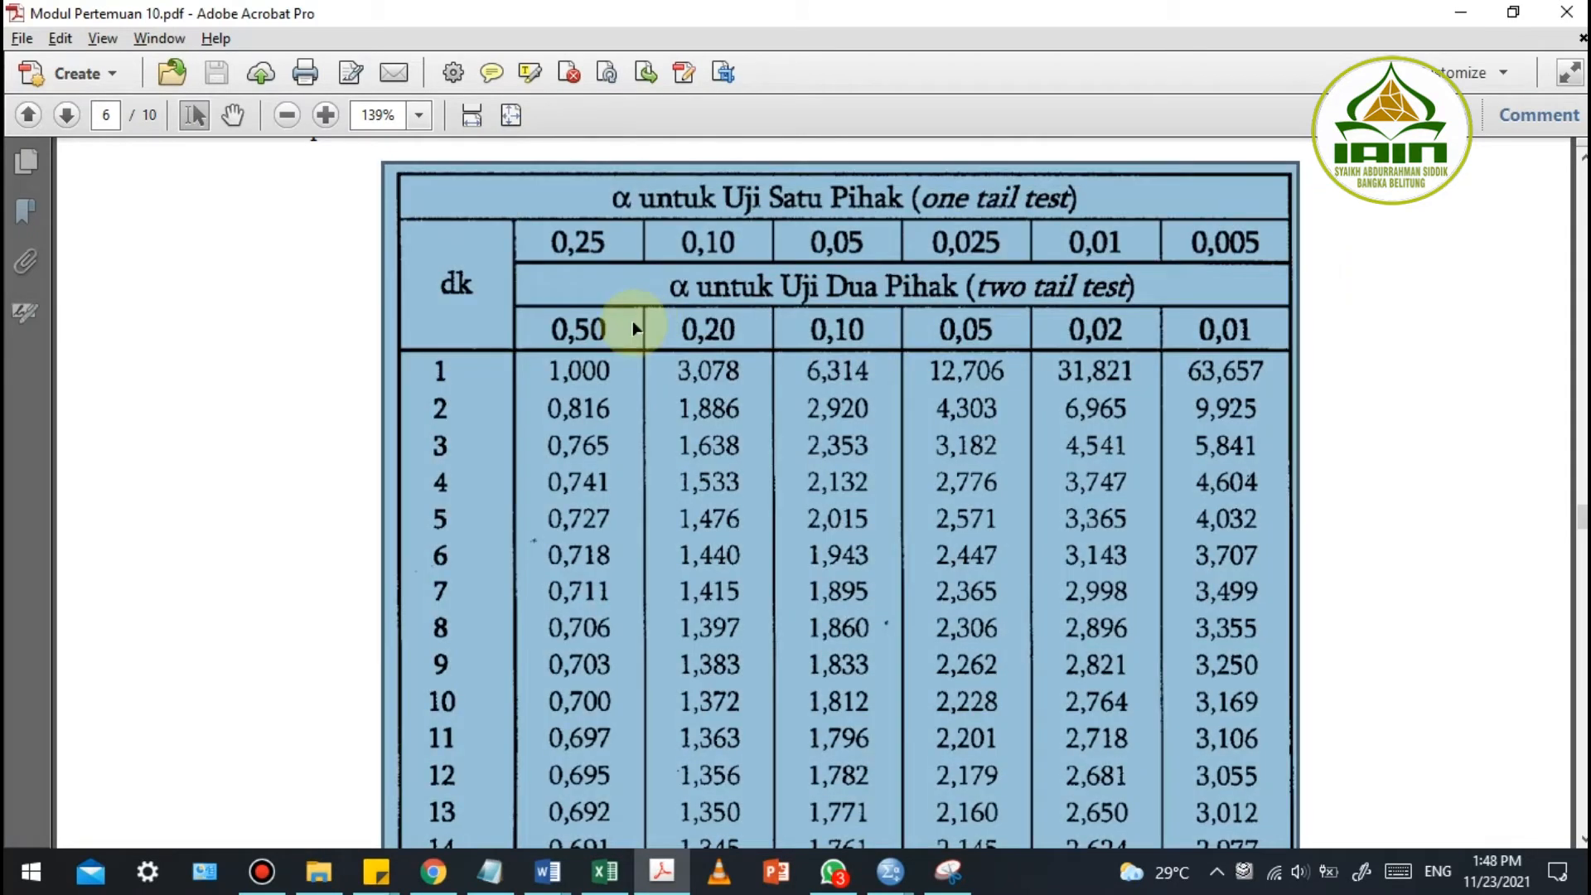
pyautogui.moveTo(530, 271); pyautogui.dragTo(1343, 303)
pyautogui.click(1341, 298)
pyautogui.moveTo(800, 218); pyautogui.dragTo(899, 272)
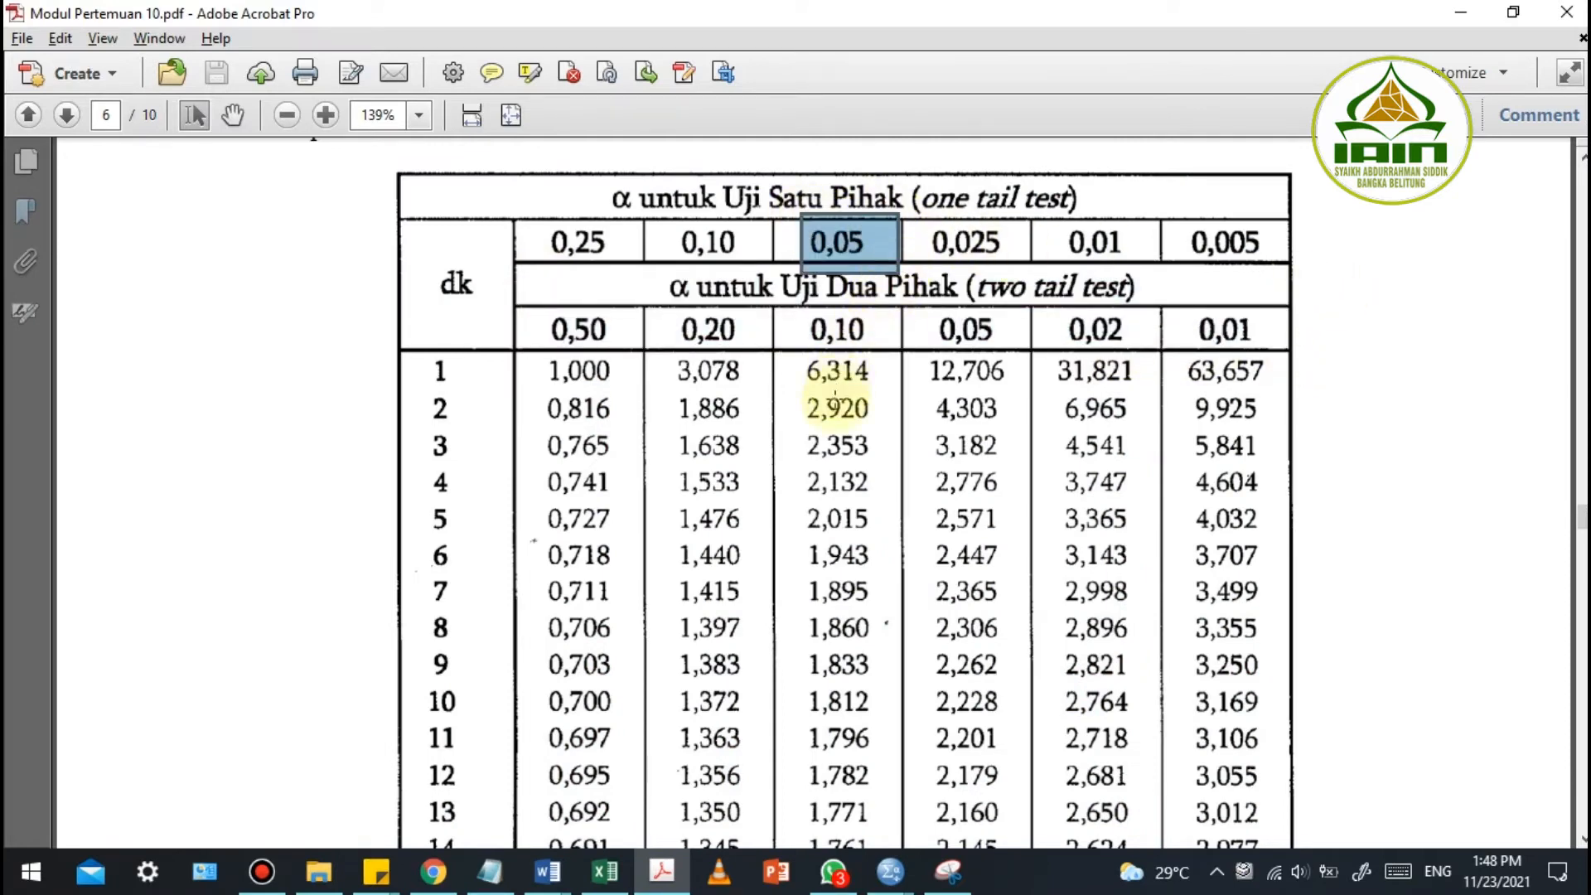
# Look up dk 19 in the PDF's 0,05 one-tail column and enter 1.729 after "didapat" in the Word document
pyautogui.scroll(-2, 823, 445)
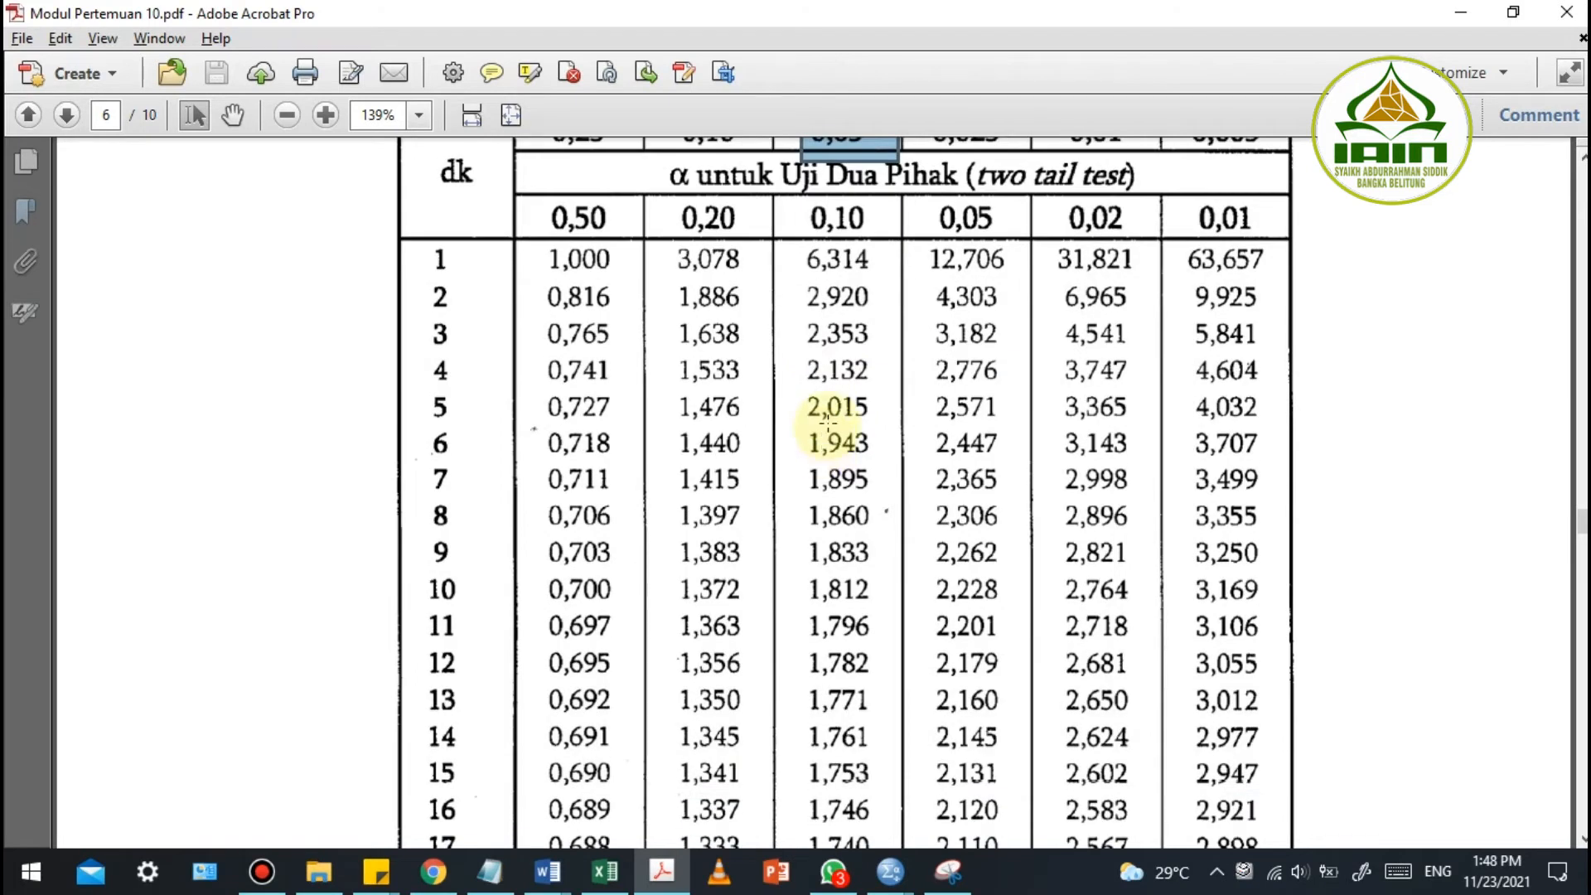
pyautogui.scroll(-2, 833, 367)
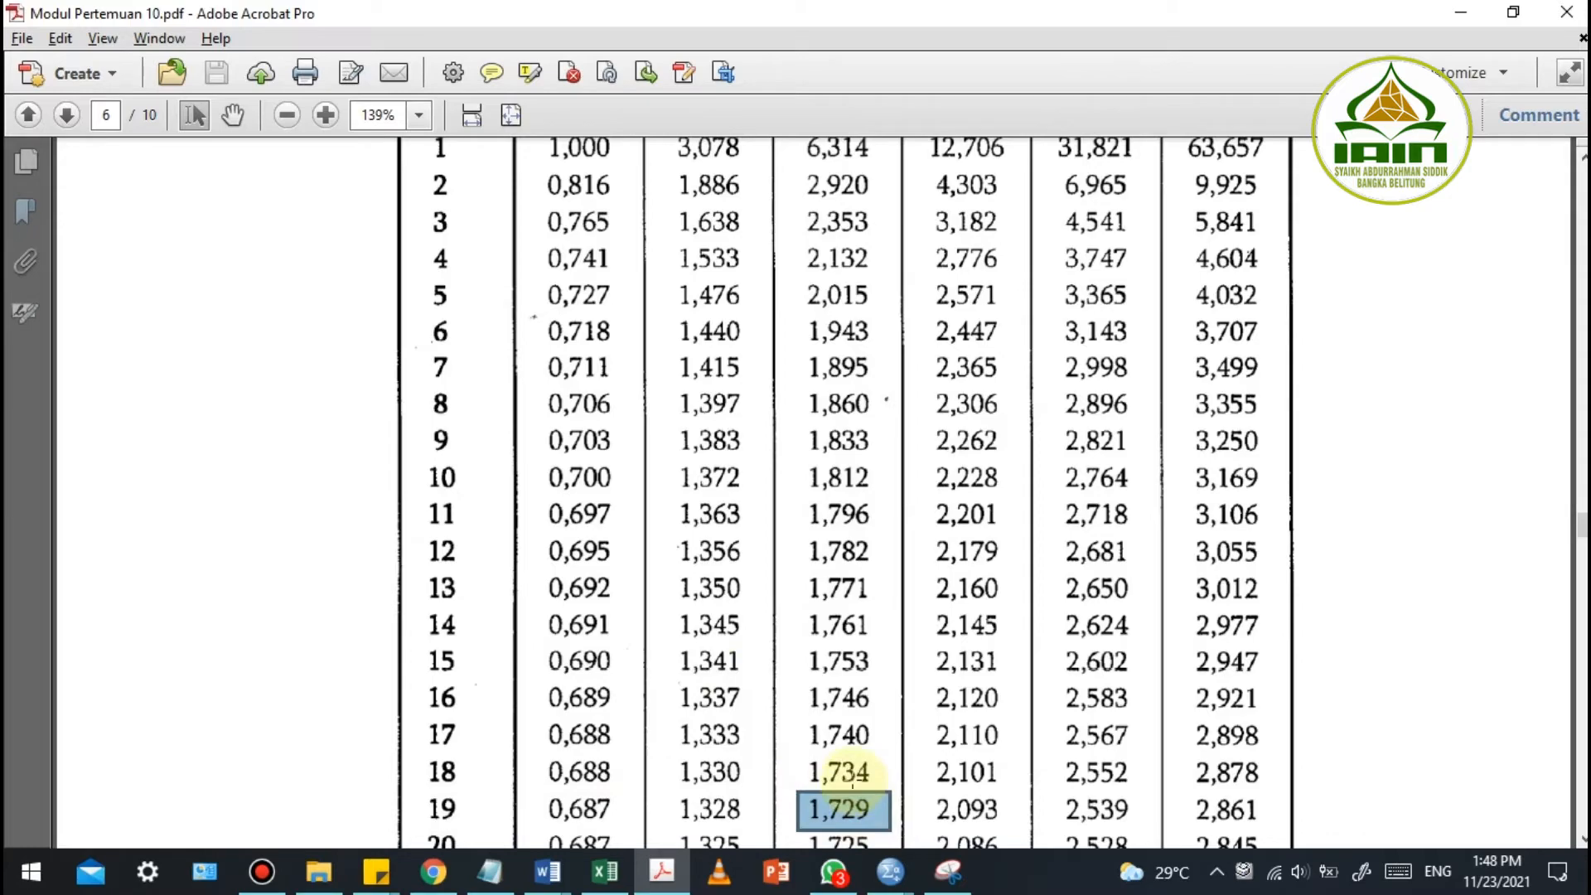
pyautogui.scroll(3, 839, 705)
pyautogui.scroll(-4, 829, 330)
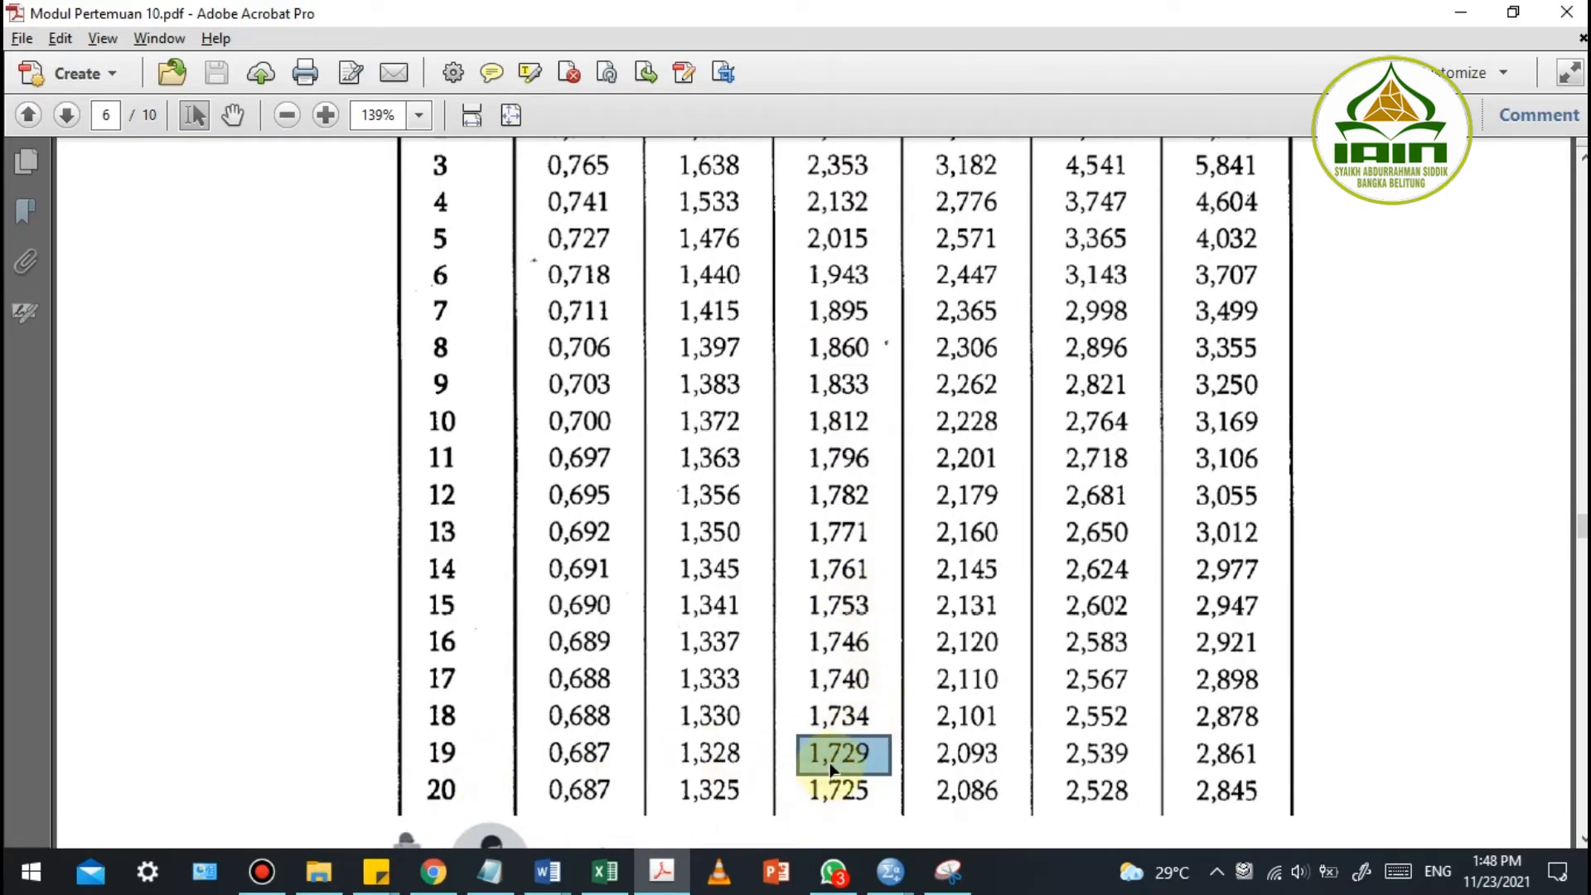
pyautogui.hotkey('alt', 'Tab')
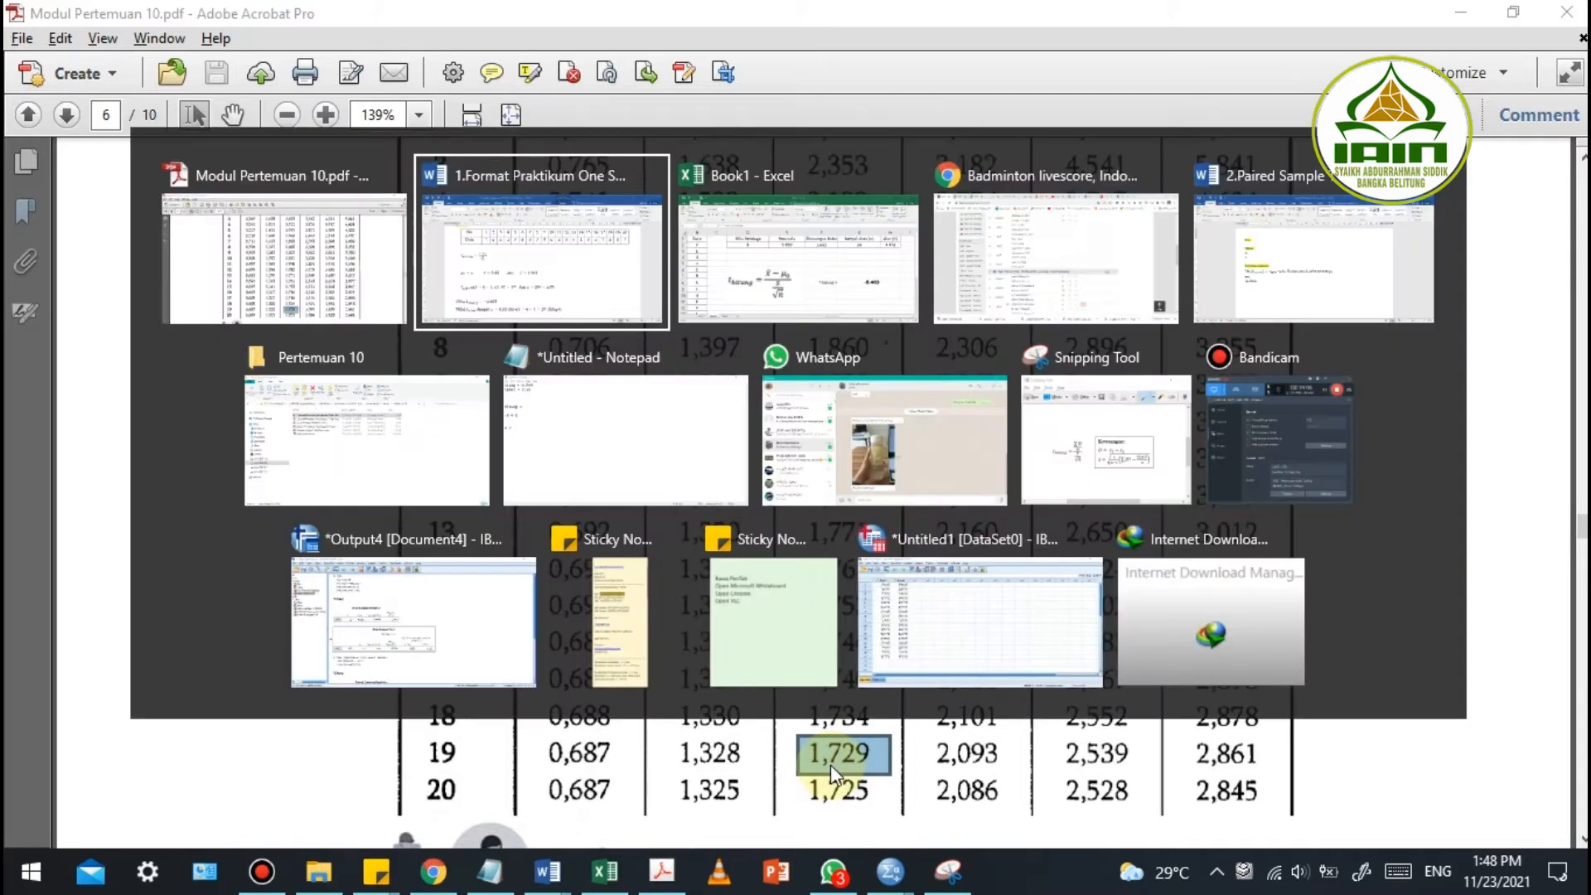
pyautogui.click(964, 765)
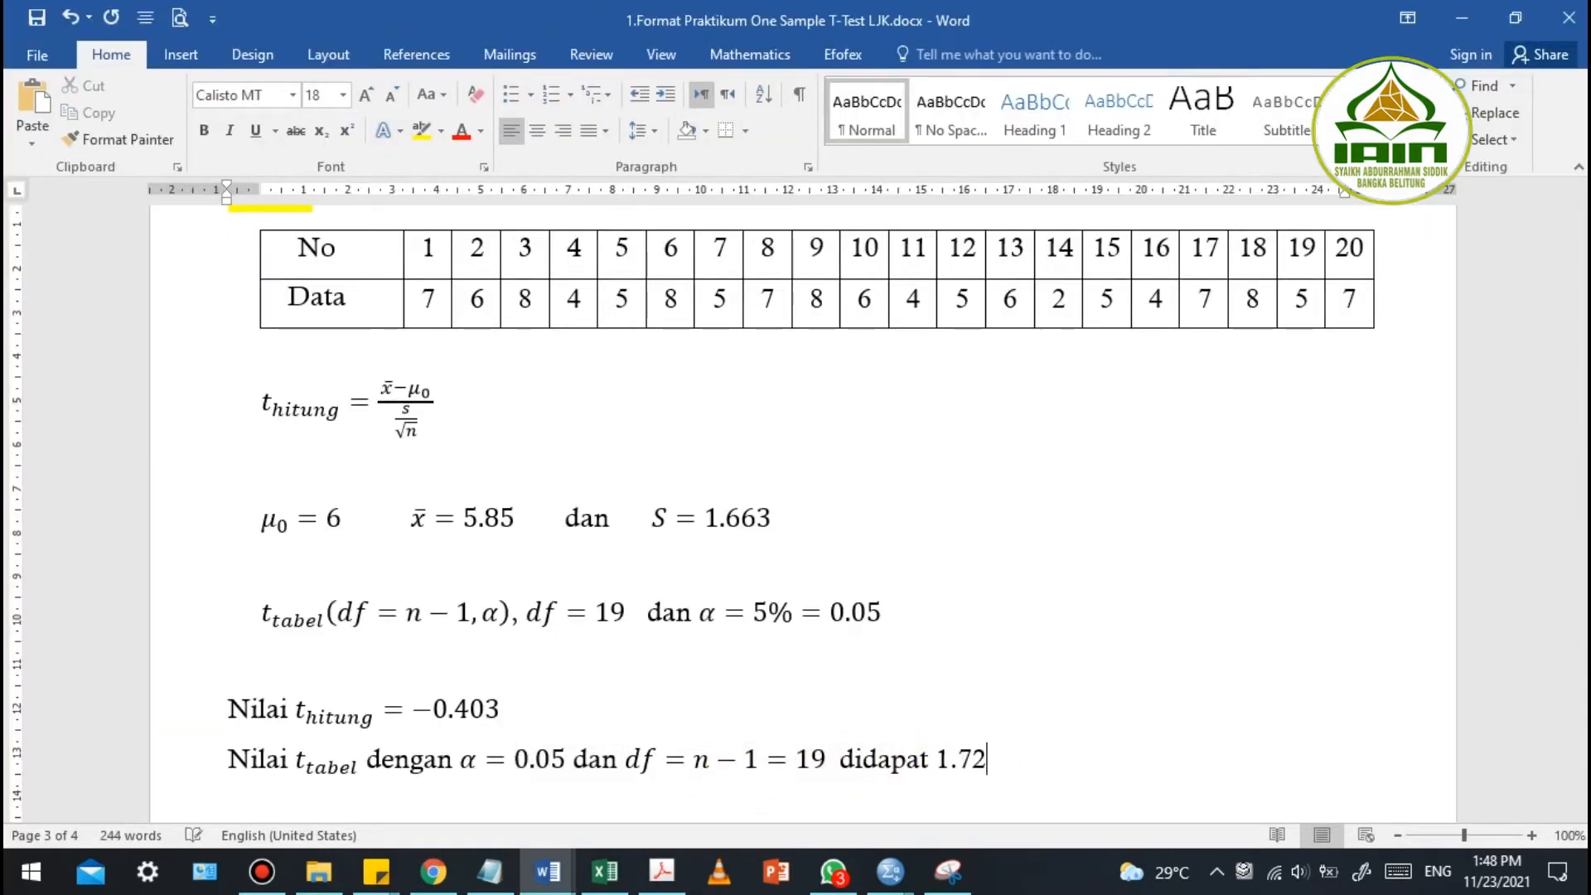
# Copy −0.403 from the "Nilai t hitung" line into the t hitung line above the Kesimpulan section
pyautogui.scroll(-1, 978, 668)
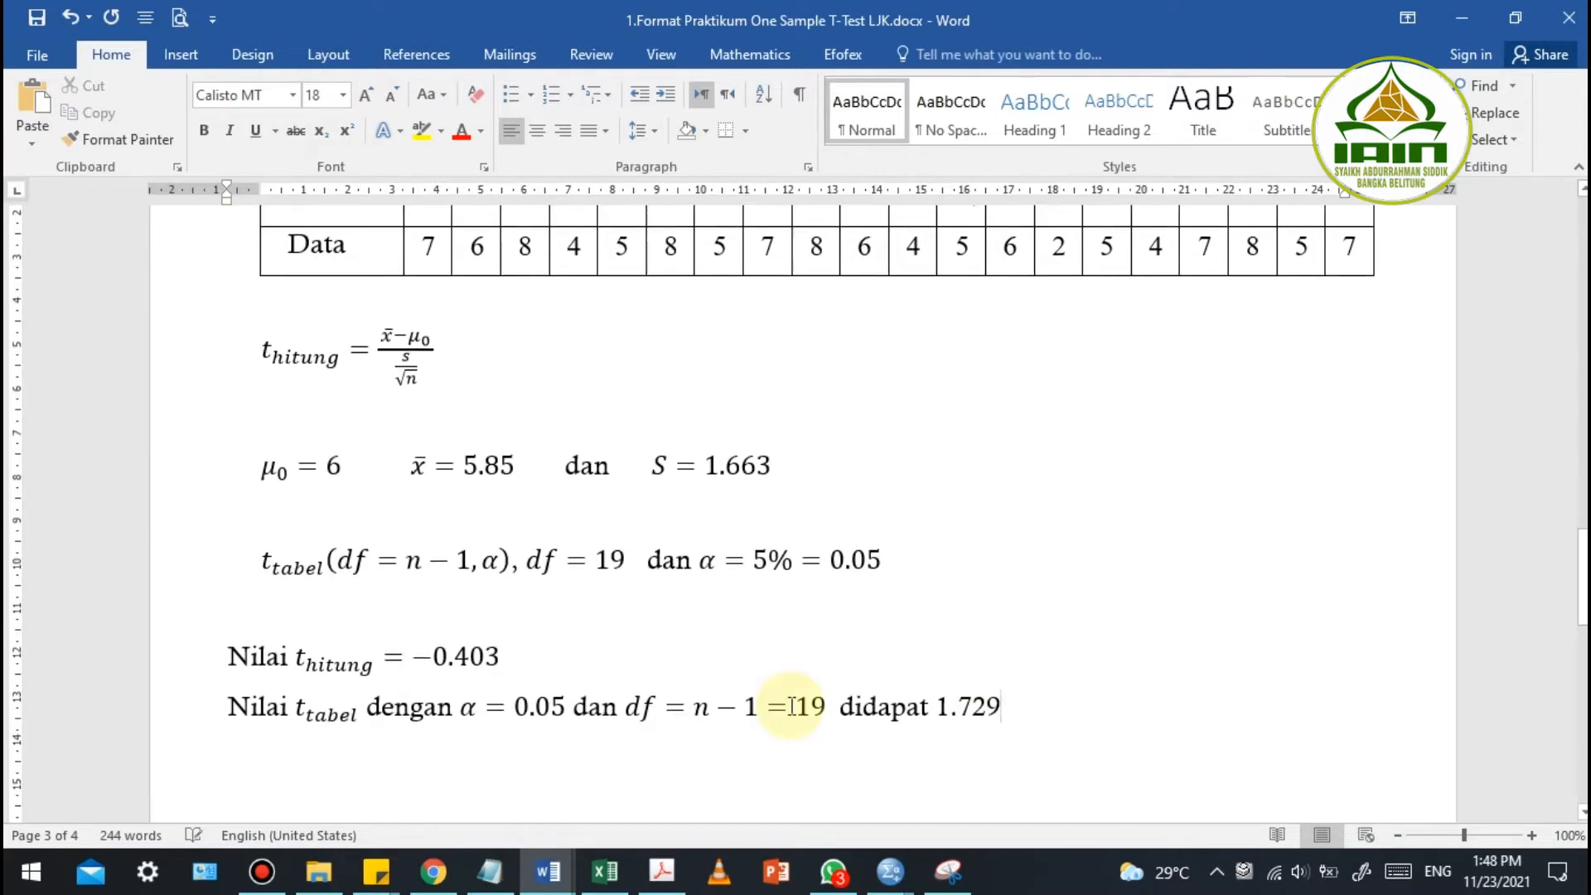
pyautogui.click(423, 651)
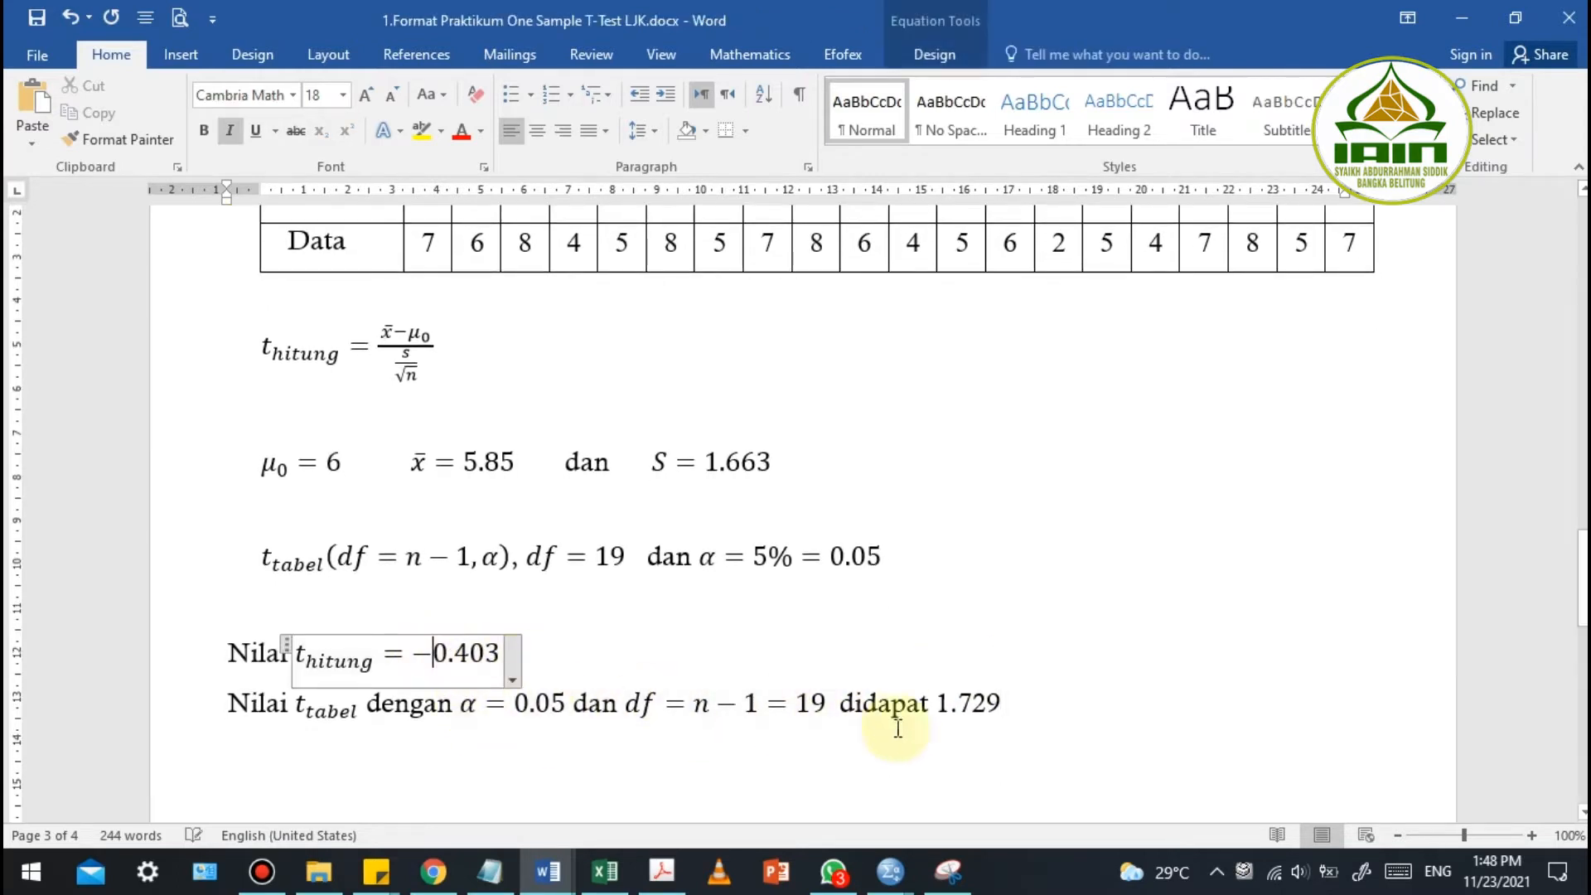
pyautogui.click(935, 703)
pyautogui.scroll(-9, 930, 700)
pyautogui.scroll(5, 422, 334)
pyautogui.click(413, 317)
pyautogui.moveTo(413, 317); pyautogui.dragTo(500, 318)
pyautogui.hotkey('ctrl', 'c')
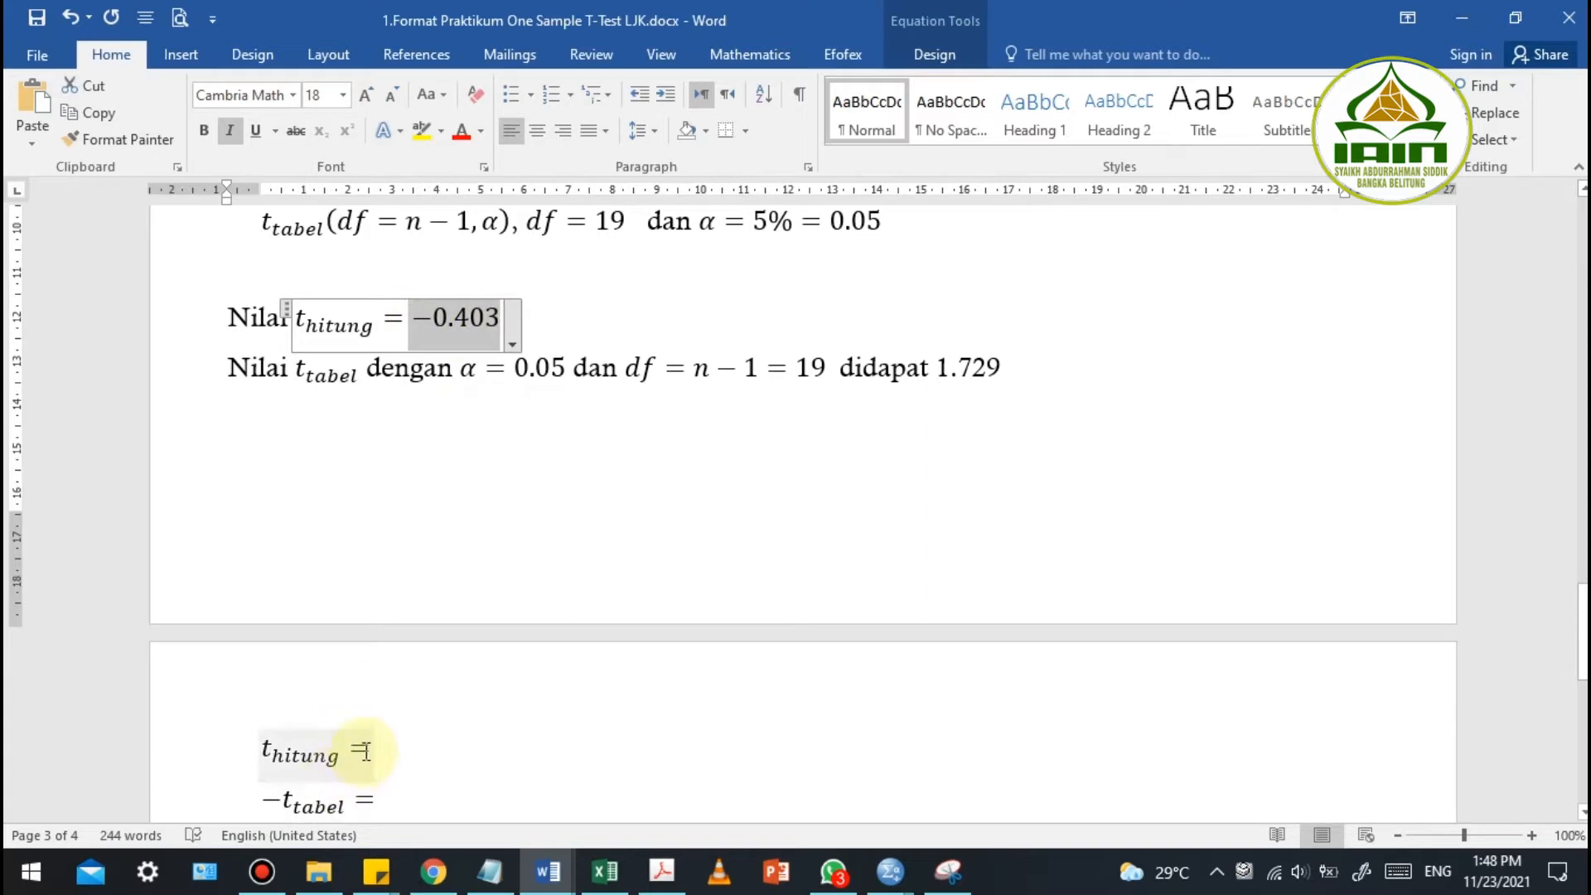
pyautogui.click(362, 752)
pyautogui.hotkey('ctrl', 'v')
pyautogui.scroll(-2, 550, 625)
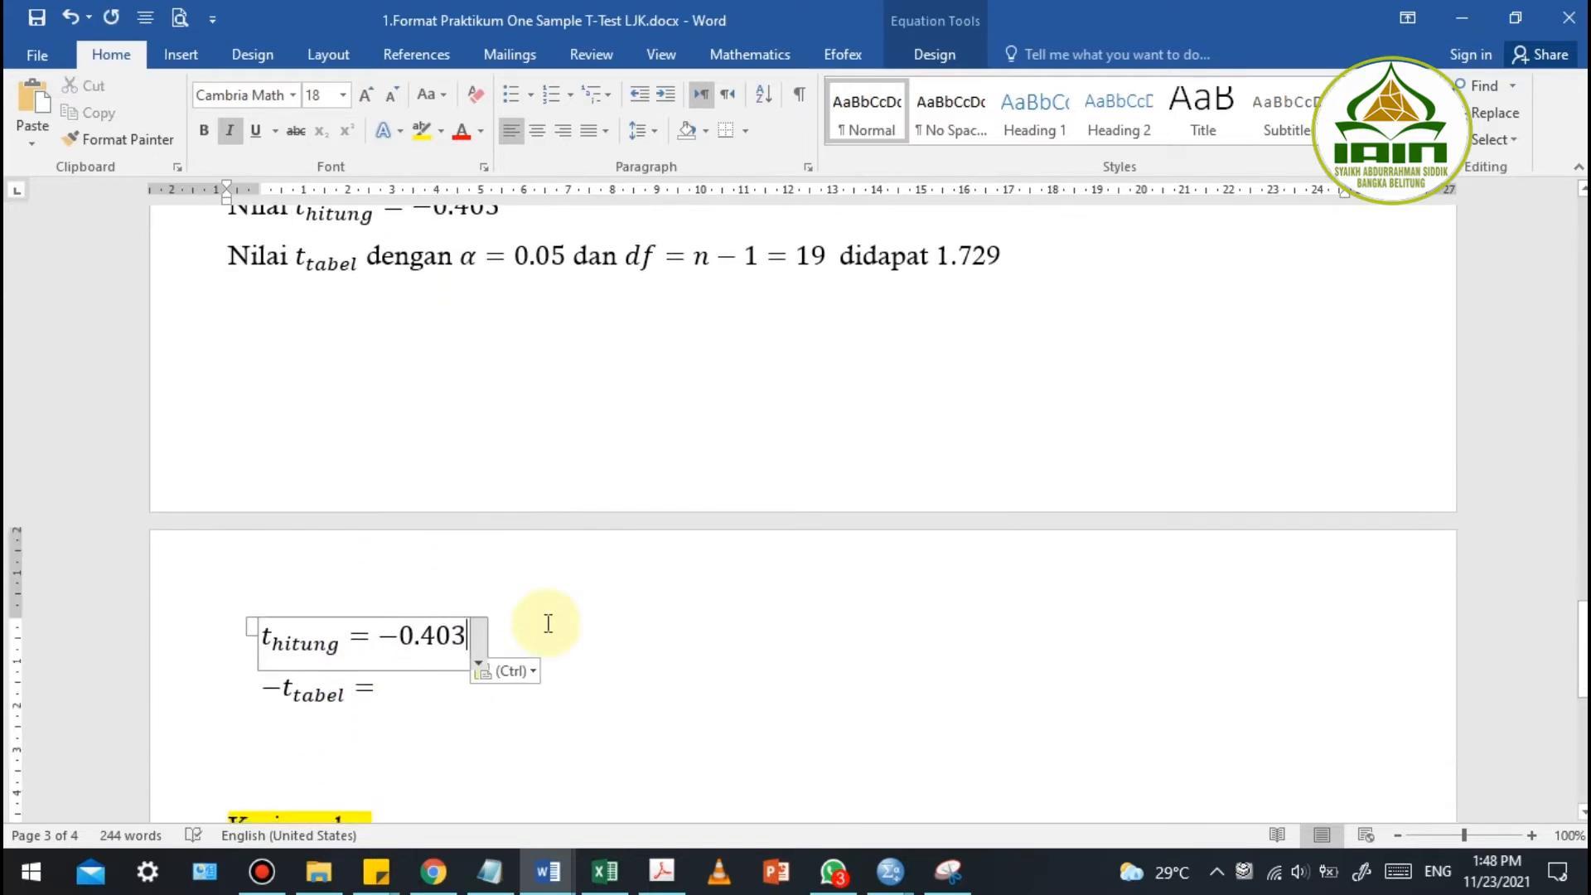
# Review the H0 acceptance criterion on page 2, checking the −t tabel term compared with t hitung
pyautogui.scroll(-1, 551, 619)
pyautogui.scroll(-1, 553, 615)
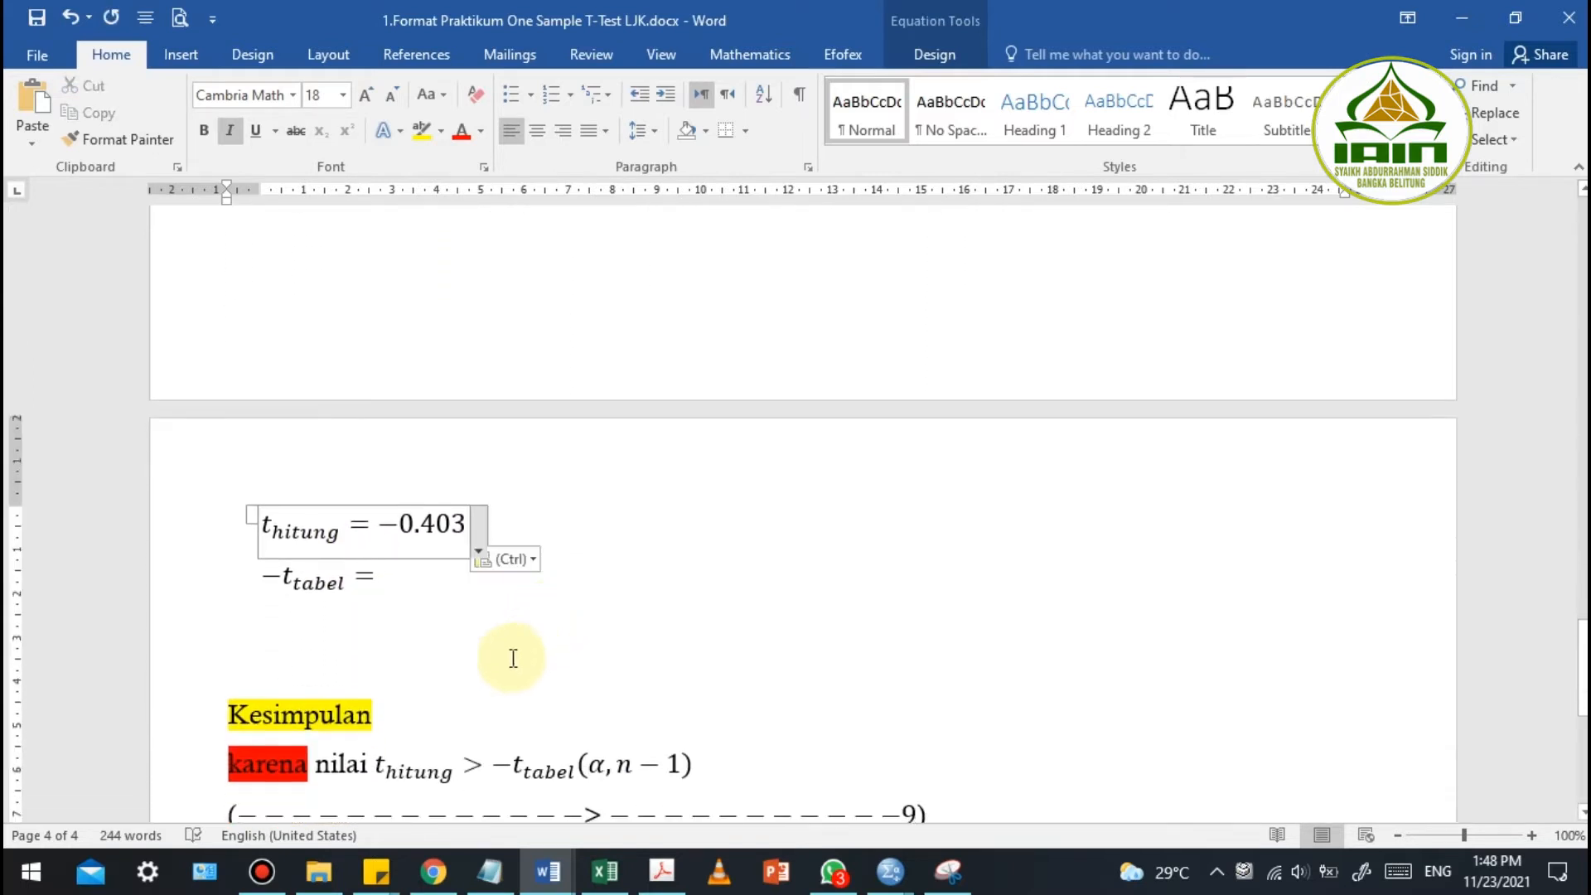
pyautogui.scroll(10, 476, 611)
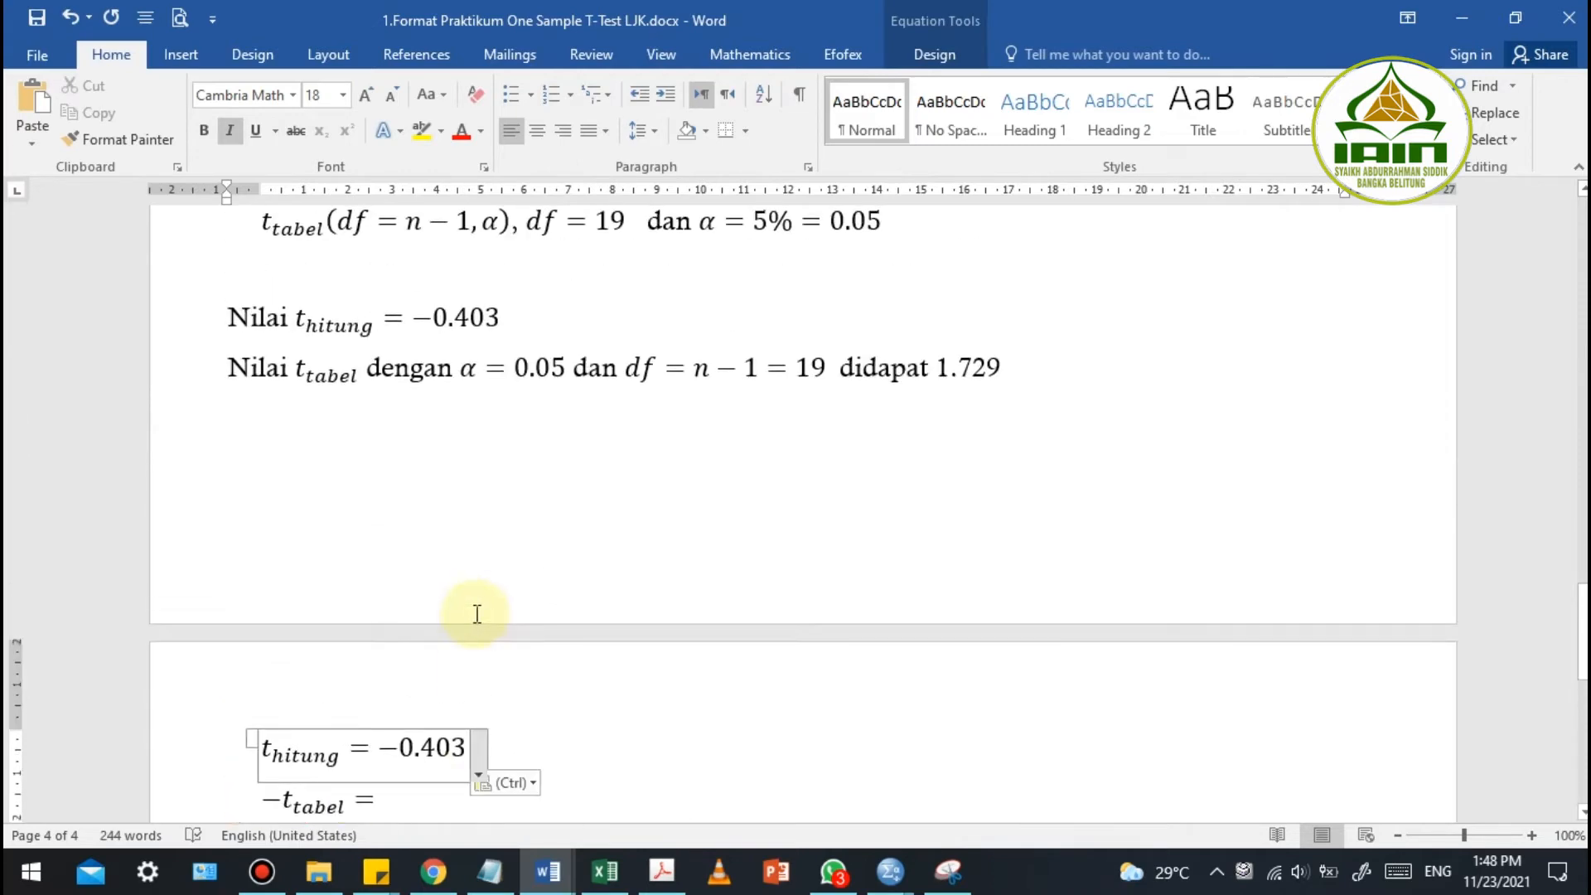
pyautogui.scroll(3, 596, 573)
pyautogui.scroll(-15, 841, 514)
pyautogui.scroll(8, 852, 514)
pyautogui.moveTo(368, 605); pyautogui.dragTo(427, 611)
pyautogui.click(367, 600)
pyautogui.scroll(-12, 427, 657)
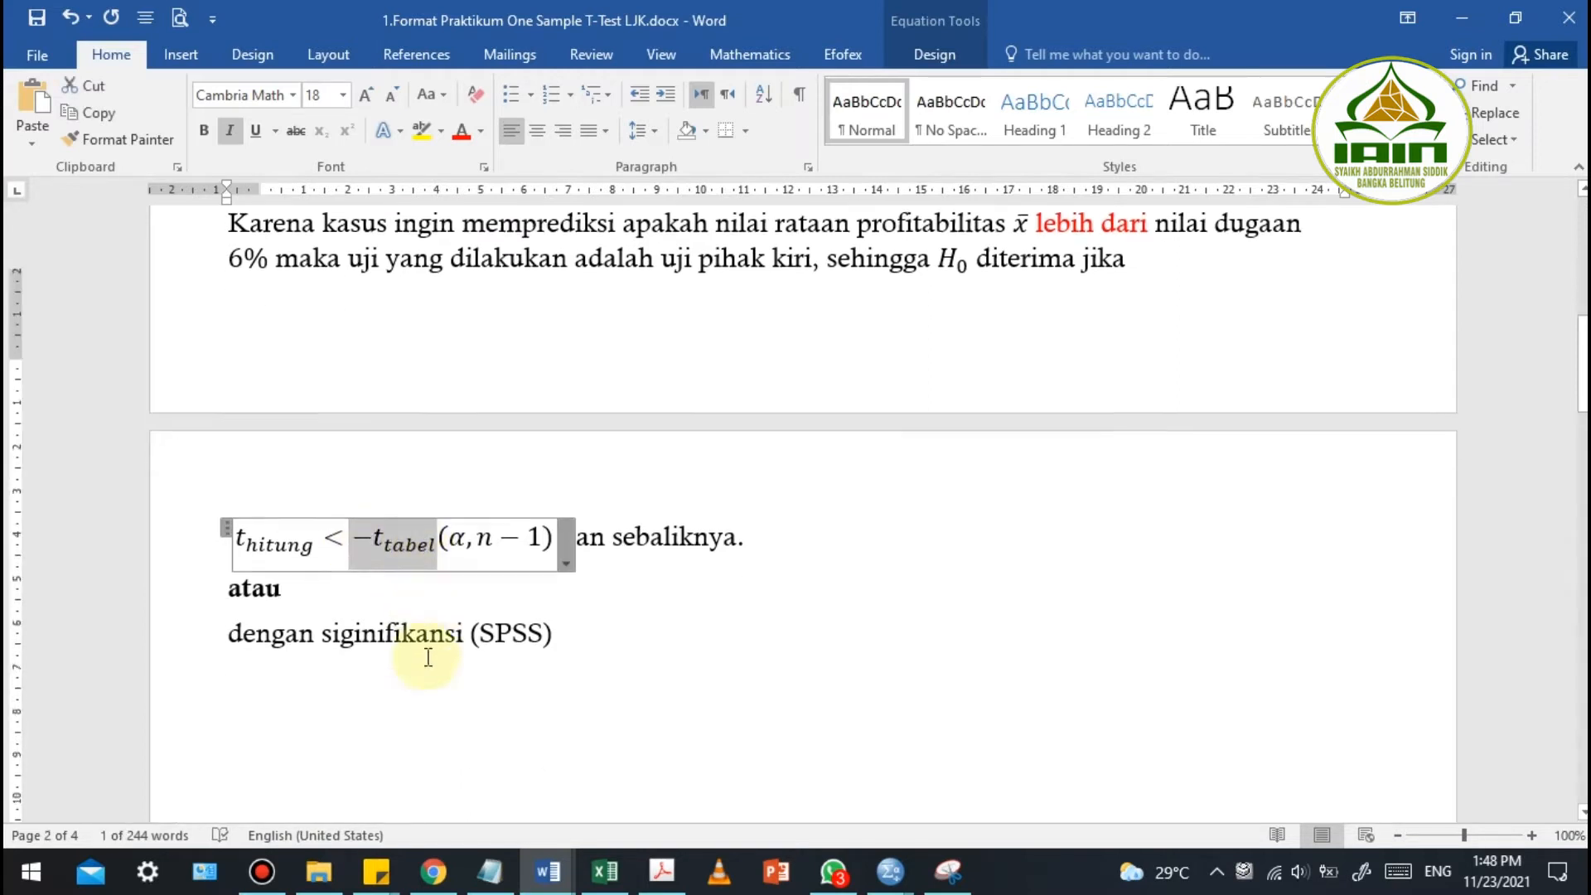
# Copy 1.729 from the "Nilai t tabel" line and enter it as −1.729 in the −t tabel line above the Kesimpulan section
pyautogui.scroll(-2, 487, 633)
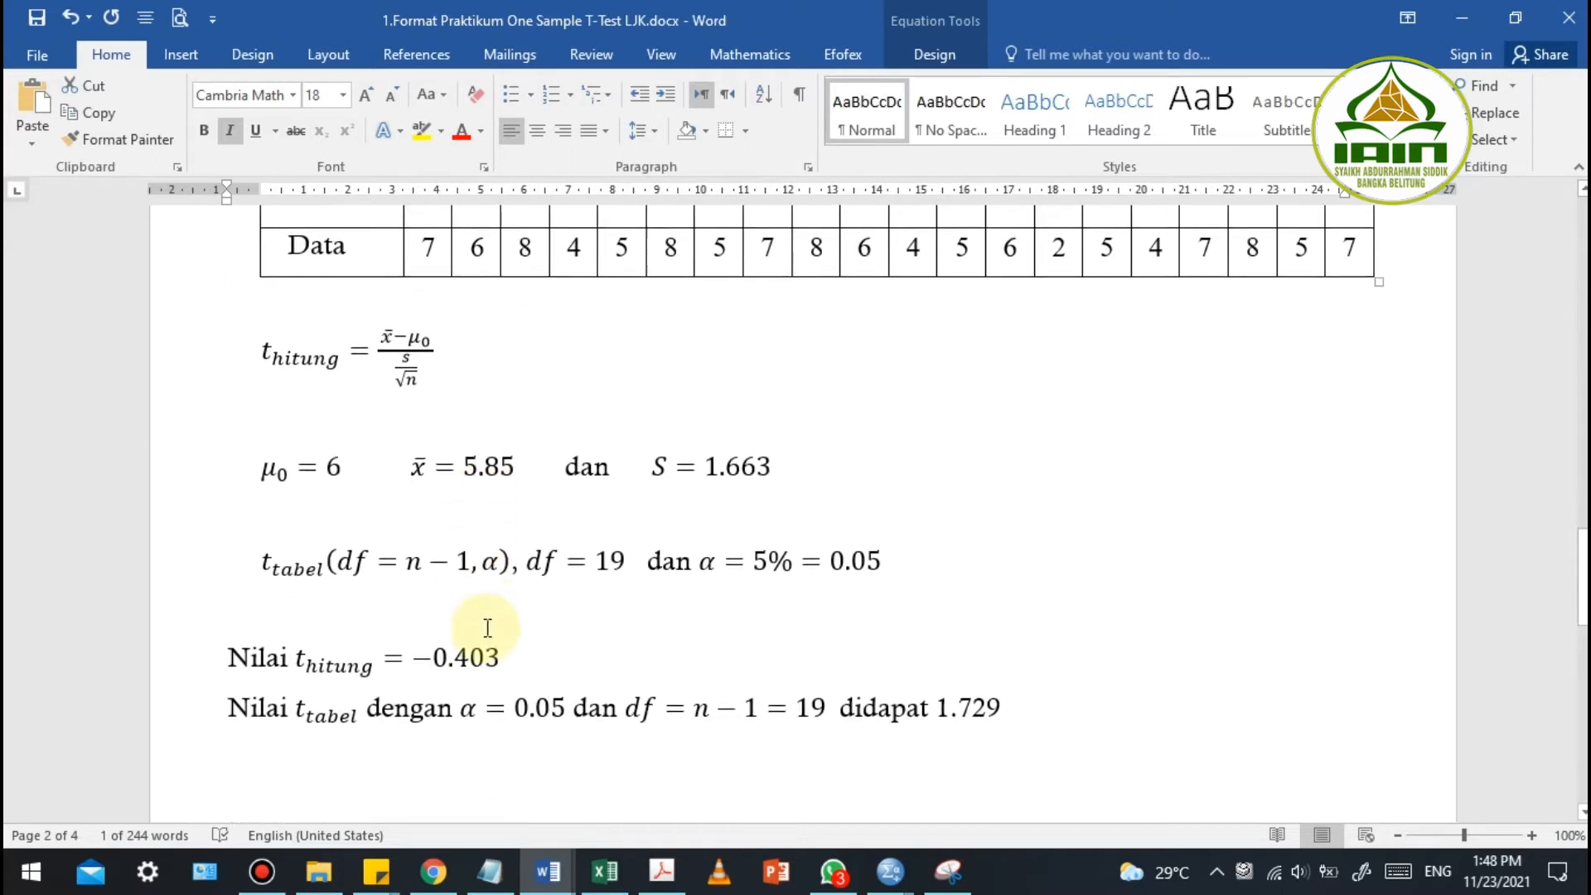
pyautogui.scroll(-3, 491, 632)
pyautogui.scroll(-3, 495, 632)
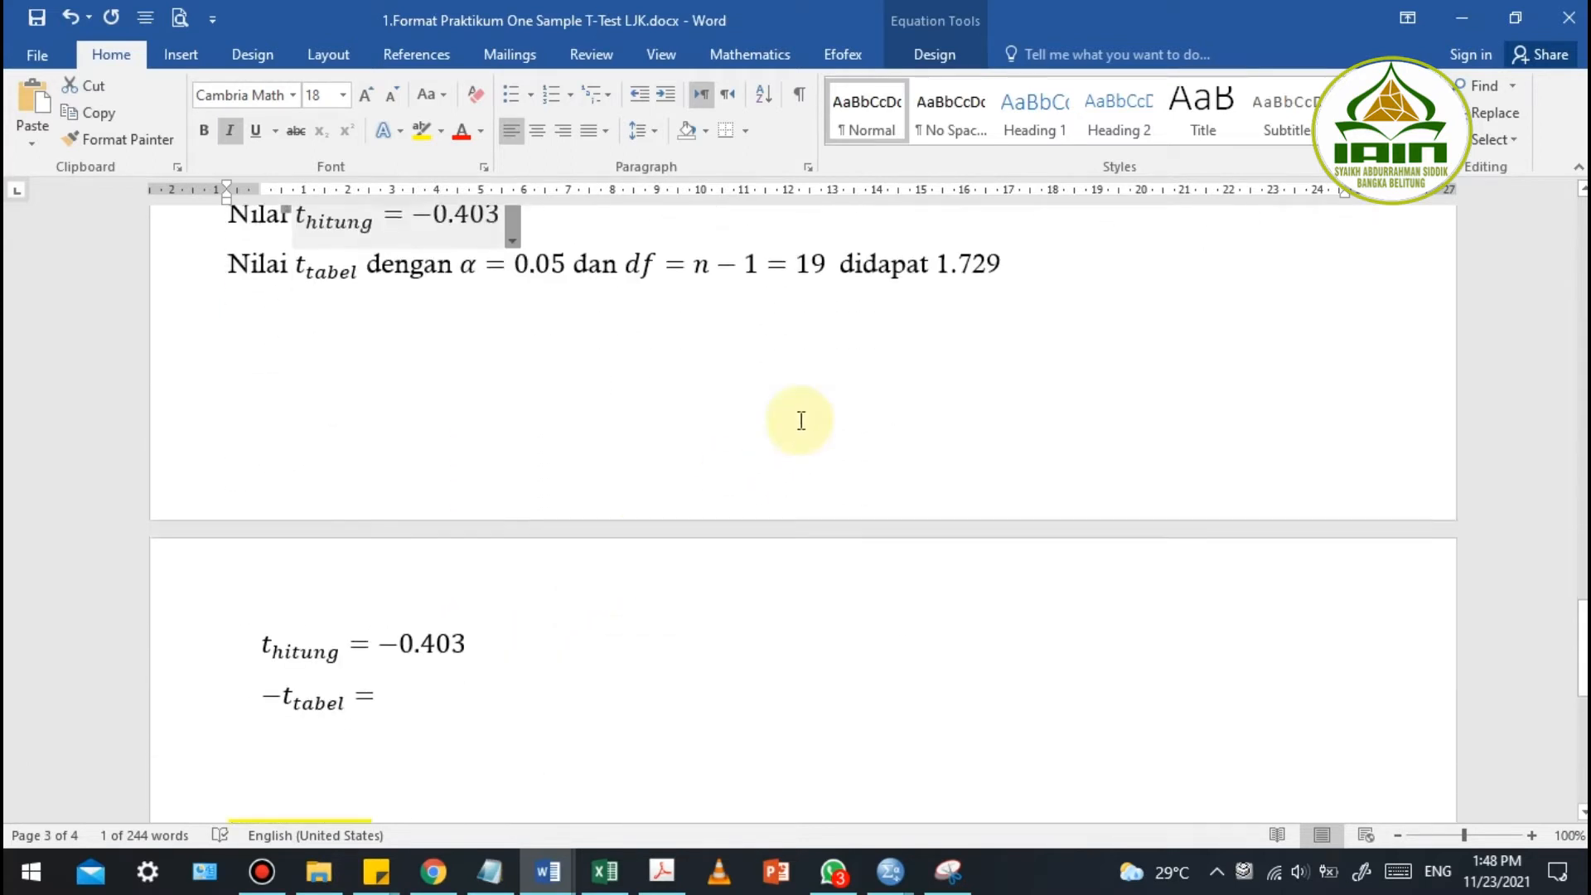
pyautogui.moveTo(947, 259); pyautogui.dragTo(1002, 264)
pyautogui.hotkey('ctrl', 'c')
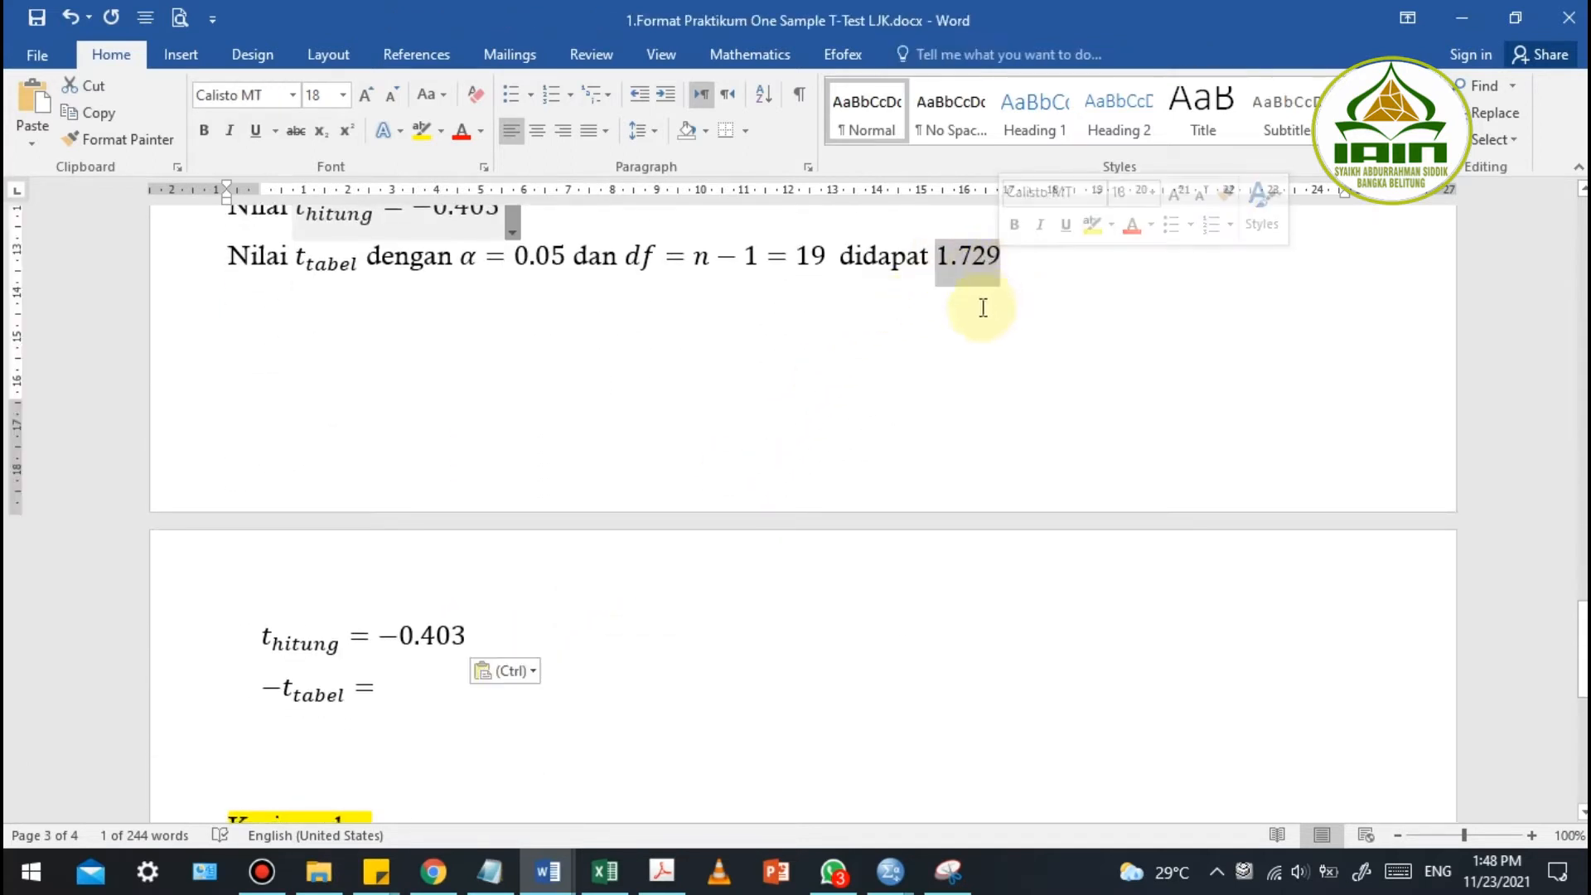
pyautogui.click(378, 688)
pyautogui.write('-')
pyautogui.hotkey('ctrl', 'v')
pyautogui.click(595, 656)
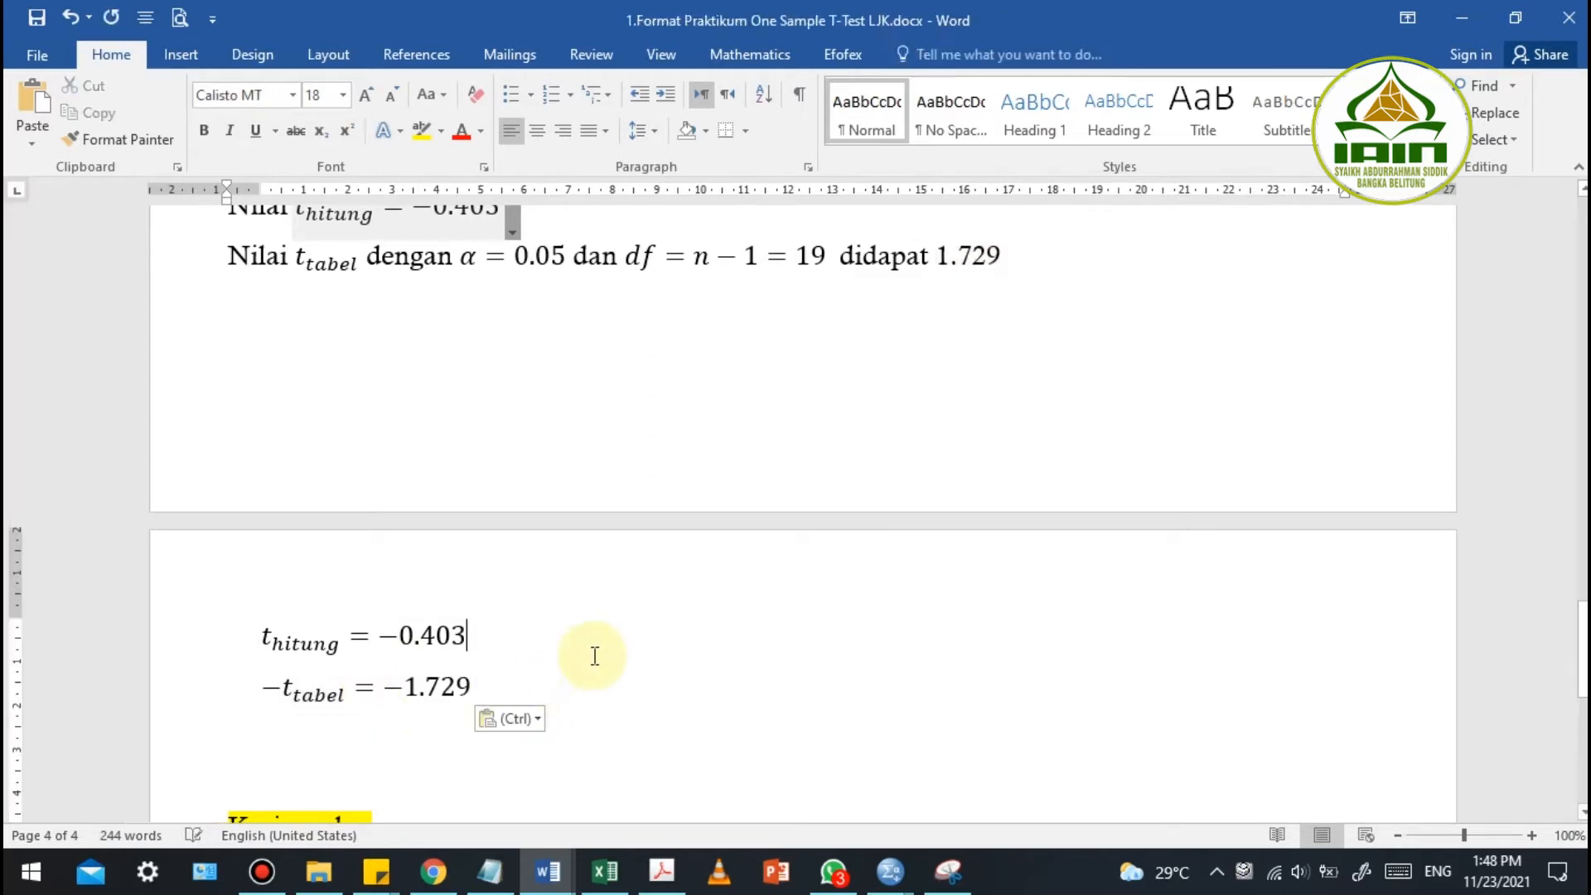
# Compare the t hitung and −t tabel values above the Kesimpulan section to see which is greater
pyautogui.scroll(-3, 595, 647)
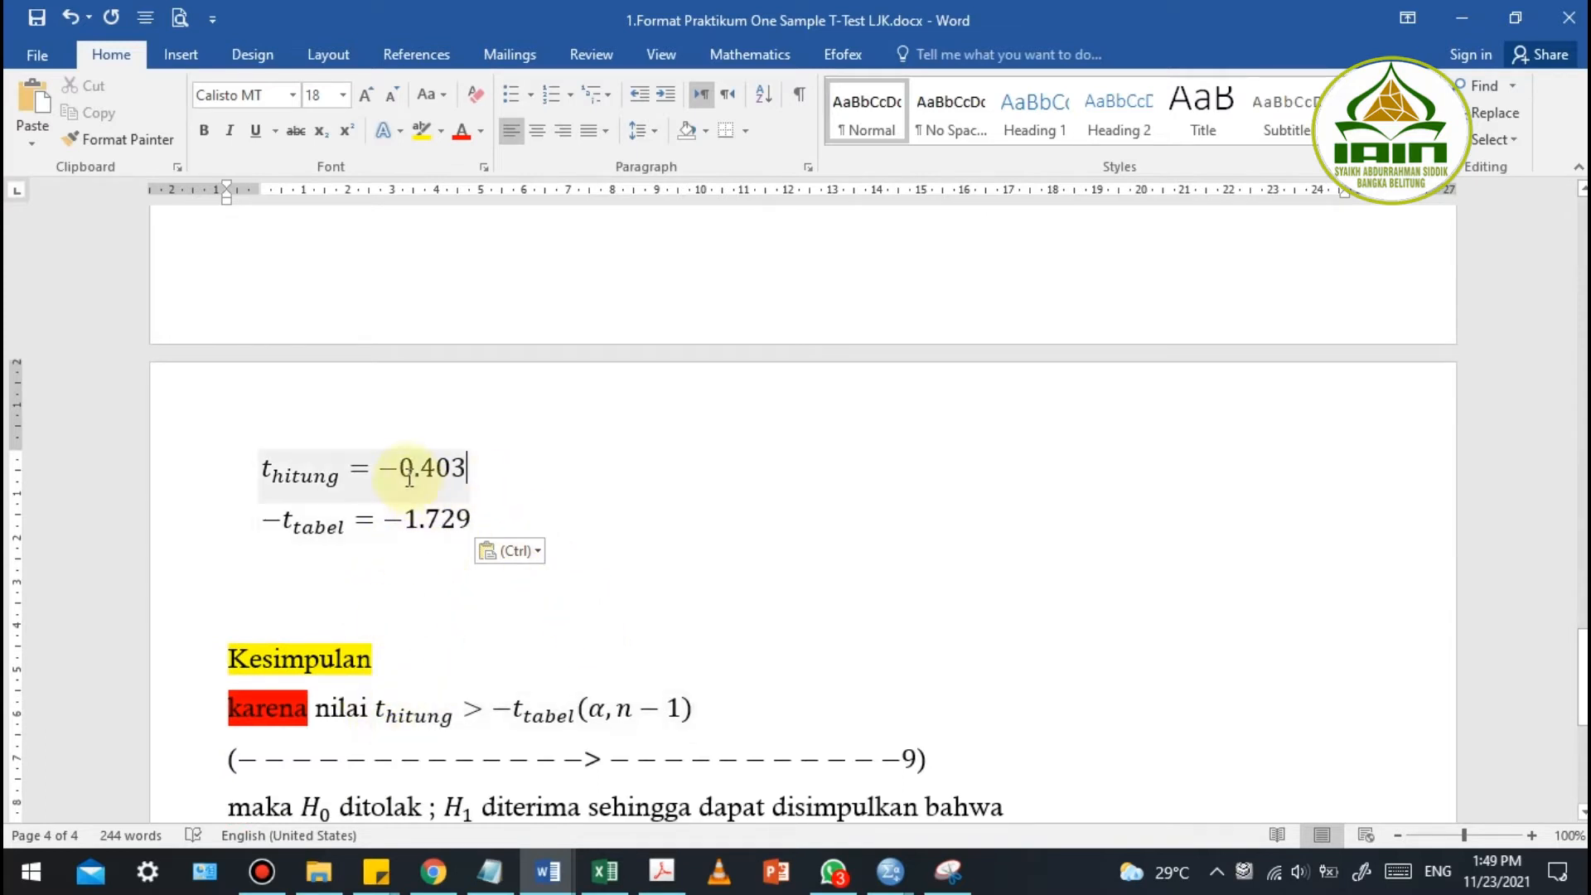
pyautogui.click(455, 492)
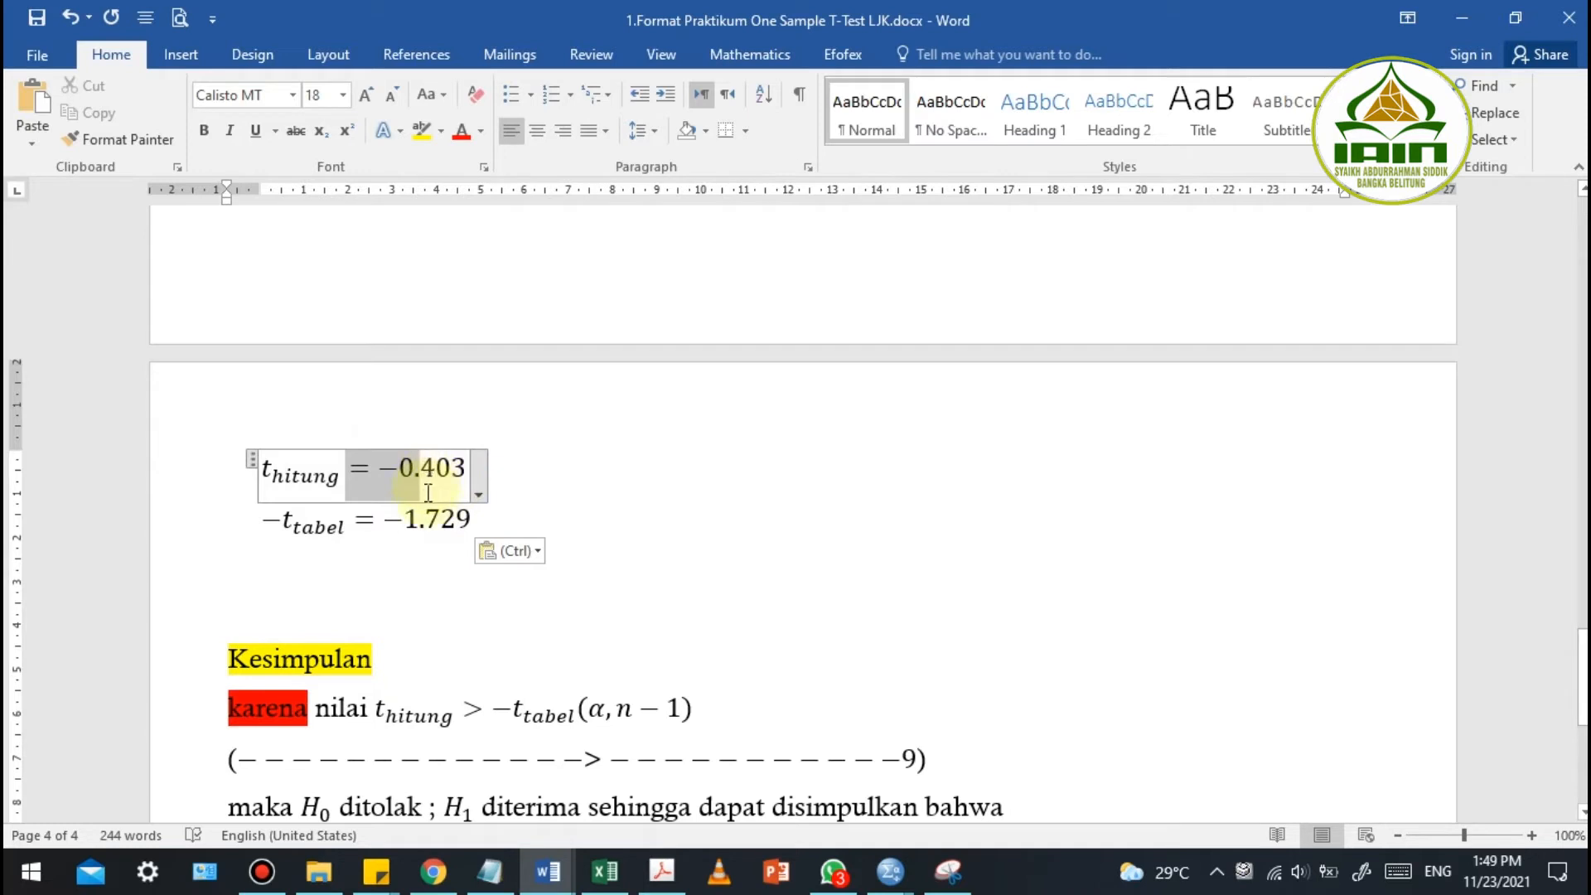
pyautogui.moveTo(388, 520); pyautogui.dragTo(426, 520)
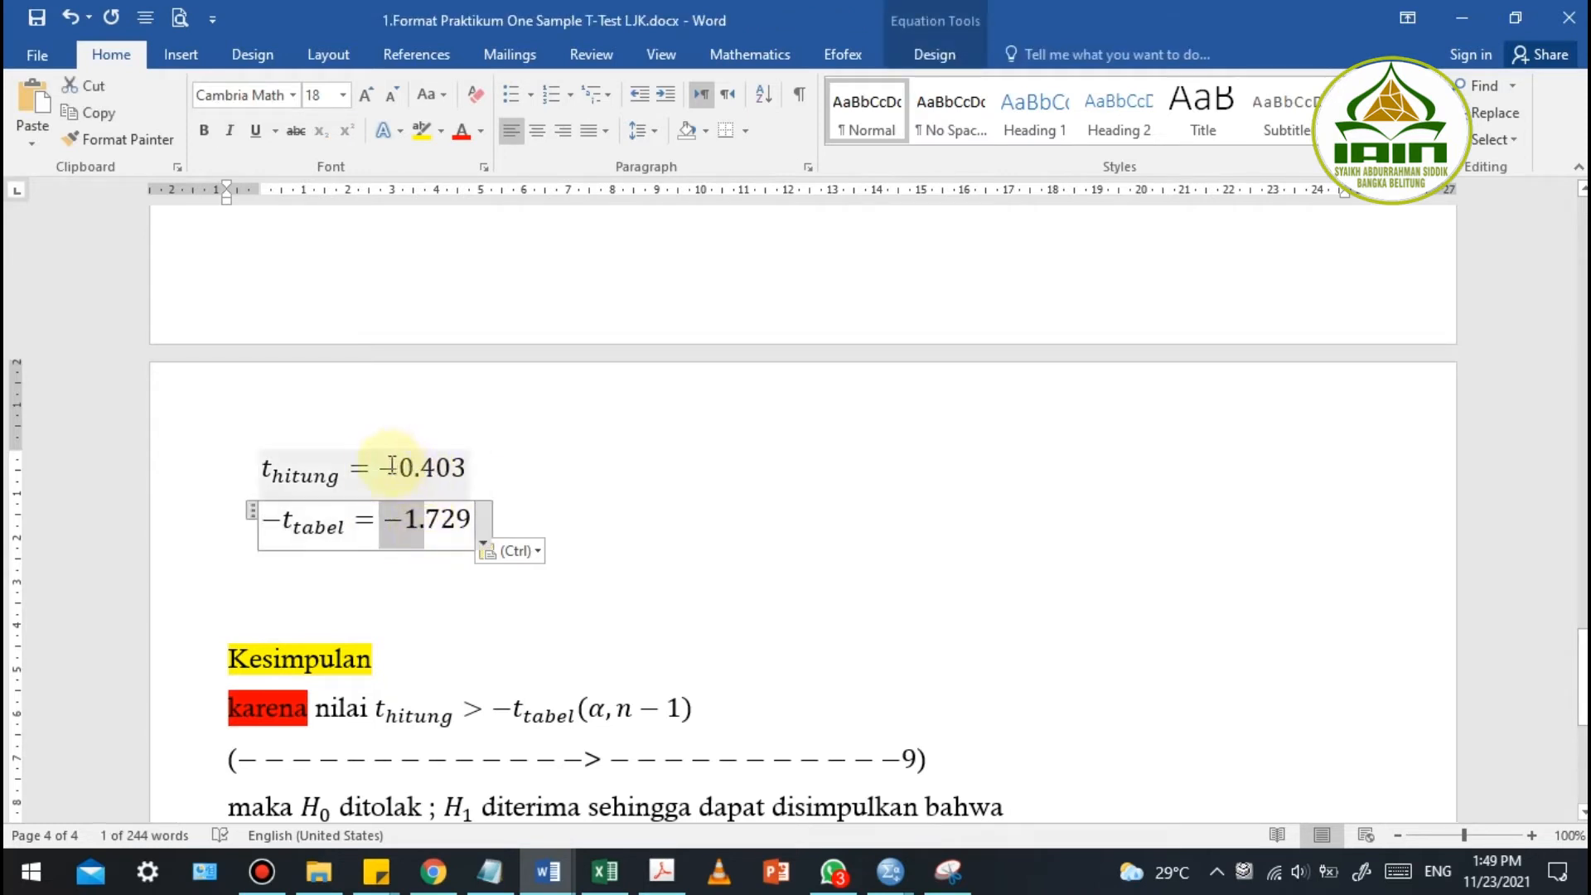
pyautogui.moveTo(381, 469); pyautogui.dragTo(414, 469)
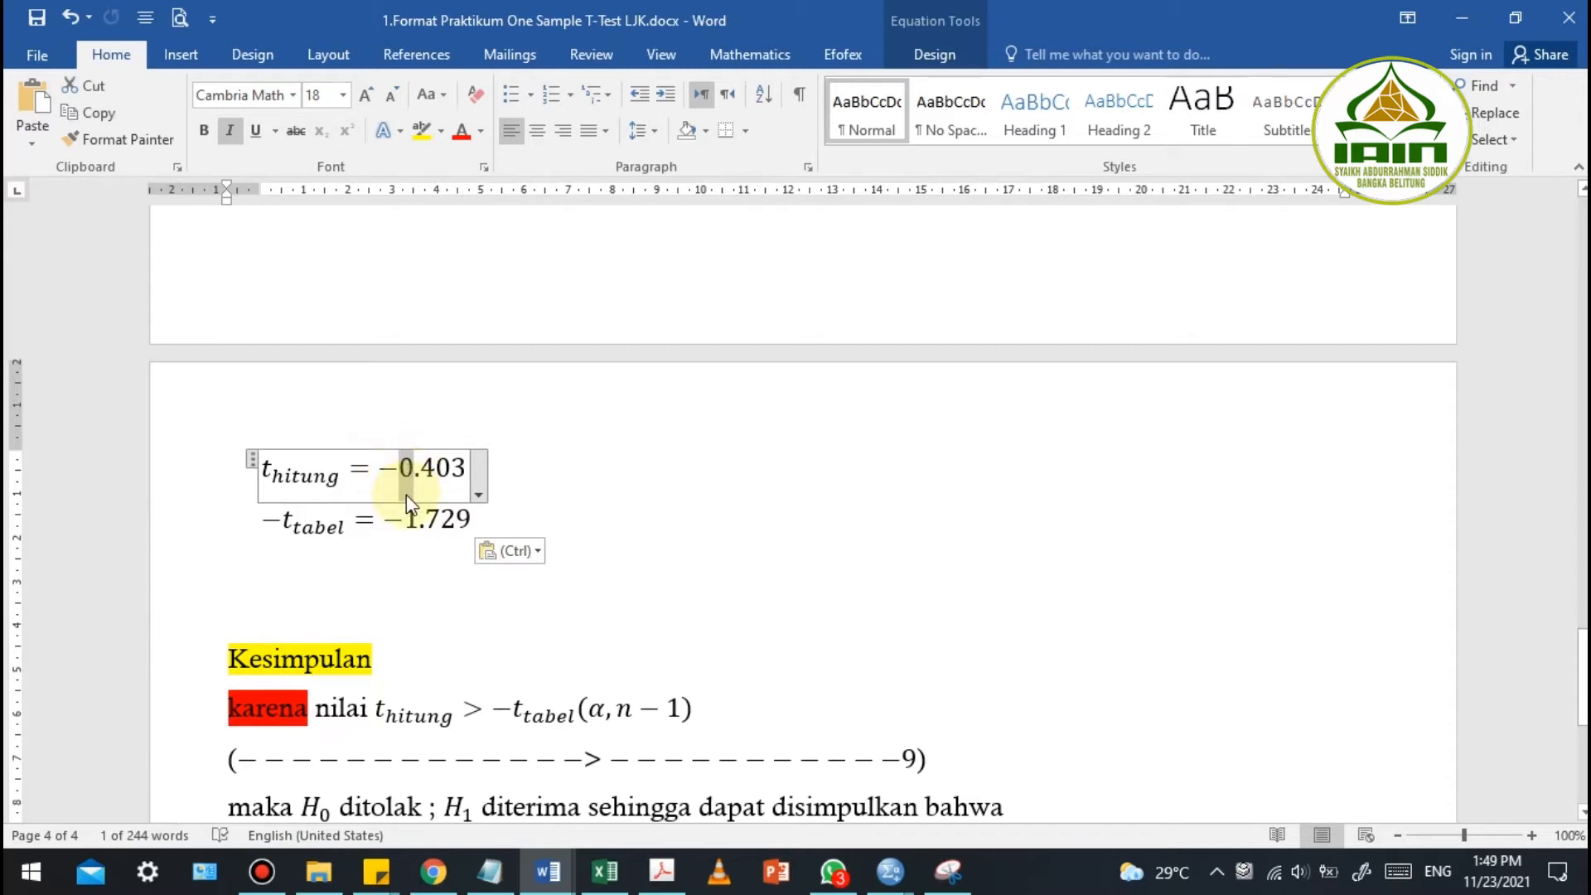
pyautogui.click(382, 463)
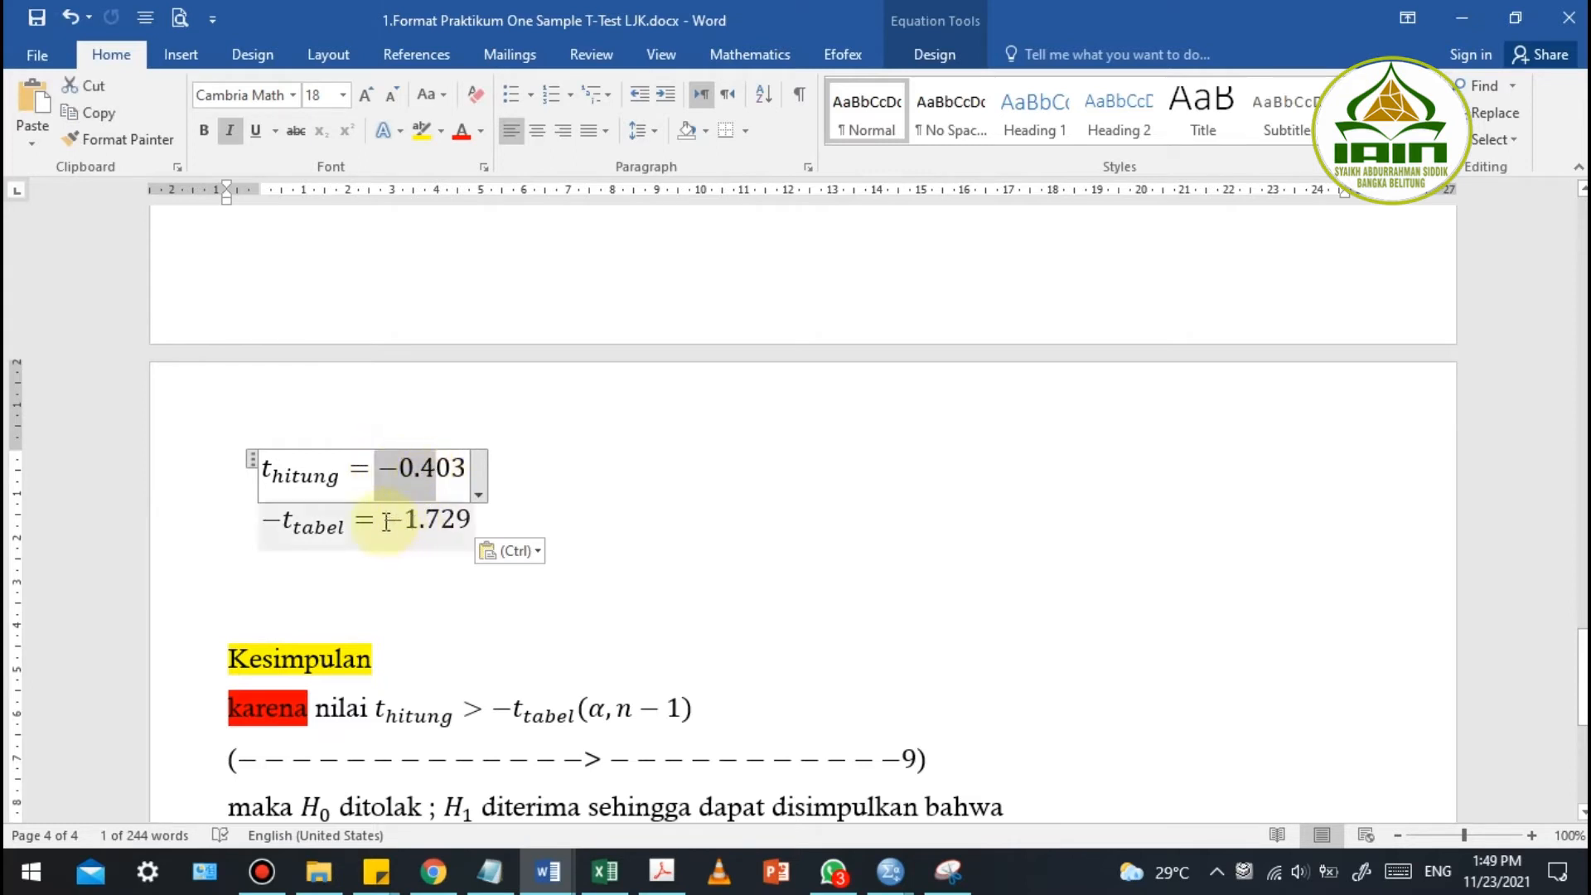
pyautogui.moveTo(386, 522); pyautogui.dragTo(434, 522)
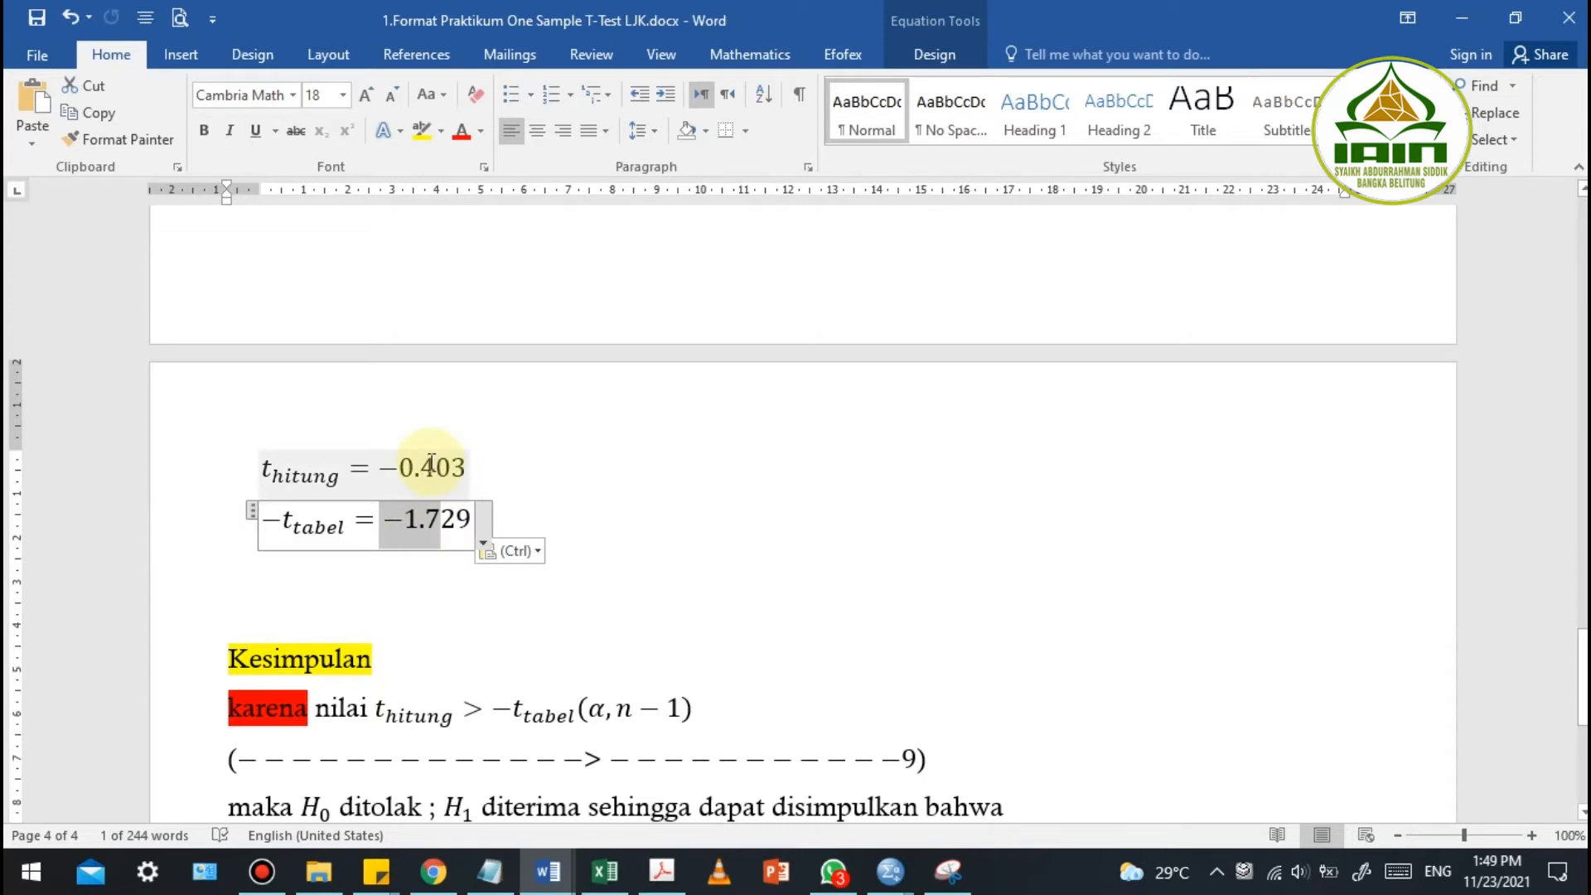
pyautogui.moveTo(380, 468); pyautogui.dragTo(468, 477)
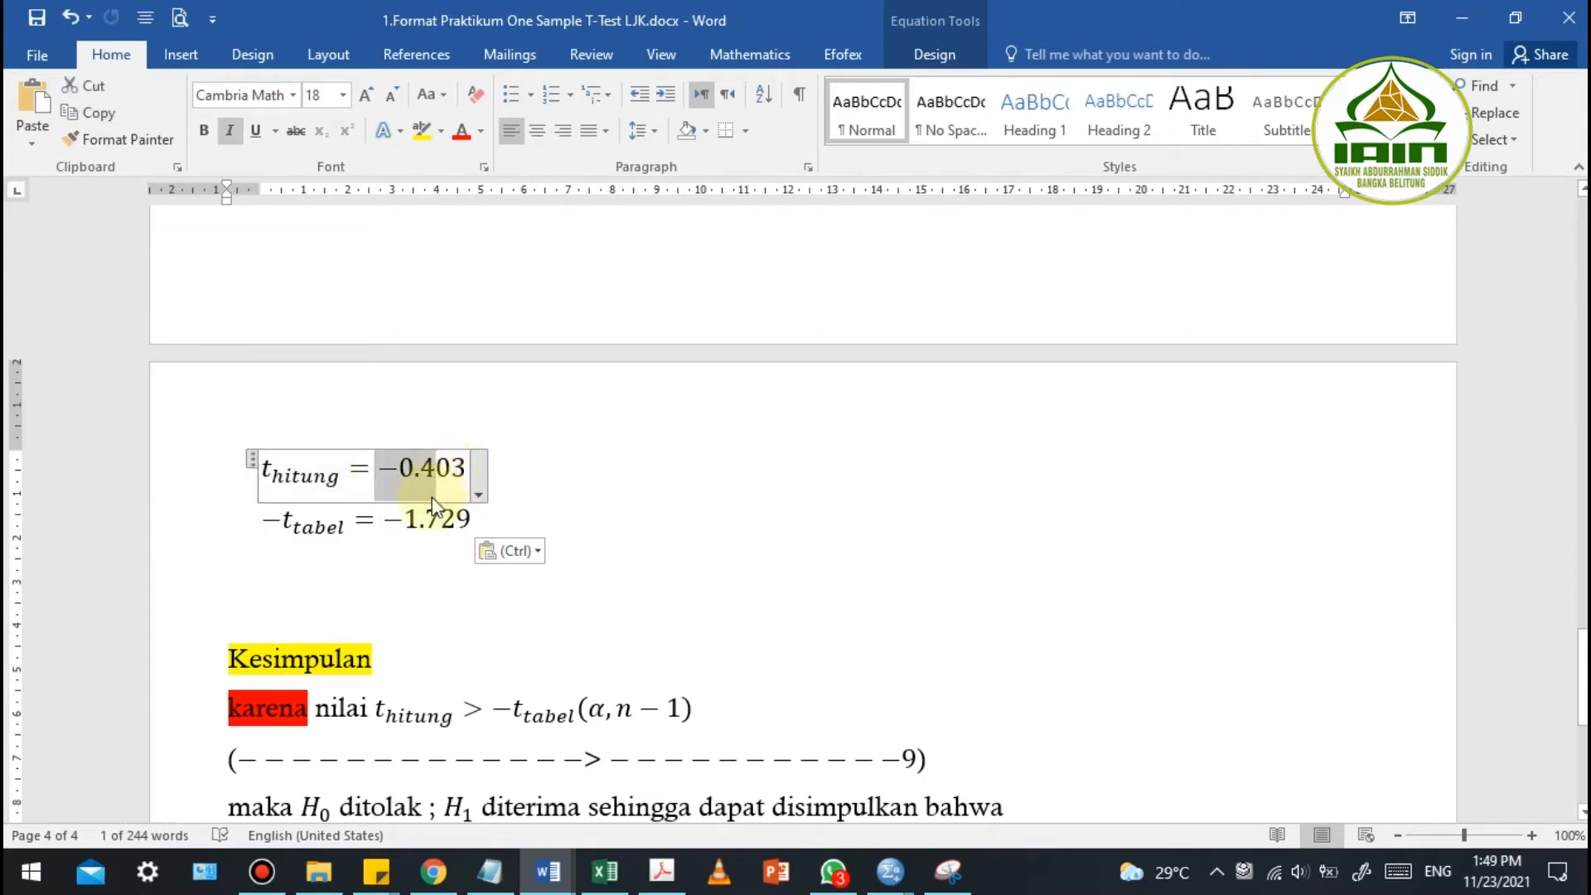
pyautogui.click(310, 485)
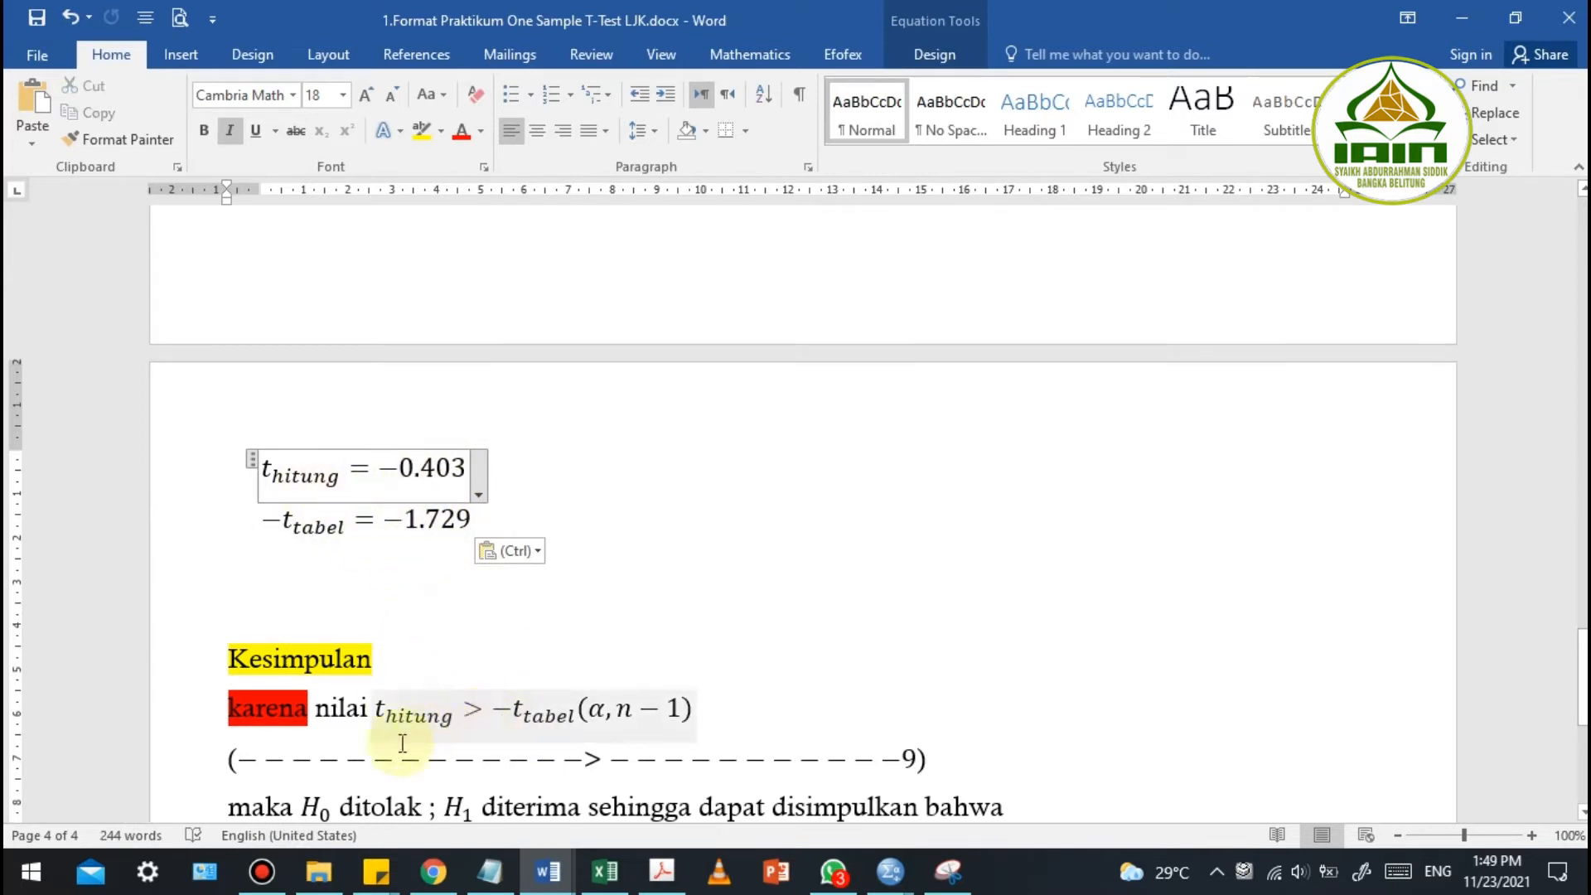
# Copy −0.403 from the t hitung line over the dashes before the > sign in the Kesimpulan comparison
pyautogui.moveTo(386, 469); pyautogui.dragTo(454, 471)
pyautogui.hotkey('ctrl', 'c')
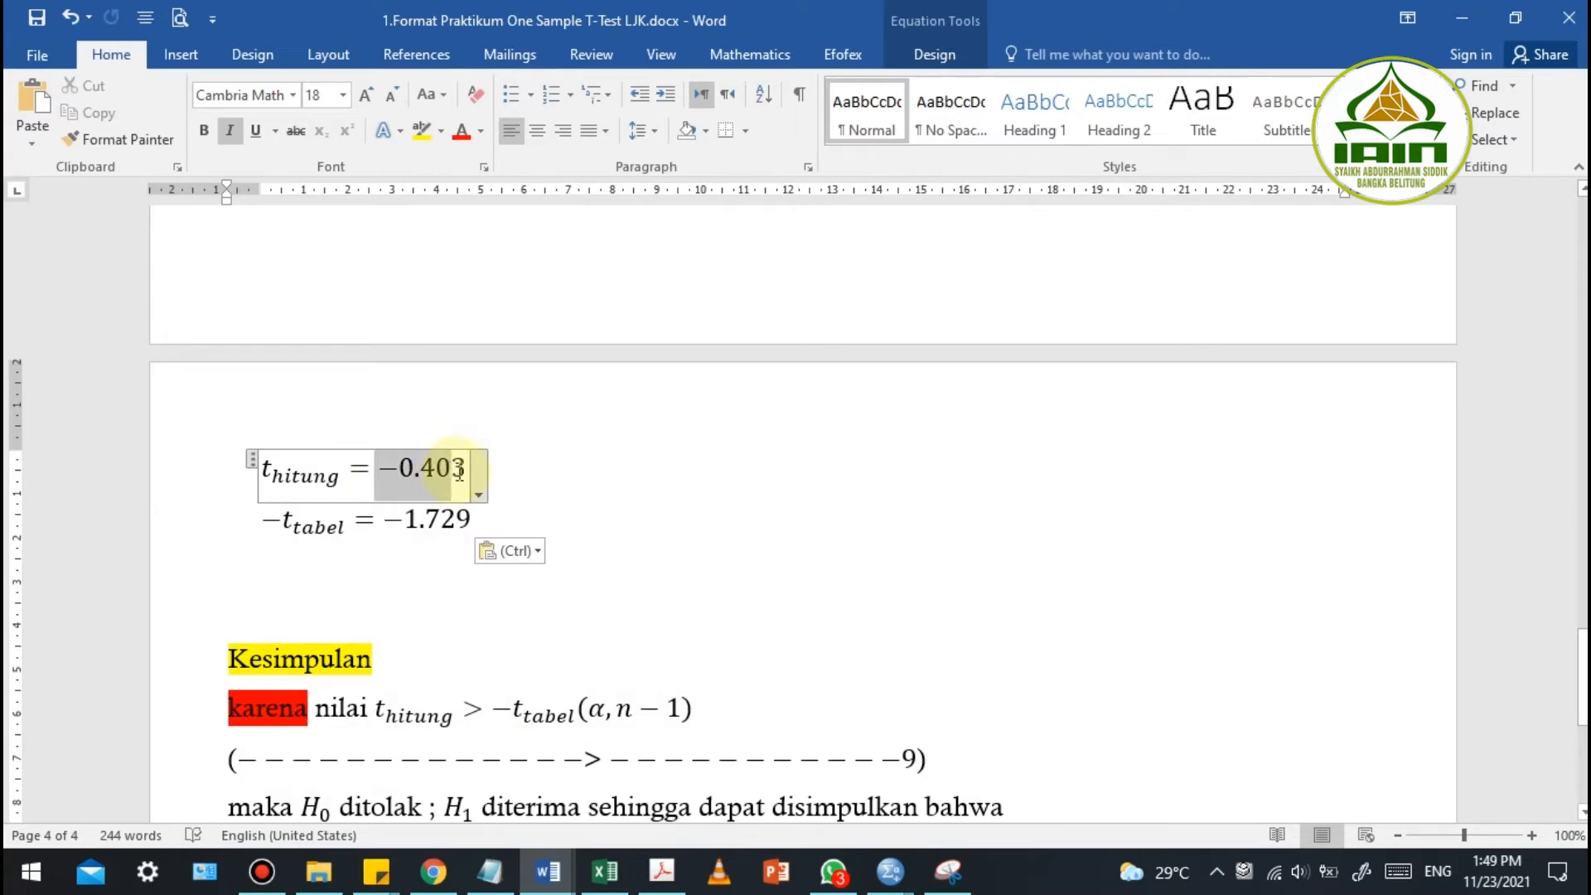
pyautogui.hotkey('ctrl', 'z')
pyautogui.moveTo(239, 755); pyautogui.dragTo(573, 754)
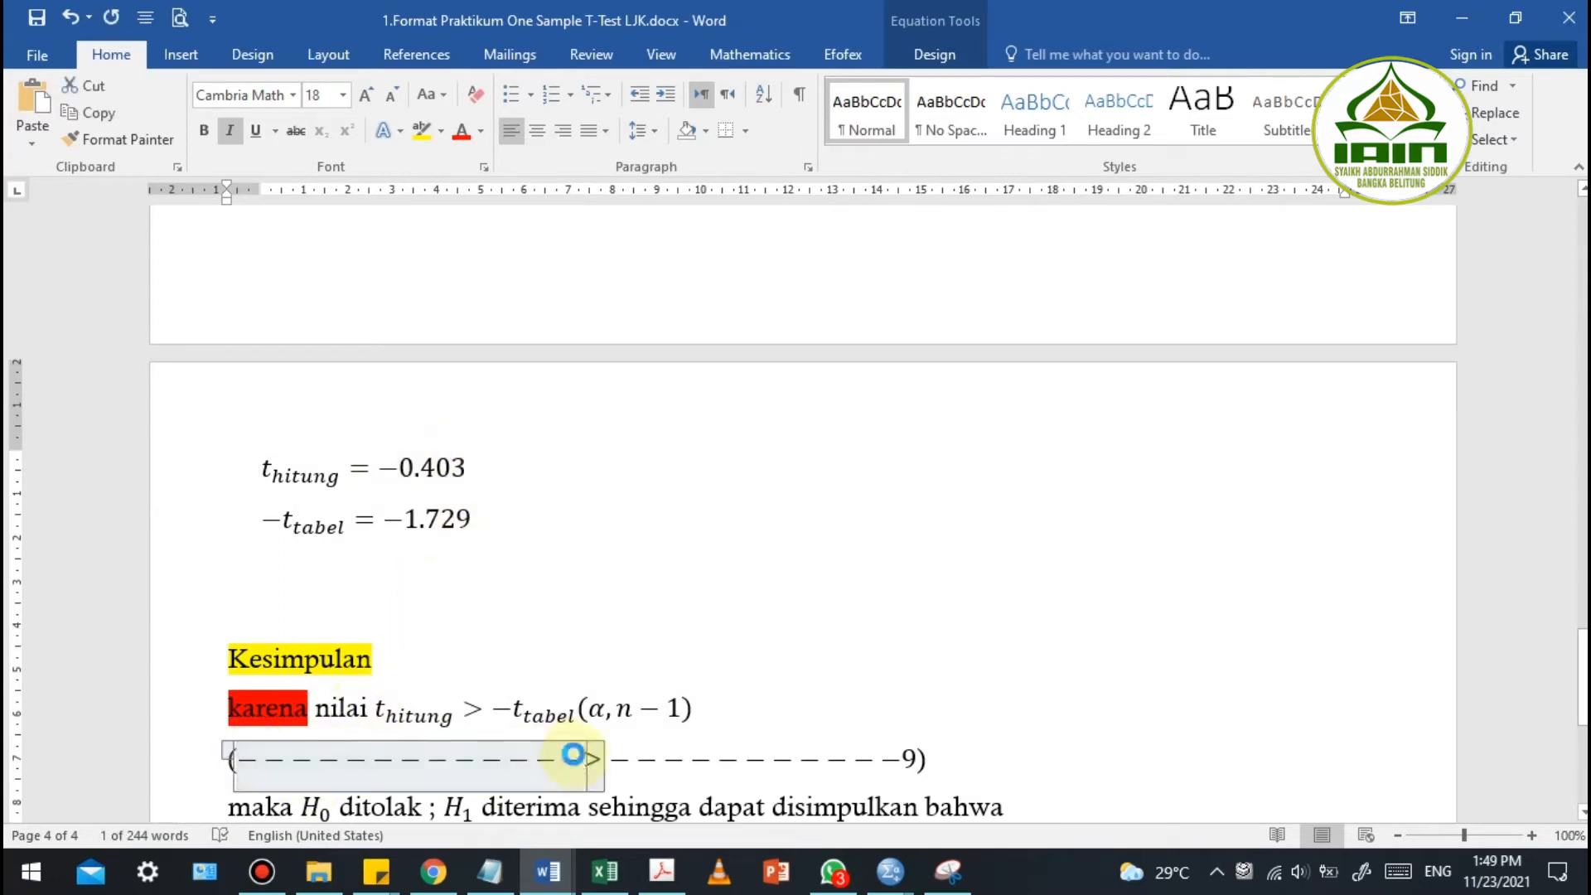
pyautogui.hotkey('ctrl', 'v')
# Copy −1.729 from the −t tabel line over the dashes after the > sign in the Kesimpulan comparison
pyautogui.moveTo(415, 520); pyautogui.dragTo(508, 523)
pyautogui.hotkey('ctrl', 'c')
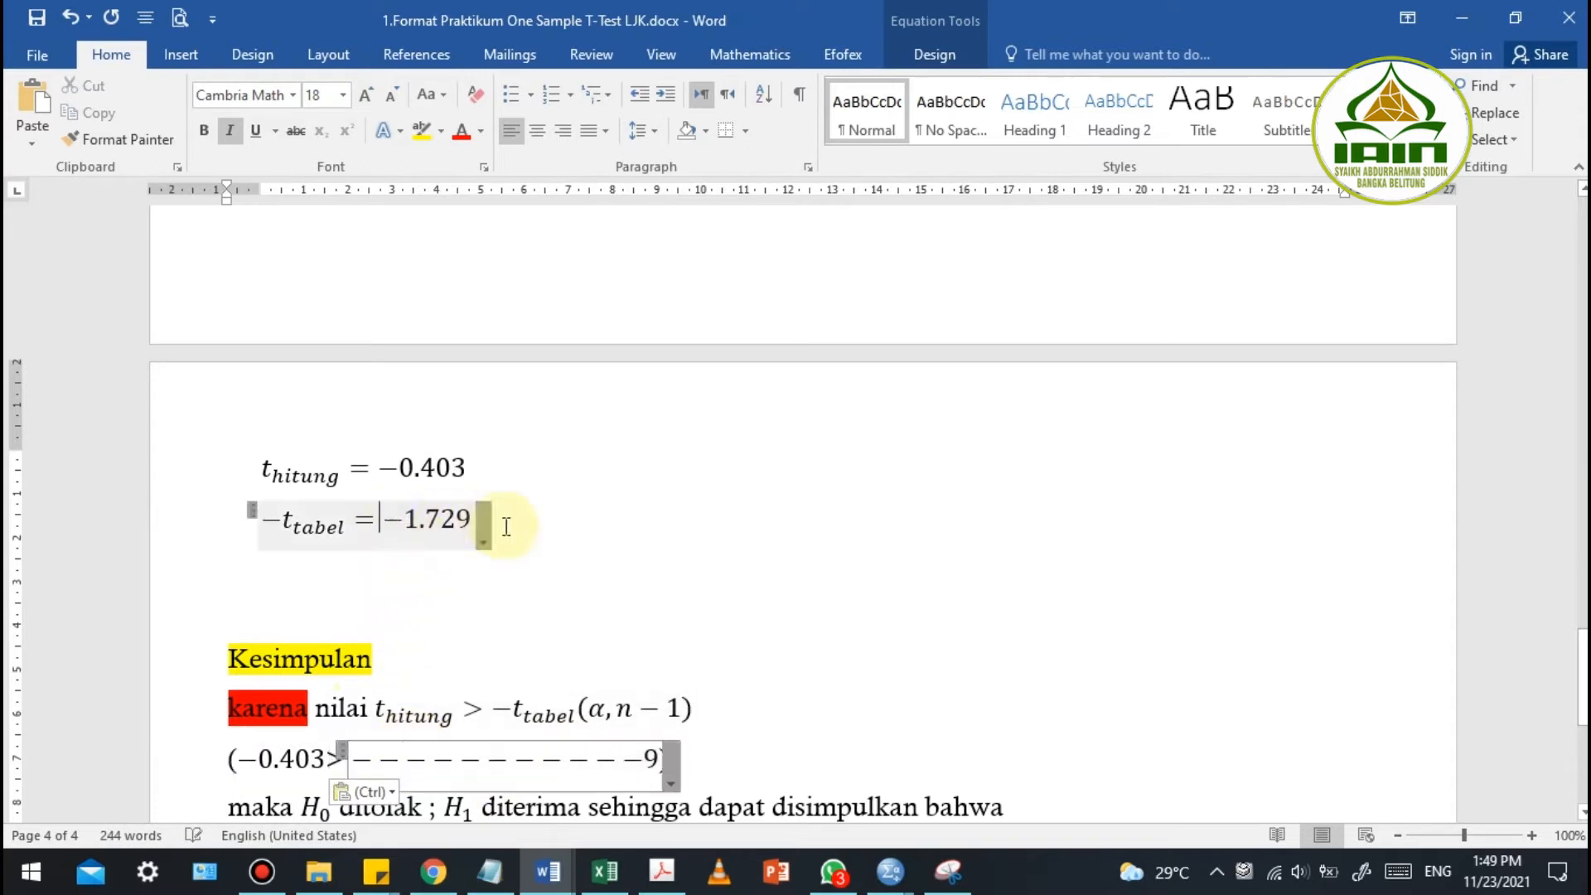
pyautogui.moveTo(352, 758); pyautogui.dragTo(638, 758)
pyautogui.hotkey('ctrl', 'v')
pyautogui.scroll(-1, 539, 761)
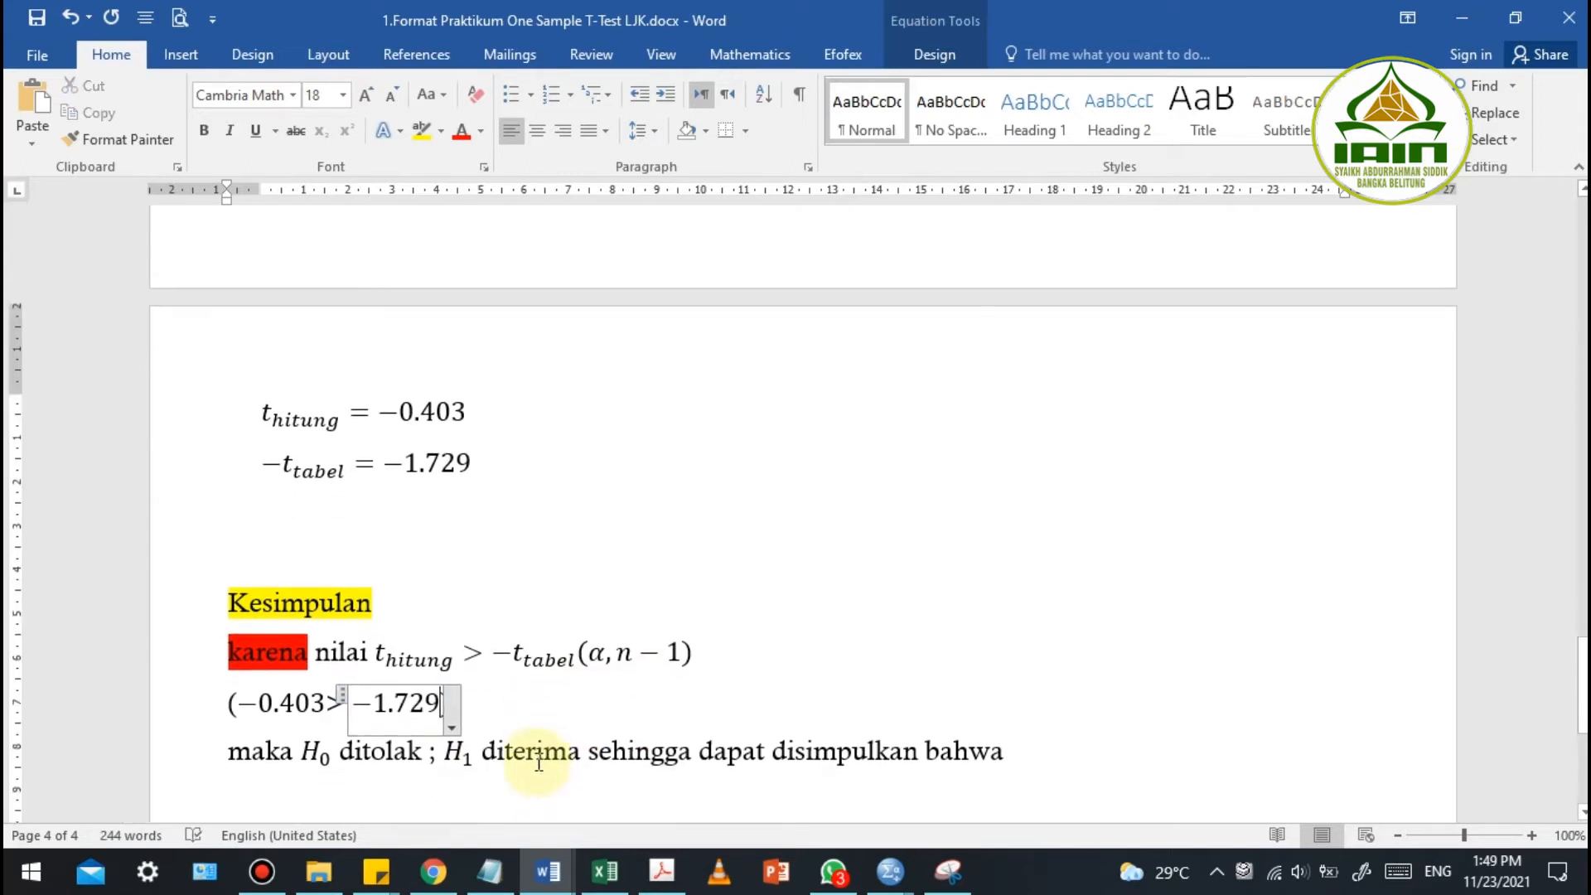
# Add the closing parenthesis and tidy the spacing so the comparison reads (−0.403 > −1.729)
pyautogui.click(515, 703)
pyautogui.write(')')
pyautogui.click(332, 703)
pyautogui.write('>')
pyautogui.click(415, 659)
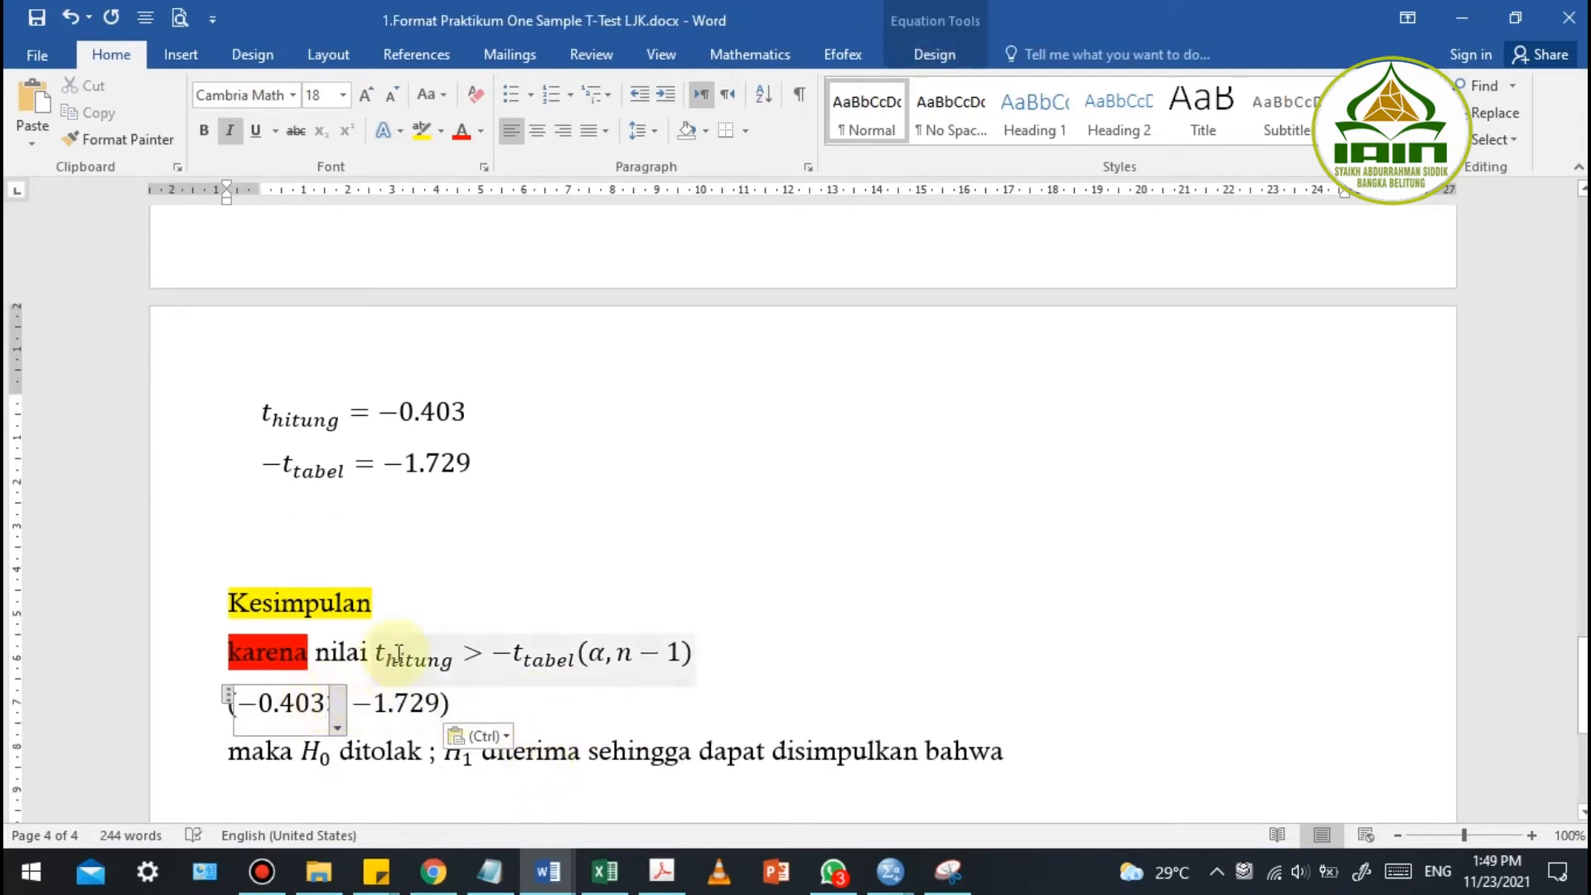
pyautogui.click(315, 752)
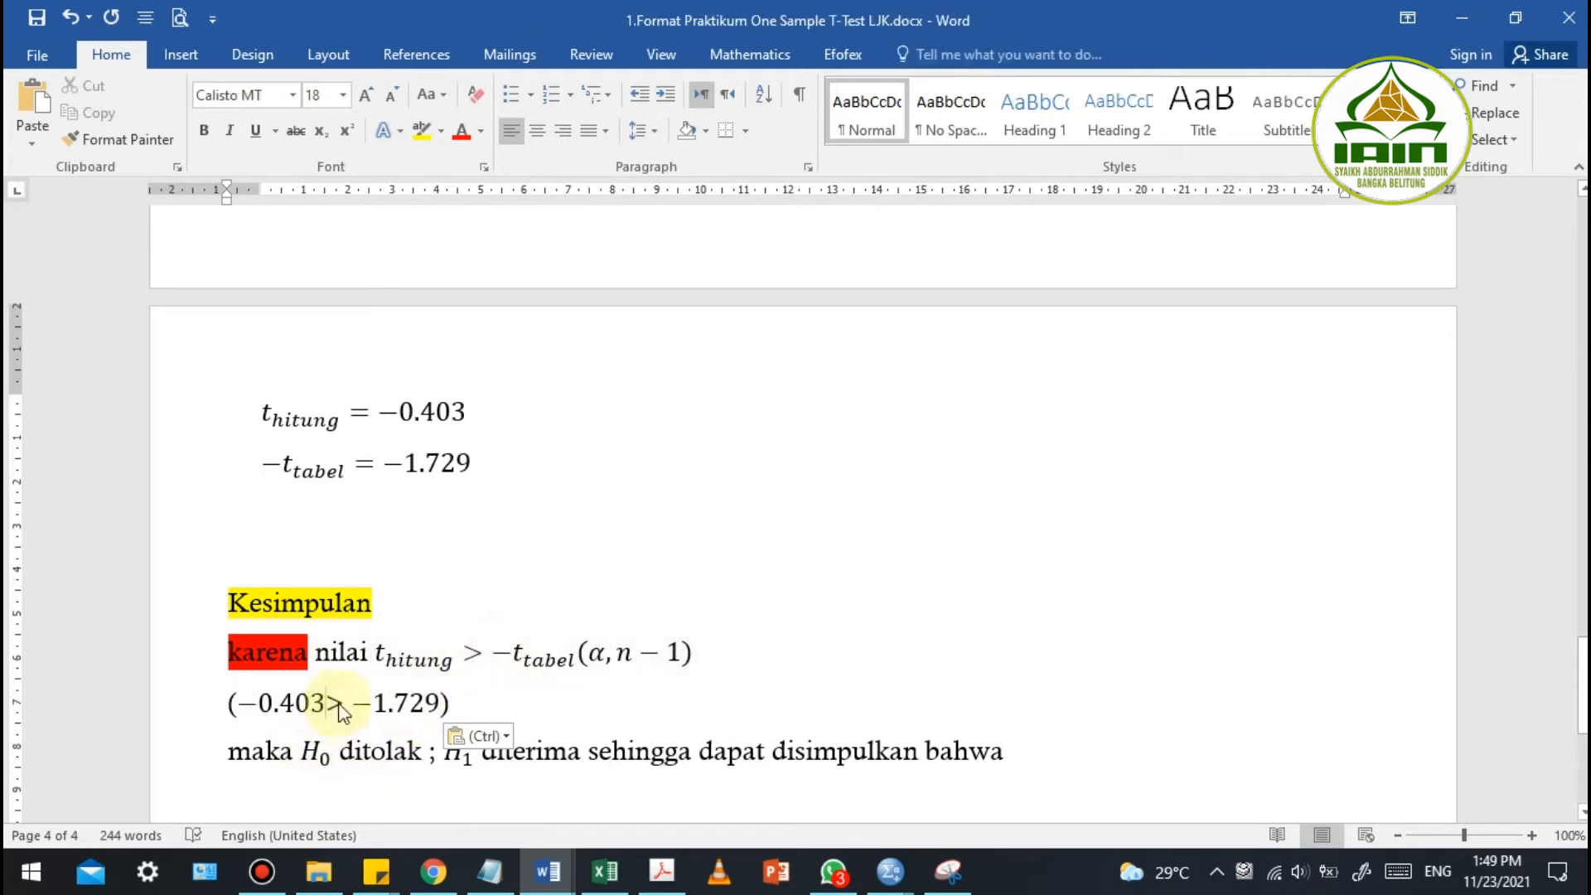
# Check the H0 acceptance criterion on page 2 against the comparison and the H0/H1 decision under Kesimpulan
pyautogui.scroll(10, 603, 553)
pyautogui.scroll(15, 603, 553)
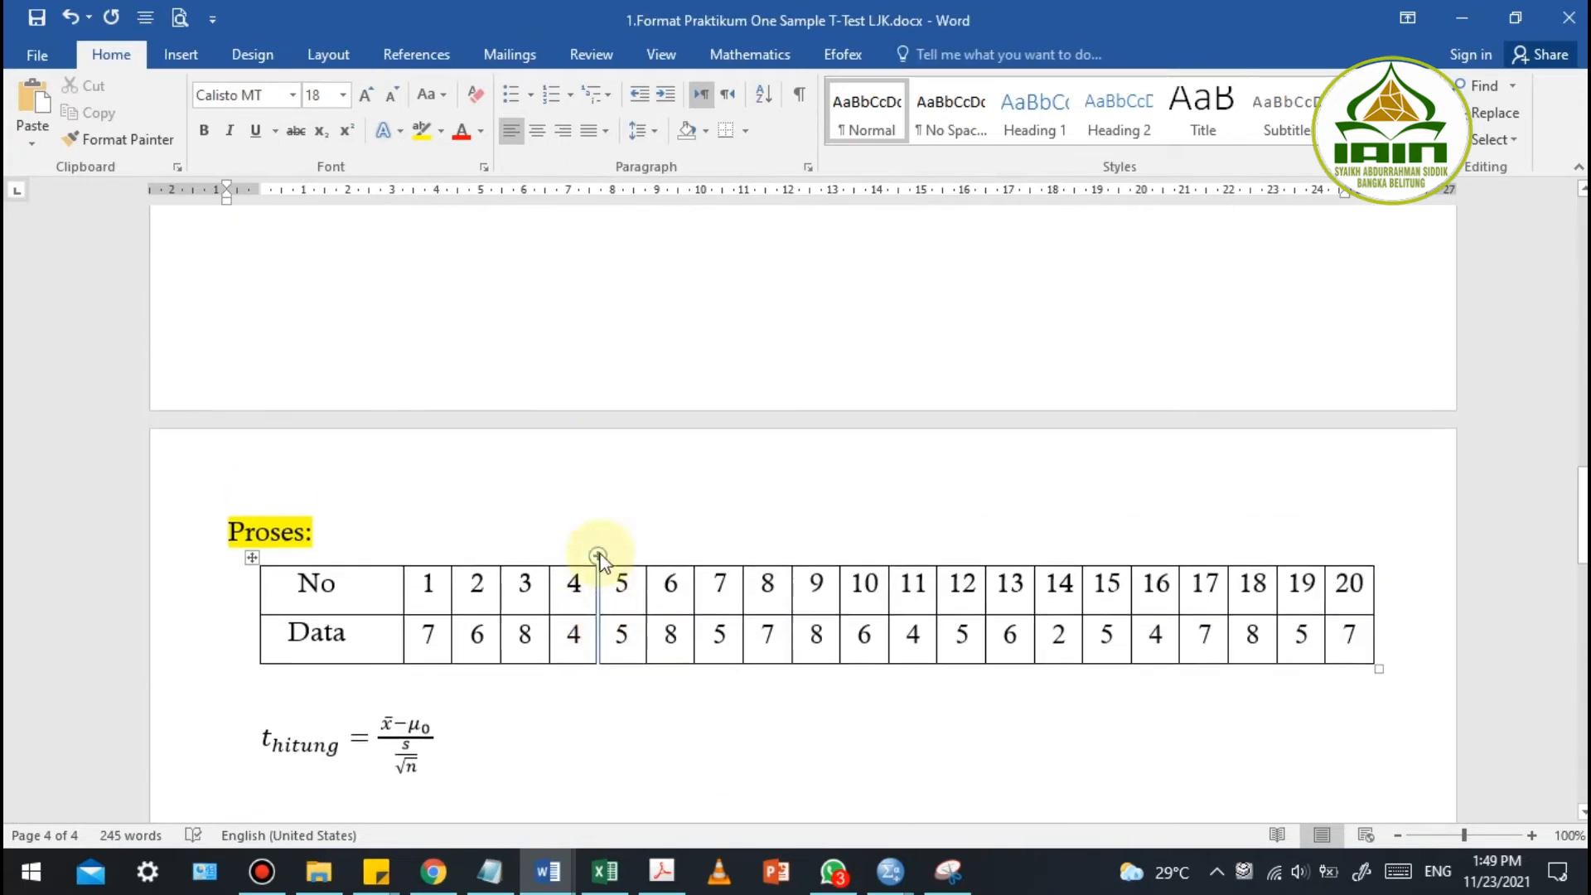
pyautogui.click(312, 516)
pyautogui.scroll(1, 320, 501)
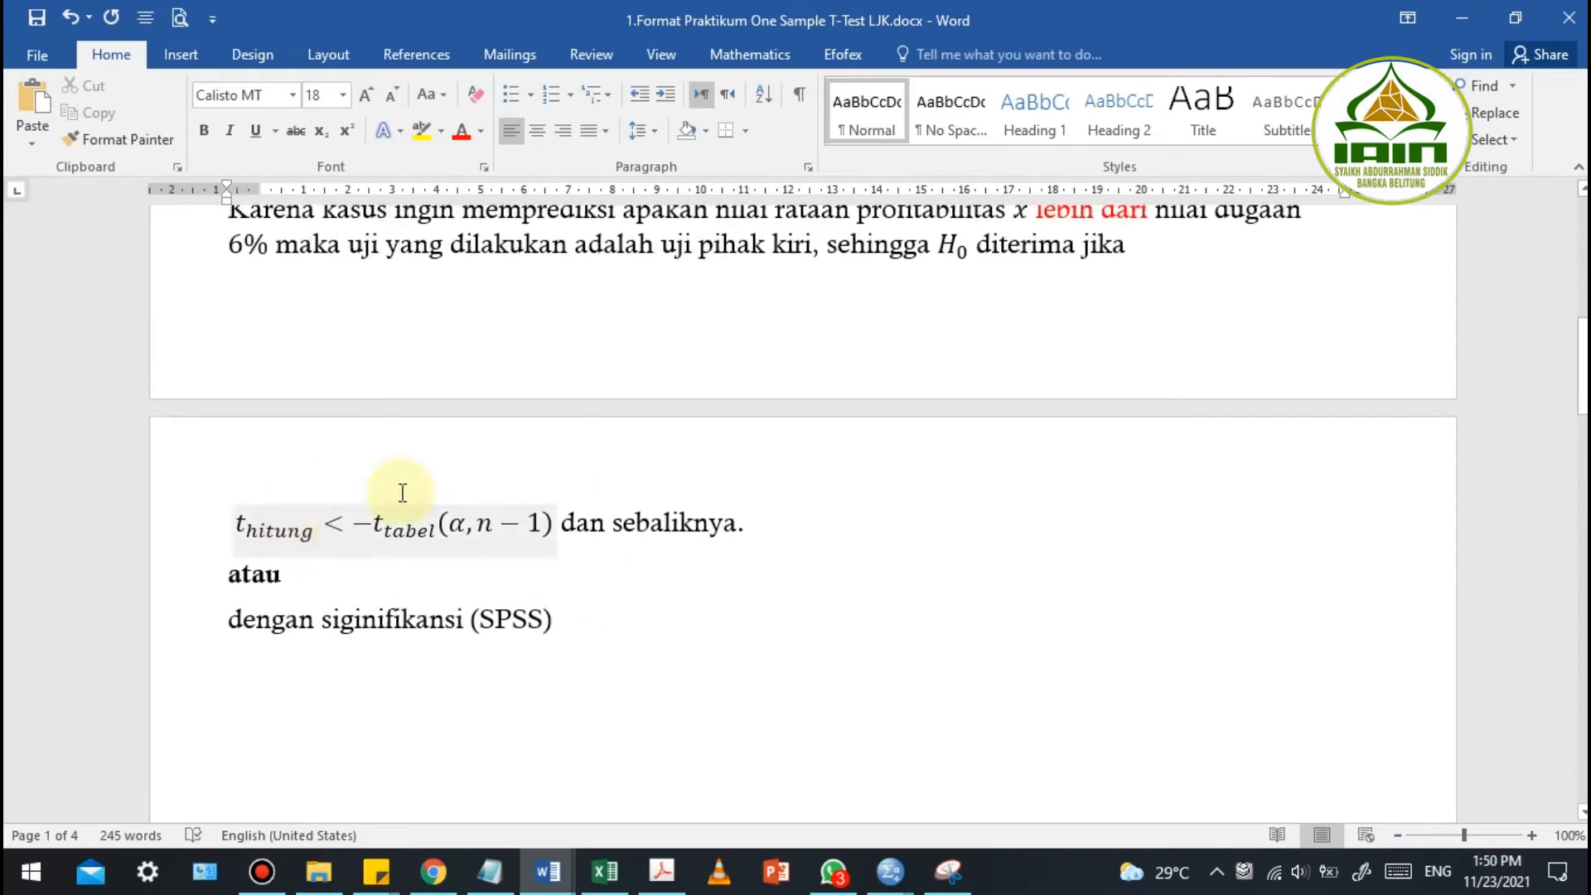
pyautogui.moveTo(235, 549); pyautogui.dragTo(381, 564)
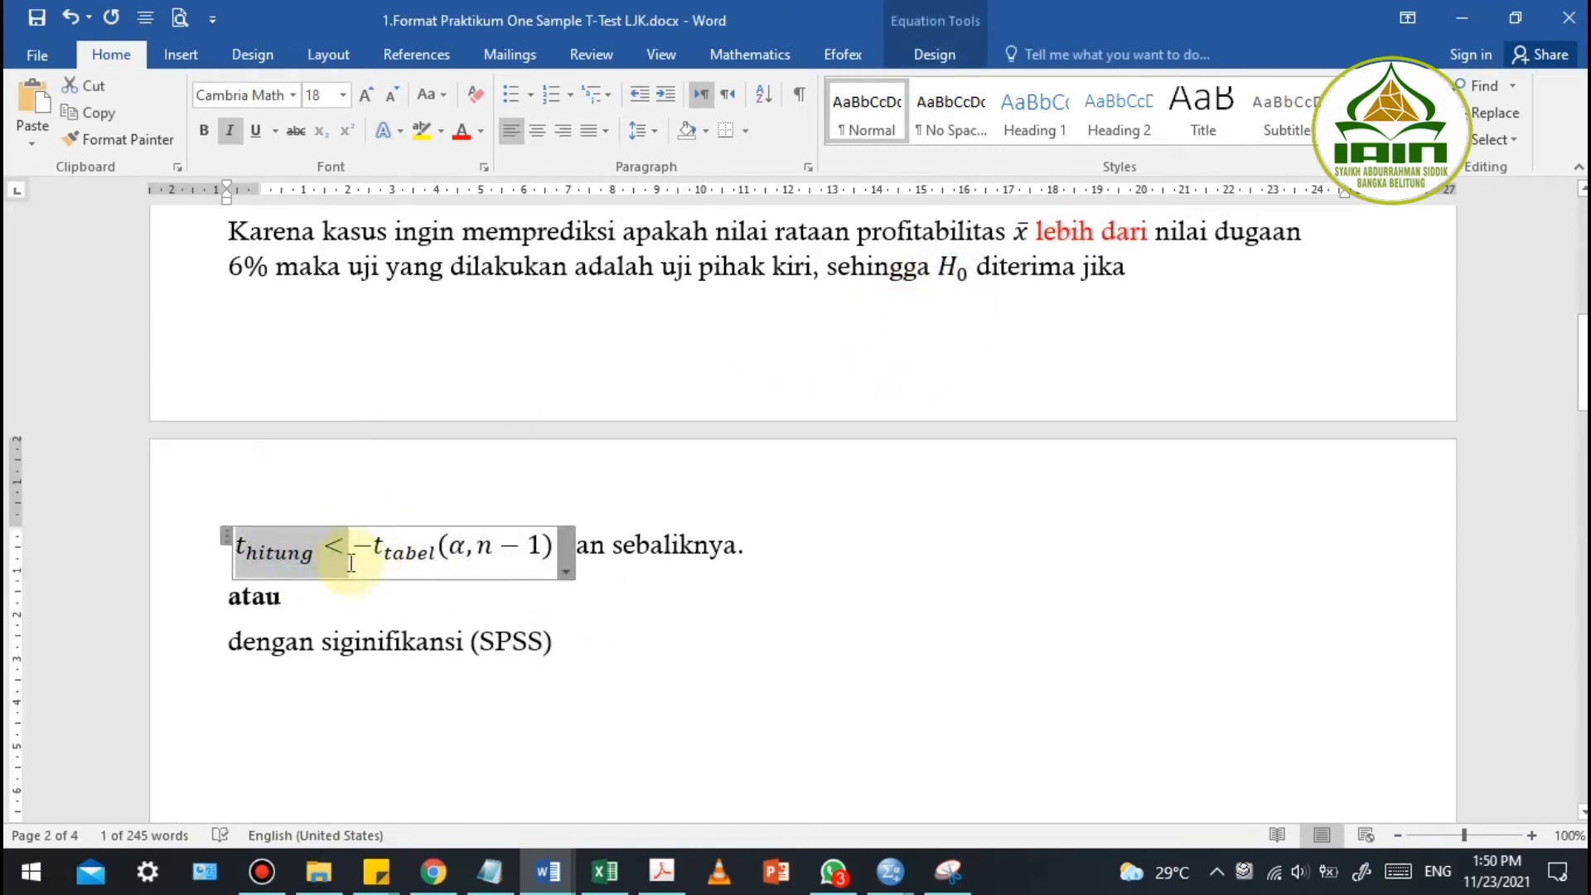
pyautogui.scroll(-15, 348, 561)
pyautogui.scroll(-15, 365, 583)
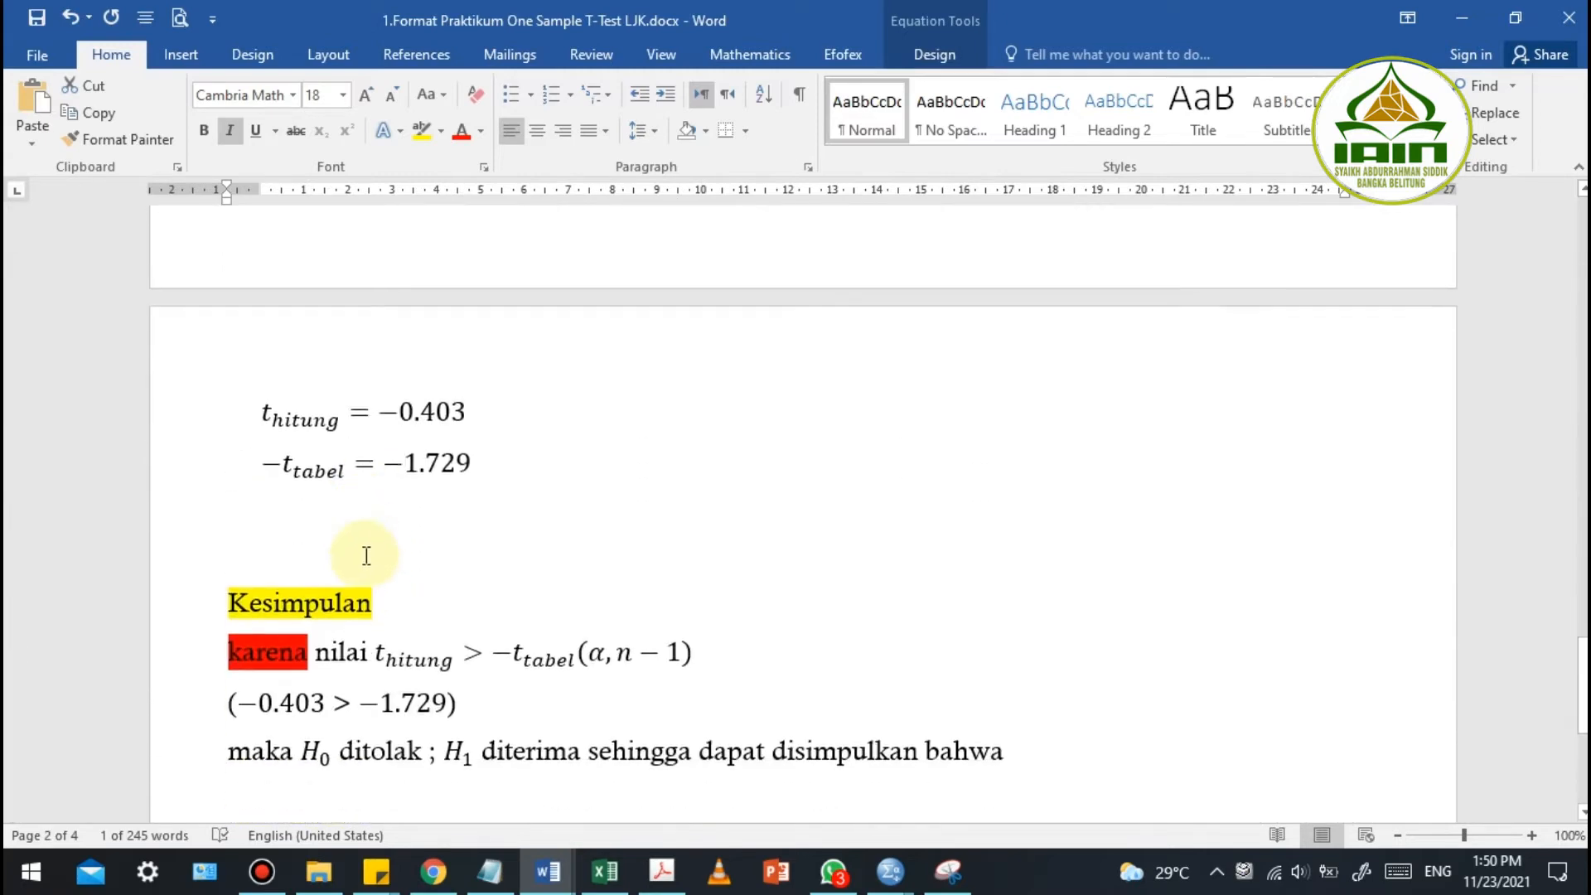
pyautogui.moveTo(360, 498); pyautogui.dragTo(475, 495)
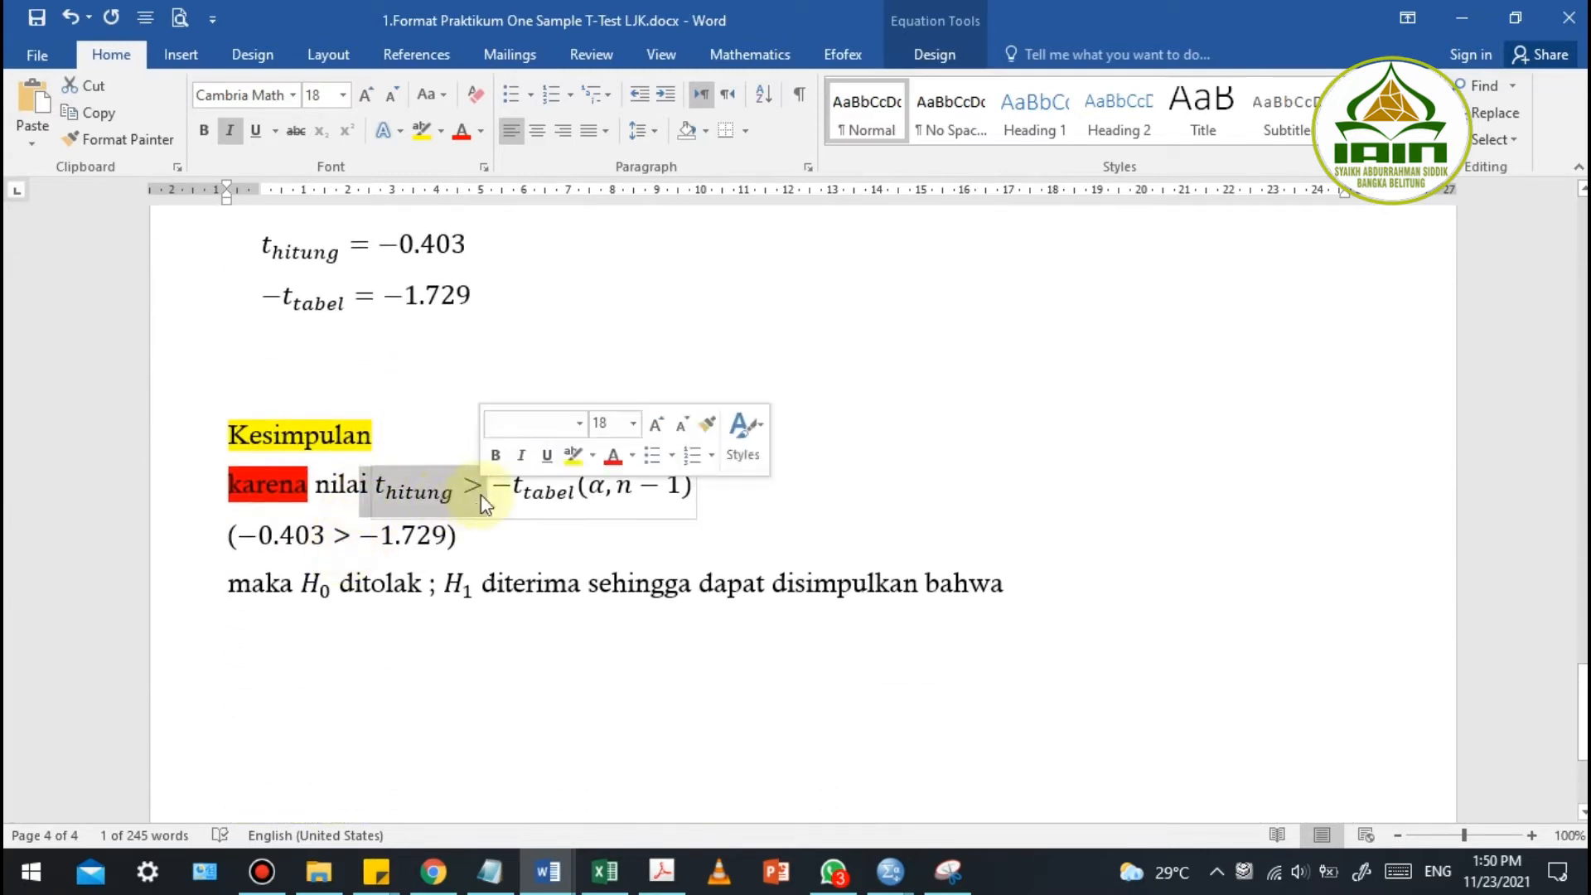
pyautogui.click(442, 539)
pyautogui.click(320, 594)
pyautogui.click(462, 593)
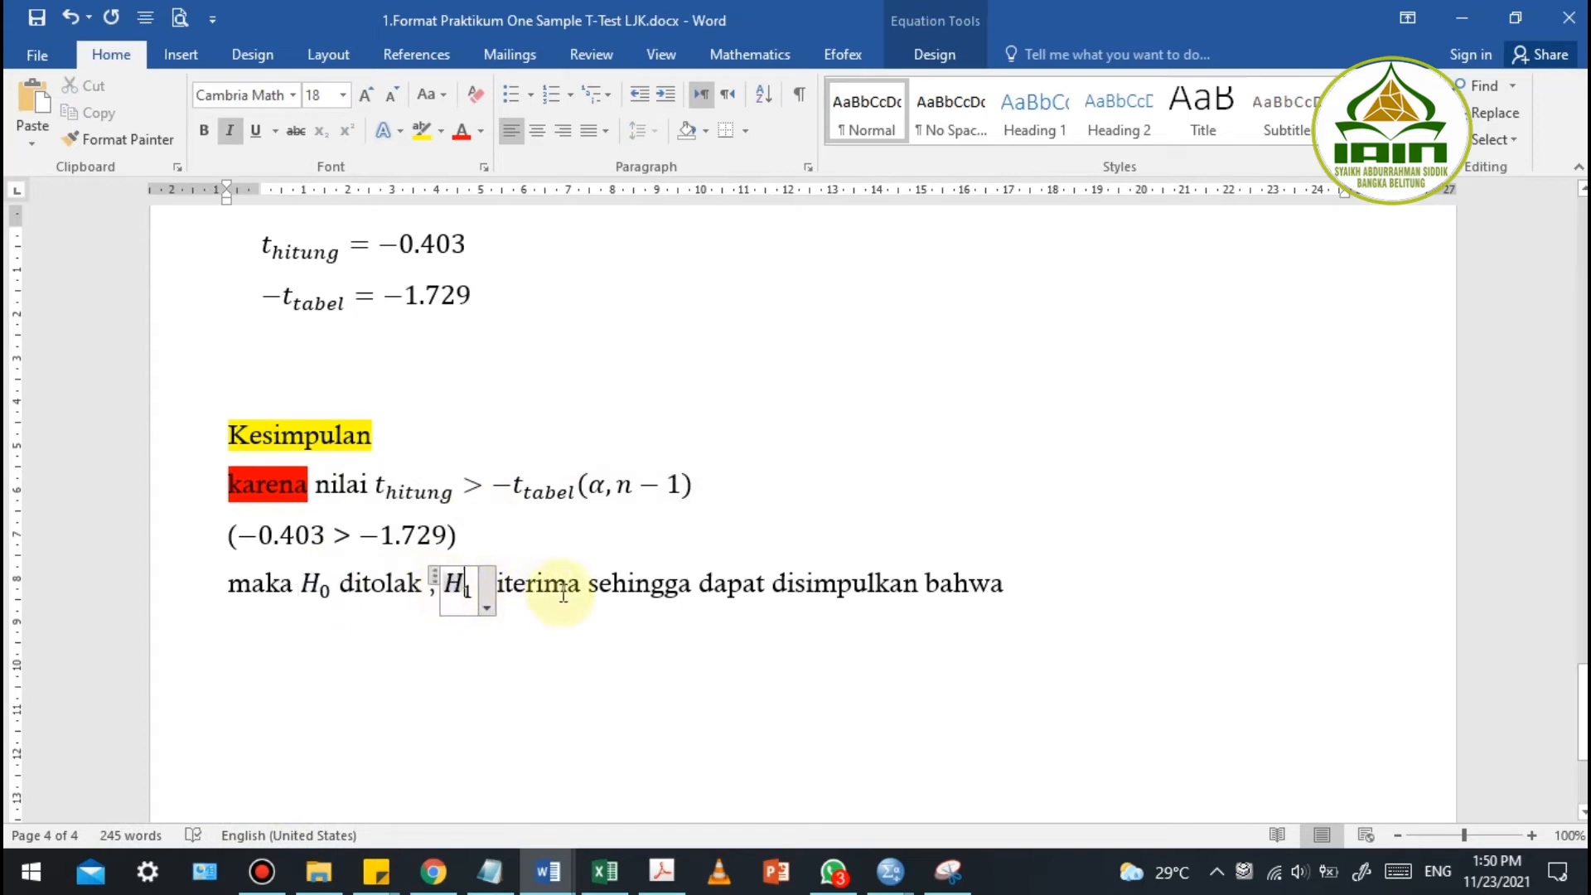
pyautogui.click(563, 595)
pyautogui.click(676, 590)
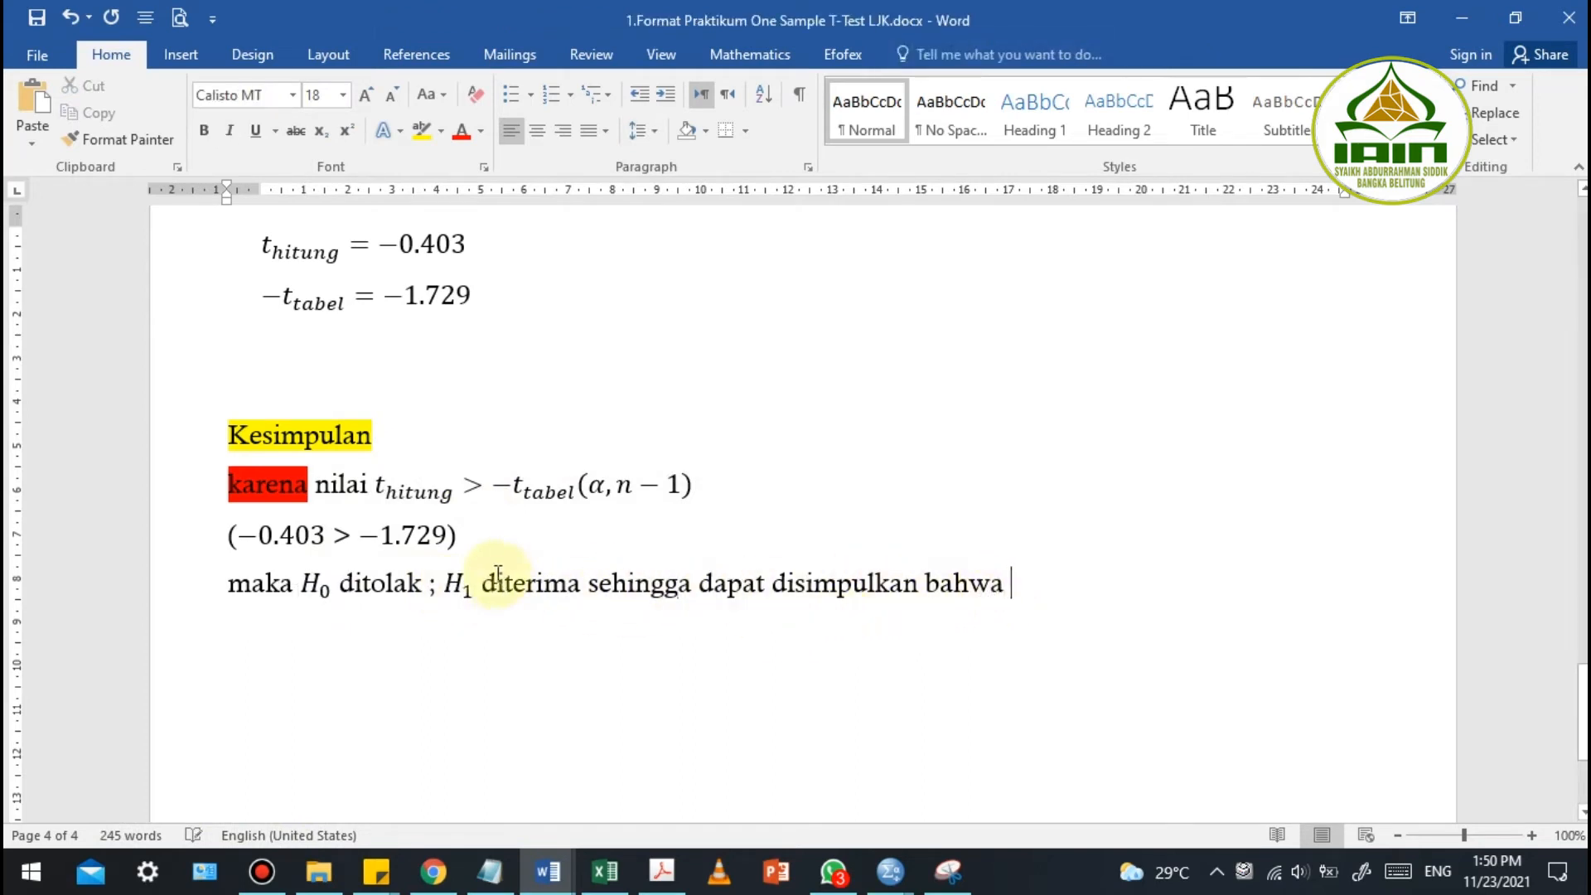
# Copy the H1 statement "Rata-rata ROA profitabilitas perusahaan di Babel kurang 6" from Hipotesis to the end of the conclusion after "bahwa"
pyautogui.scroll(15, 513, 578)
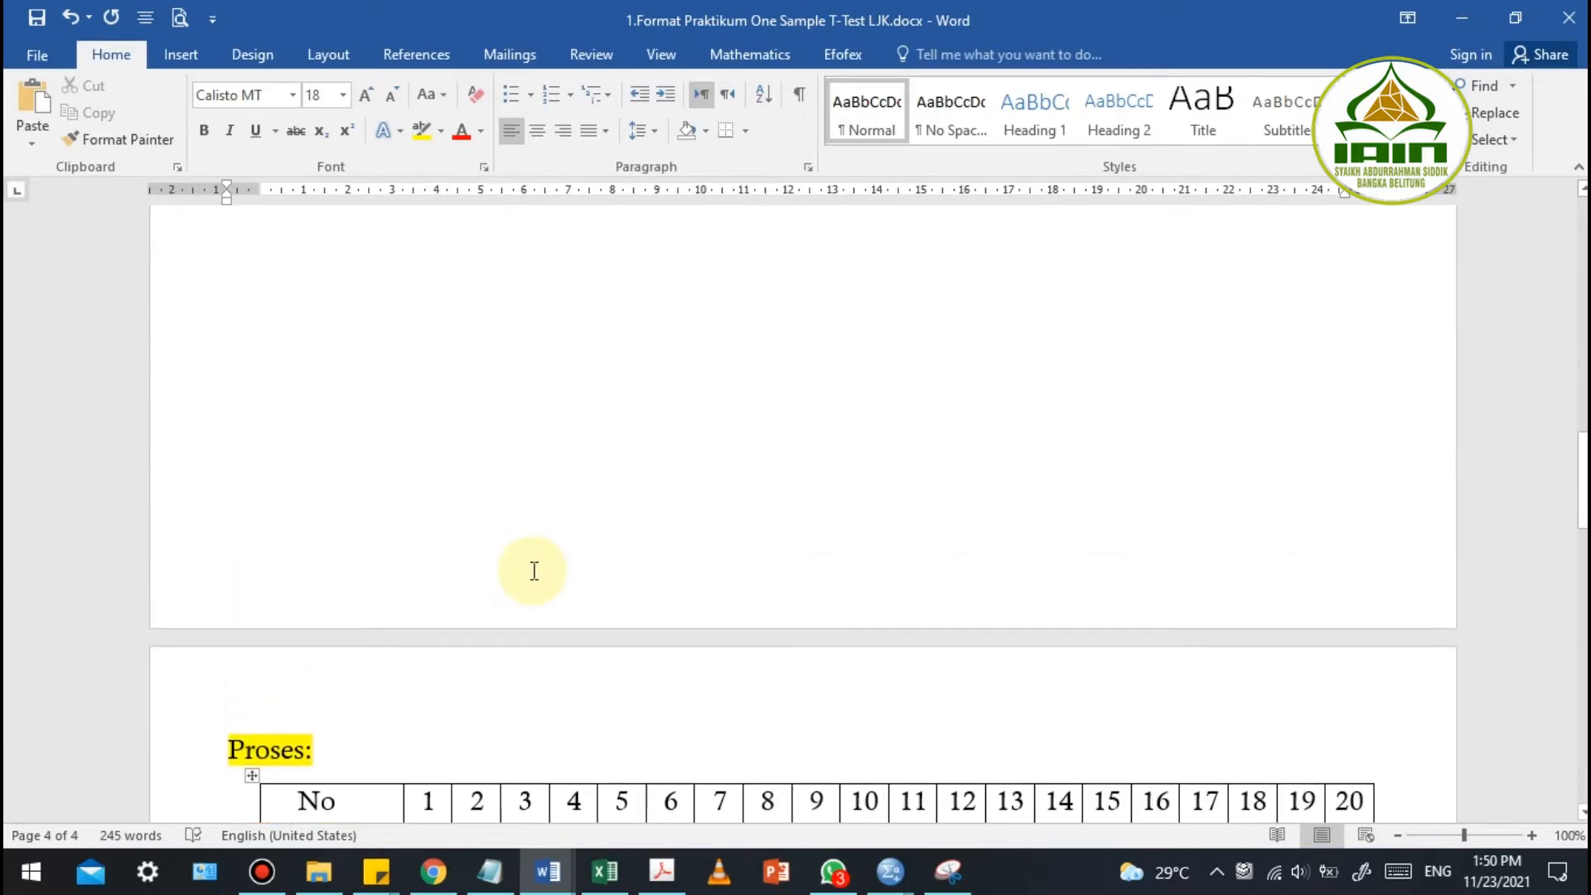
pyautogui.scroll(15, 532, 571)
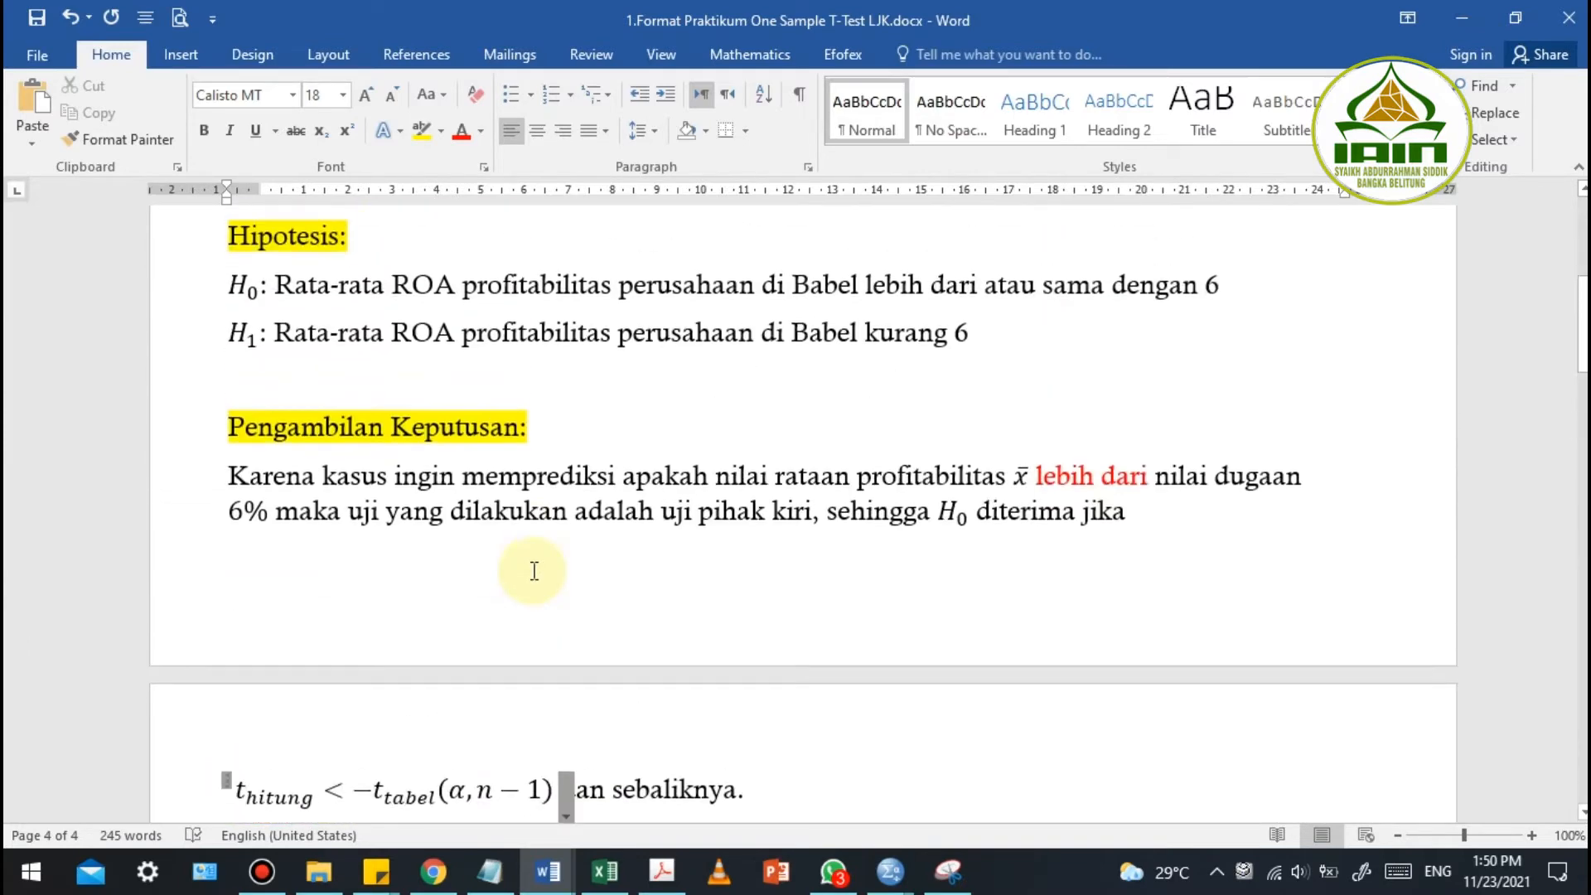
pyautogui.scroll(1, 504, 560)
pyautogui.moveTo(344, 488); pyautogui.dragTo(965, 479)
pyautogui.hotkey('ctrl', 'c')
pyautogui.scroll(-20, 802, 597)
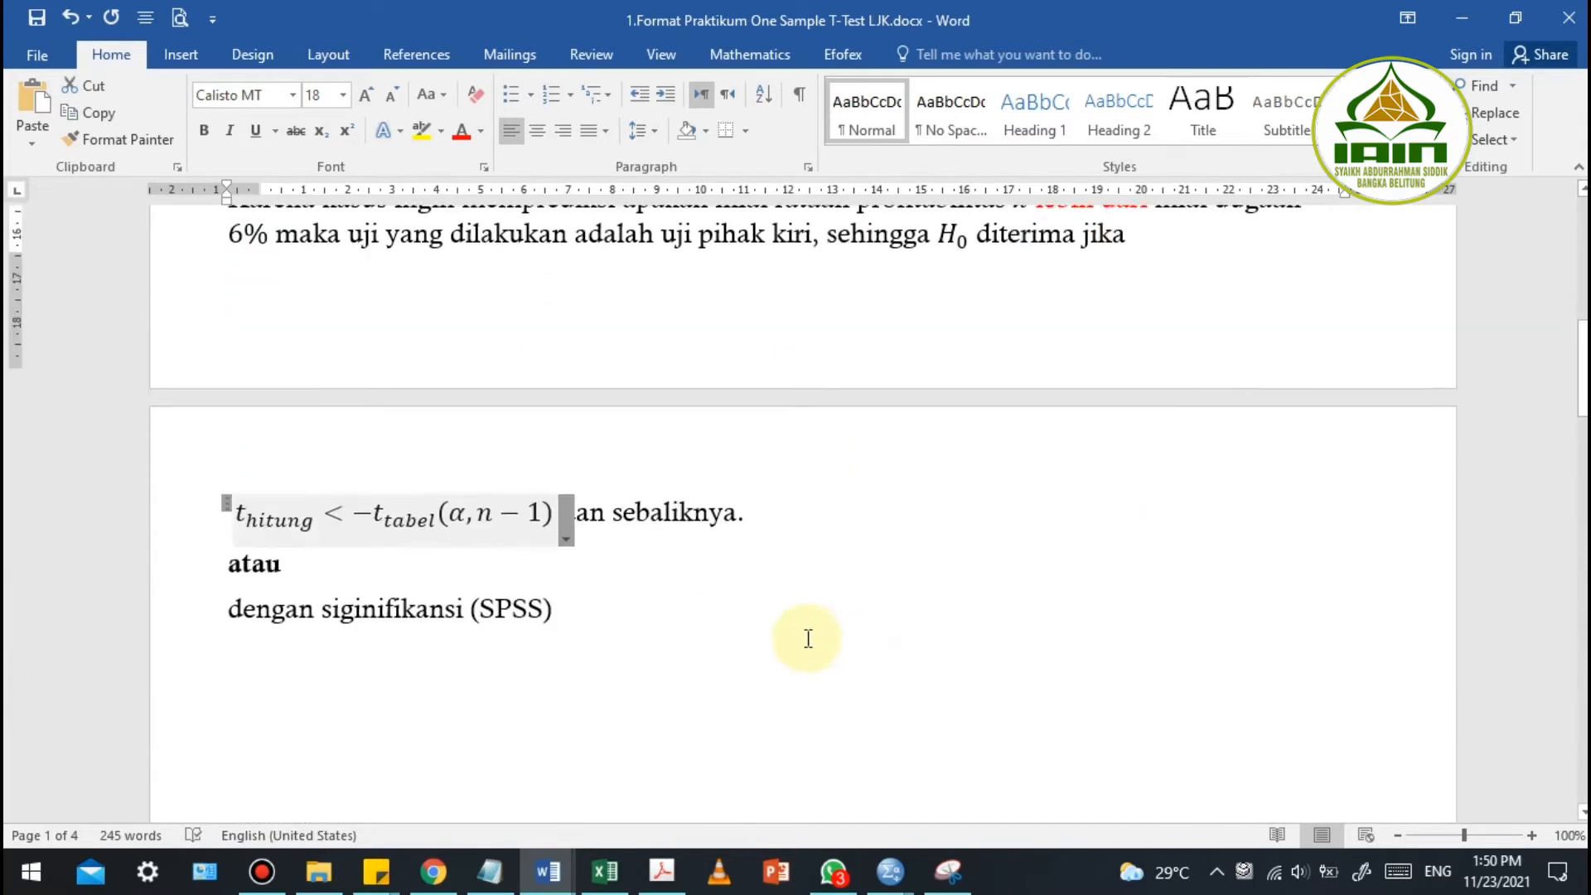
pyautogui.scroll(-12, 803, 596)
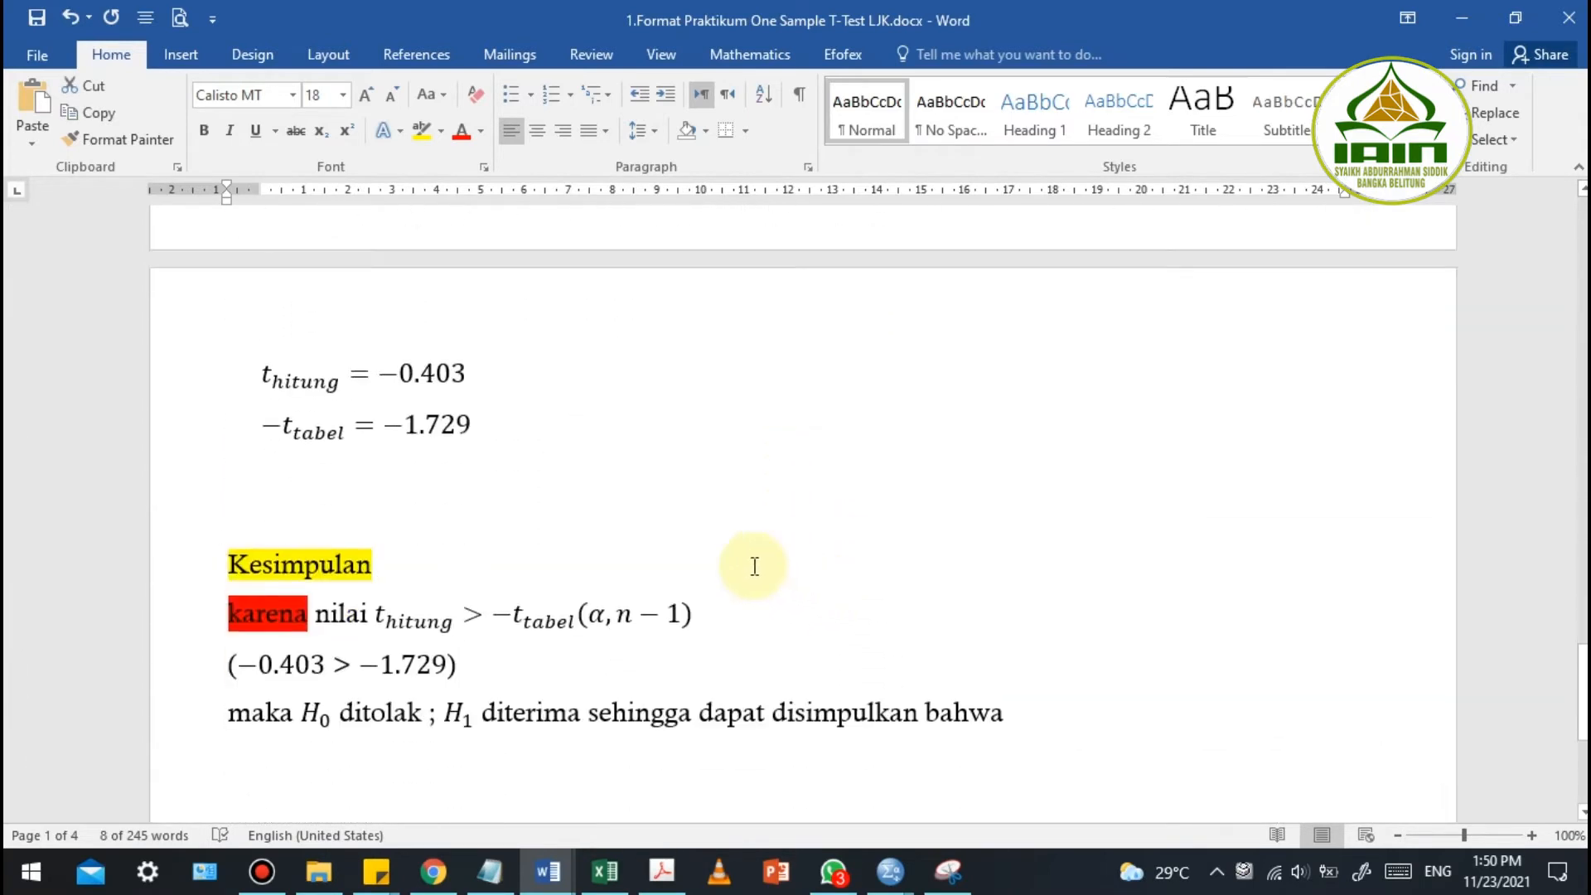
pyautogui.click(1031, 686)
pyautogui.hotkey('ctrl', 'v')
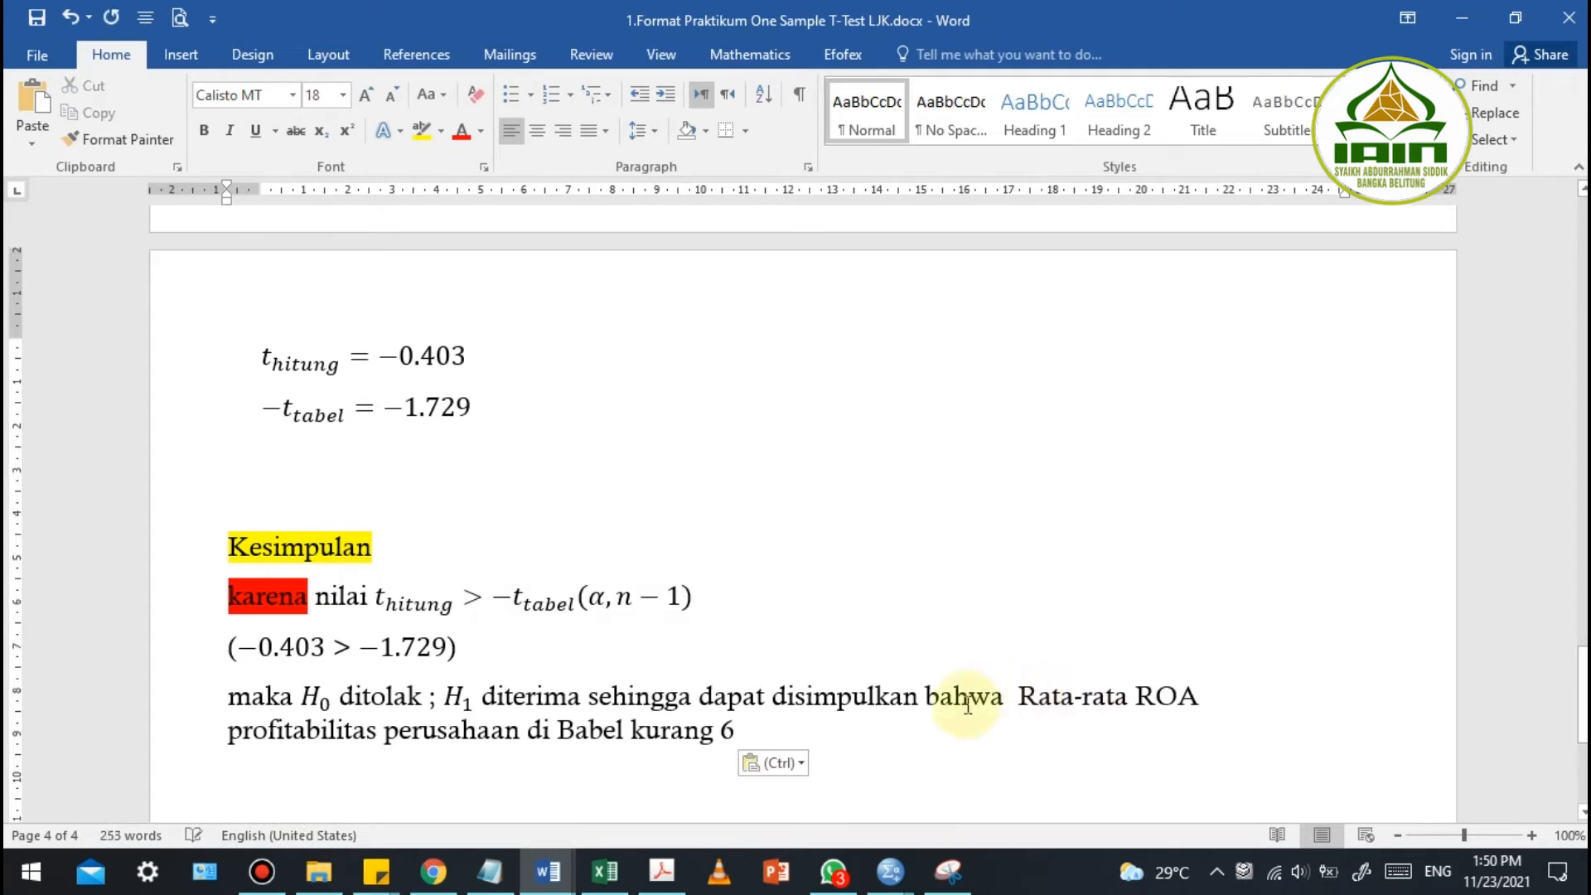
# Remove the extra space after "bahwa" and end the conclusion sentence with a period
pyautogui.click(1006, 707)
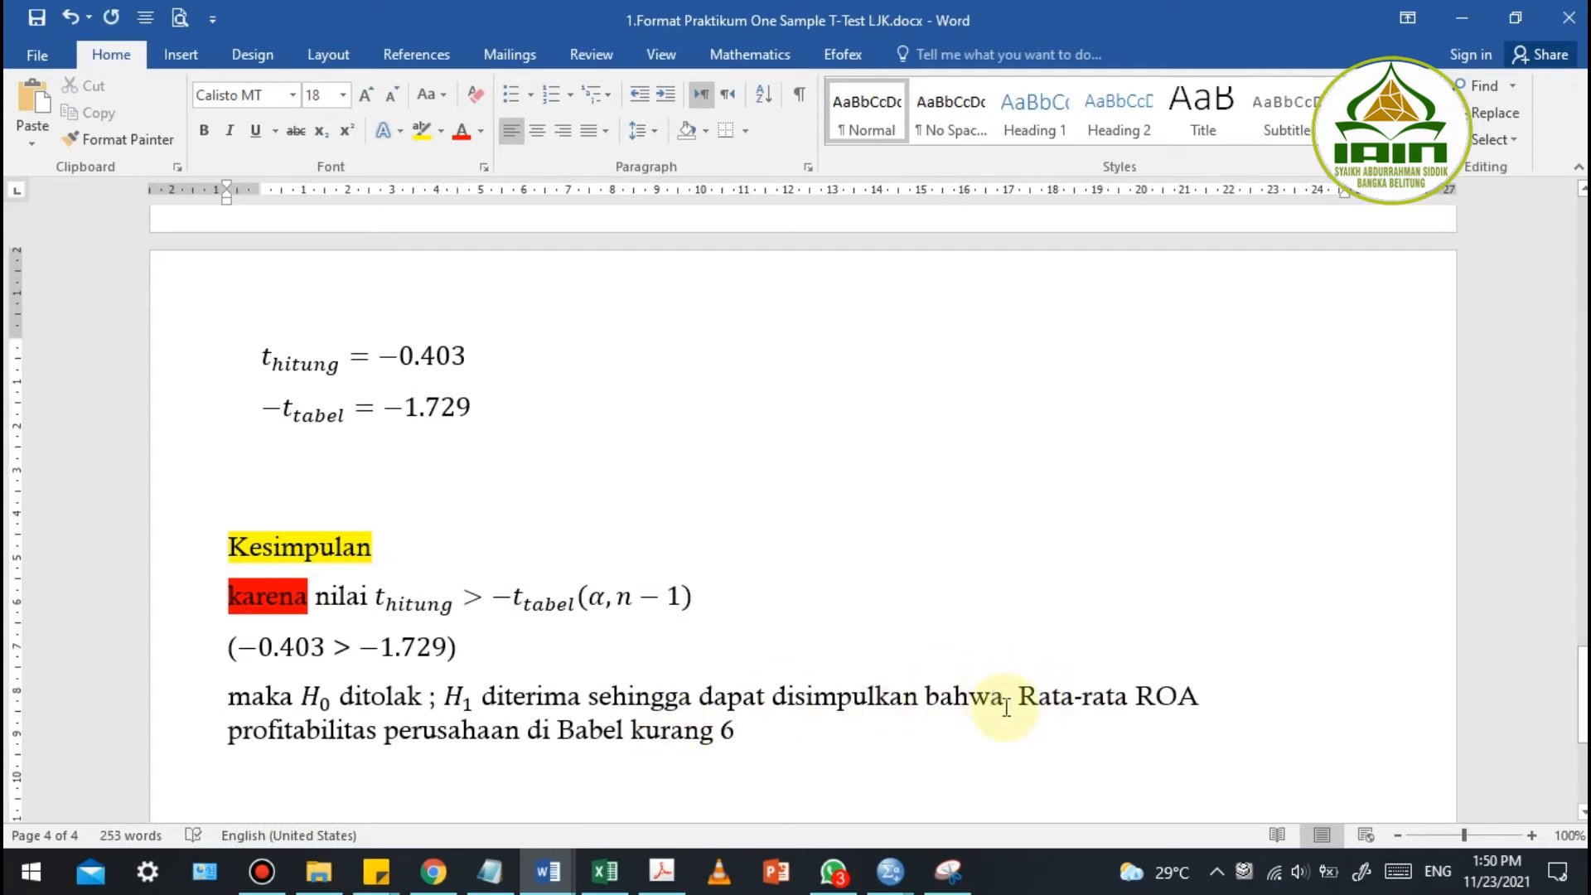
pyautogui.press('Delete')
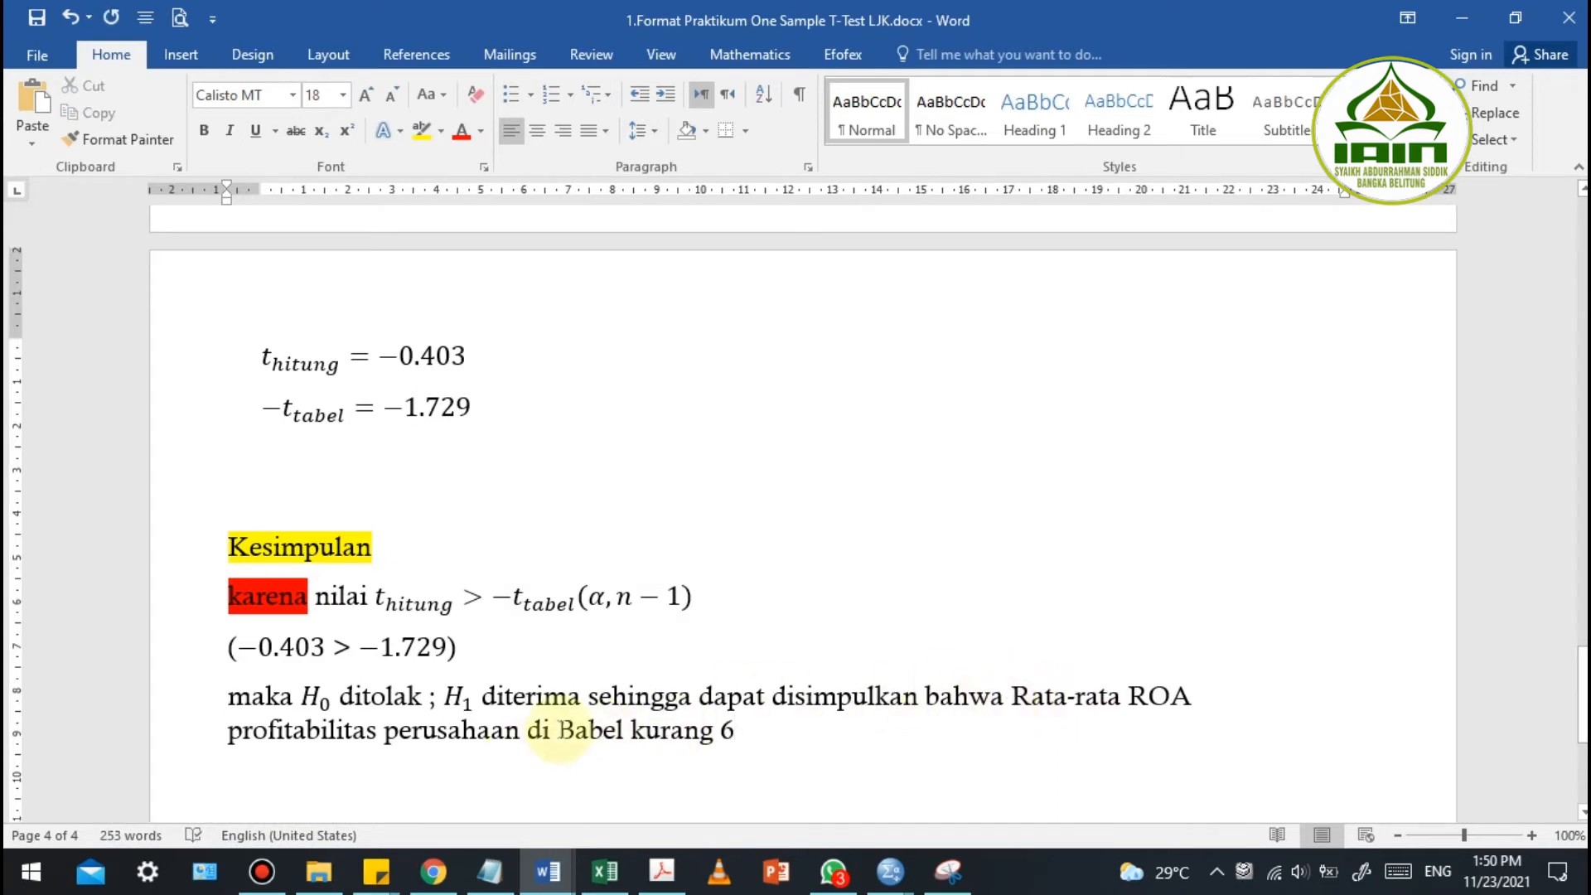
pyautogui.click(761, 745)
pyautogui.write('.')
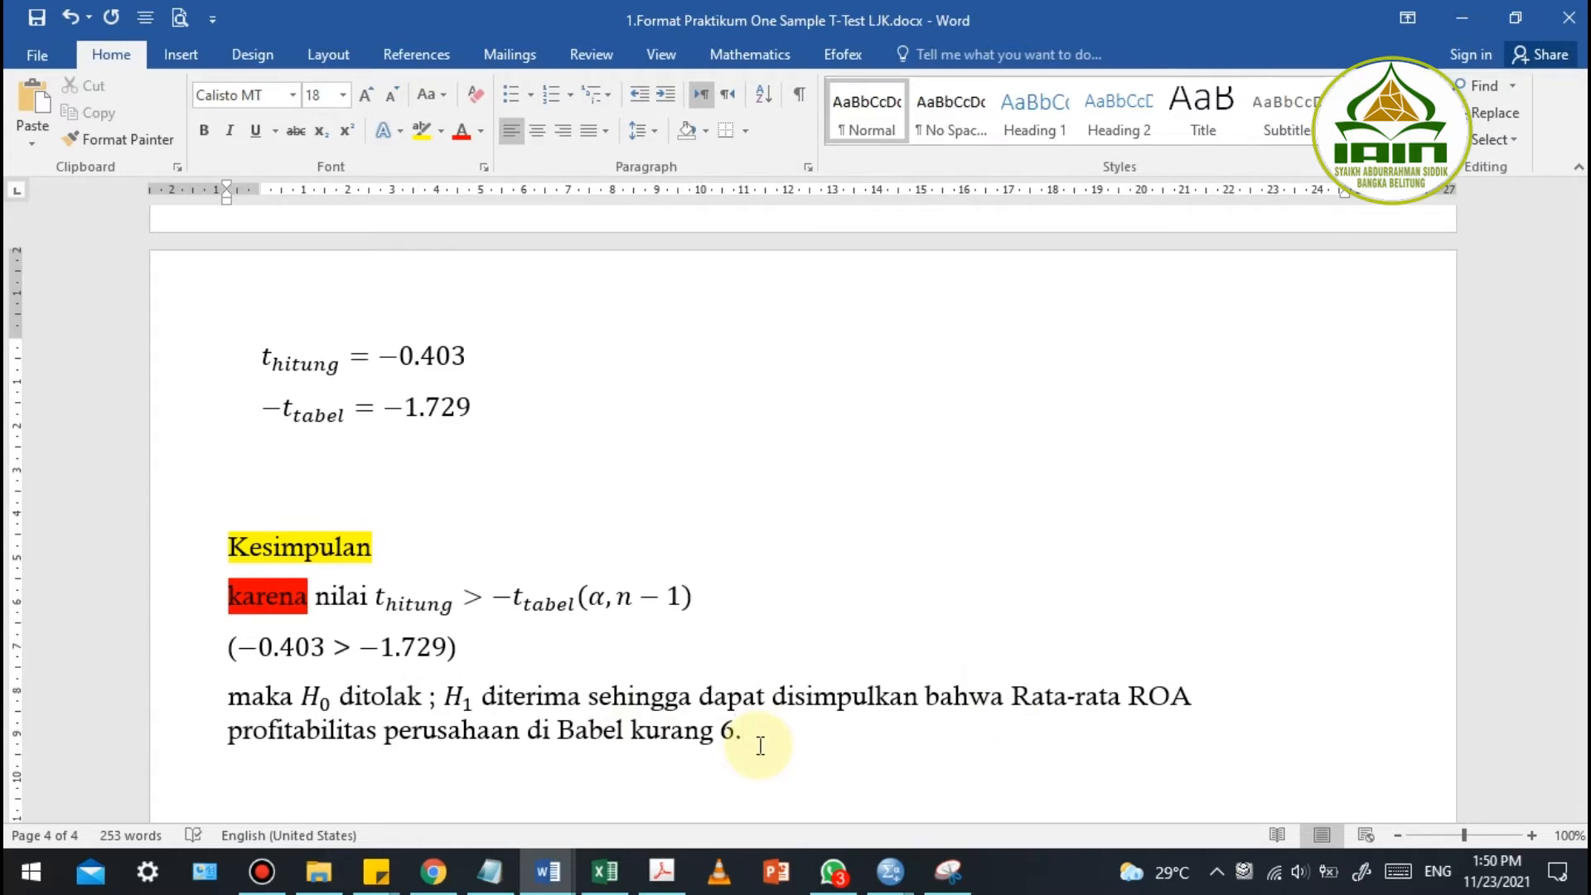
pyautogui.scroll(-2, 665, 589)
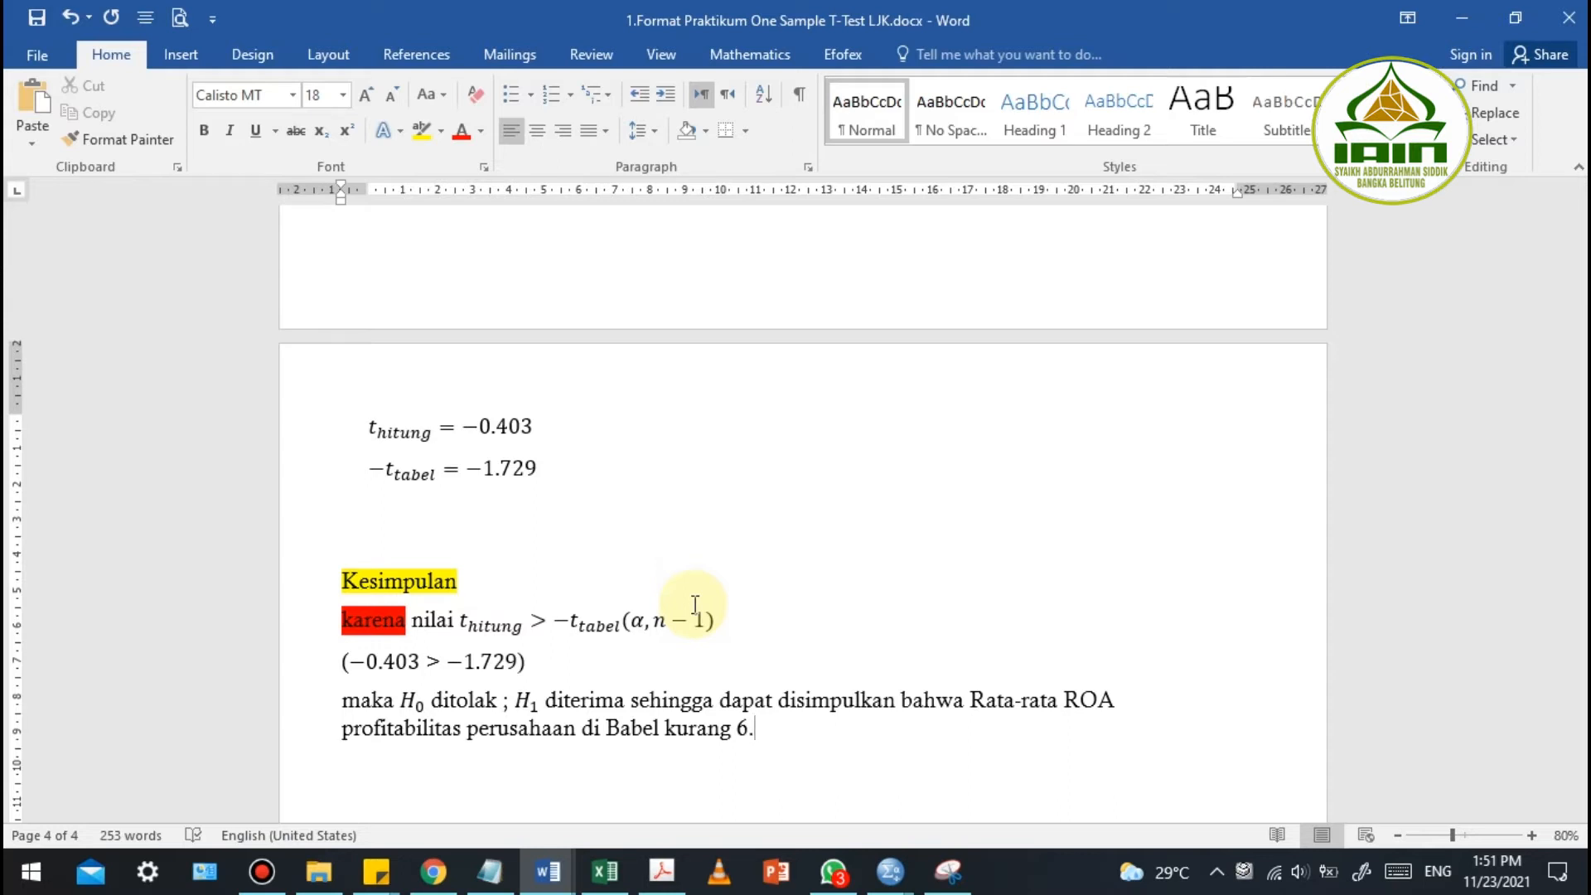
pyautogui.scroll(8, 817, 639)
pyautogui.scroll(10, 863, 609)
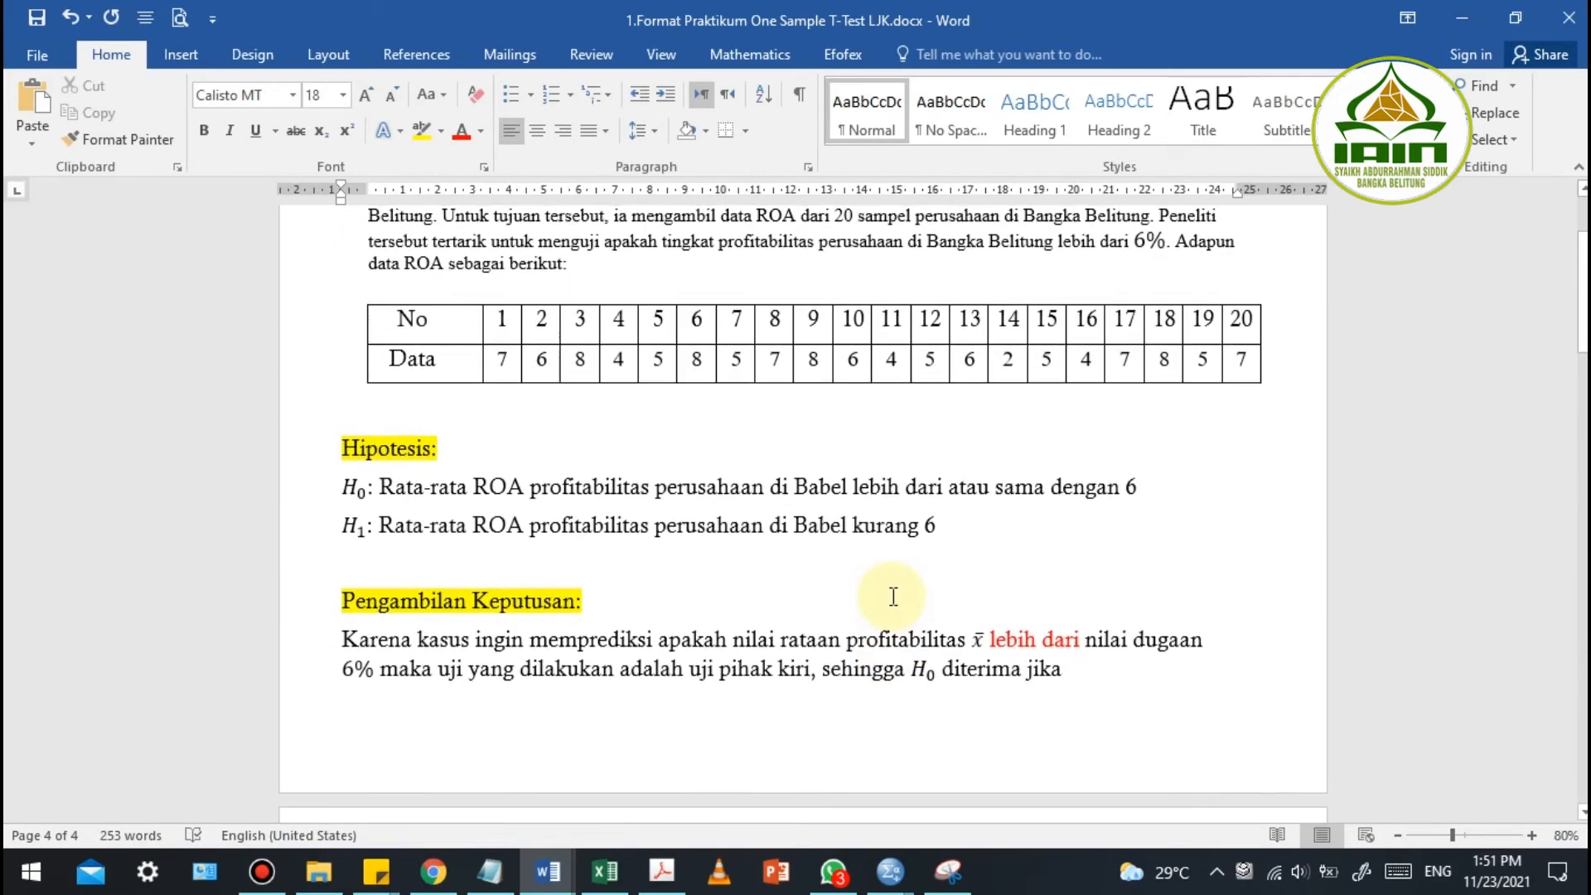
pyautogui.scroll(3, 894, 597)
pyautogui.scroll(-1, 894, 596)
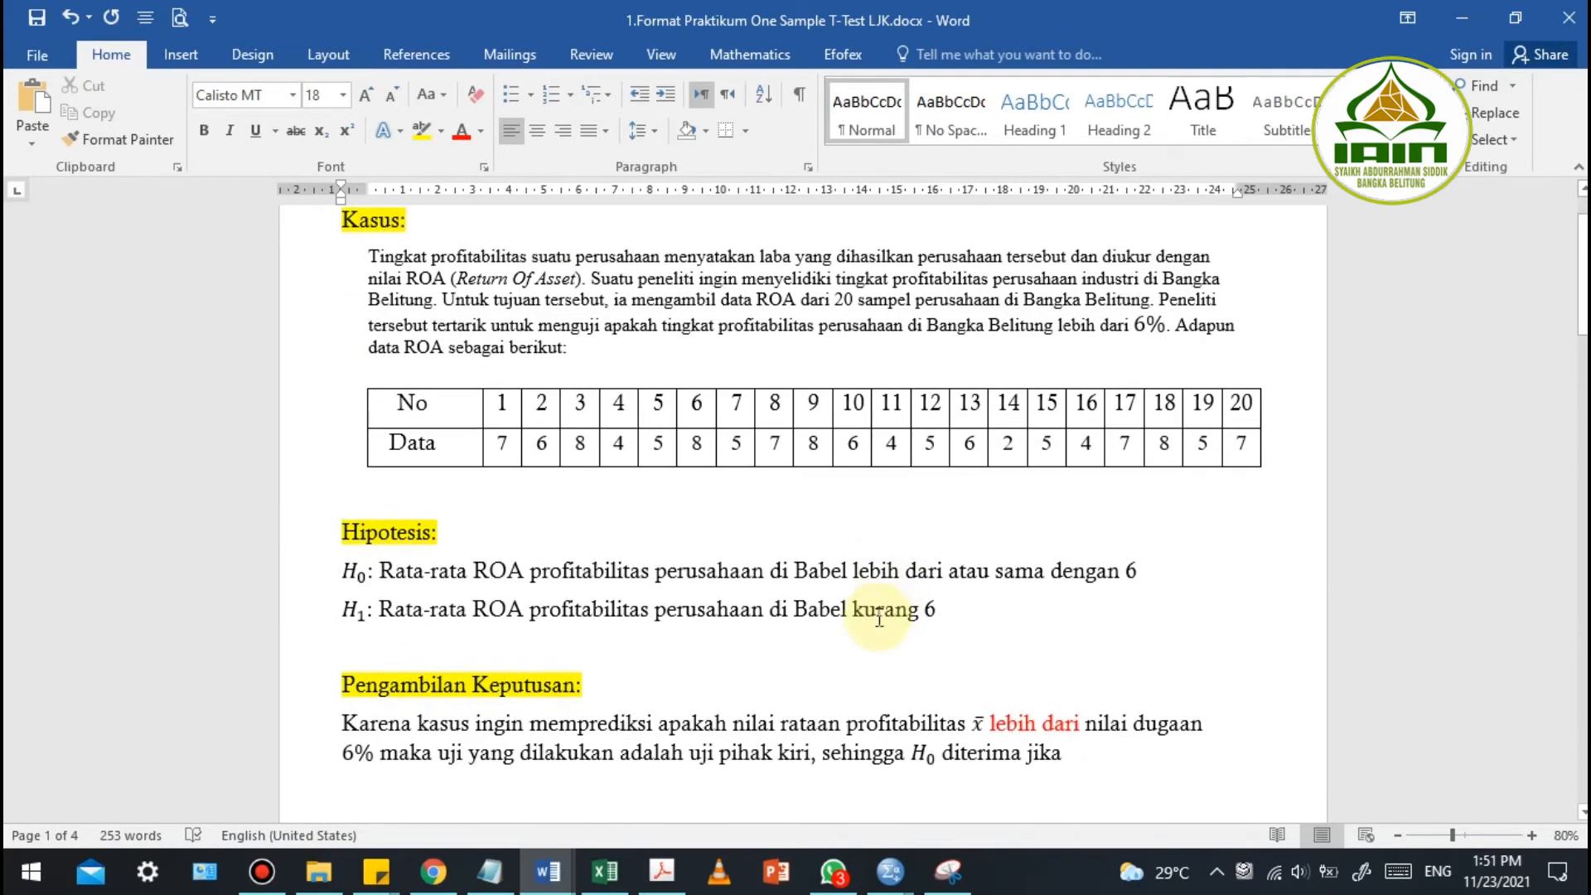
pyautogui.scroll(-1, 911, 365)
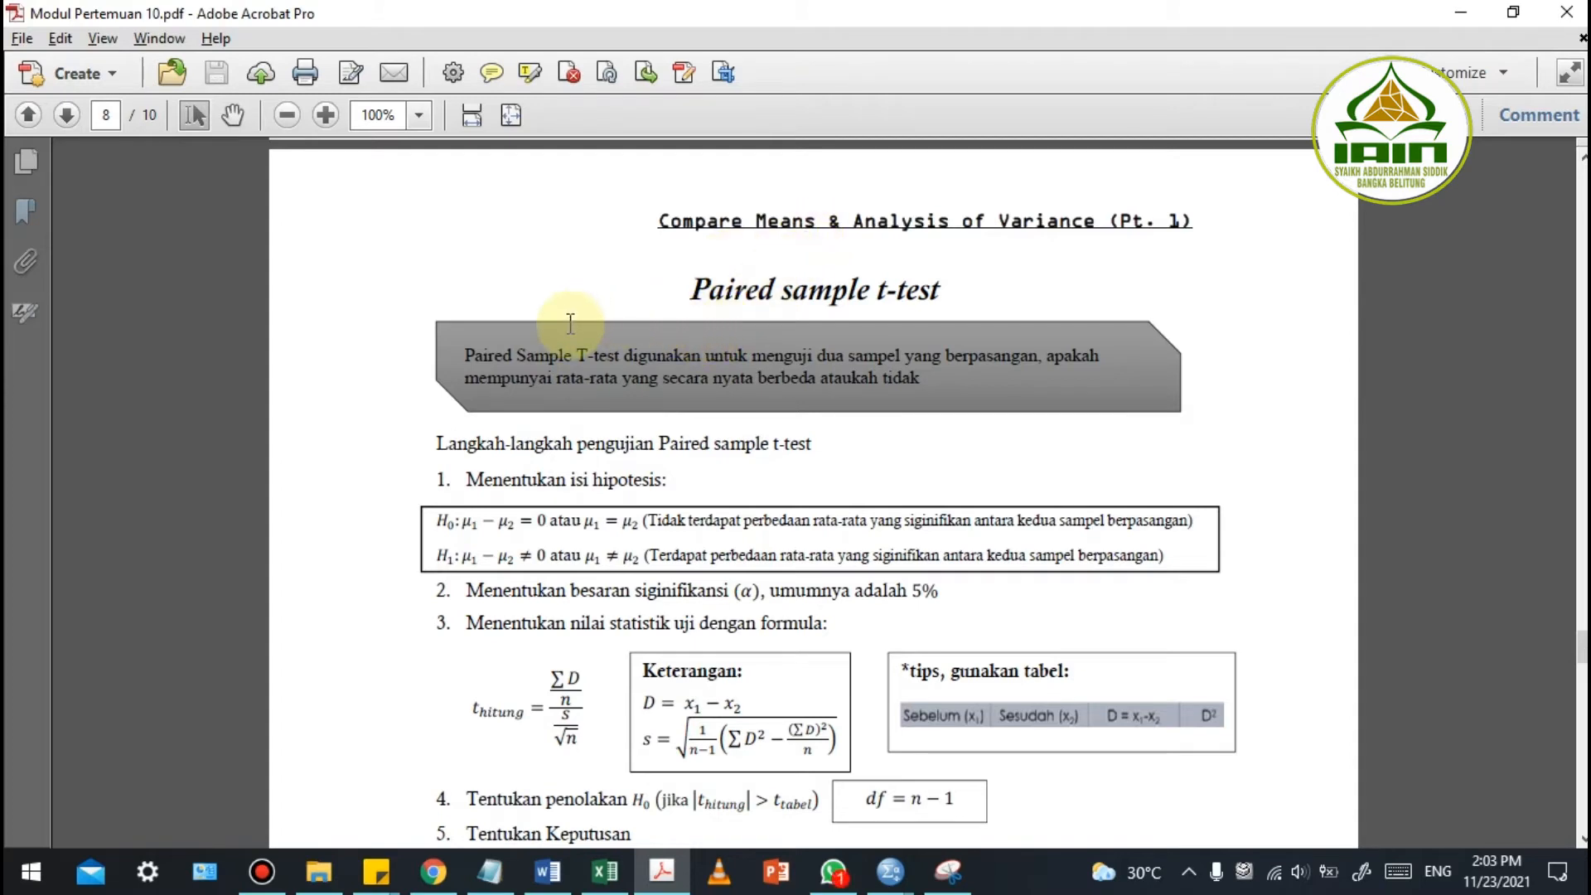
# Read the Paired Sample T-test definition on page 8 of Modul Pertemuan 10.pdf
pyautogui.moveTo(446, 350); pyautogui.dragTo(978, 385)
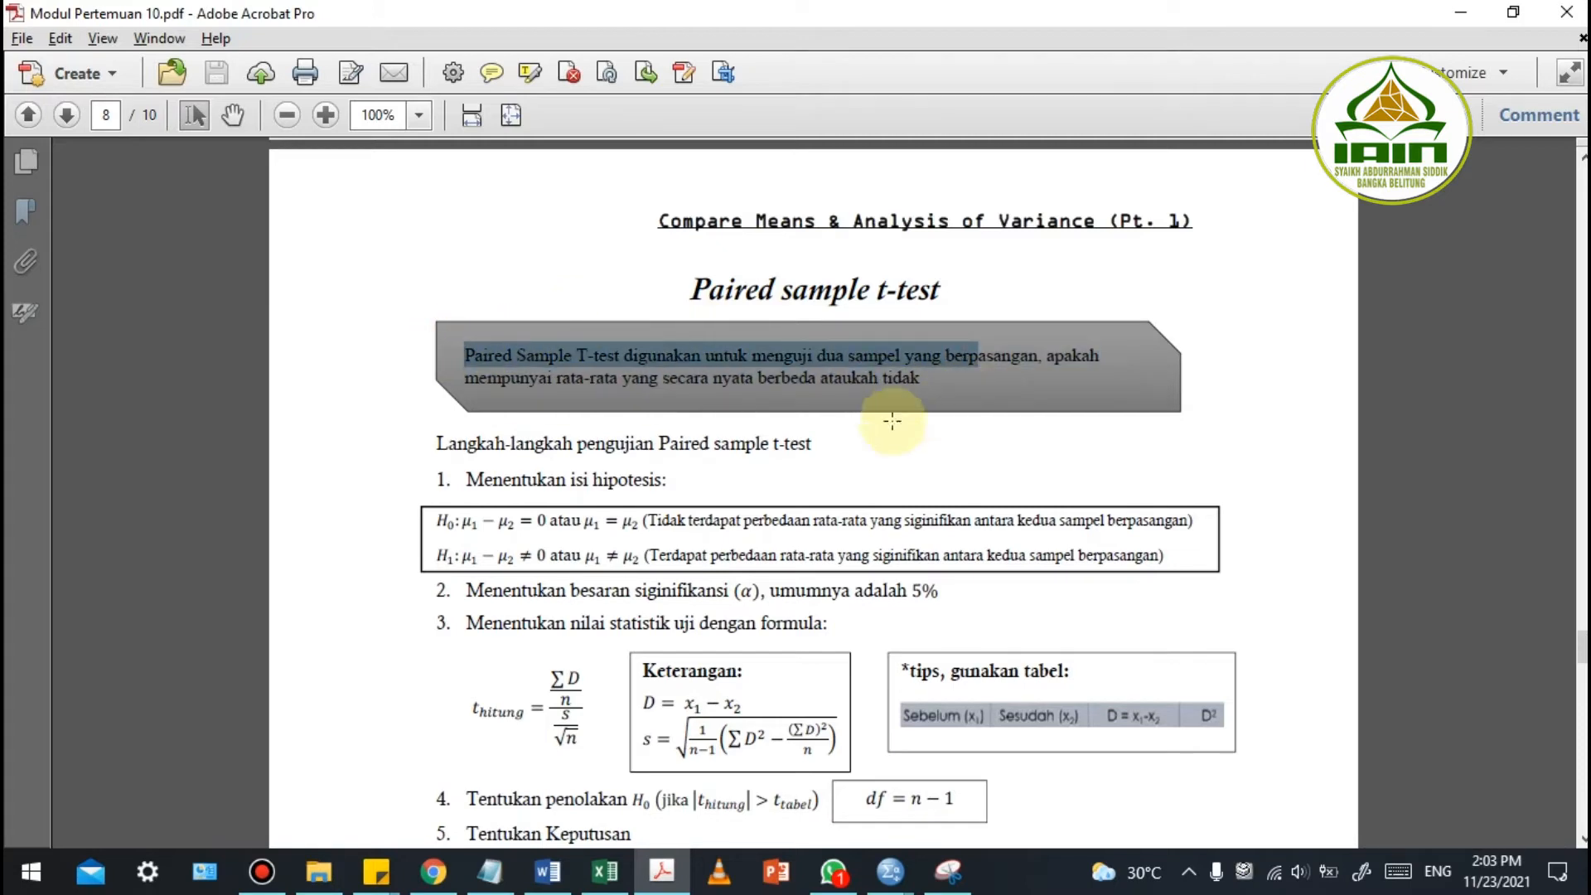
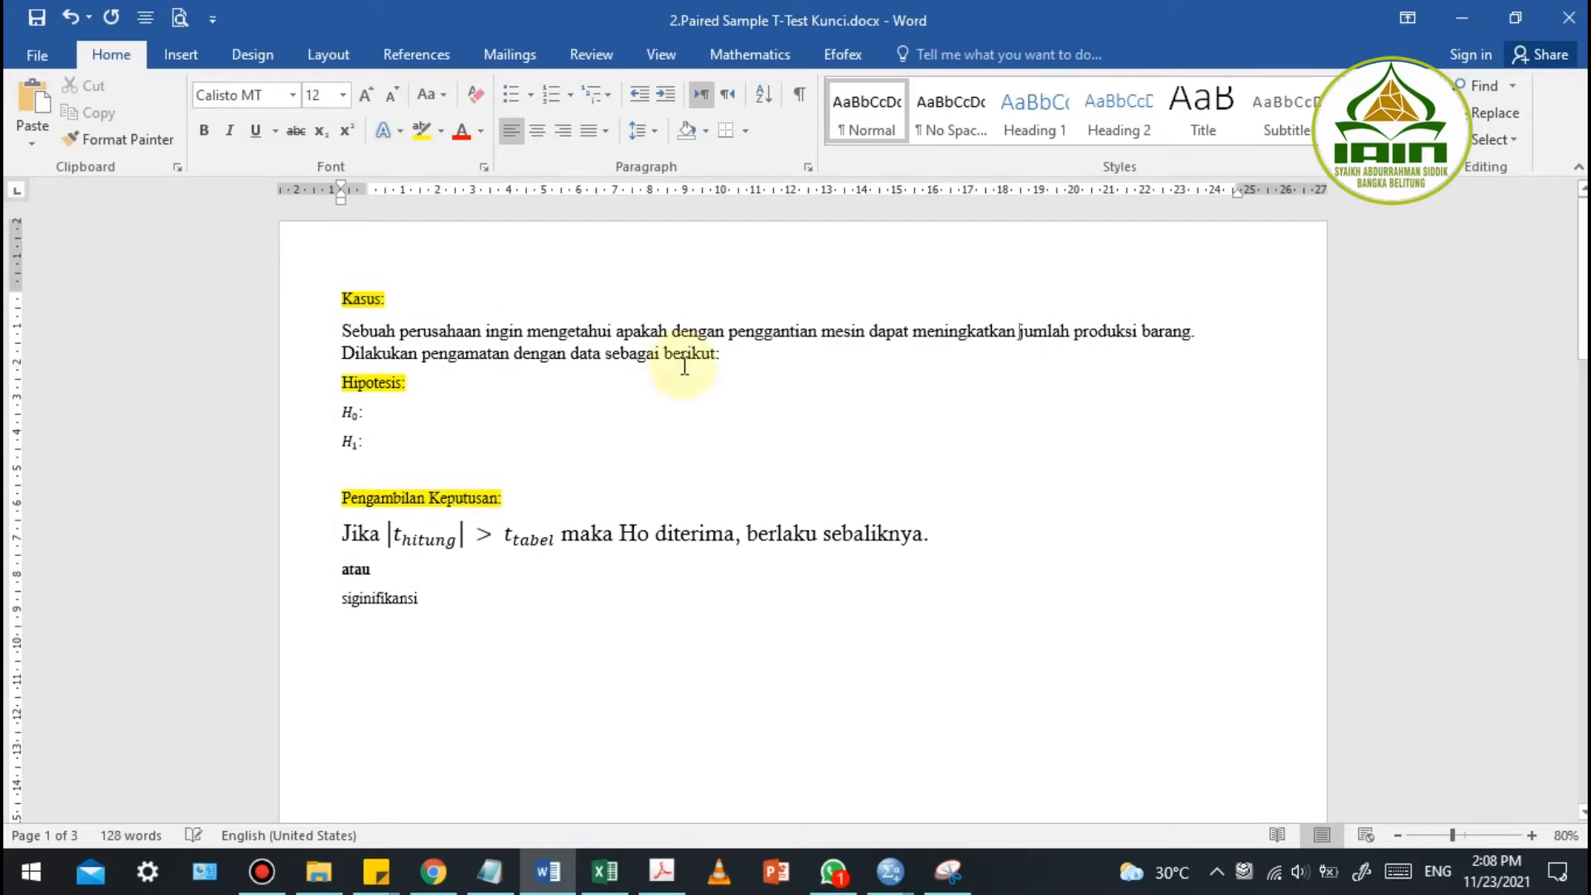
# Place the 17-item data table with the rows No, Data X1 and Data X2 beneath the case description in 2.Paired Sample T-Test Kunci.docx
pyautogui.press('Return')
pyautogui.hotkey('alt', 'Tab')
pyautogui.scroll(-3, 626, 513)
pyautogui.scroll(1, 648, 525)
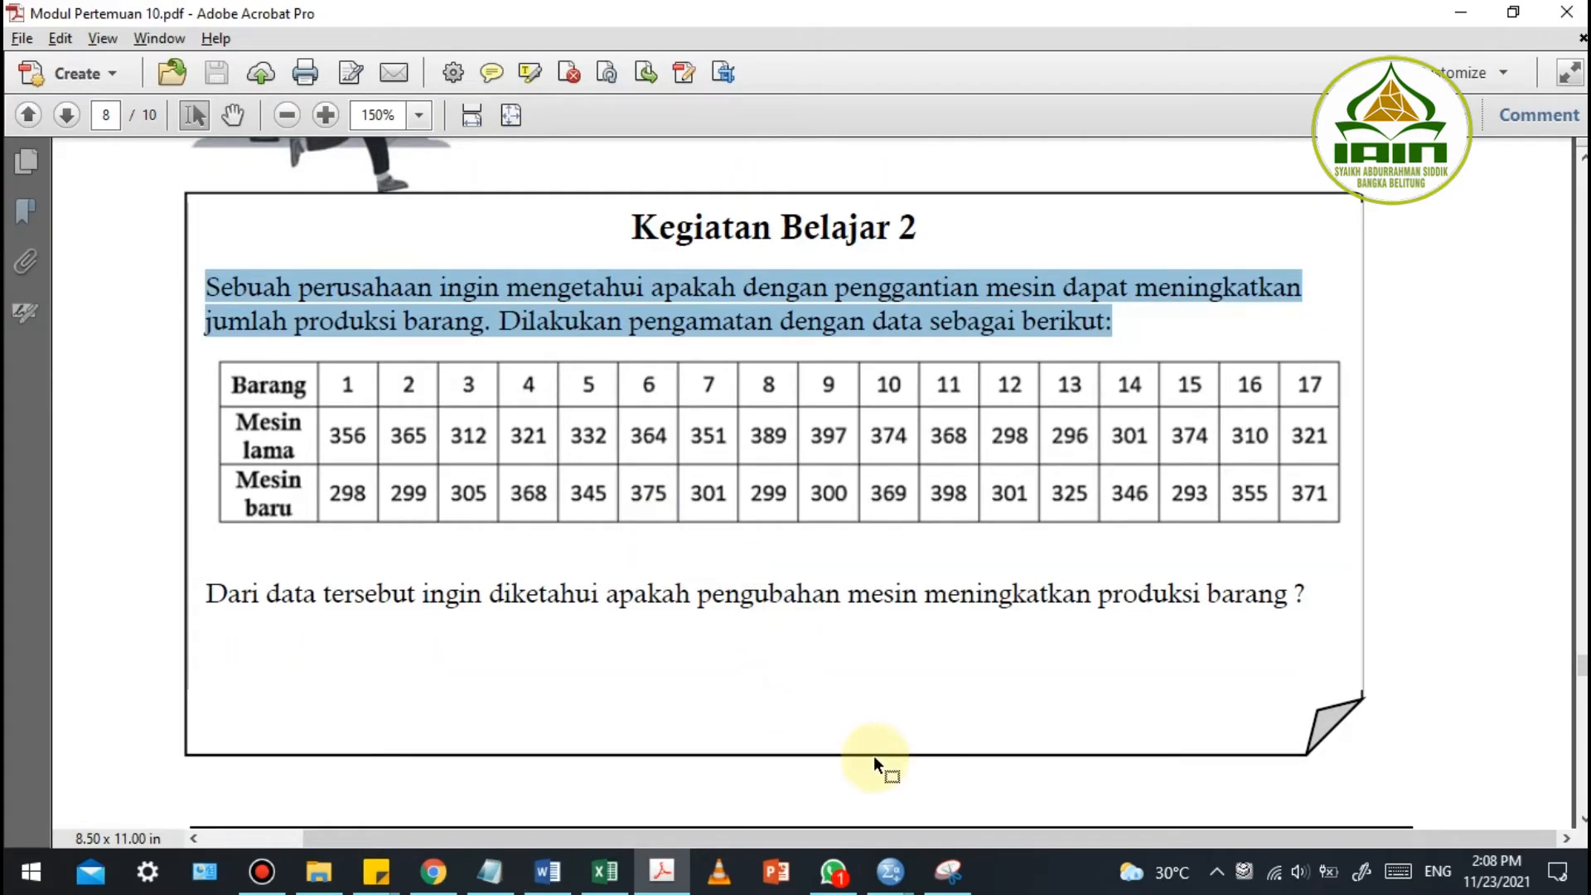
pyautogui.click(604, 871)
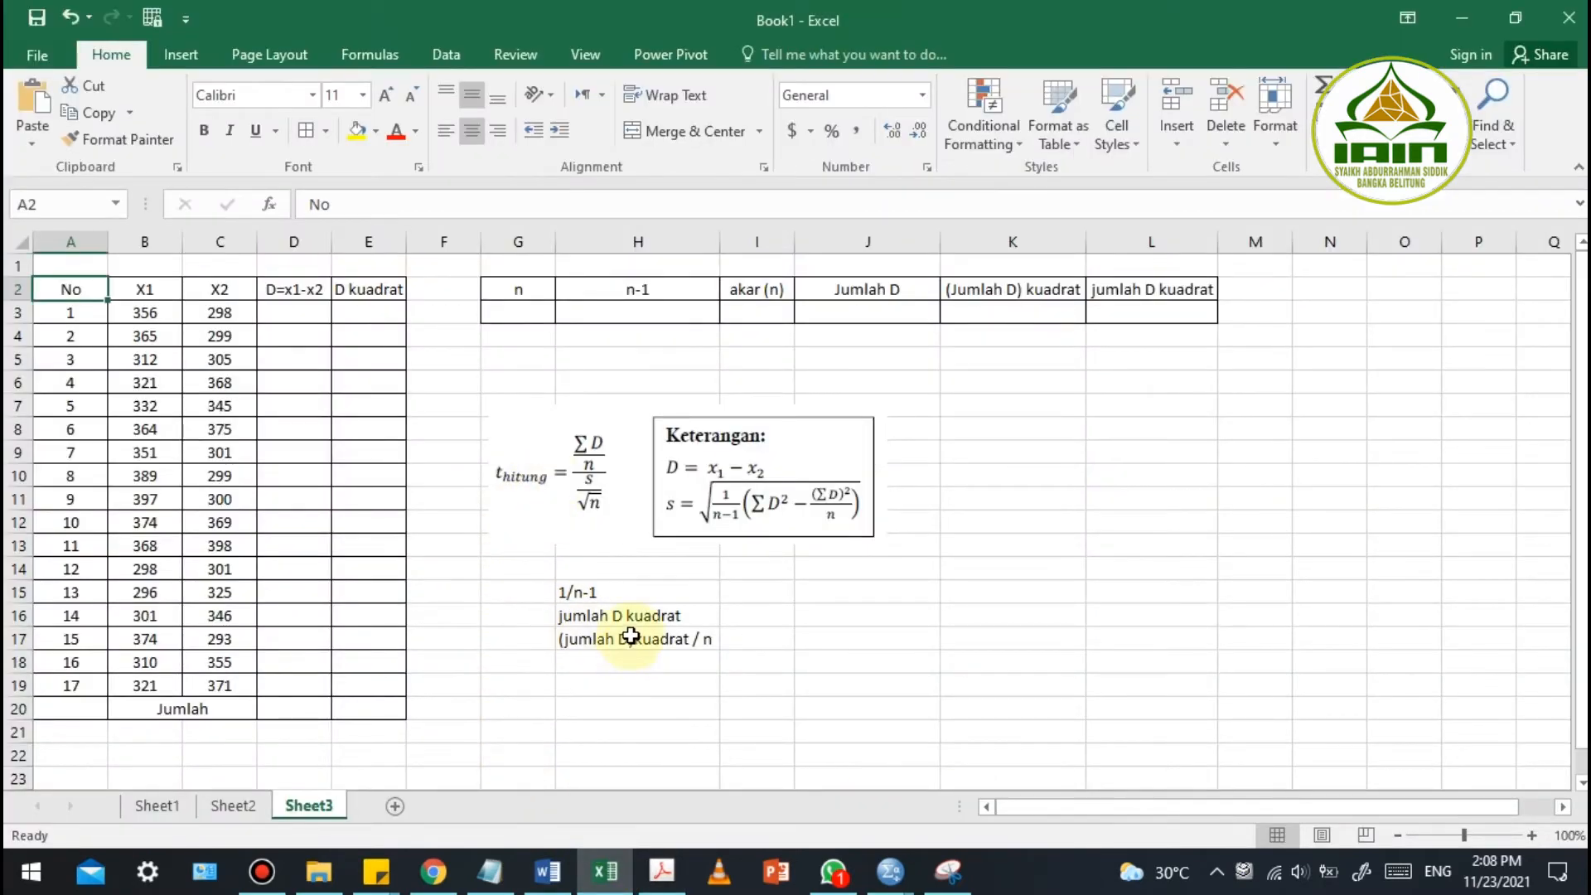
pyautogui.hotkey('alt', 'Tab')
pyautogui.hotkey('alt', 'Tab')
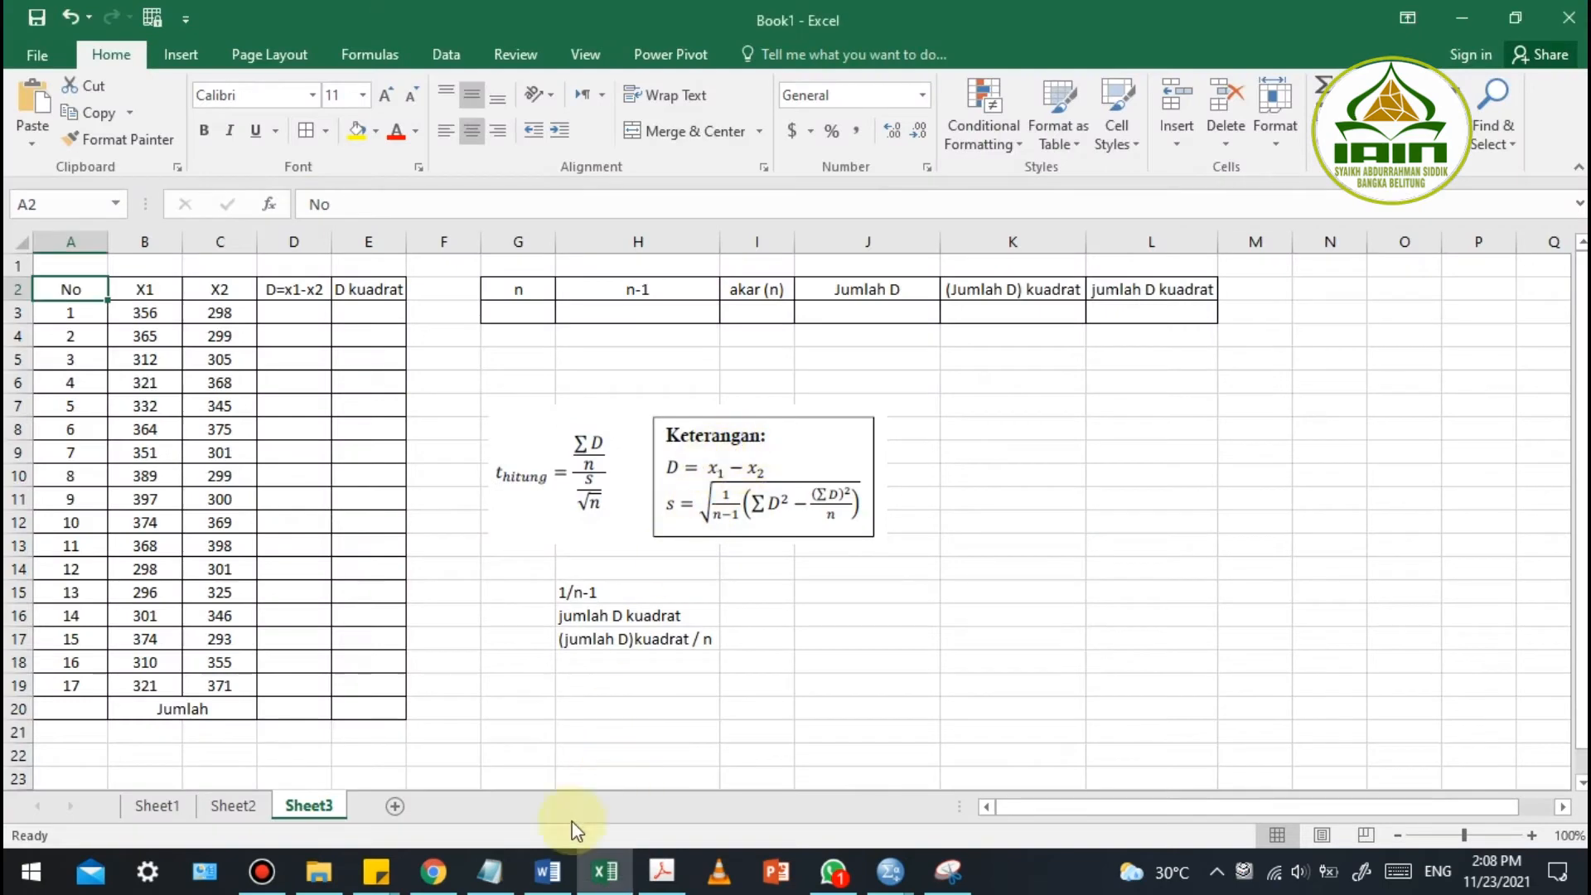
pyautogui.click(548, 871)
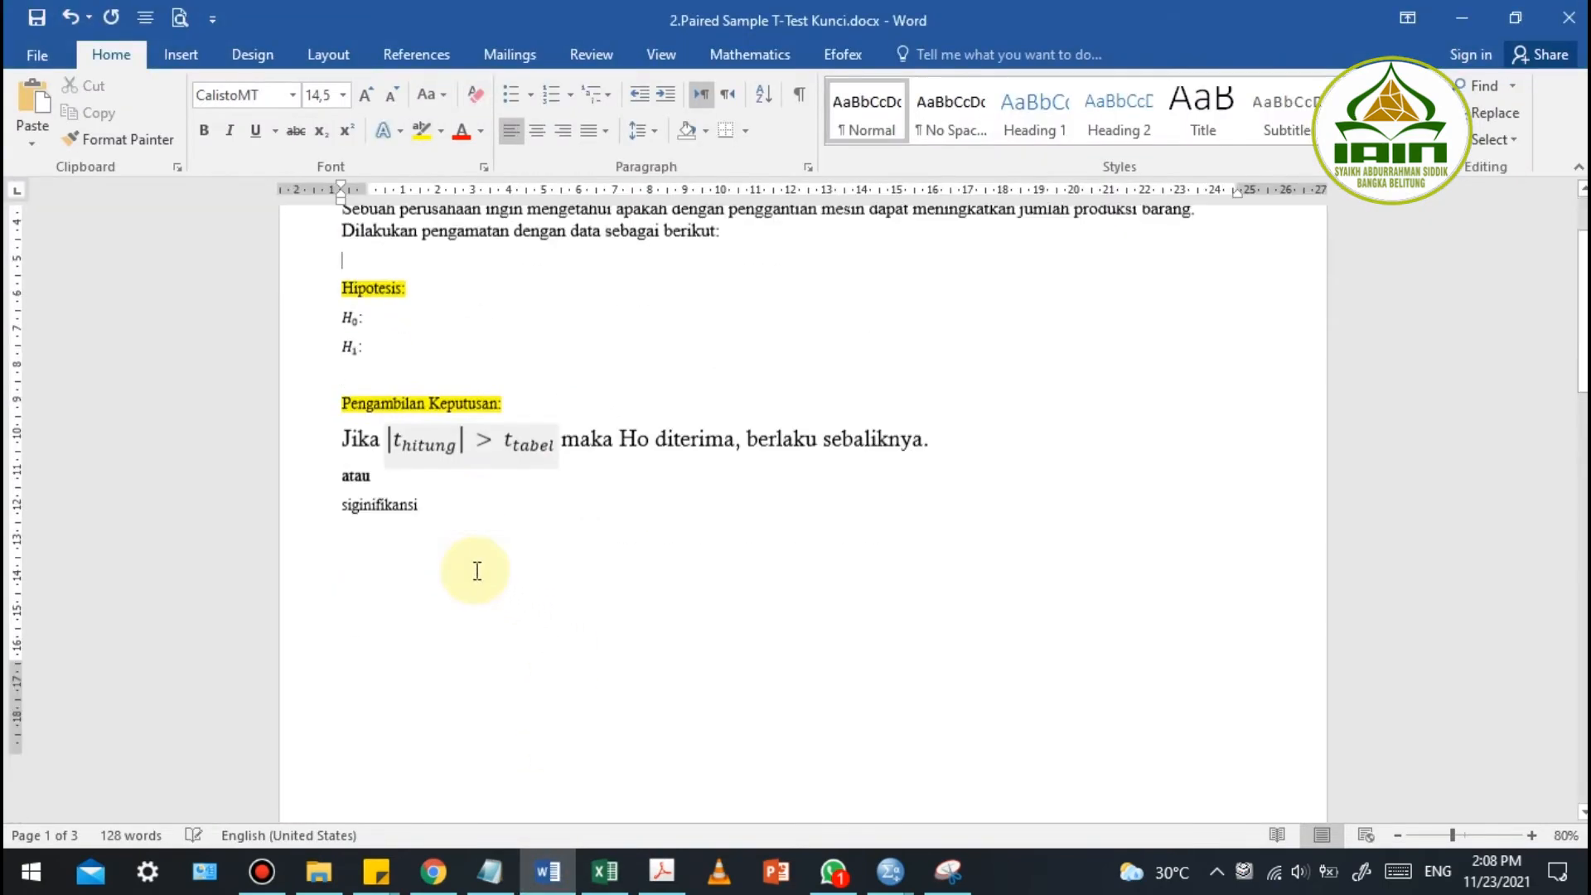
pyautogui.scroll(-5, 477, 571)
pyautogui.click(367, 573)
pyautogui.moveTo(366, 573); pyautogui.dragTo(505, 400)
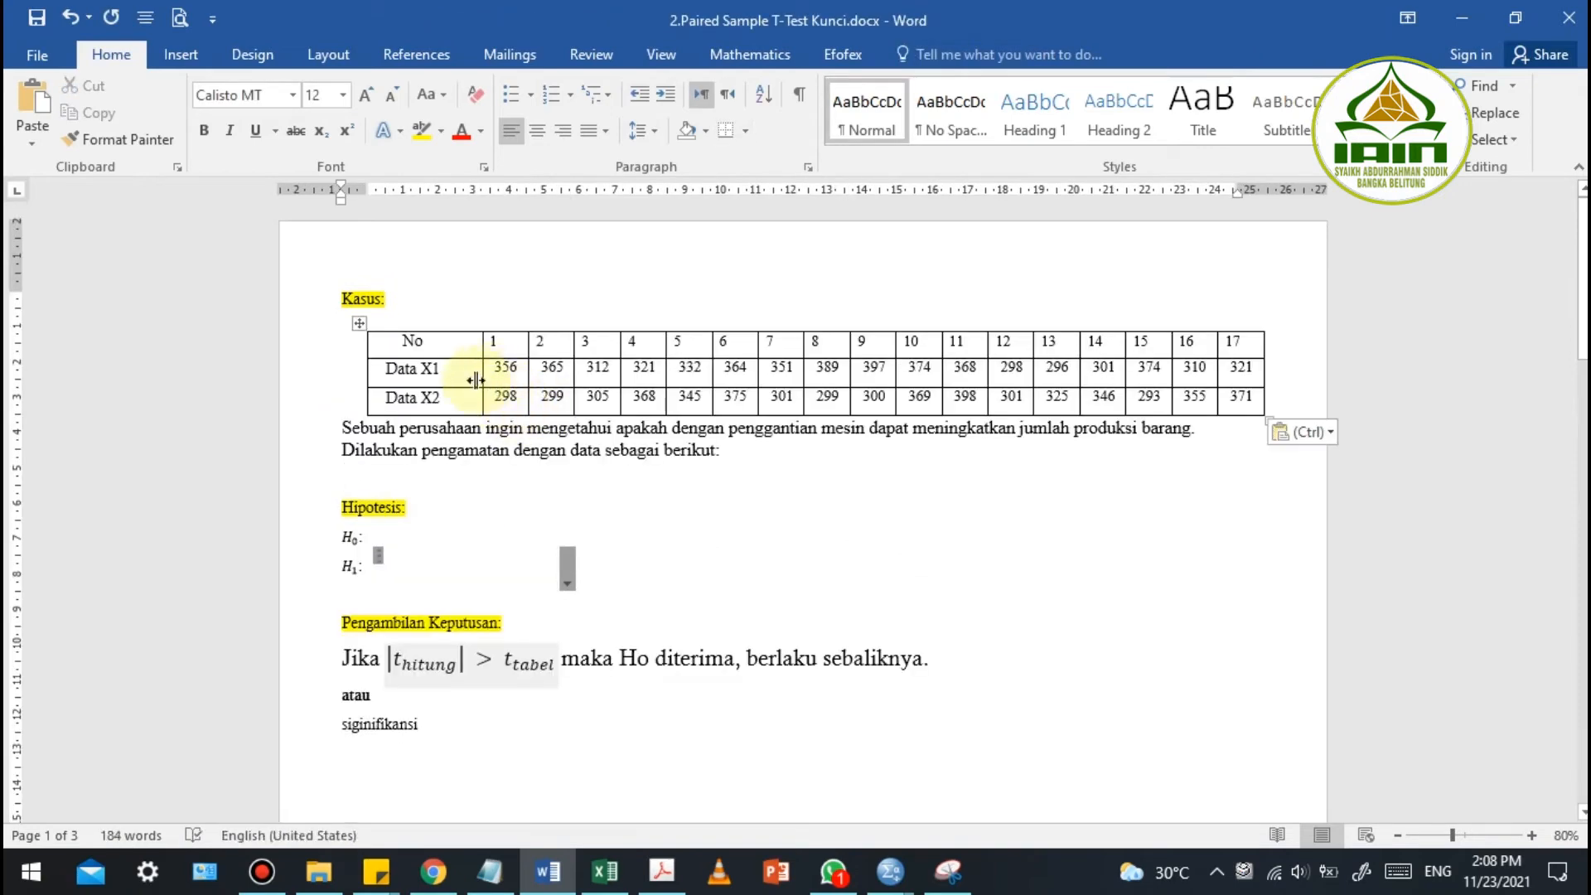
pyautogui.moveTo(338, 449); pyautogui.dragTo(346, 387)
# Check the table's Data X1 and Data X2 values against the Mesin lama and Mesin baru rows in the module PDF
pyautogui.hotkey('alt', 'Tab')
pyautogui.press('Tab')
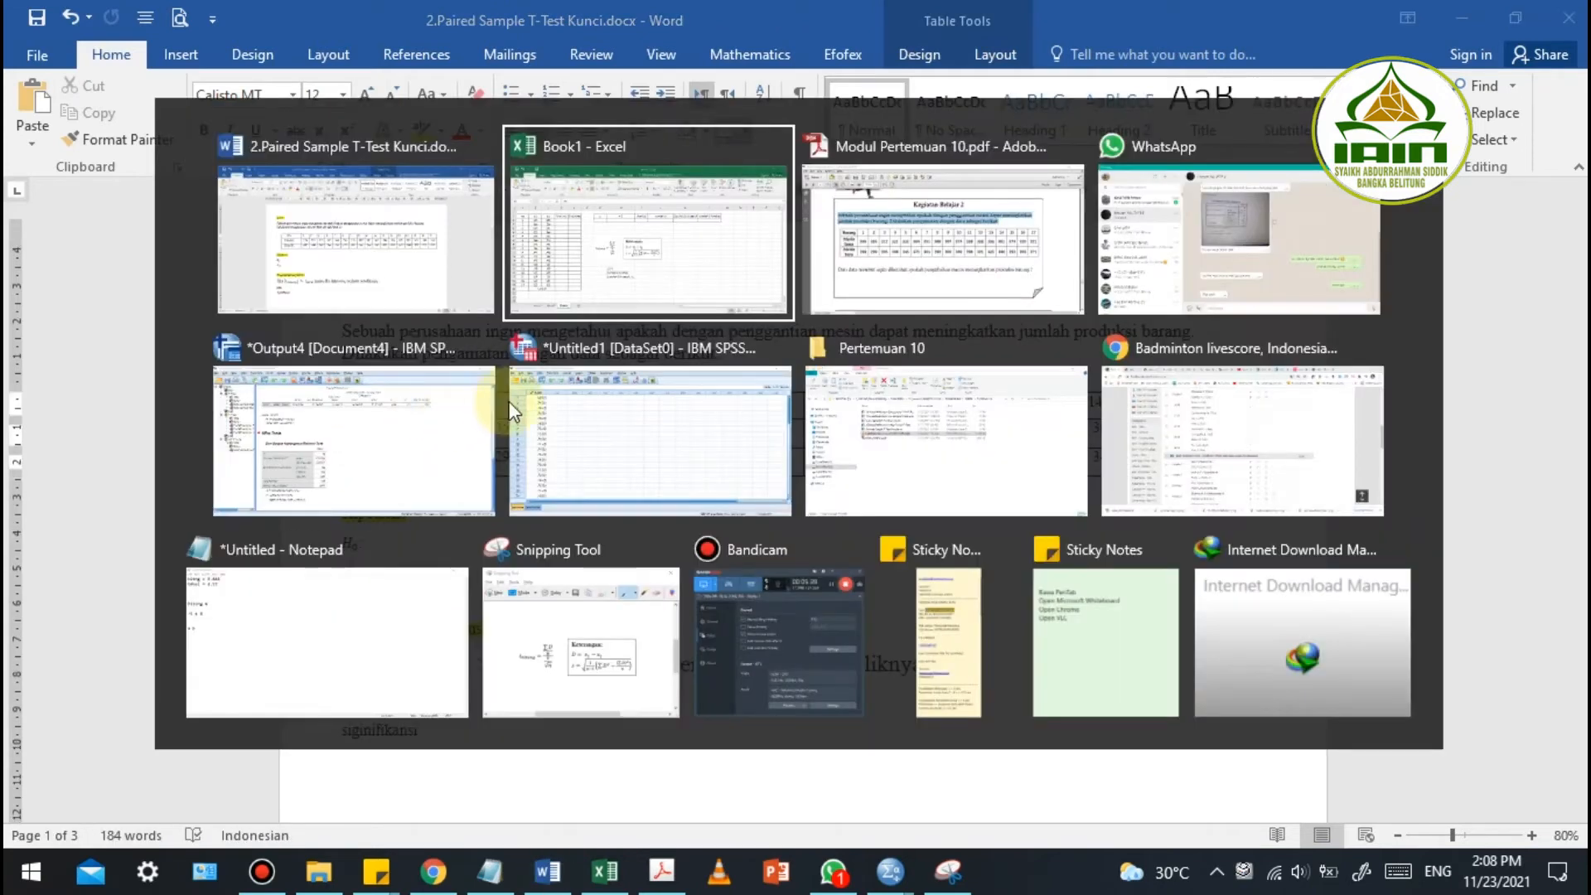
pyautogui.hotkey('alt', 'Tab')
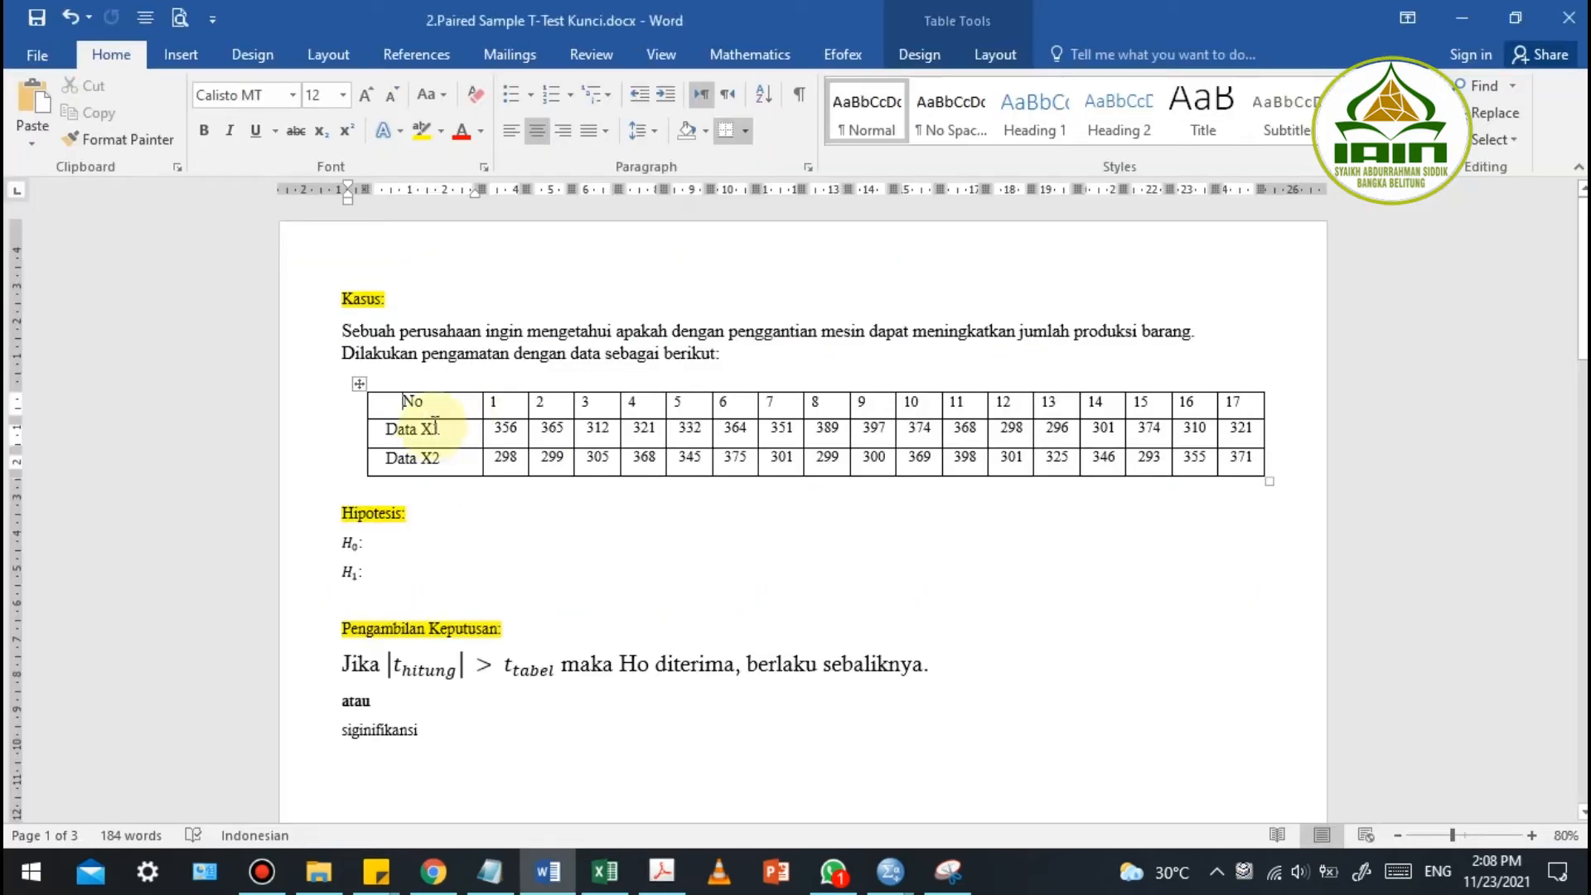
pyautogui.doubleClick(460, 436)
pyautogui.doubleClick(435, 469)
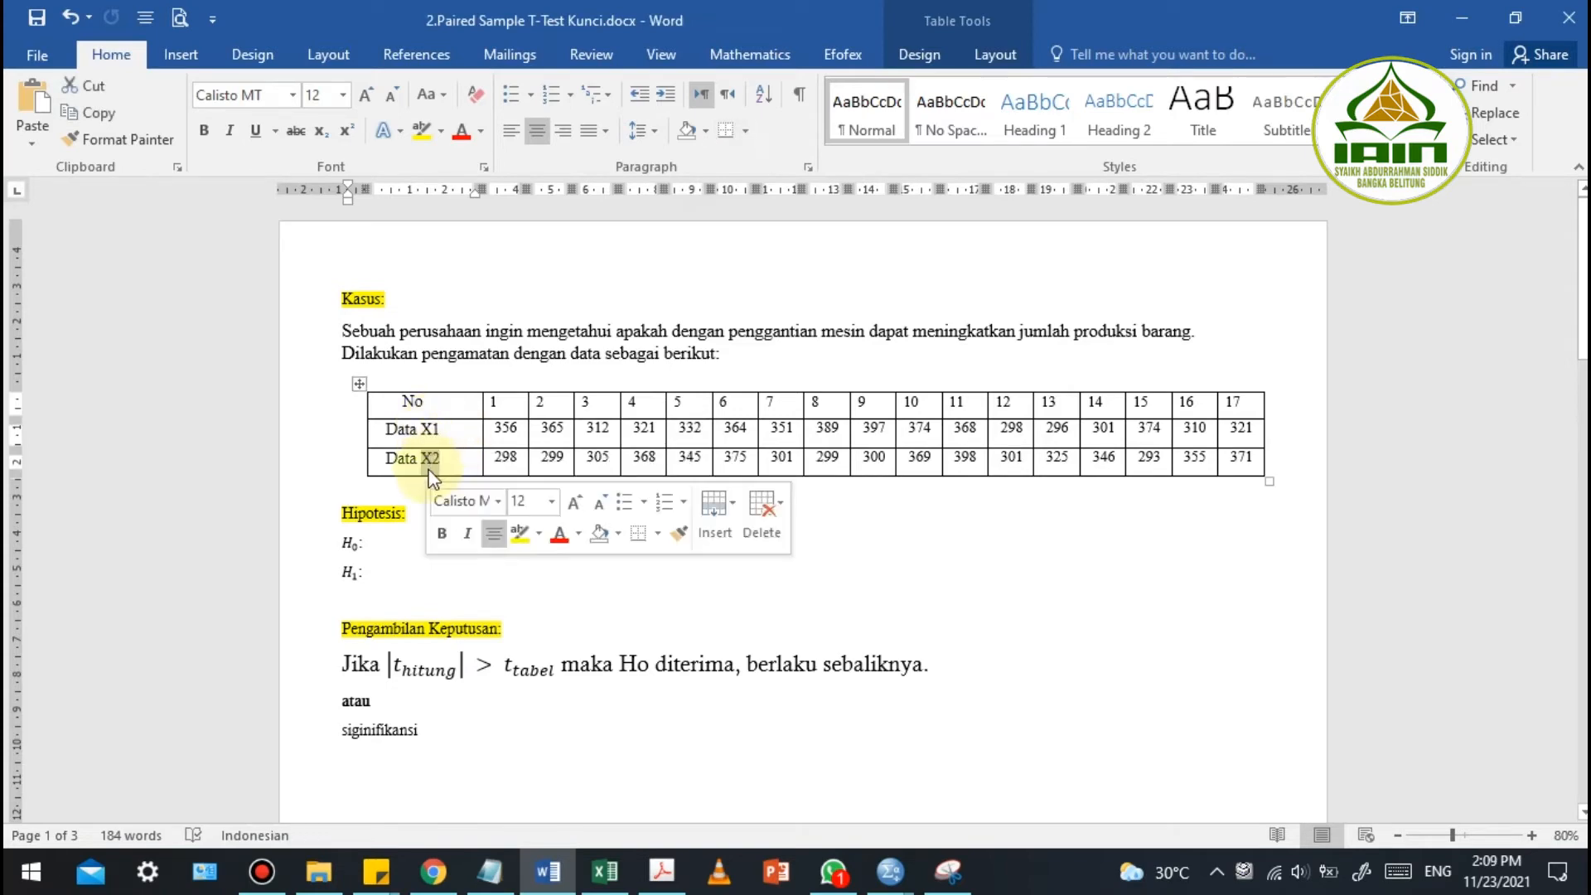
pyautogui.hotkey('alt', 'Tab')
pyautogui.click(1314, 434)
pyautogui.hotkey('alt', 'Tab')
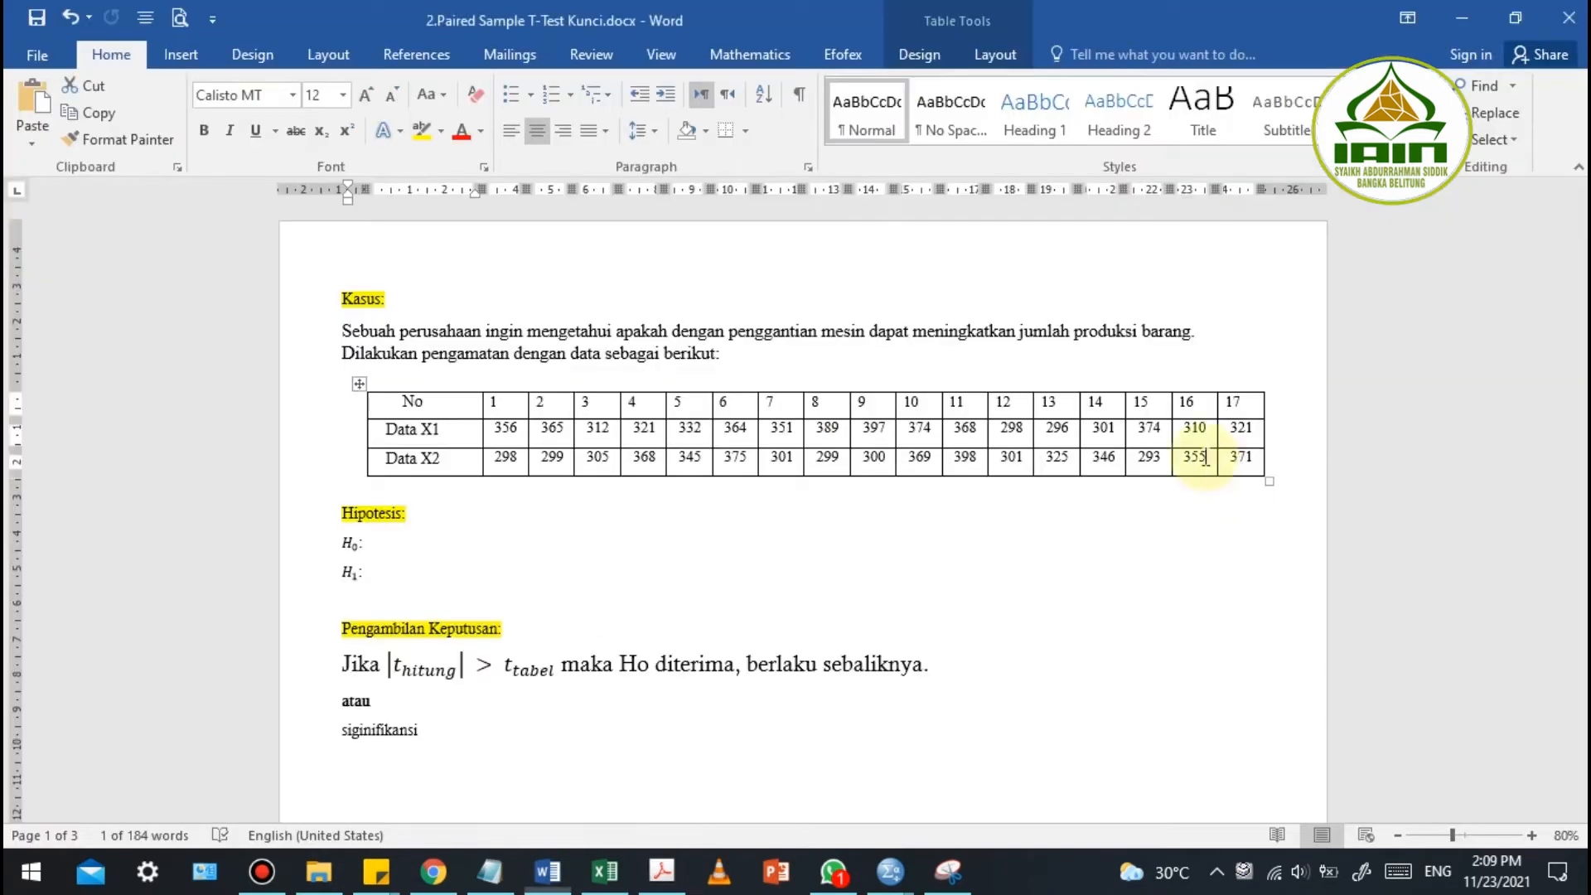
pyautogui.click(1241, 427)
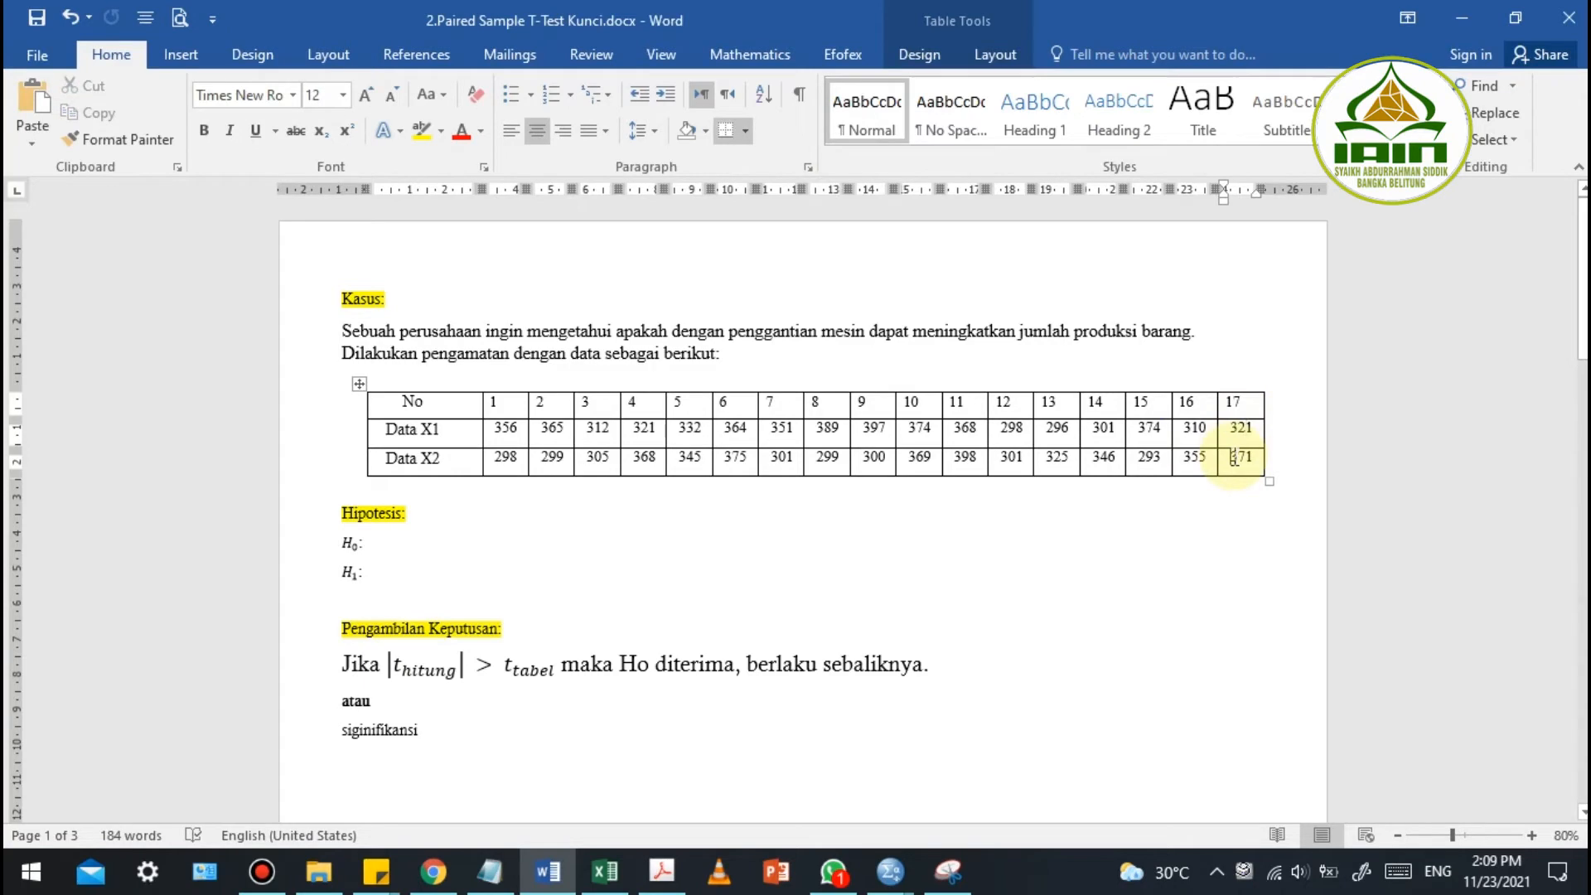
pyautogui.hotkey('alt', 'Tab')
pyautogui.hotkey('alt', 'Tab')
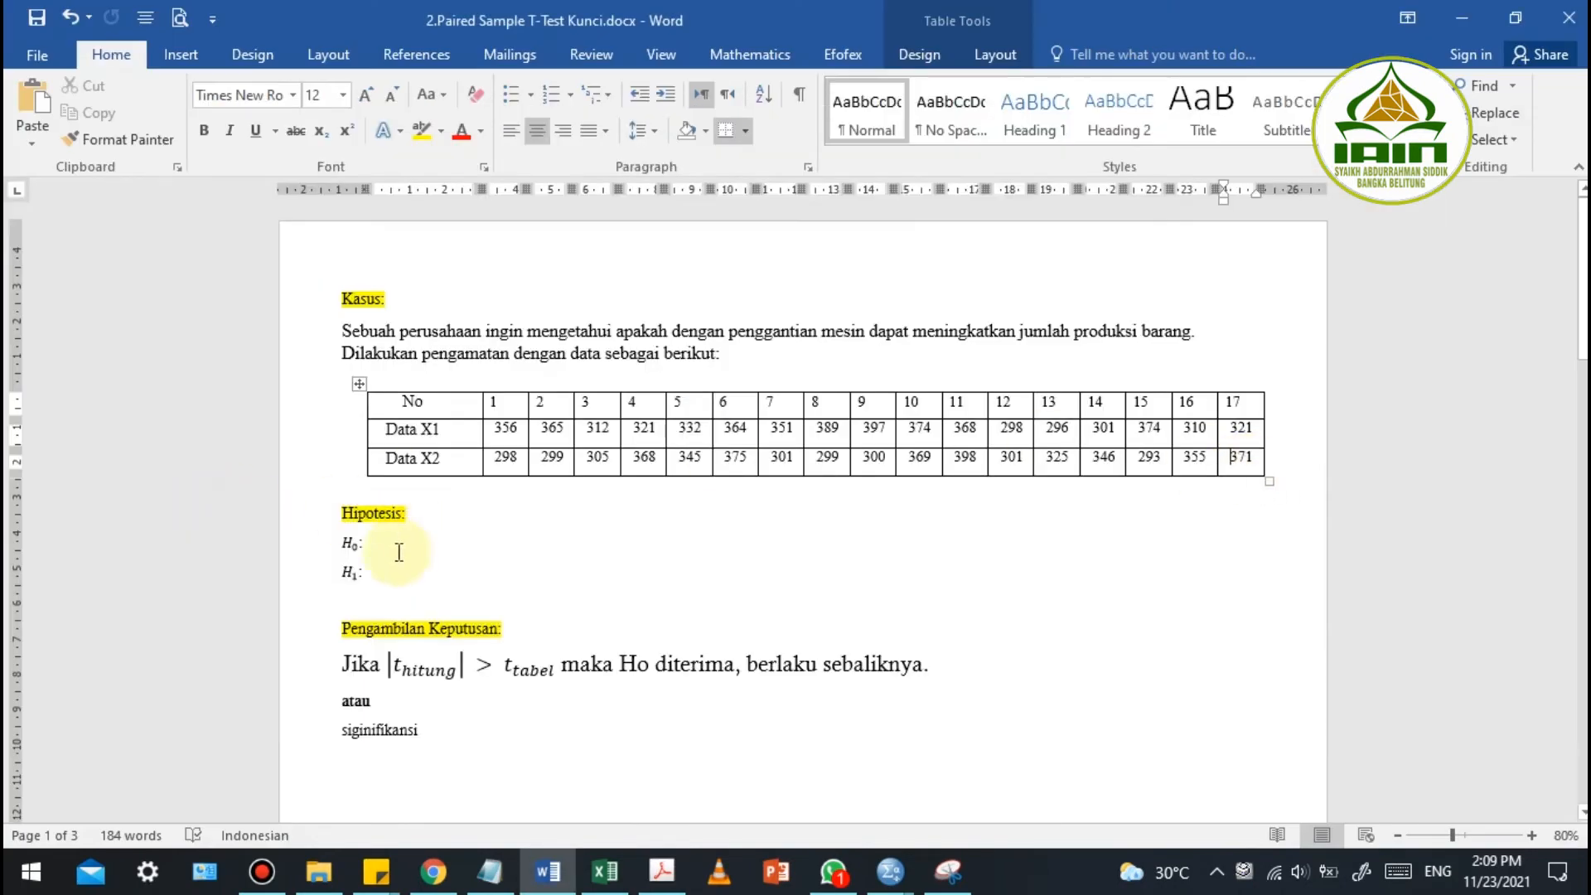
# Copy the question "Dari data tersebut ingin diketahui apakah pengubahan mesin meningkatkan produksi barang ?" from the module PDF to below the Word table
pyautogui.click(432, 492)
pyautogui.hotkey('alt', 'Tab')
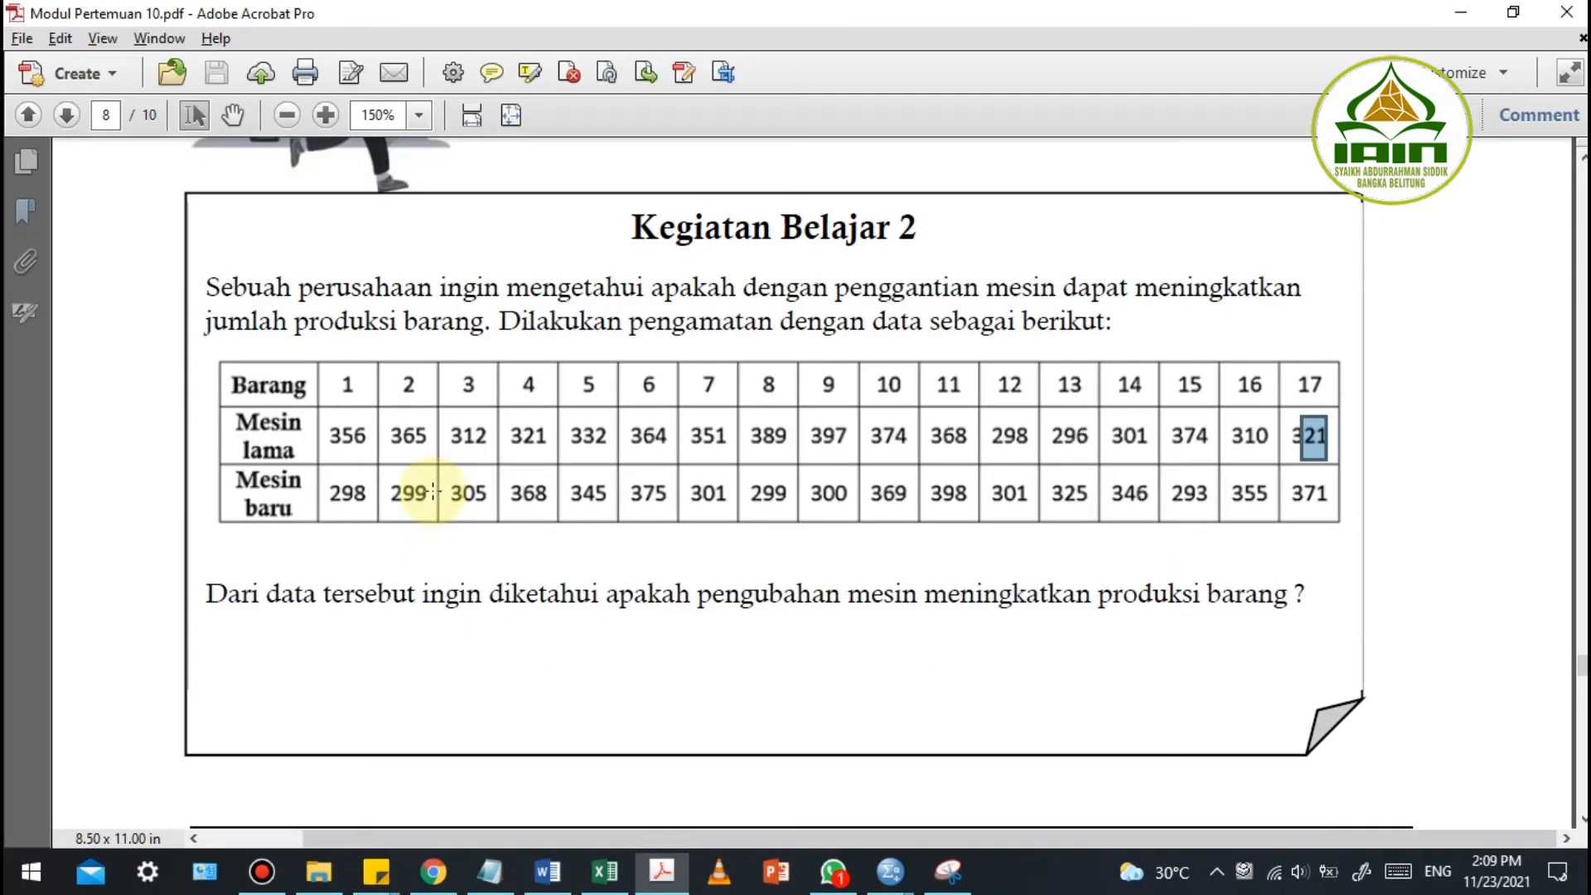
pyautogui.moveTo(201, 593); pyautogui.dragTo(1298, 625)
pyautogui.hotkey('ctrl', 'c')
pyautogui.hotkey('alt', 'Tab')
pyautogui.hotkey('ctrl', 'v')
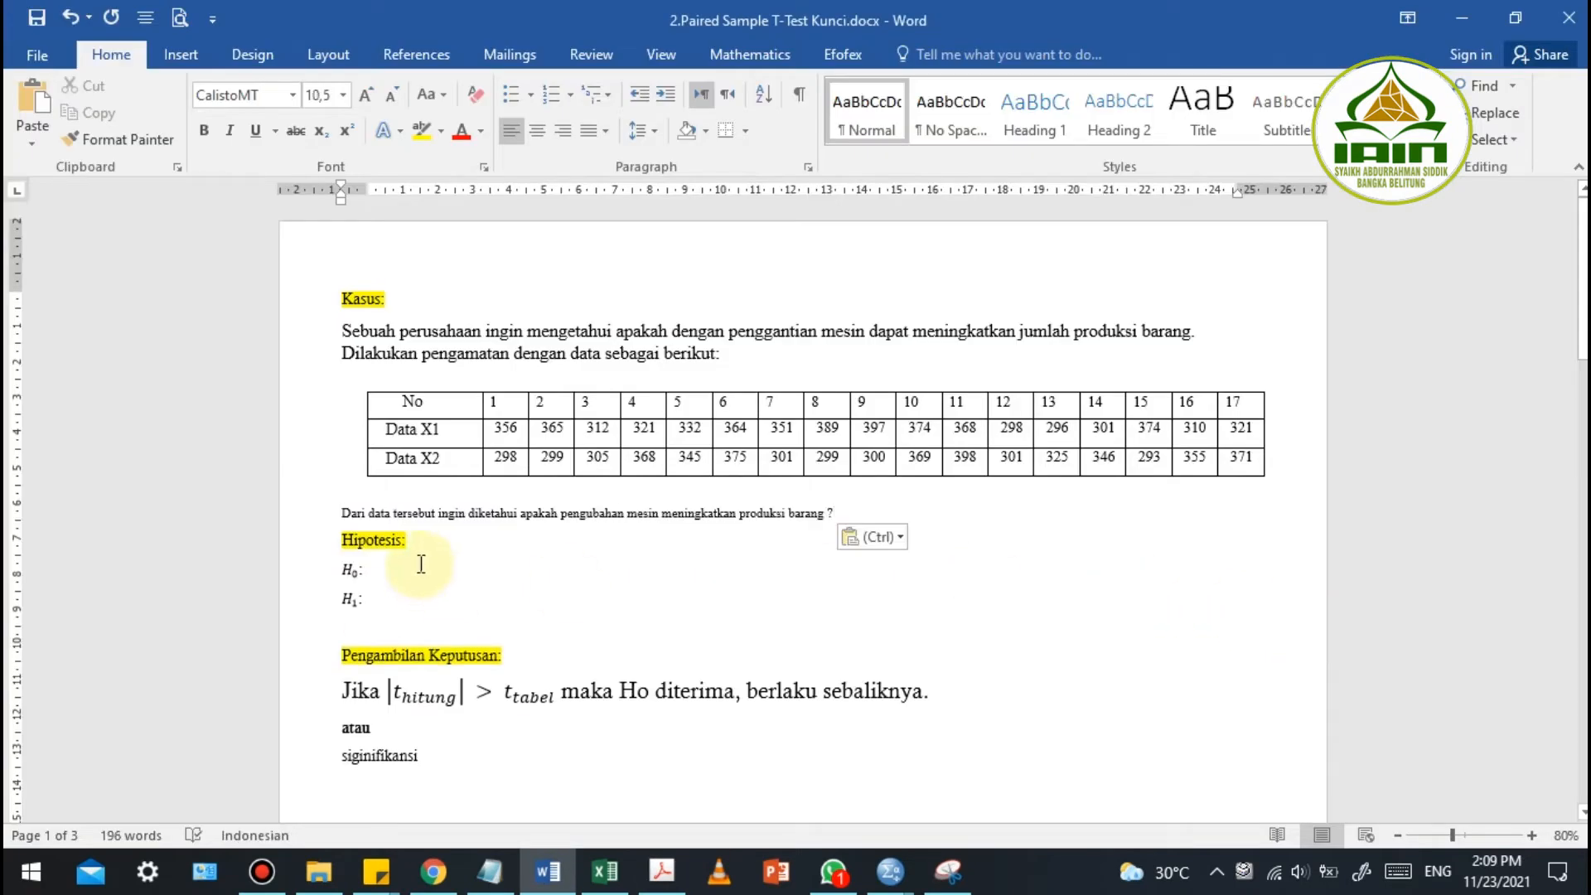
# Enlarge the pasted question's font size to 12,5
pyautogui.click(269, 514)
pyautogui.click(362, 96)
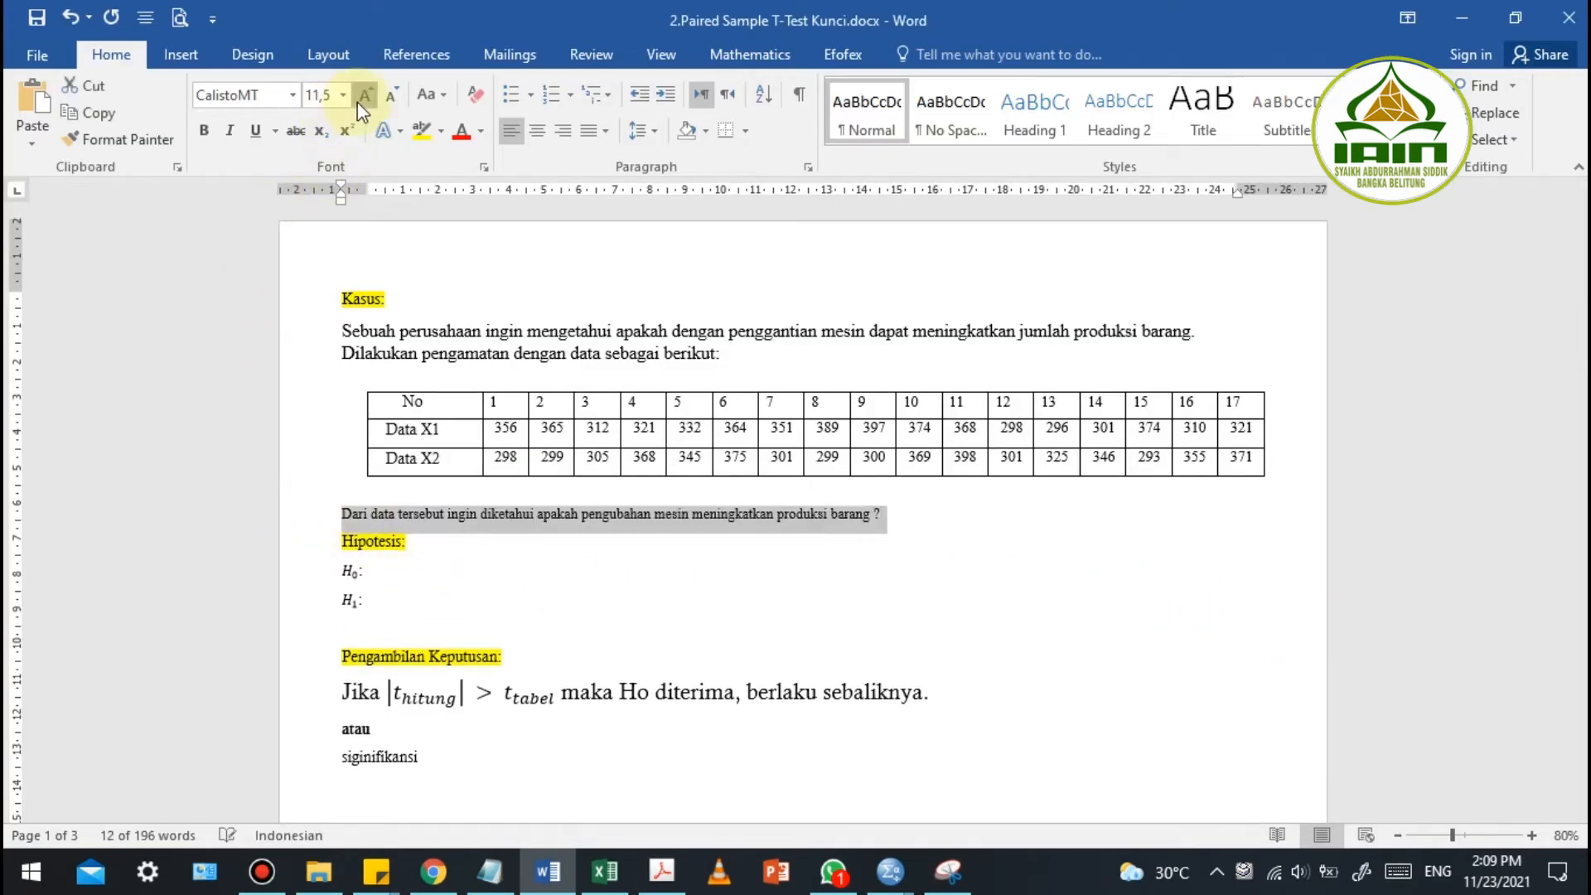
pyautogui.click(356, 102)
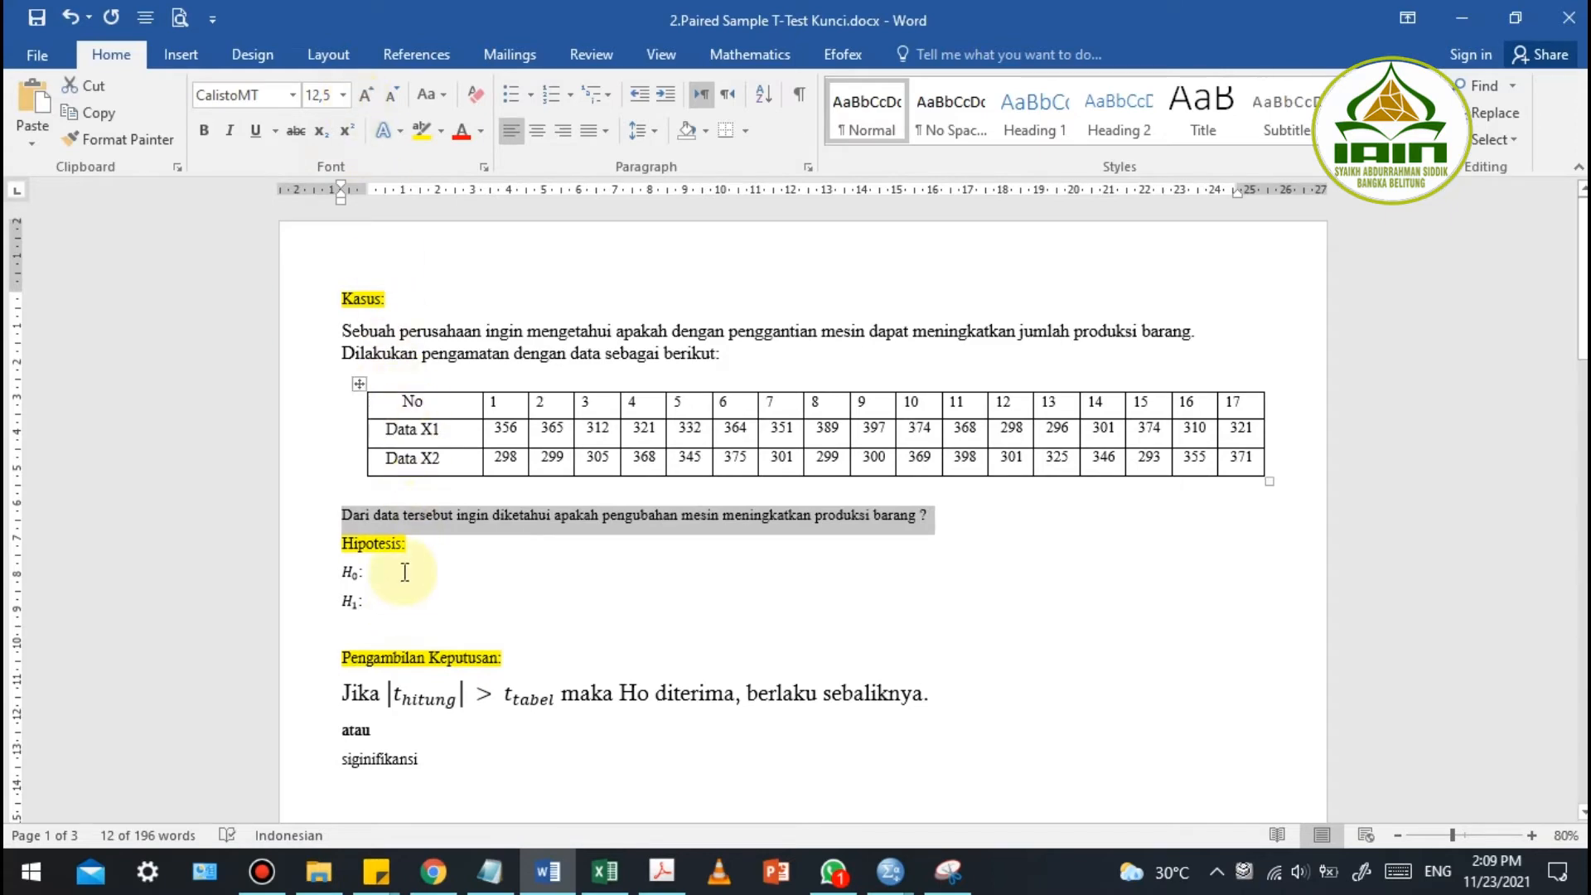
# Examine the H0 and H1 wording for the Paired sample t-test in the module PDF
pyautogui.hotkey('alt', 'Tab')
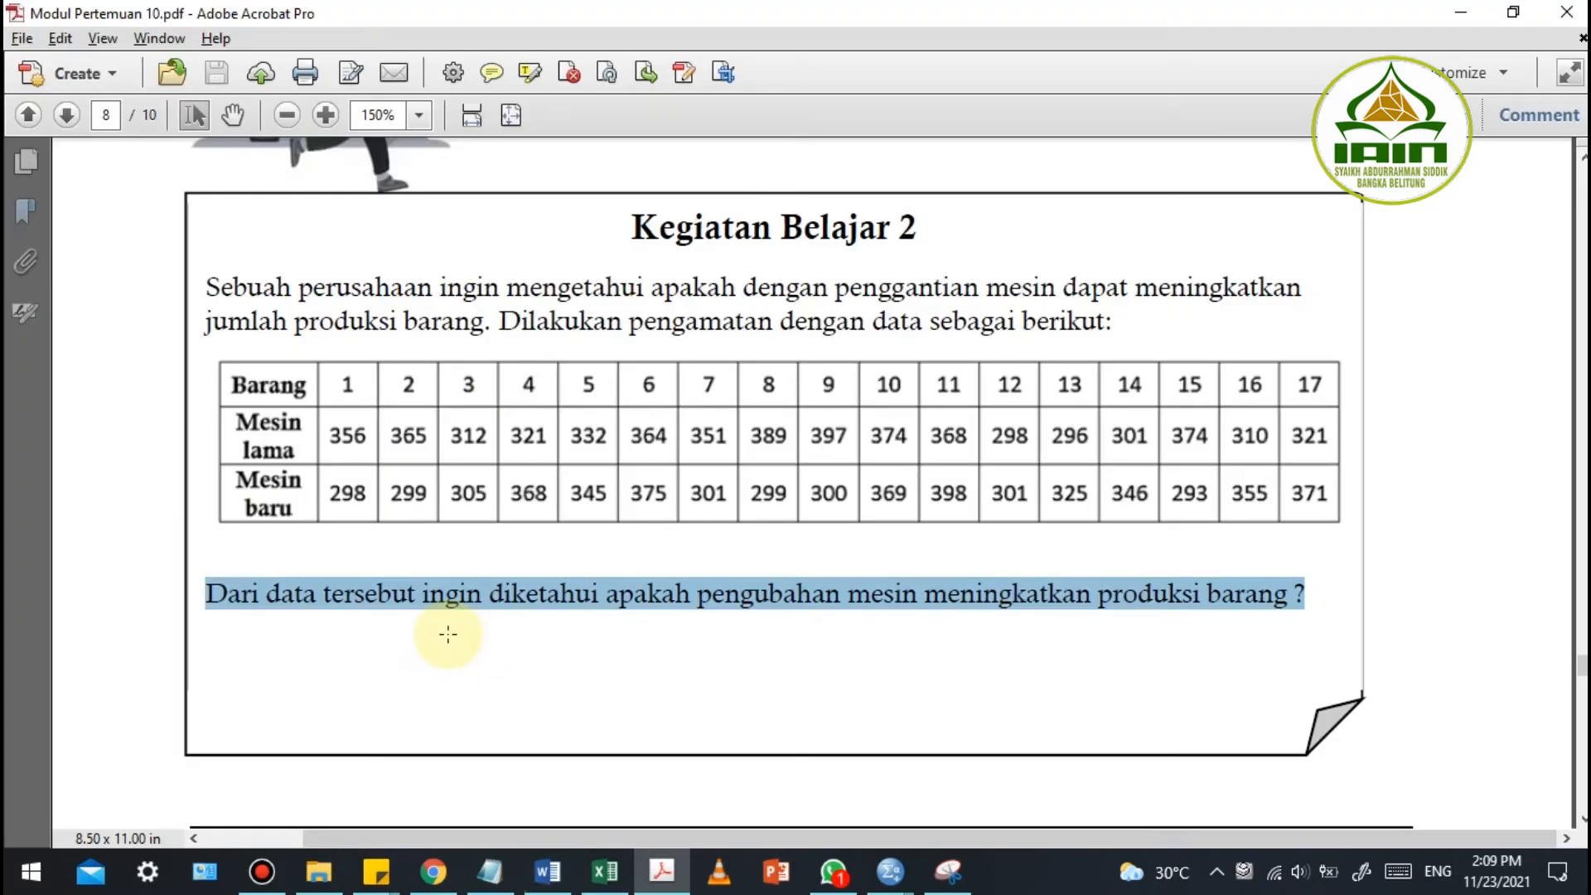
pyautogui.hotkey('alt', 'Tab')
pyautogui.hotkey('alt', 'Tab')
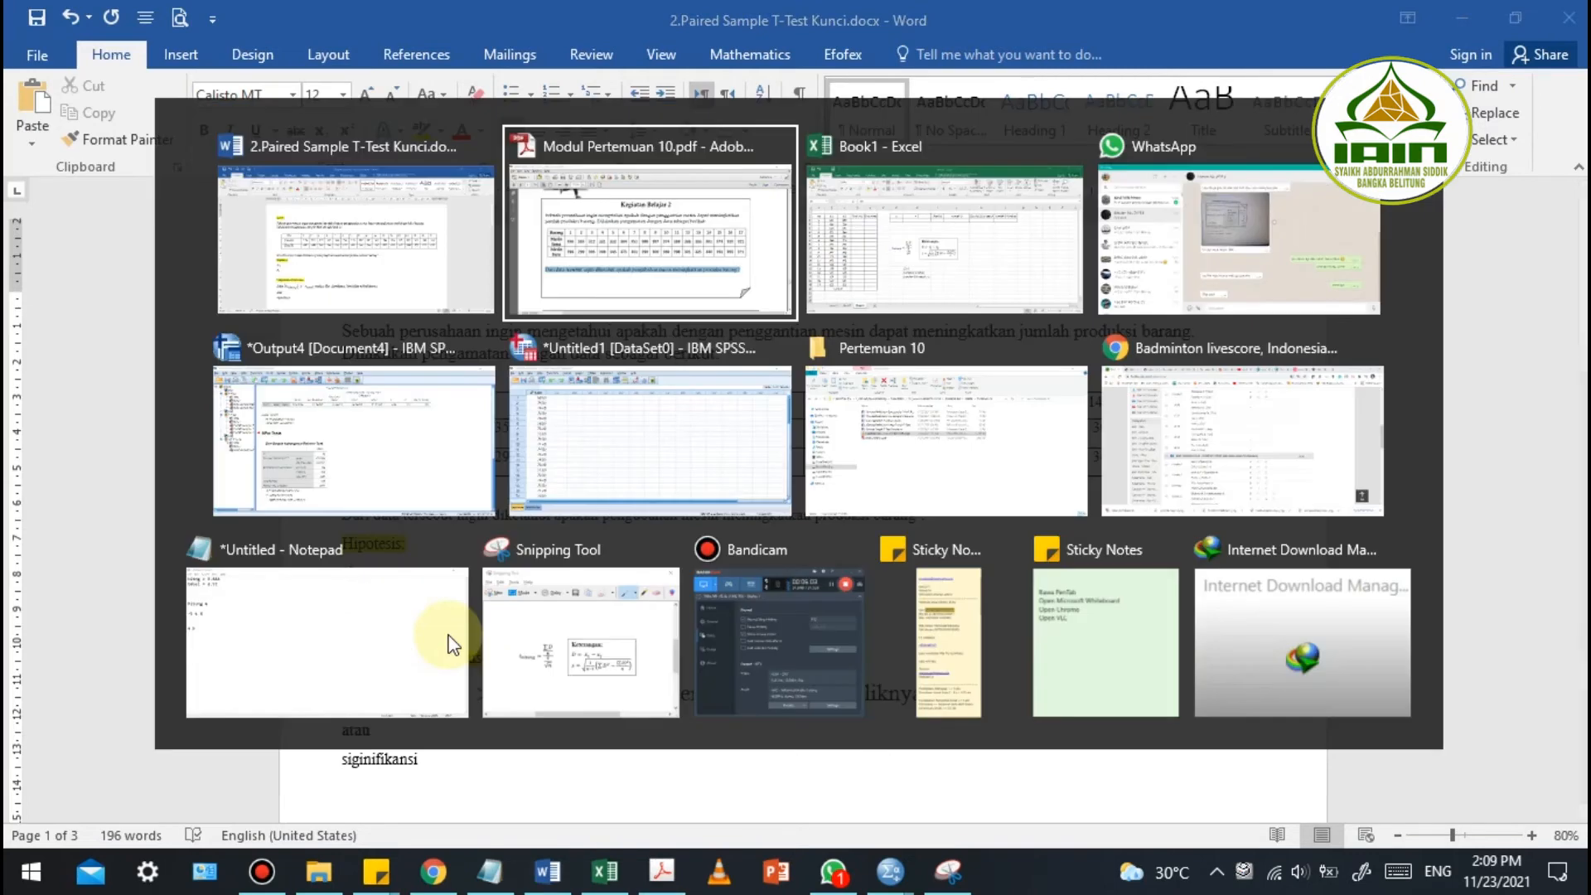
pyautogui.scroll(10, 1102, 461)
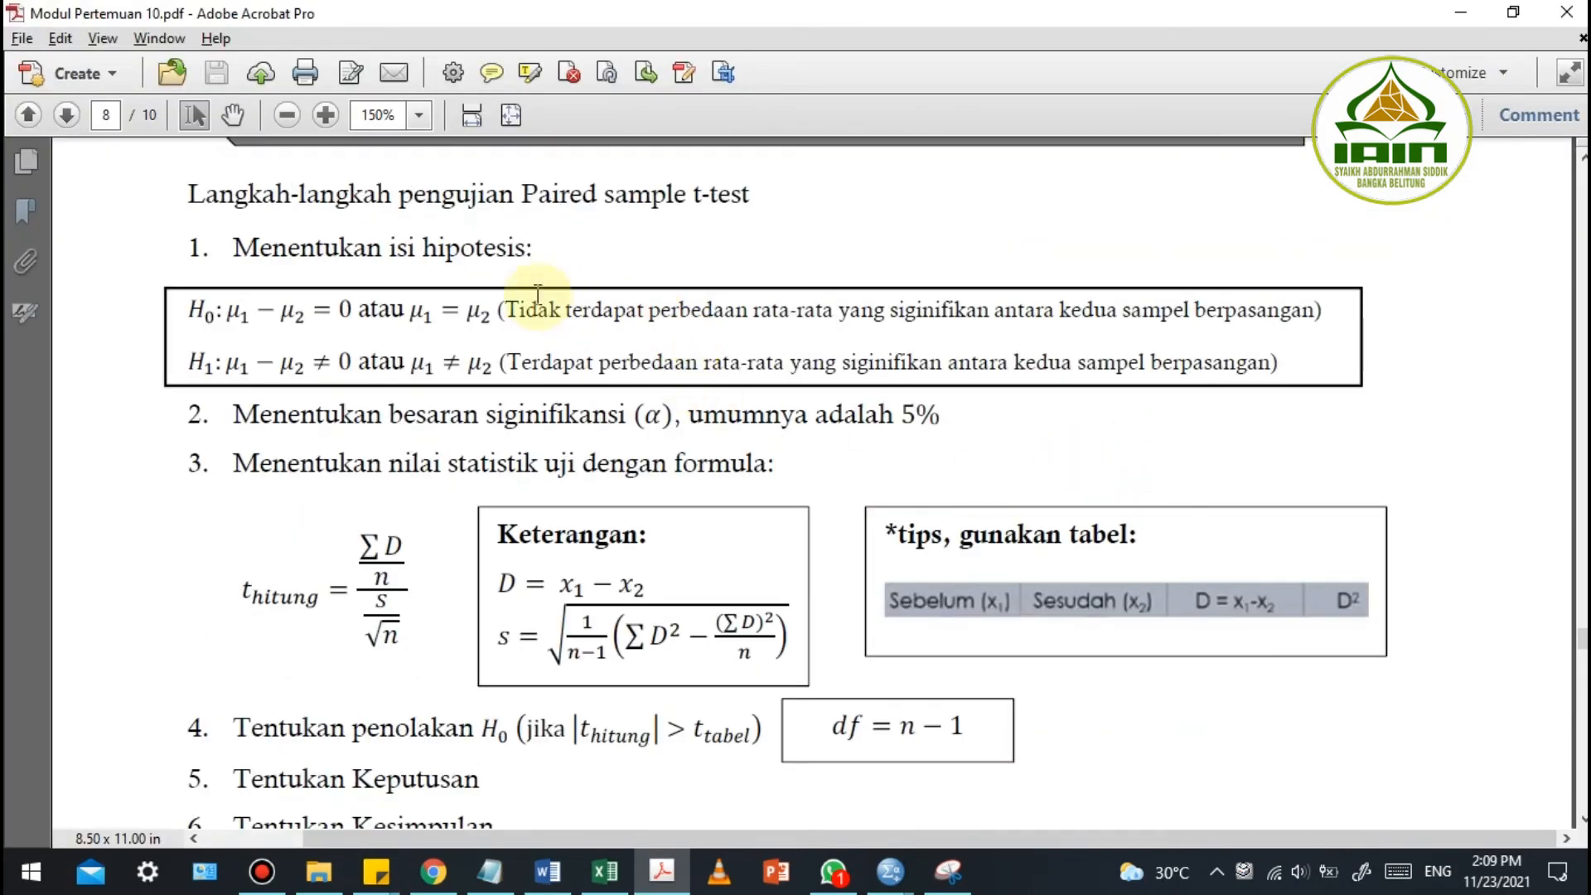
pyautogui.moveTo(508, 306); pyautogui.dragTo(866, 318)
pyautogui.click(536, 322)
pyautogui.moveTo(536, 321); pyautogui.dragTo(610, 326)
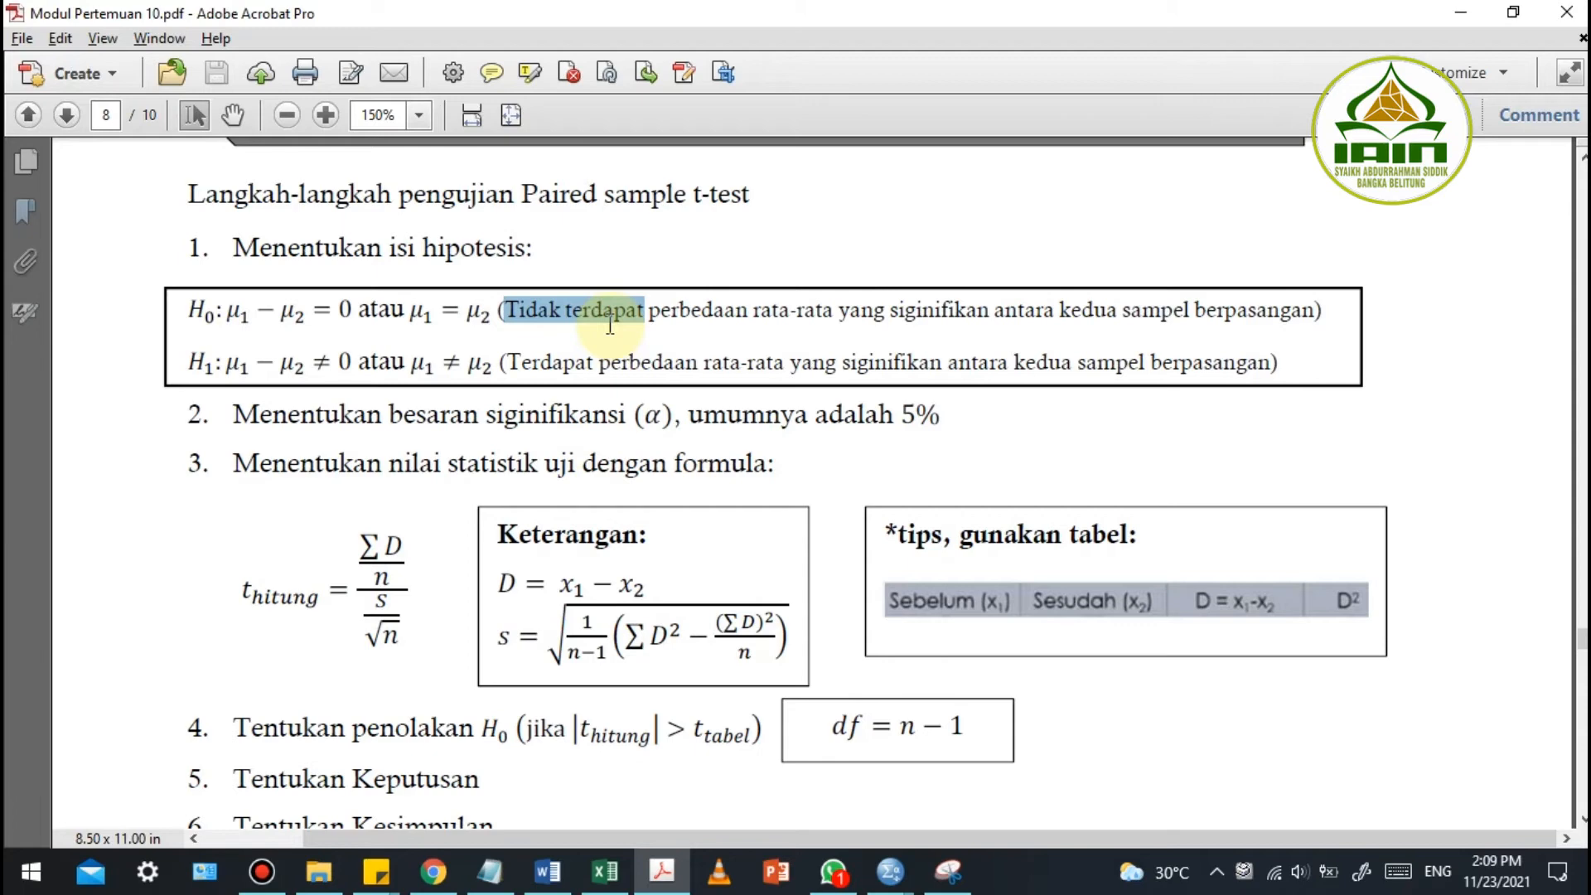
# Write H0 in the Word document as "kedua rata-rata adalah identik (rata-rata populasi produksi dengan mesin lam dan baru adalah sama)"
pyautogui.hotkey('alt', 'Tab')
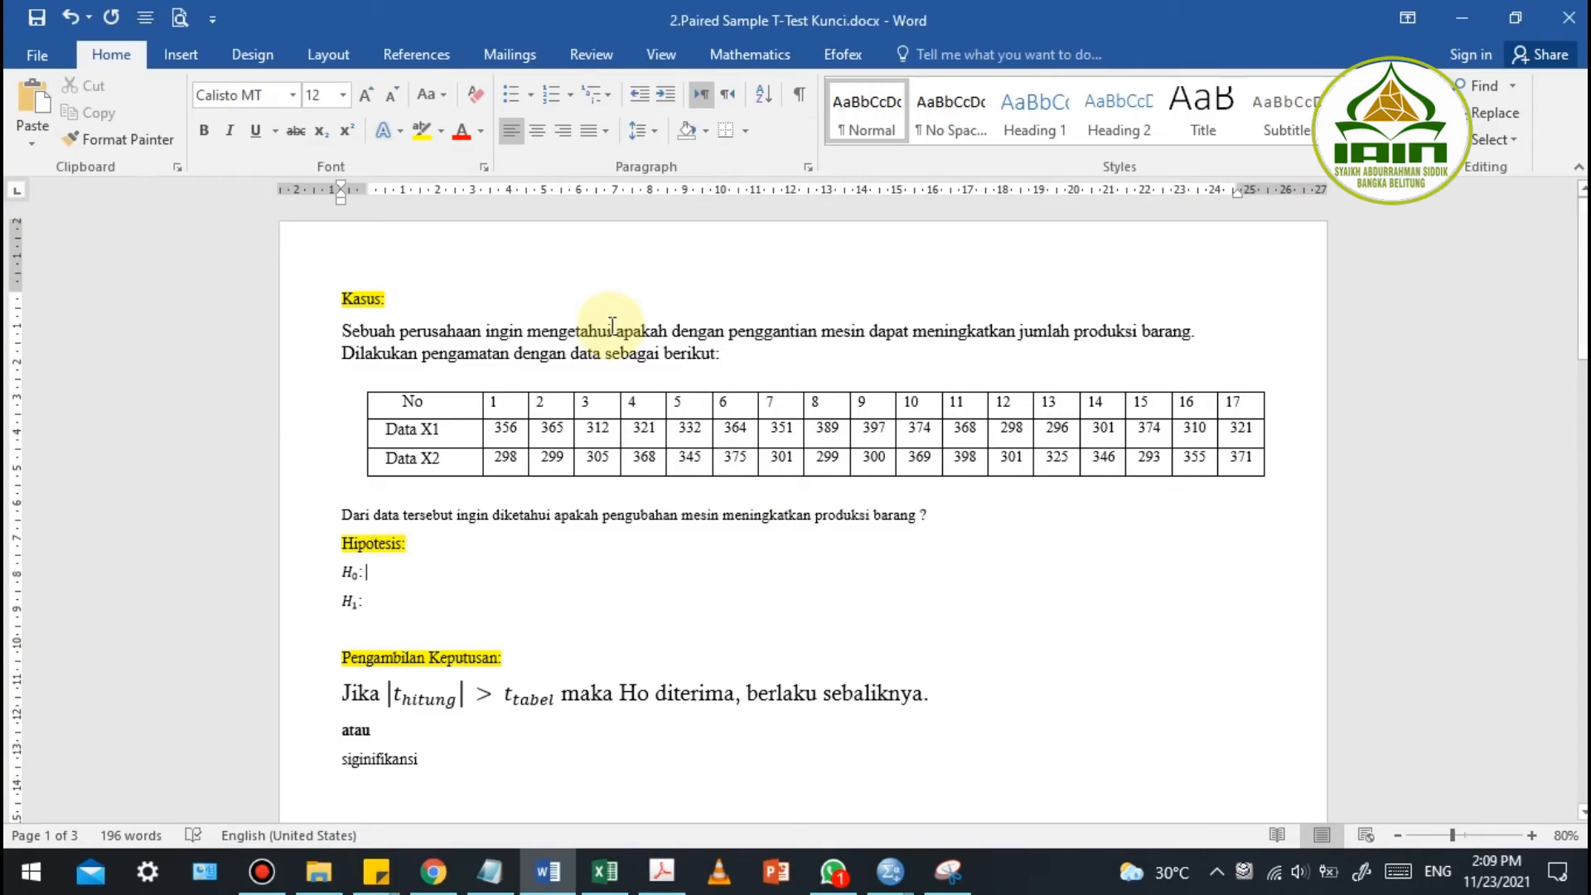
pyautogui.scroll(2, 568, 528)
pyautogui.scroll(-1, 568, 529)
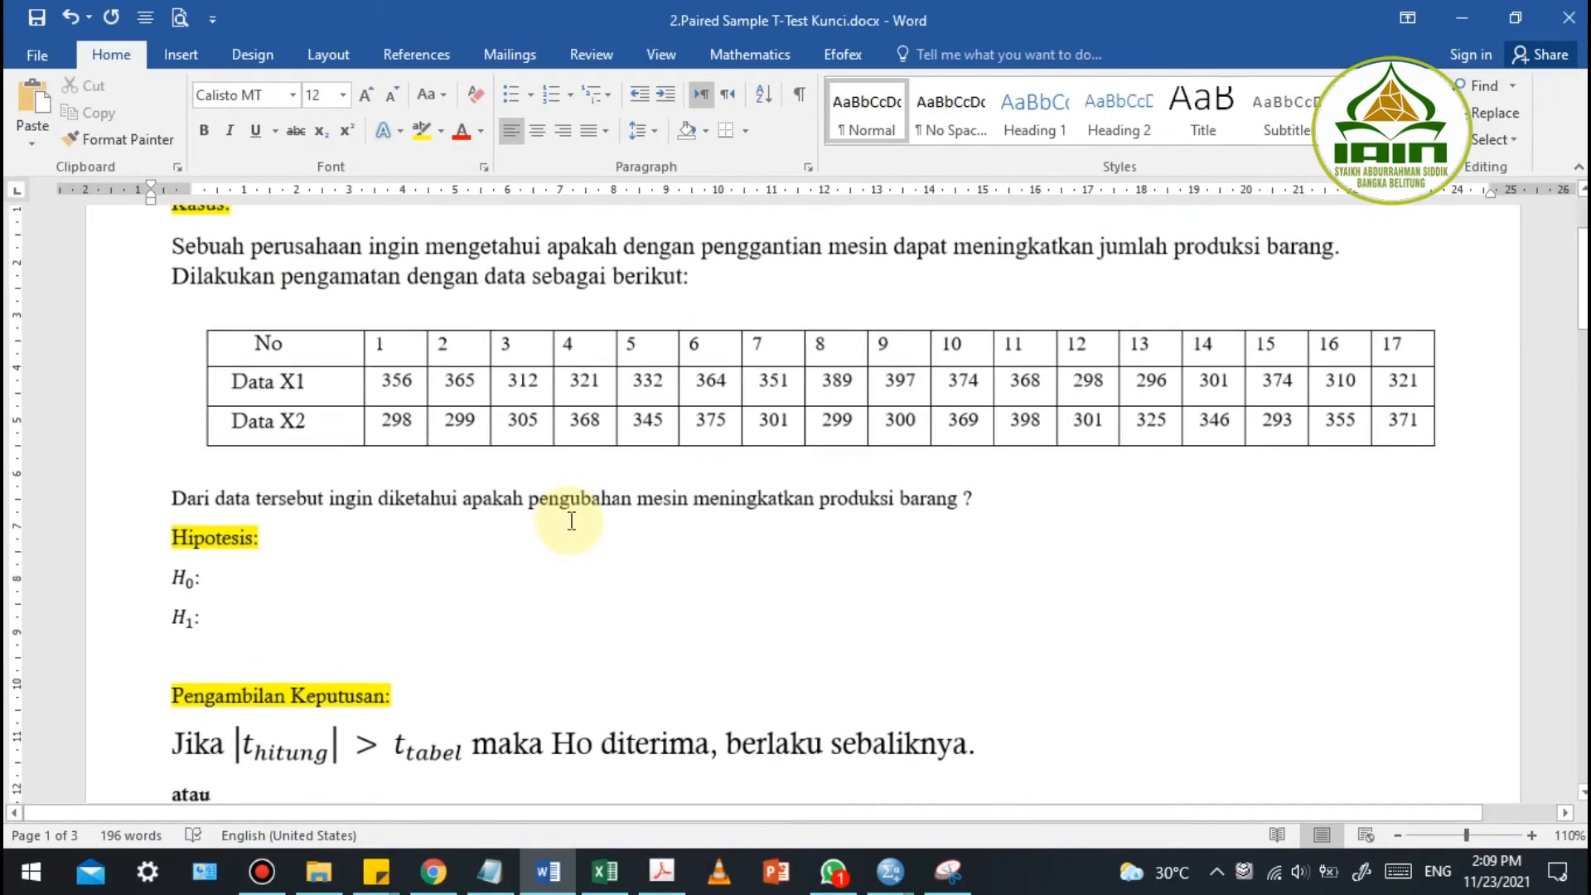
pyautogui.write('kedua rata-rata adalah identik')
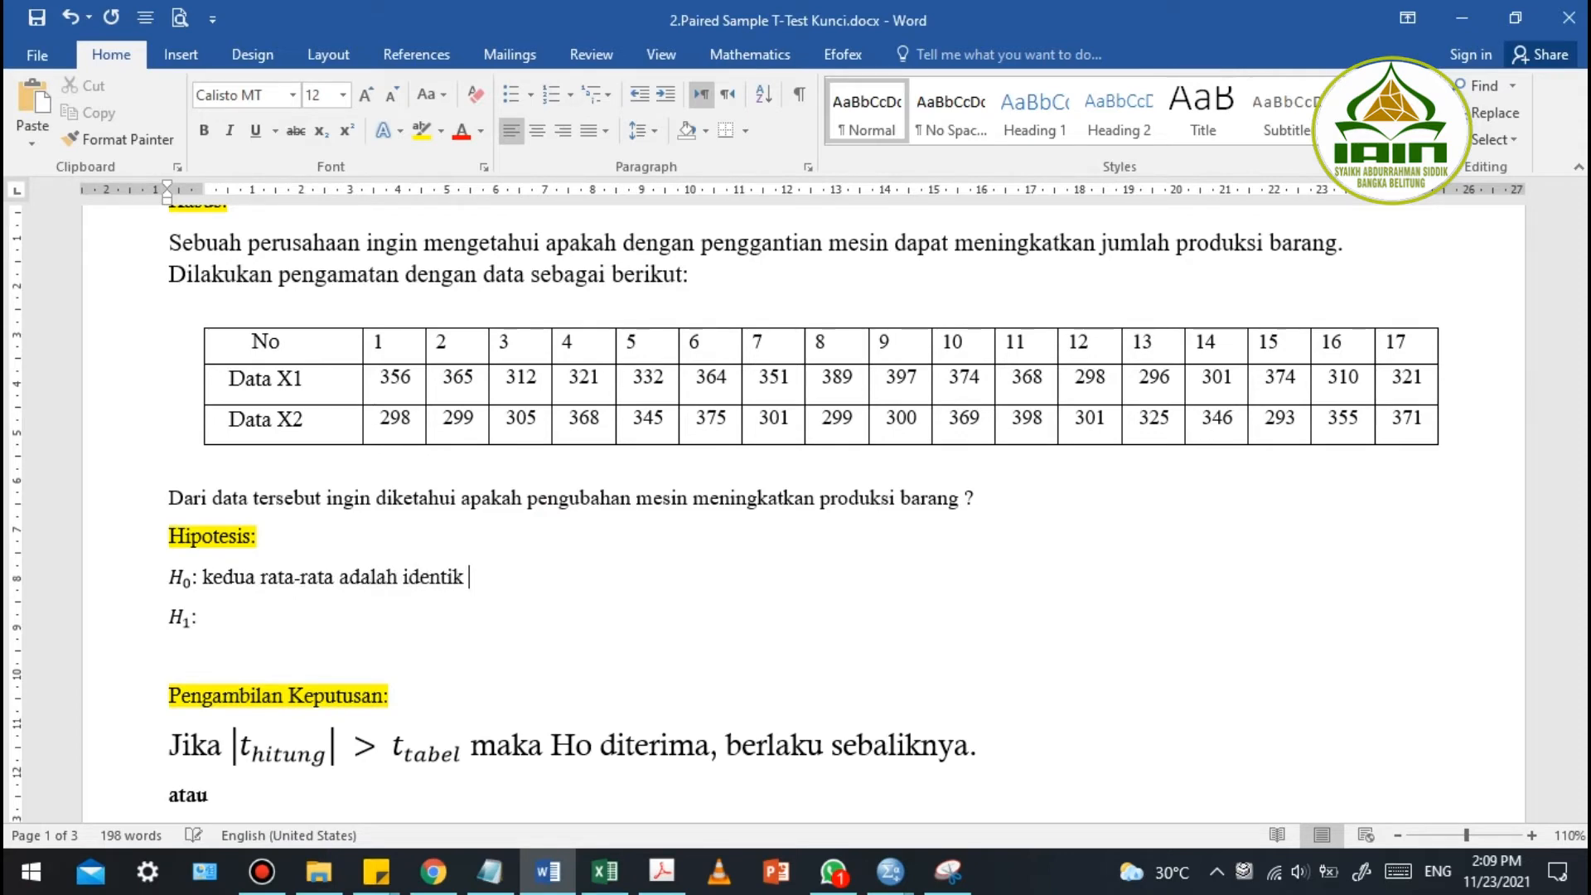
pyautogui.hotkey('alt', 'Tab')
pyautogui.hotkey('alt', 'Tab')
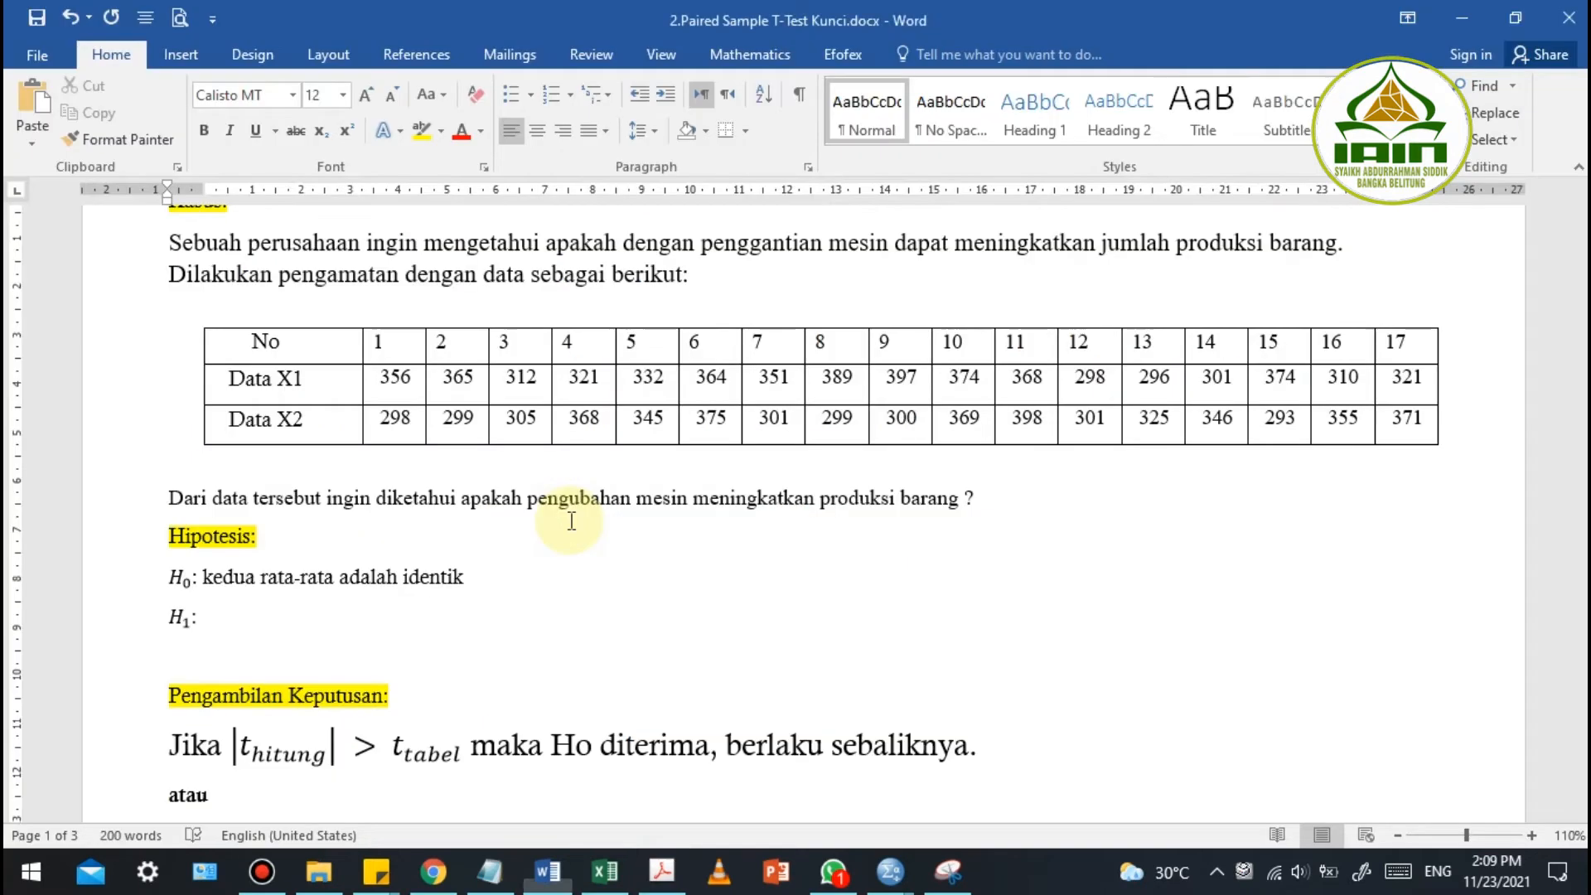
pyautogui.write('(r')
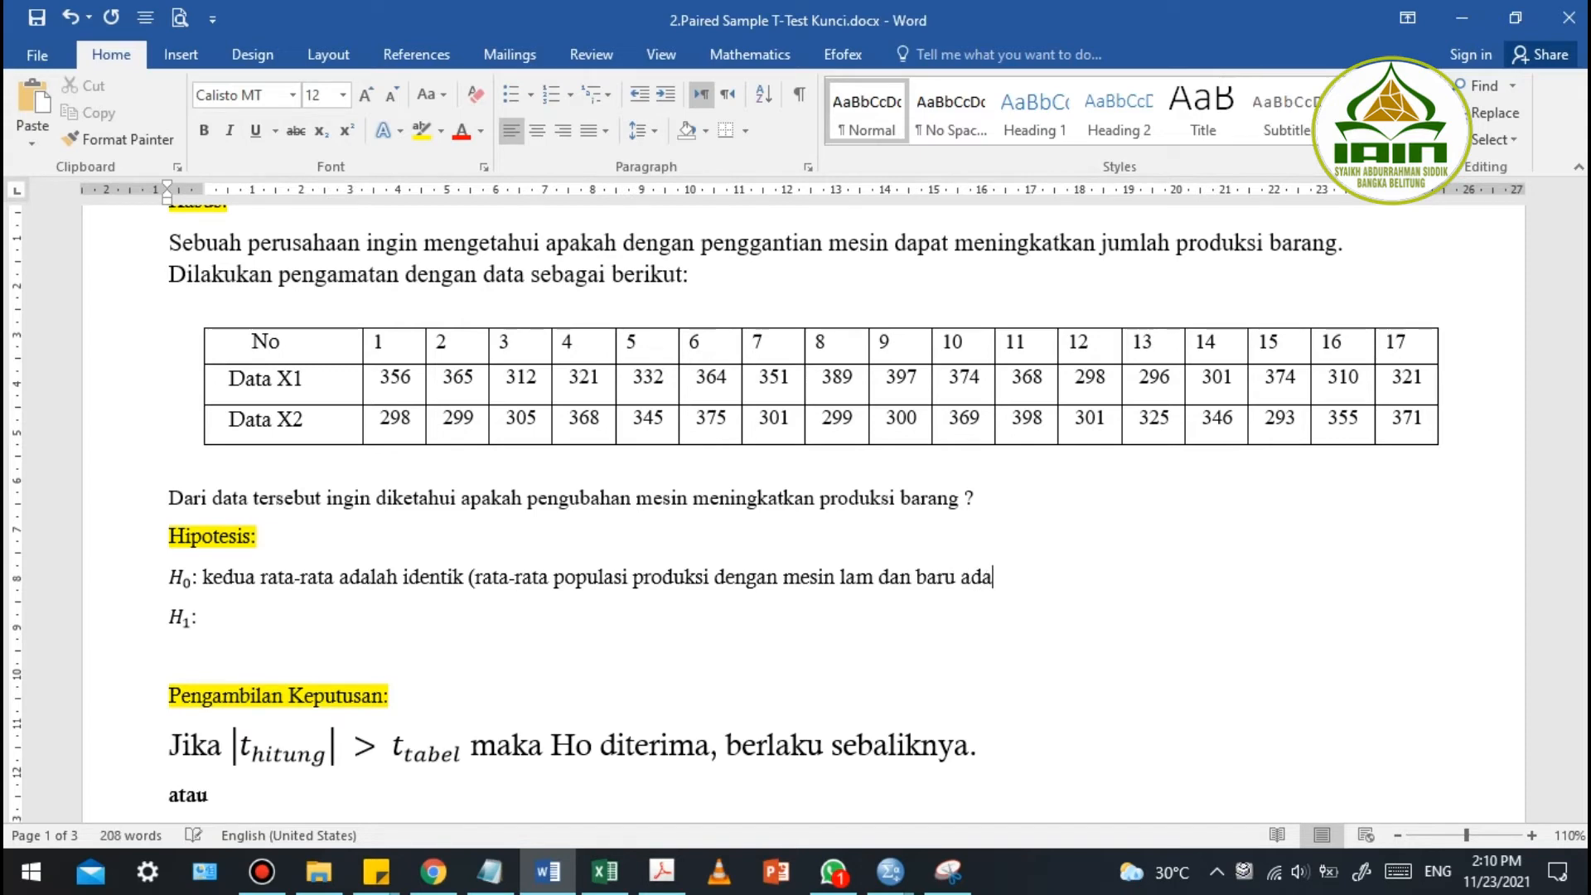
pyautogui.write(')')
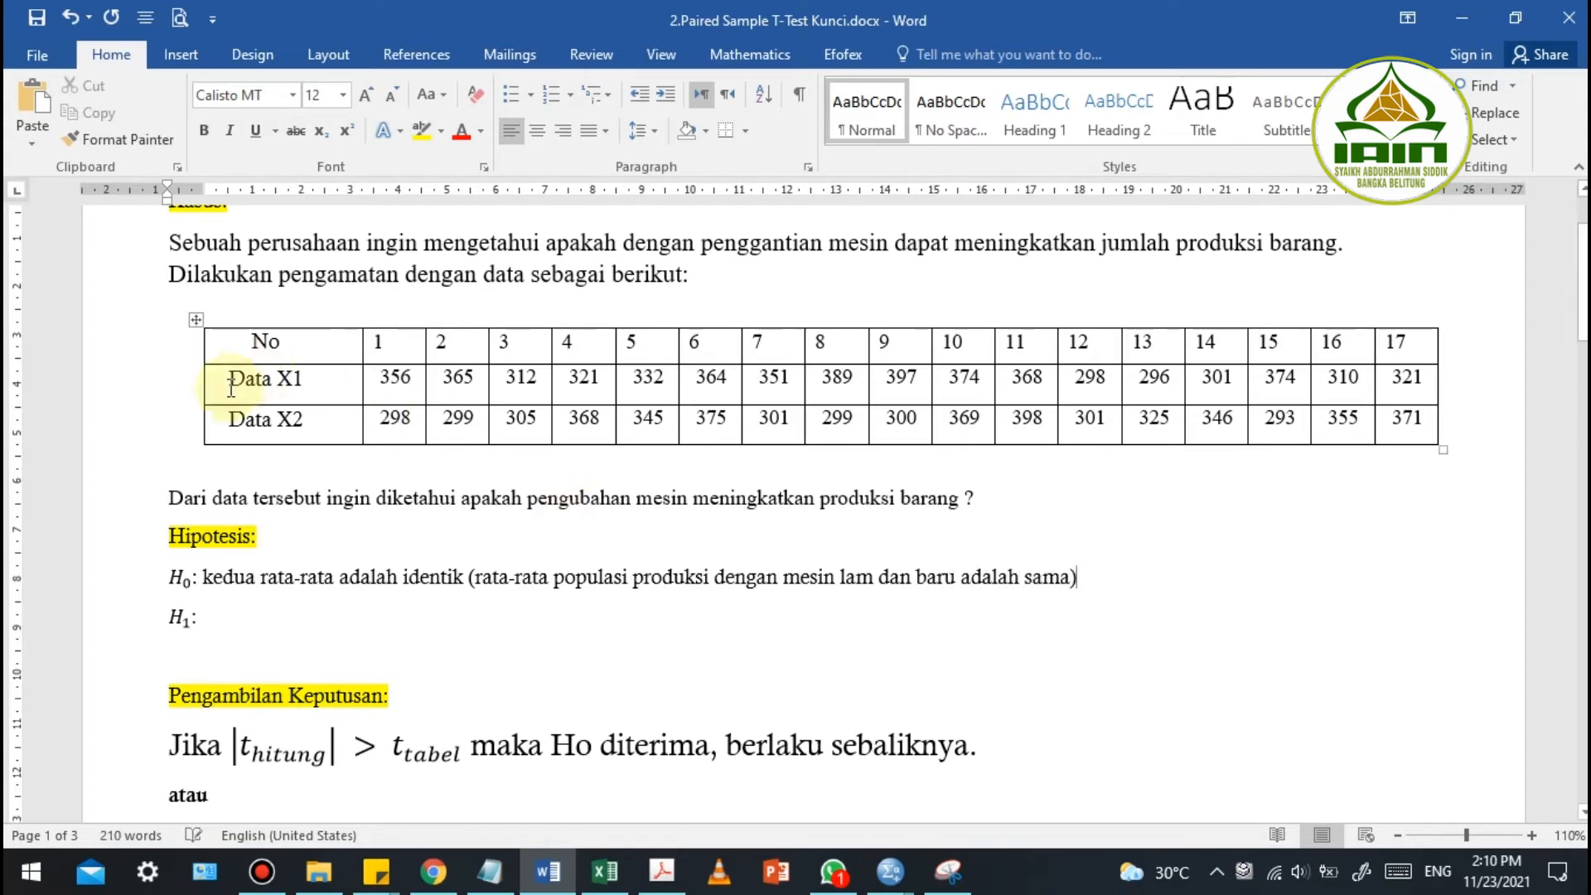
# Copy the full H0 statement to the empty H1 line under Hipotesis
pyautogui.moveTo(217, 577); pyautogui.dragTo(1077, 583)
pyautogui.hotkey('ctrl', 'c')
pyautogui.click(532, 614)
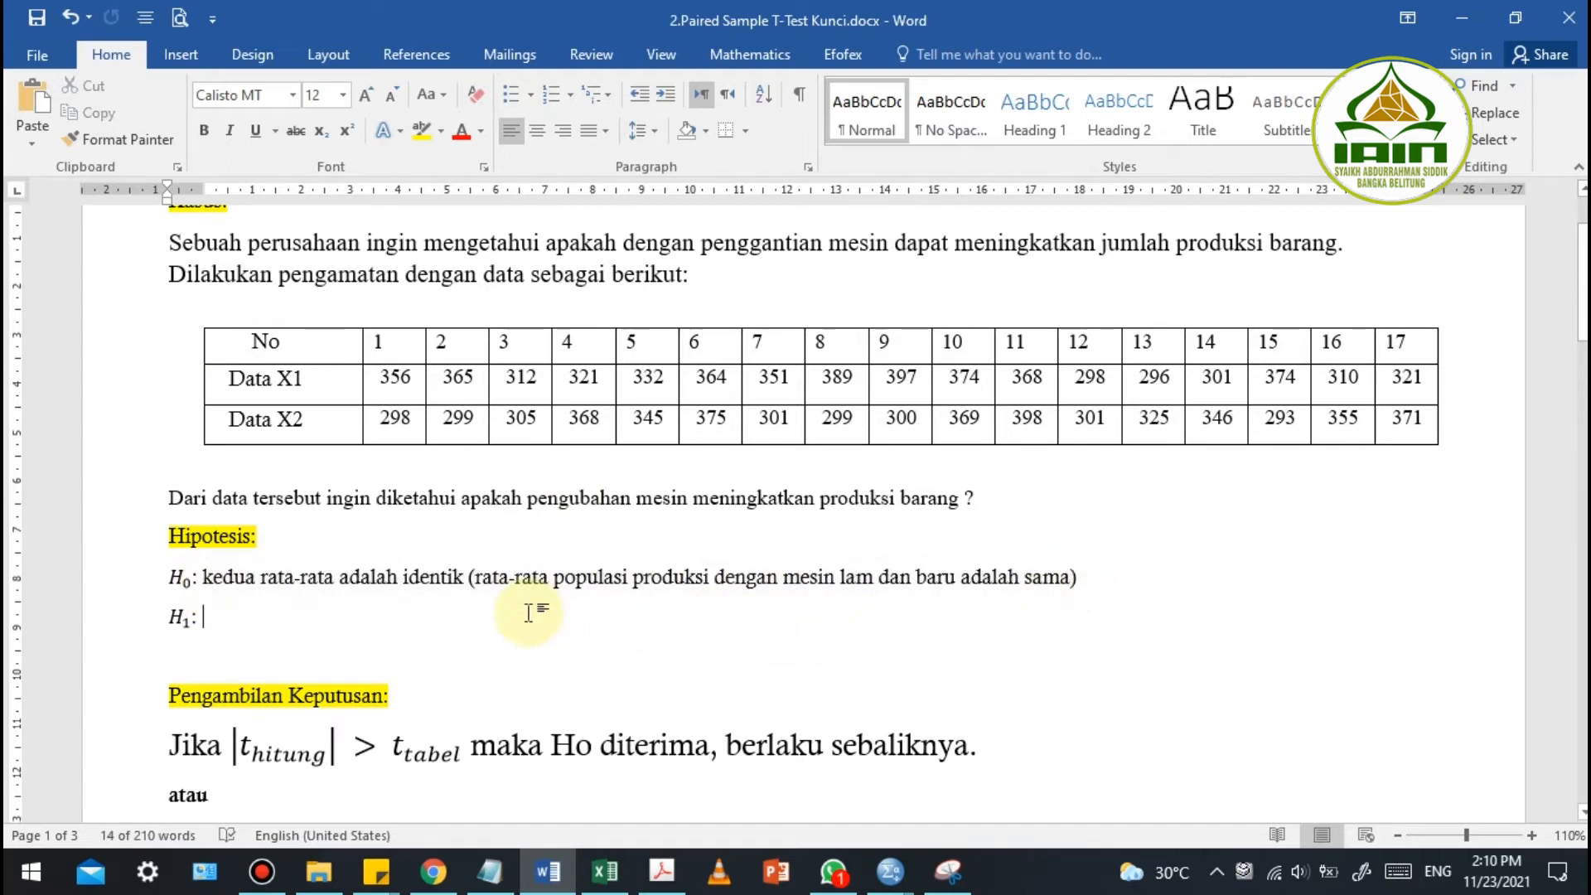
pyautogui.hotkey('ctrl', 'v')
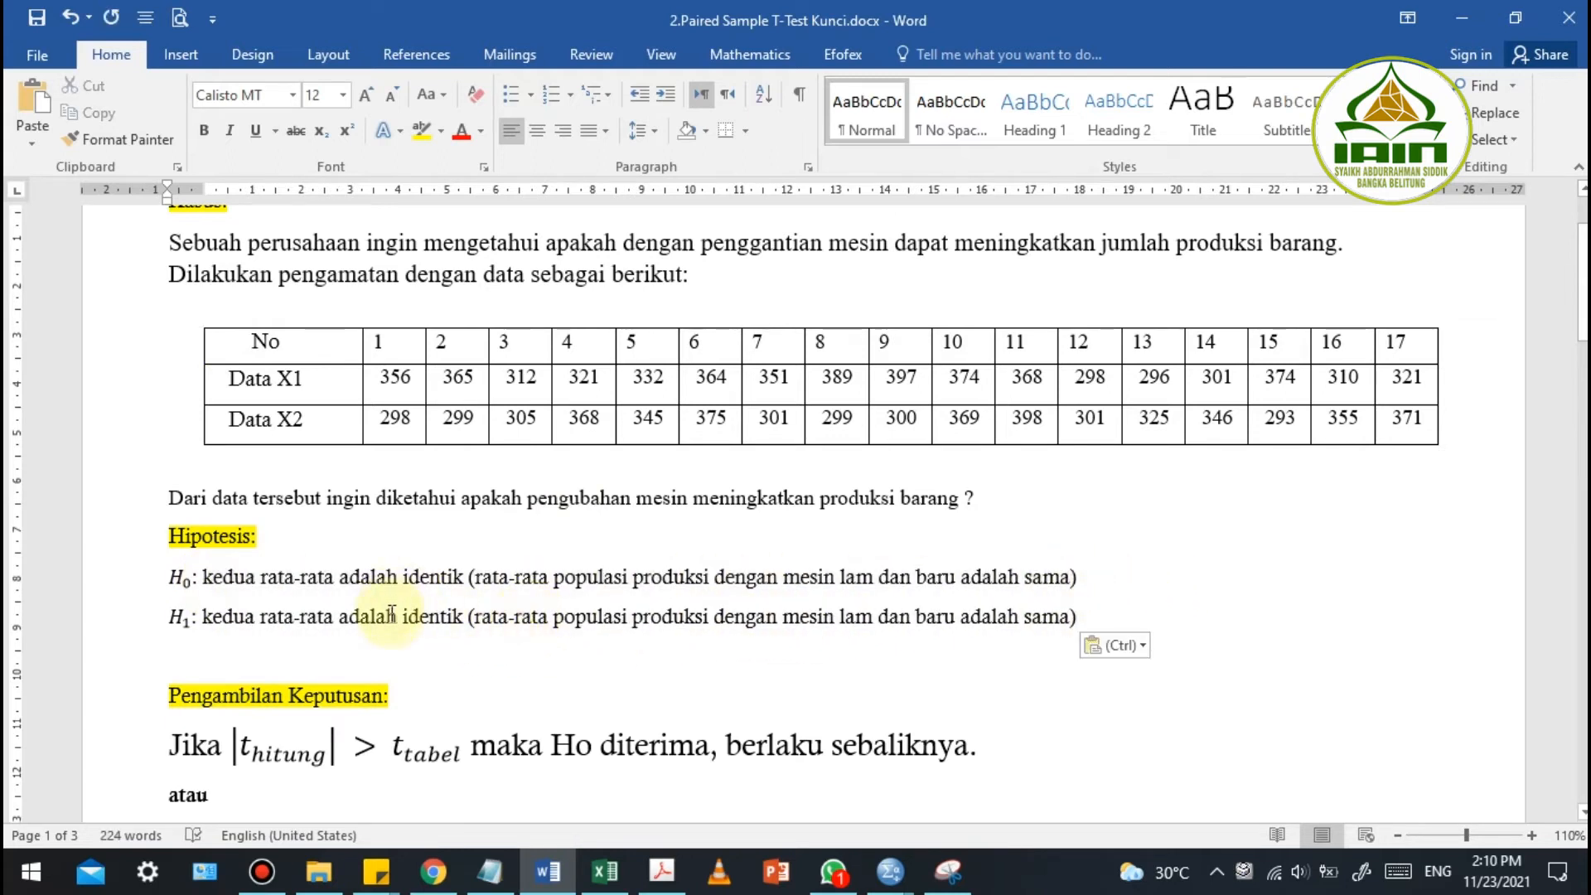
# Reword the copied H1 statement to "kedua rata-rata adalah tidak identik (rata-rata populasi produksi dengan mesin lama dan baru tidak sama)"
pyautogui.click(405, 617)
pyautogui.write('tidak ')
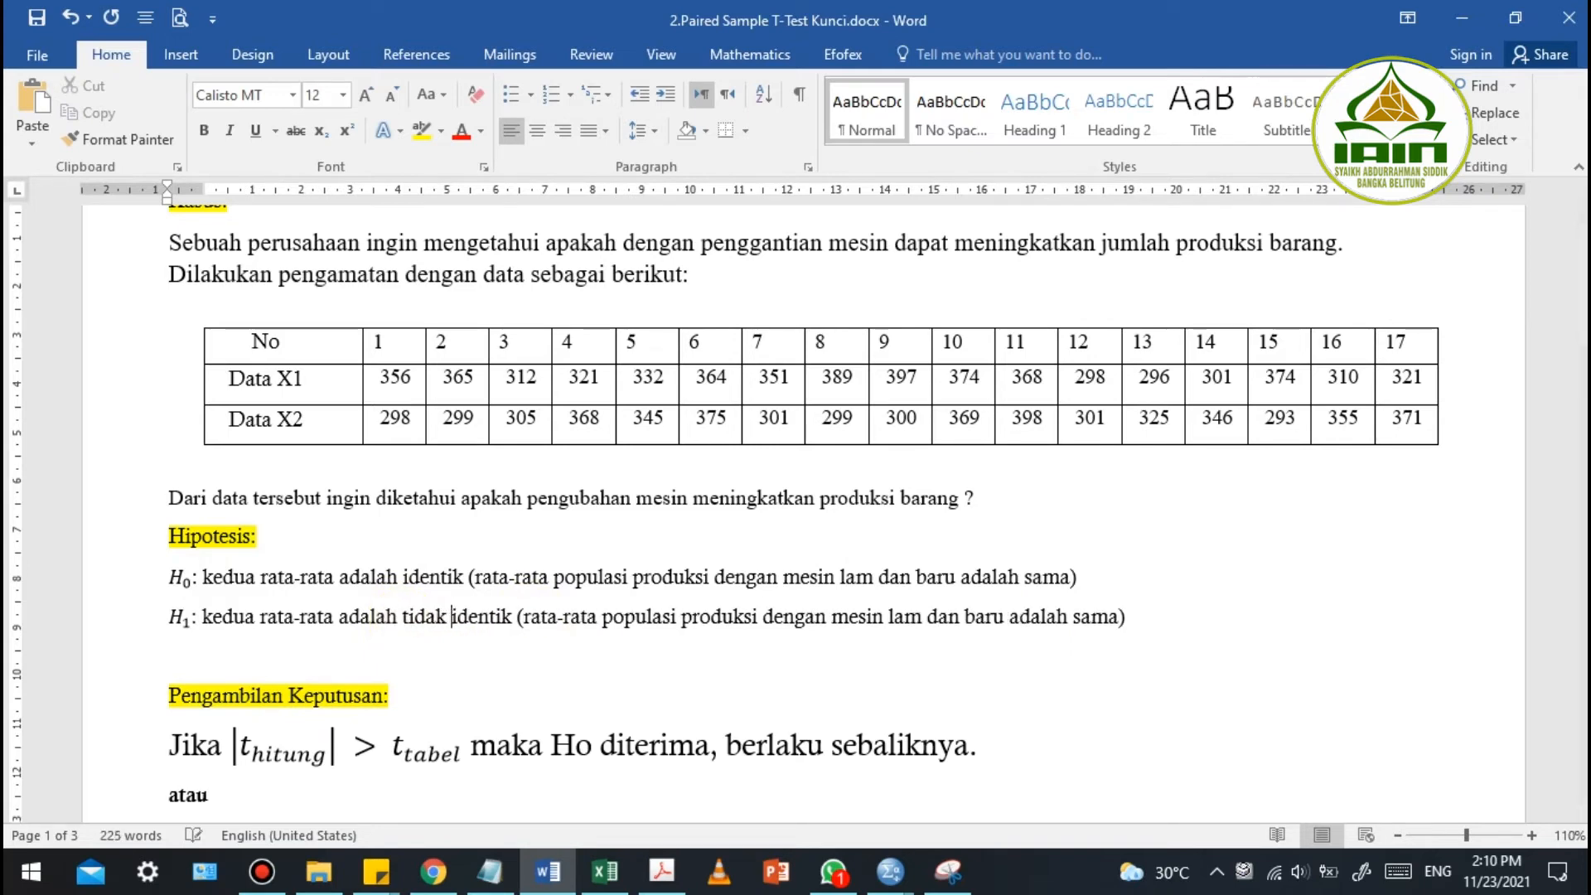
pyautogui.write(' t')
pyautogui.hotkey('ctrl', 'Left')
pyautogui.hotkey('ctrl', 'shift', 'Left')
pyautogui.press('Delete')
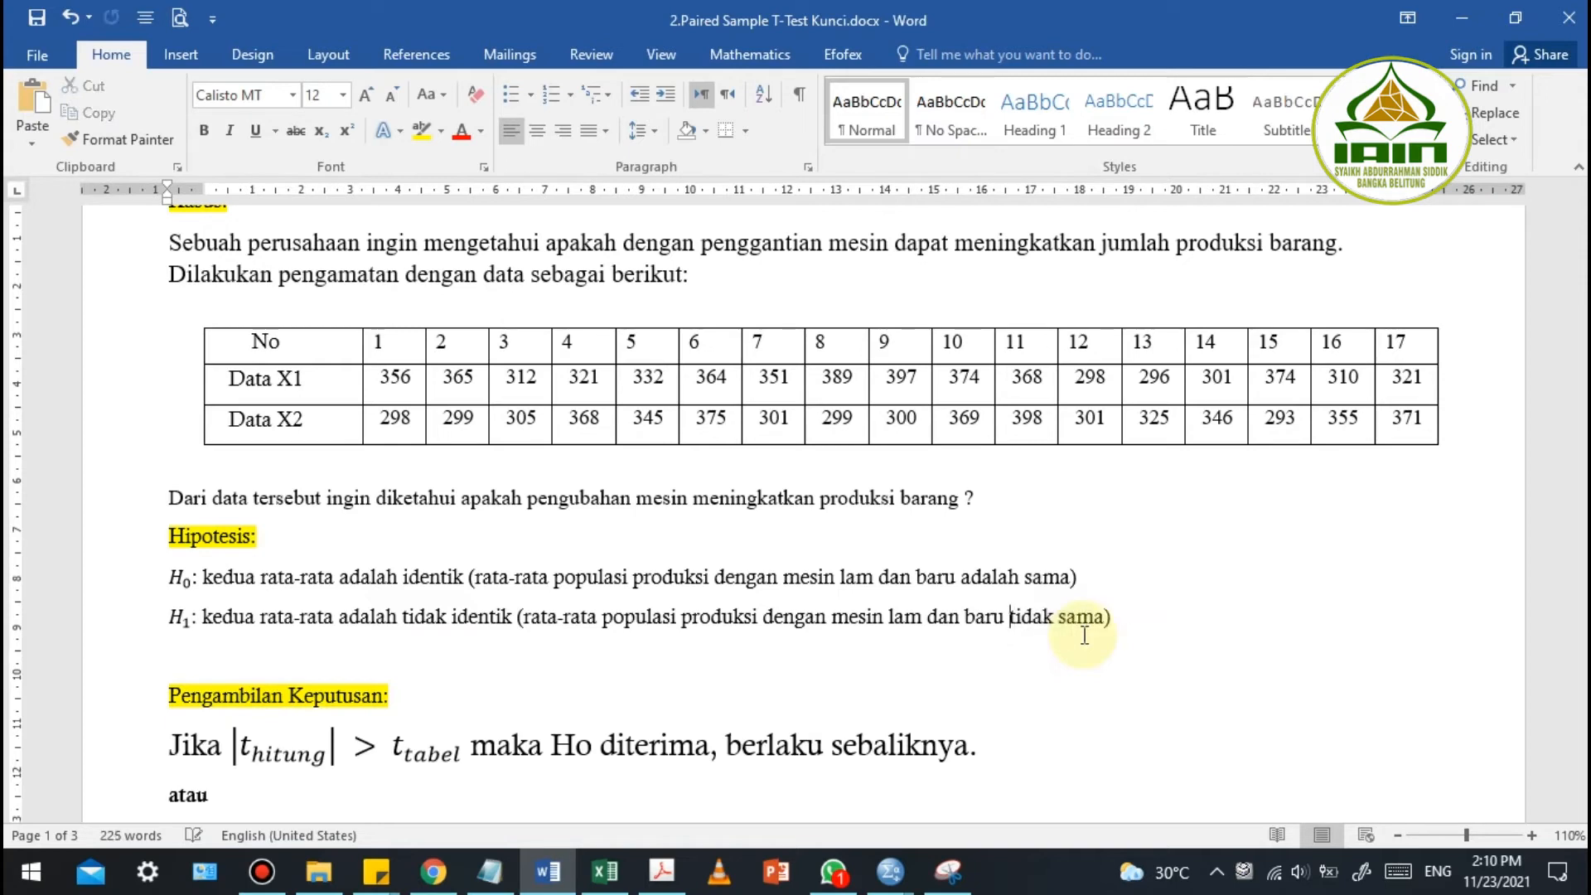
pyautogui.click(924, 613)
pyautogui.write('a')
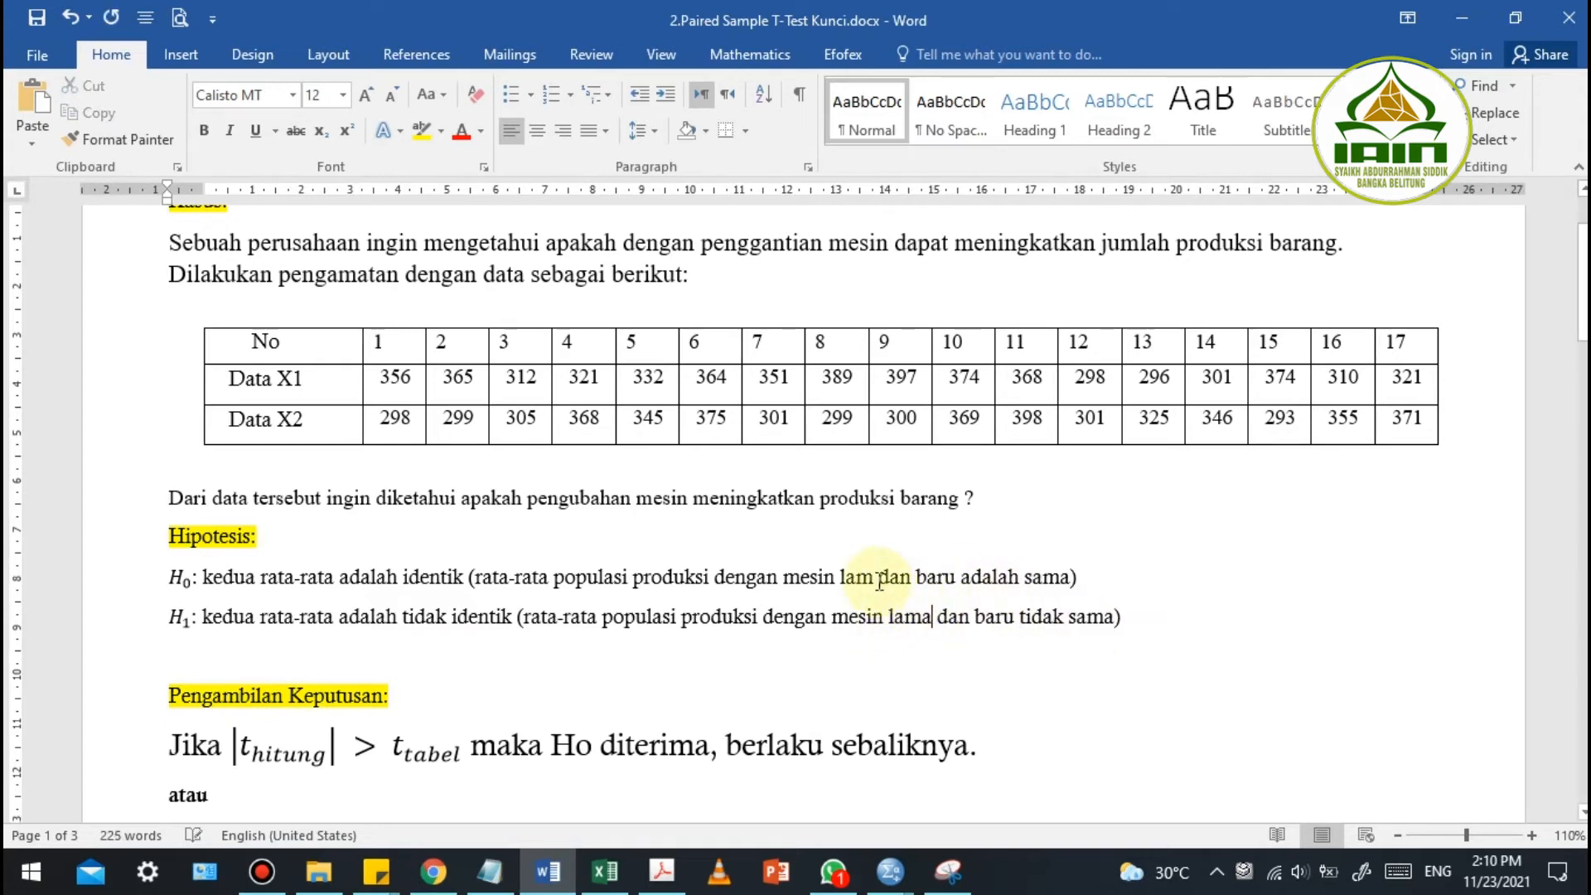
# Correct "lam" to "lama" in the H0 hypothesis sentence
pyautogui.click(871, 572)
pyautogui.write('a')
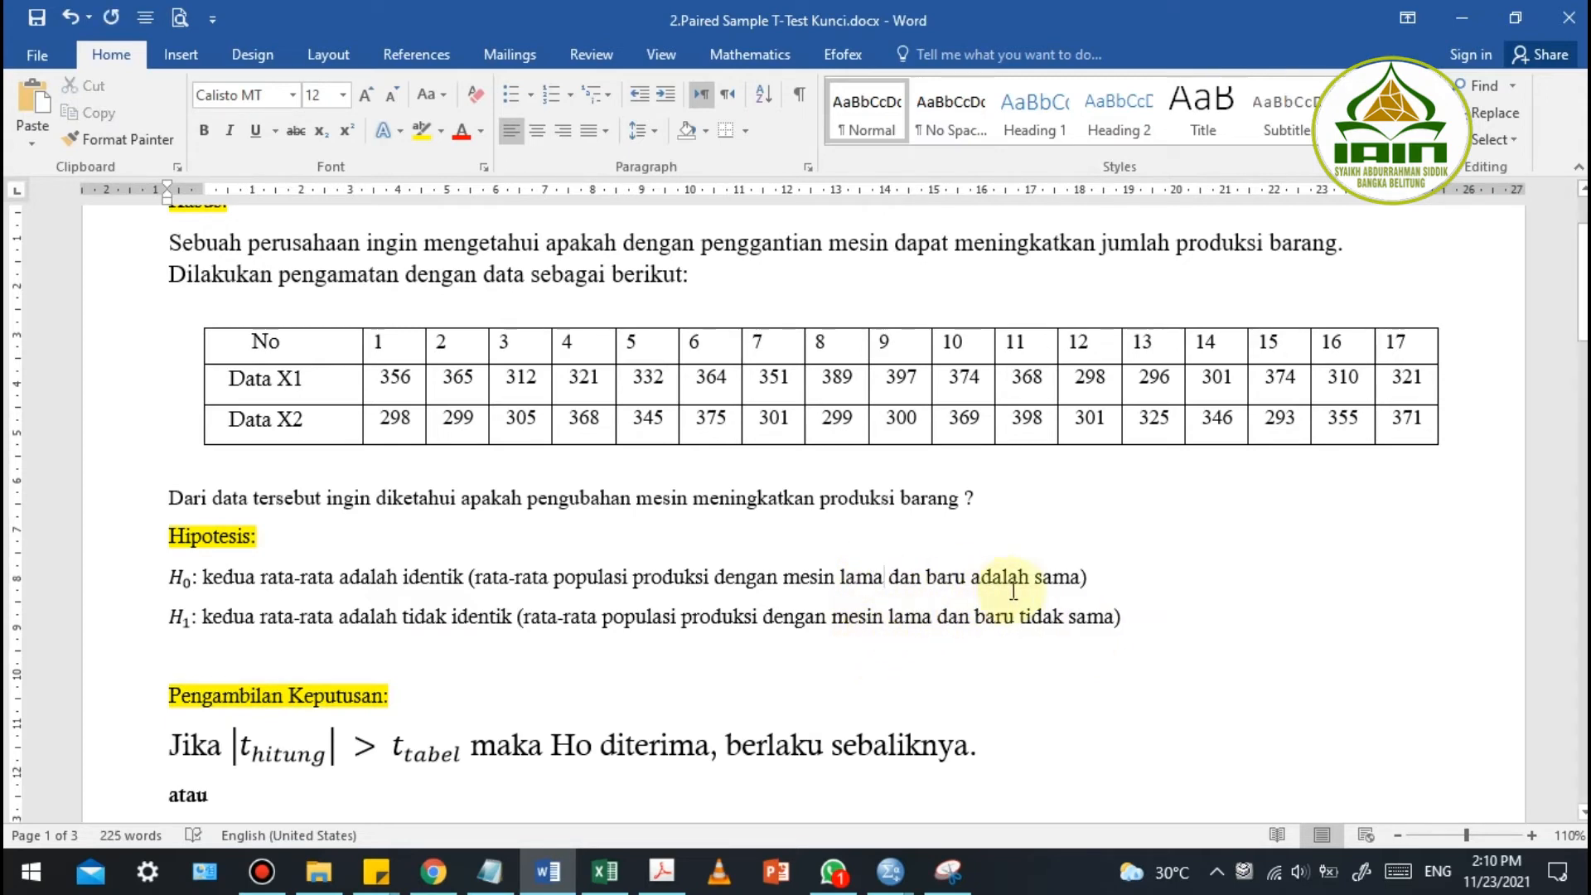
pyautogui.moveTo(885, 623); pyautogui.dragTo(1069, 623)
pyautogui.click(934, 655)
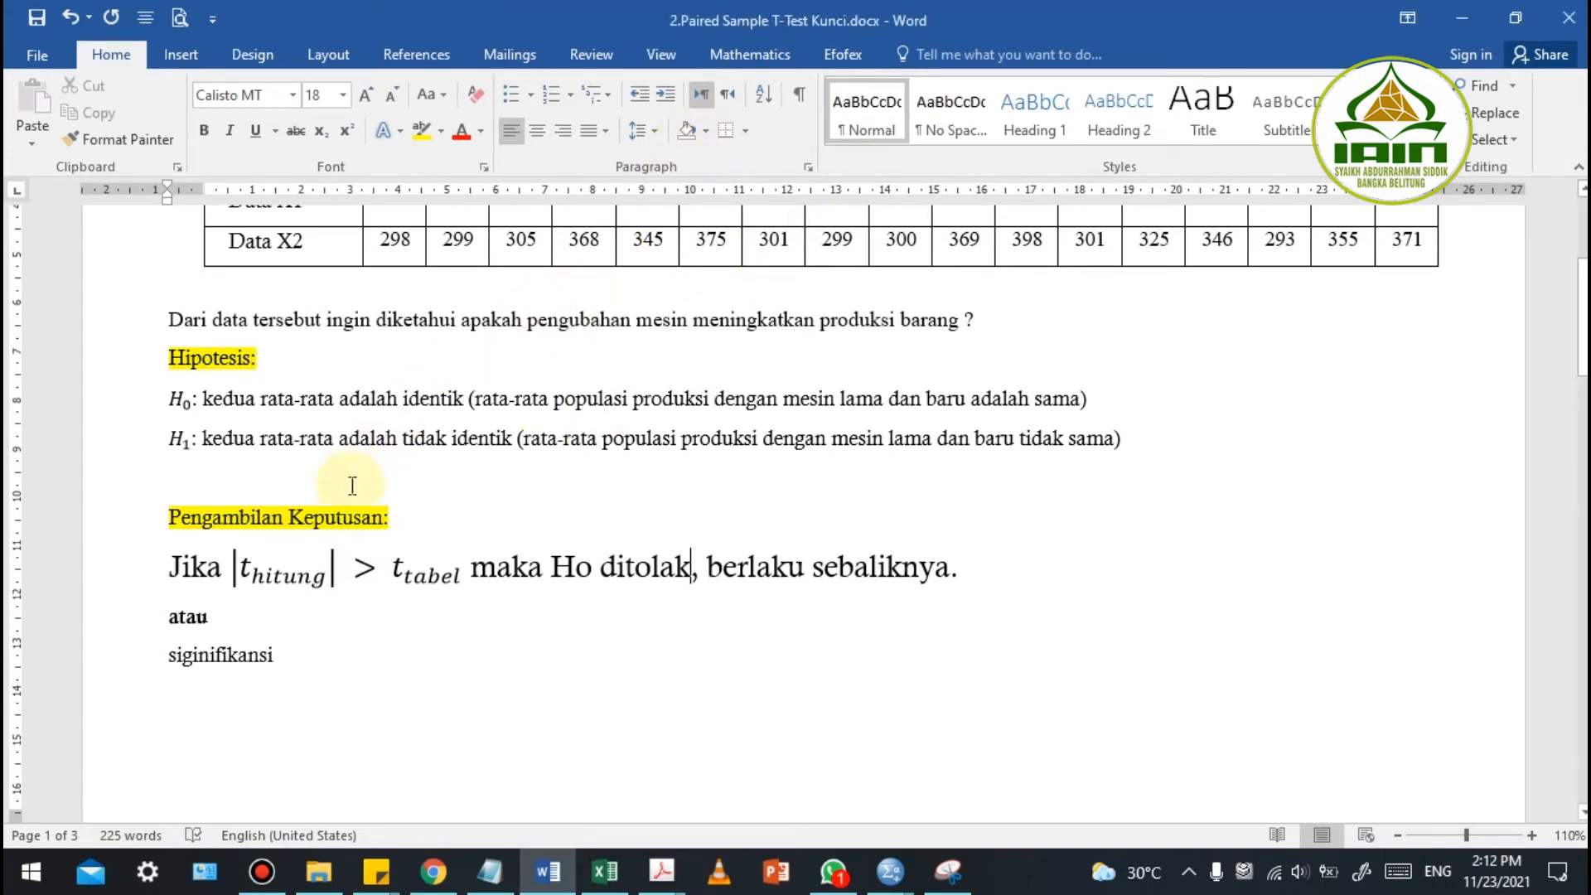
# Highlight the Ho decision rule under Pengambilan Keputusan and switch to Modul Pertemuan 10.pdf to compare its H0 rejection criterion
pyautogui.moveTo(233, 572); pyautogui.dragTo(396, 571)
pyautogui.moveTo(552, 572); pyautogui.dragTo(620, 579)
pyautogui.hotkey('alt', 'Tab')
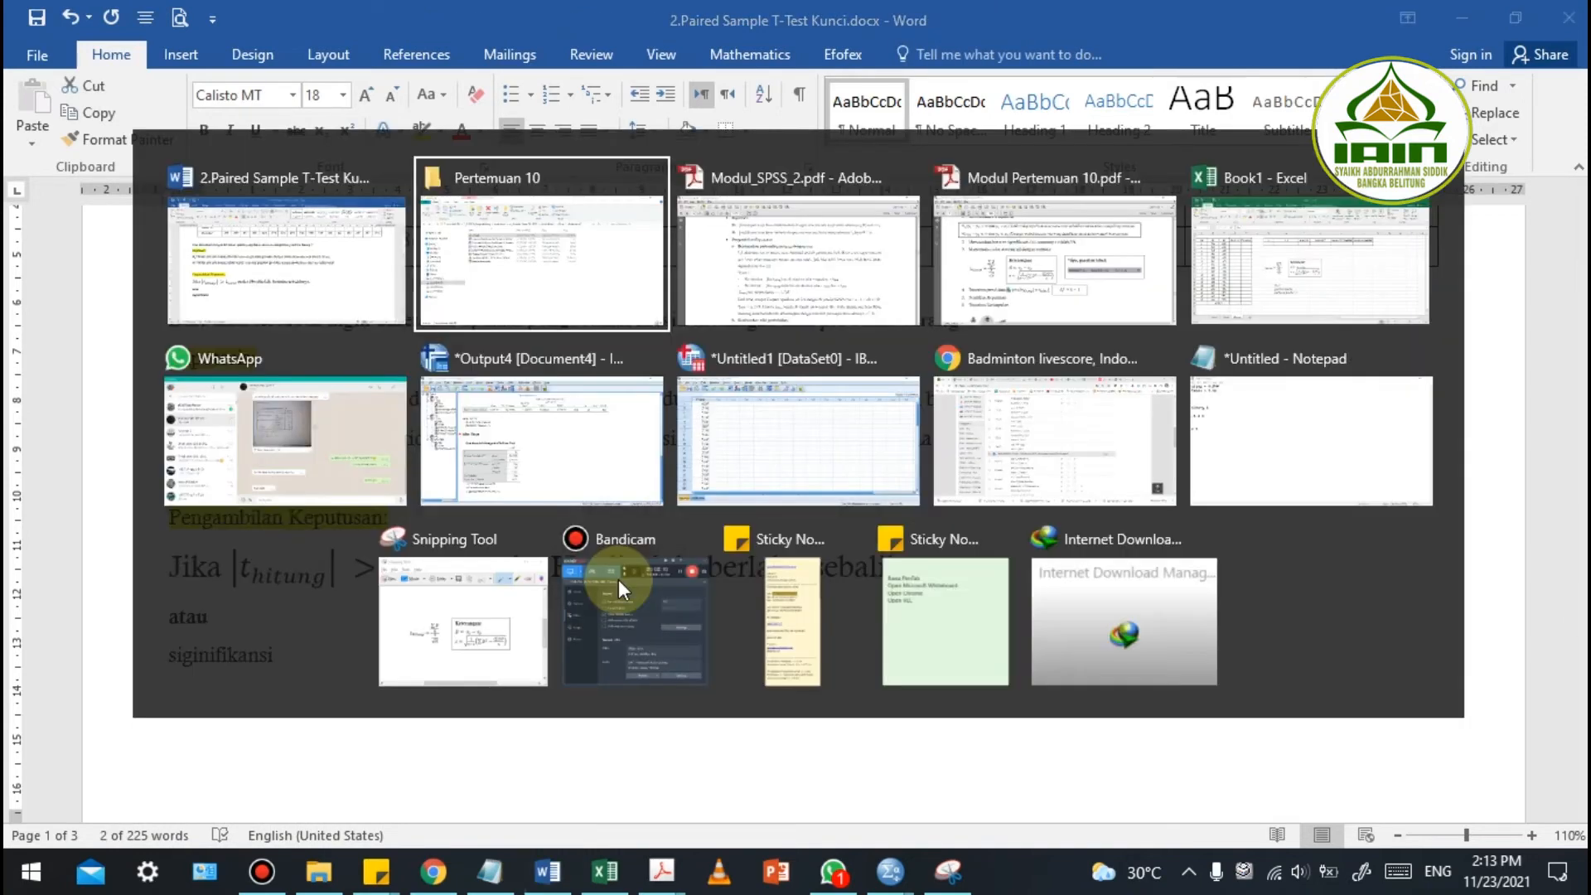
pyautogui.hotkey('alt', 'Tab')
pyautogui.hotkey('alt', 'Tab')
pyautogui.hotkey('alt', 'Tab')
pyautogui.hotkey('alt', 'Tab')
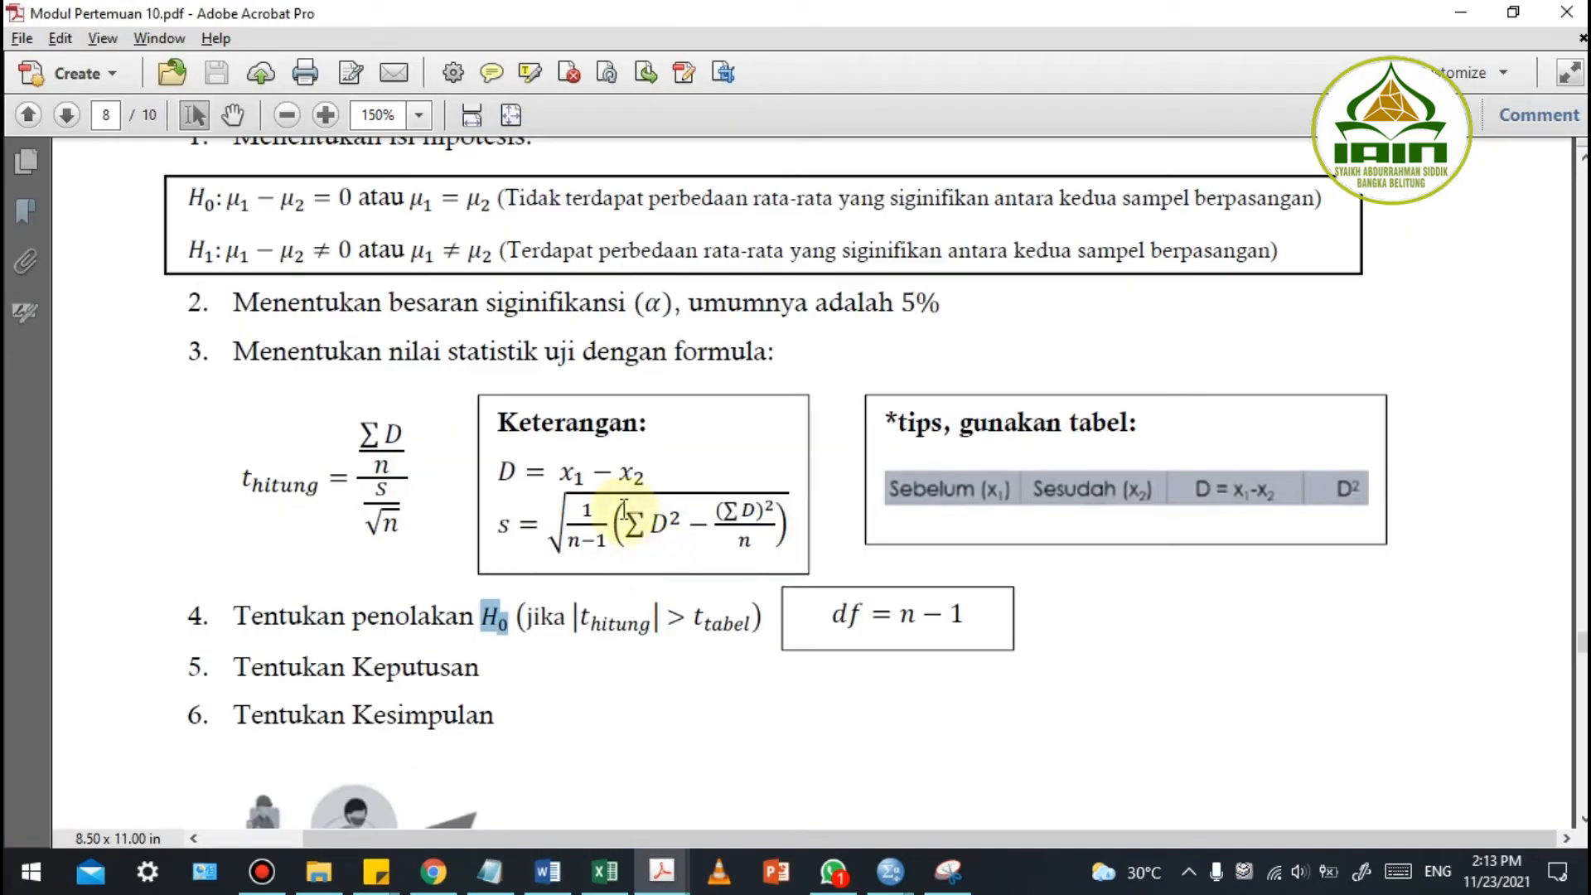
# Return to the Word document and review the t hitung and t tabel condition for rejecting Ho
pyautogui.moveTo(236, 567); pyautogui.dragTo(369, 569)
pyautogui.click(503, 572)
pyautogui.moveTo(557, 565); pyautogui.dragTo(672, 573)
pyautogui.click(673, 573)
pyautogui.hotkey('alt', 'Tab')
pyautogui.hotkey('alt', 'Tab')
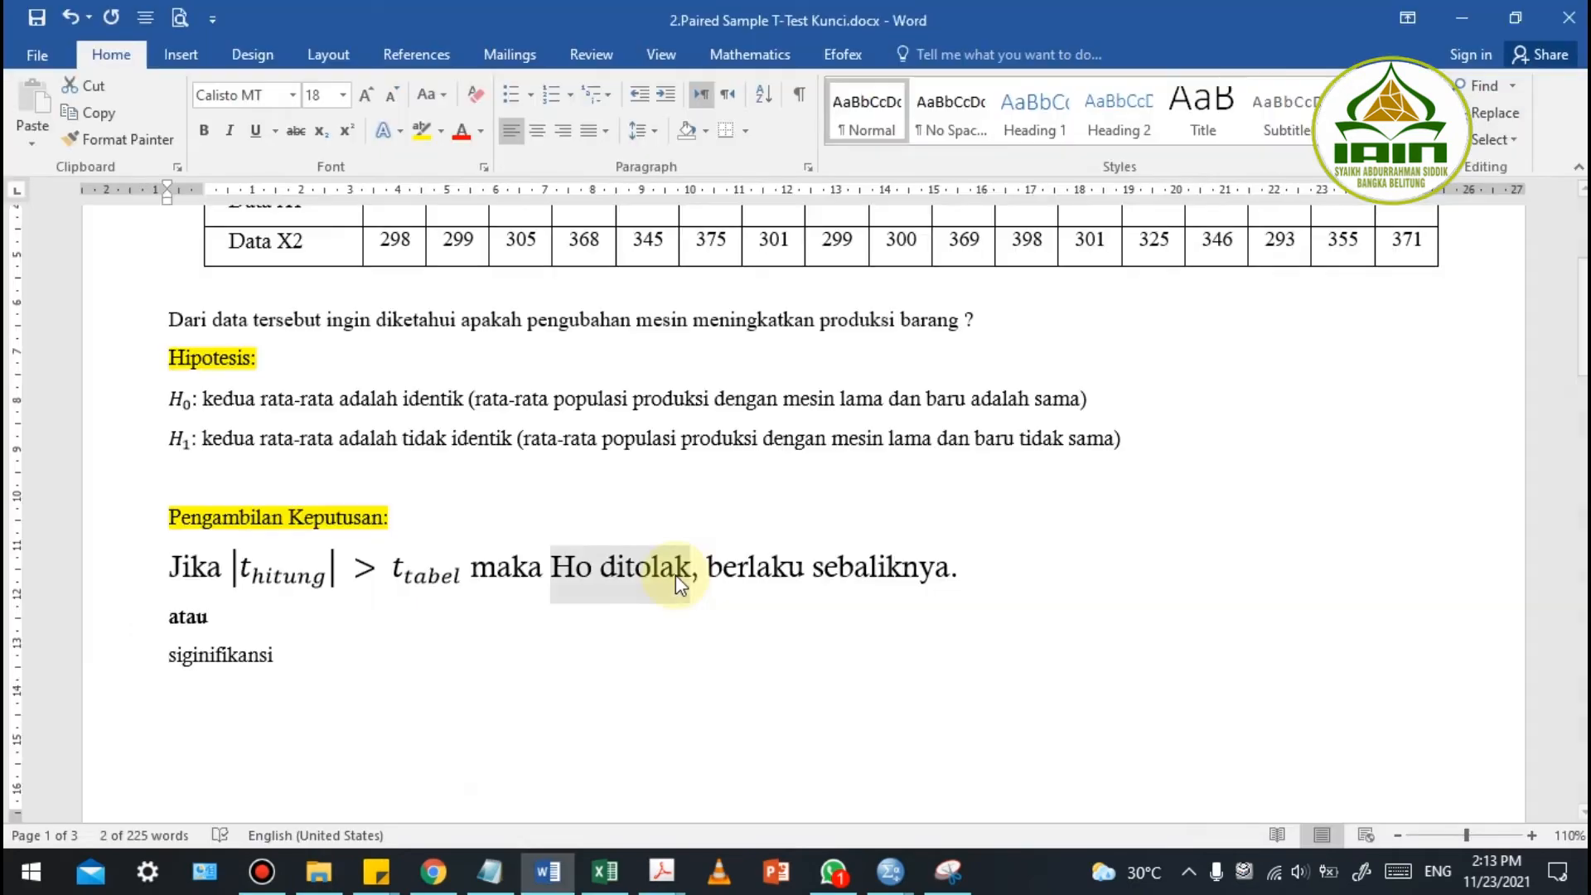
pyautogui.click(407, 576)
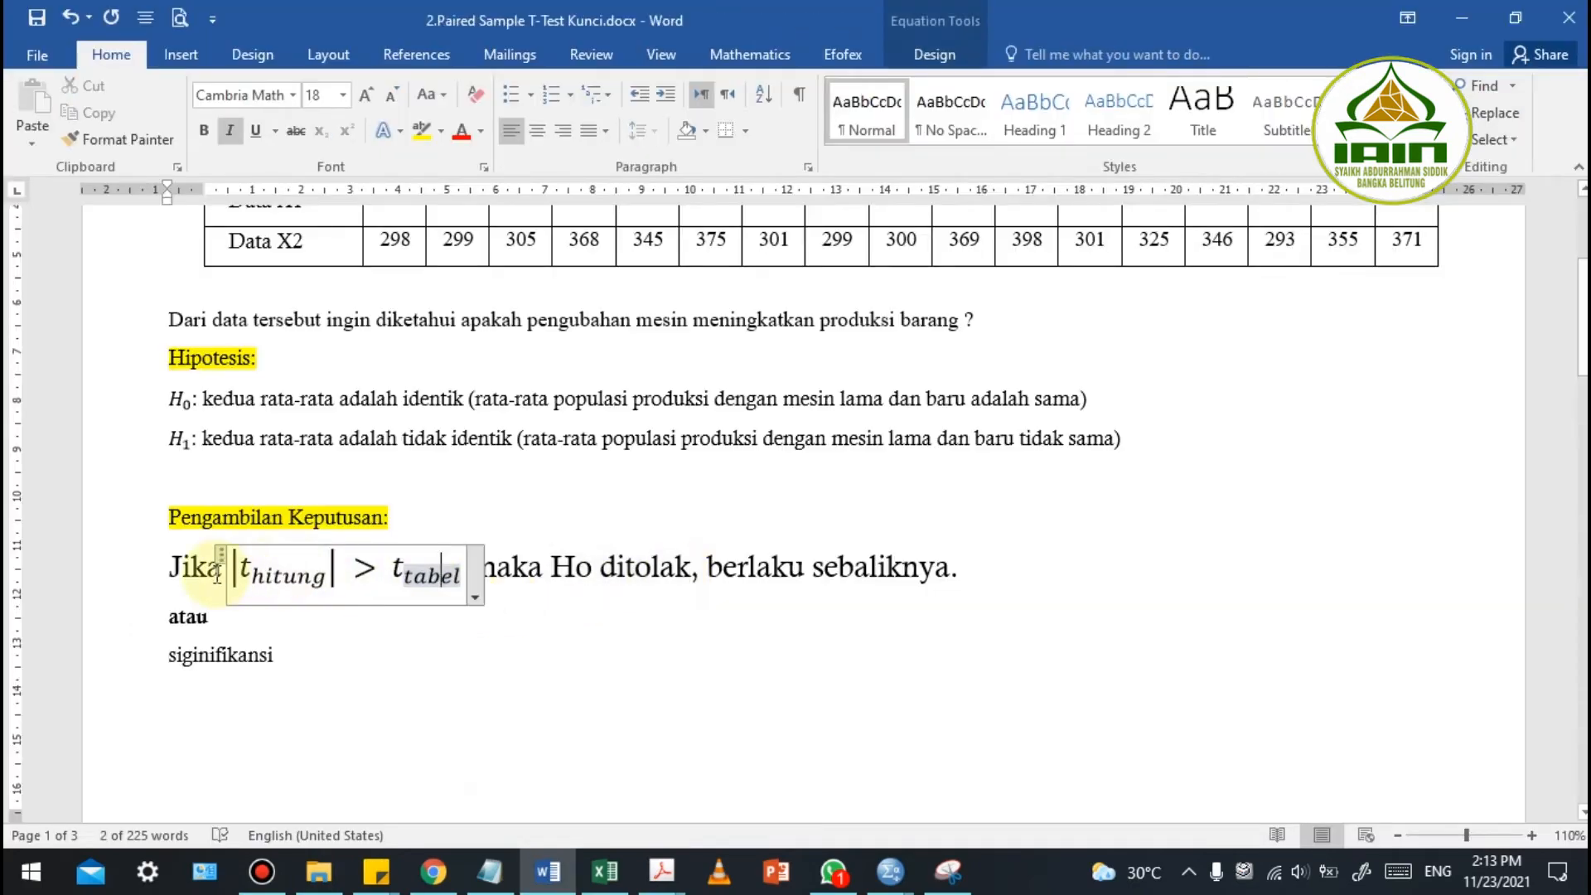
pyautogui.moveTo(551, 570); pyautogui.dragTo(703, 567)
pyautogui.click(284, 627)
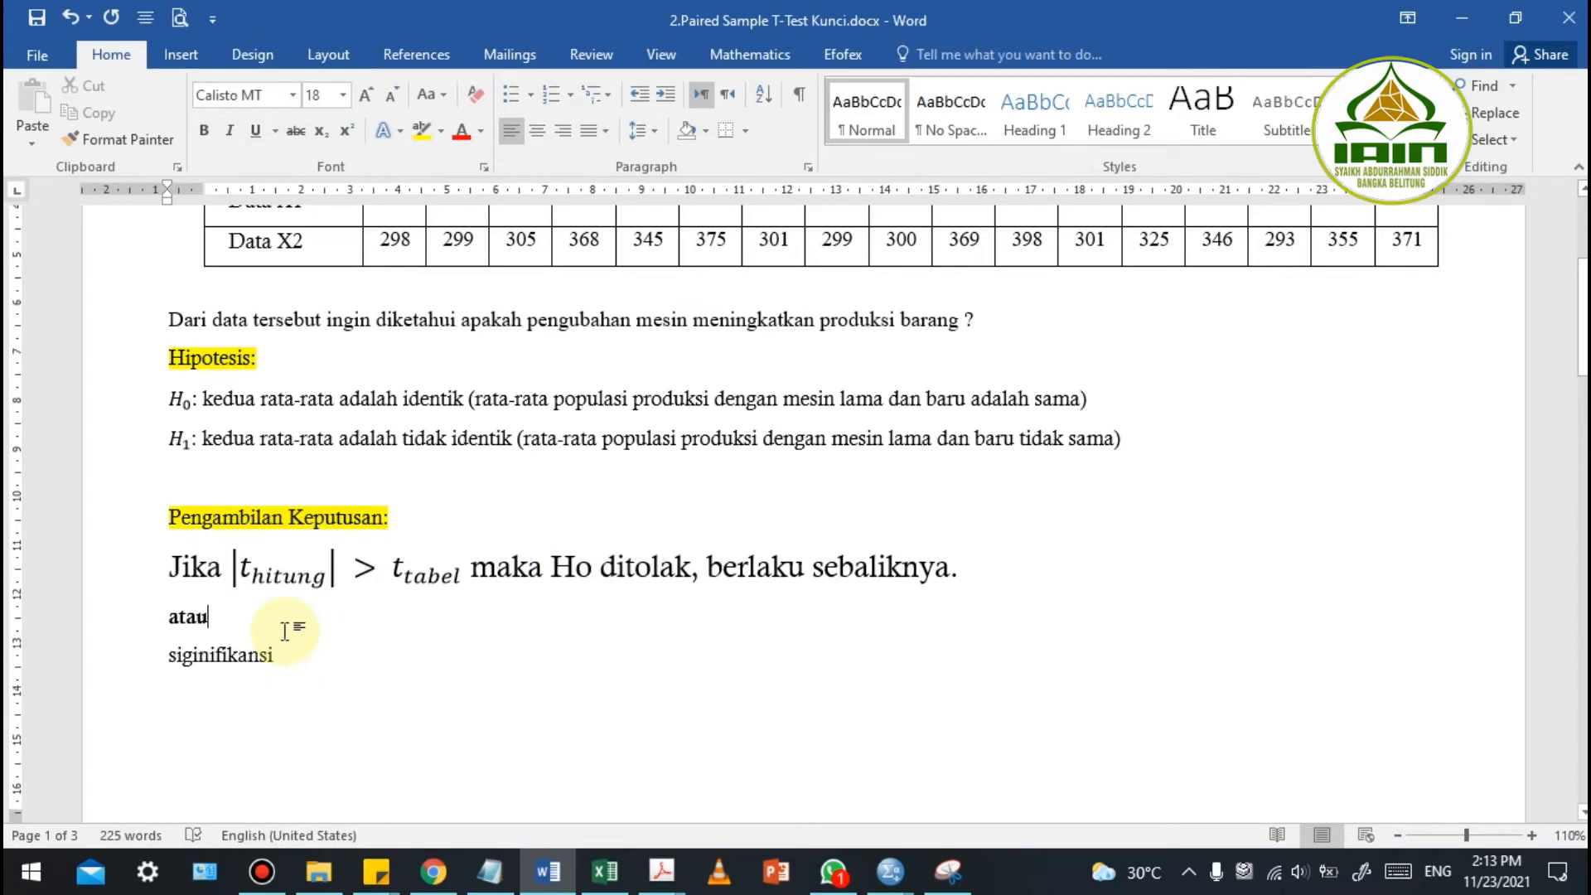
# Enter 17 as the value of n below the formula in the Proses section, checking it against the data table
pyautogui.scroll(-3, 298, 628)
pyautogui.scroll(-10, 306, 627)
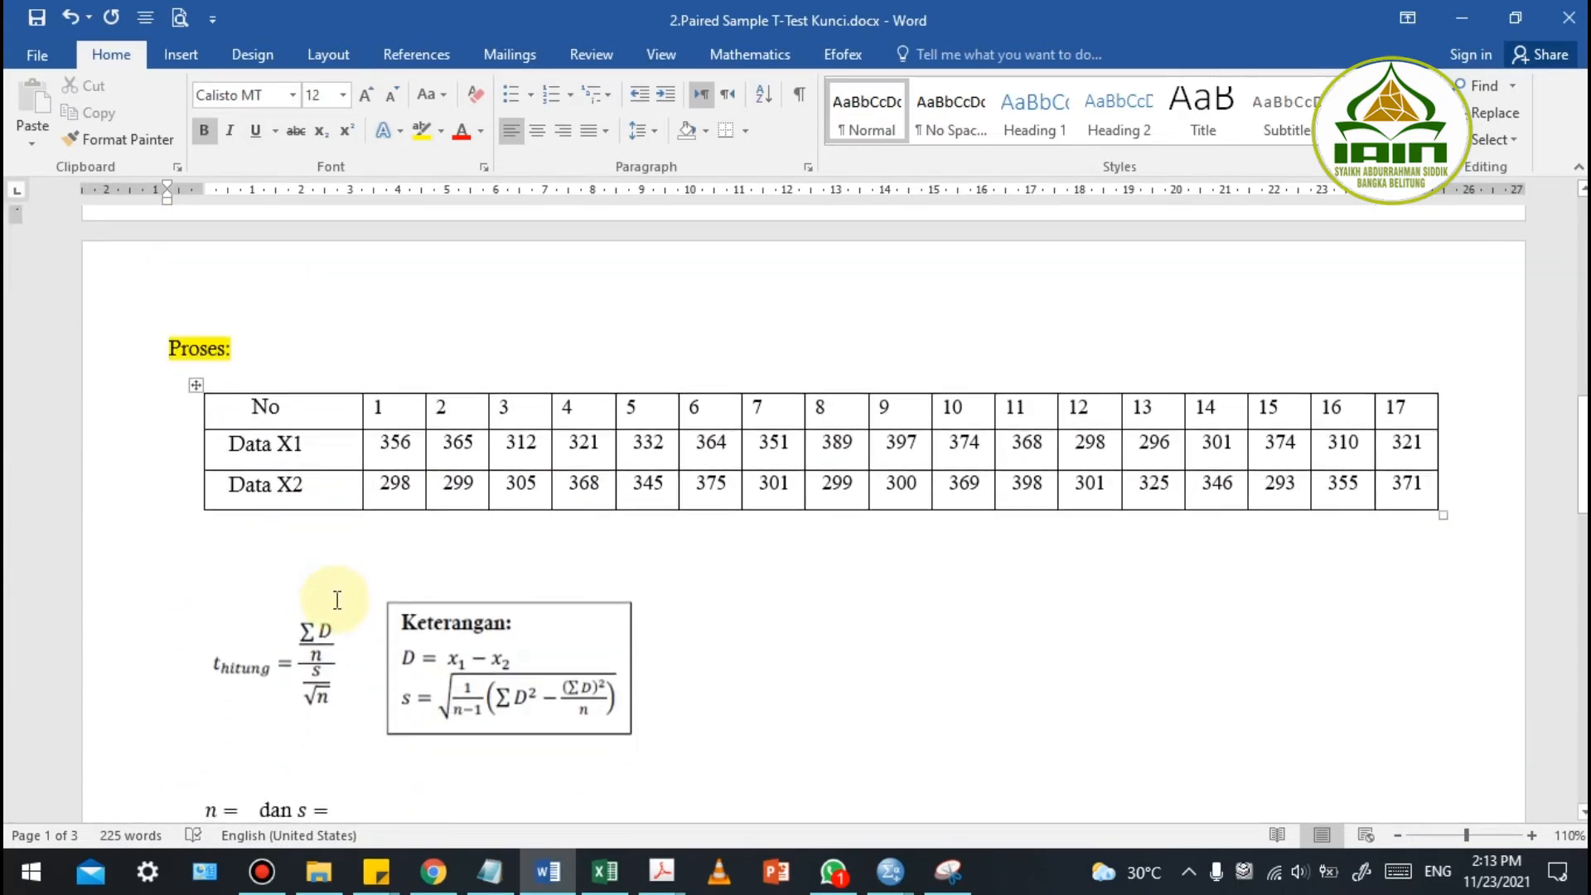
pyautogui.scroll(-3, 331, 569)
pyautogui.scroll(3, 315, 464)
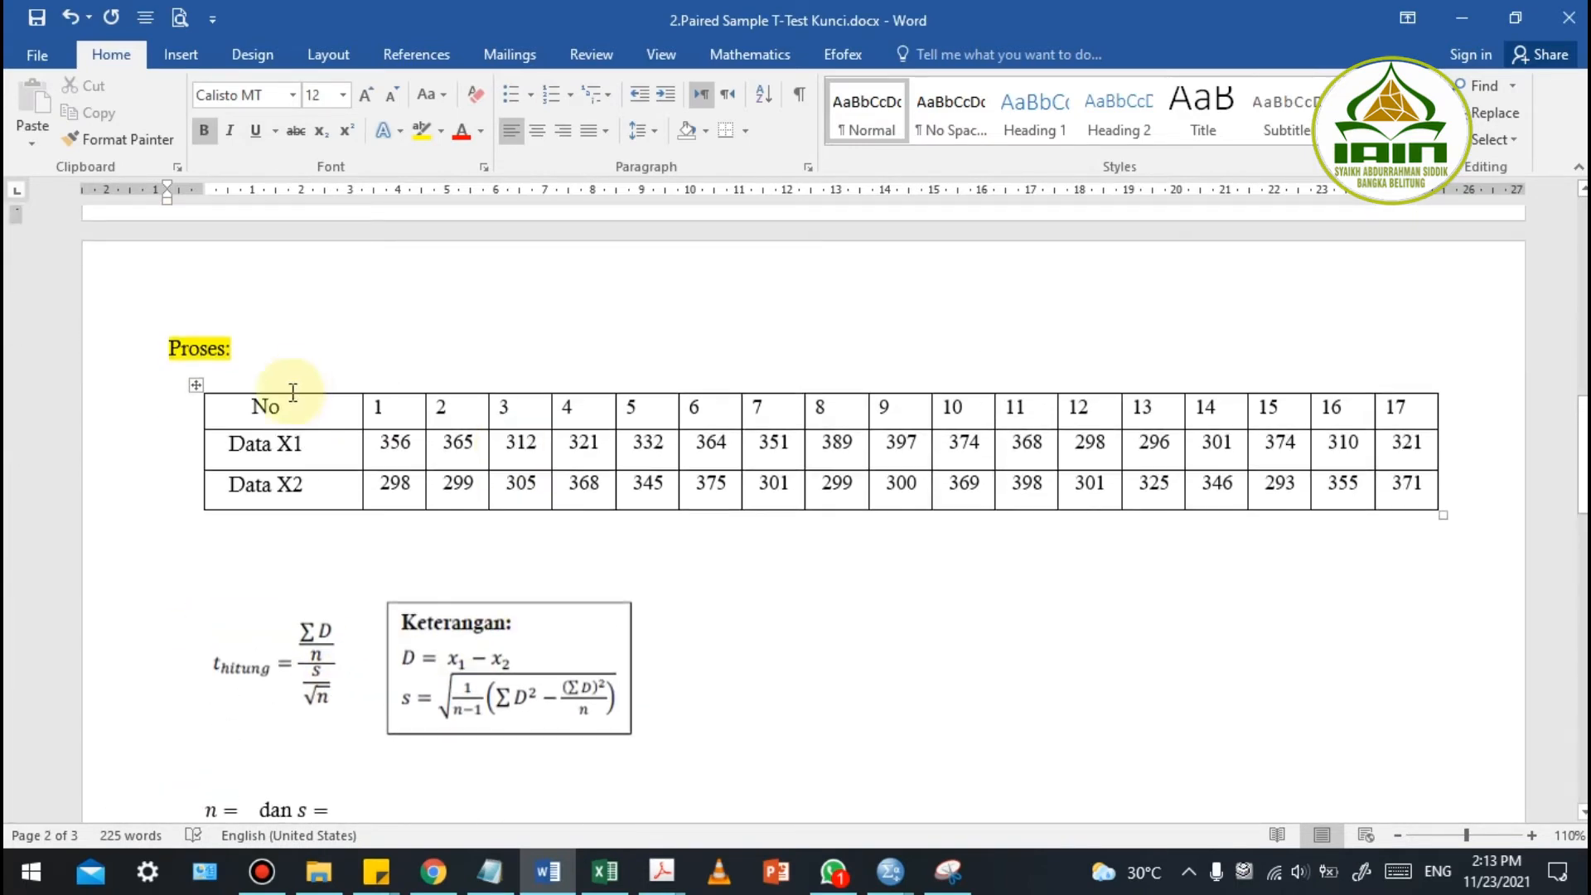
pyautogui.click(300, 400)
pyautogui.scroll(-3, 437, 597)
pyautogui.scroll(-2, 441, 629)
pyautogui.click(235, 649)
pyautogui.write('17')
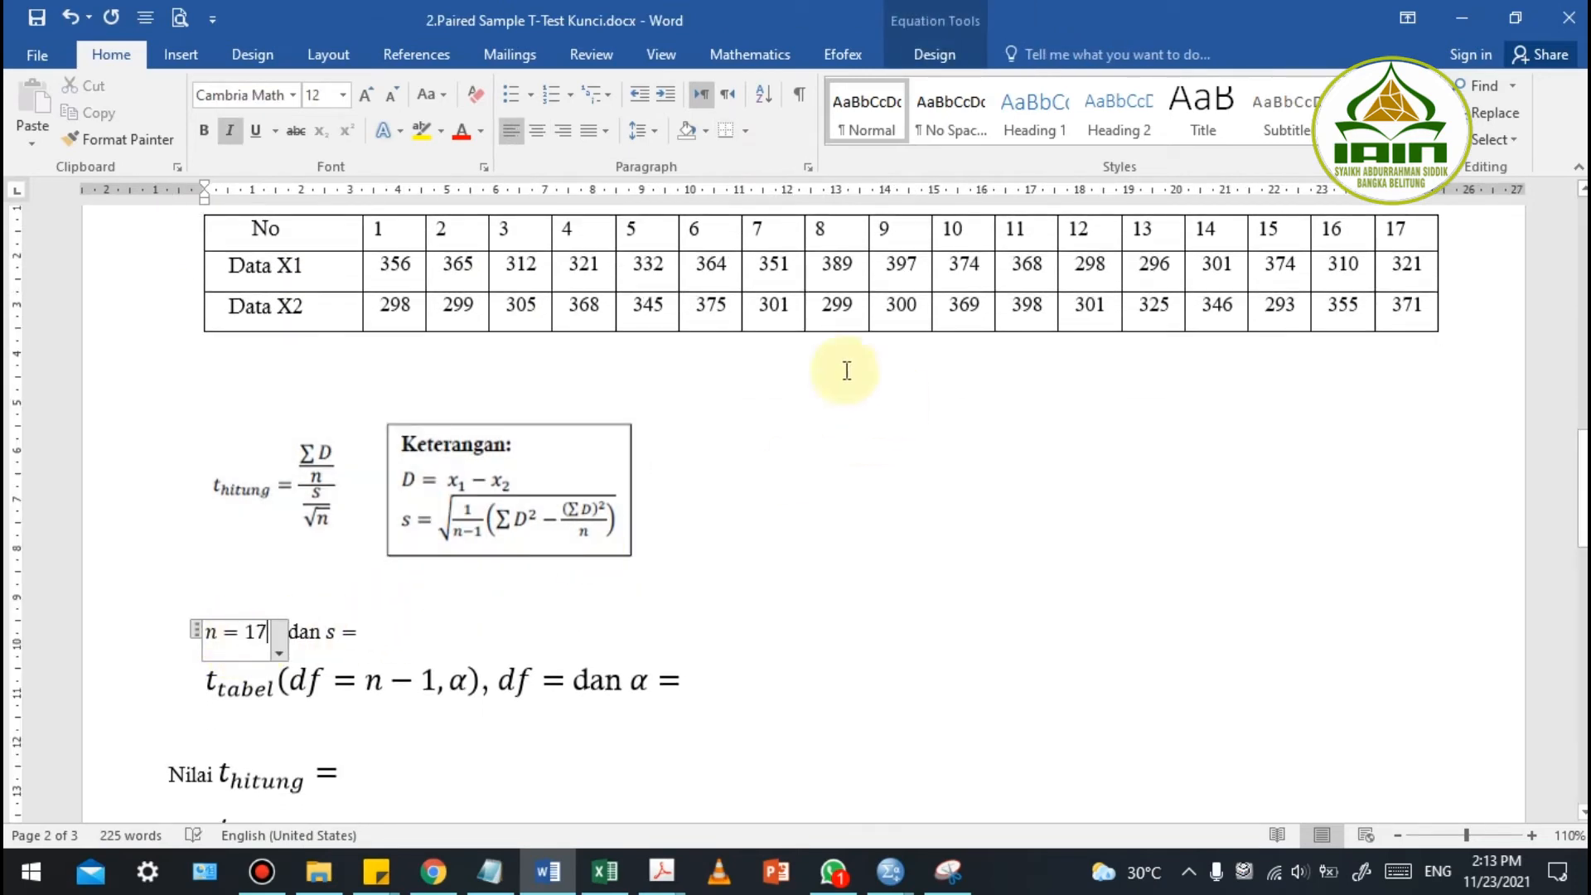
pyautogui.click(663, 282)
pyautogui.moveTo(663, 282); pyautogui.dragTo(698, 310)
pyautogui.moveTo(1397, 263); pyautogui.dragTo(1405, 308)
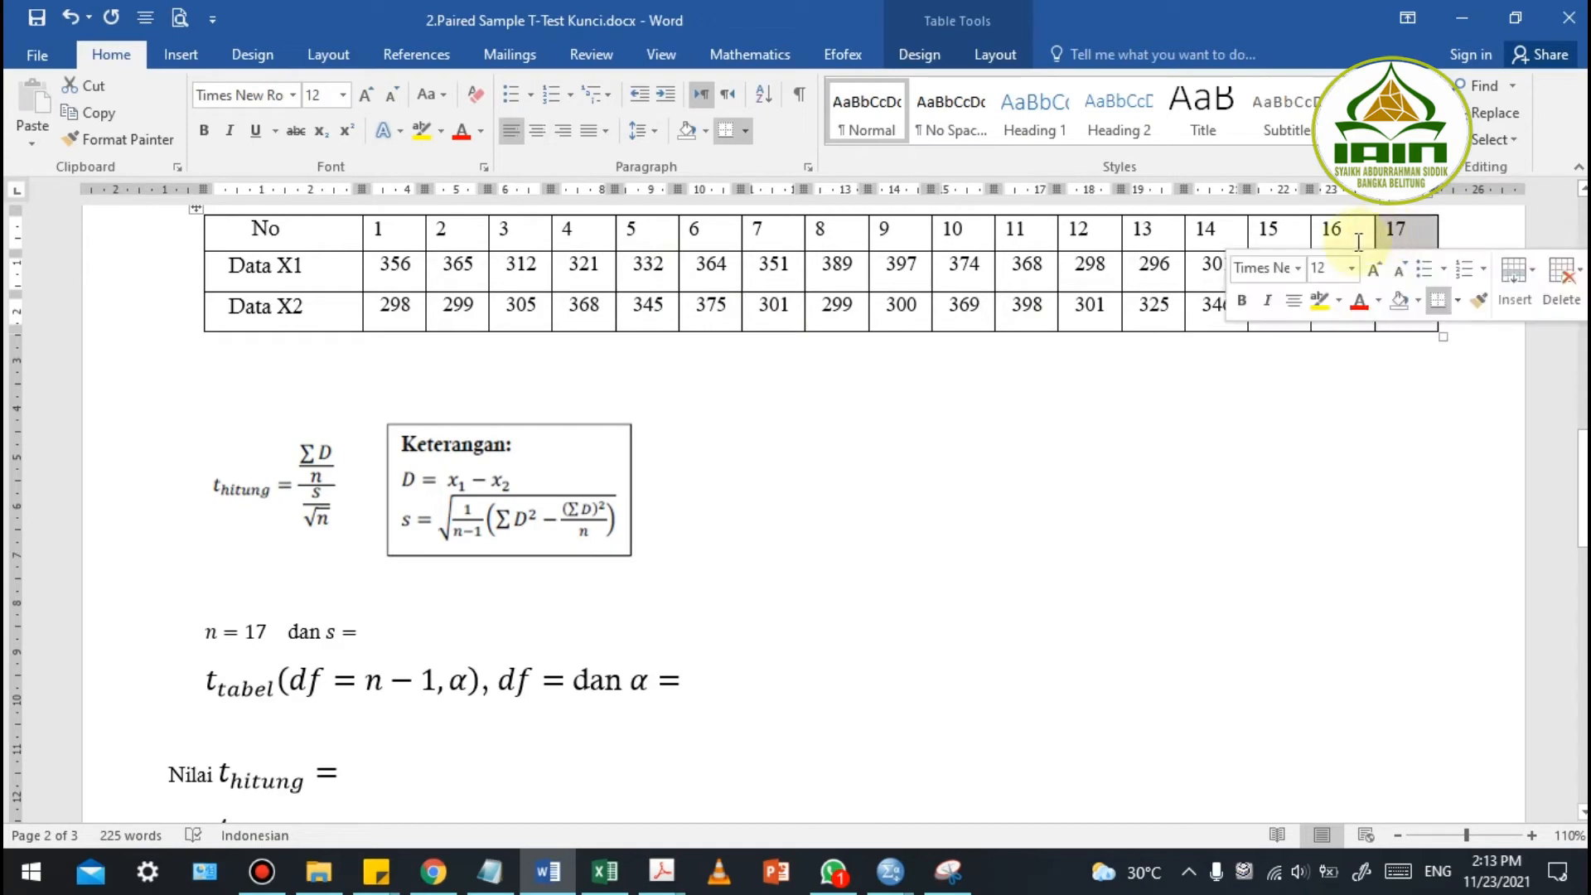
# Switch from the empty s value to the Book1 workbook in Excel and select cell D3 on Sheet3
pyautogui.click(355, 645)
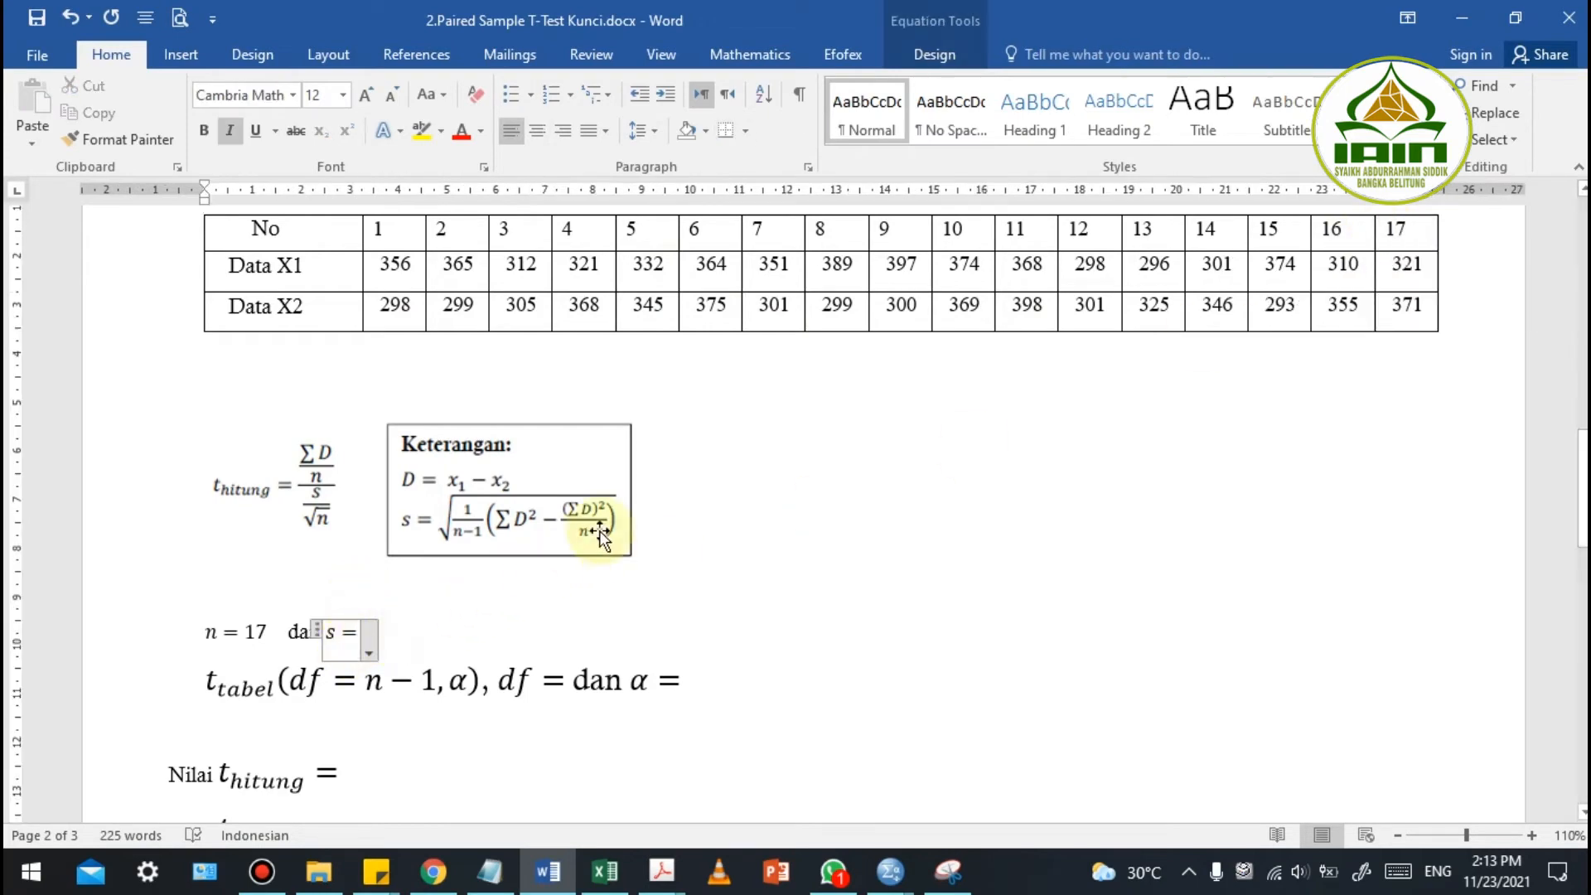
pyautogui.hotkey('alt', 'Tab')
pyautogui.hotkey('alt', 'Tab')
pyautogui.hotkey('alt', 'Tab')
pyautogui.hotkey('alt', 'Tab')
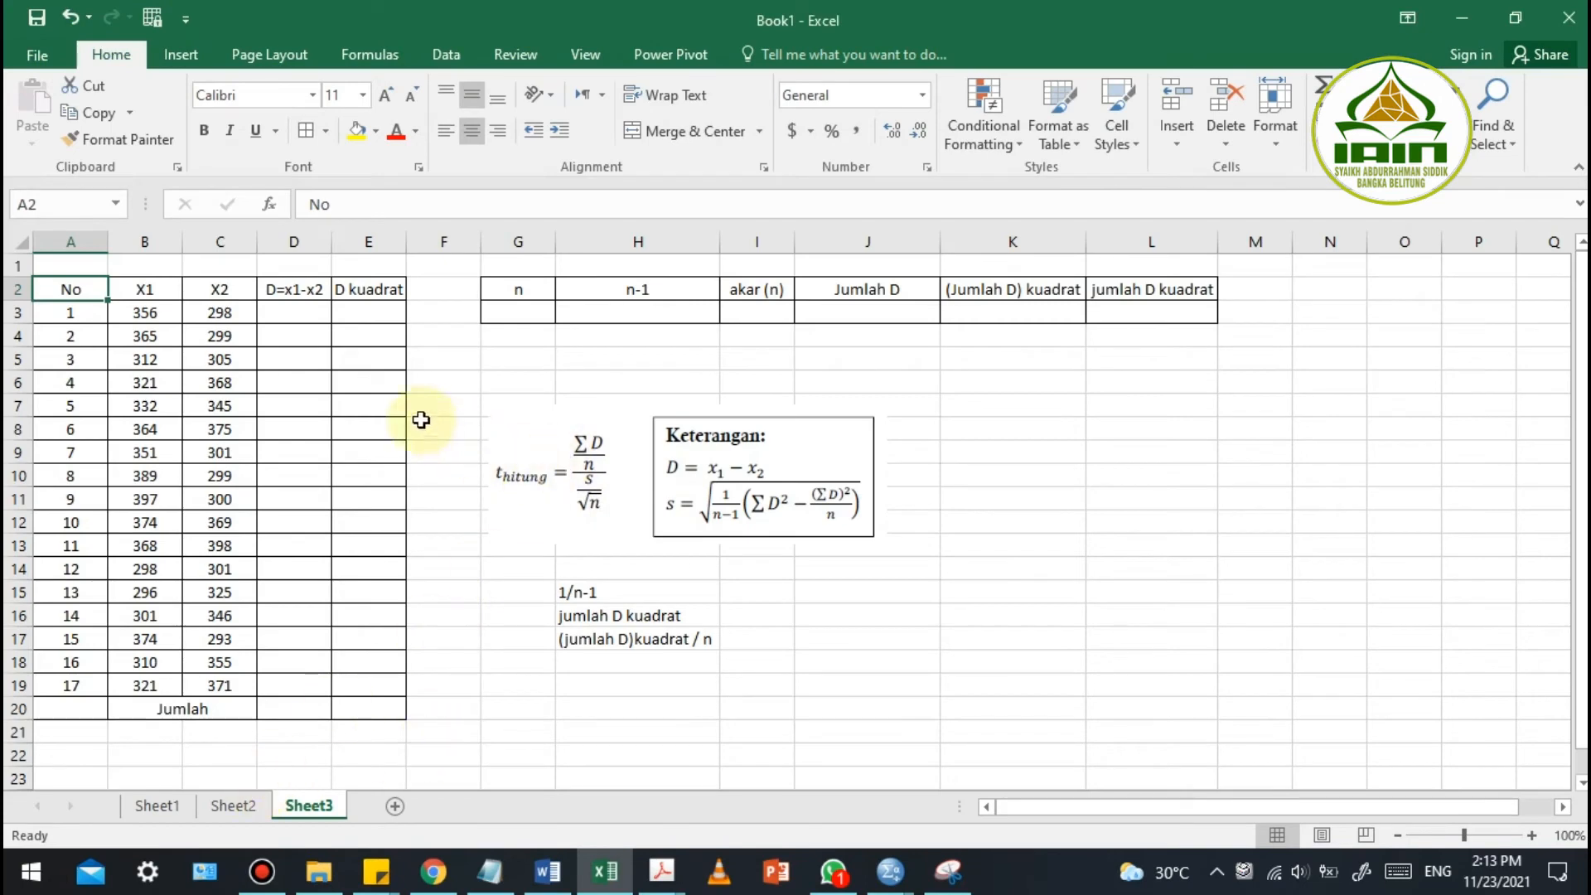
pyautogui.click(298, 309)
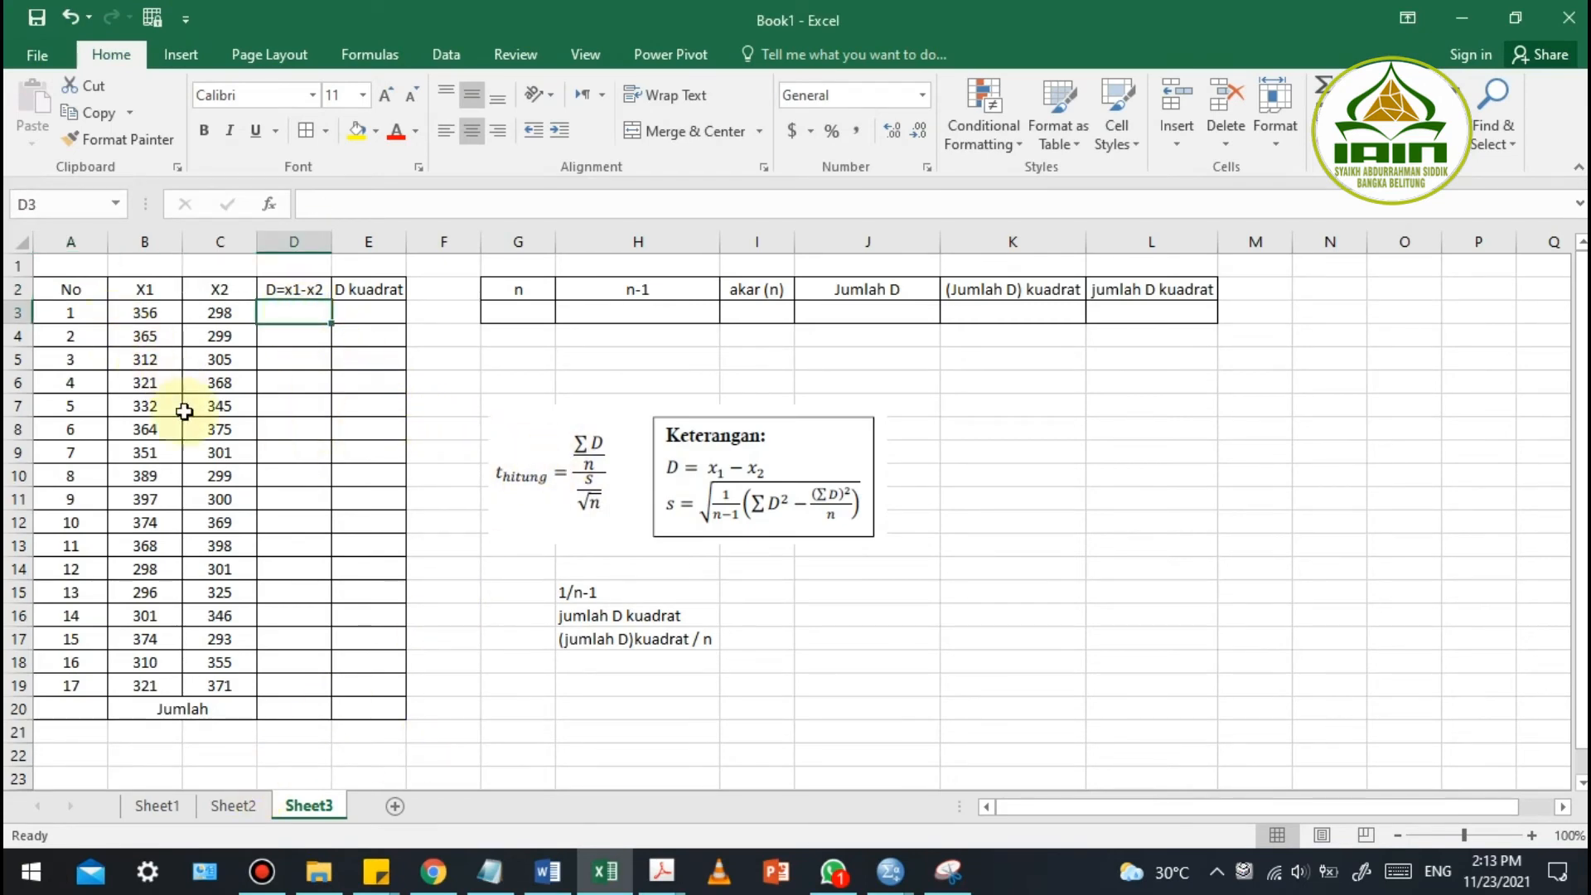
# Compare the table layout tip in Modul Pertemuan 10.pdf with the No, X1 and X2 columns in the Excel worksheet
pyautogui.hotkey('alt', 'Tab')
pyautogui.press('Tab')
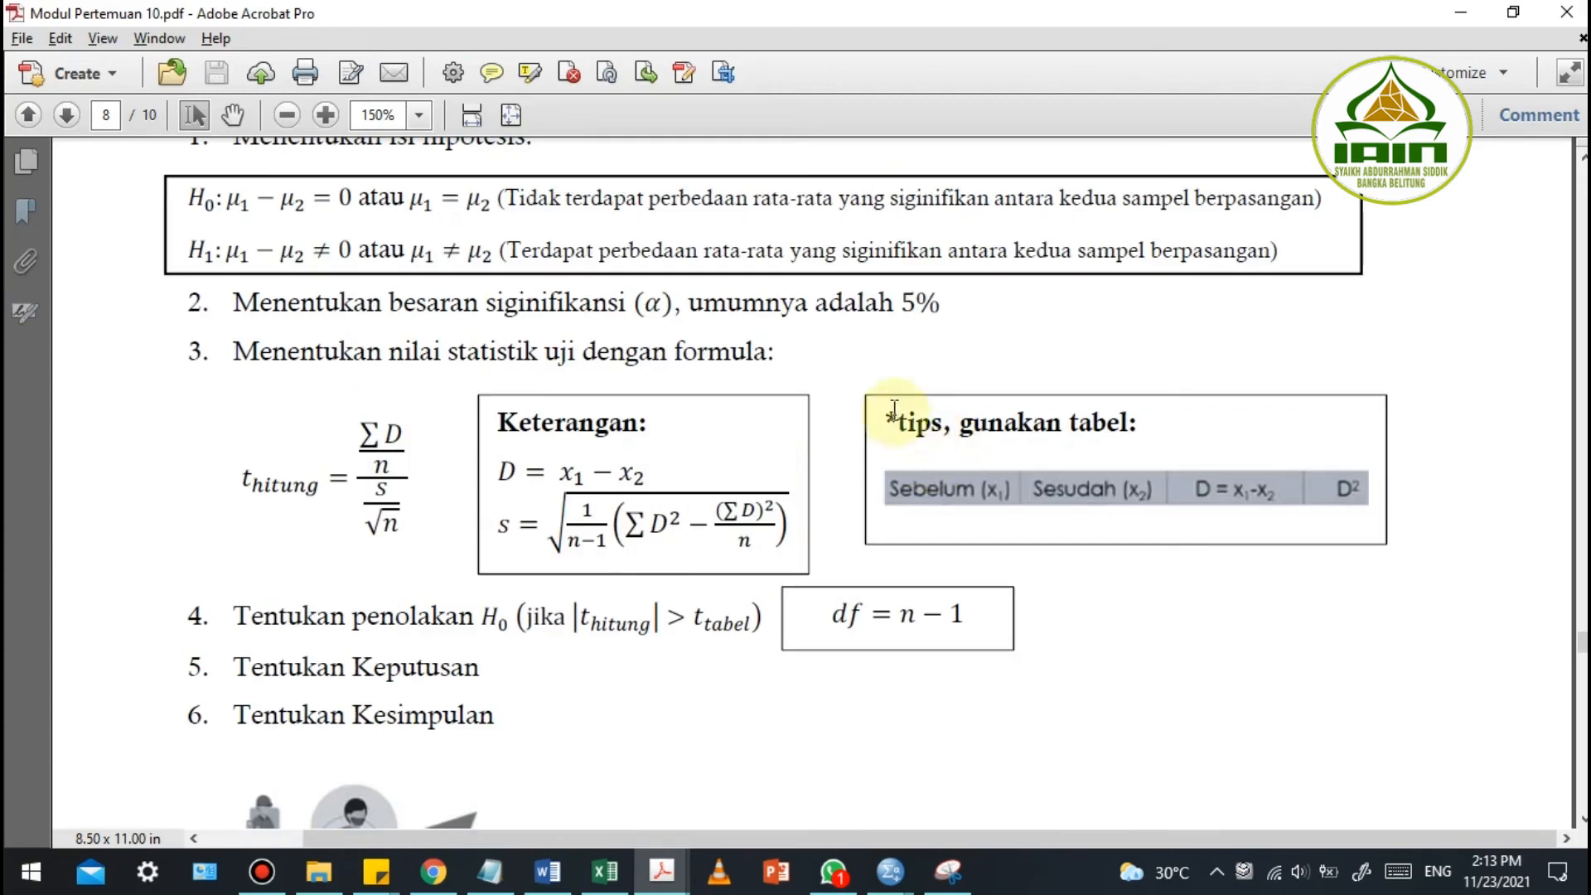
pyautogui.moveTo(894, 411); pyautogui.dragTo(1366, 497)
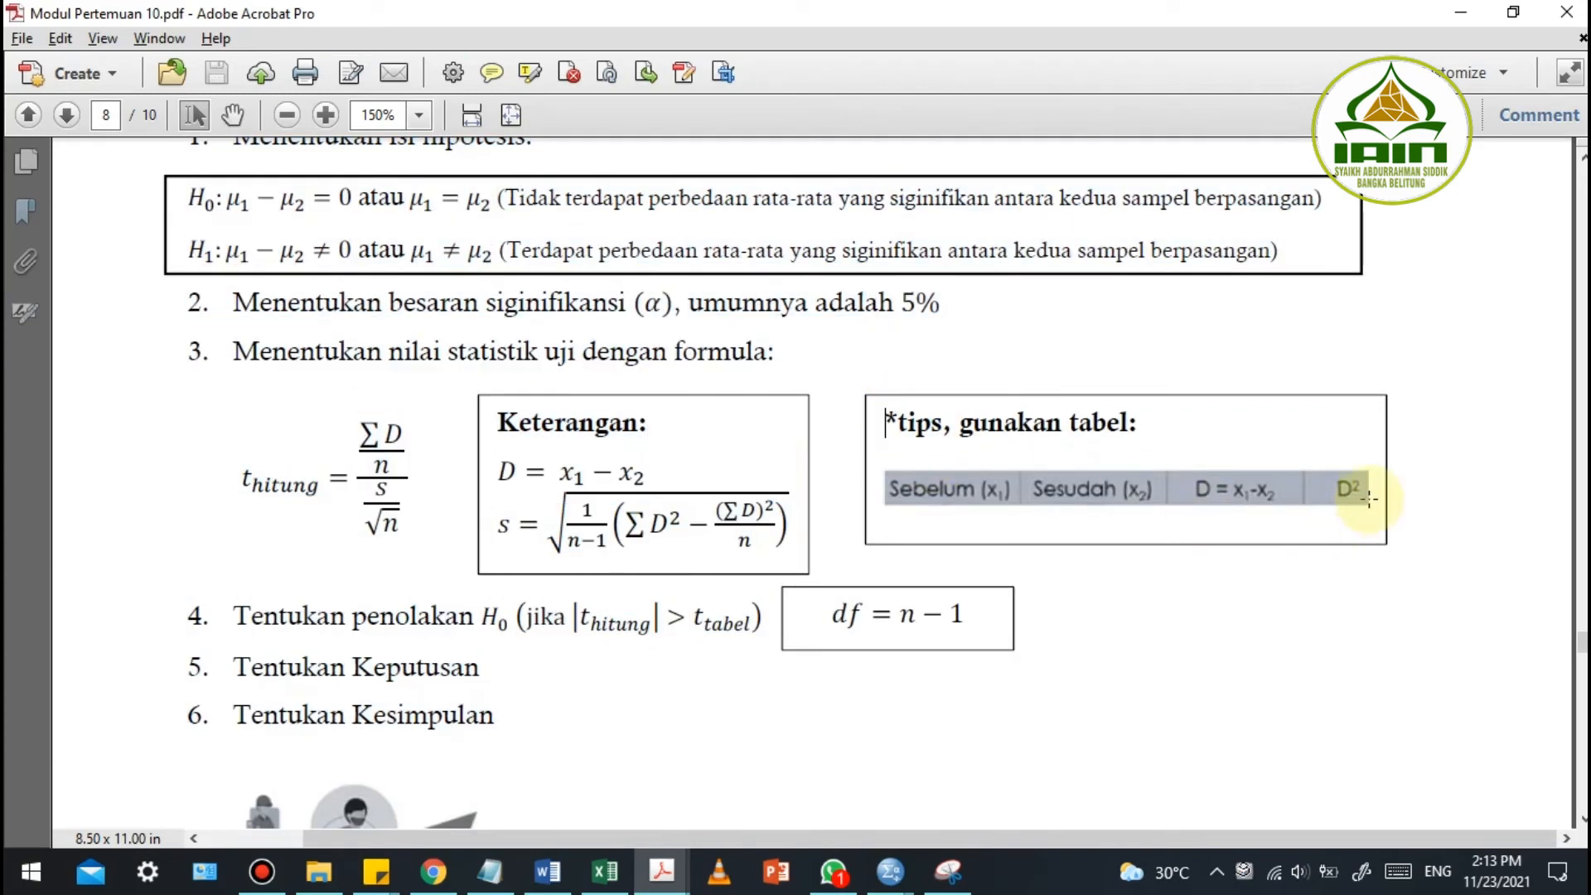
pyautogui.hotkey('alt', 'Tab')
pyautogui.moveTo(70, 312); pyautogui.dragTo(71, 662)
pyautogui.moveTo(165, 310); pyautogui.dragTo(148, 642)
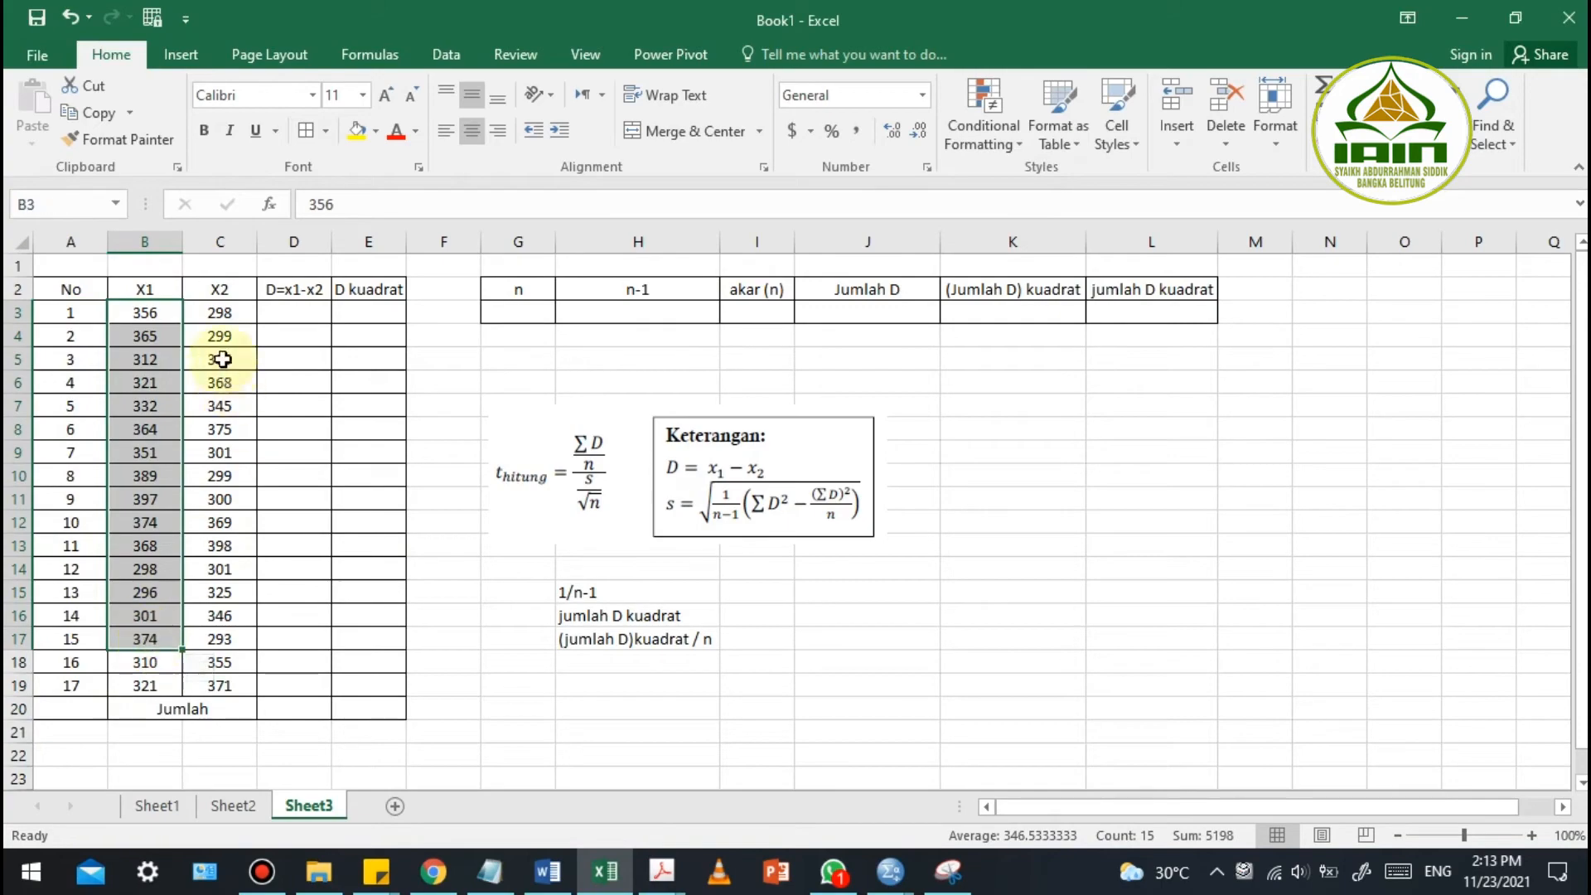
pyautogui.moveTo(221, 338); pyautogui.dragTo(228, 406)
# Enter the formula =B3-C3 in cell D3 to calculate the first X1 minus X2 difference
pyautogui.click(311, 309)
pyautogui.keyDown('ctrl'); pyautogui.scroll(3, 308, 356); pyautogui.keyUp('ctrl')
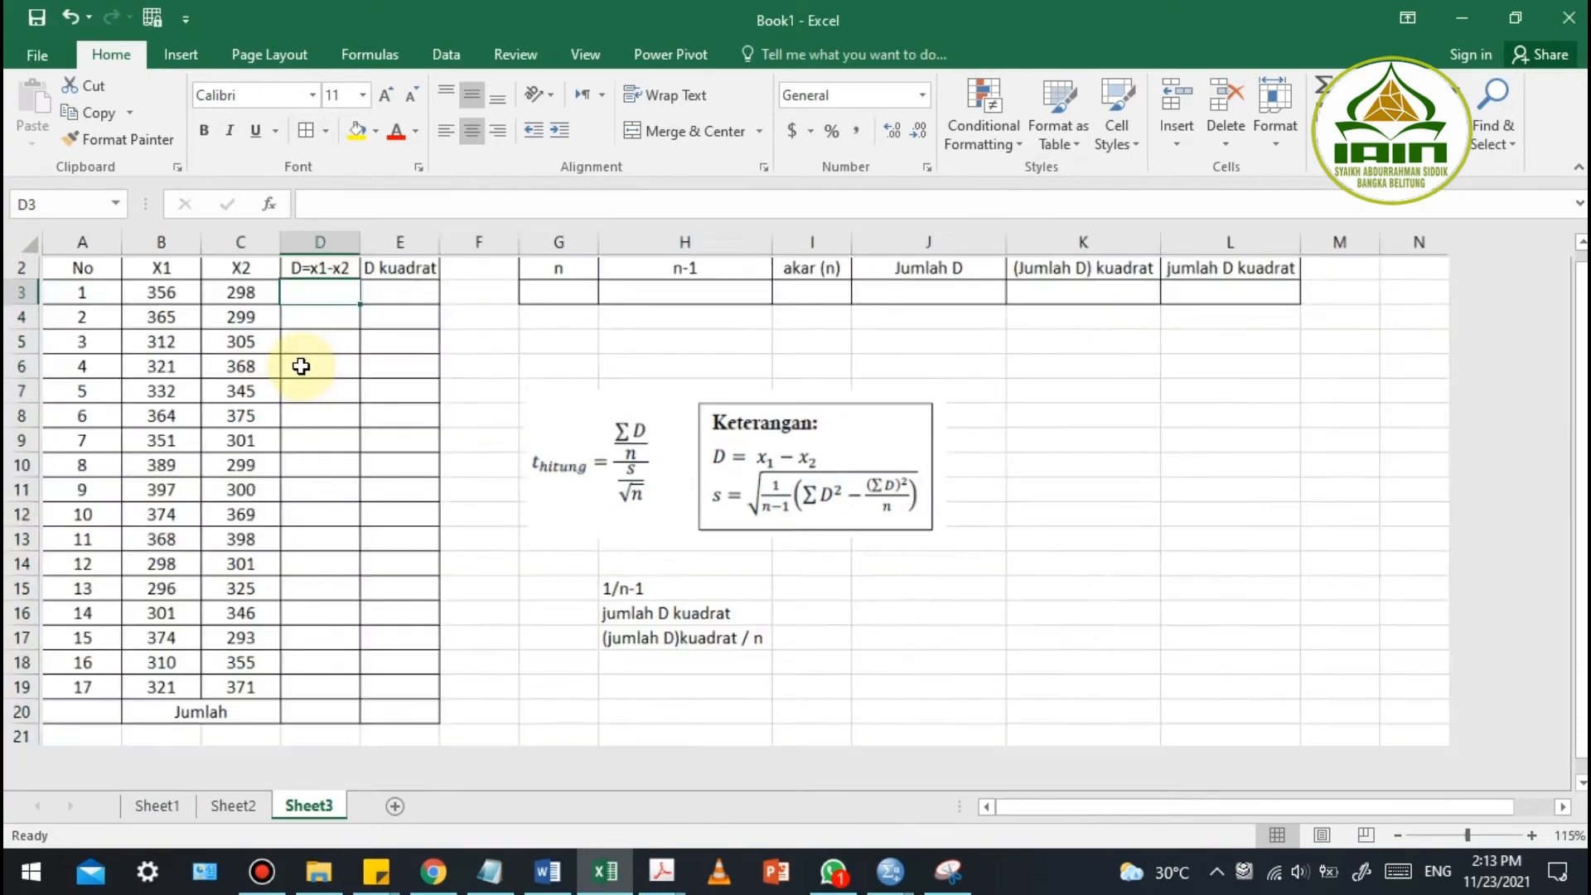
pyautogui.keyDown('ctrl'); pyautogui.scroll(-3, 420, 319); pyautogui.keyUp('ctrl')
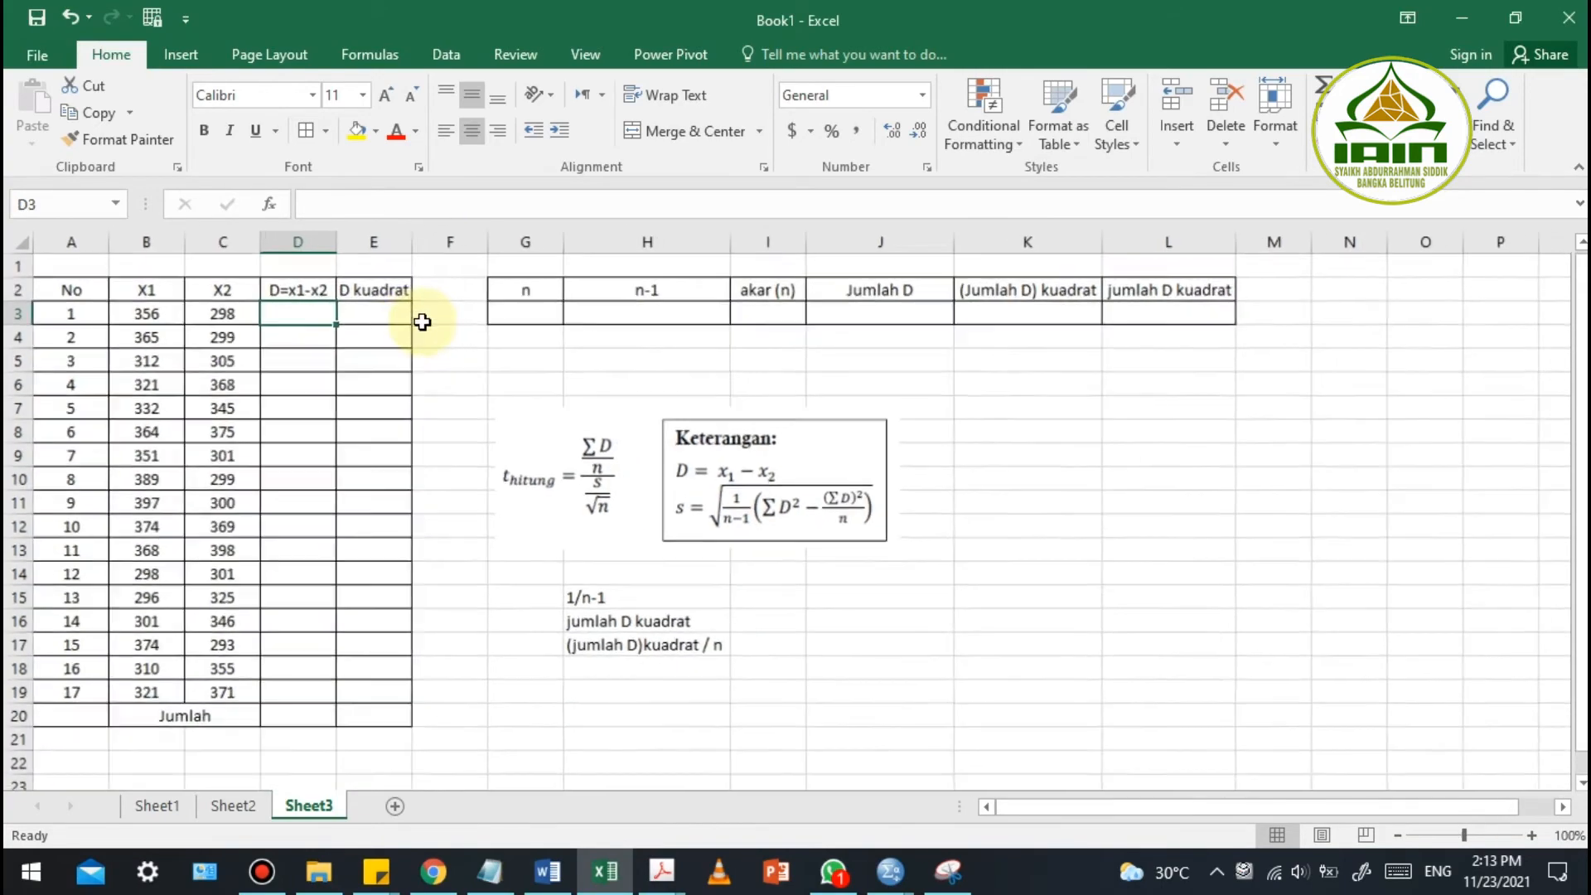
pyautogui.write('=')
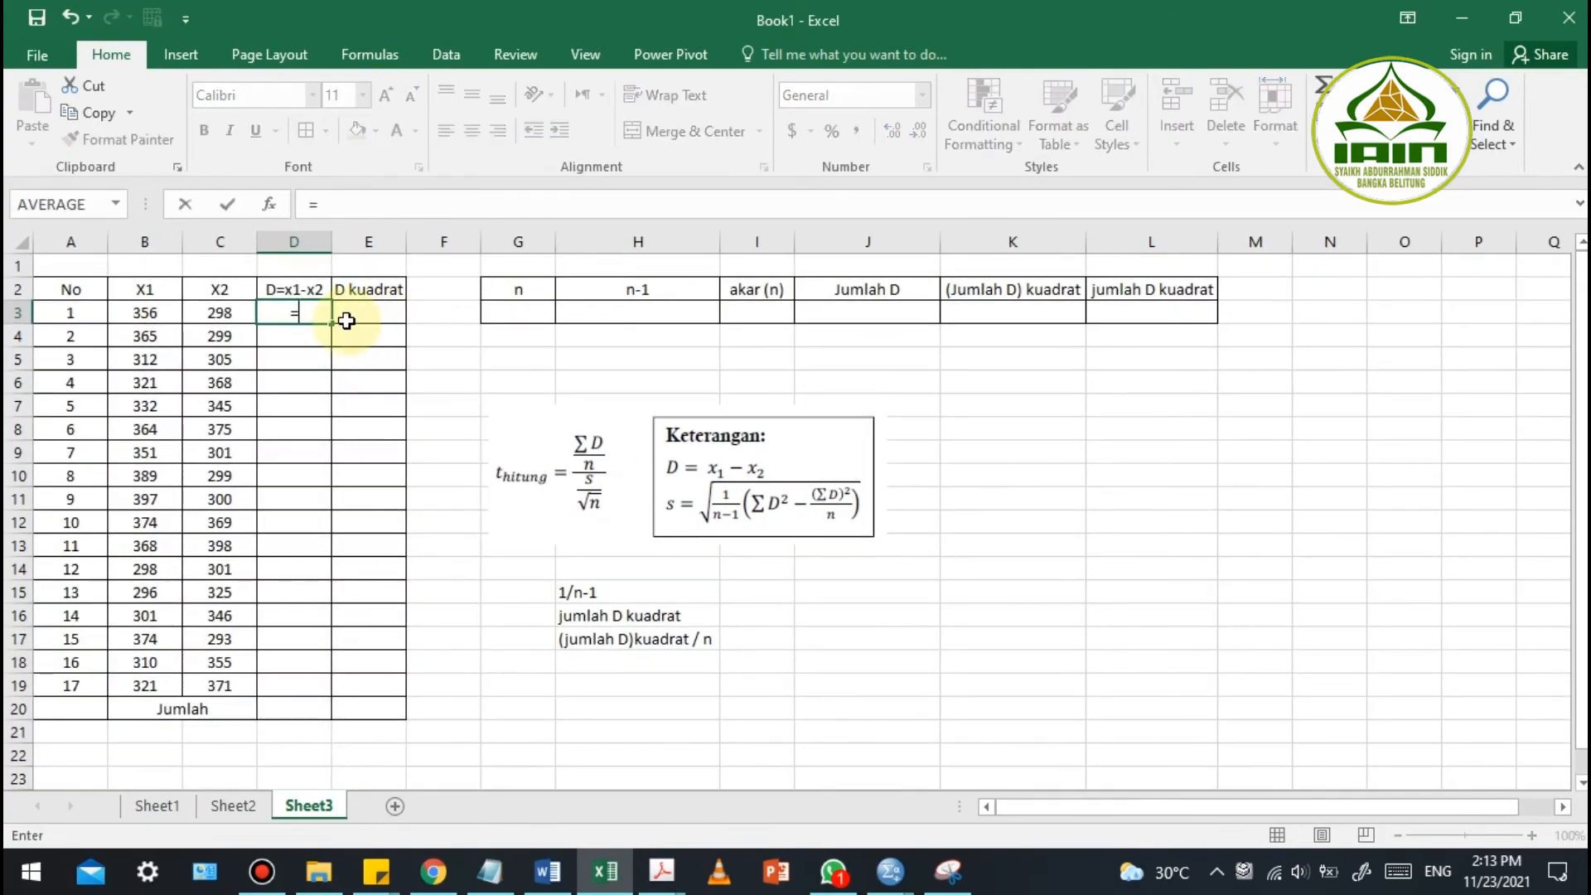
pyautogui.click(152, 314)
pyautogui.write('-')
pyautogui.click(199, 331)
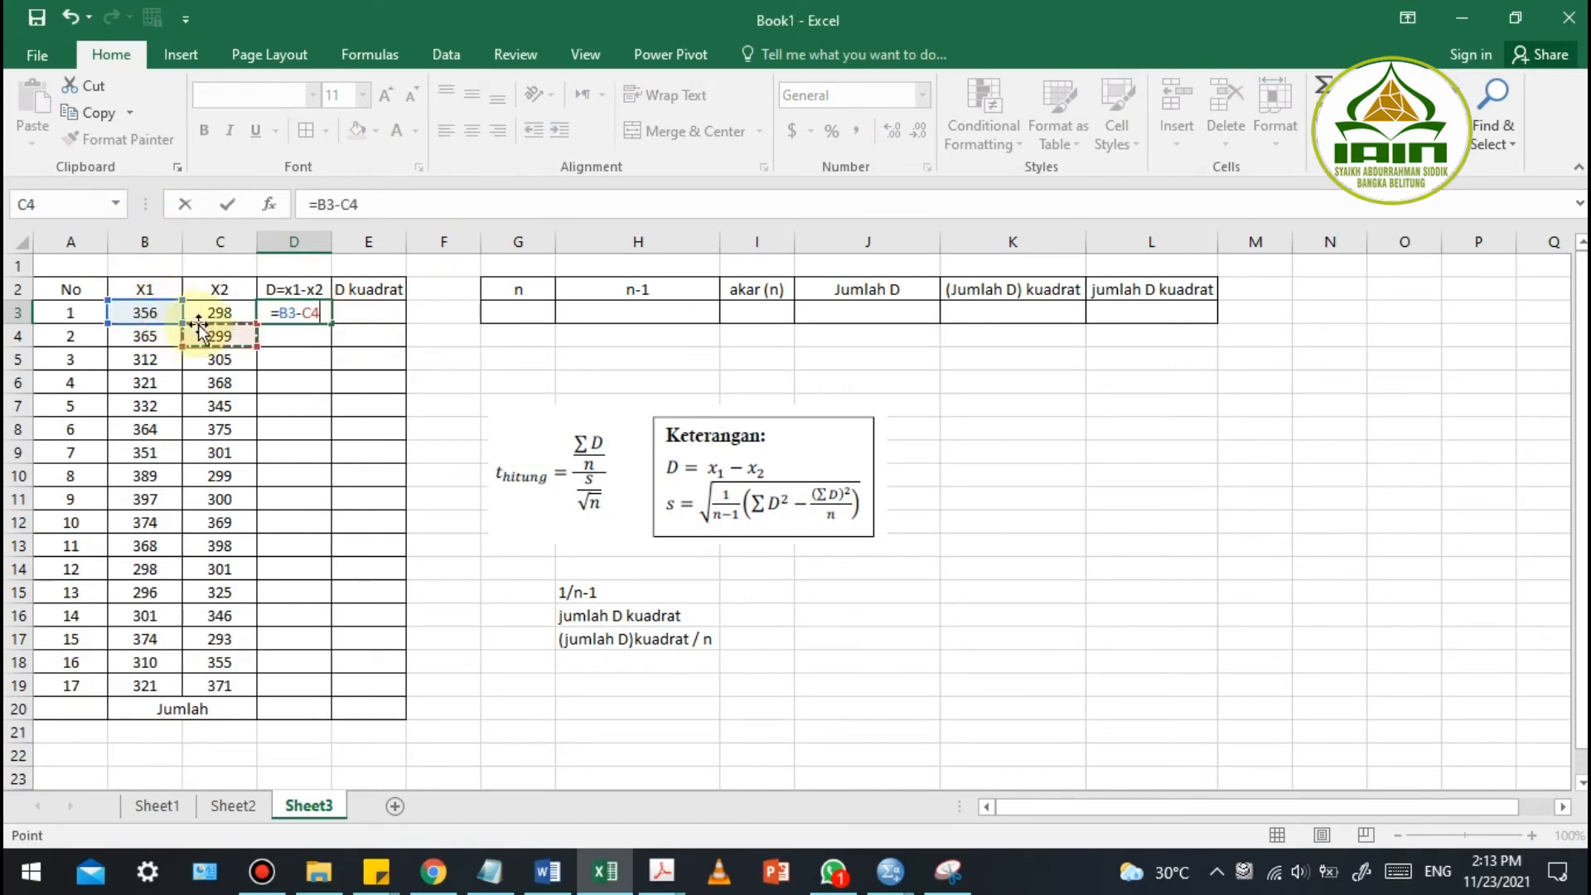
pyautogui.click(208, 315)
pyautogui.press('Return')
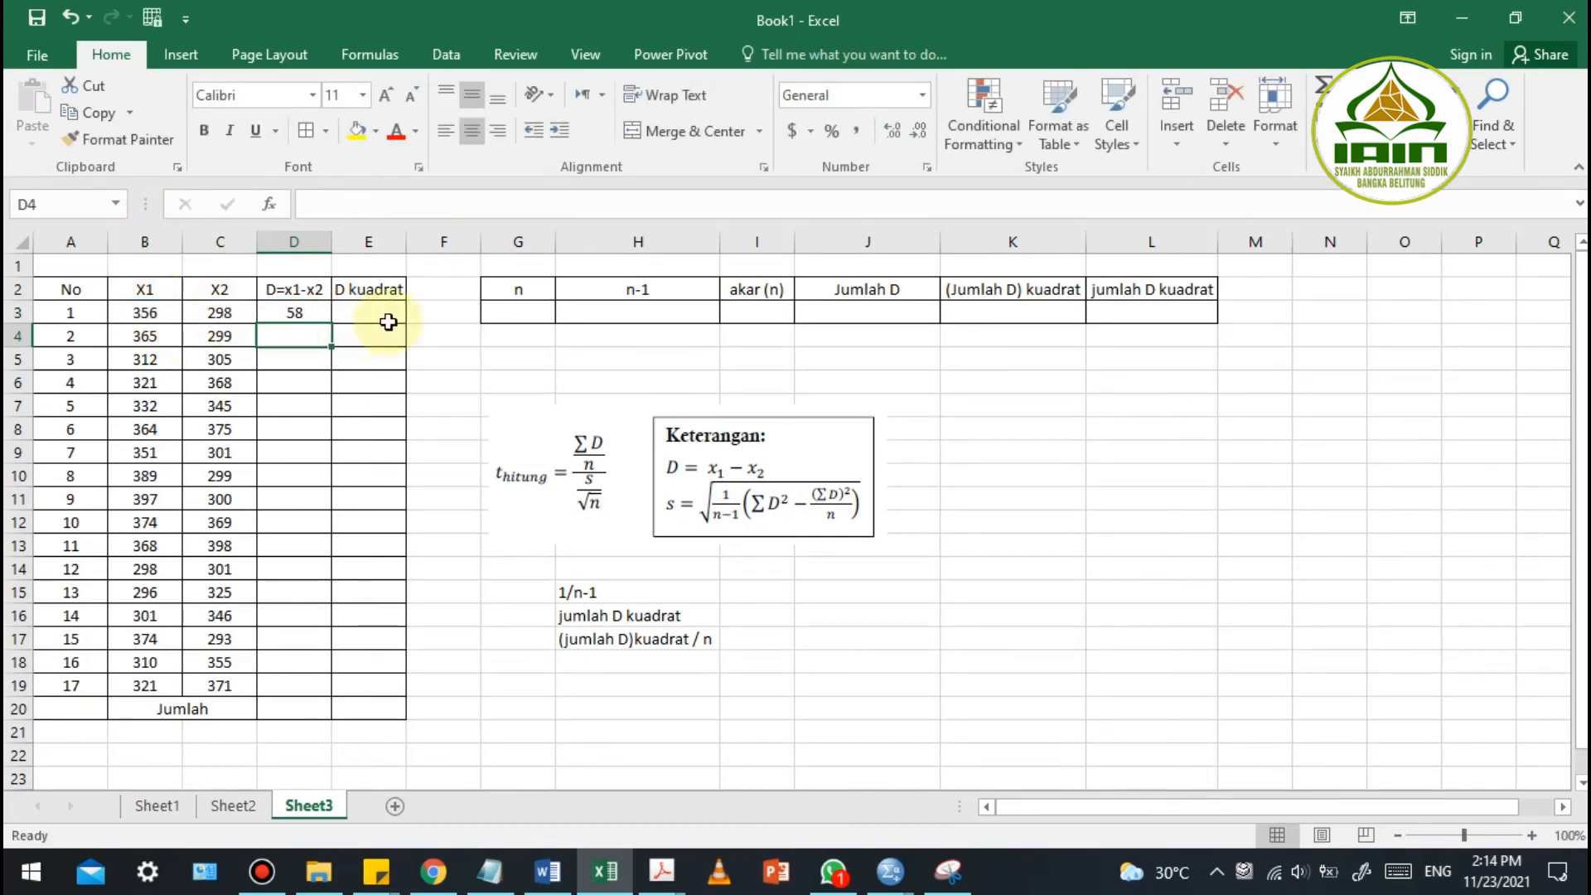
# Fill the difference formula from D3 down to D19, leaving the Jumlah cell D20 empty
pyautogui.click(314, 311)
pyautogui.doubleClick(332, 326)
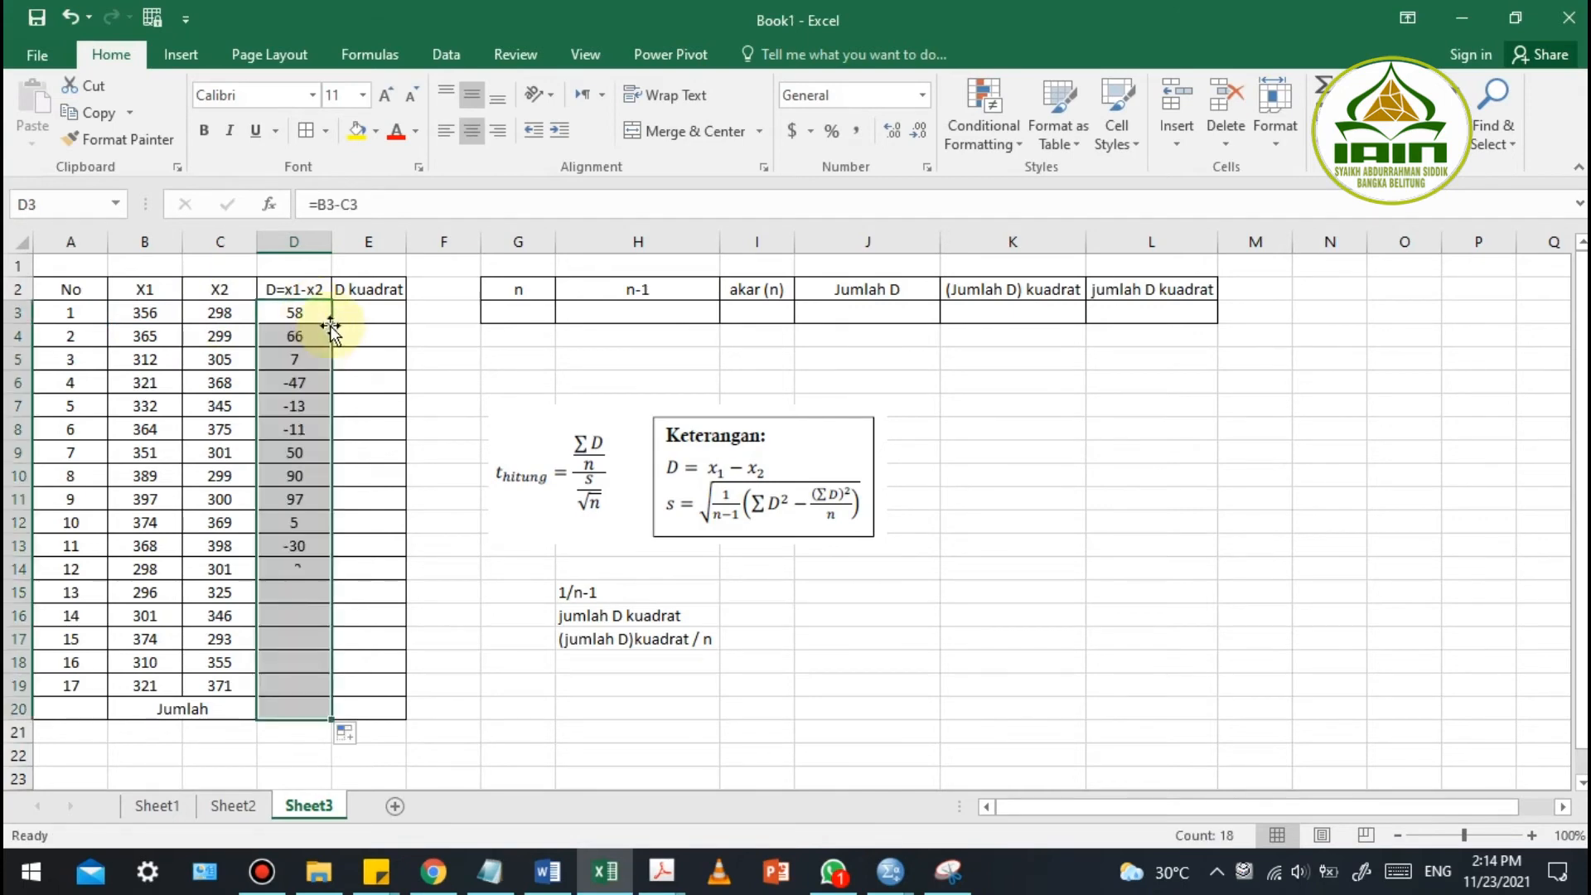
pyautogui.moveTo(324, 723); pyautogui.dragTo(326, 675)
pyautogui.click(364, 663)
# Enter =D3^2 in cell E3 and fill it down through E19 to square every difference
pyautogui.click(391, 313)
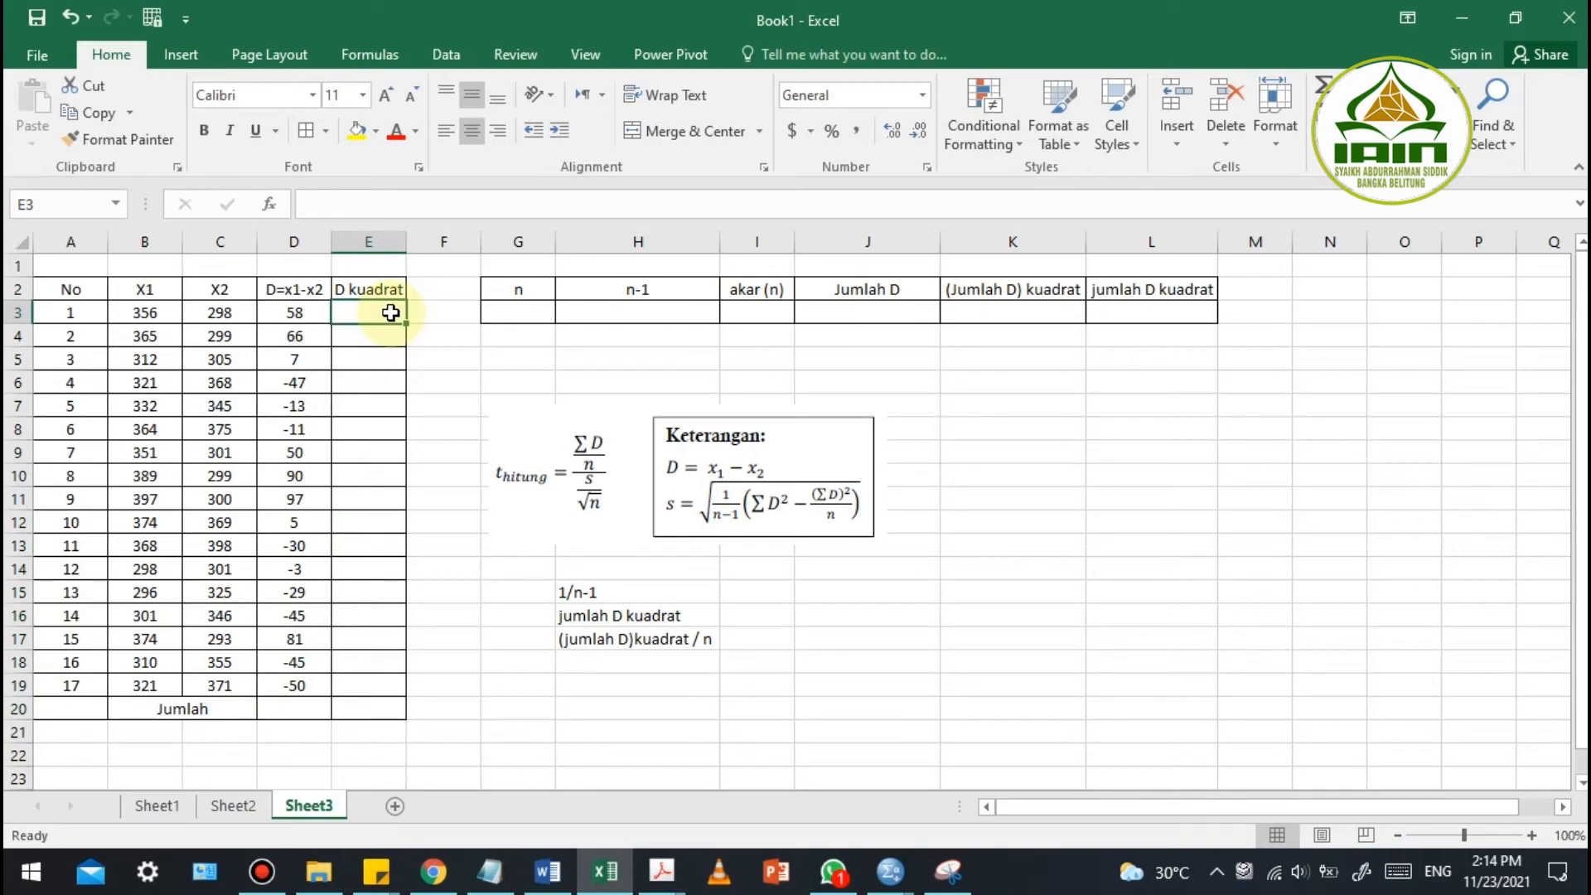
pyautogui.click(297, 313)
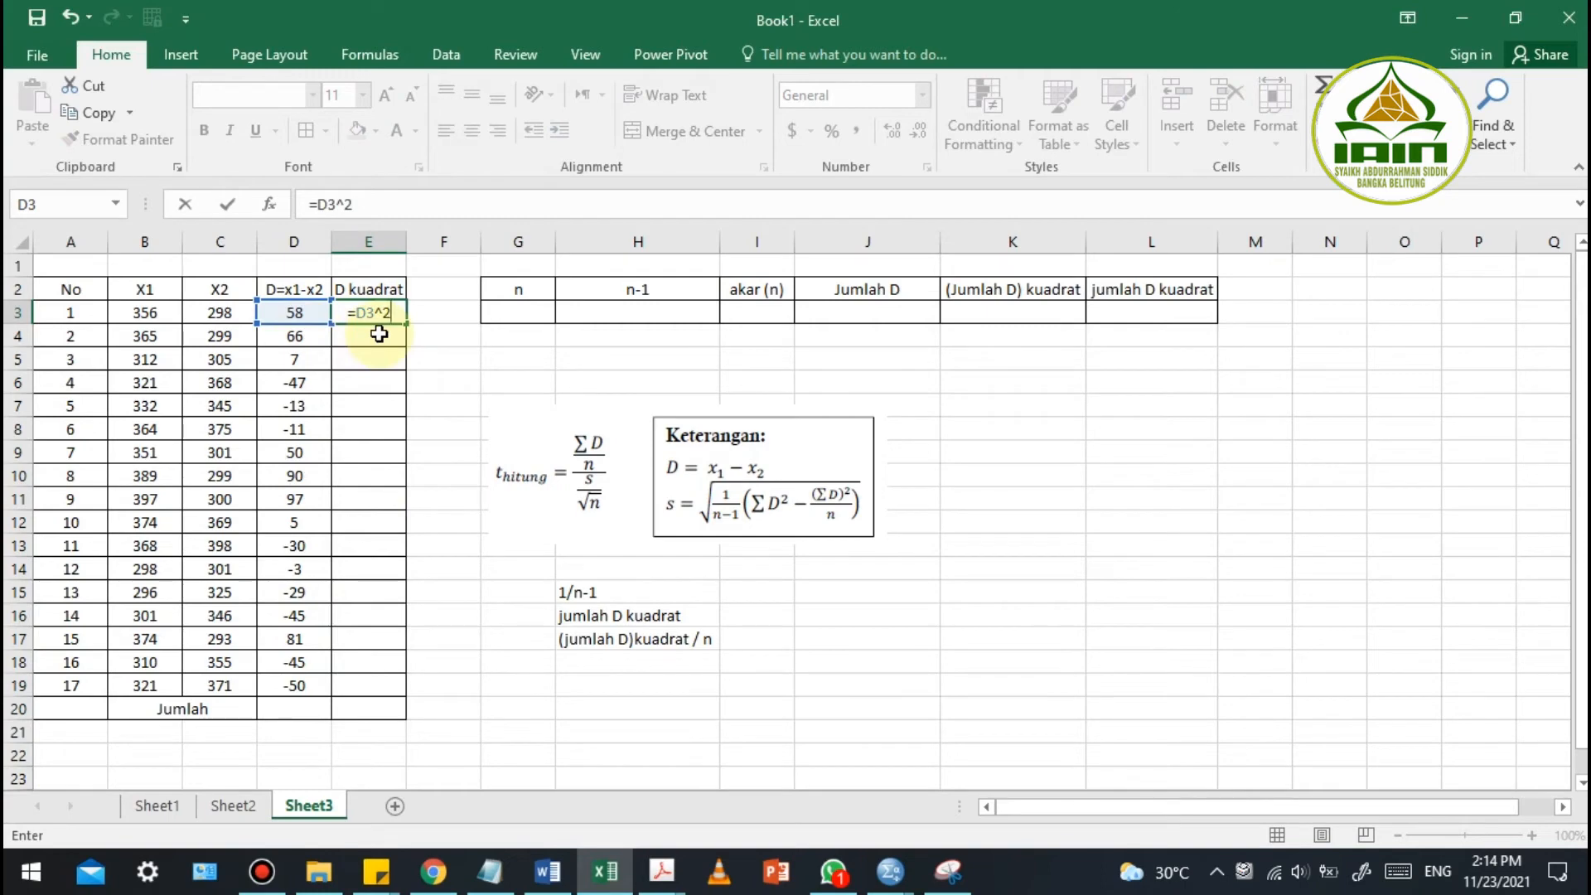
pyautogui.press('Return')
pyautogui.click(364, 313)
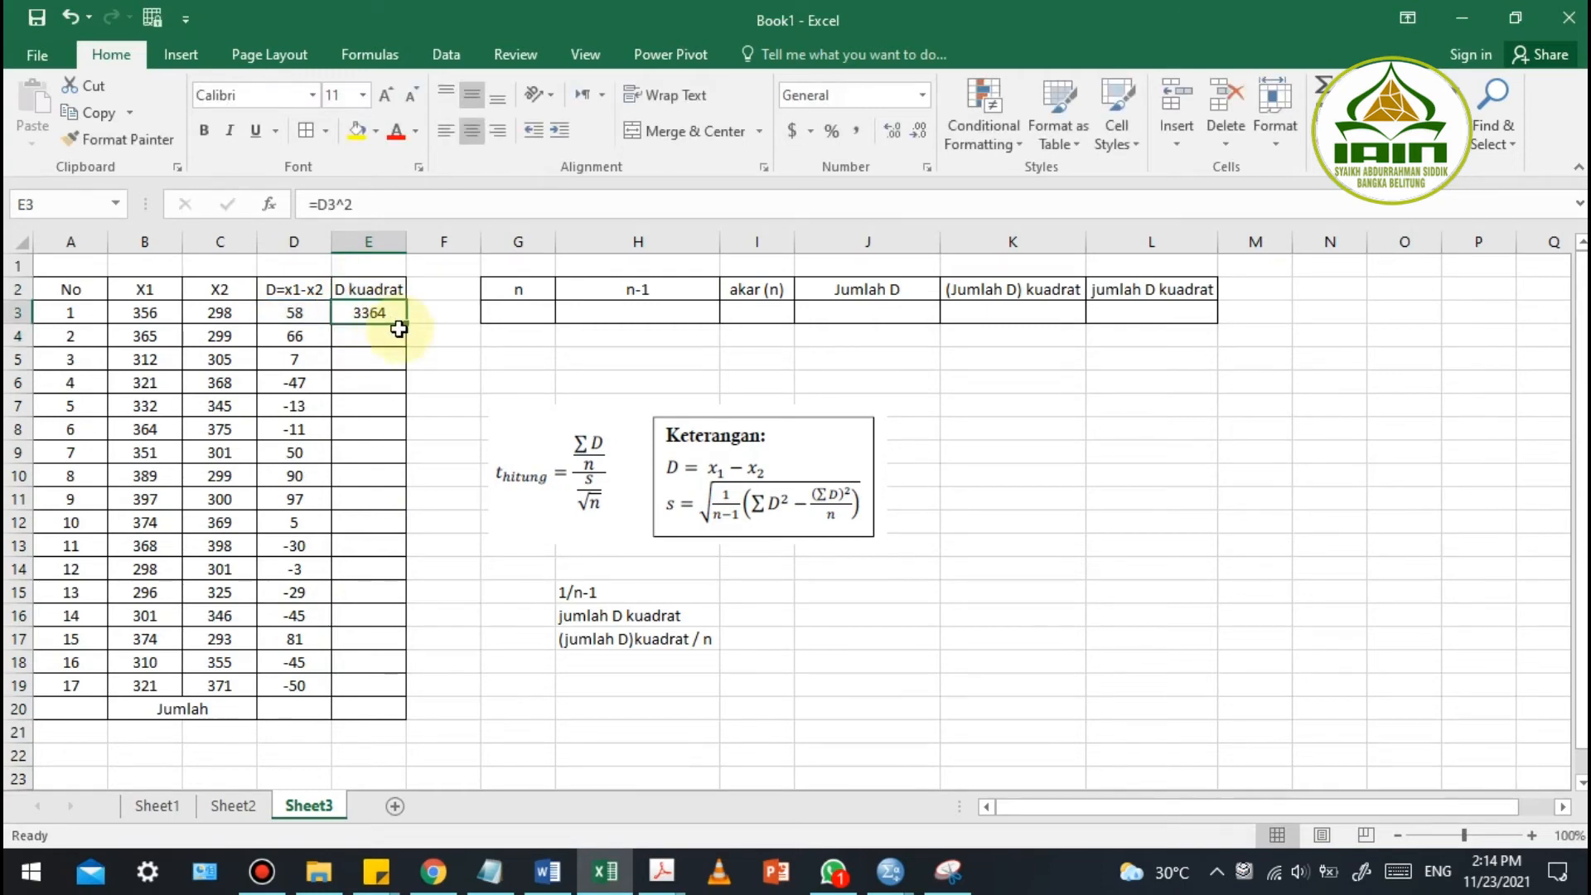
pyautogui.moveTo(407, 324); pyautogui.dragTo(375, 701)
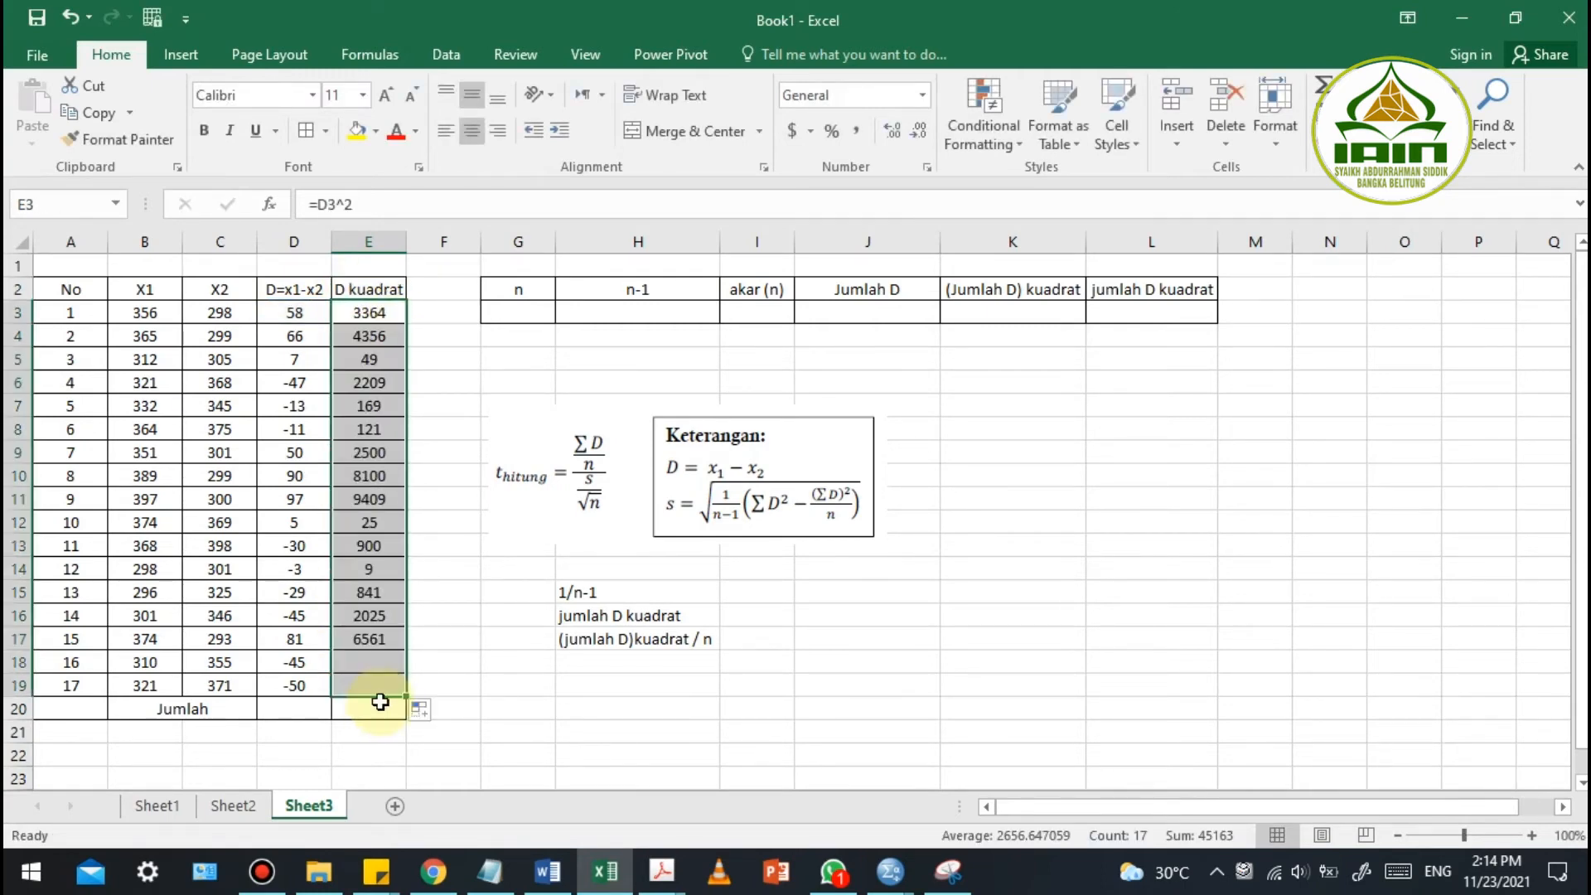
# Total the differences in the Jumlah row by entering =SUM(D3:D19) in cell D20
pyautogui.click(290, 717)
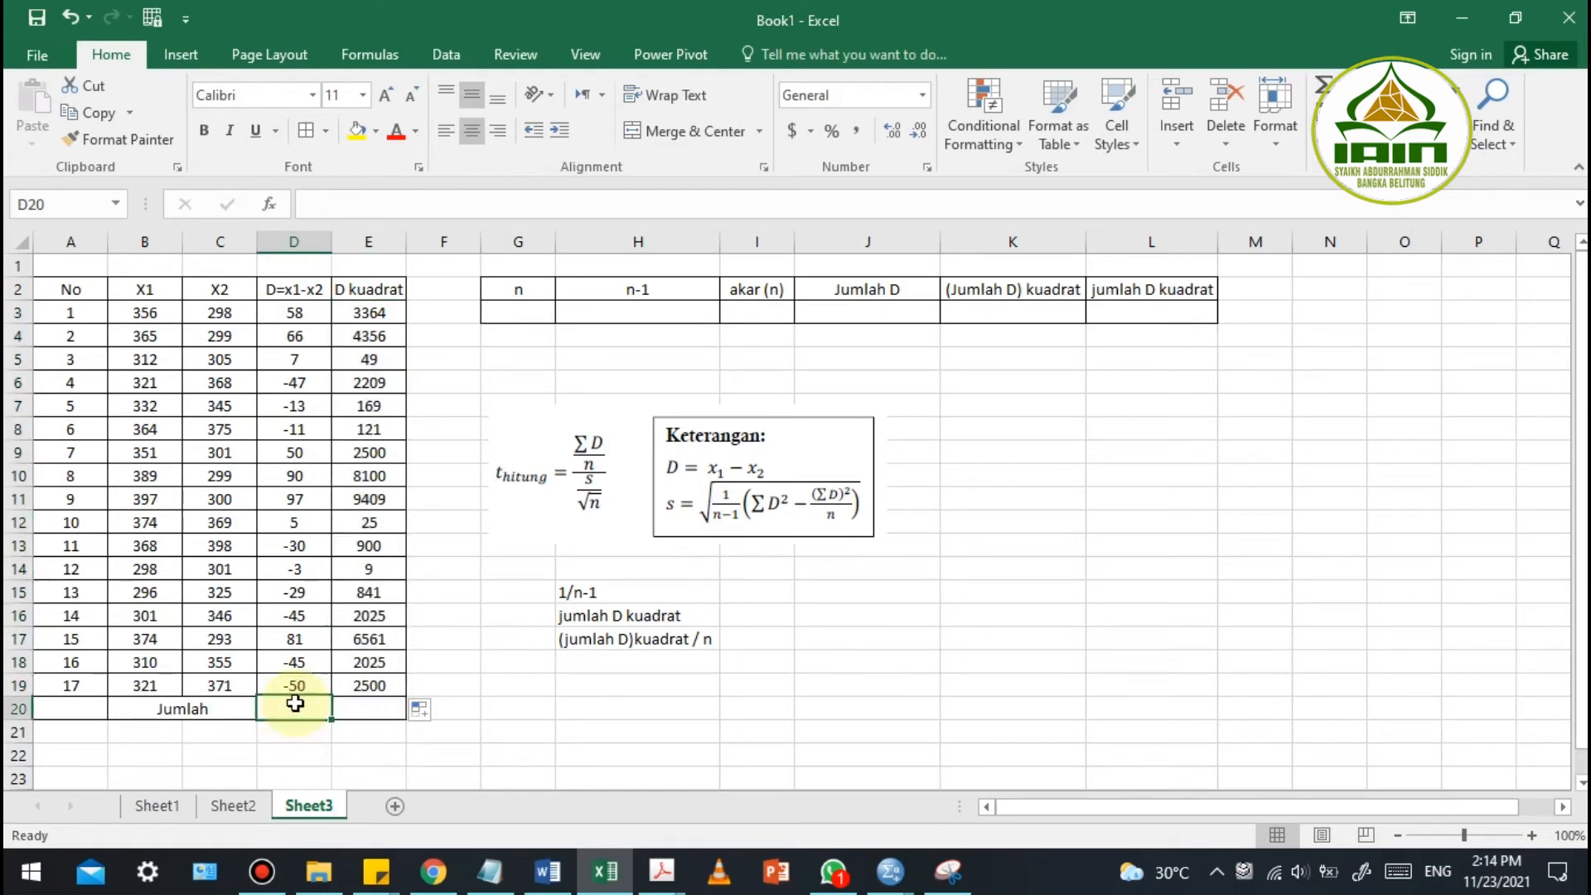
pyautogui.write('=')
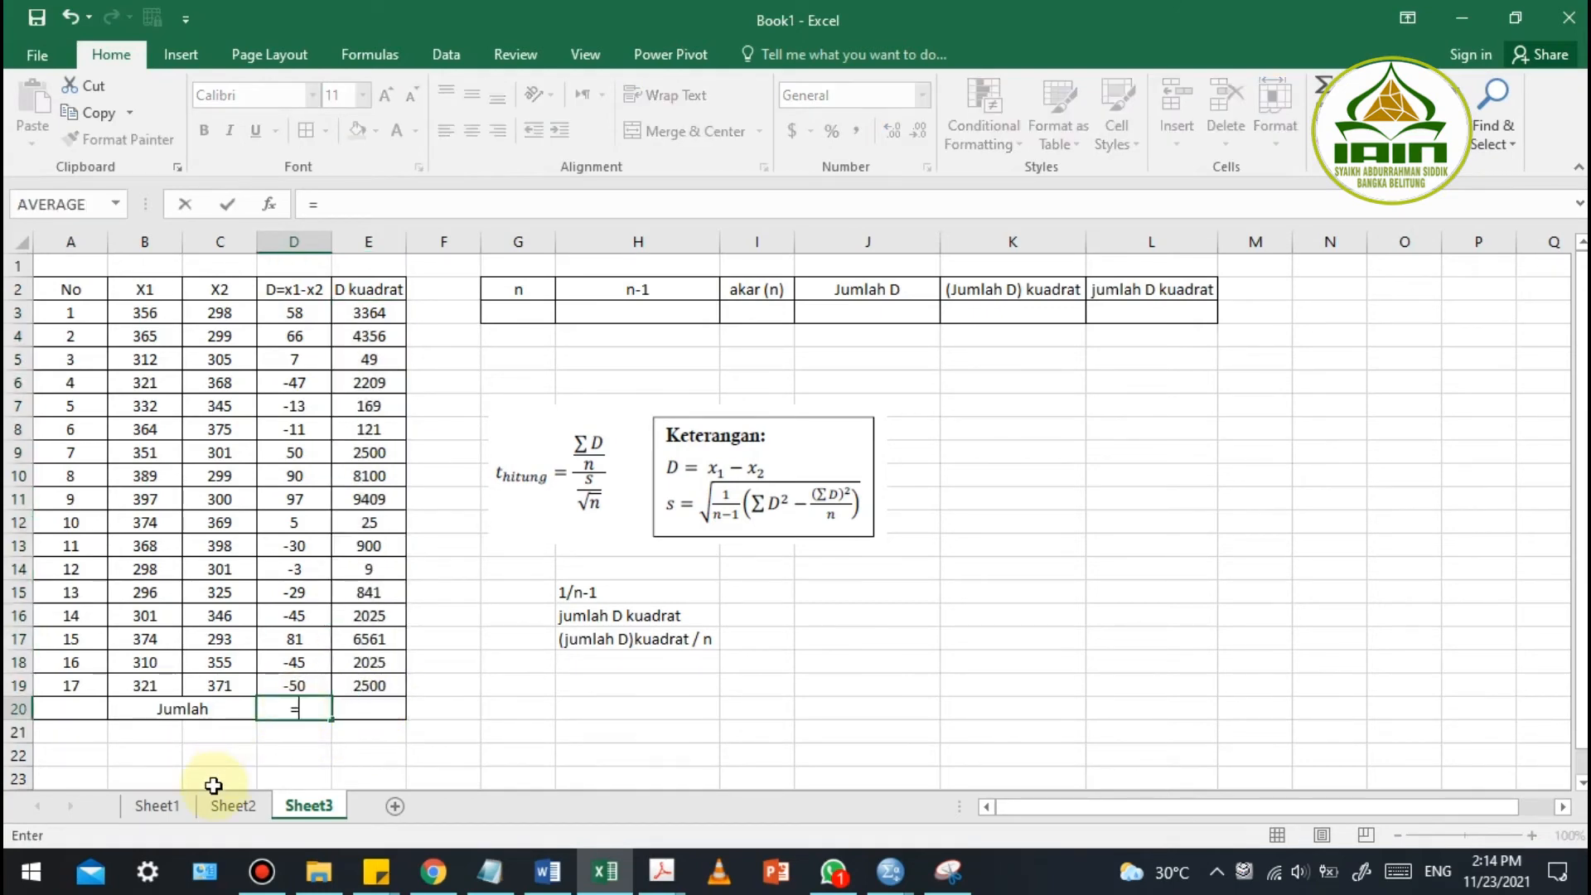
pyautogui.write('sum(')
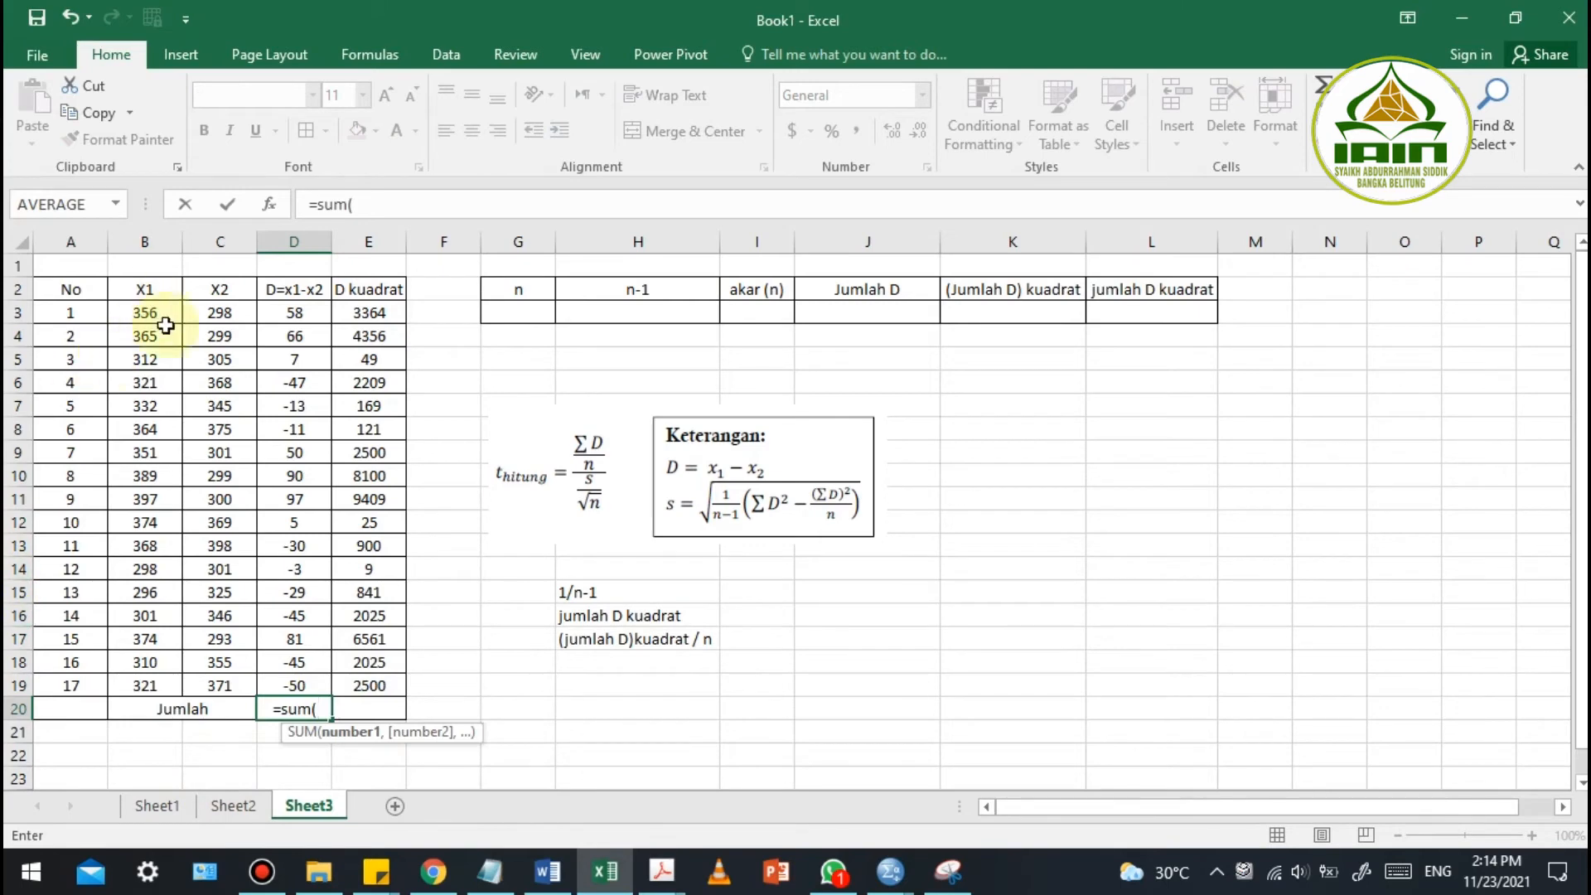
pyautogui.moveTo(307, 323); pyautogui.dragTo(296, 685)
pyautogui.press('Return')
# Replace the squaring formula in E20 by filling the D20 sum formula across, totalling the D kuadrat column
pyautogui.click(369, 710)
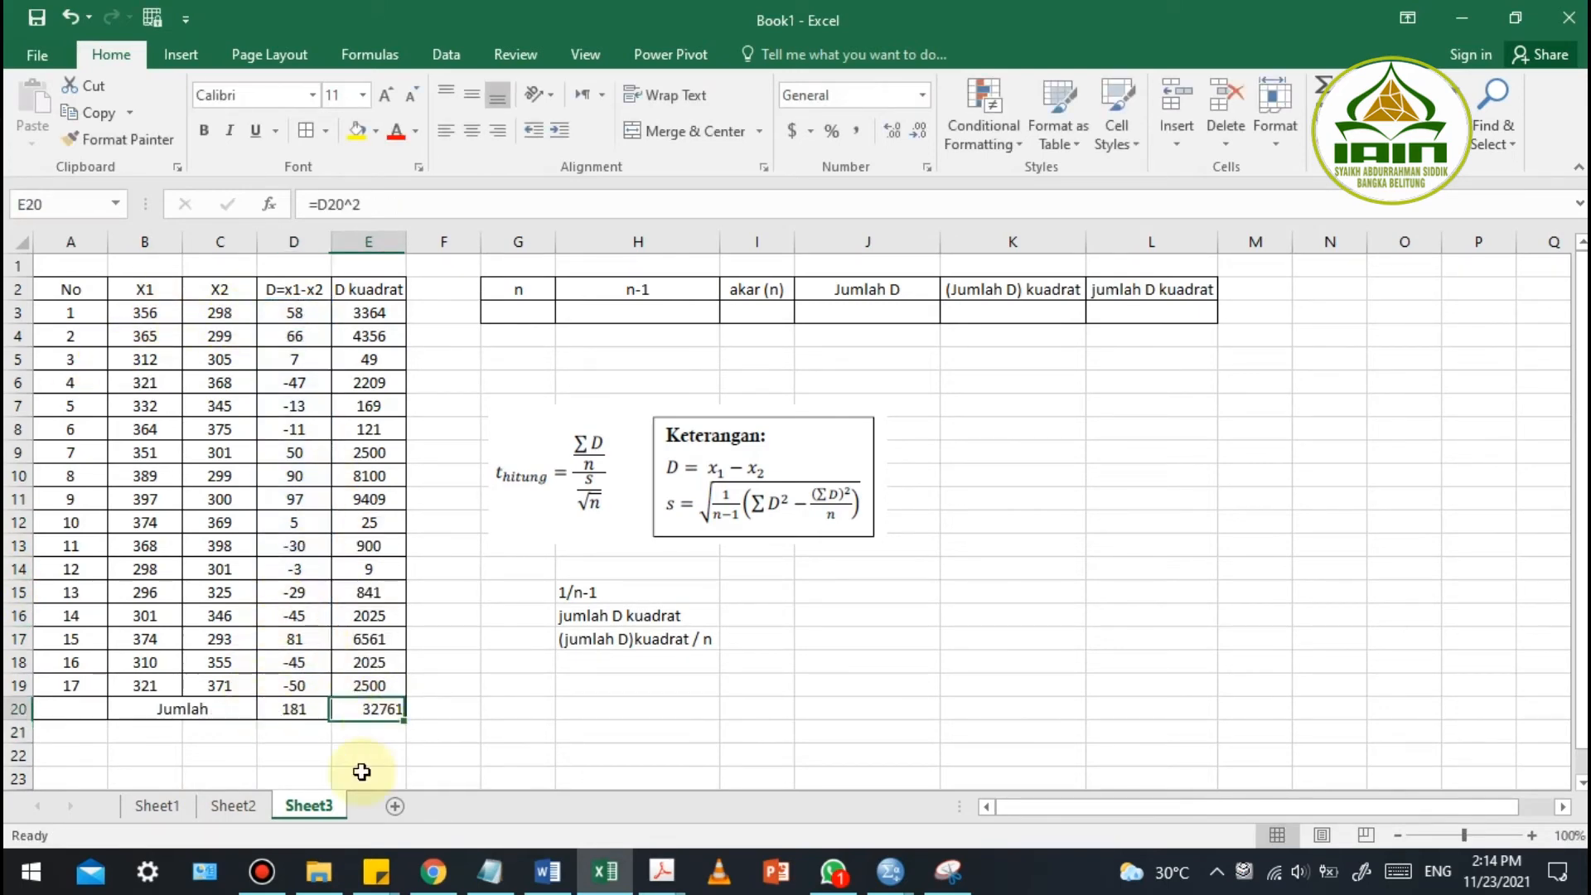
pyautogui.hotkey('ctrl', 'Up')
pyautogui.click(381, 706)
pyautogui.doubleClick(379, 709)
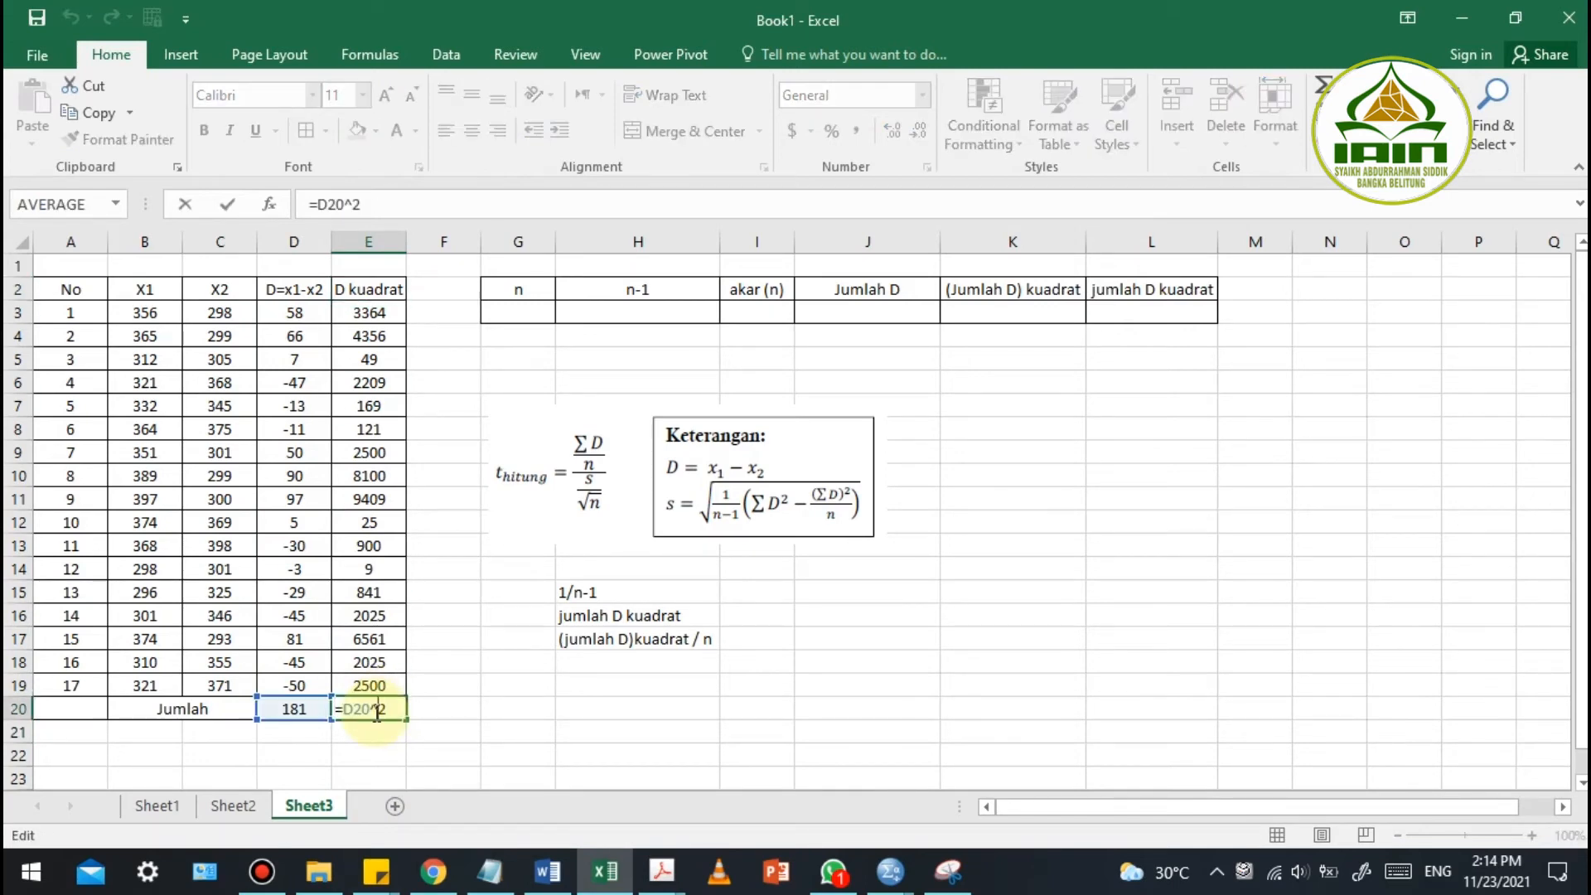
pyautogui.press('Escape')
pyautogui.moveTo(302, 723); pyautogui.dragTo(408, 713)
pyautogui.click(298, 710)
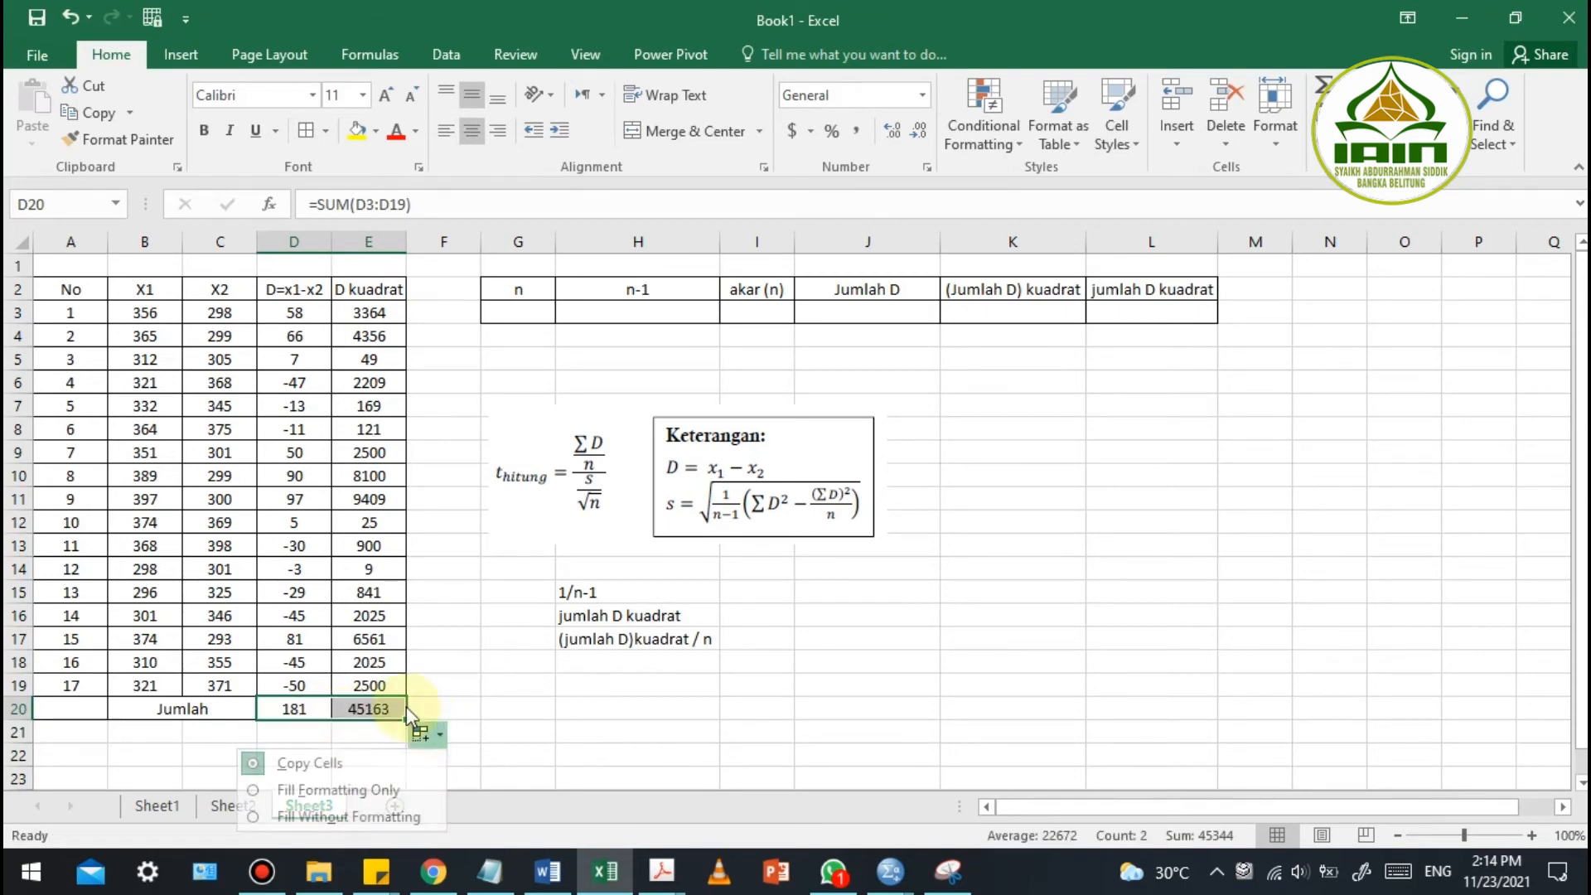
pyautogui.click(462, 685)
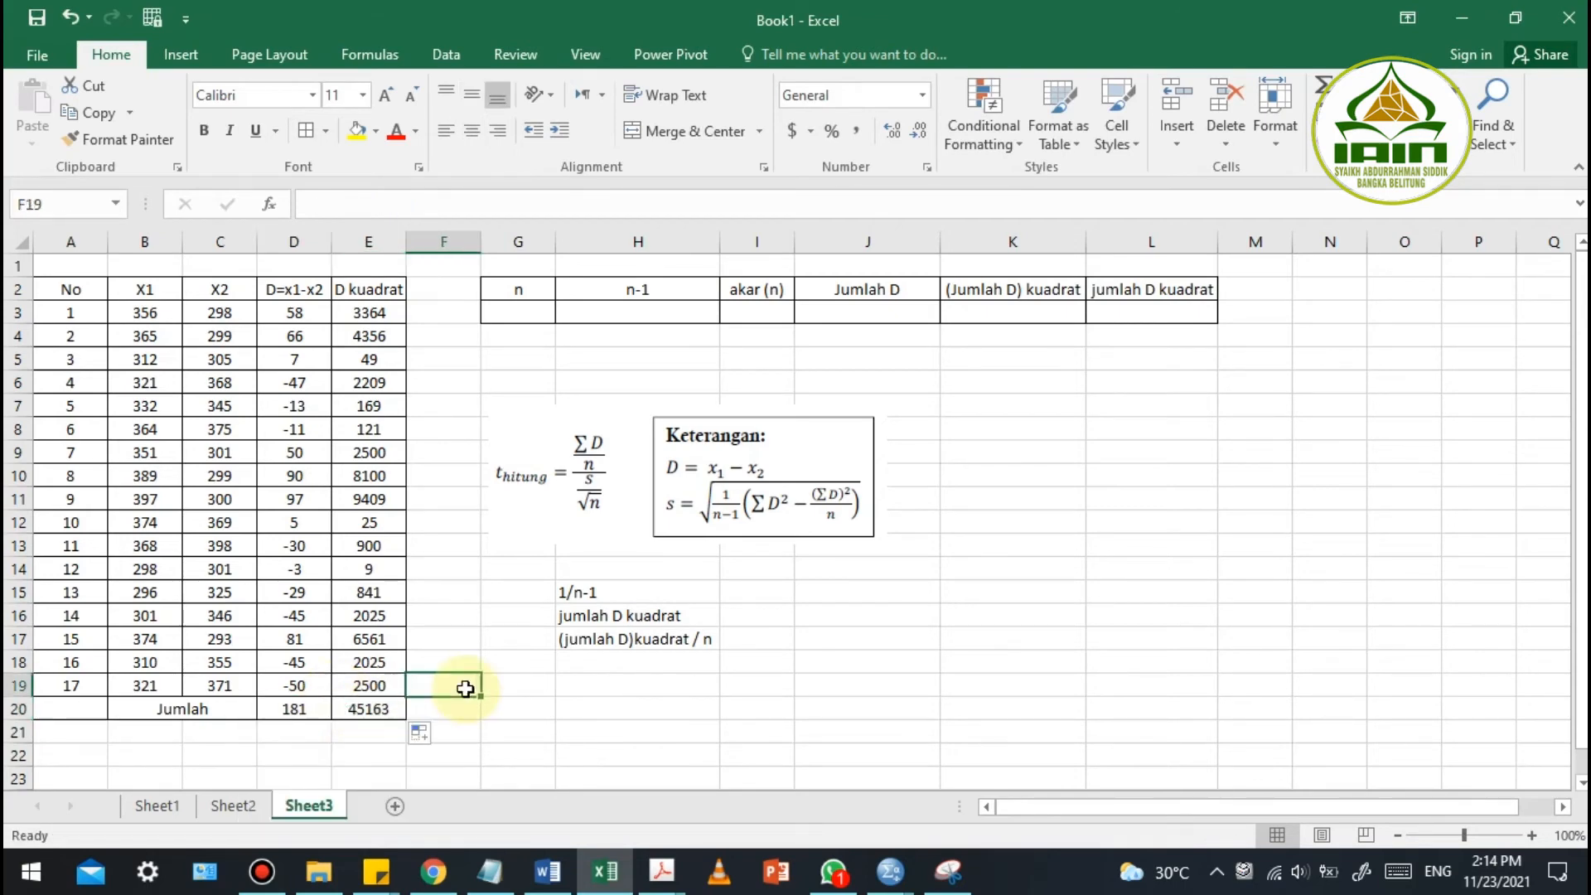
# Enter the sample size 17 under n in G3 and 16 under n-1 in H3
pyautogui.click(502, 564)
pyautogui.click(519, 311)
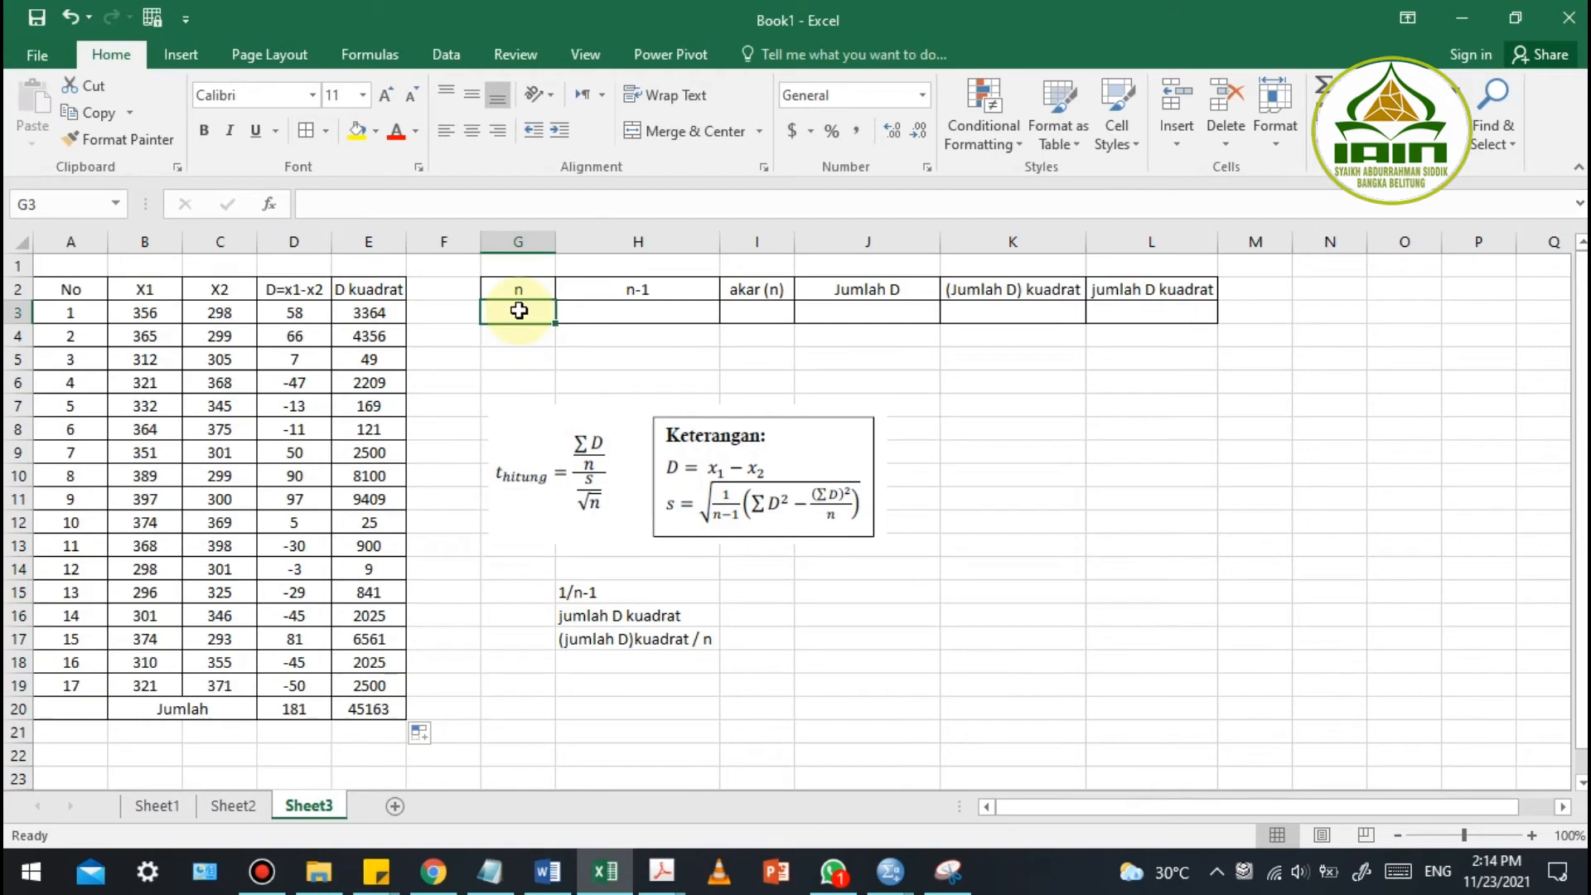
pyautogui.write('17')
pyautogui.click(675, 312)
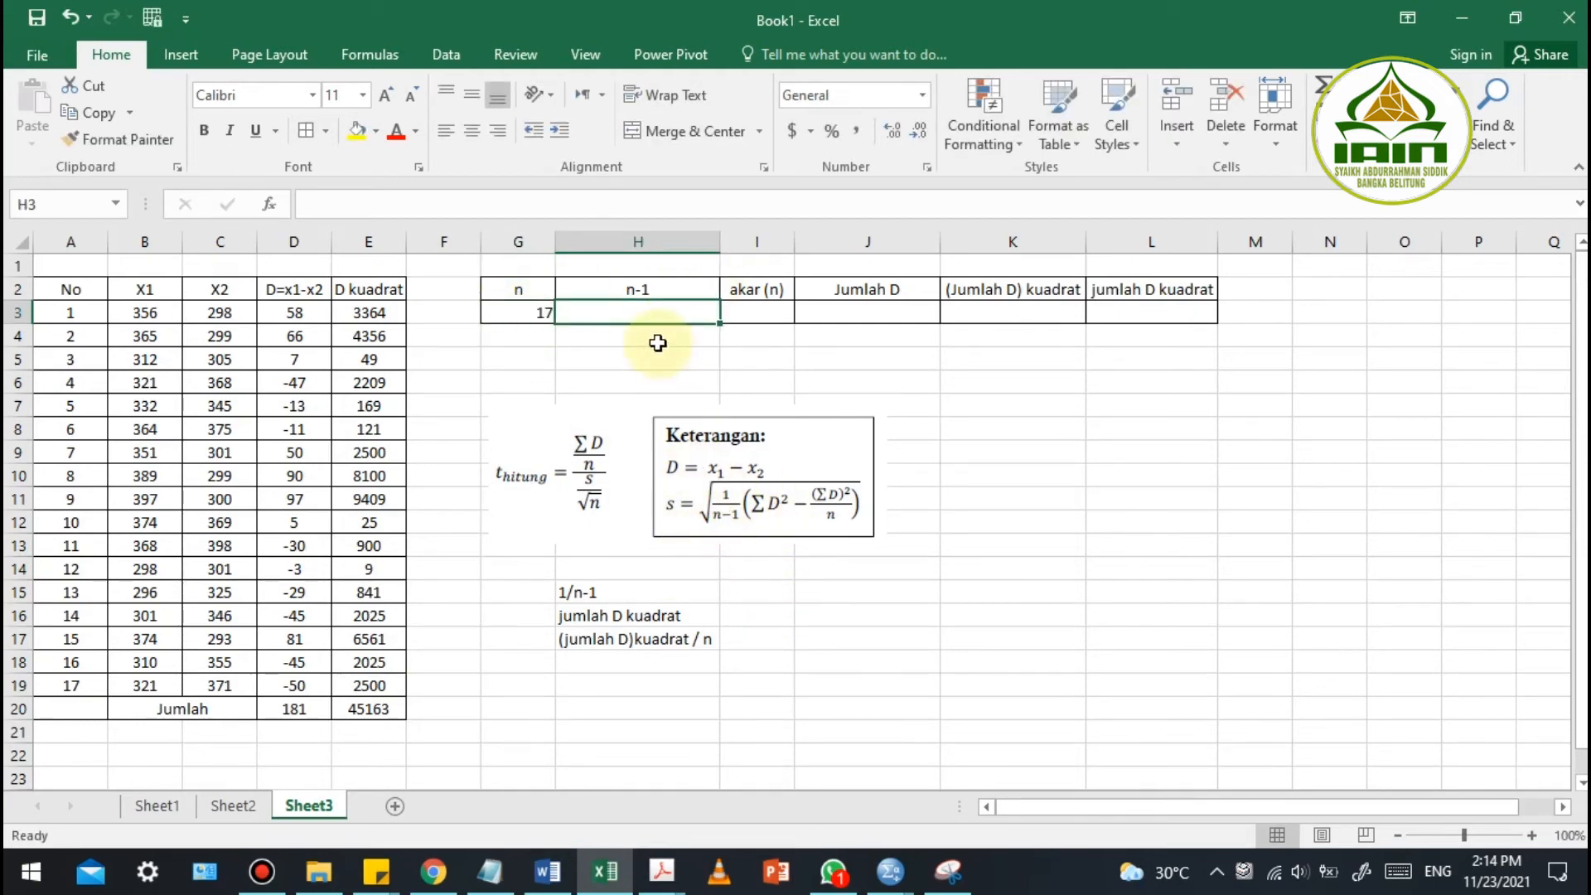
pyautogui.write('16')
# Calculate the square root of n in I3 under akar (n) using SQRT on cell G3
pyautogui.click(763, 312)
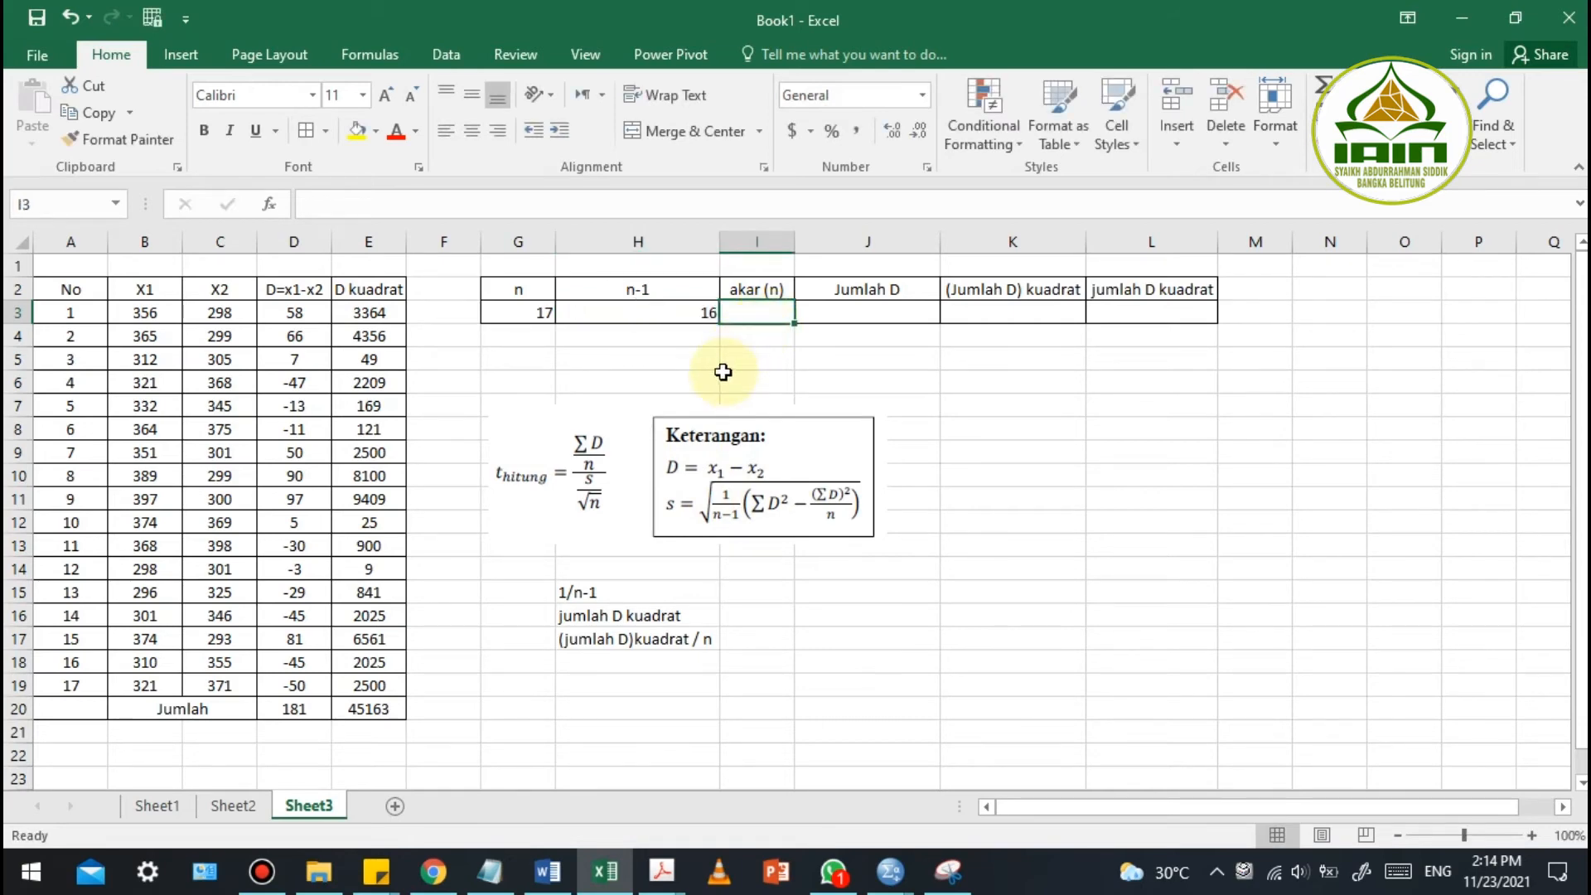
pyautogui.write('=sqrt(')
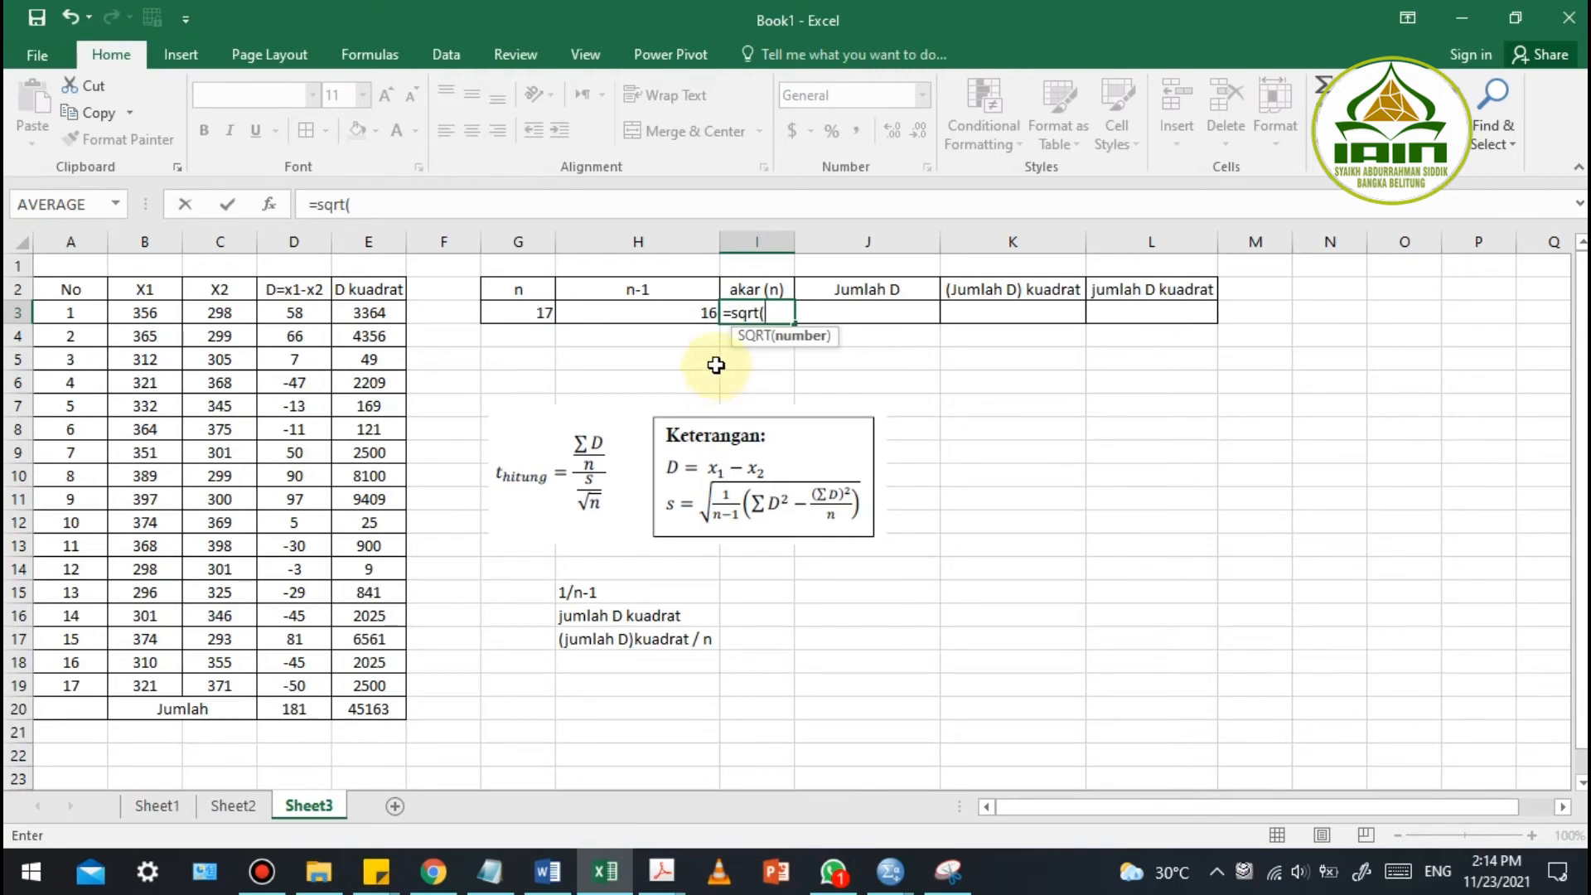
pyautogui.click(523, 310)
pyautogui.write('_')
pyautogui.press('BackSpace')
pyautogui.press('Return')
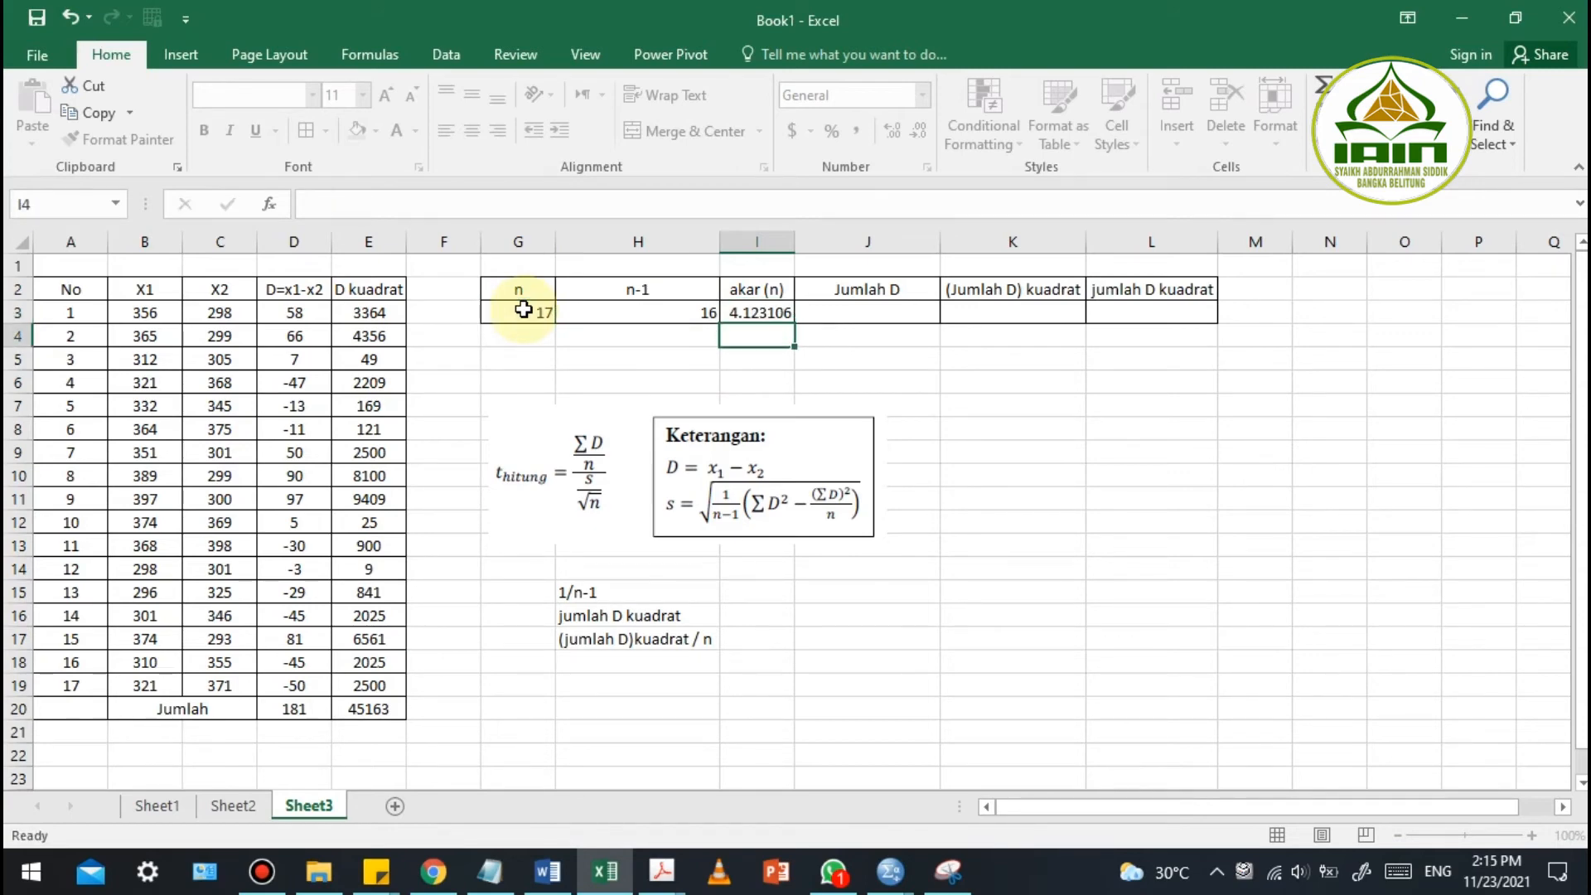
# Enter the total of the differences, 181, under Jumlah D in J3
pyautogui.click(900, 311)
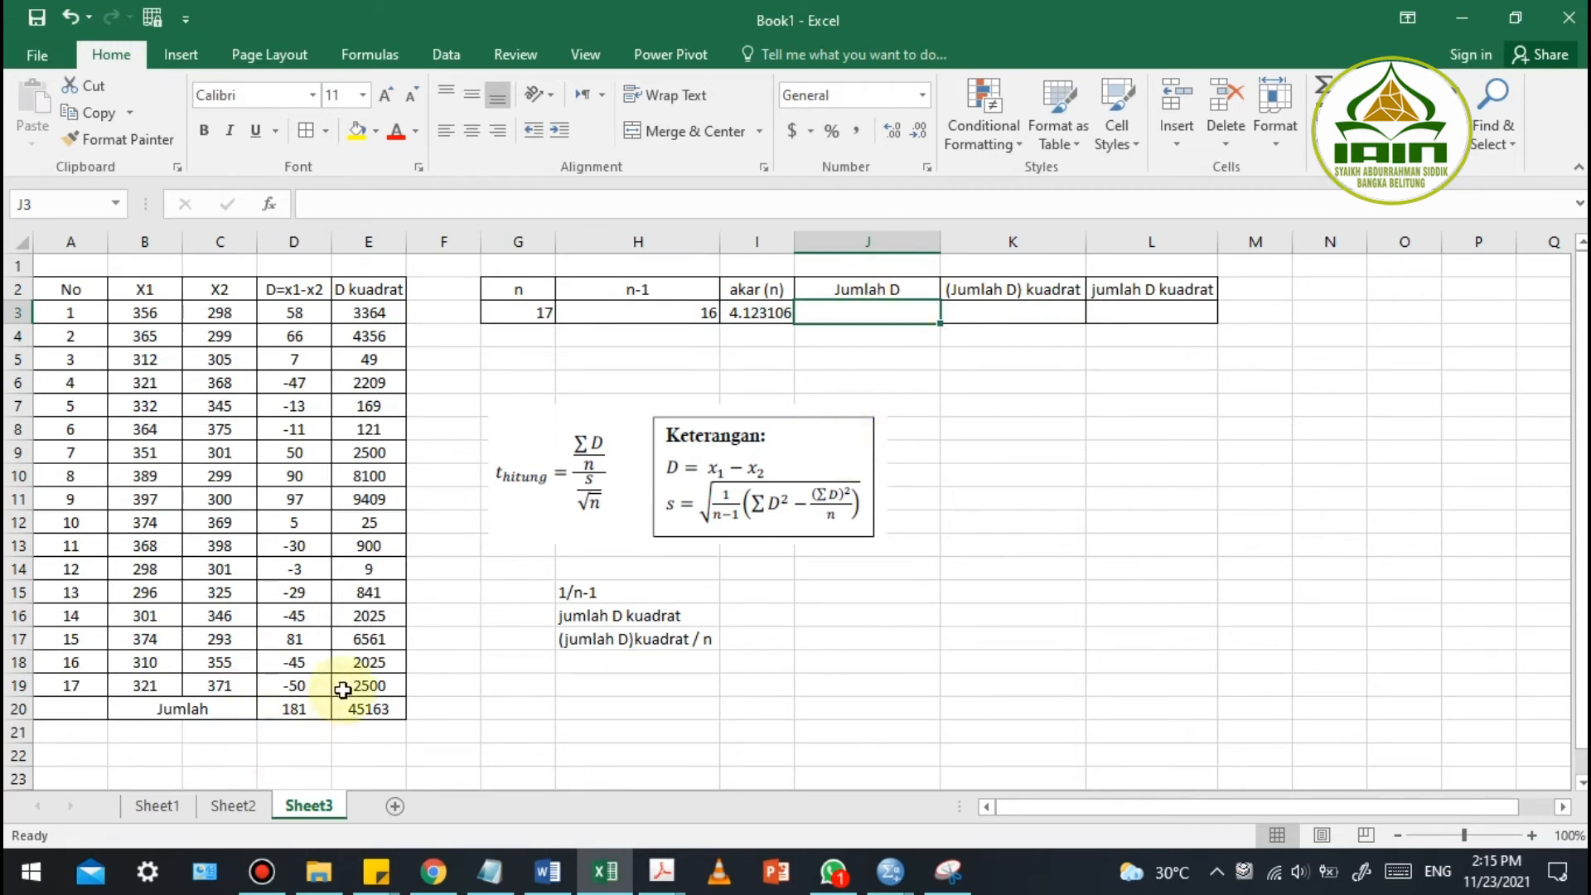
pyautogui.click(307, 714)
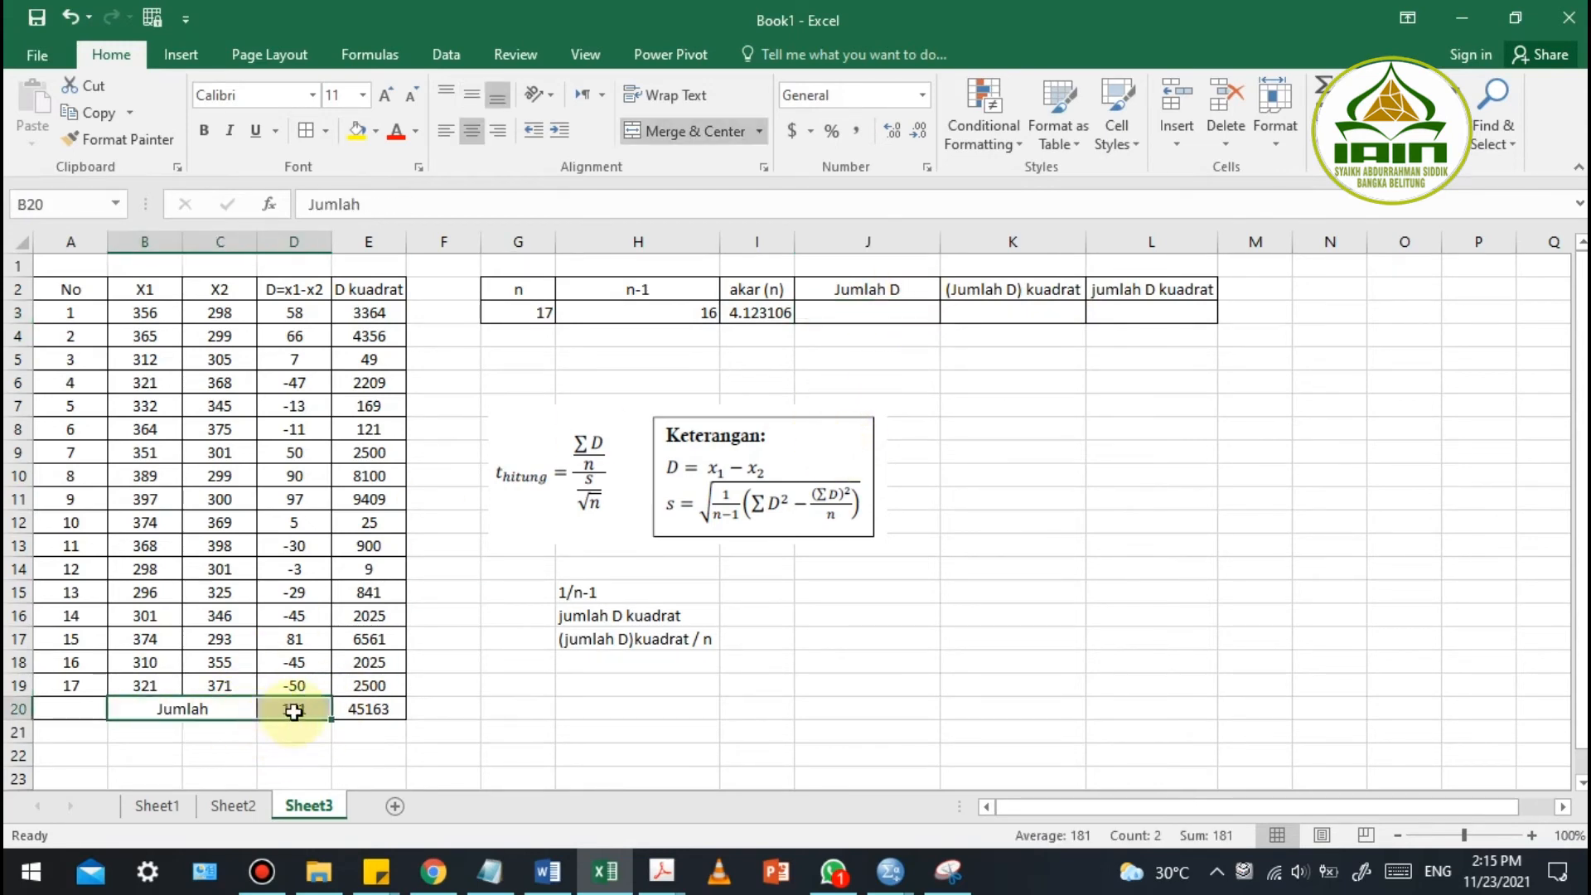
pyautogui.click(889, 317)
pyautogui.write('181')
pyautogui.press('Return')
# Square the Jumlah D value by entering =J3^2 under (Jumlah D) kuadrat in K3
pyautogui.click(1006, 307)
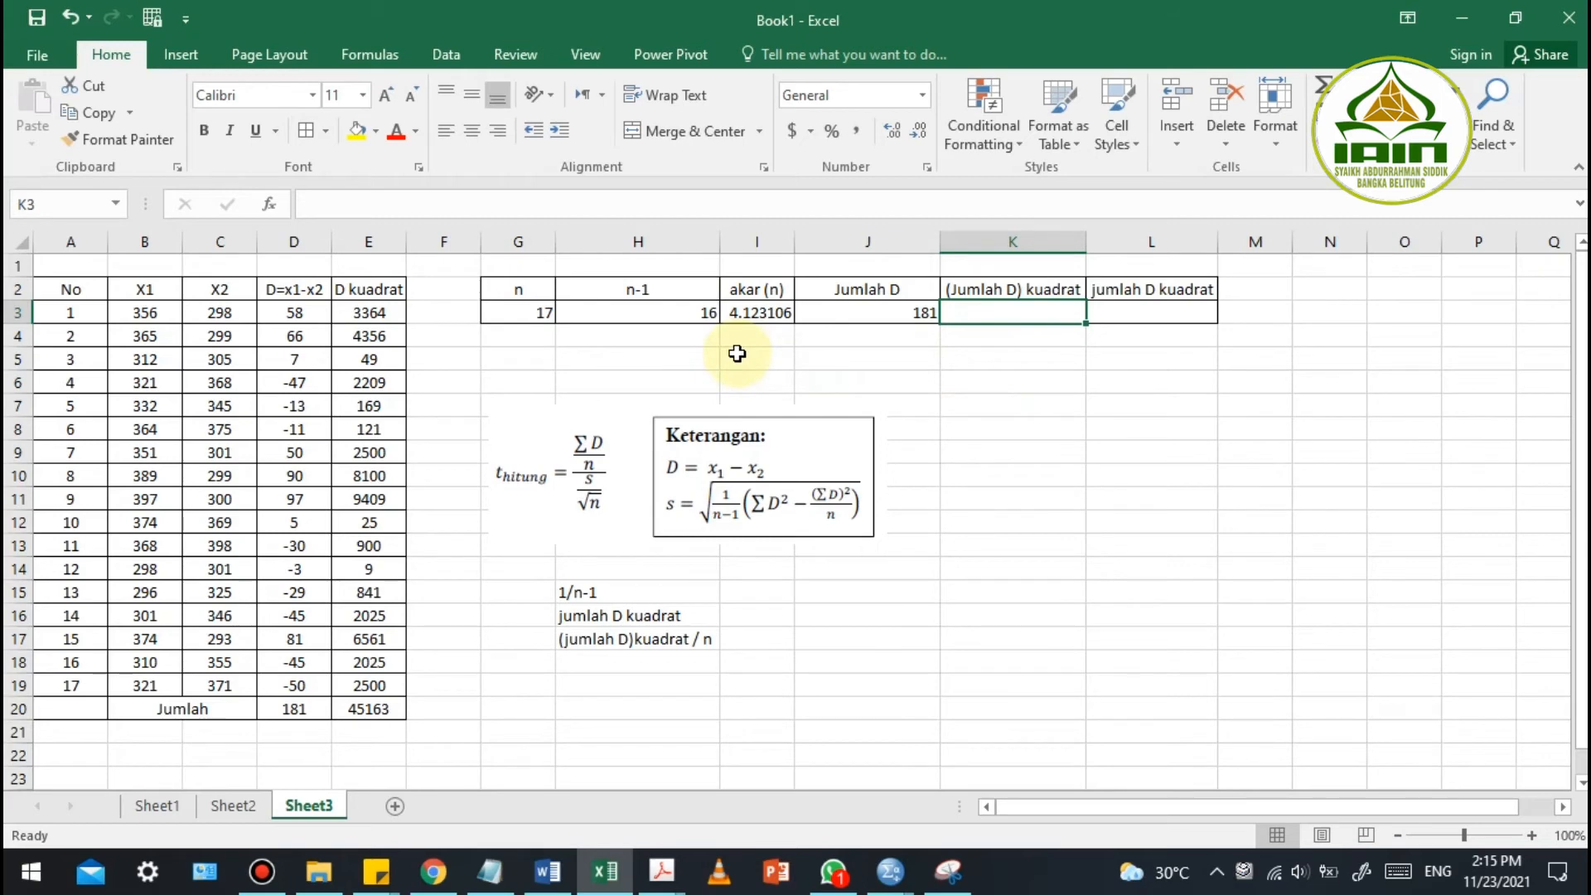
pyautogui.click(295, 711)
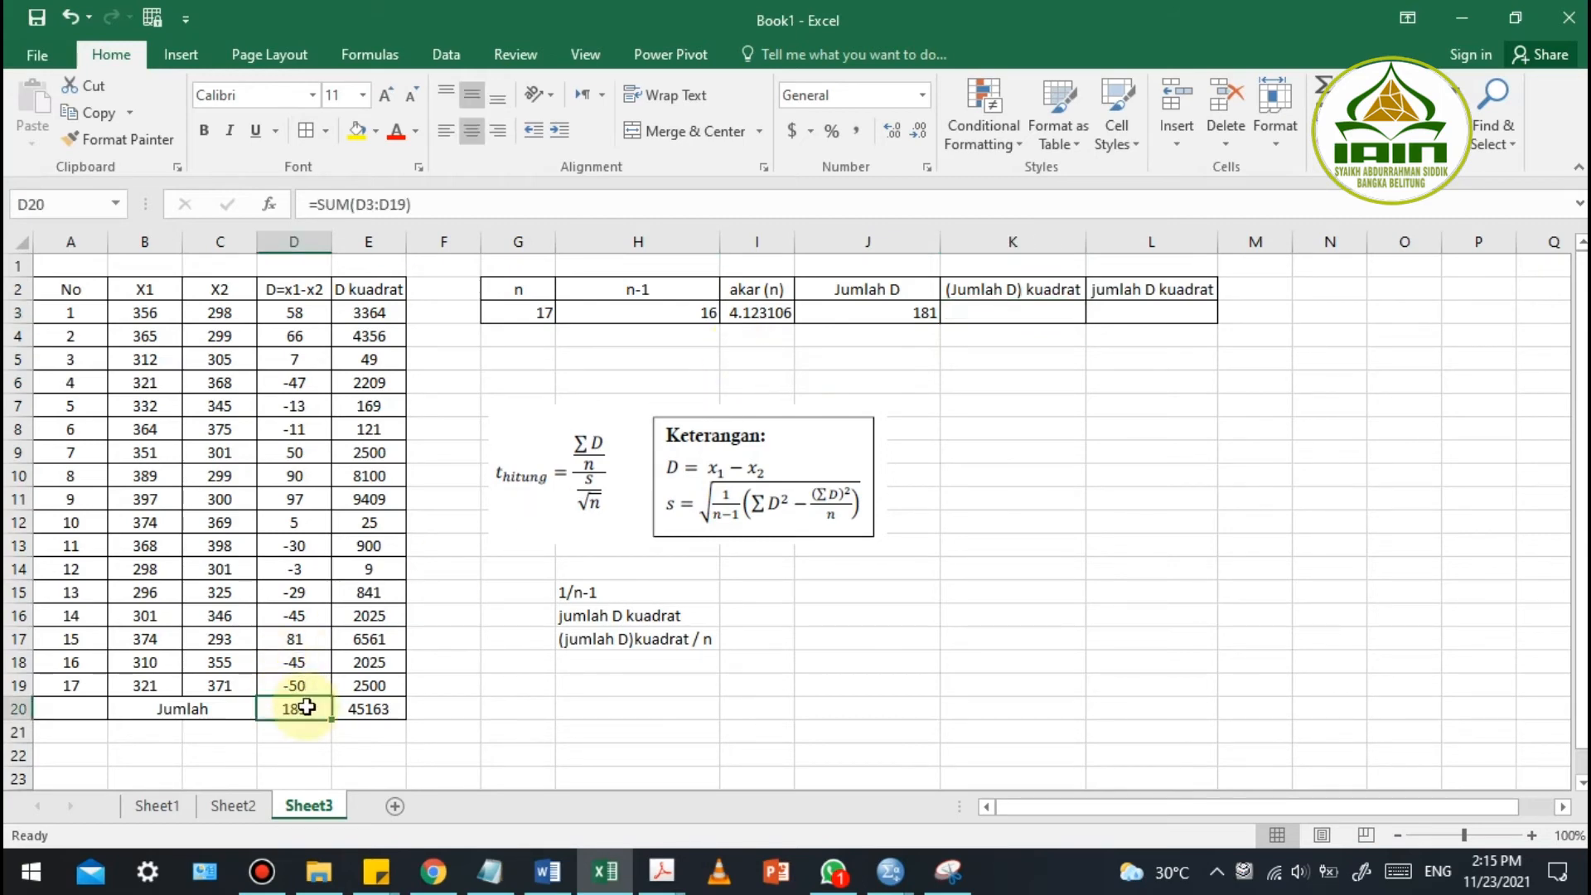
pyautogui.click(854, 292)
pyautogui.click(860, 317)
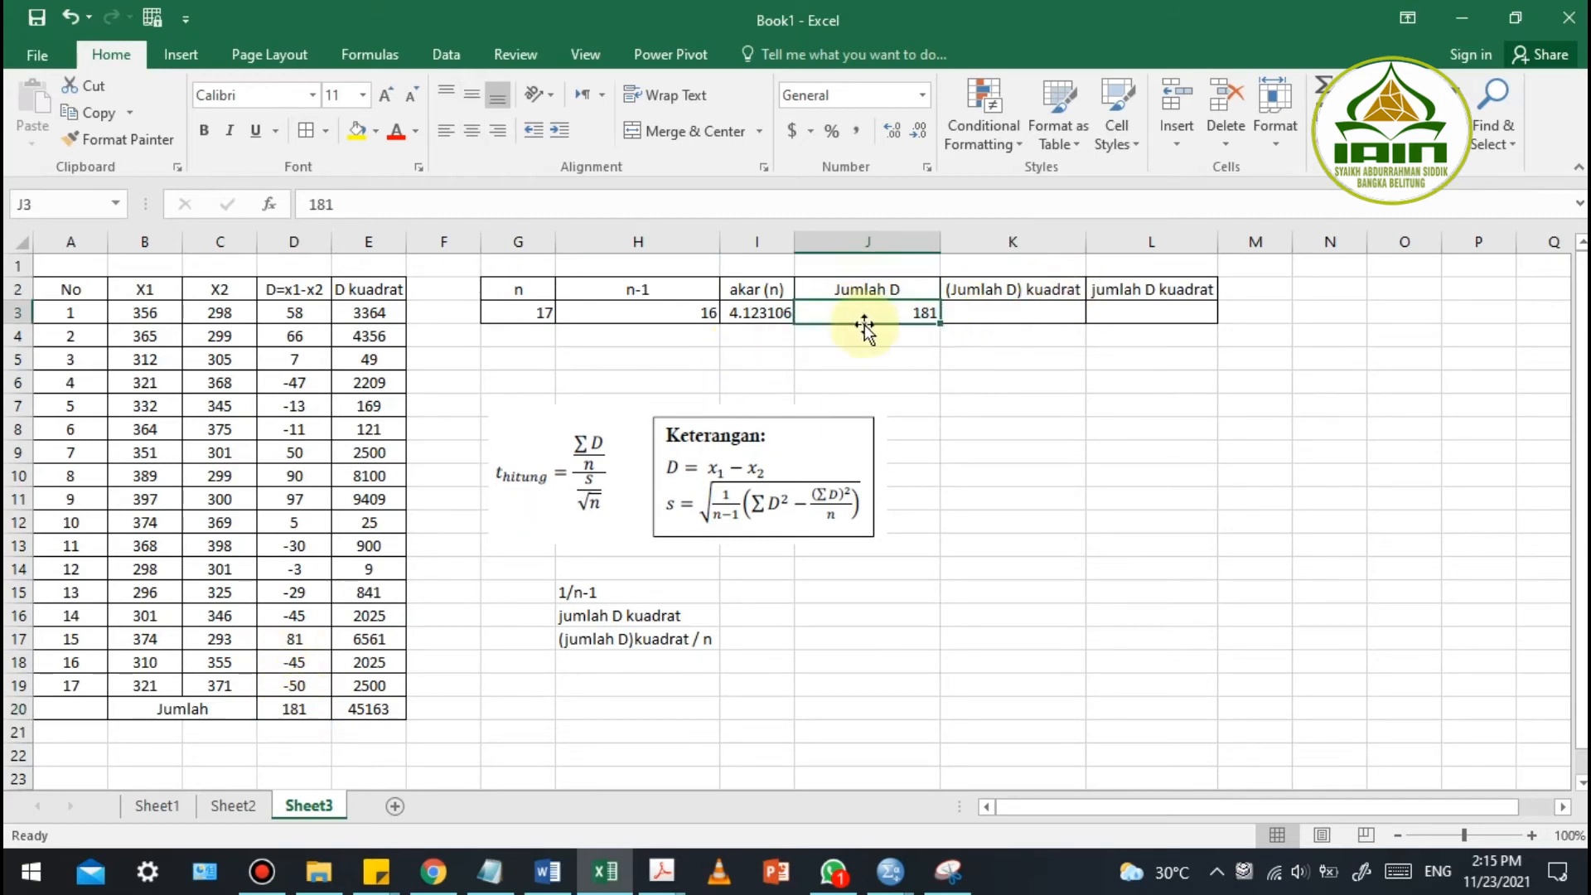
pyautogui.click(1054, 309)
pyautogui.write('=')
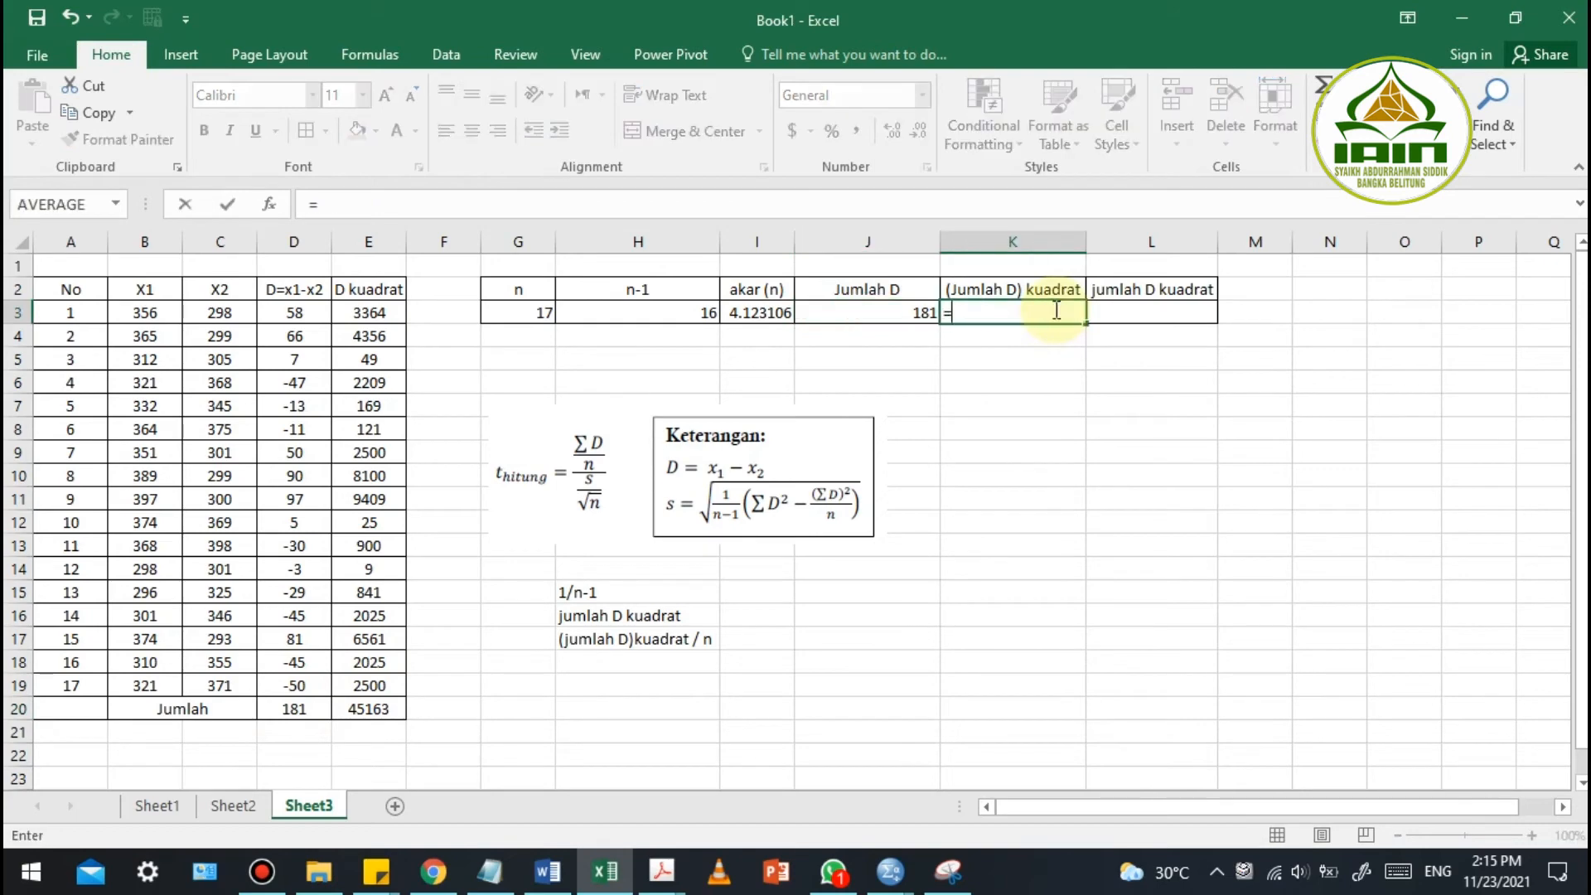
pyautogui.click(889, 309)
pyautogui.write('^2')
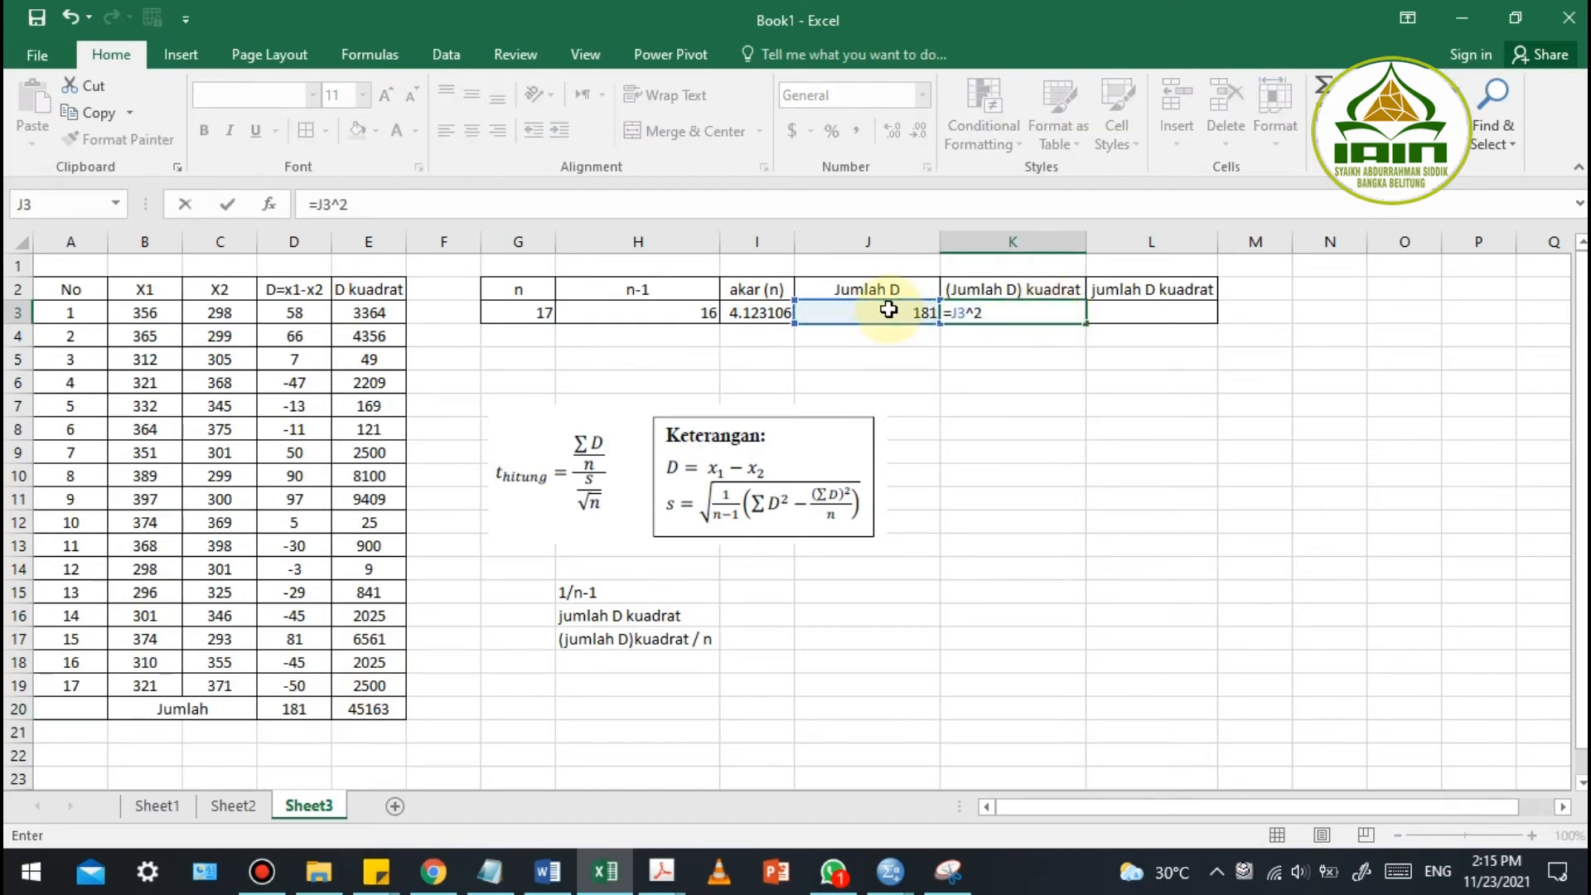
pyautogui.press('Return')
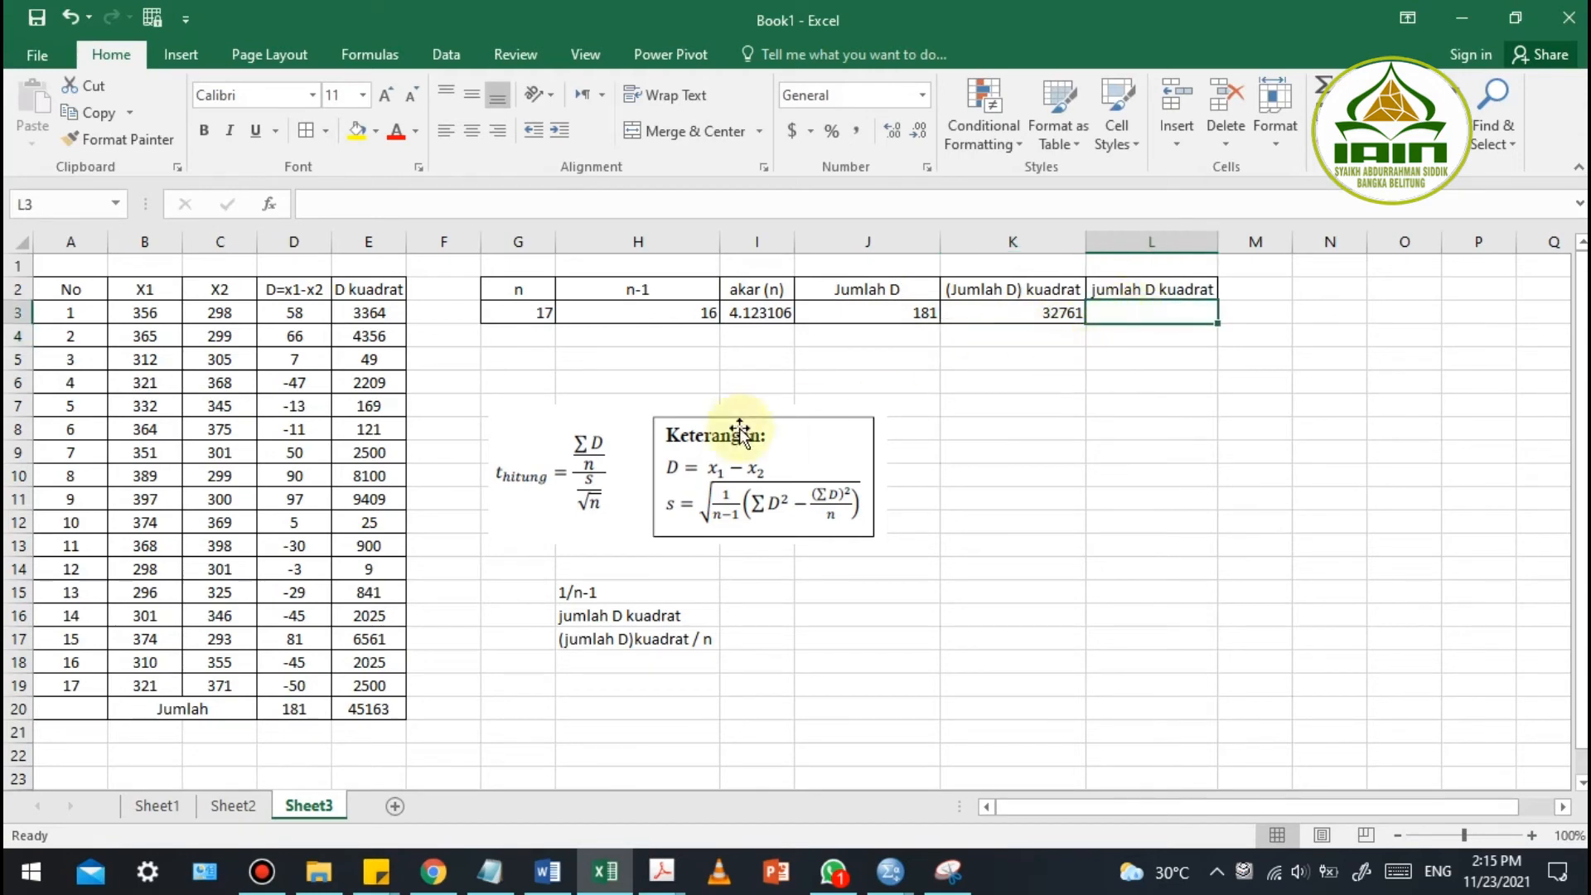
# Check the sum formula in E20 and reference that cell under jumlah D kuadrat in L3 with =E20
pyautogui.click(368, 291)
pyautogui.moveTo(368, 312); pyautogui.dragTo(369, 685)
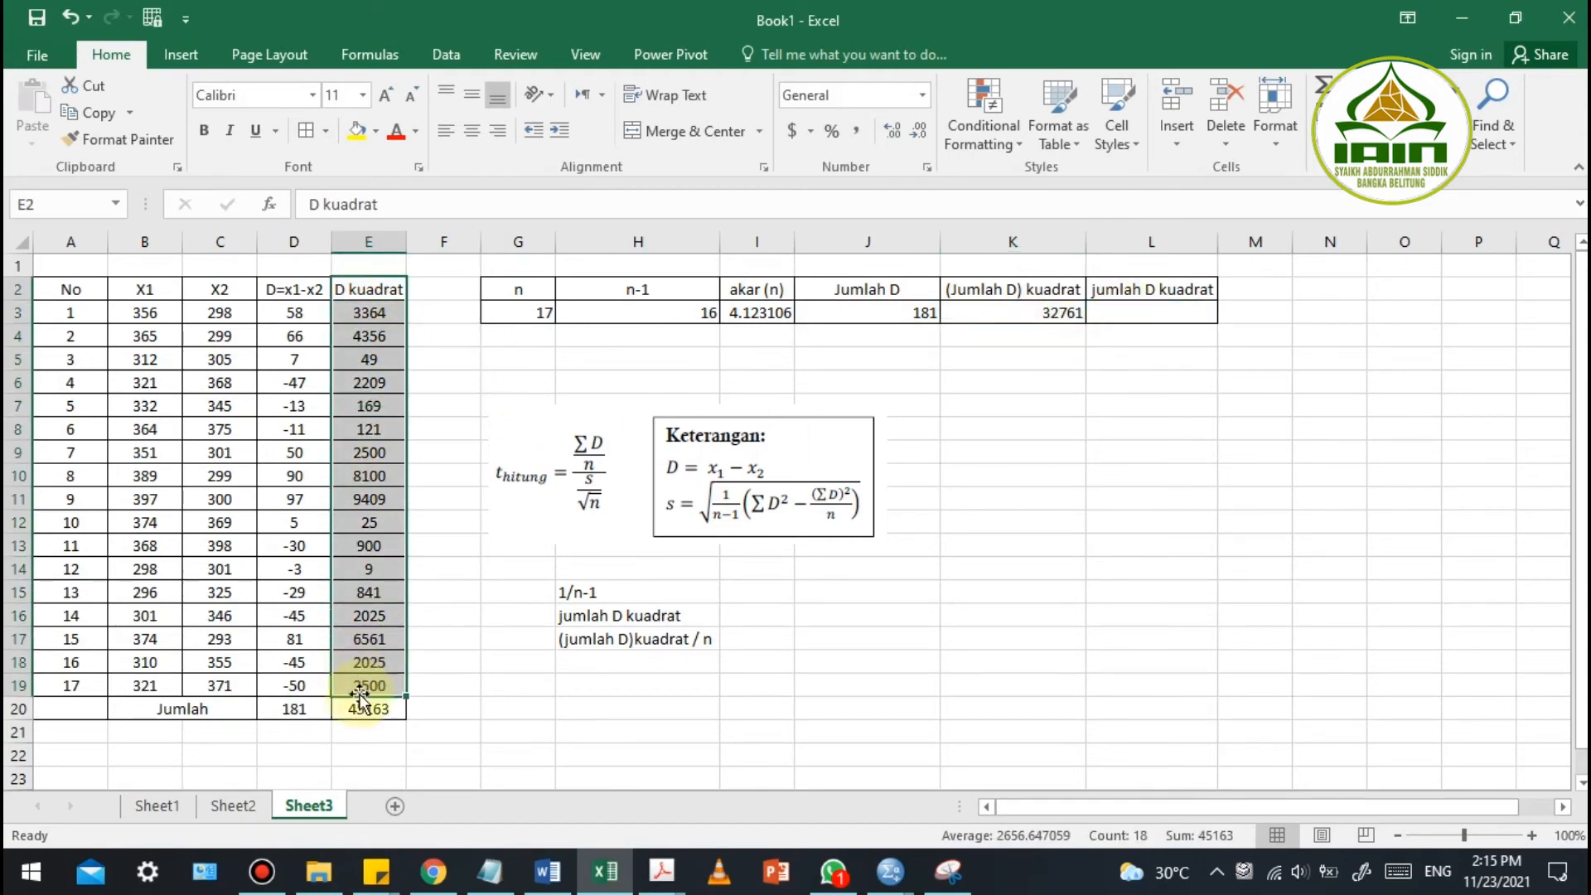
pyautogui.click(355, 711)
pyautogui.doubleClick(355, 711)
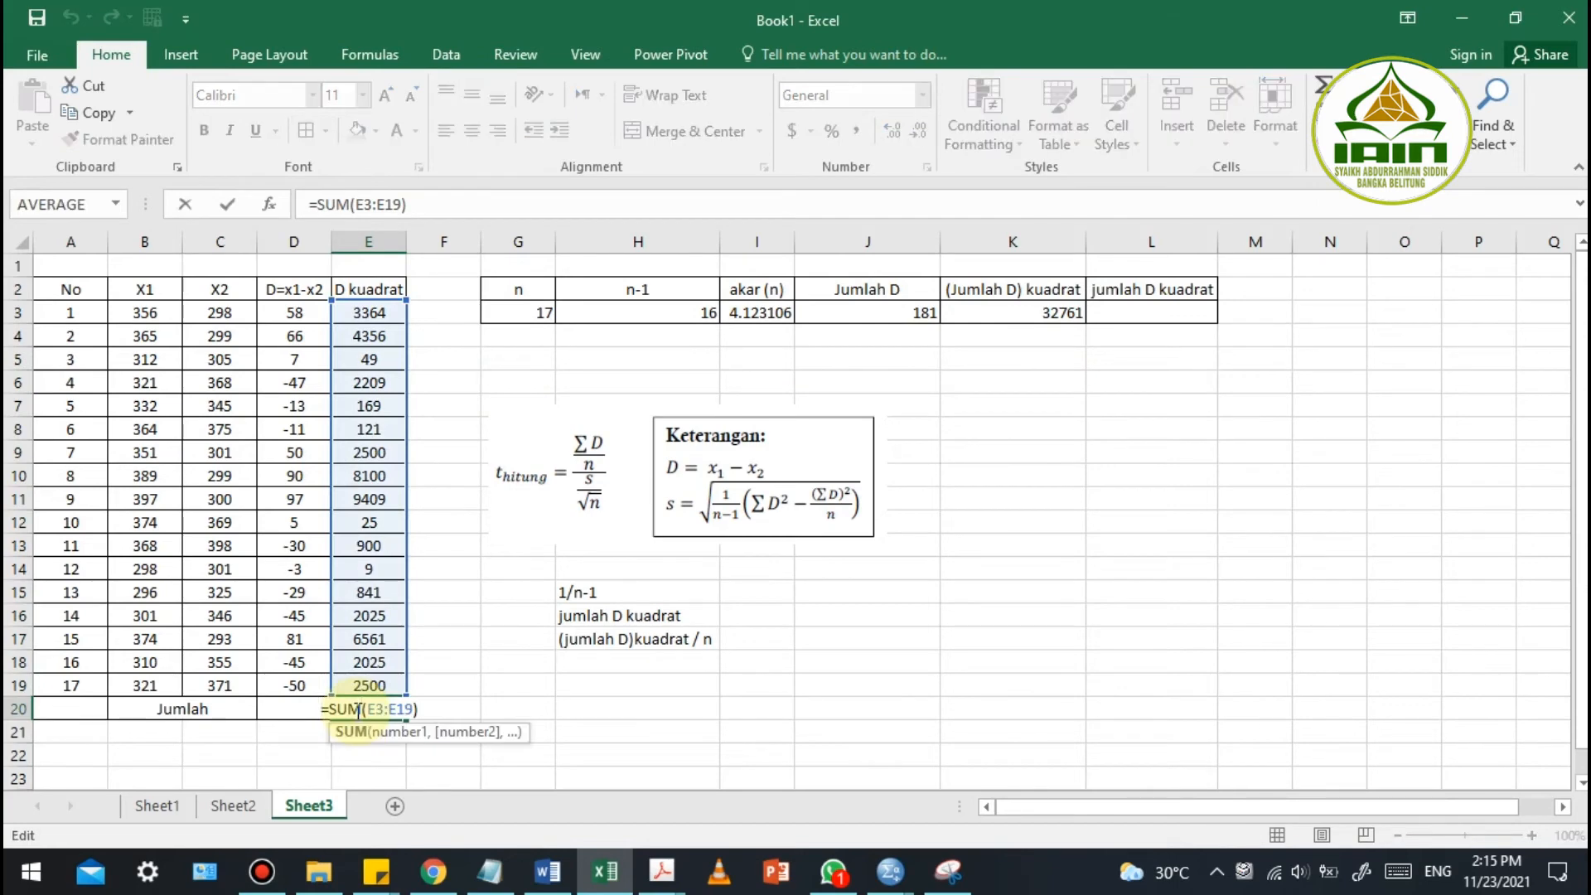
pyautogui.press('Return')
pyautogui.click(1119, 313)
pyautogui.write('=')
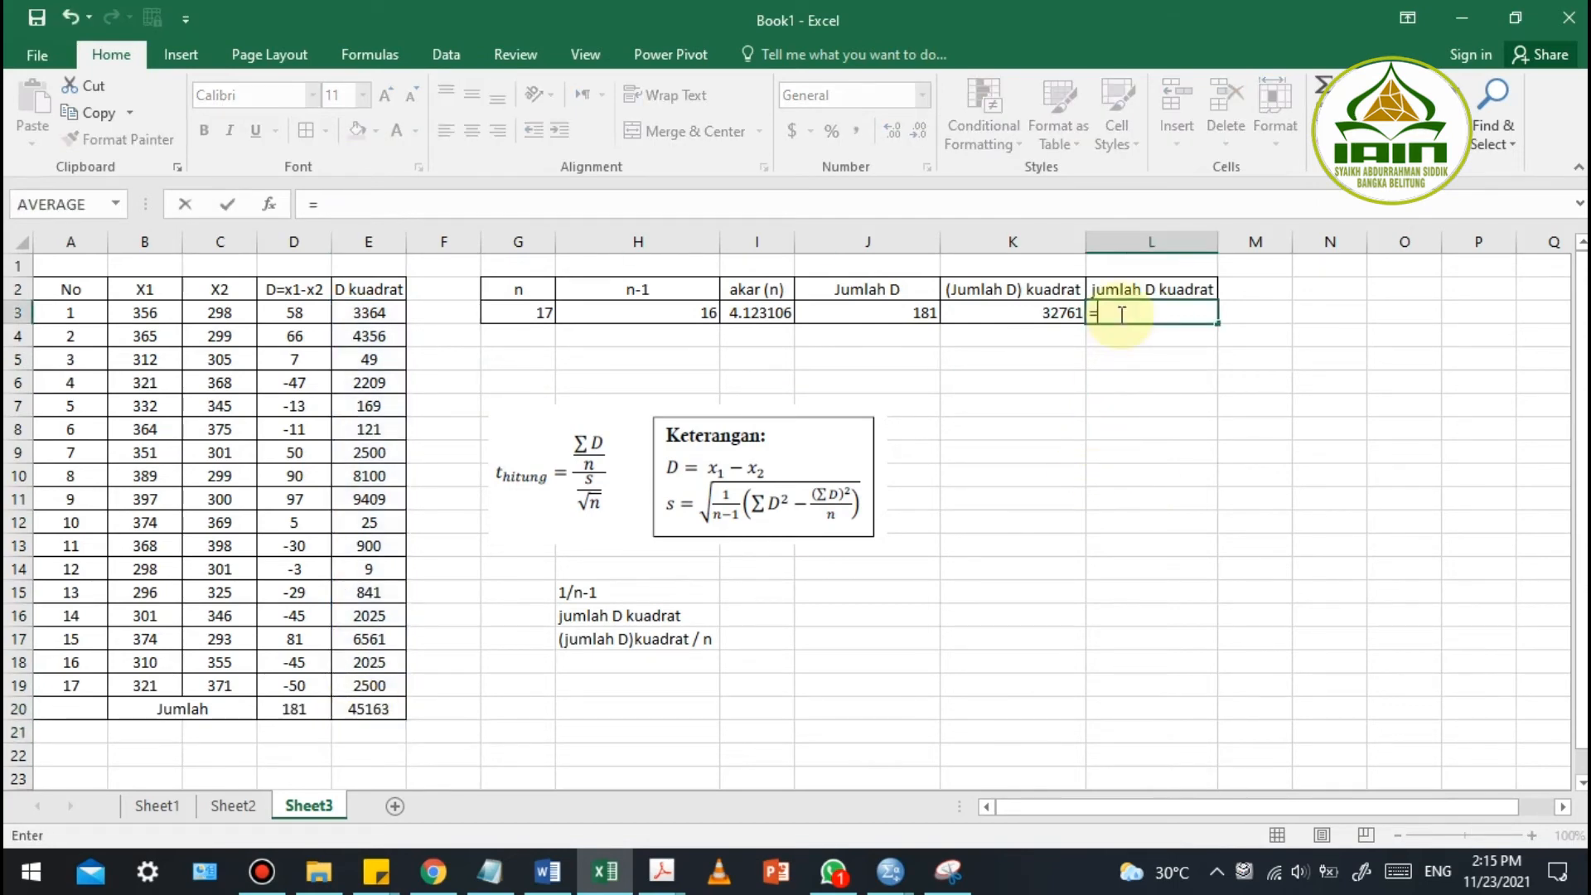
pyautogui.click(352, 708)
pyautogui.press('Return')
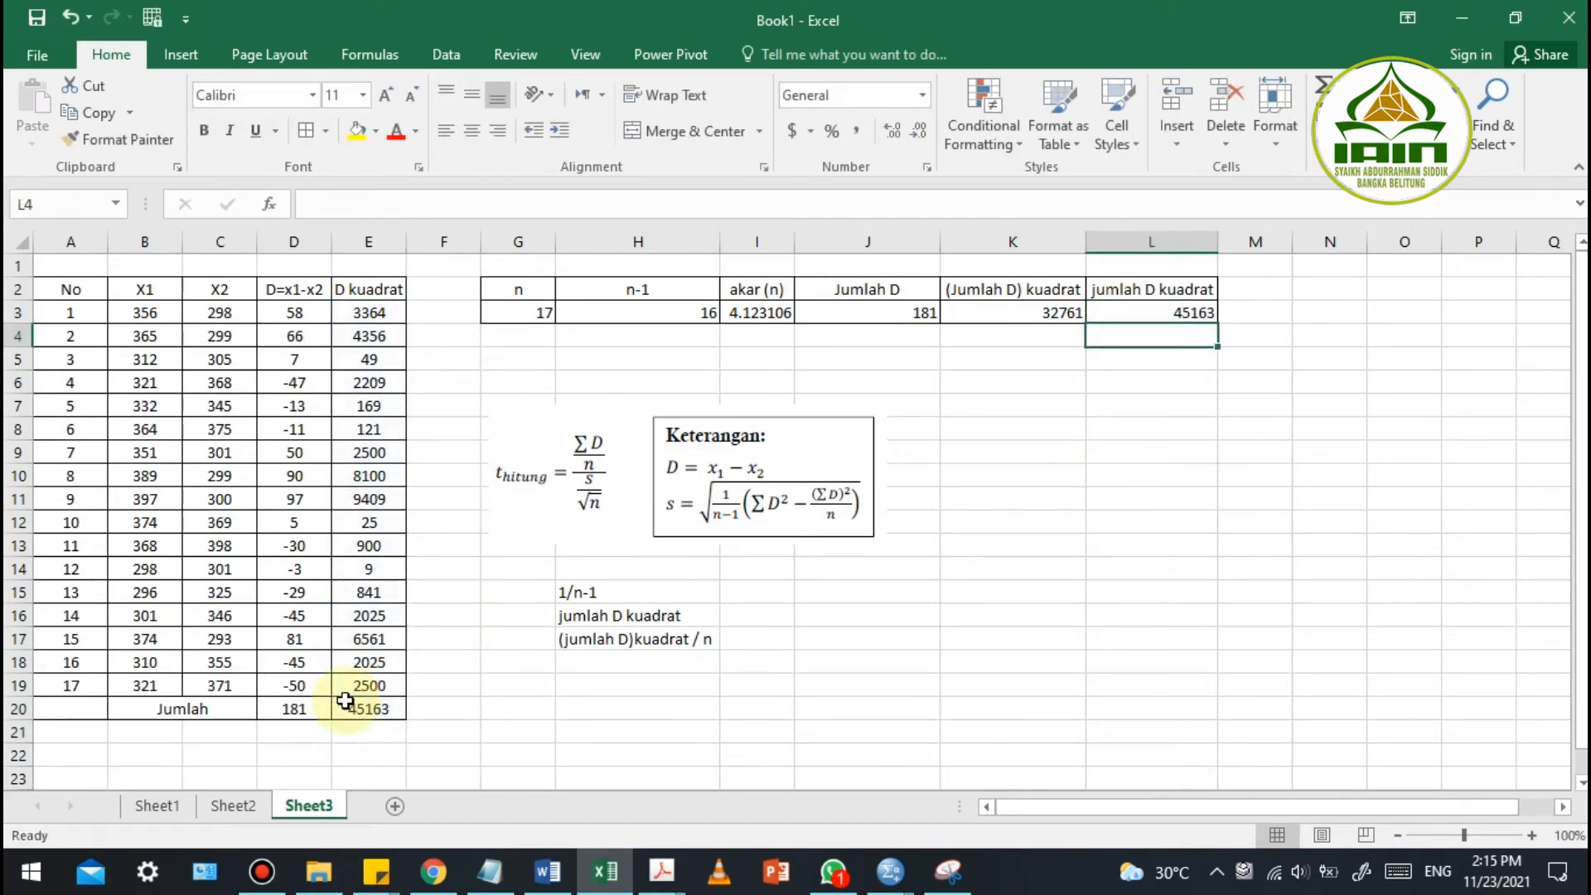
# Label the standard deviation calculation block with s in G15, beside 1/n-1
pyautogui.click(862, 534)
pyautogui.click(834, 587)
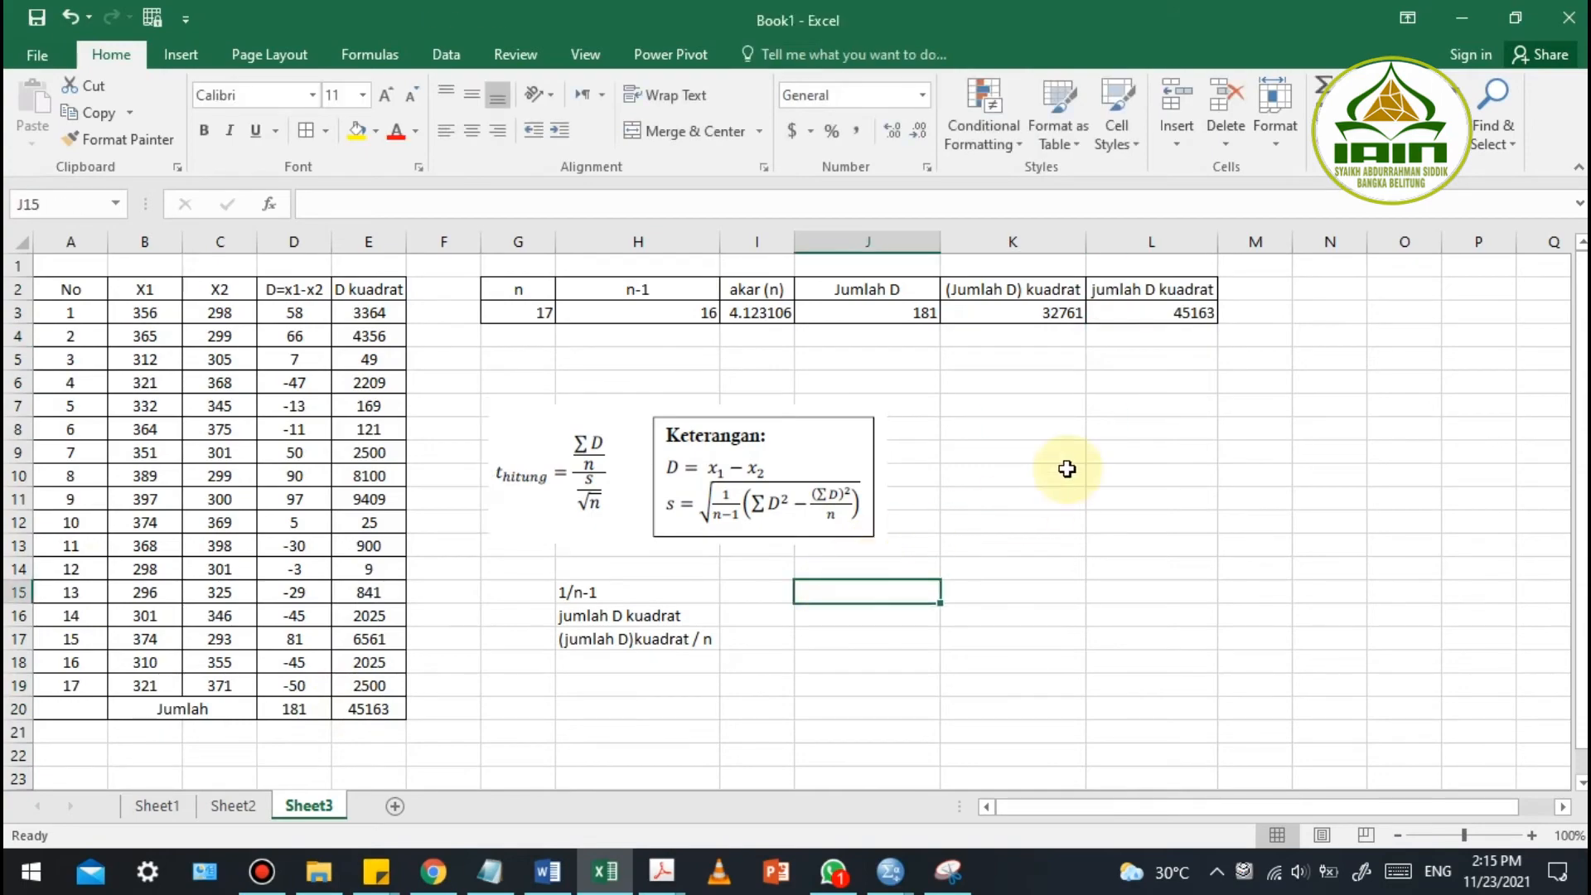
pyautogui.click(1010, 461)
pyautogui.scroll(1, 1009, 460)
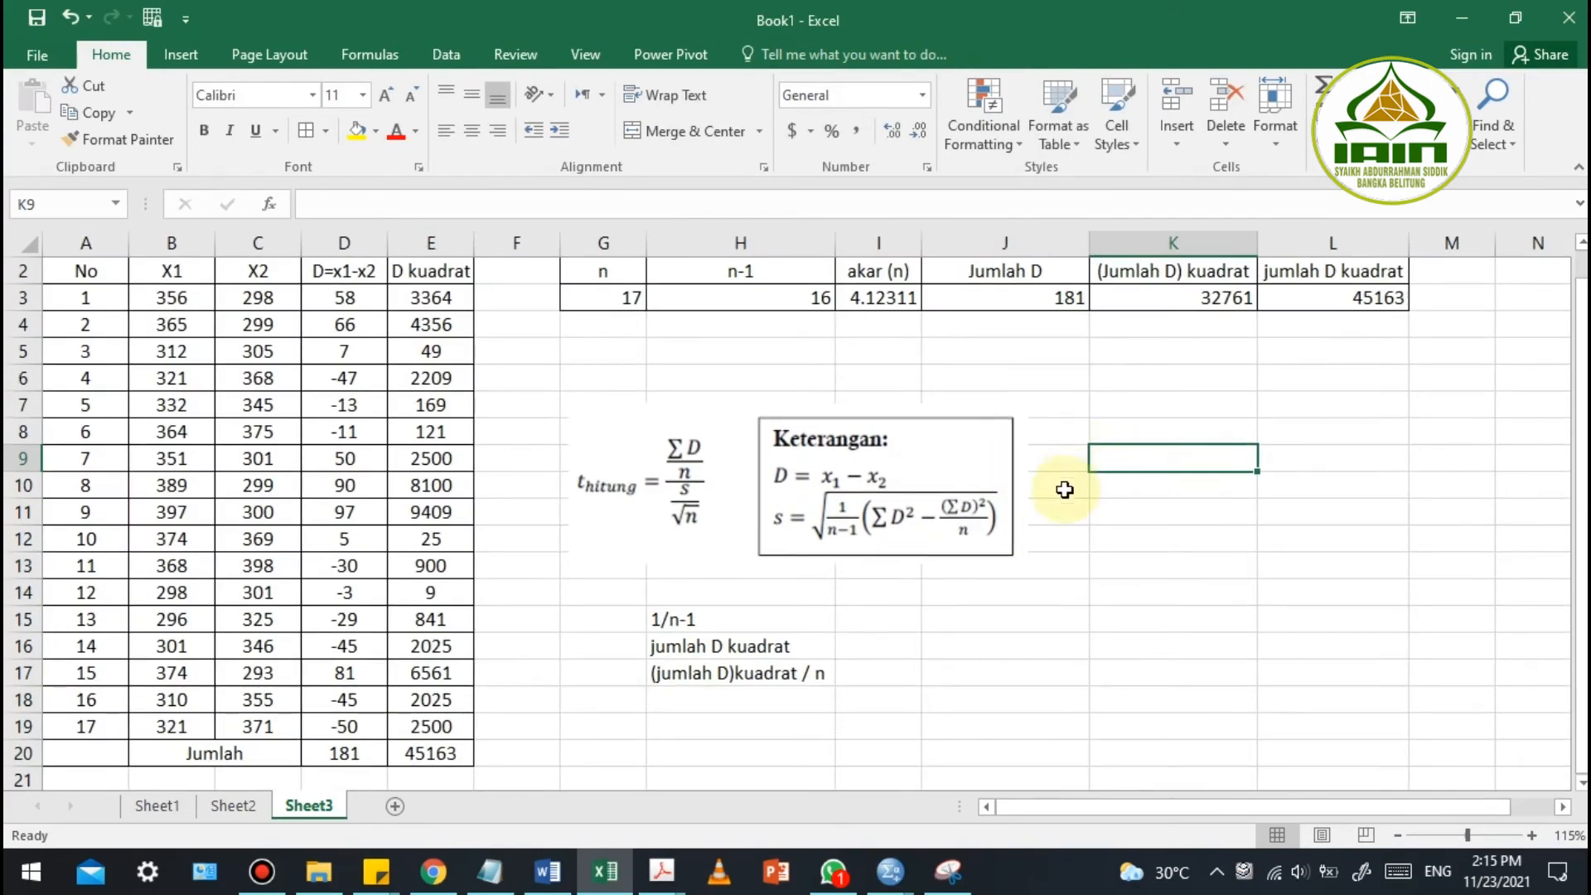
pyautogui.scroll(1, 1065, 490)
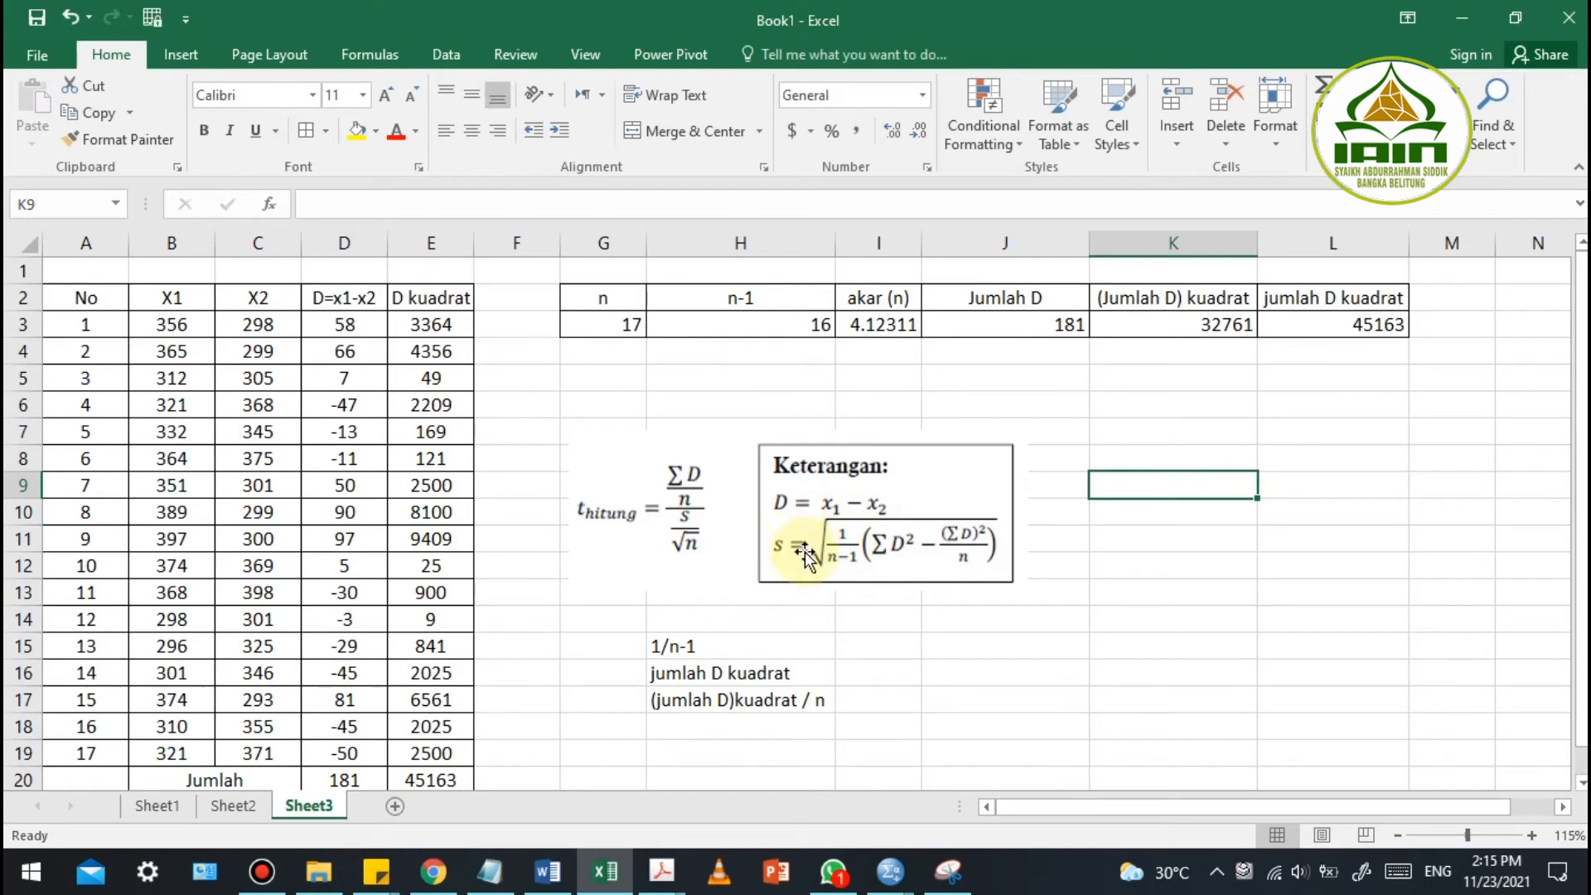
pyautogui.click(614, 655)
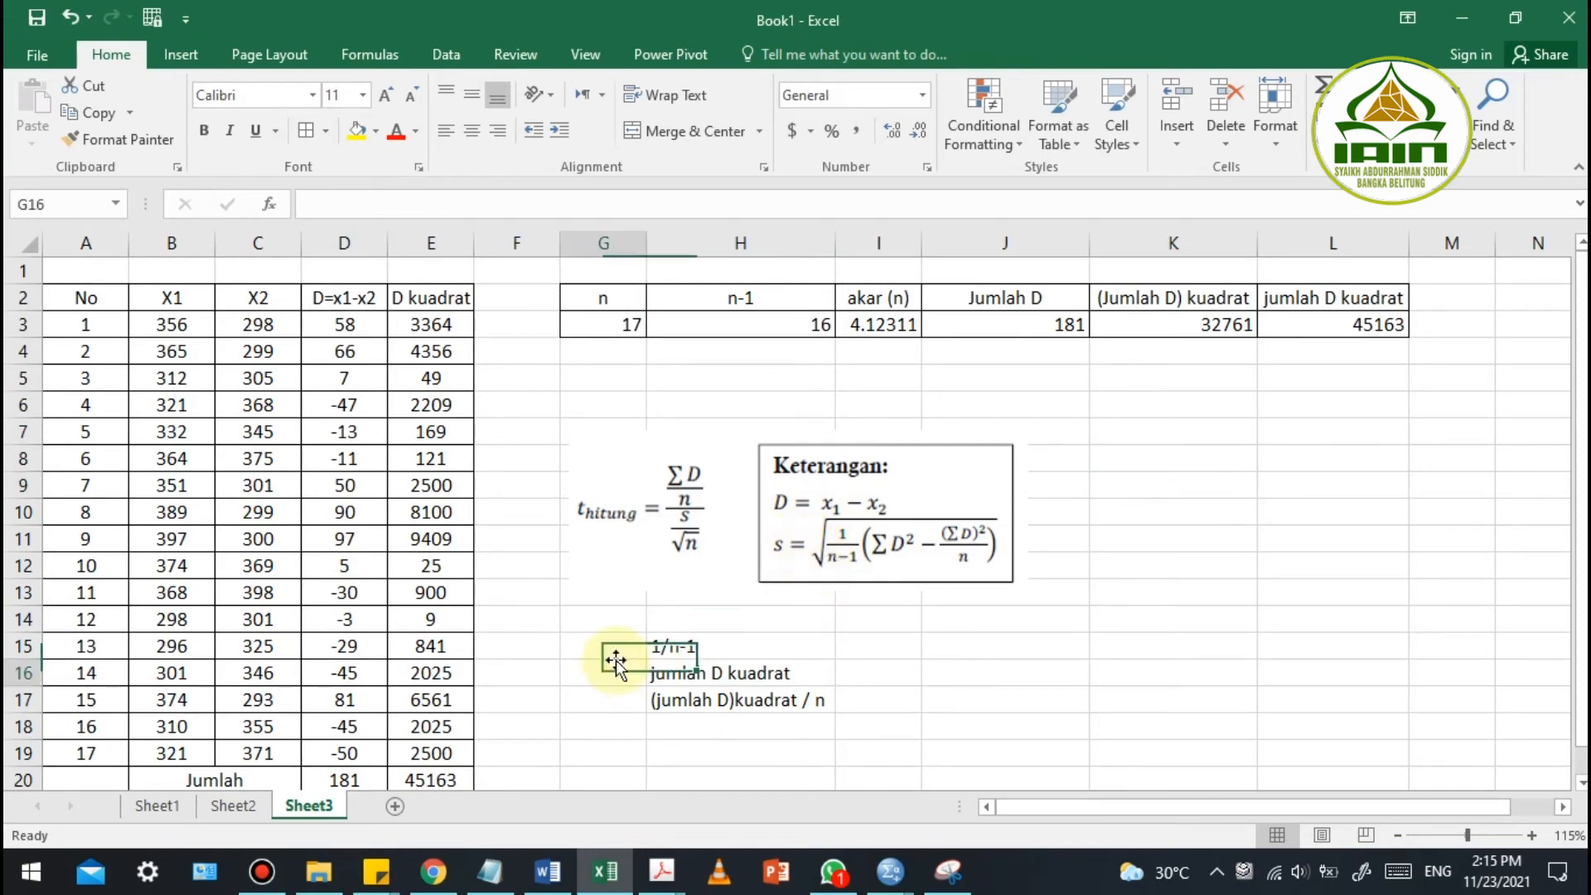
pyautogui.write('s')
# Calculate the 1/n-1 term by entering =1/H3 in cell I15
pyautogui.click(877, 653)
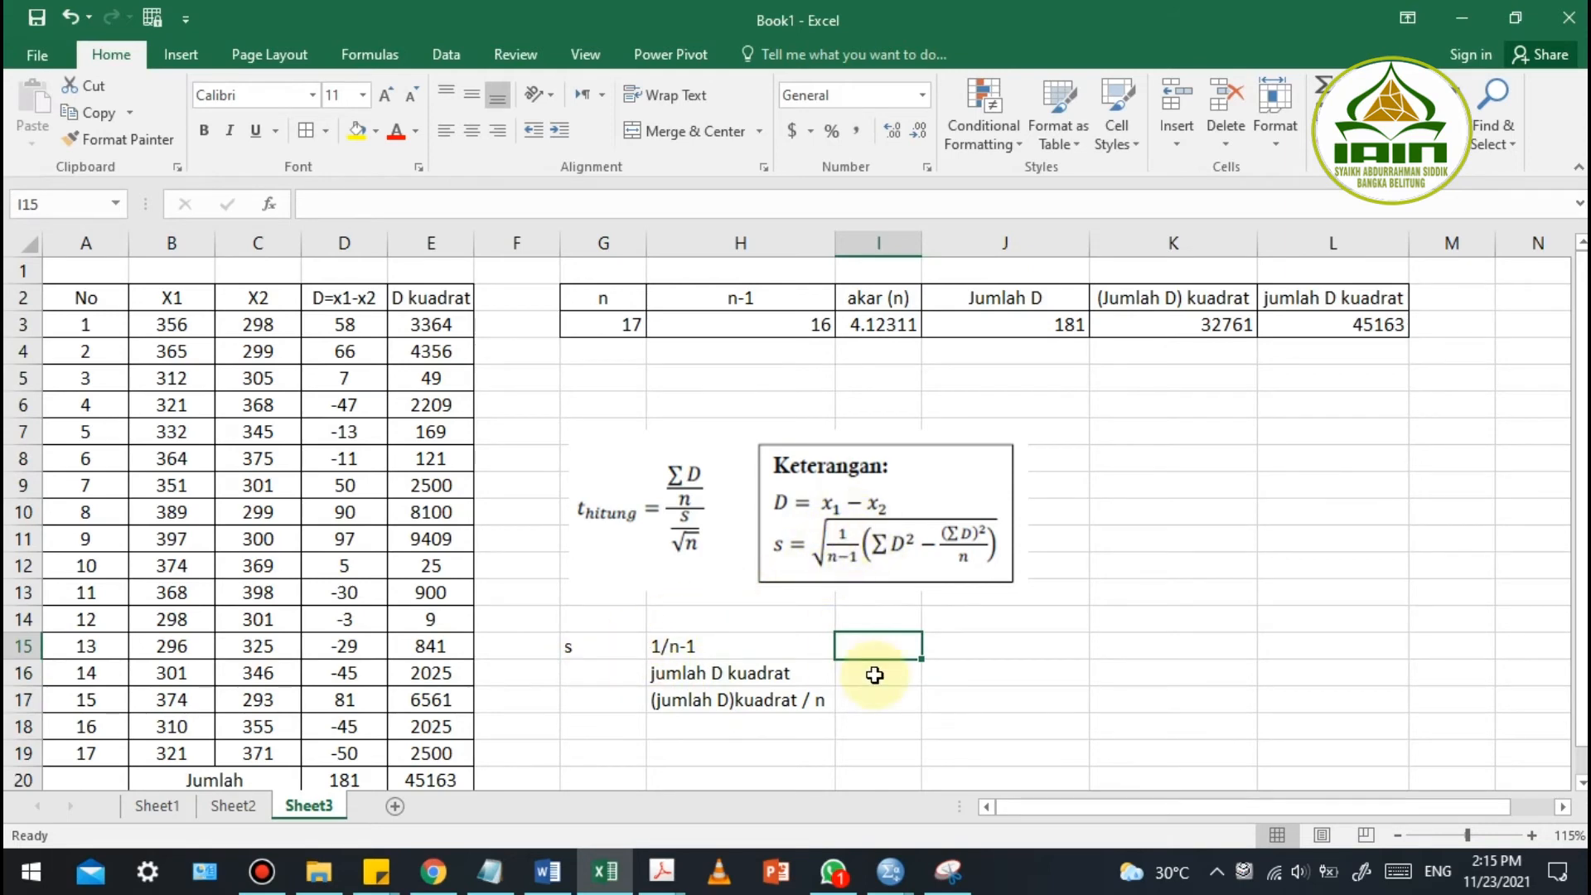
pyautogui.press('alt')
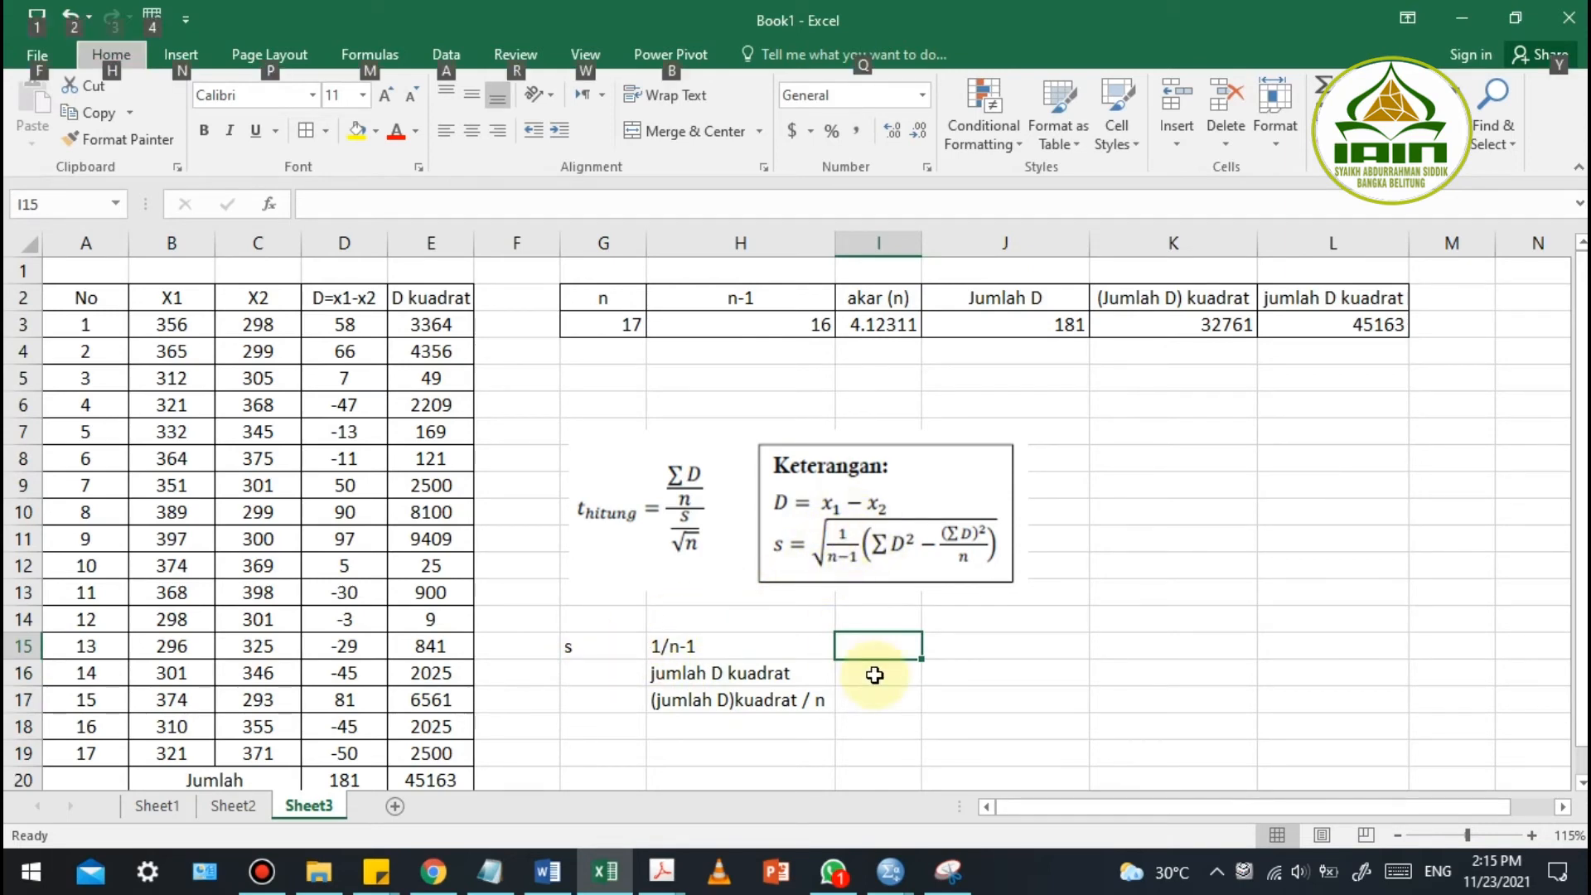
pyautogui.click(930, 655)
pyautogui.click(870, 651)
pyautogui.write('=')
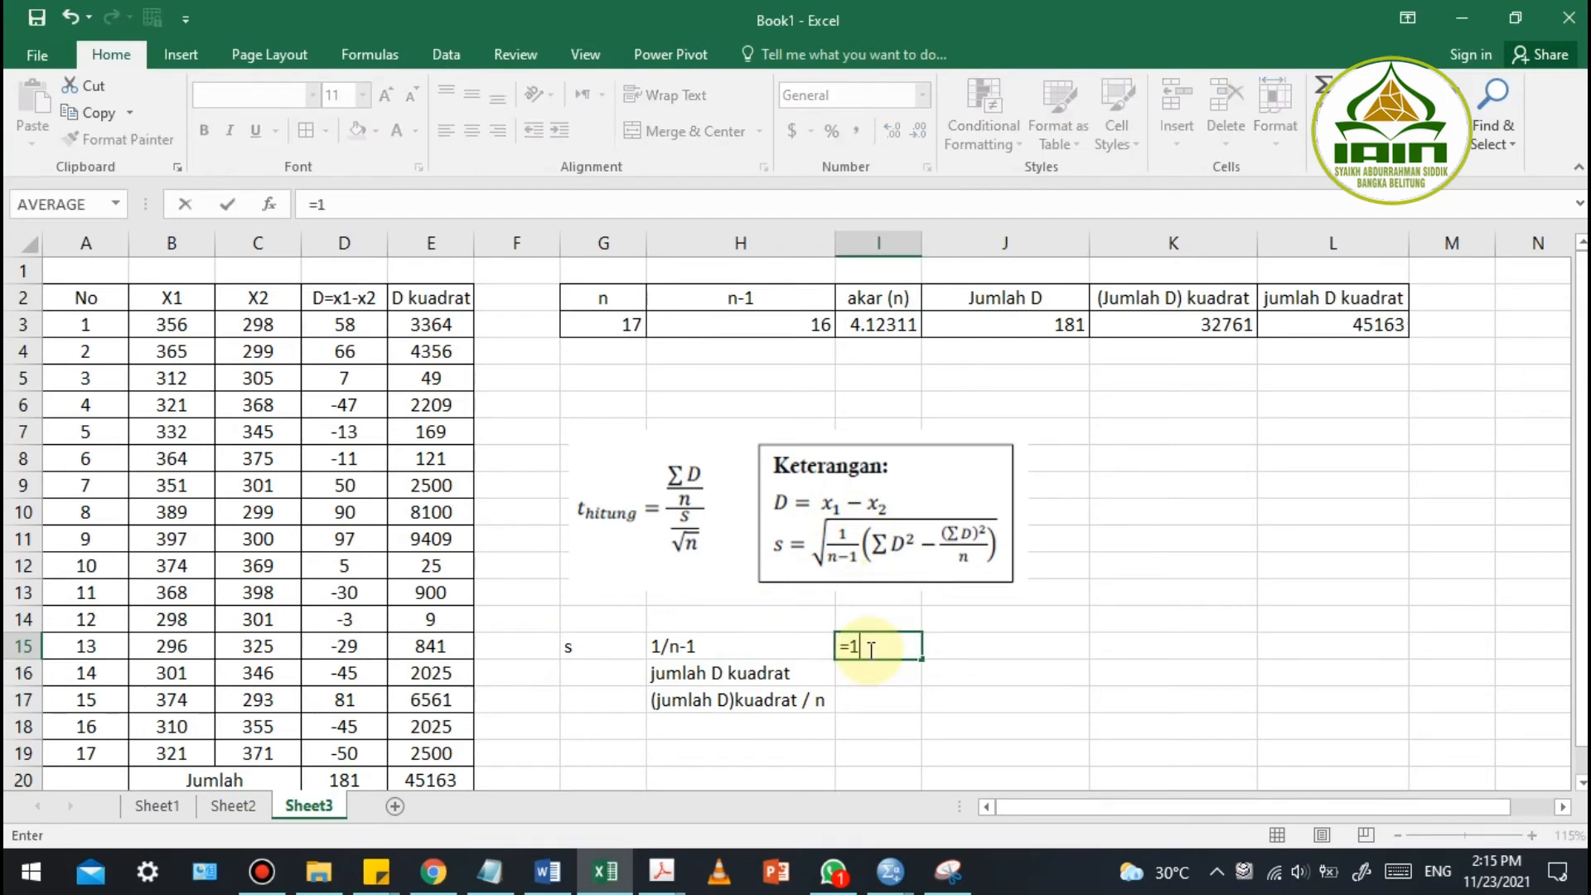
pyautogui.write('1/')
pyautogui.click(705, 324)
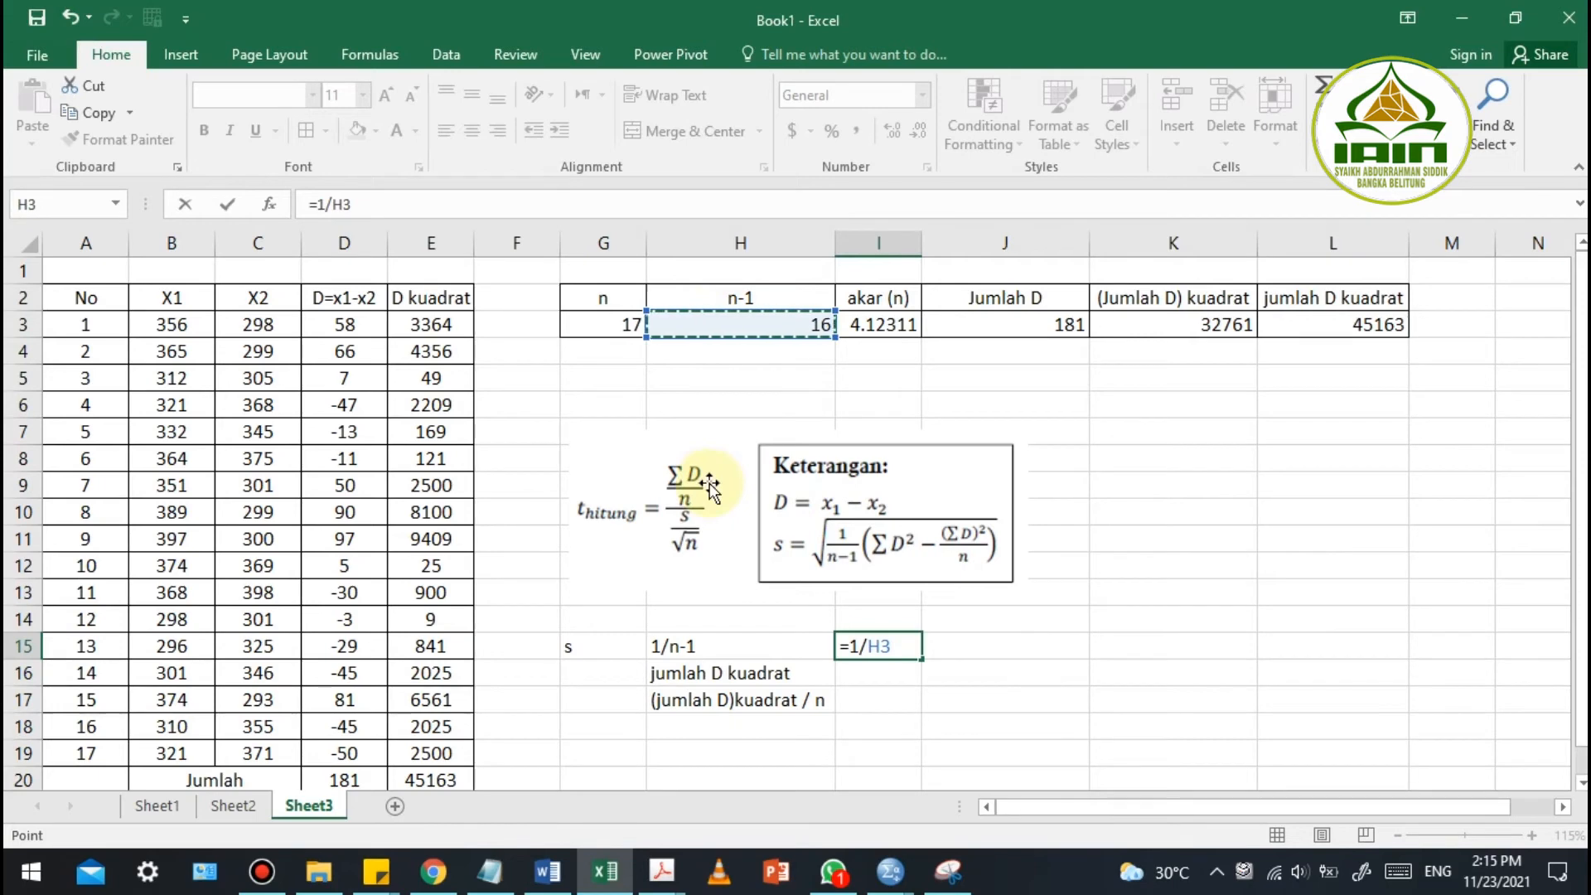
pyautogui.press('Return')
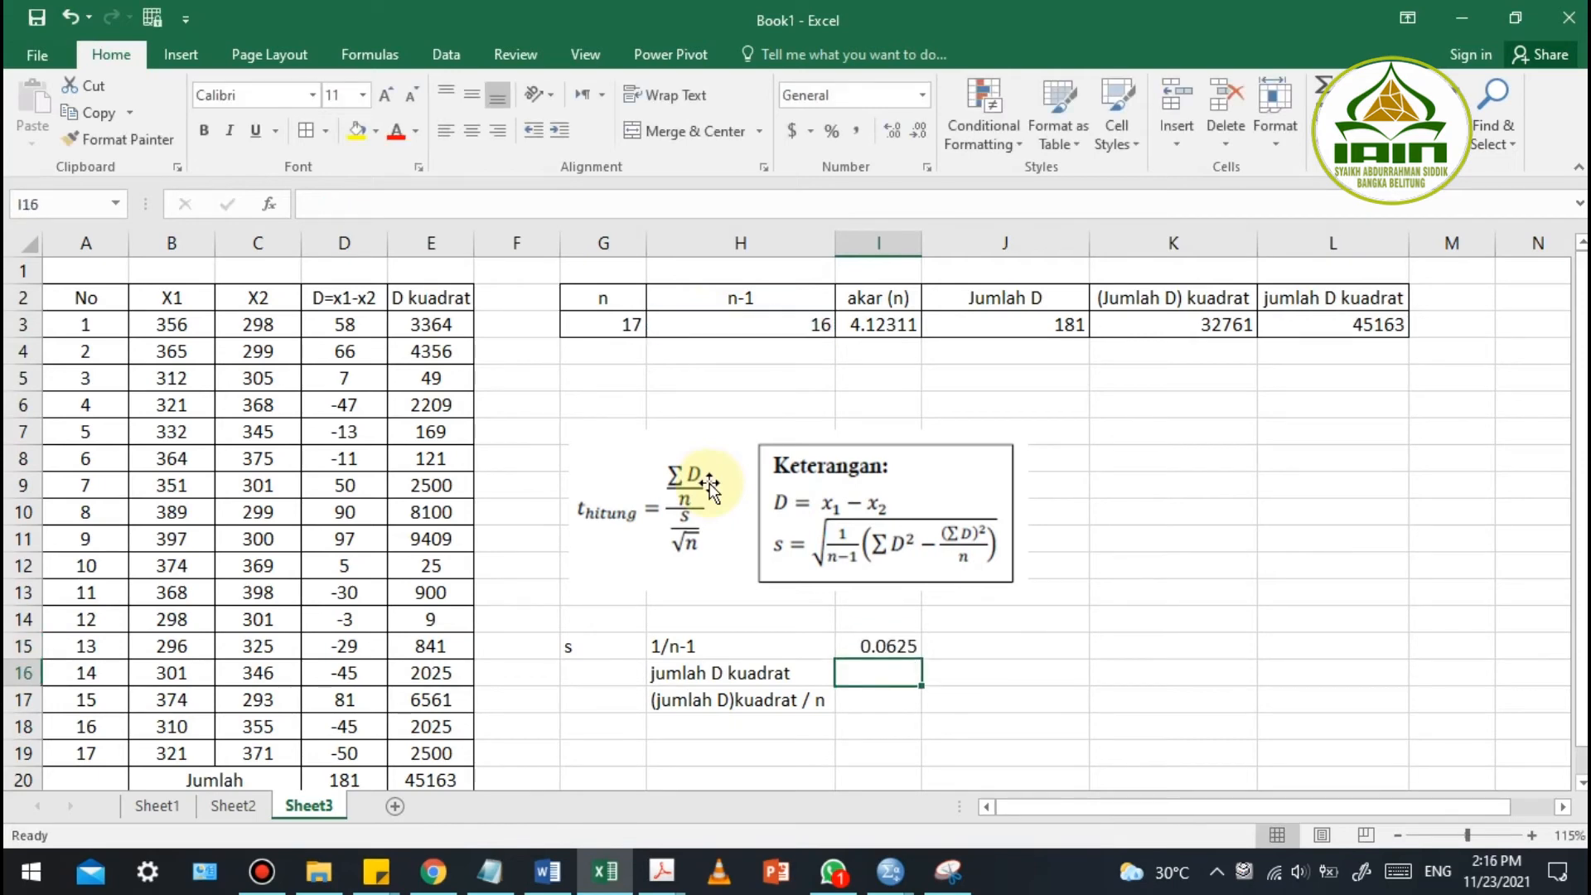
# Bring the jumlah D kuadrat value into I16 with =L3 and compare rows 15 and 16 with the s formula
pyautogui.write('=')
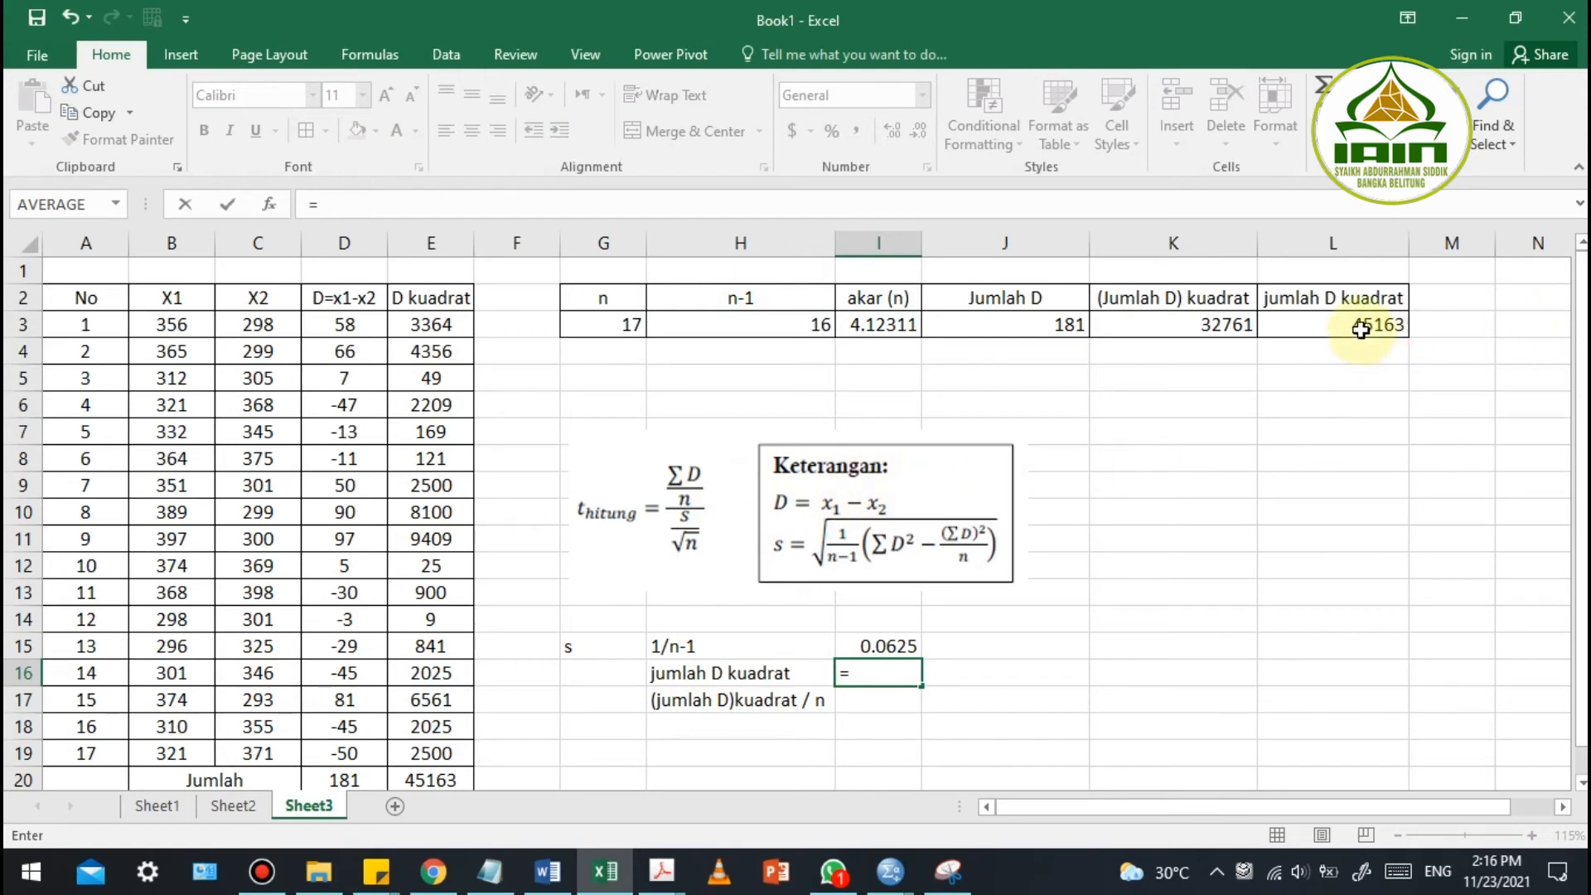
pyautogui.click(1326, 327)
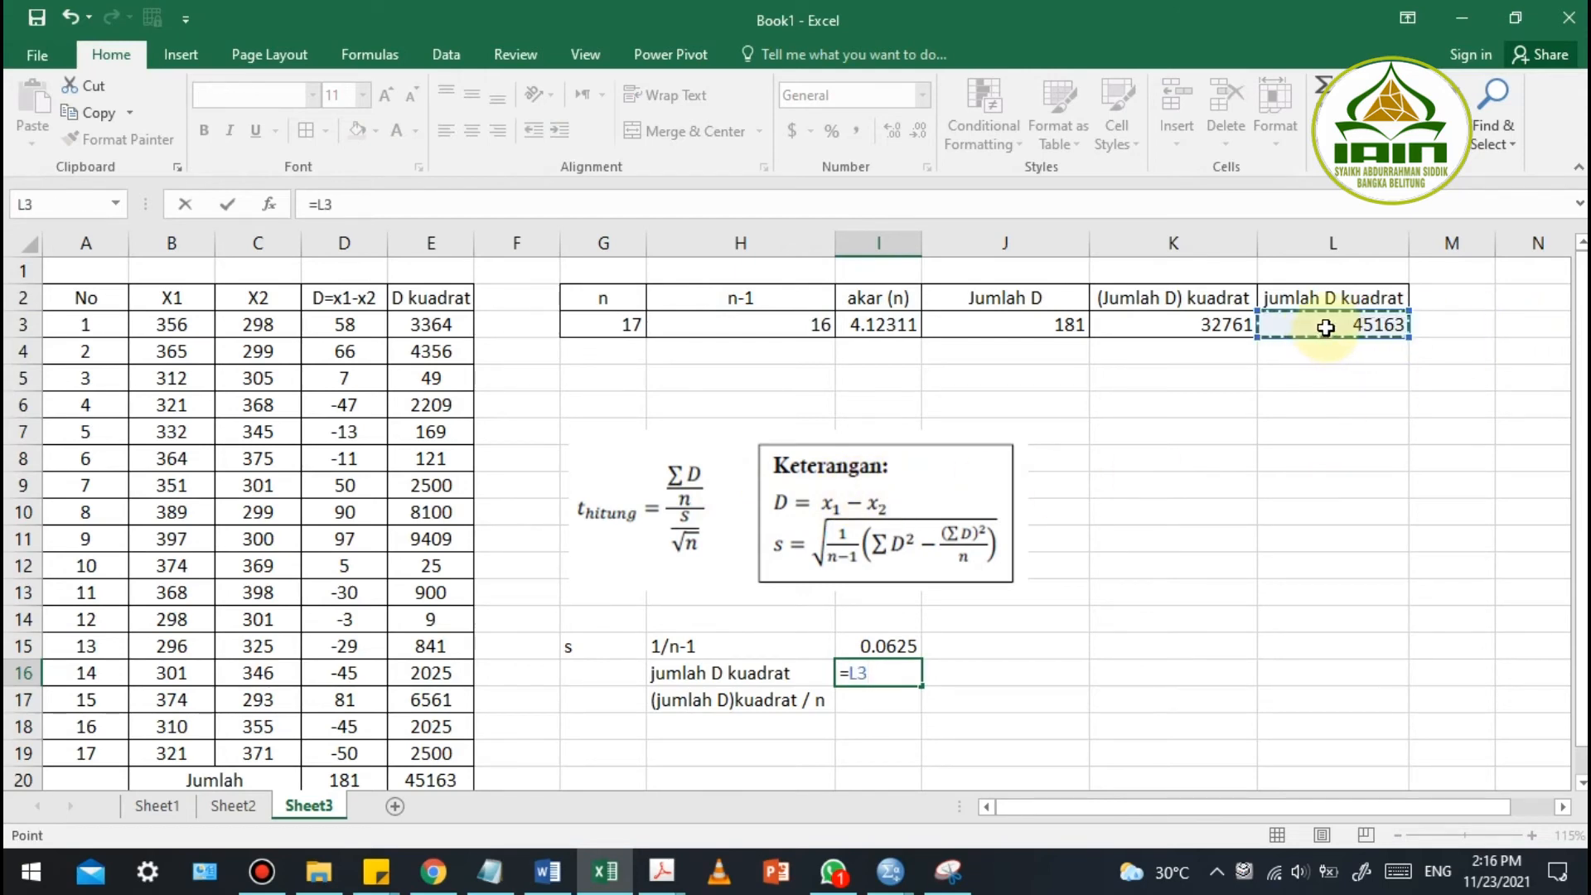
pyautogui.press('Return')
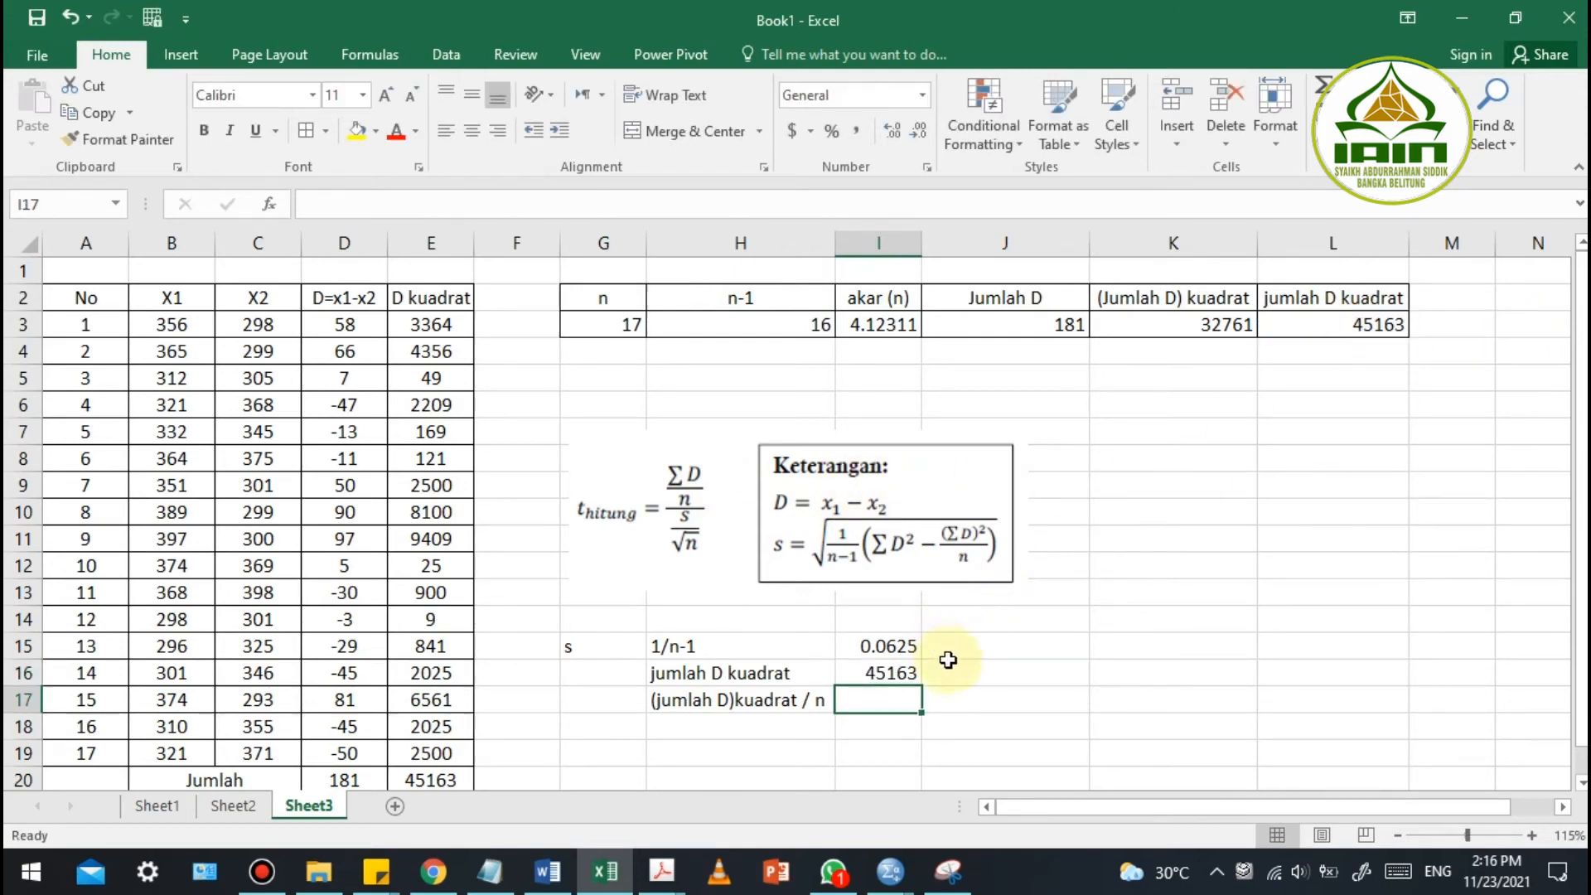
pyautogui.moveTo(717, 651); pyautogui.dragTo(870, 646)
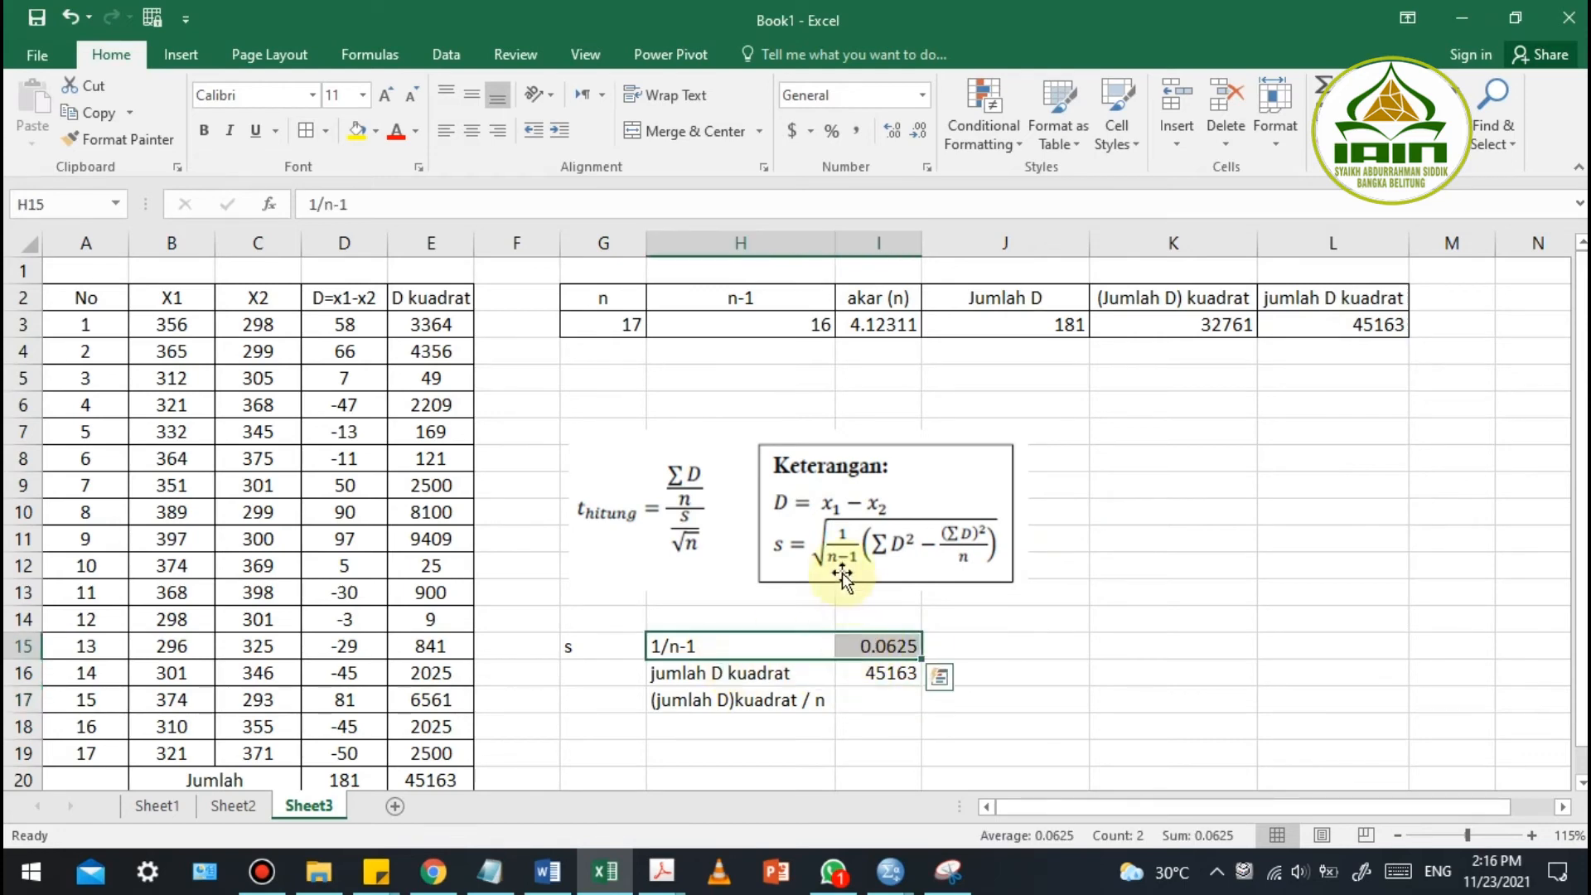
pyautogui.moveTo(712, 673); pyautogui.dragTo(850, 685)
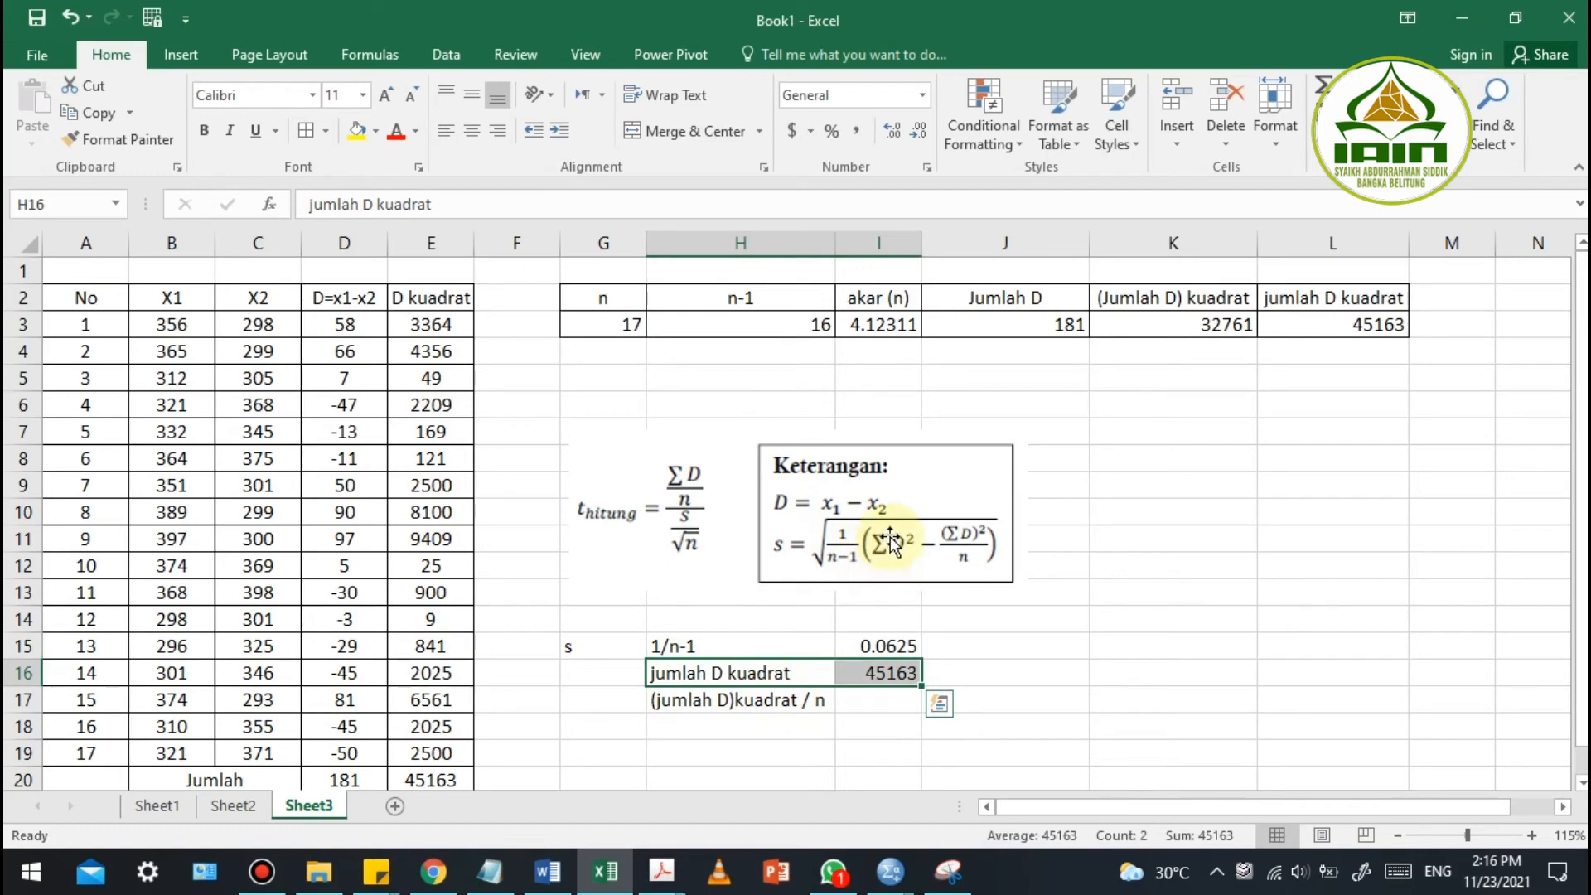
# Calculate the (jumlah D)kuadrat / n term by entering =K3/G3 in cell I17
pyautogui.click(850, 696)
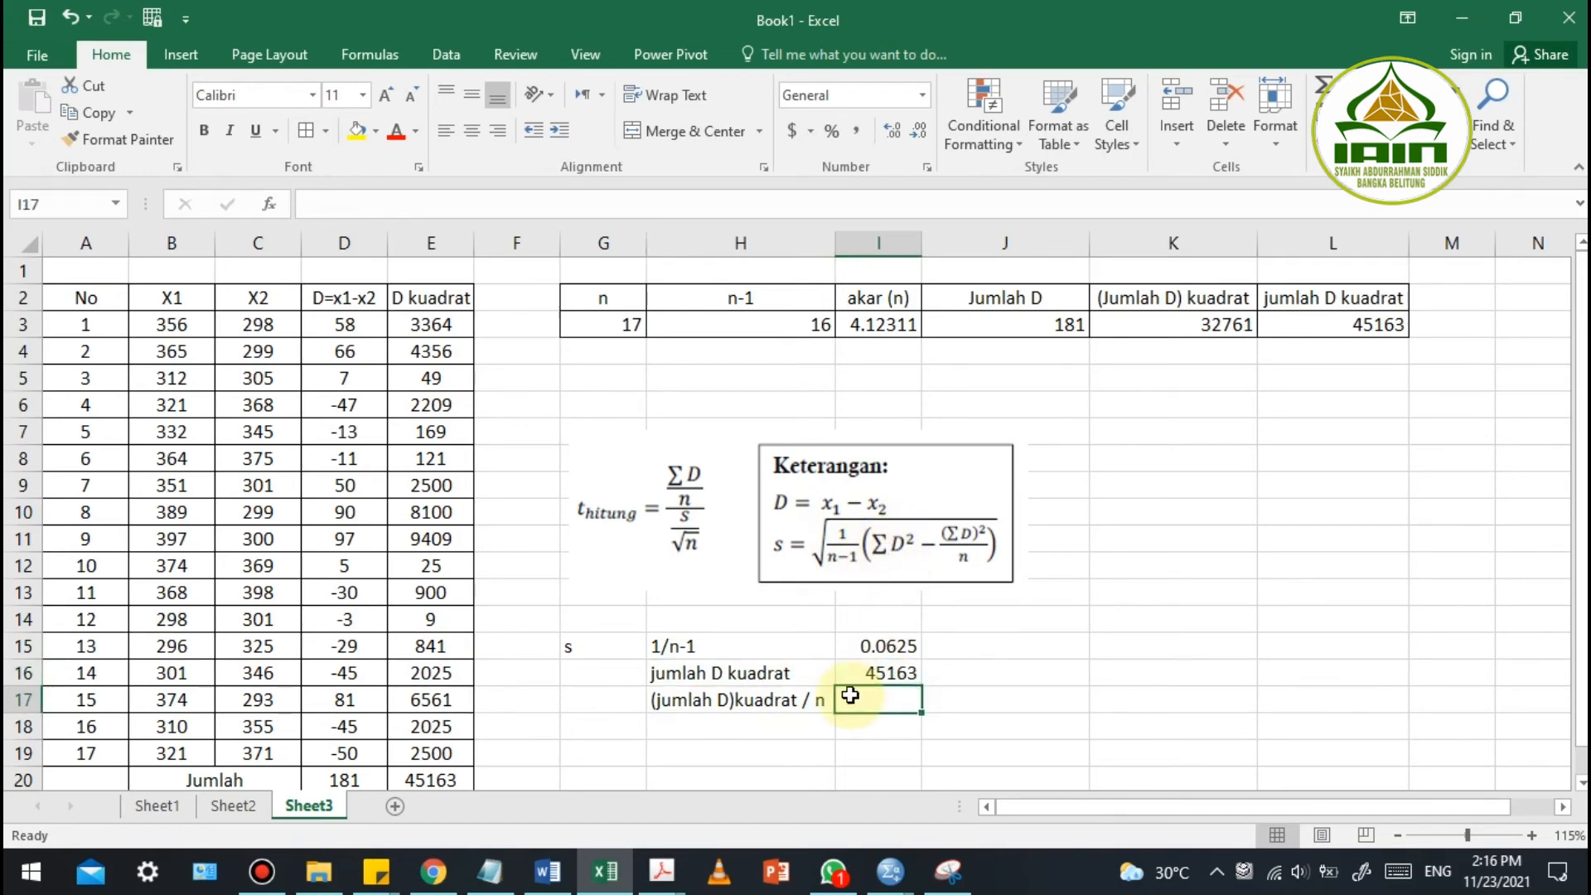
pyautogui.write('=')
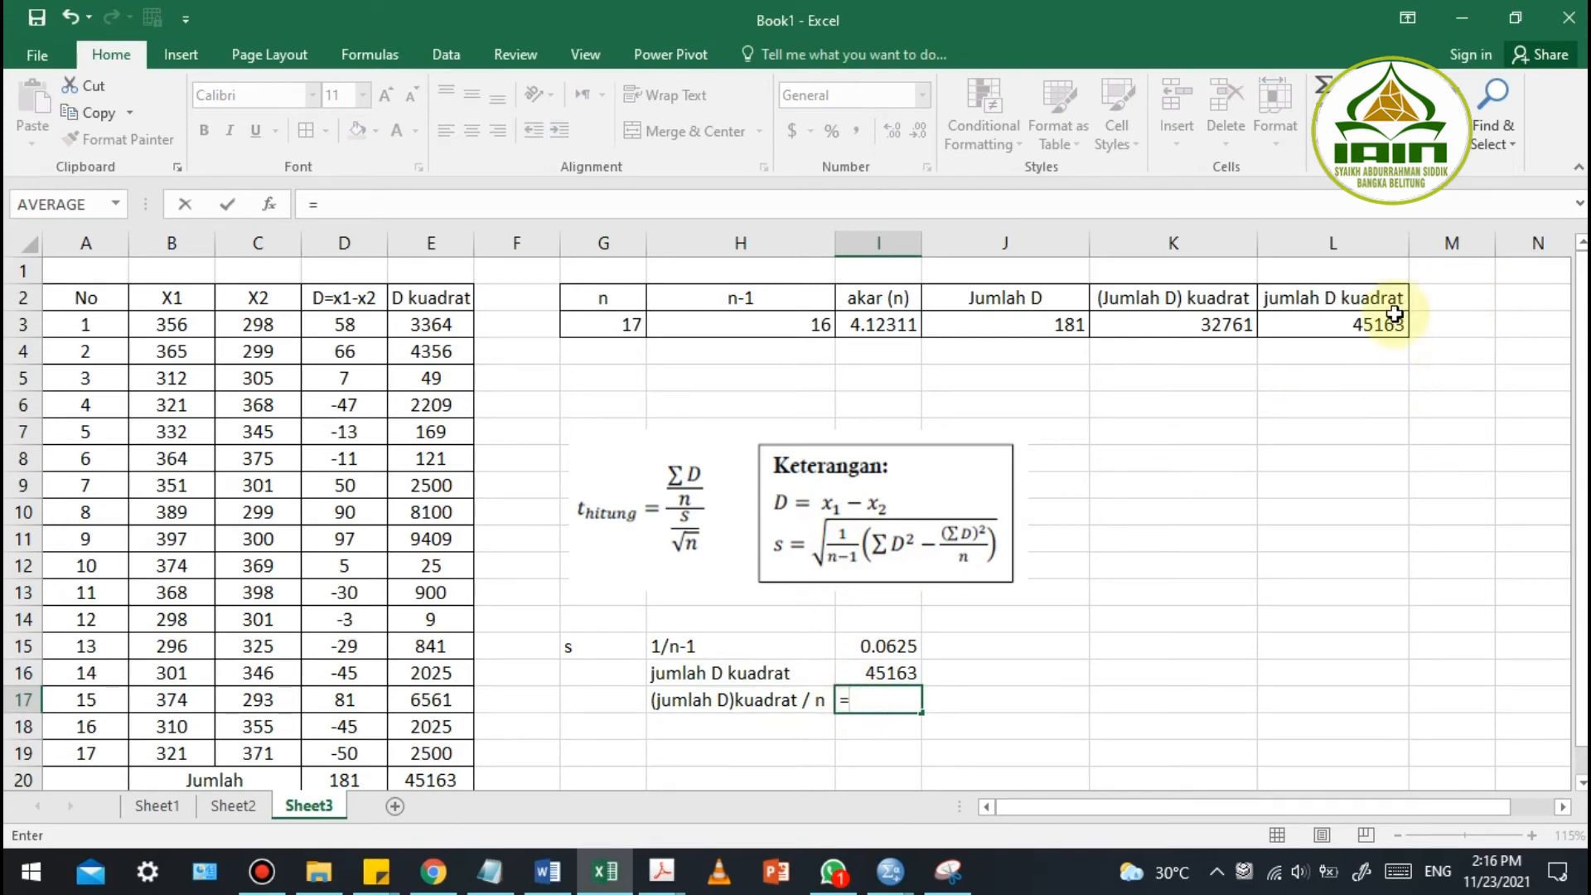
pyautogui.click(1240, 315)
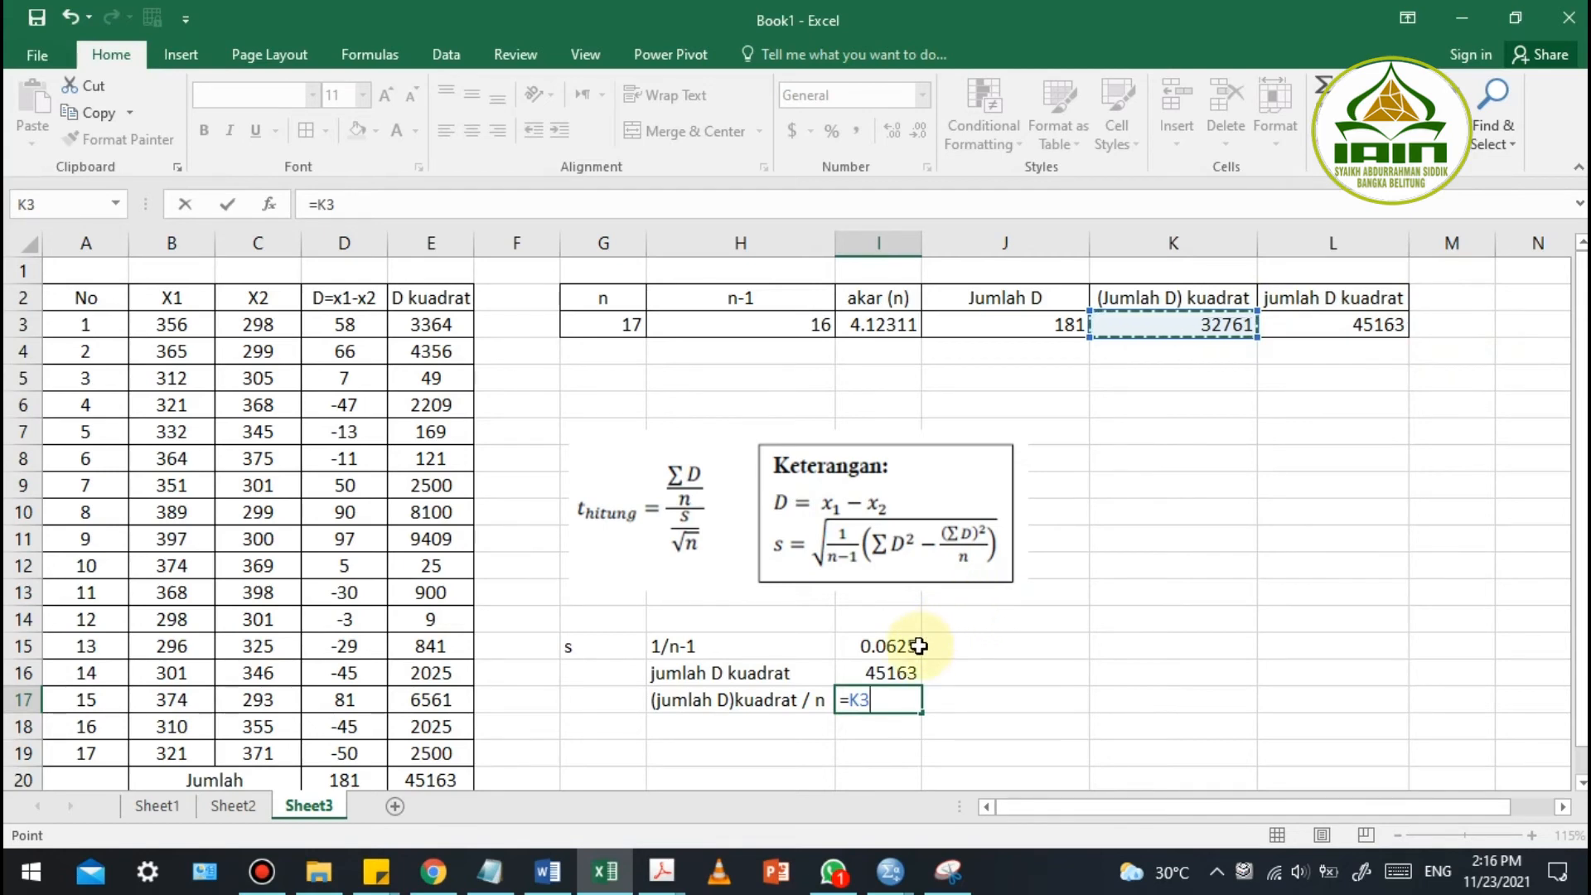
pyautogui.write('/')
pyautogui.click(614, 330)
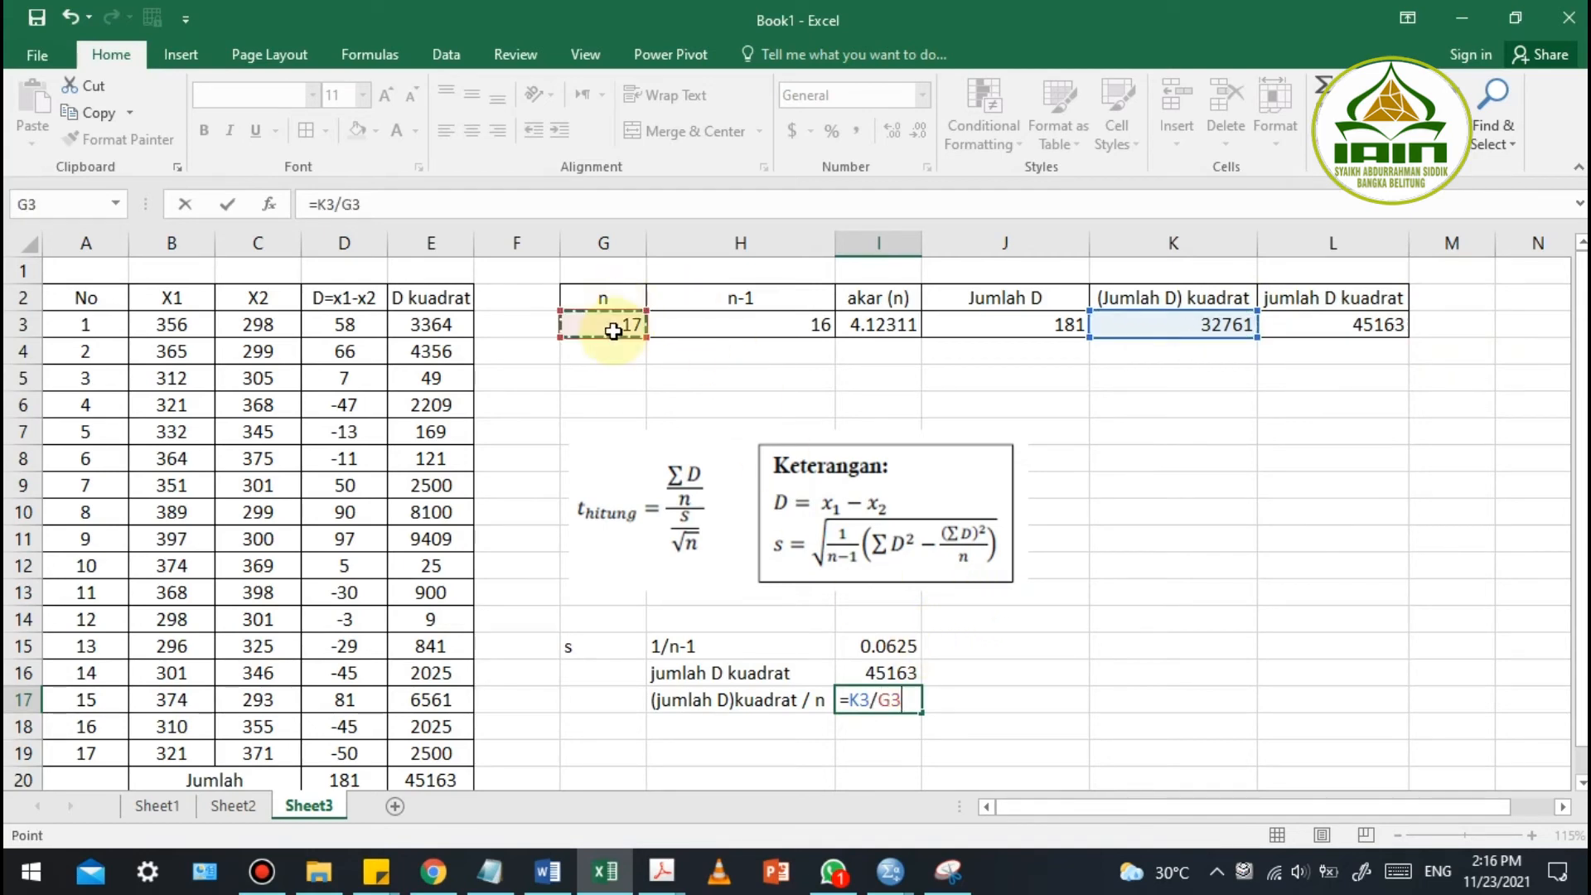
pyautogui.press('Return')
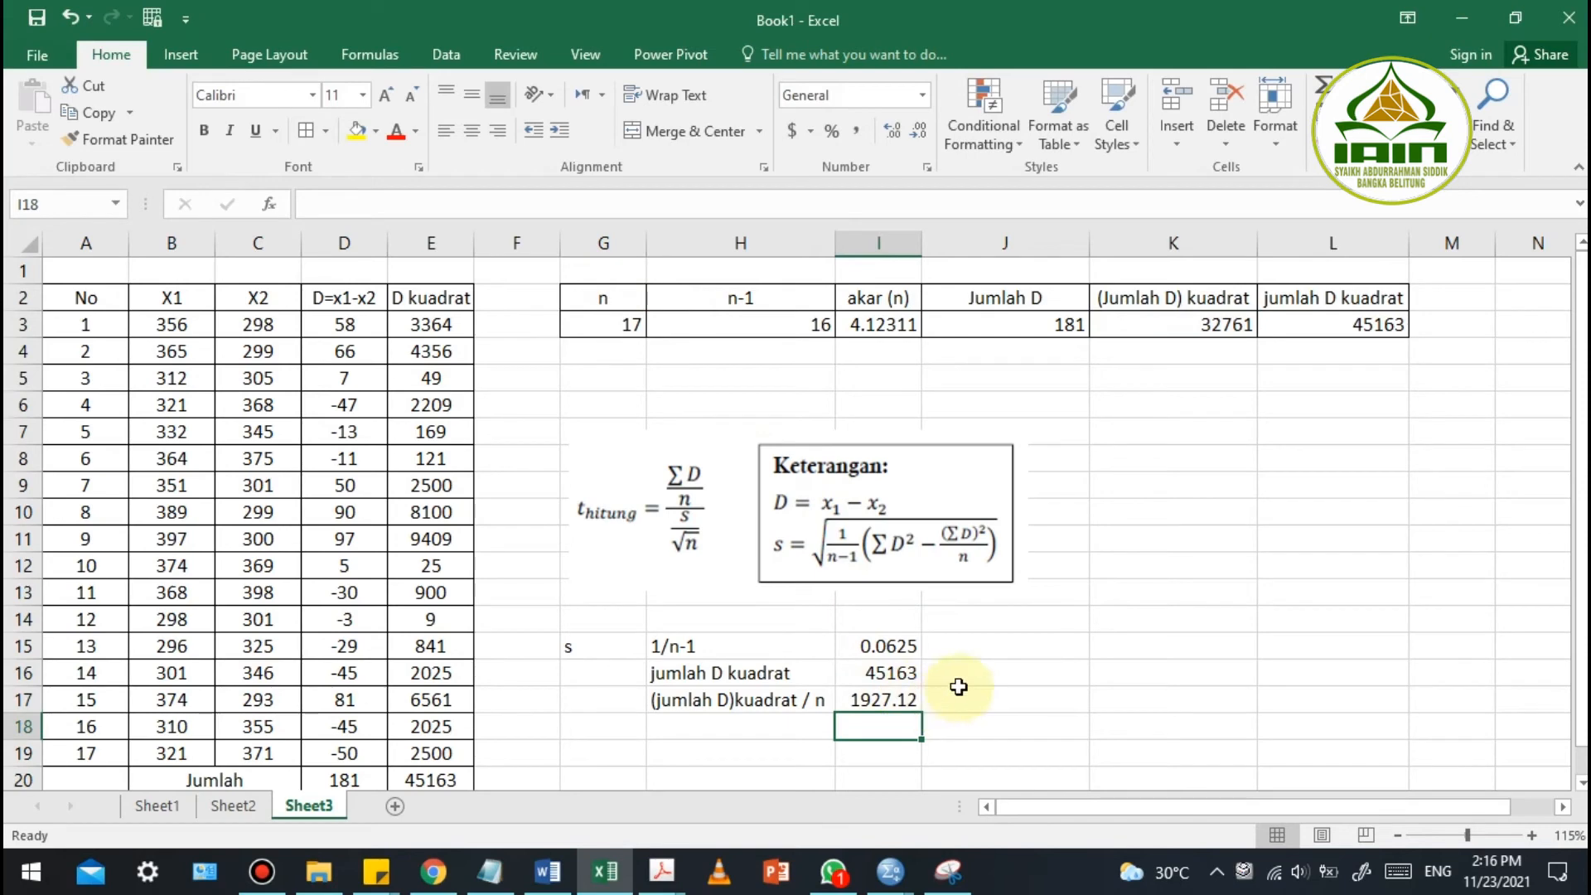
# Calculate s in cell K10 with =SQRT(I15*(I16-I17)), checking the I15 reference against the s formula
pyautogui.moveTo(874, 640); pyautogui.dragTo(871, 698)
pyautogui.click(1143, 645)
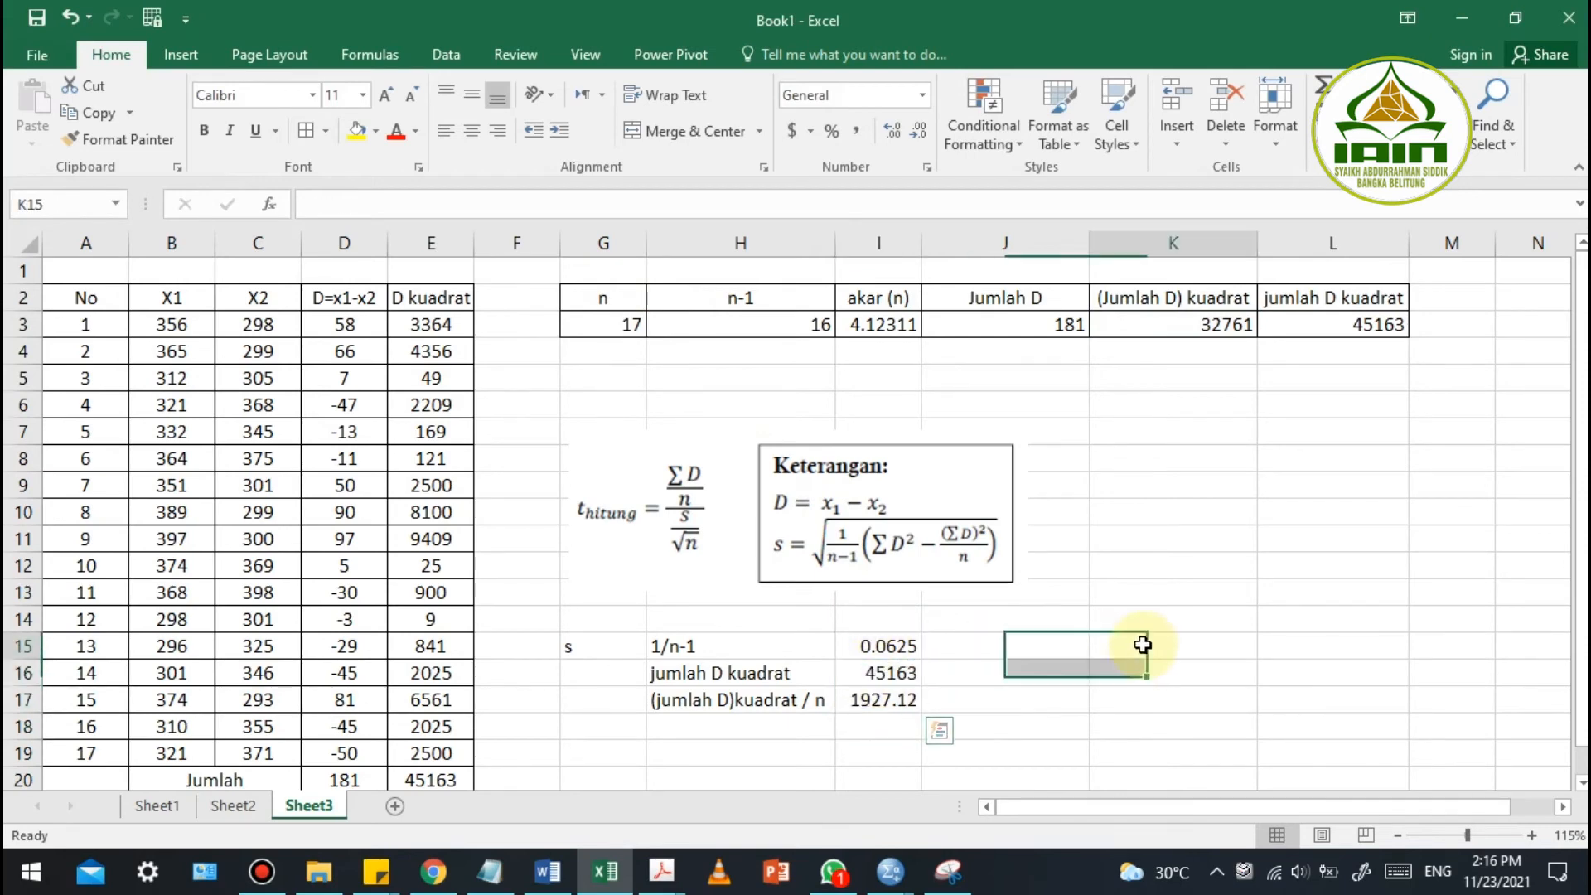
pyautogui.click(1120, 518)
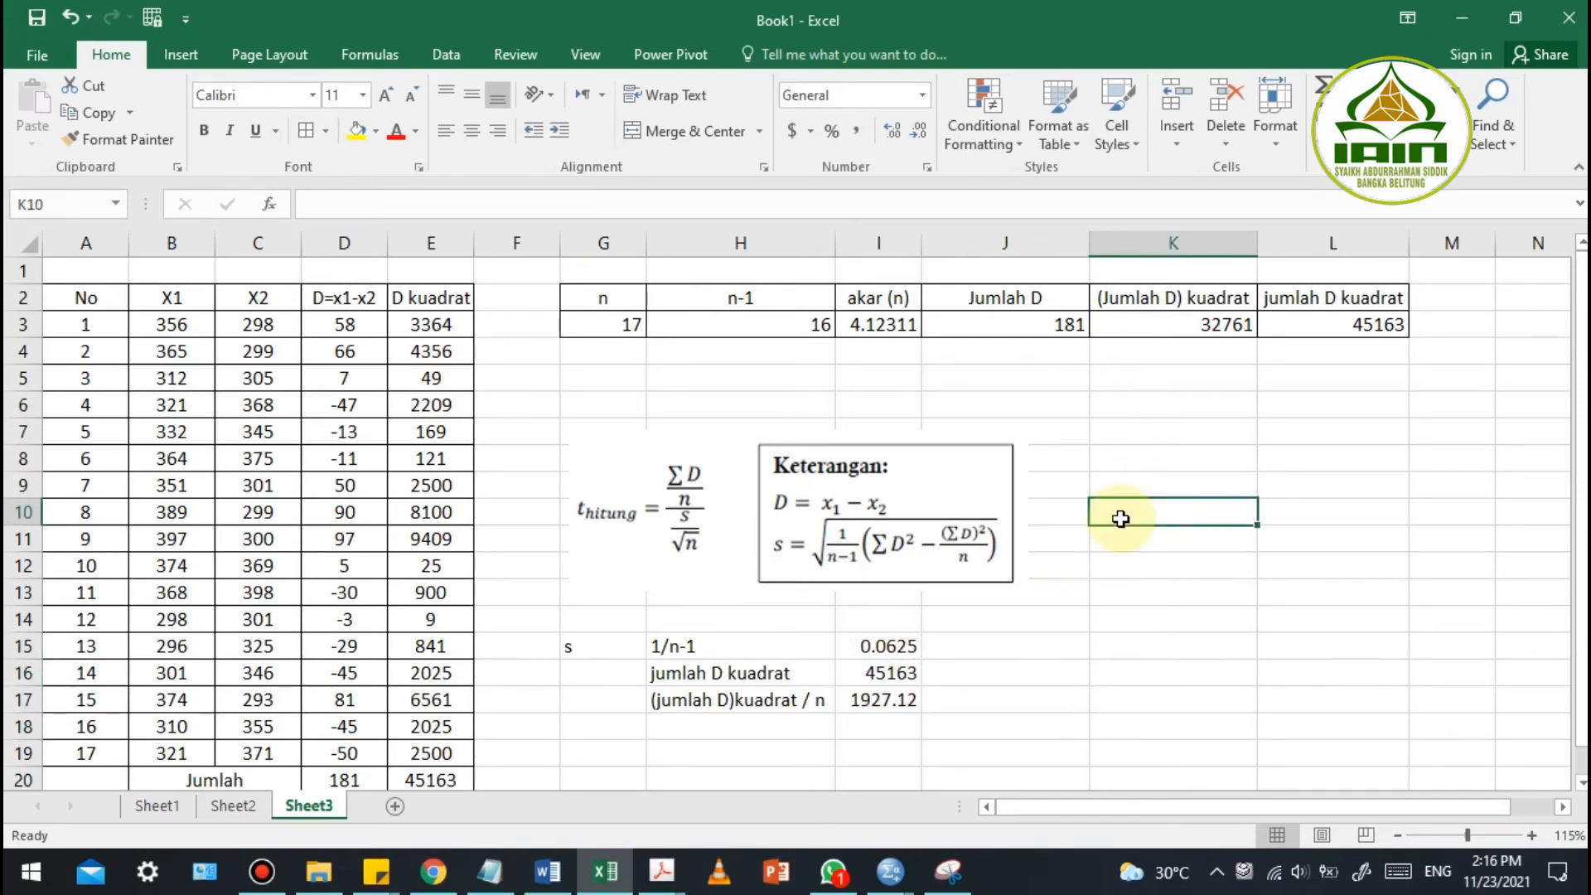
pyautogui.write('=')
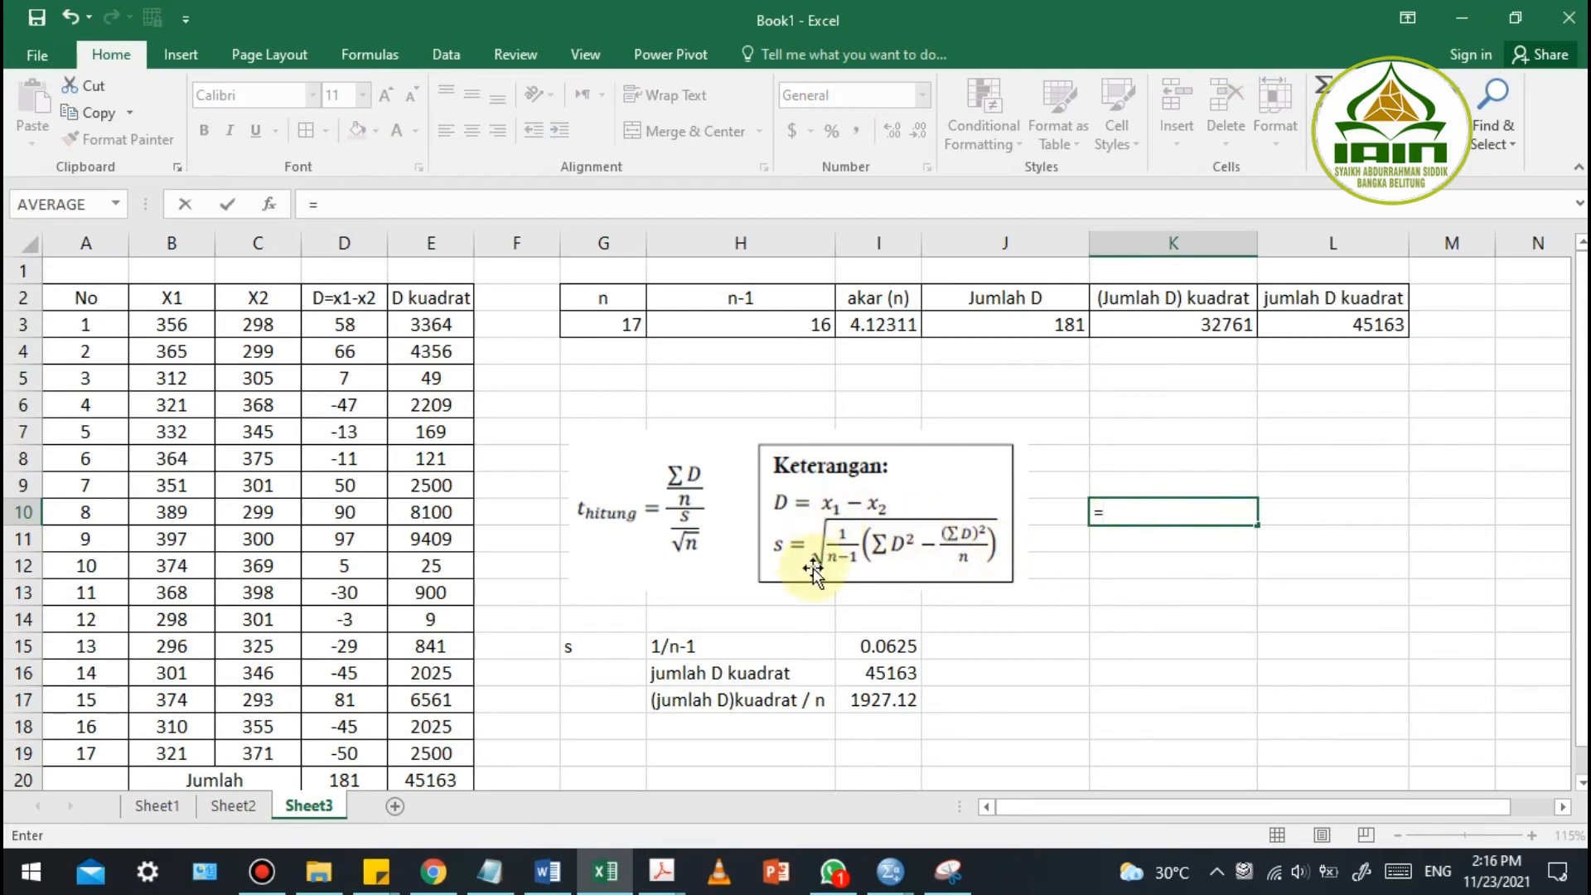
pyautogui.write('sqrt(')
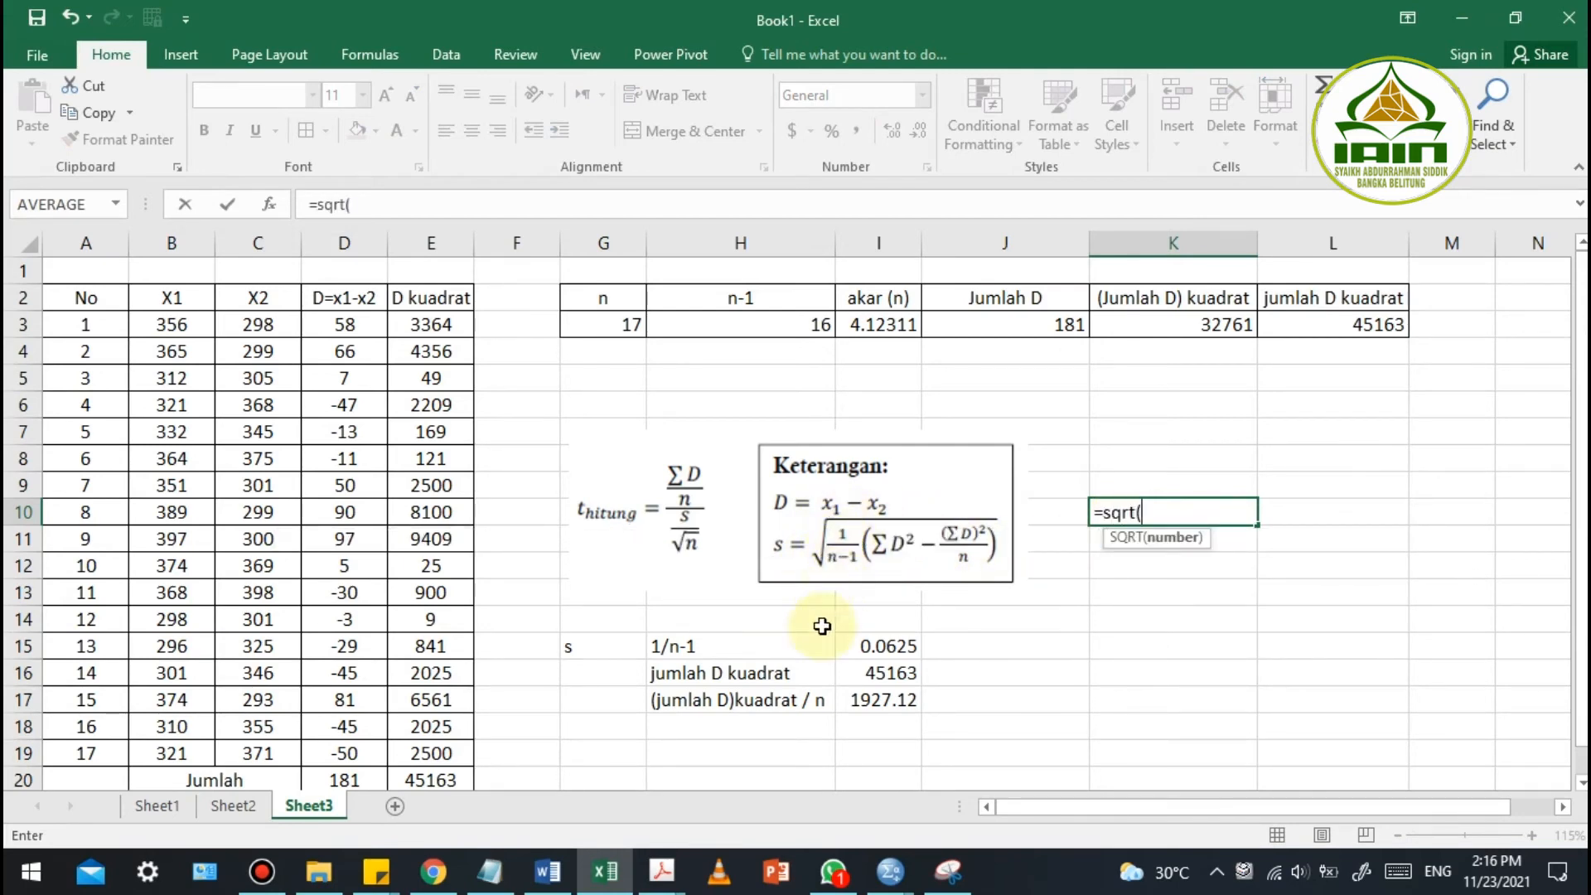
pyautogui.click(867, 646)
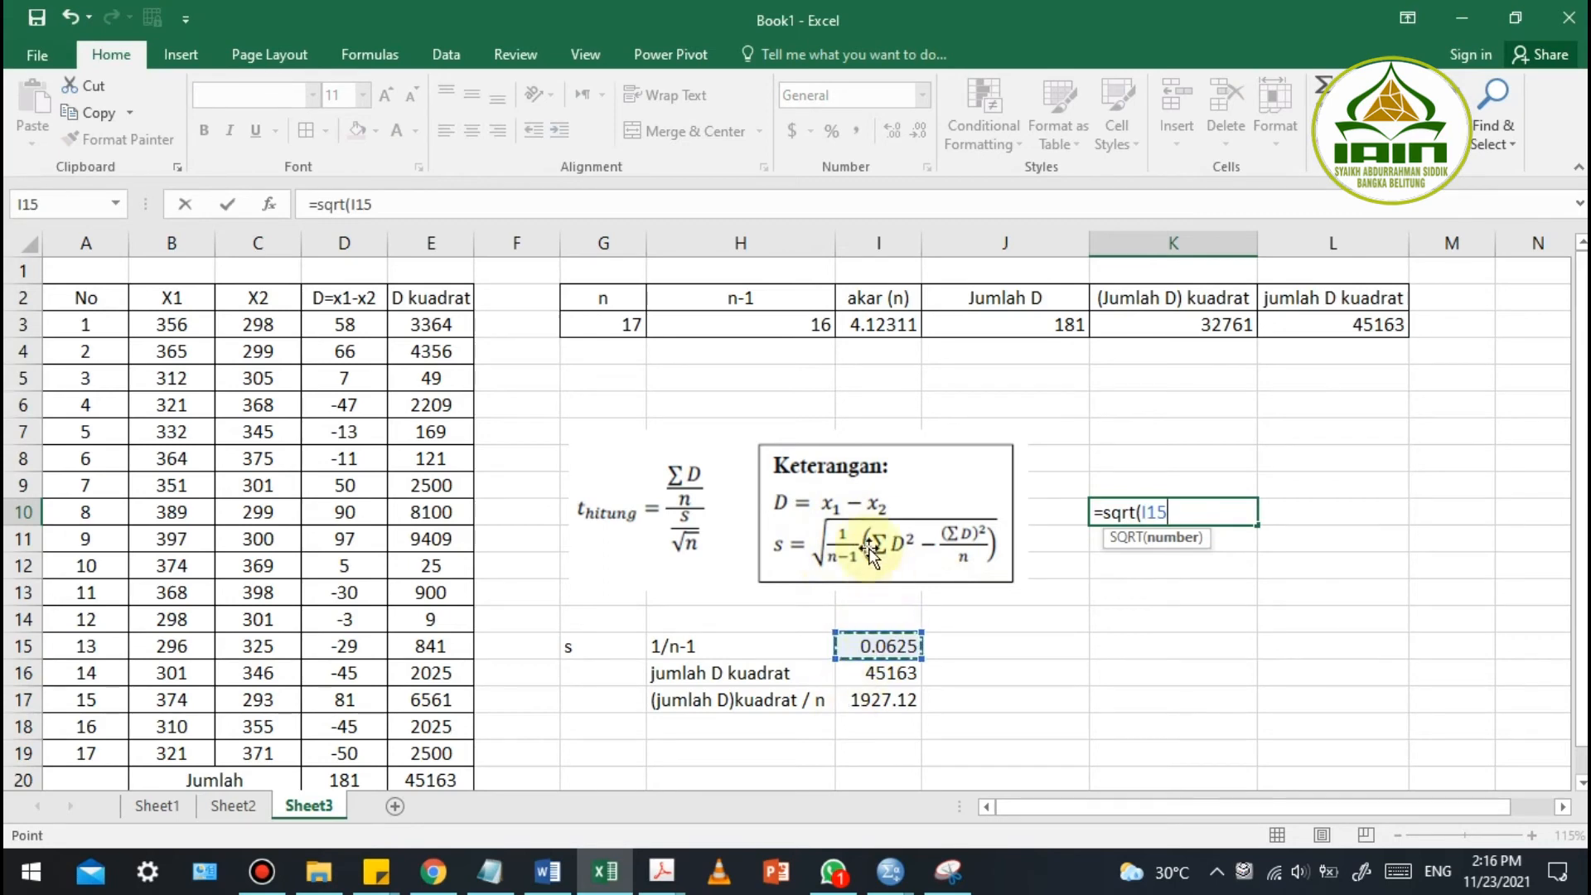
pyautogui.write('*')
pyautogui.write('(')
pyautogui.click(857, 677)
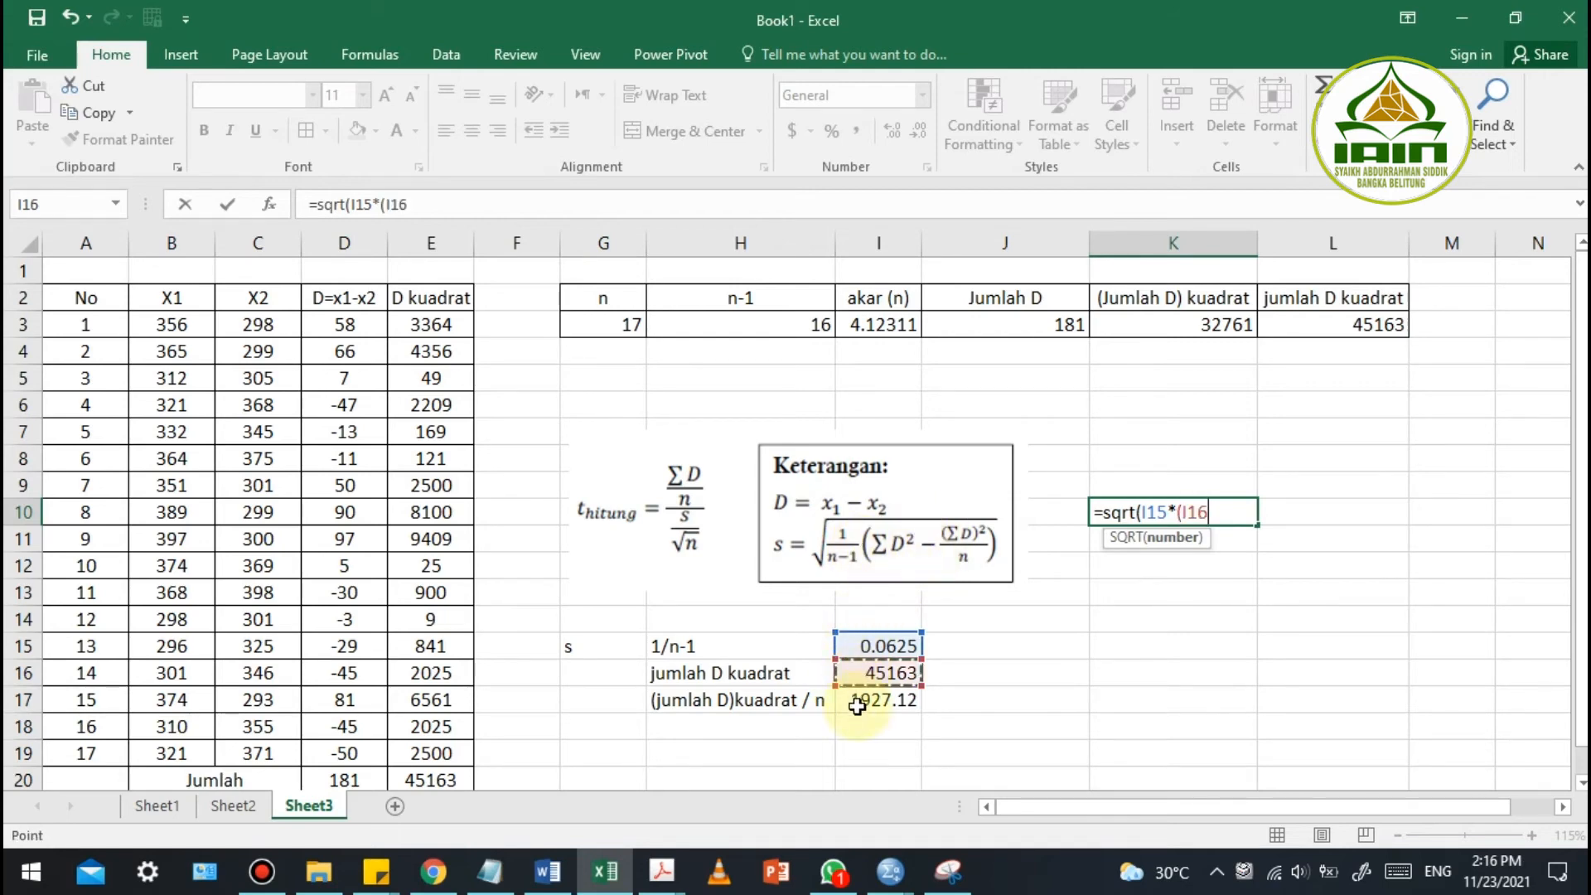
pyautogui.write('-')
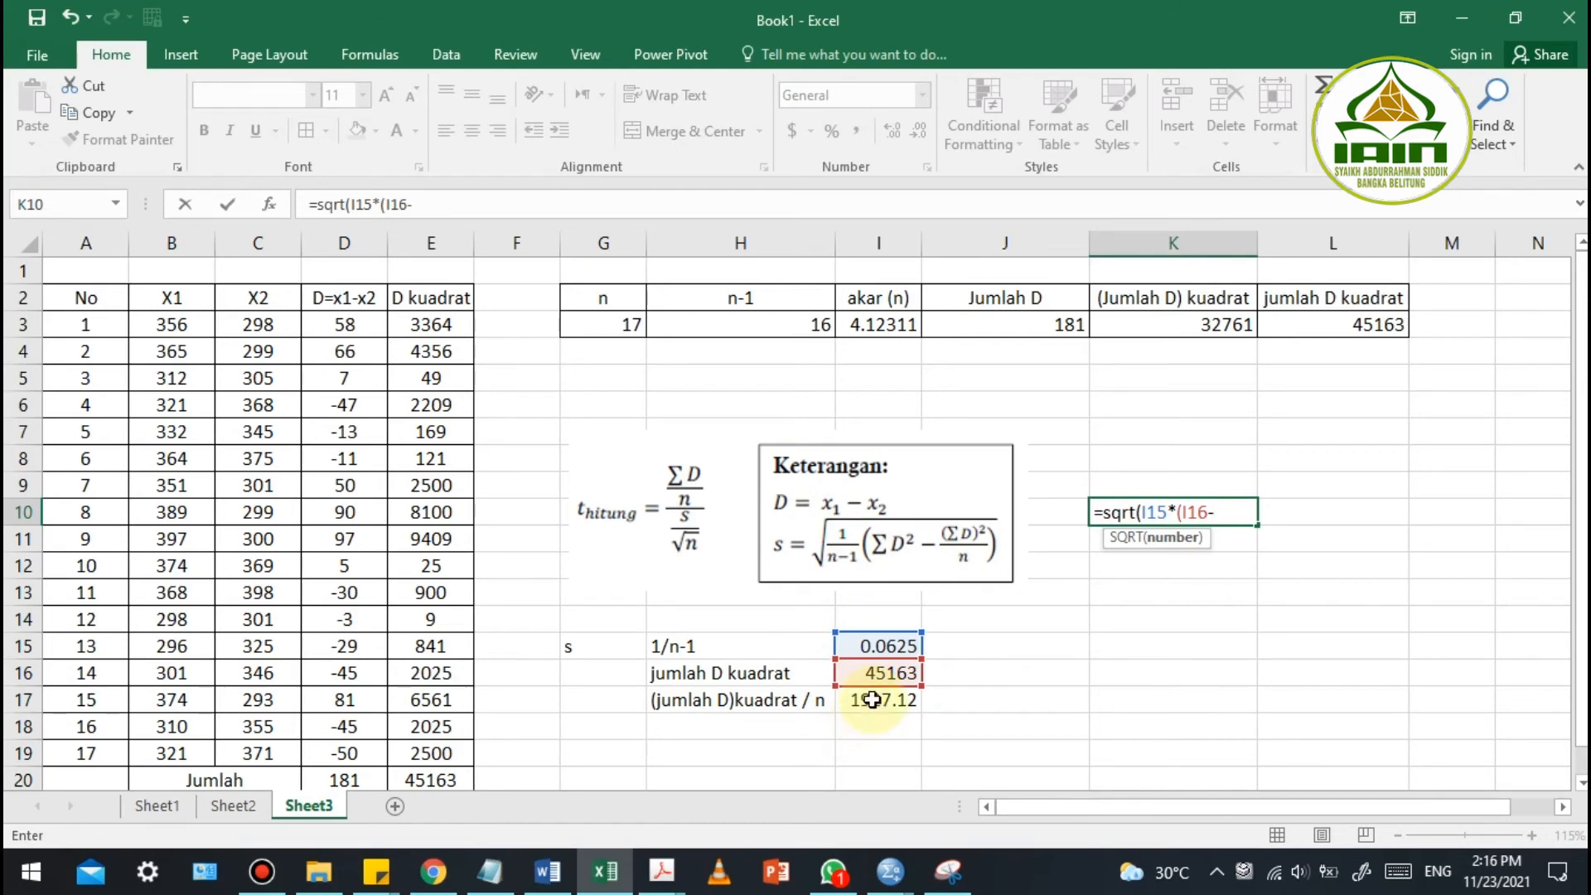
pyautogui.click(873, 700)
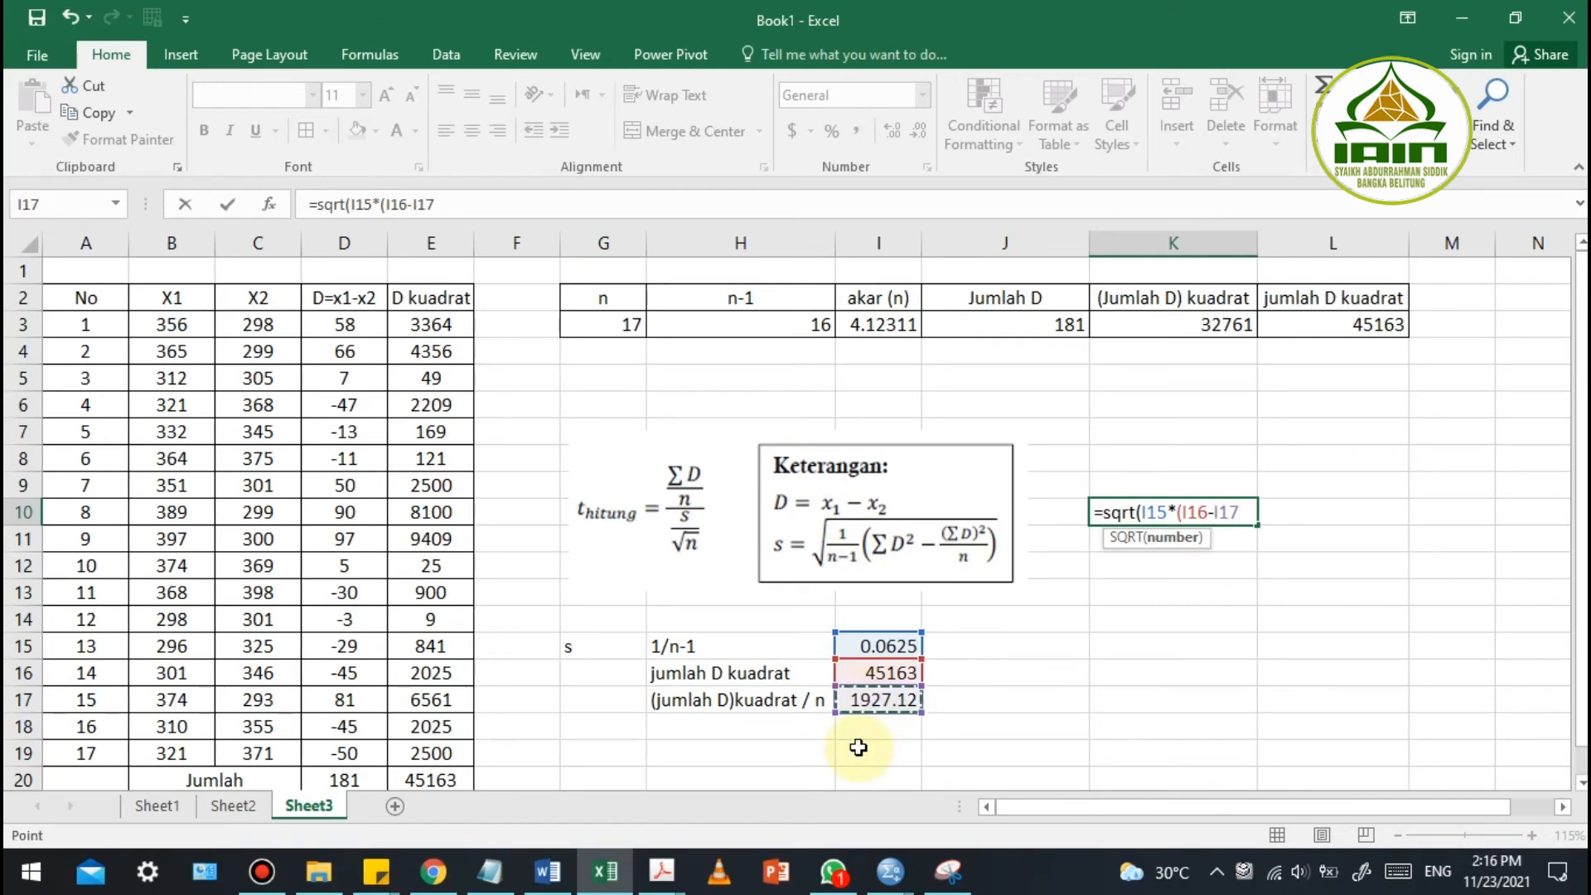
pyautogui.write('))')
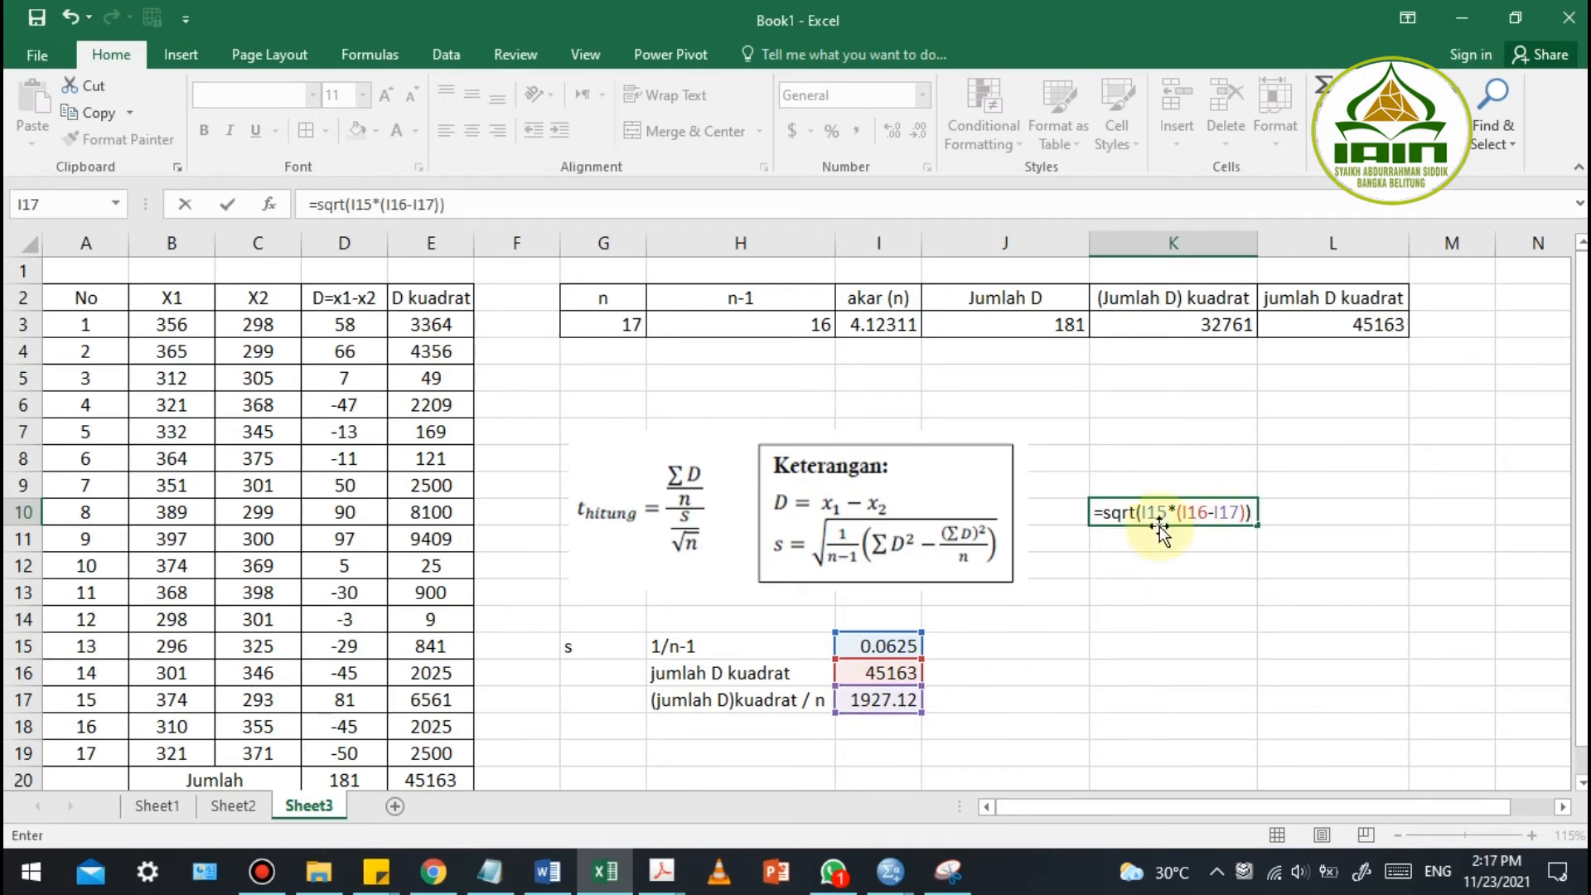
pyautogui.moveTo(1142, 514); pyautogui.dragTo(1167, 515)
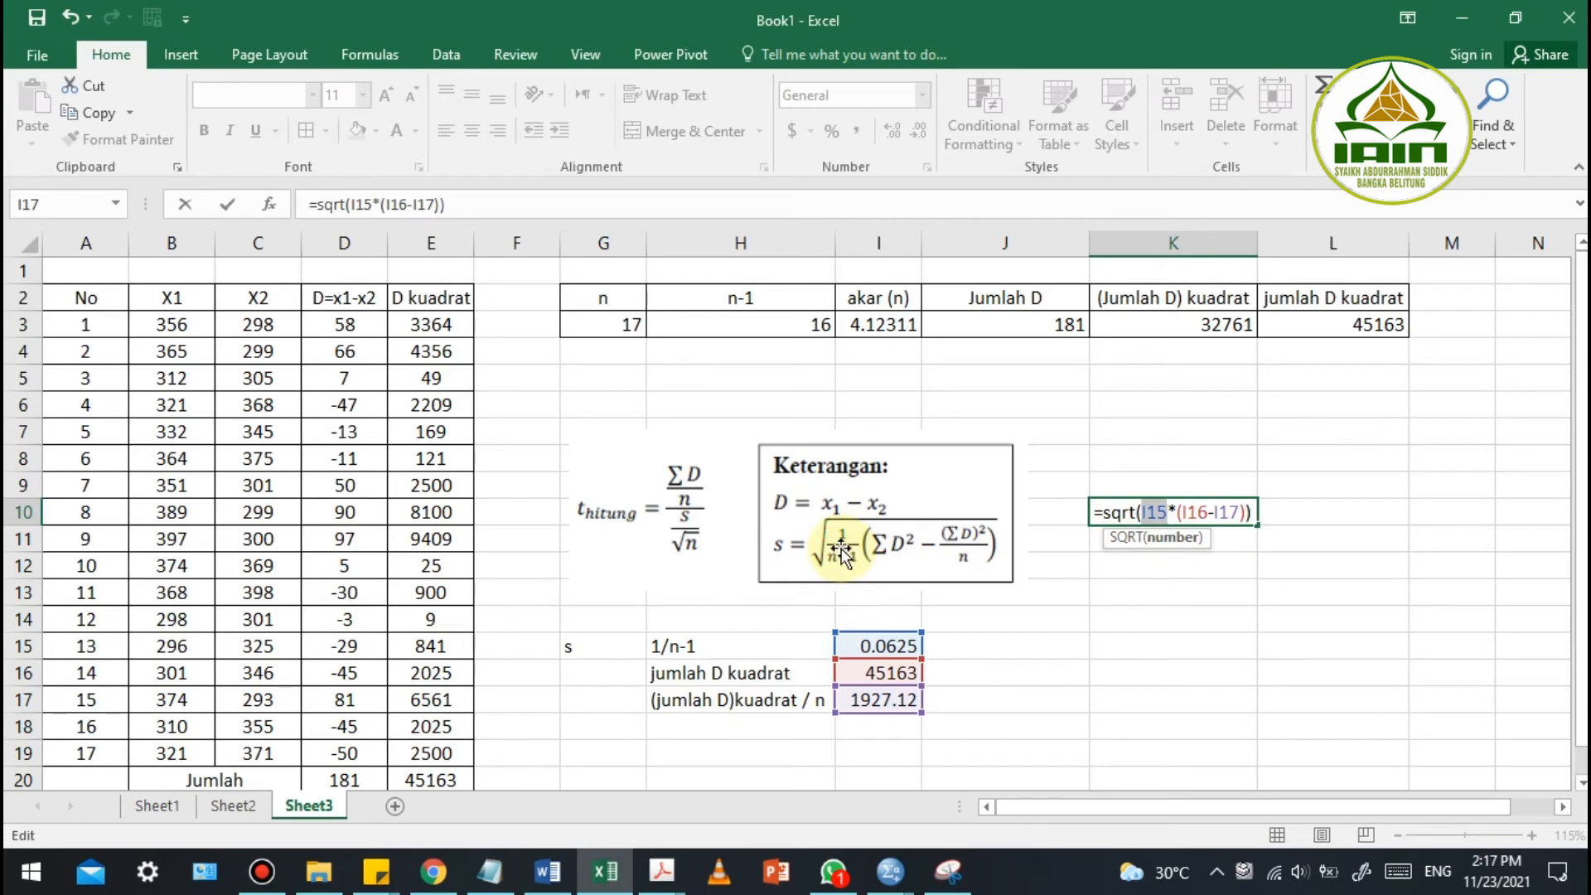
pyautogui.click(1160, 512)
pyautogui.press('Return')
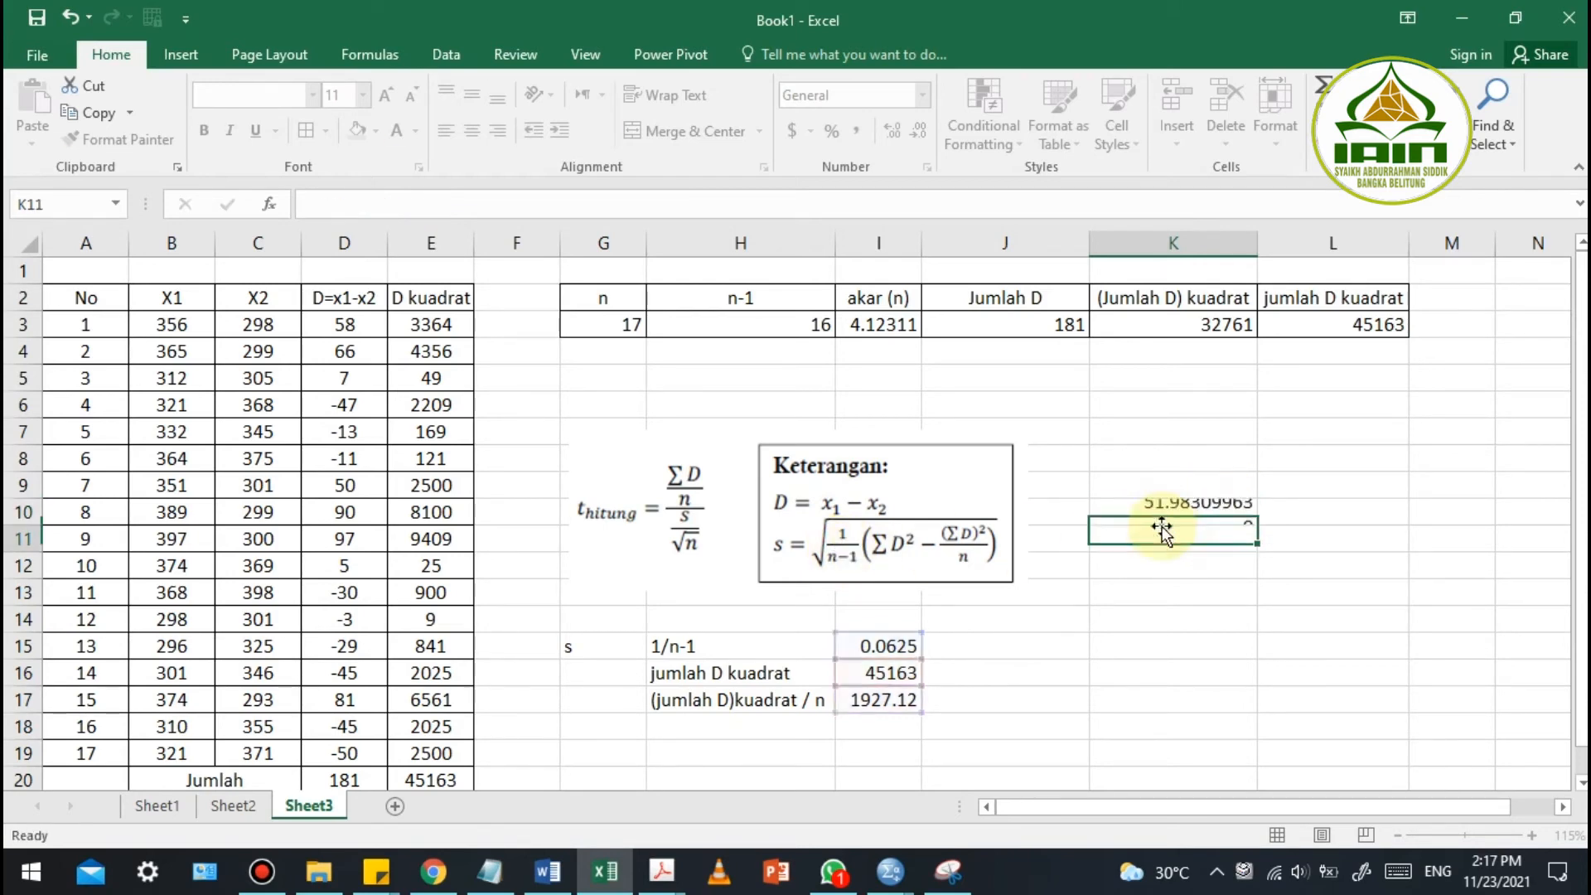
# Reduce the s result in K10 to three decimal places
pyautogui.click(1185, 518)
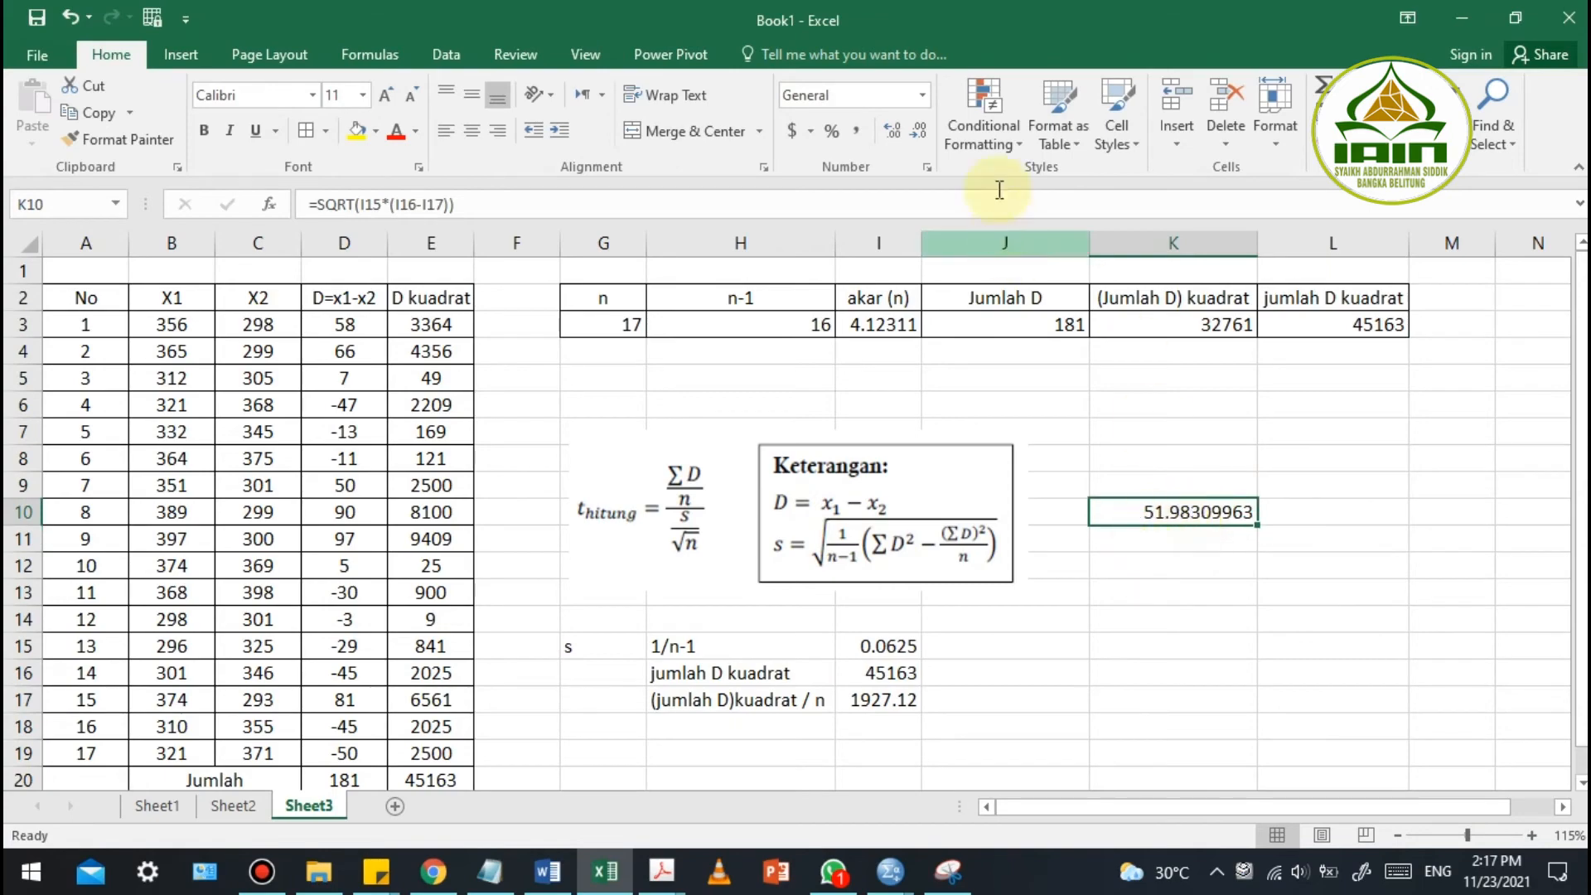
pyautogui.click(919, 131)
pyautogui.click(918, 131)
pyautogui.click(919, 131)
pyautogui.click(918, 131)
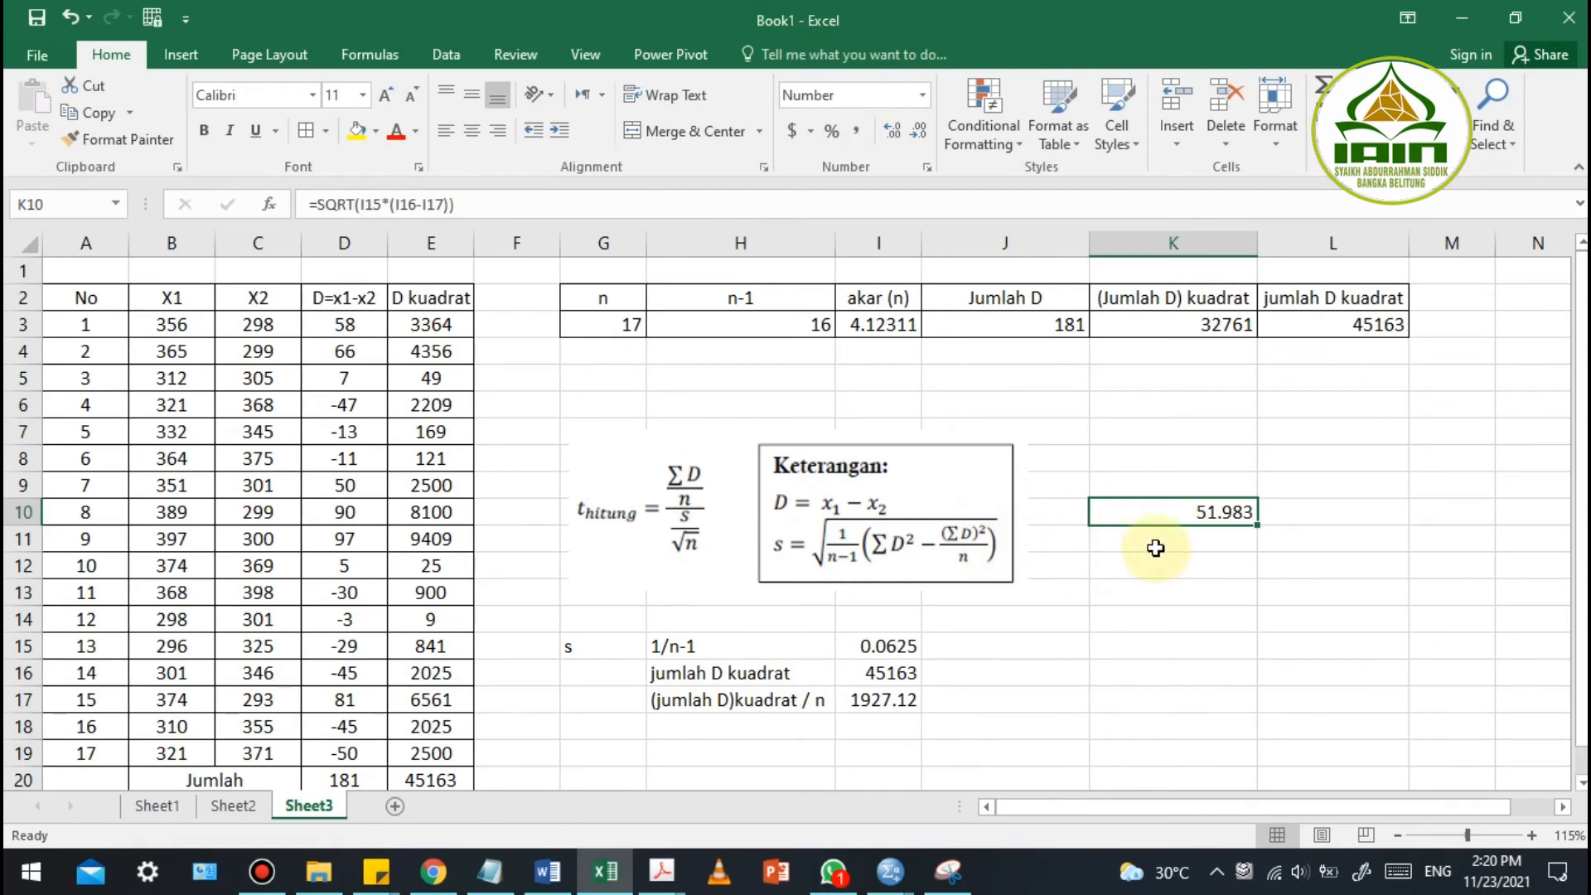
# Label the result with s= in K9 and enter the heading t hitung in K12
pyautogui.click(1142, 485)
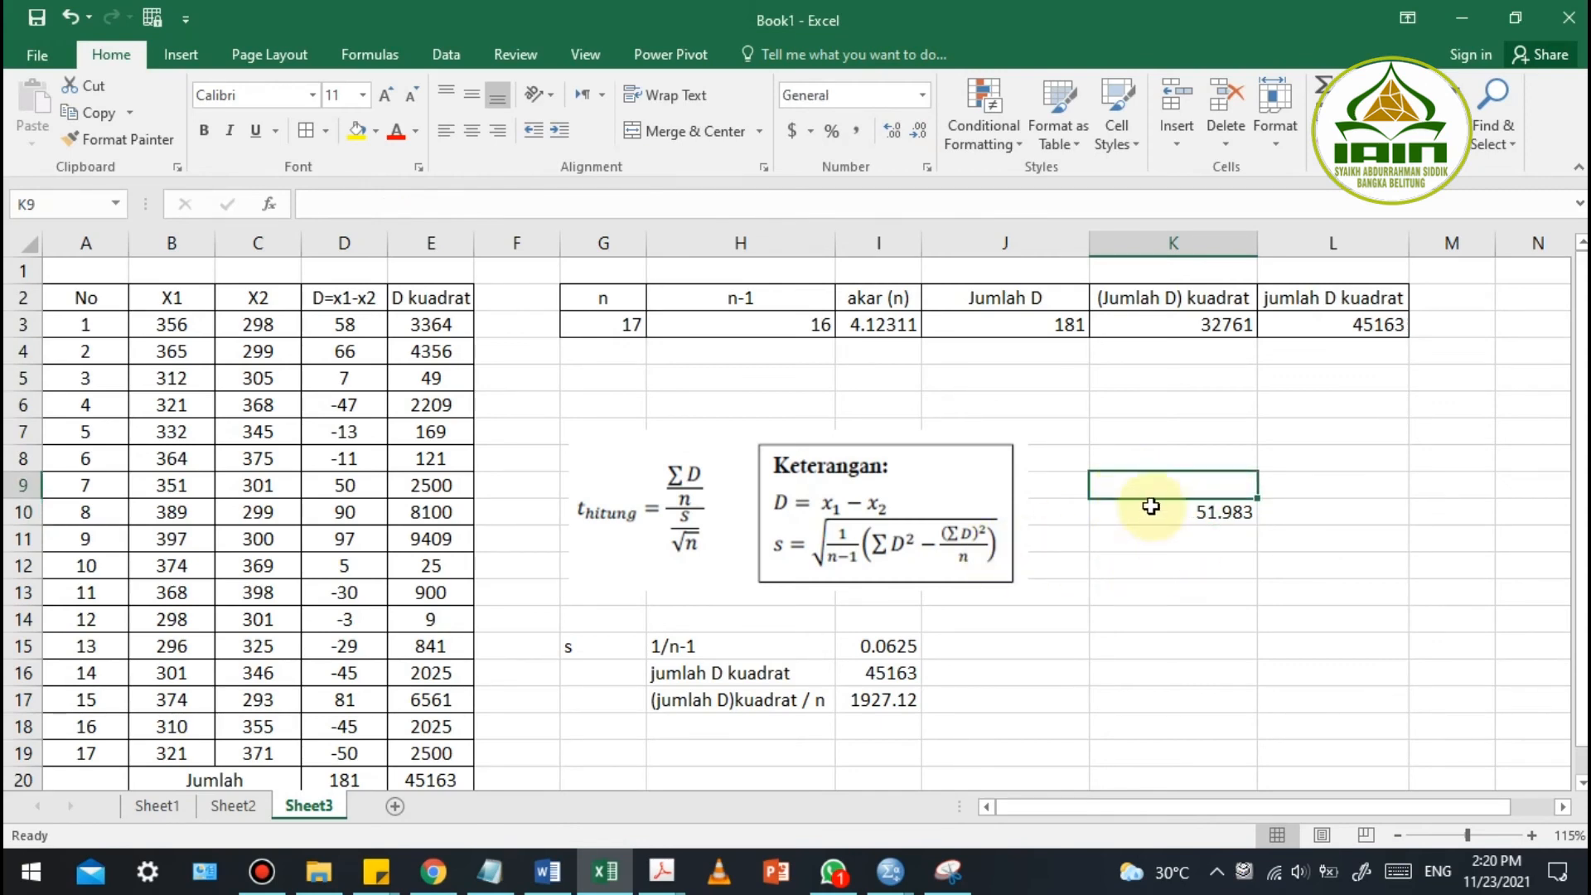
pyautogui.write('s=')
pyautogui.press('Return')
pyautogui.press('Return')
pyautogui.press('Return')
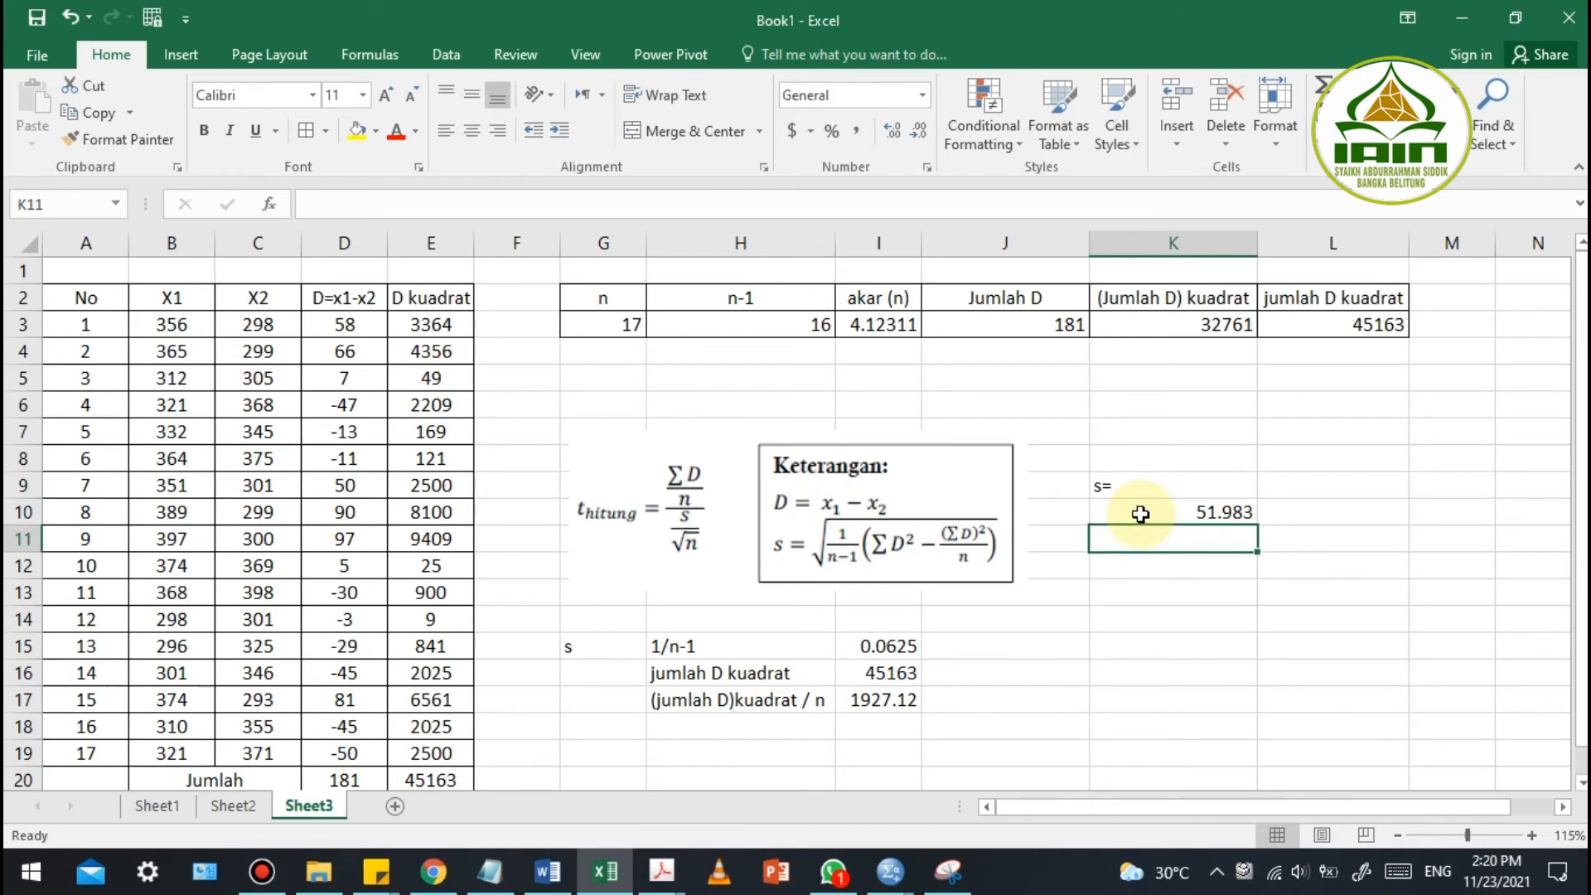
pyautogui.write('t')
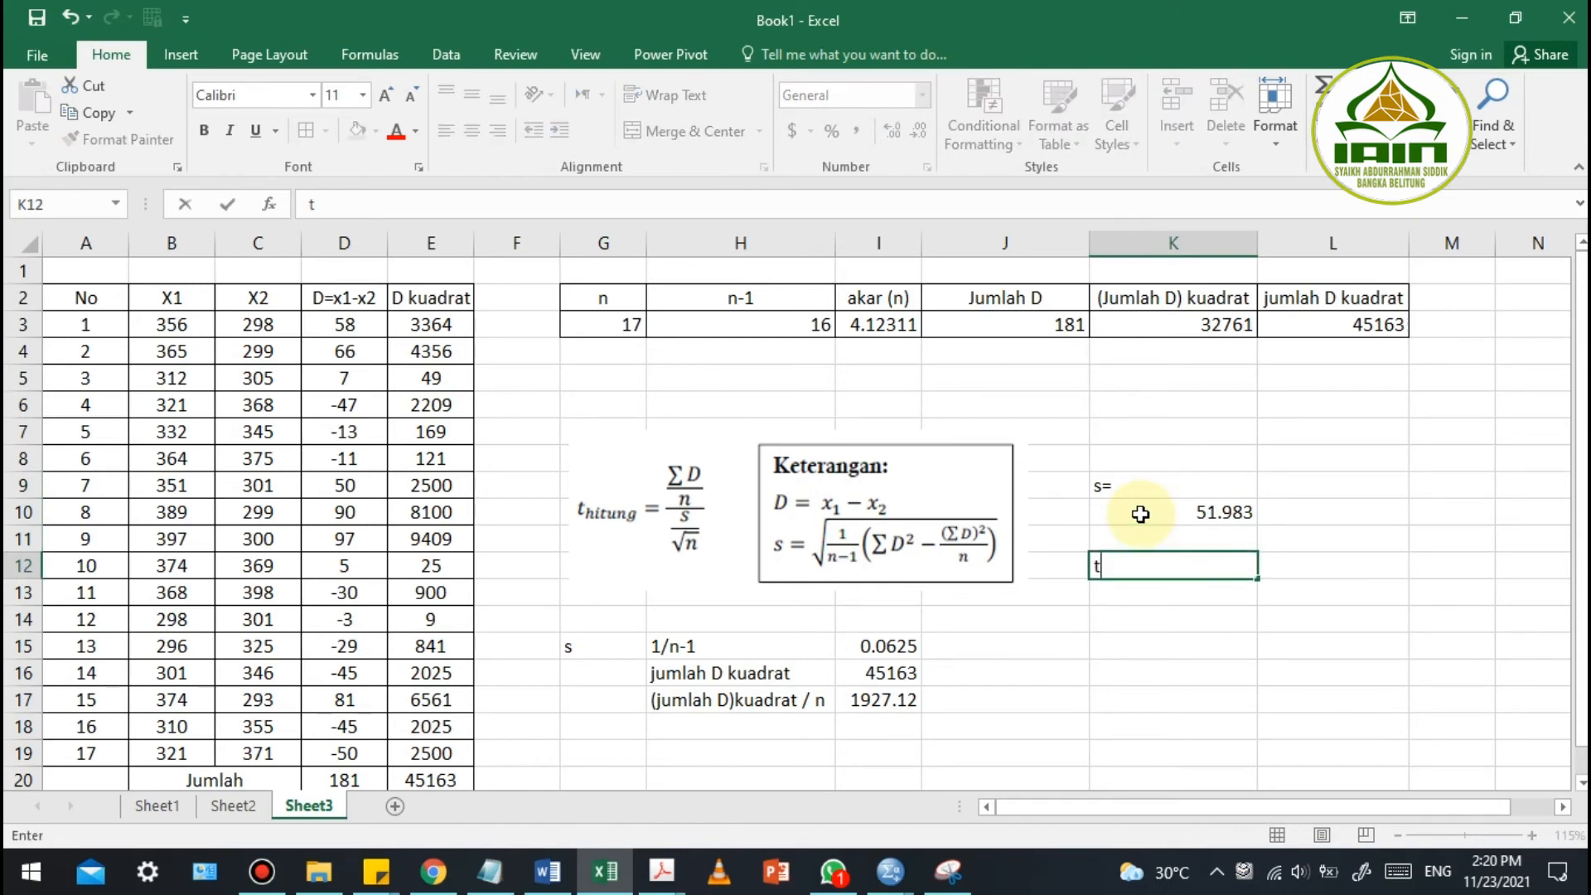
pyautogui.write(' hitung')
pyautogui.press('Return')
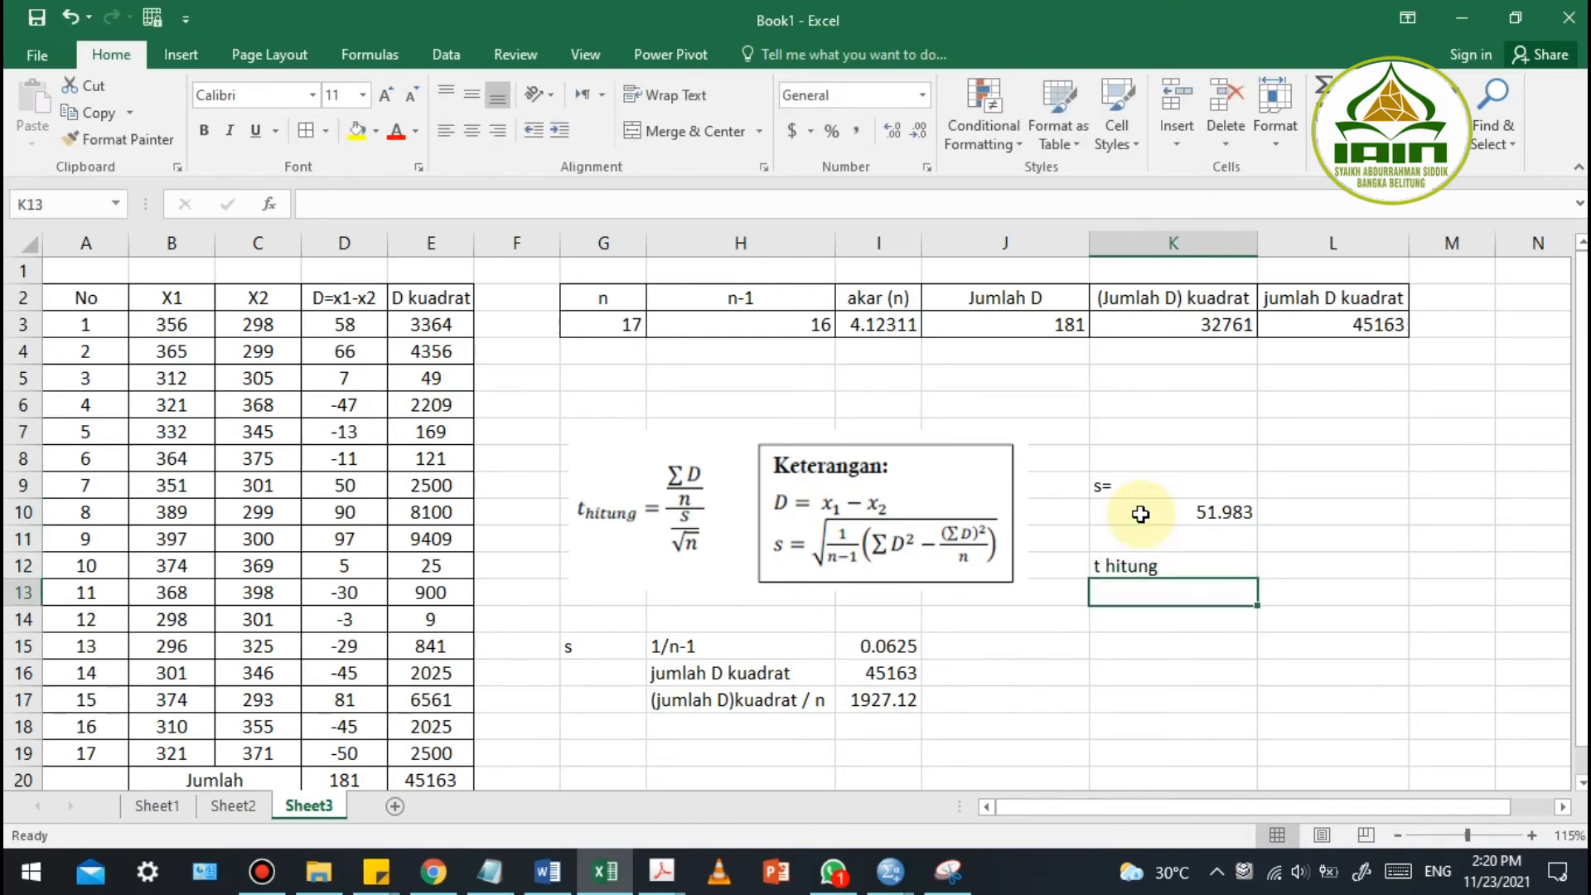
# Calculate t hitung in K13 with =(J3/G3)/(K10/I3) and format the result to three decimal places
pyautogui.write('=')
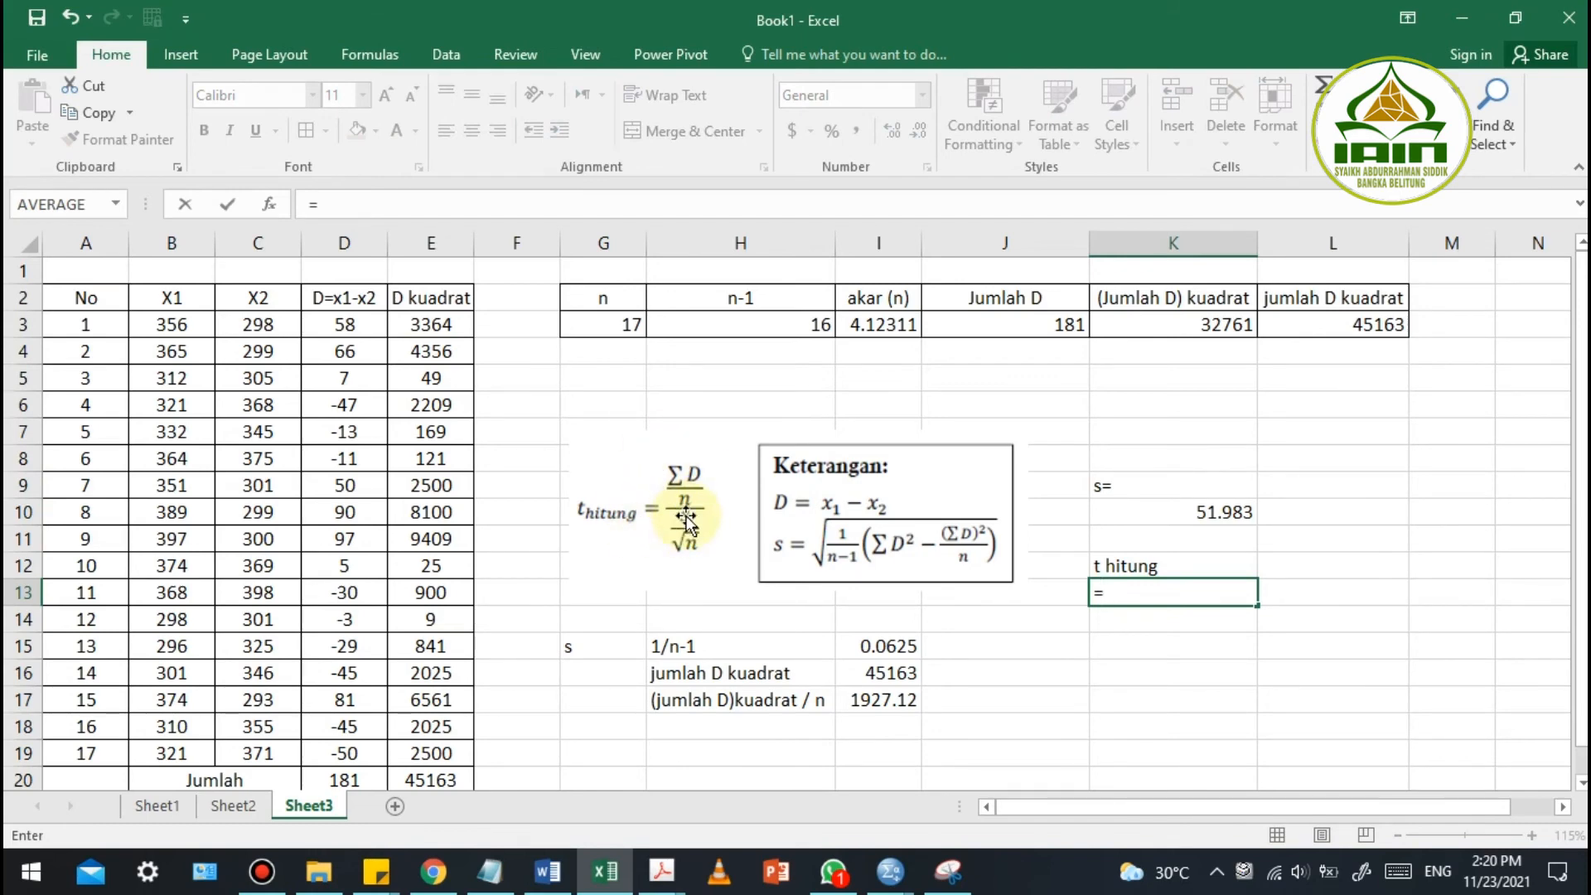
pyautogui.write('(')
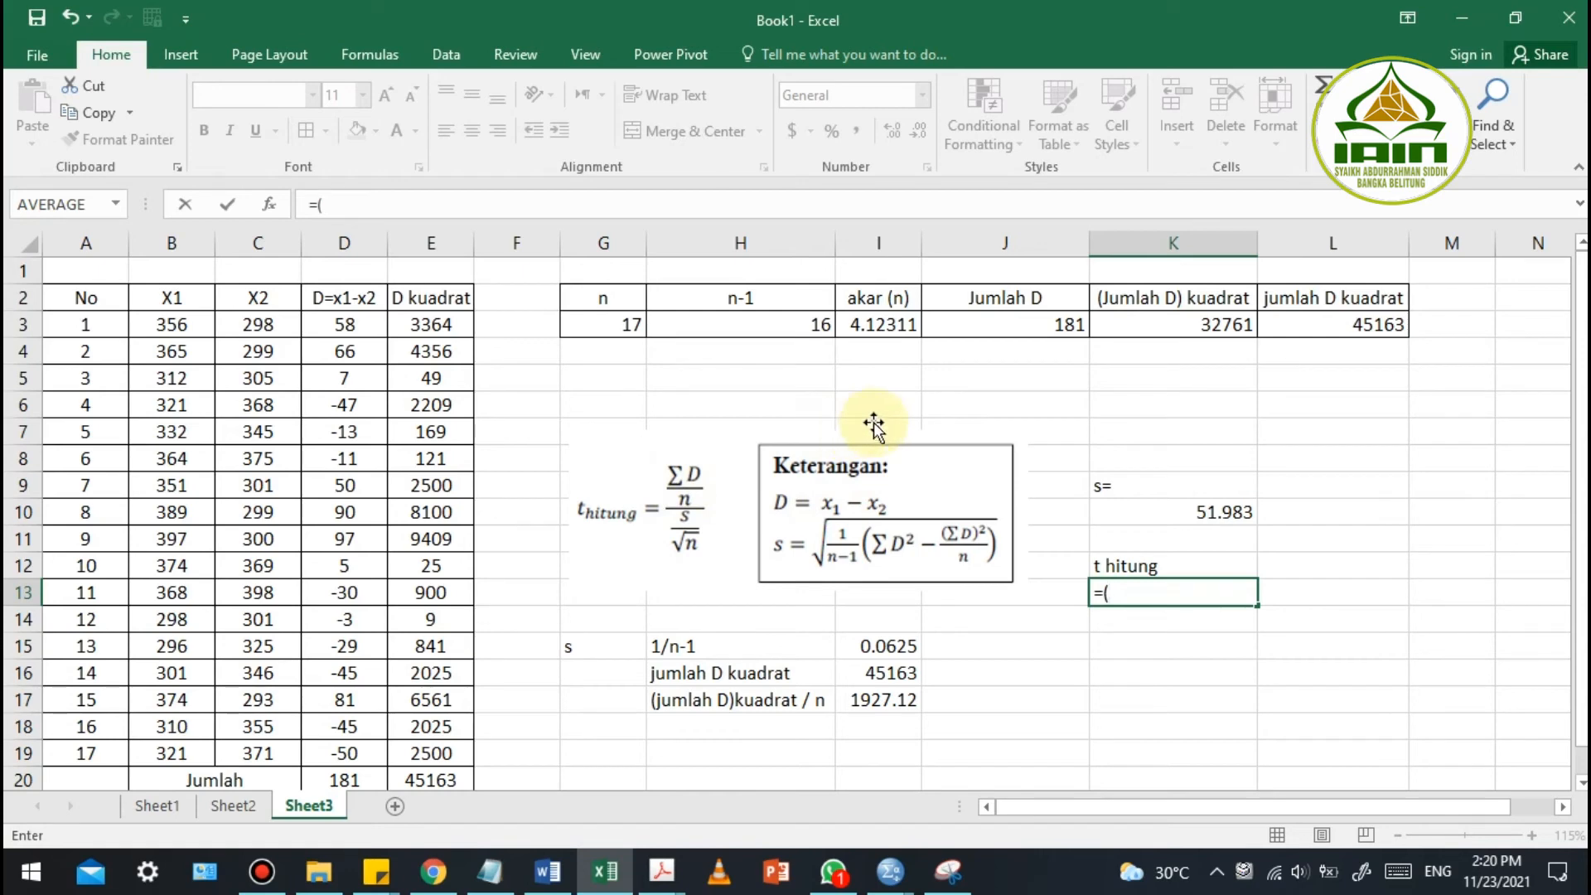
pyautogui.click(1052, 330)
pyautogui.write('/')
pyautogui.click(593, 322)
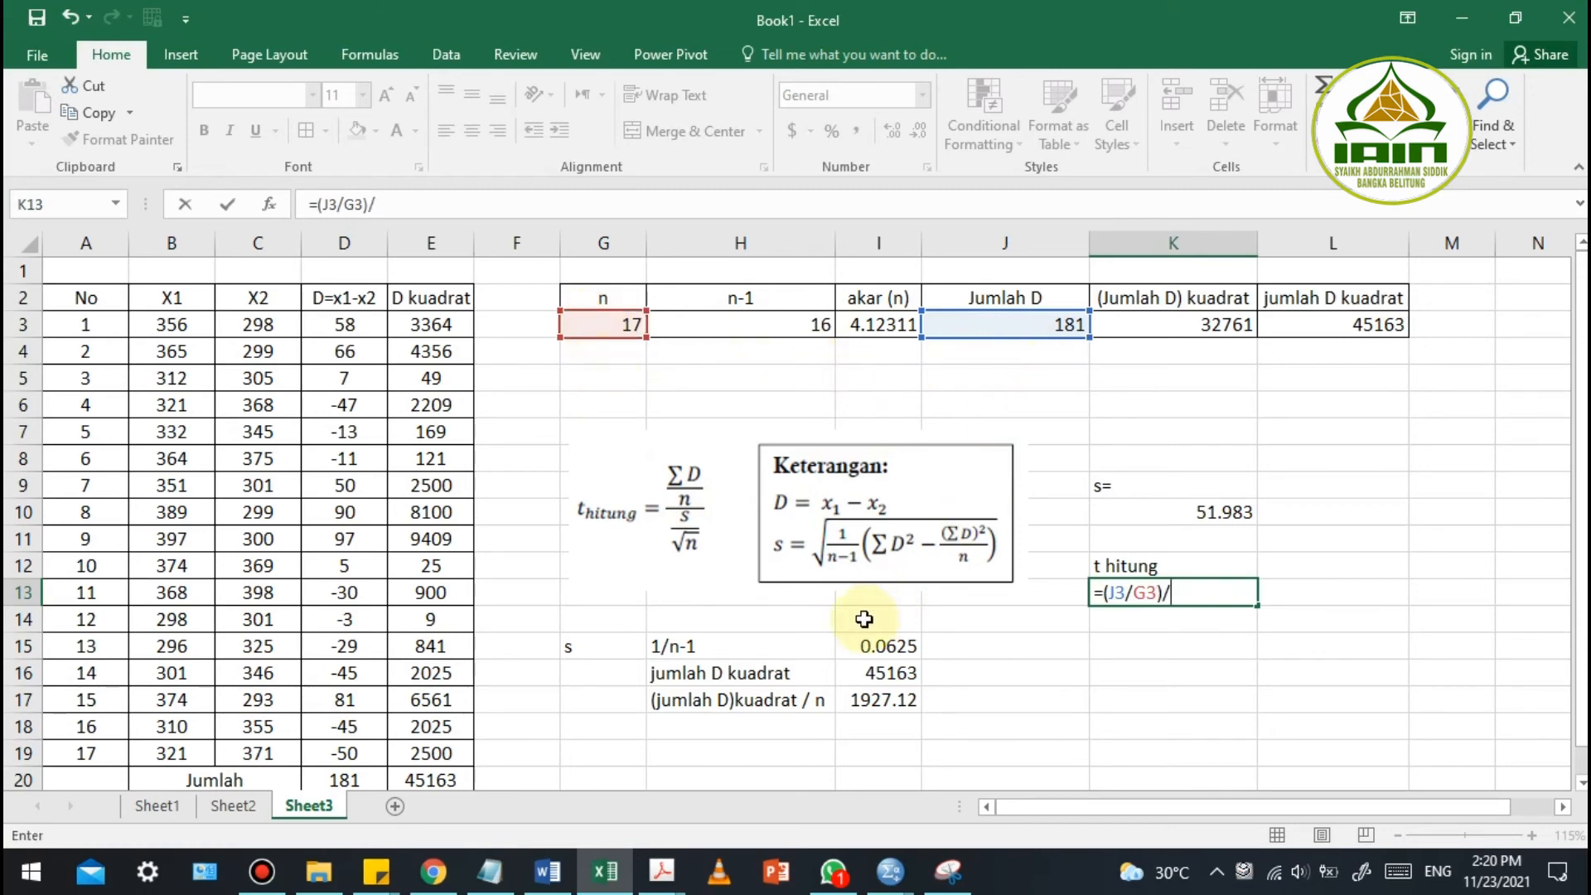
pyautogui.click(1202, 511)
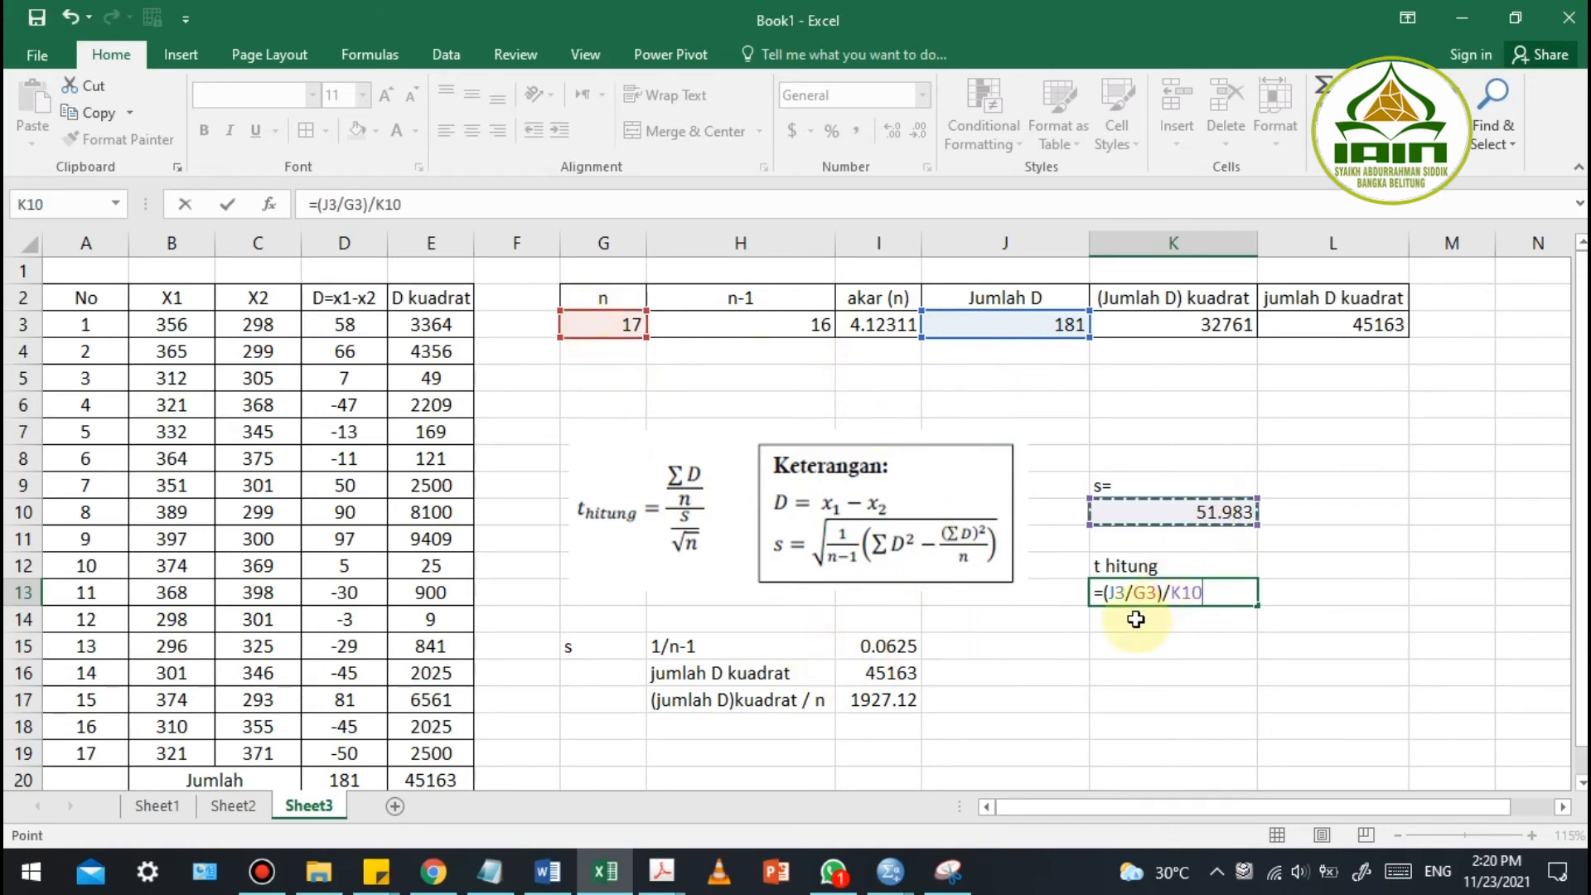
pyautogui.press('BackSpace')
pyautogui.press('BackSpace')
pyautogui.press('BackSpace')
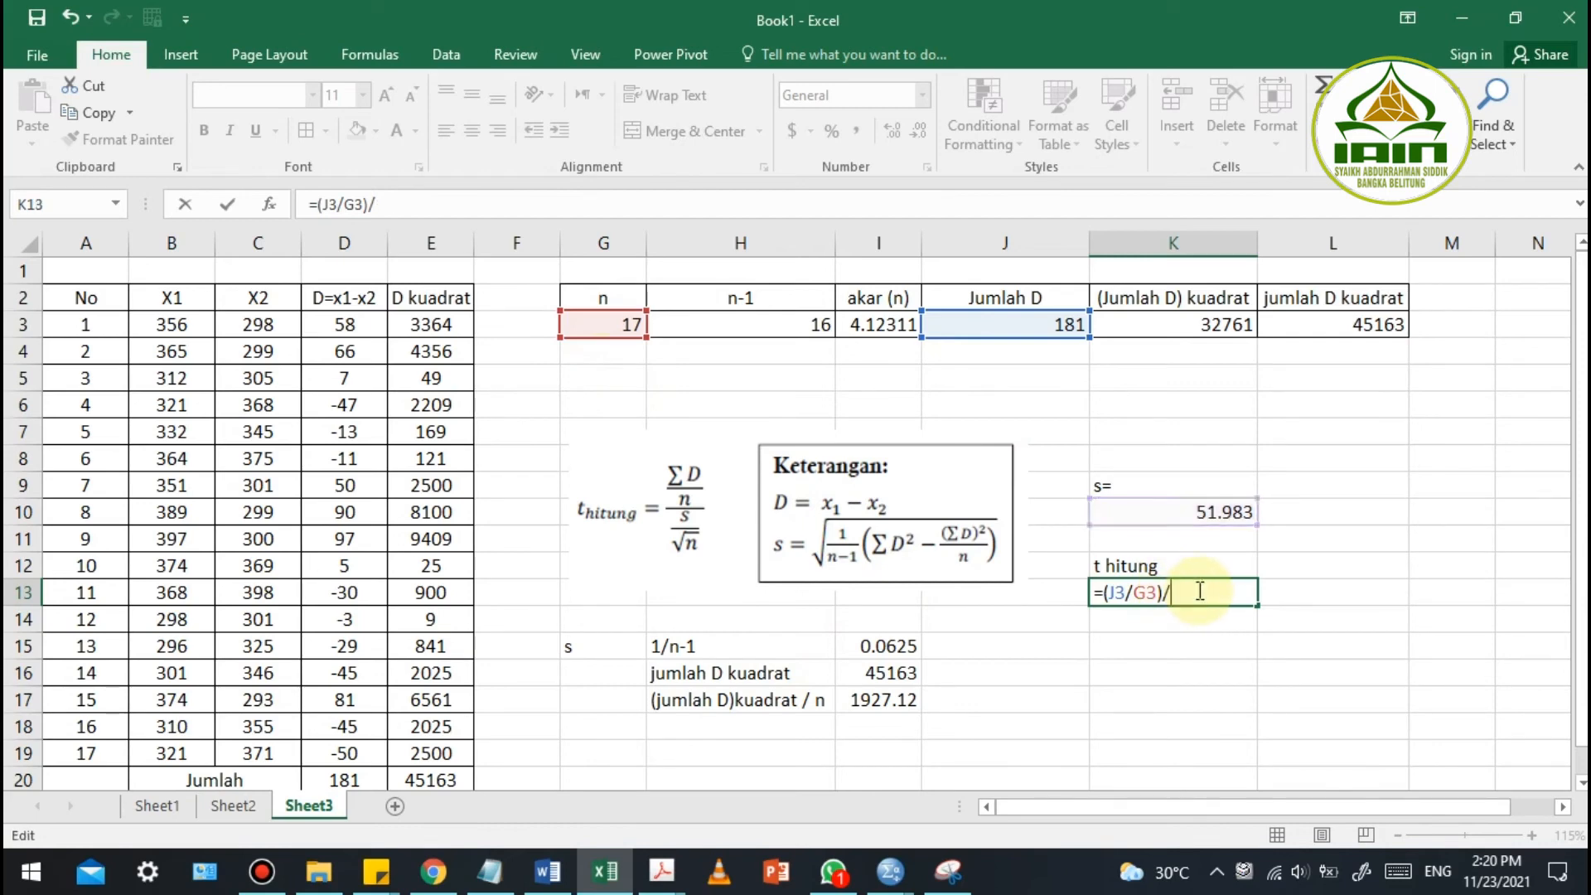
pyautogui.click(1110, 512)
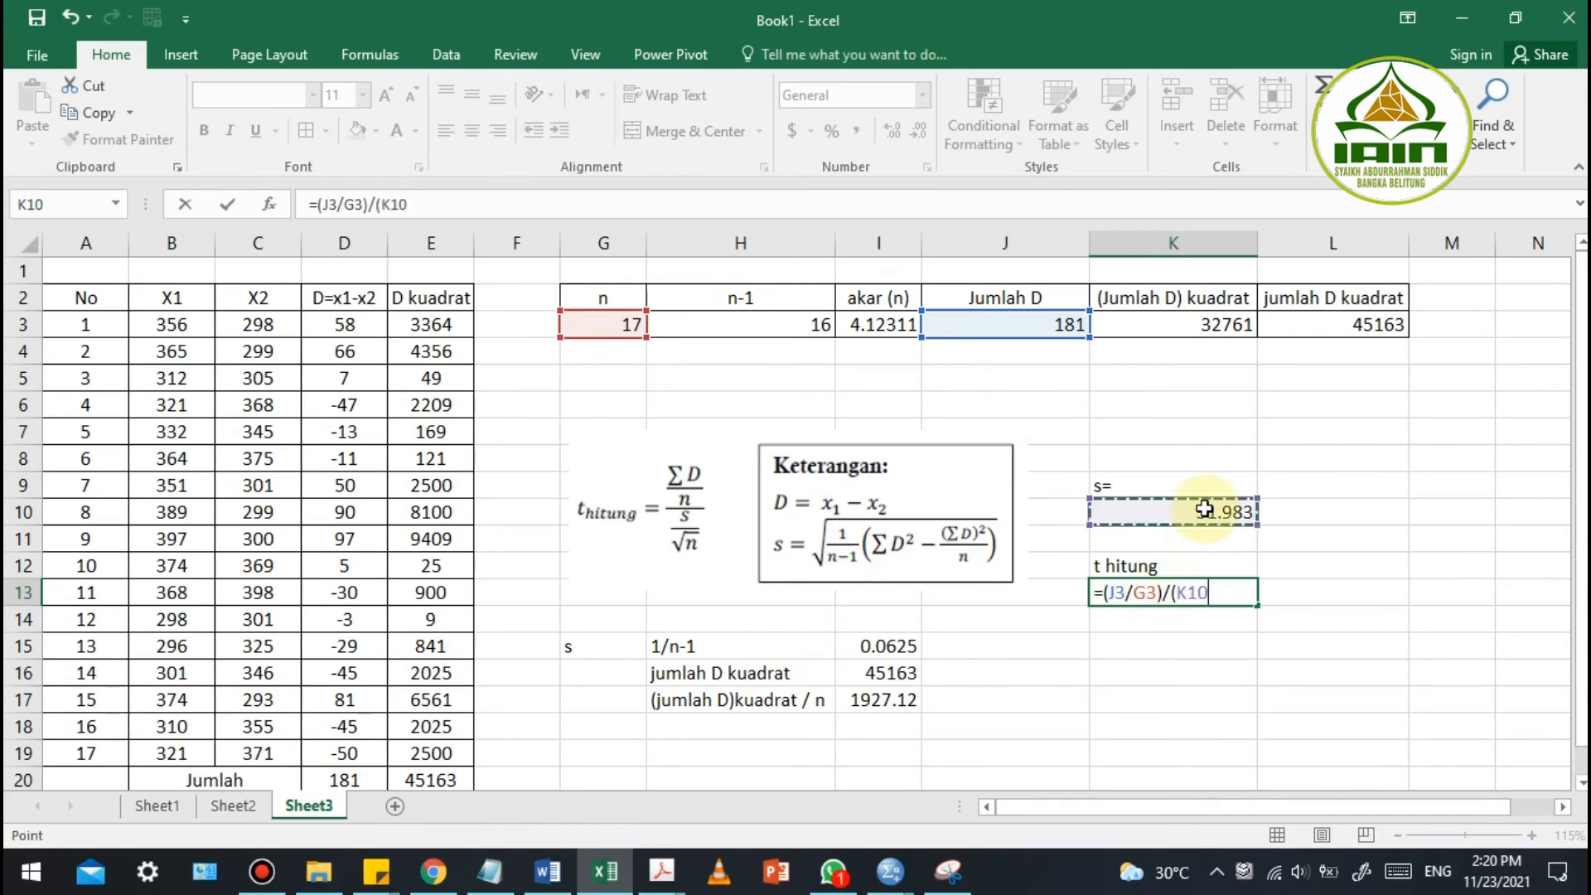
pyautogui.write('/')
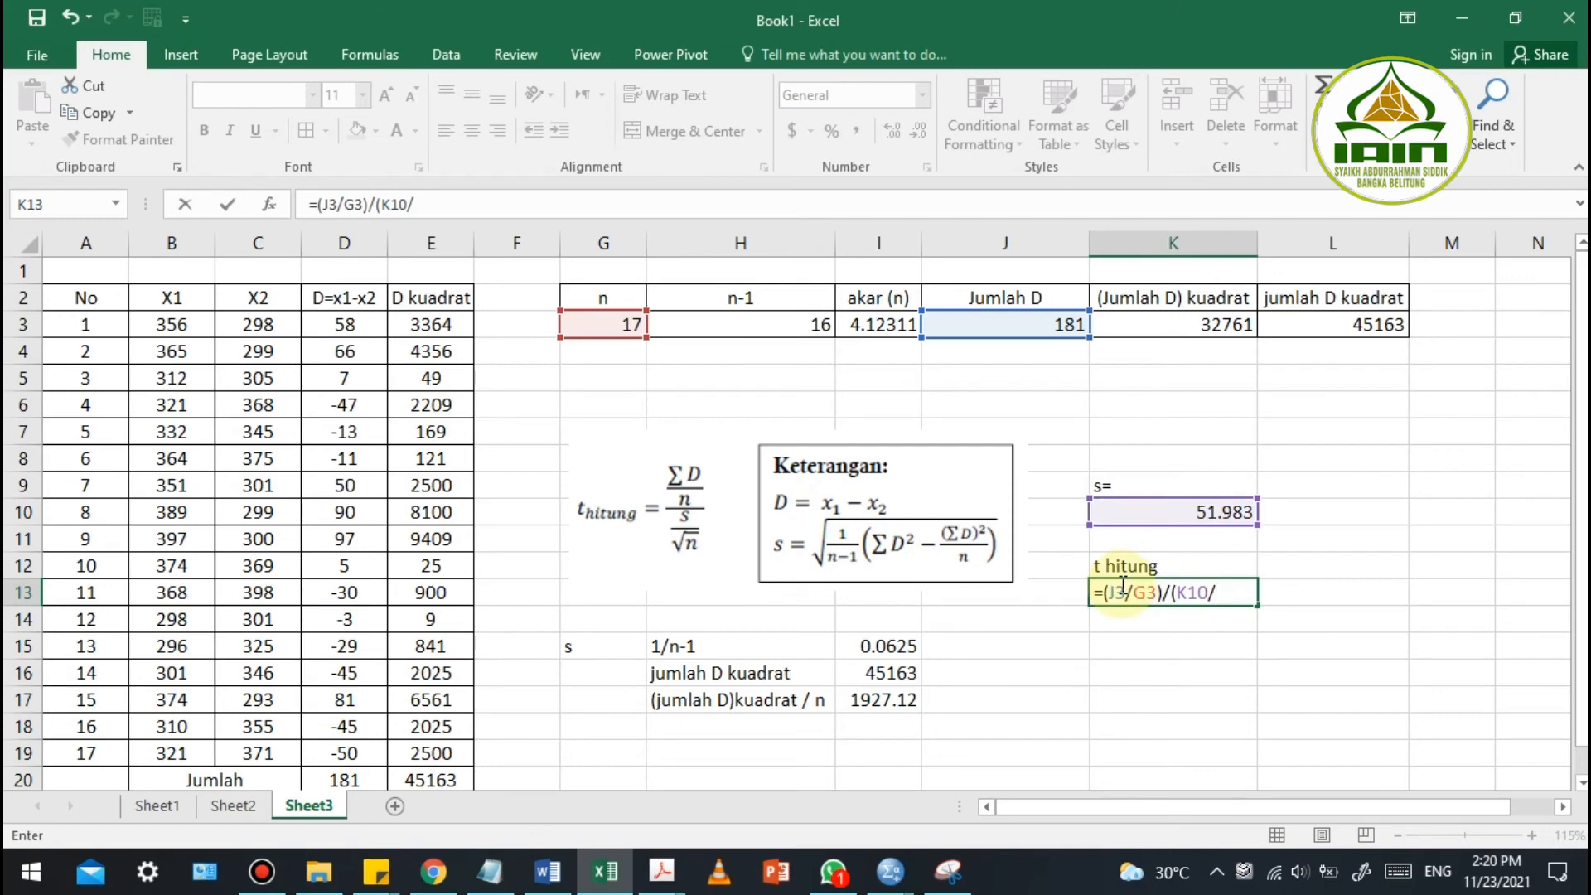
pyautogui.click(879, 322)
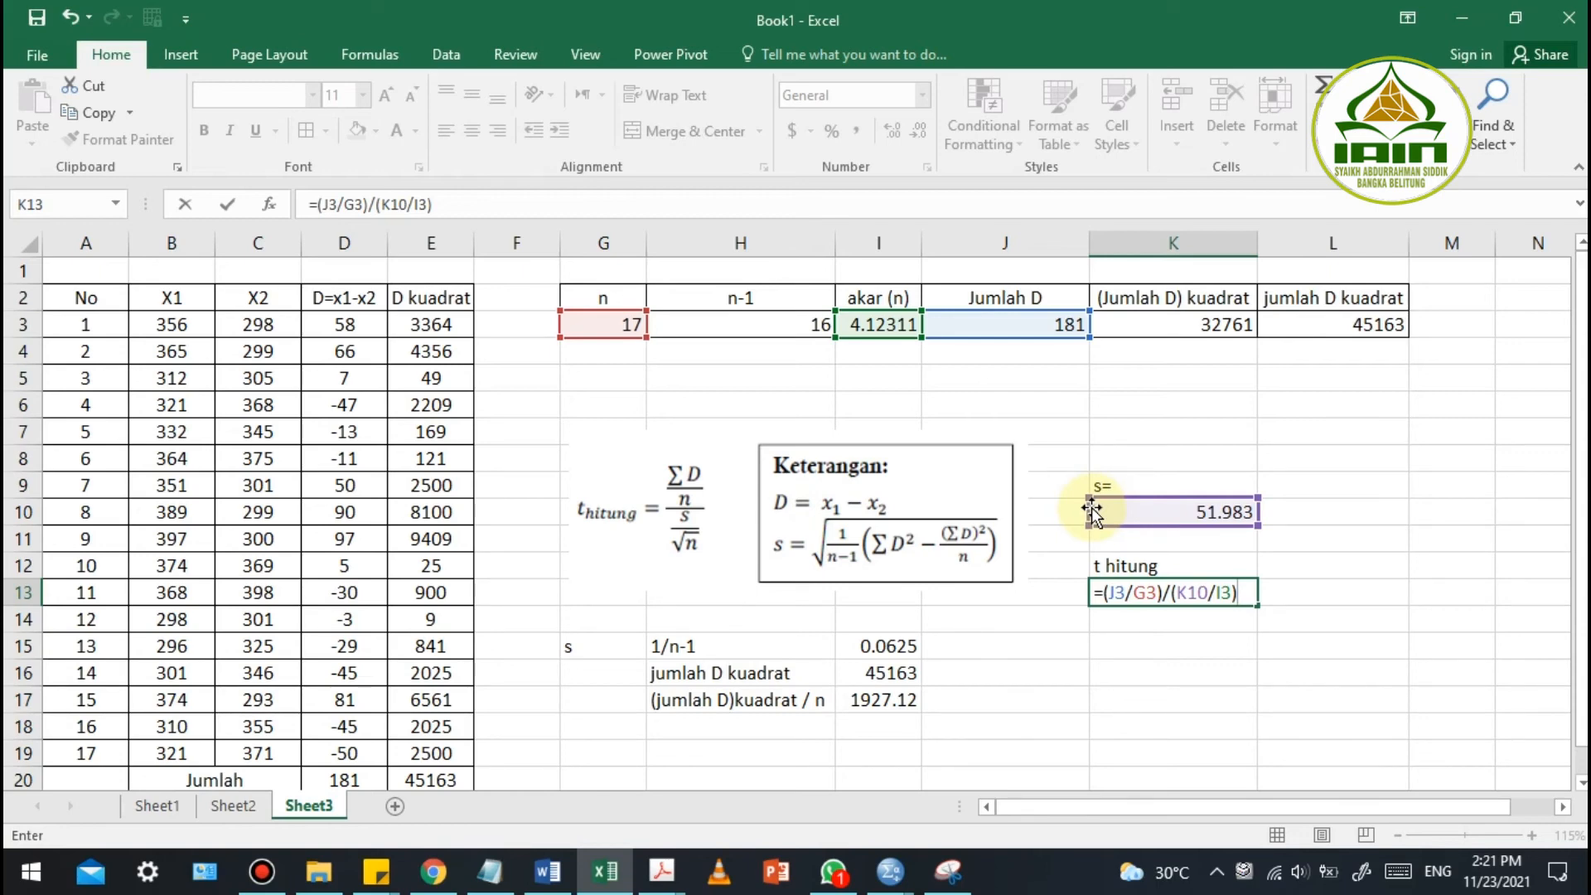
pyautogui.press('Return')
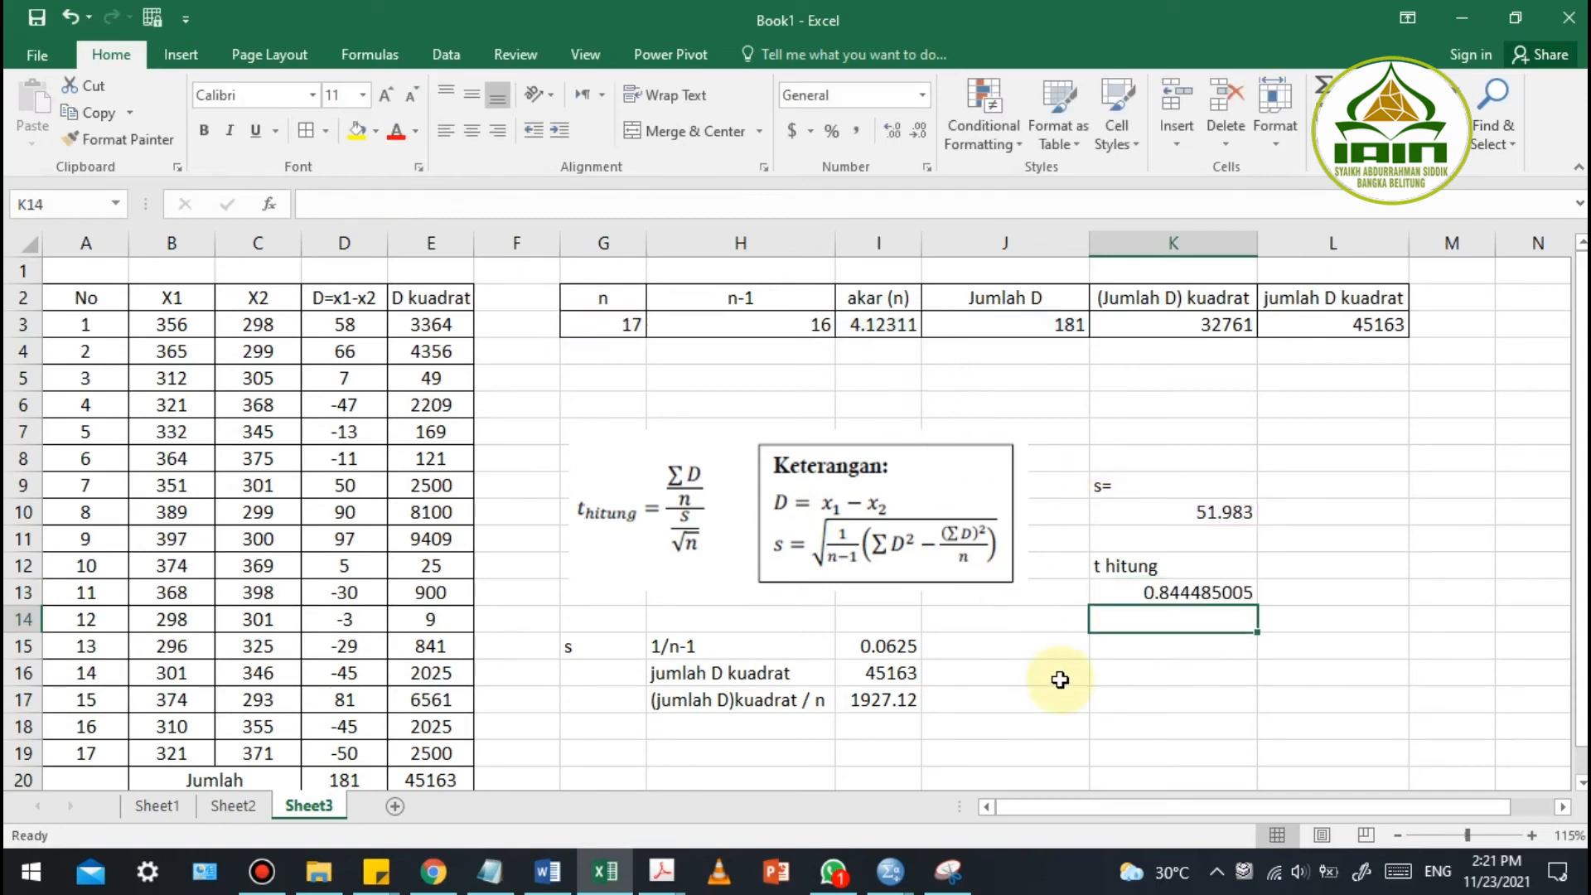
pyautogui.click(1152, 595)
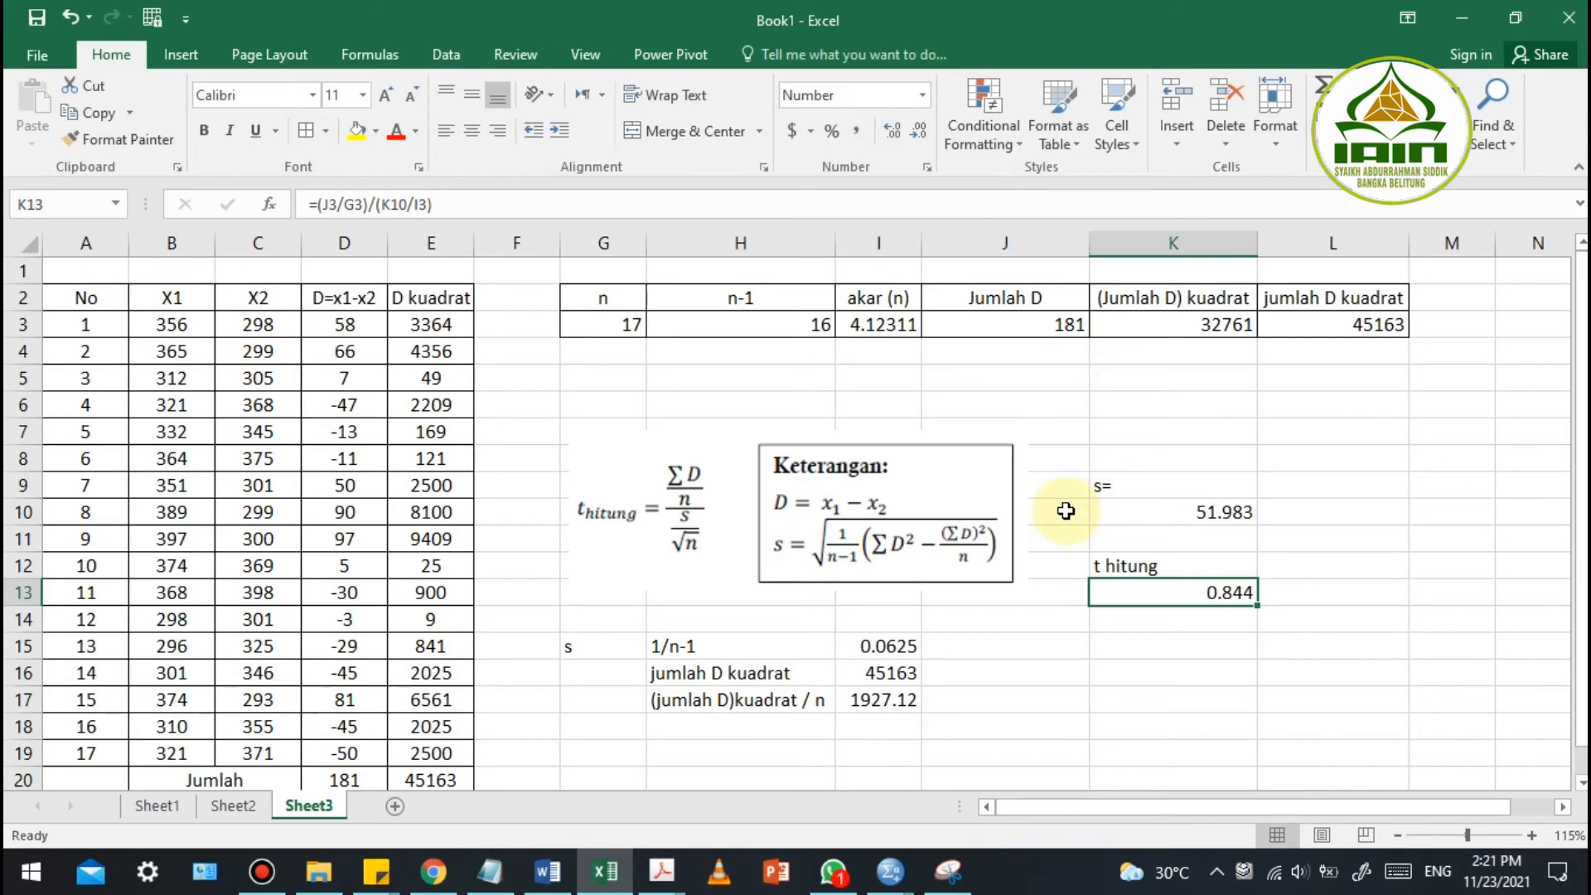
# Switch to the Paired Sample T-Test Kunci document in Word and complete the s equation with 51.983
pyautogui.hotkey('alt', 'Tab')
pyautogui.hotkey('alt', 'Tab')
pyautogui.hotkey('alt', 'Tab')
pyautogui.hotkey('alt', 'Tab')
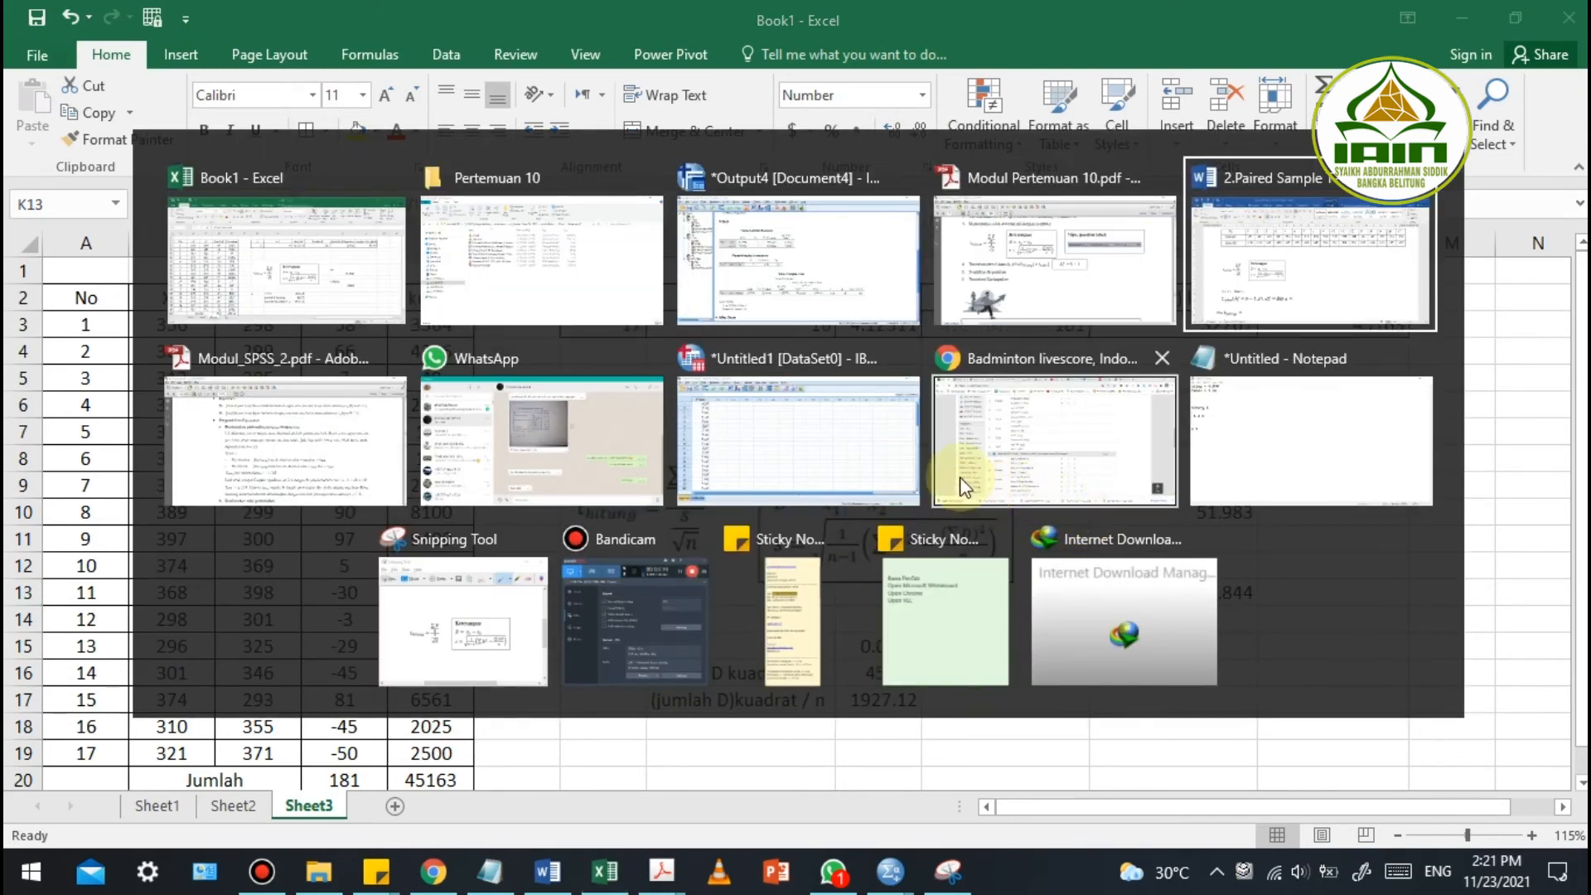
pyautogui.scroll(-3, 614, 531)
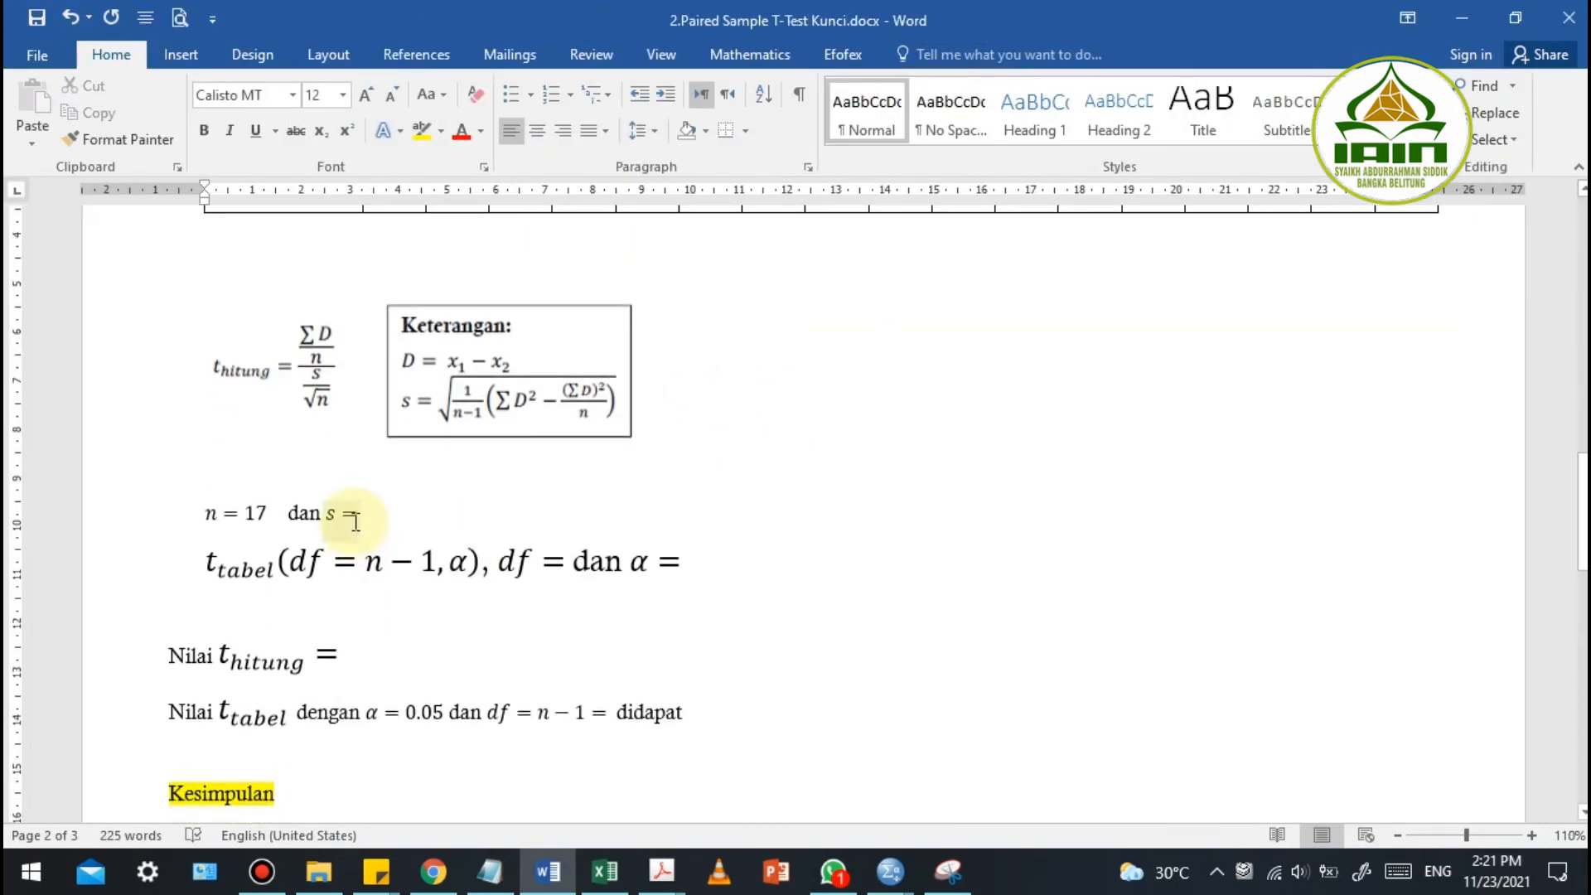
pyautogui.click(356, 523)
pyautogui.hotkey('alt', 'Tab')
pyautogui.hotkey('alt', 'Tab')
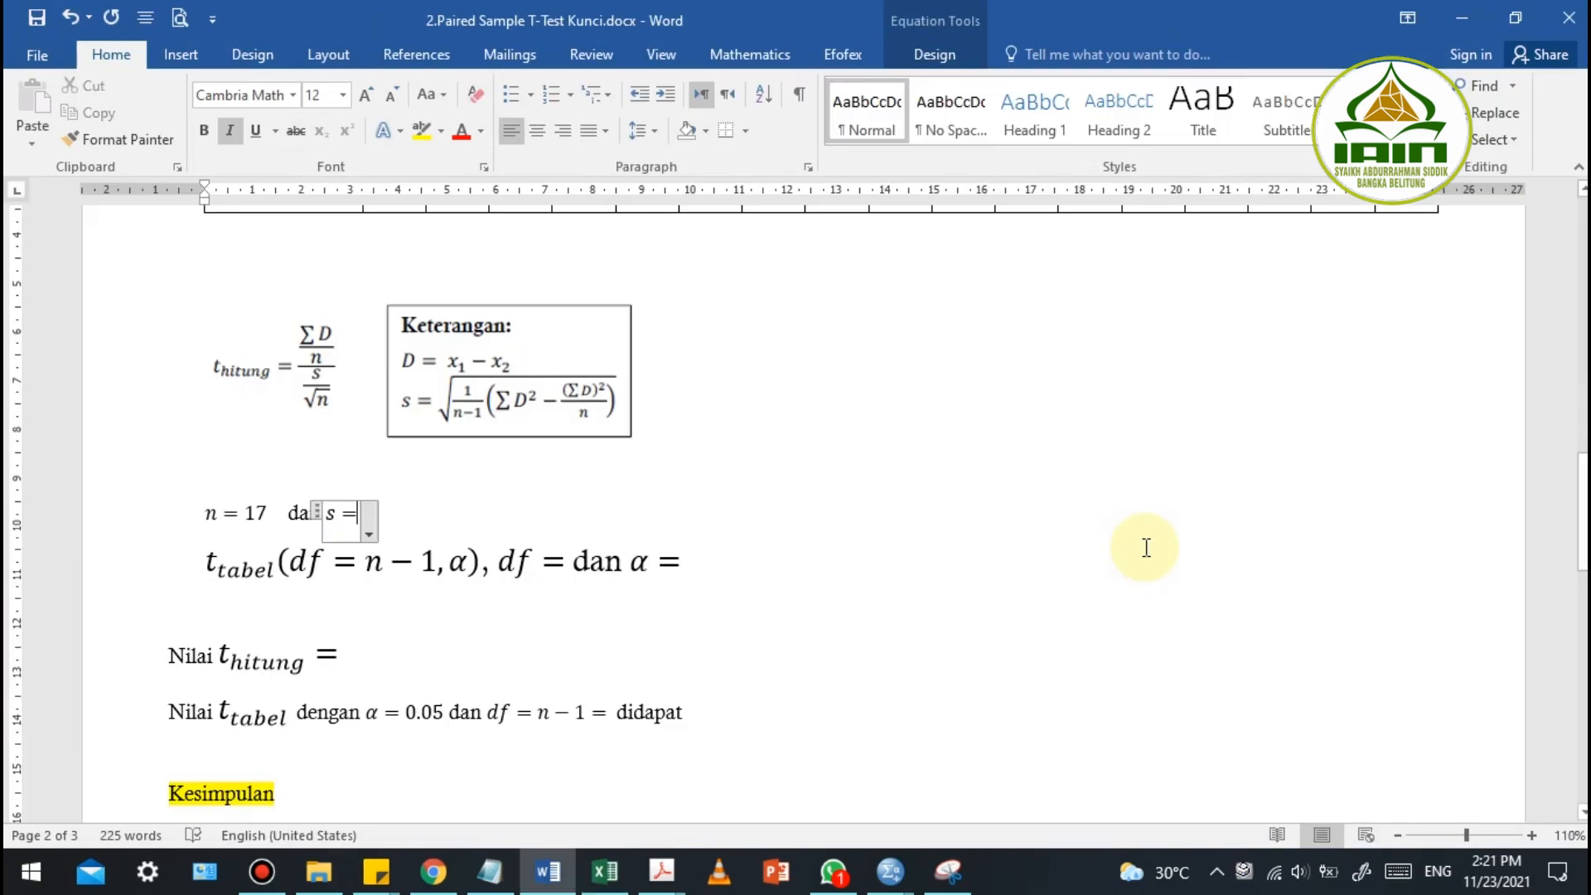
pyautogui.write('51.983')
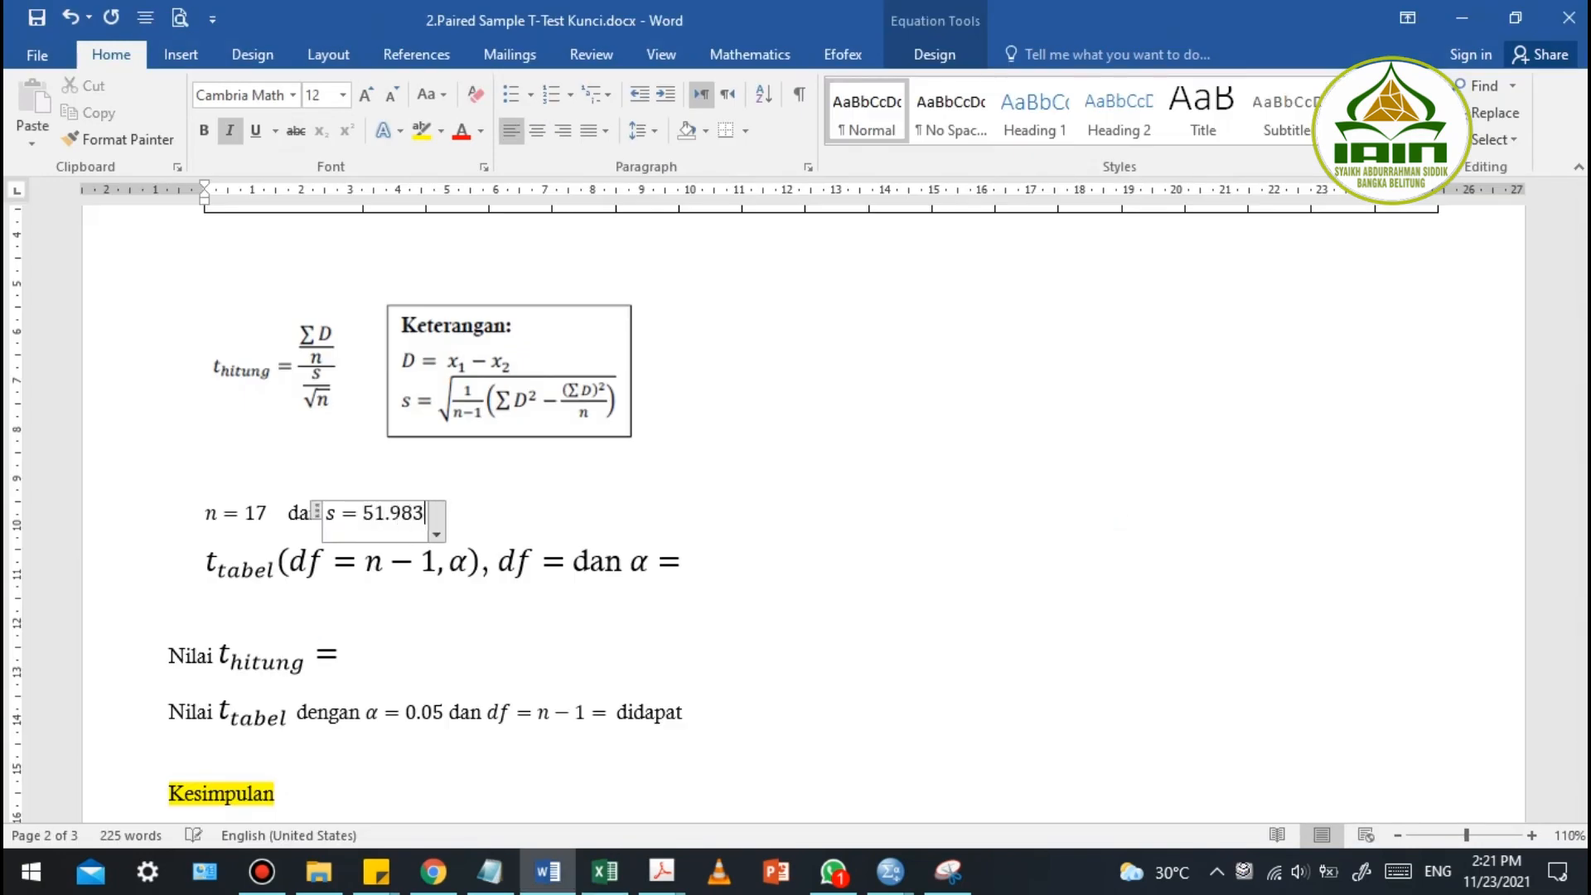
# Complete the t tabel line with df = 17-1=16 and α = 0.05
pyautogui.click(428, 572)
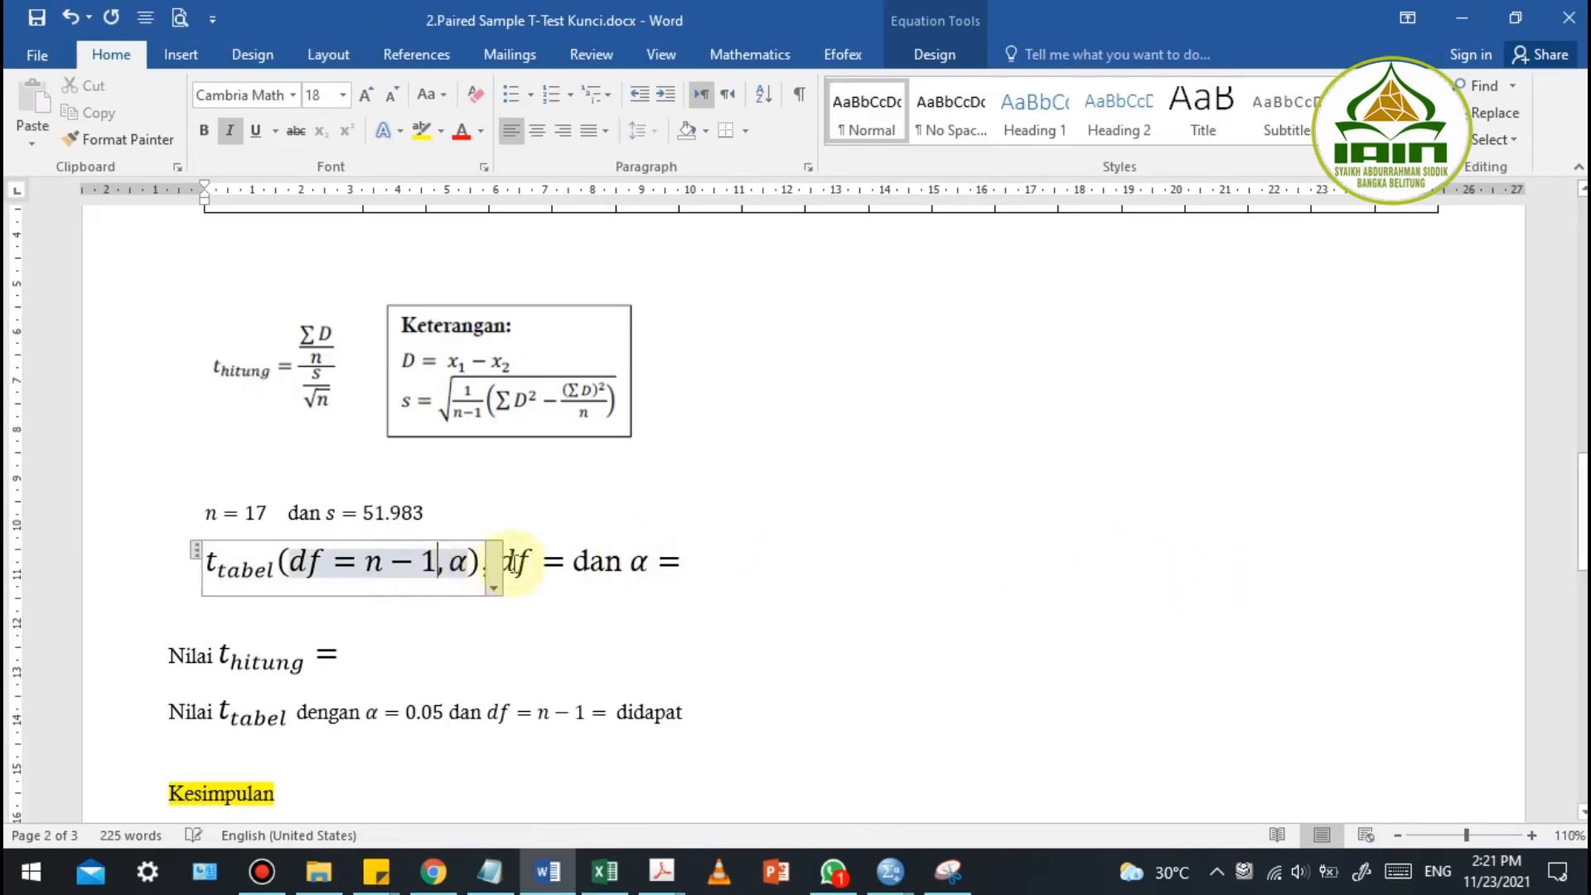
pyautogui.click(570, 568)
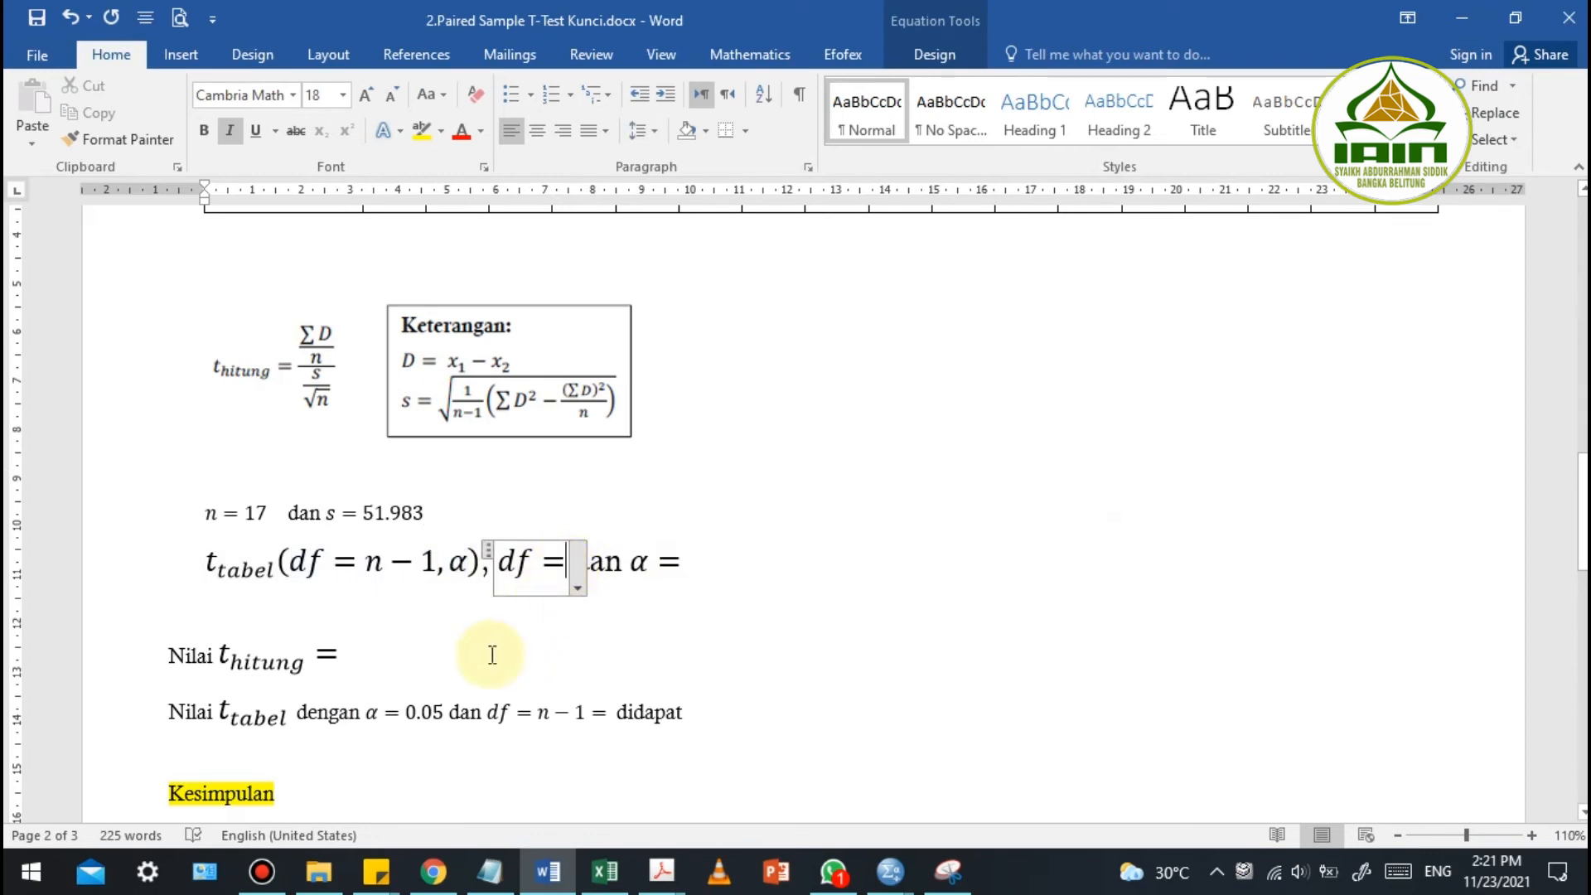
pyautogui.write('1')
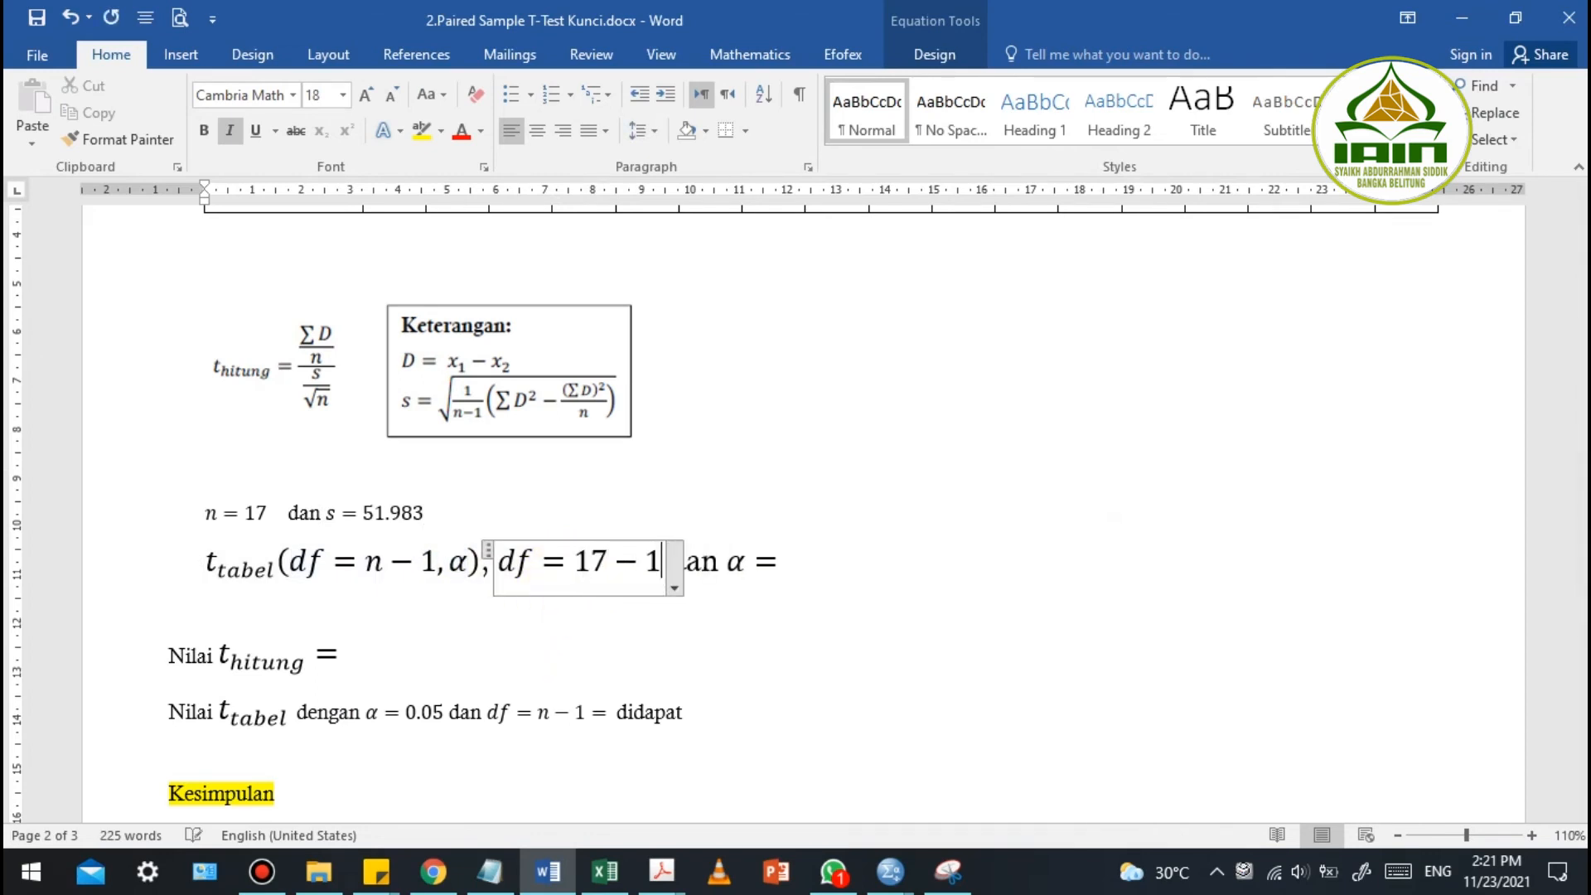
pyautogui.write('7-1=16')
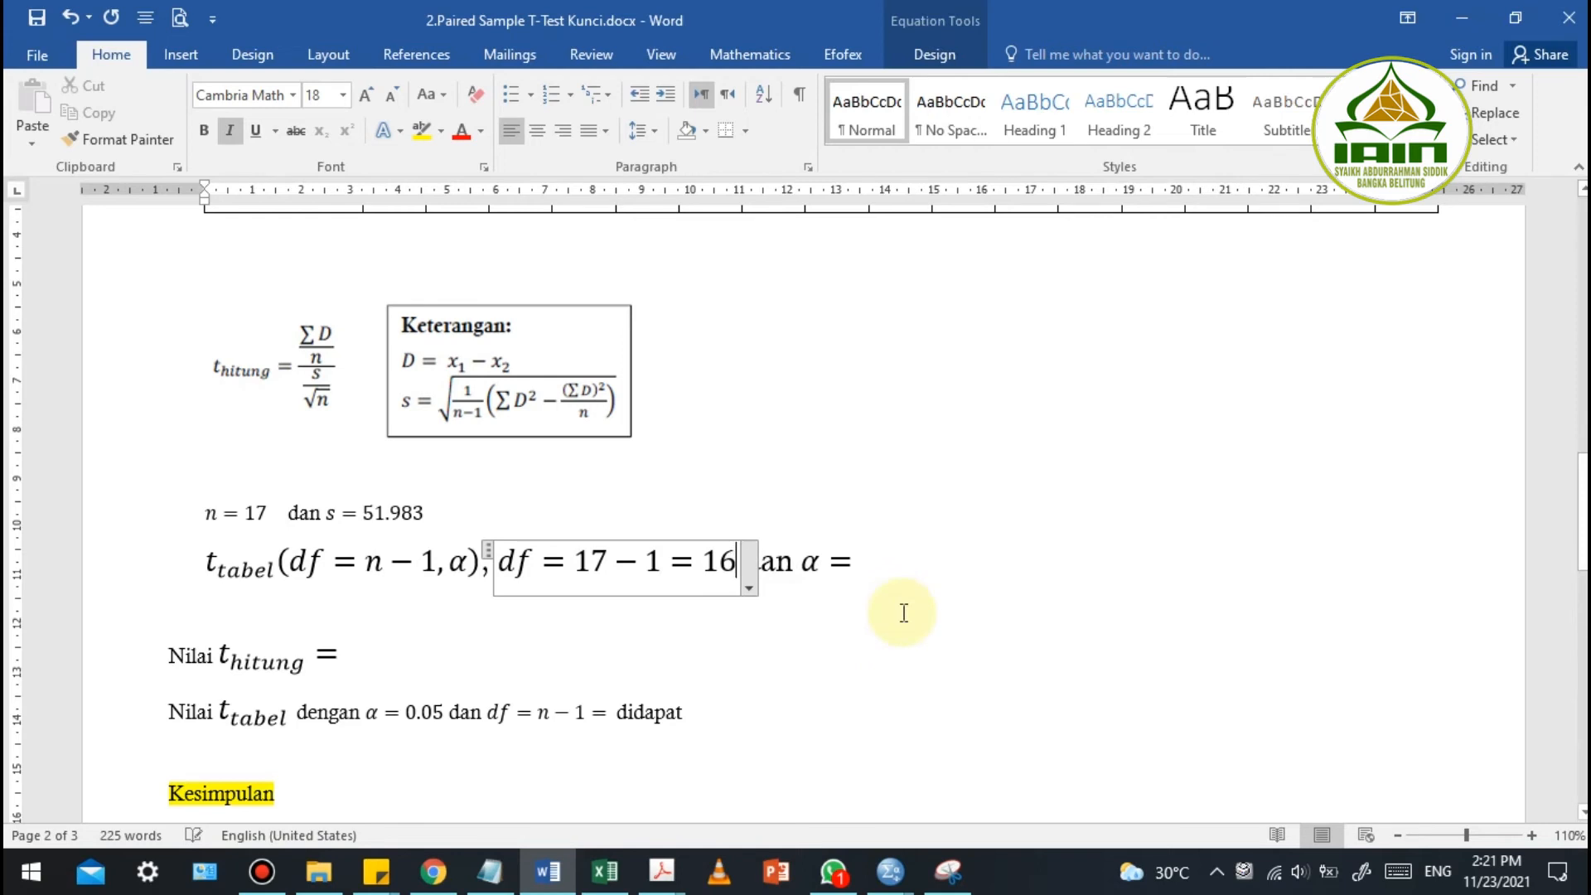
pyautogui.click(863, 568)
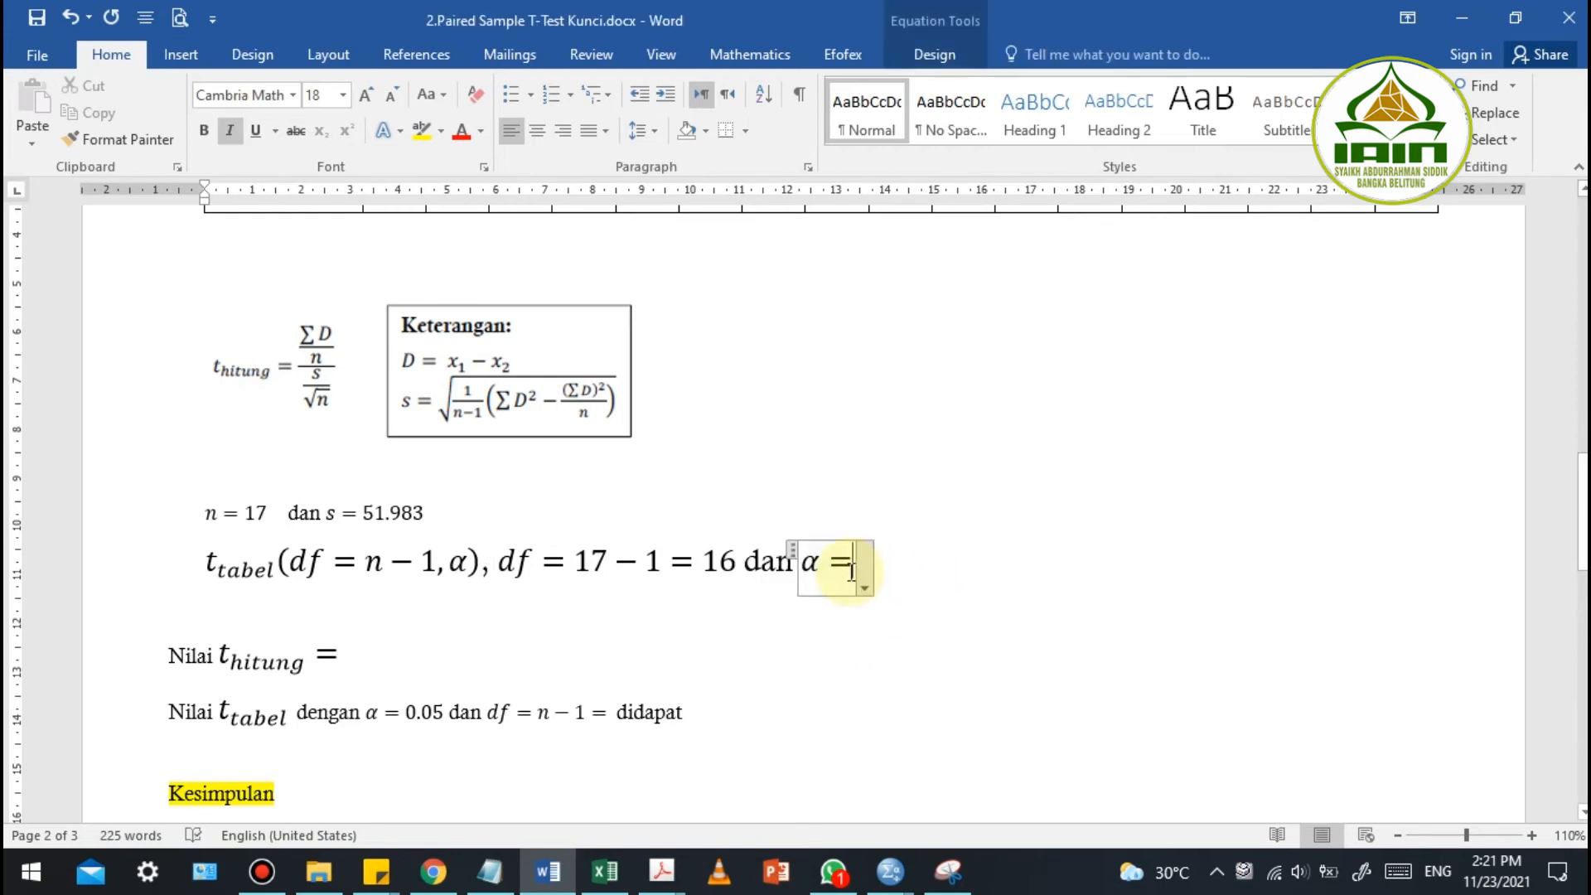
pyautogui.write('0.05')
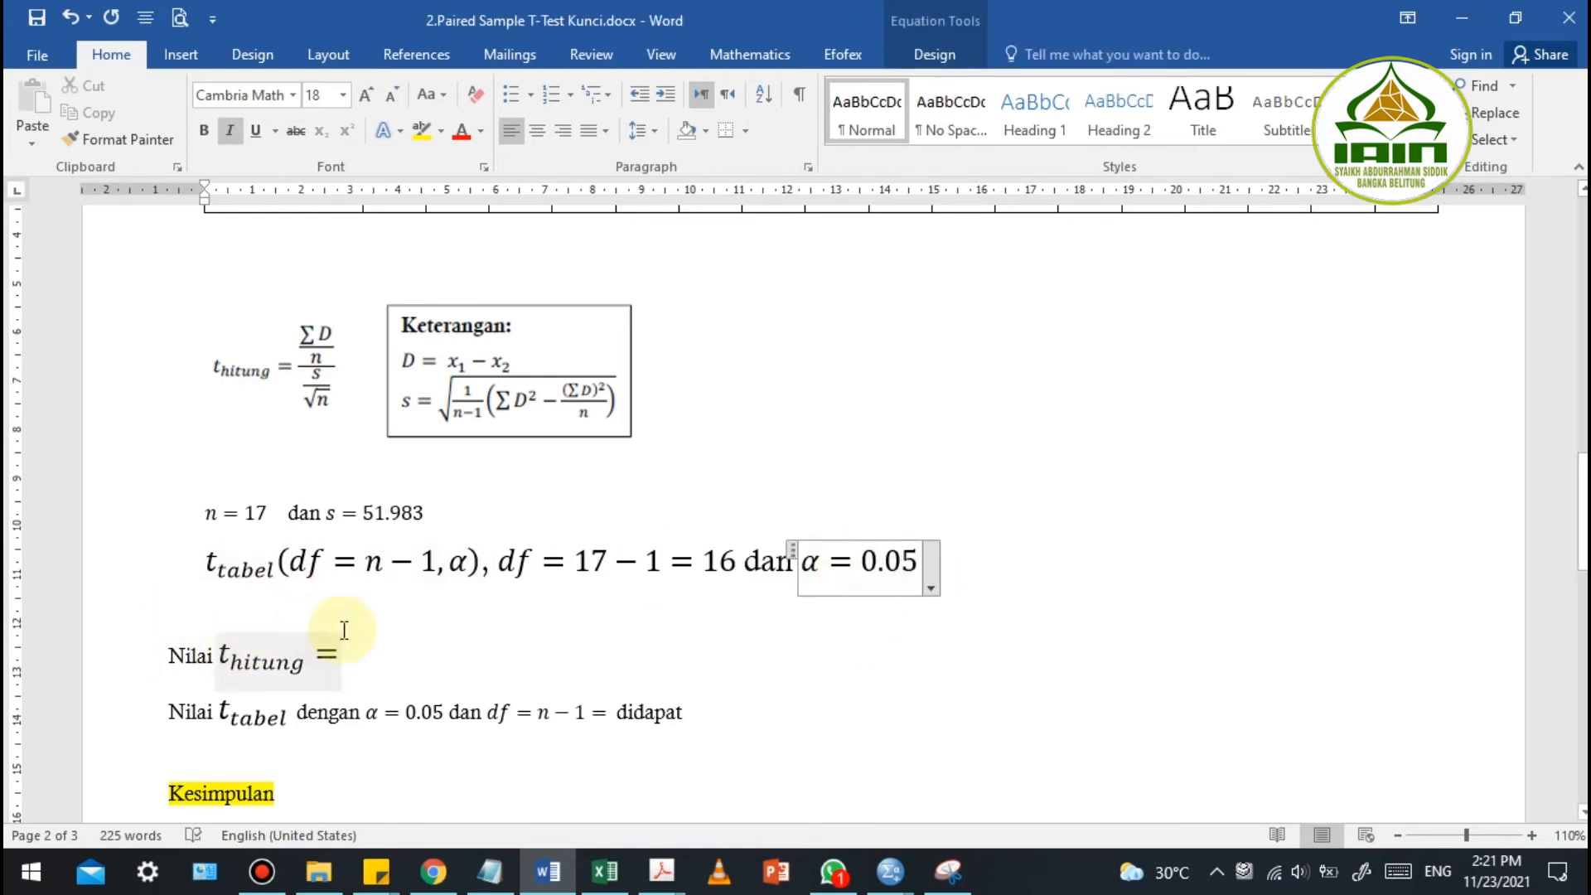
# Highlight the t hitung result in K13 of the Excel sheet in yellow and record 0.844 as Nilai t hitung in the Word document
pyautogui.click(328, 655)
pyautogui.hotkey('alt', 'Tab')
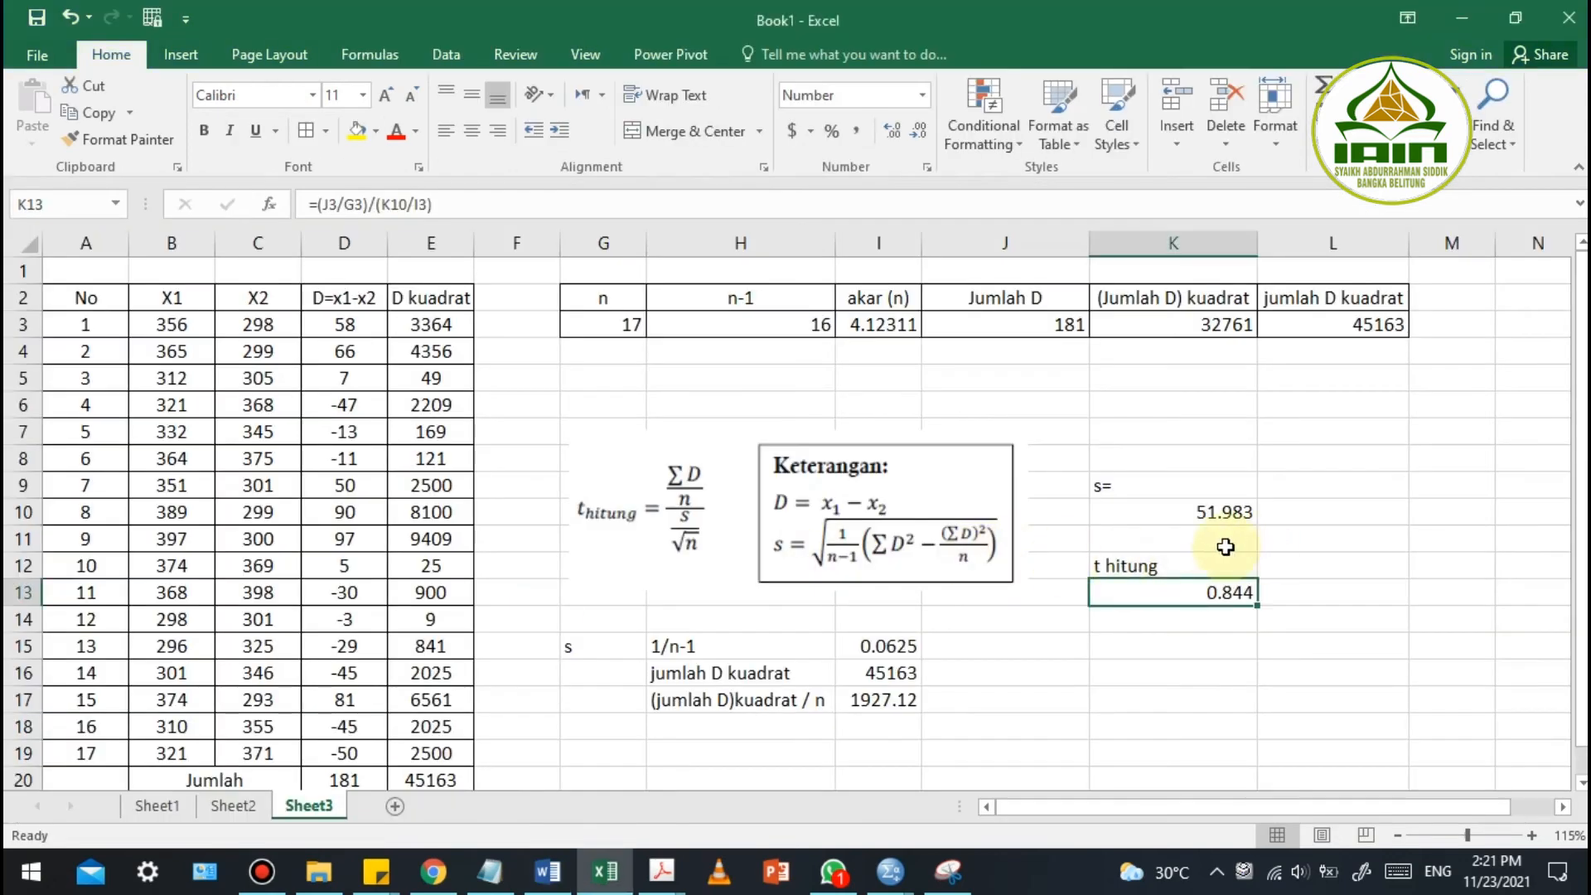
pyautogui.click(365, 135)
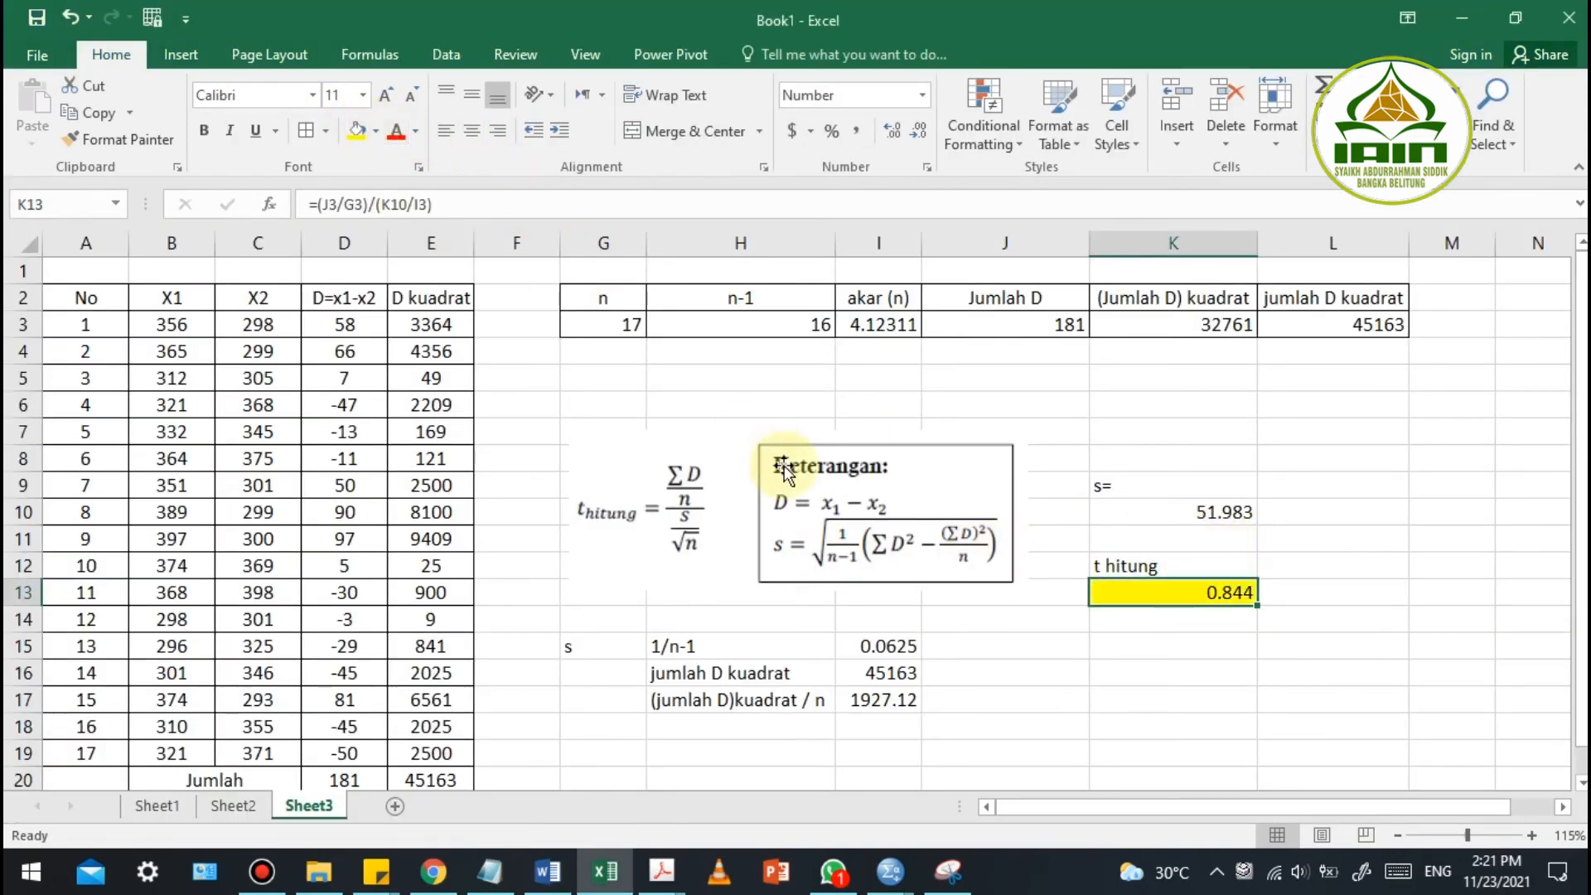
pyautogui.hotkey('alt', 'Tab')
pyautogui.write('0.844')
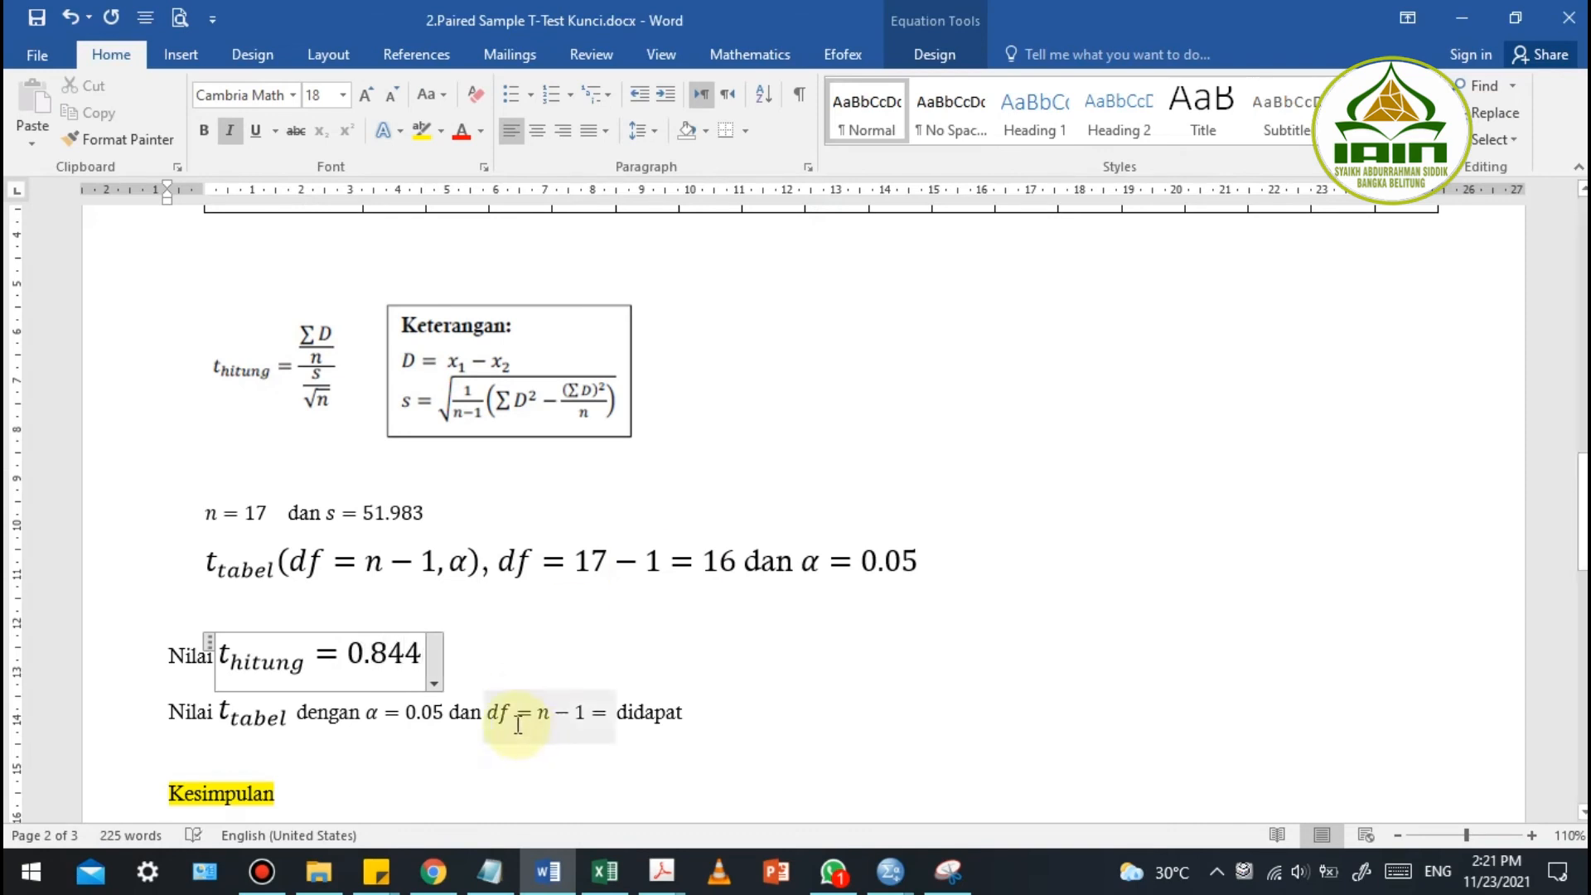
# Enter 16 as the result of df = n − 1 in the Nilai t tabel line and place the cursor after didapat
pyautogui.click(426, 719)
pyautogui.click(509, 713)
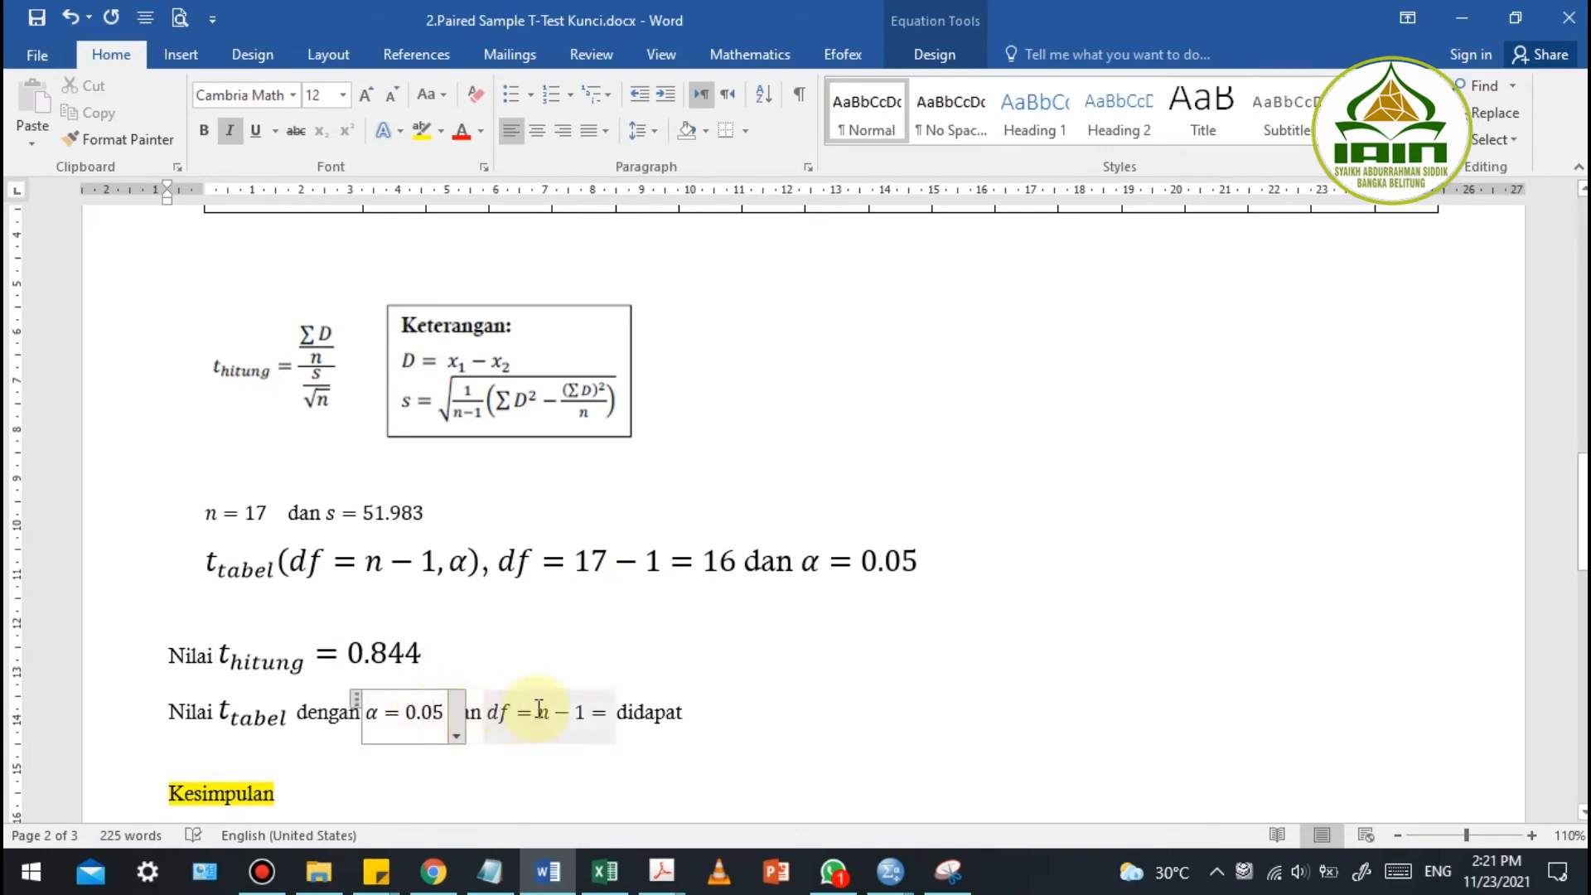
pyautogui.write('14')
pyautogui.press('BackSpace')
pyautogui.press('BackSpace')
pyautogui.write('16')
pyautogui.click(735, 720)
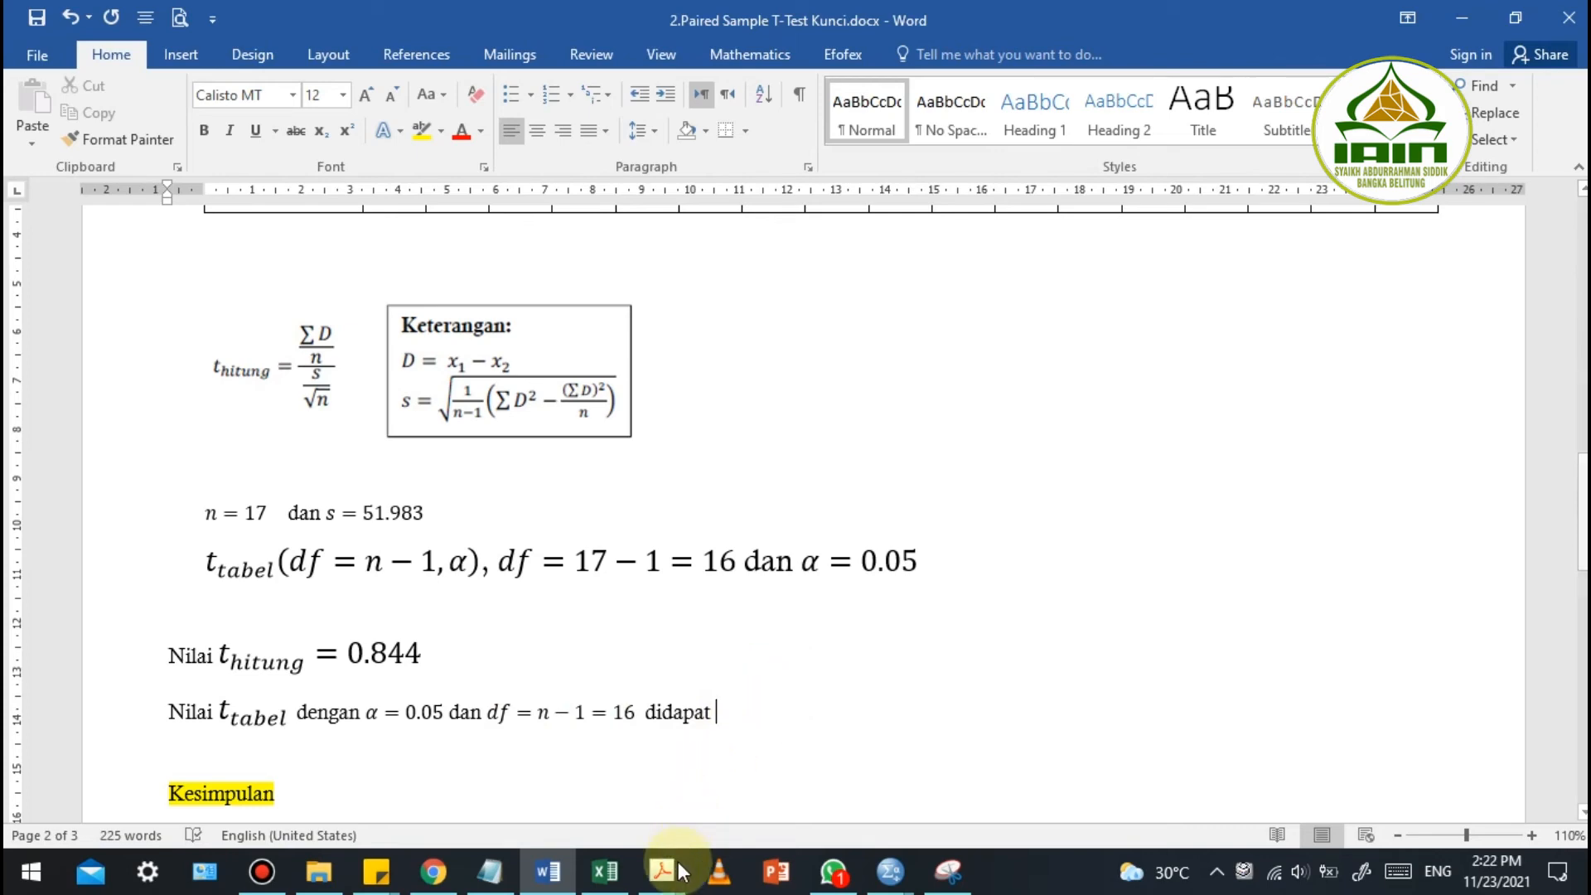
# Open the Modul Pertemuan 10 PDF in Acrobat, find the t distribution table on page 6 and mark its one tail test heading
pyautogui.moveTo(676, 868)
pyautogui.click(561, 788)
pyautogui.scroll(10, 854, 530)
pyautogui.scroll(12, 840, 476)
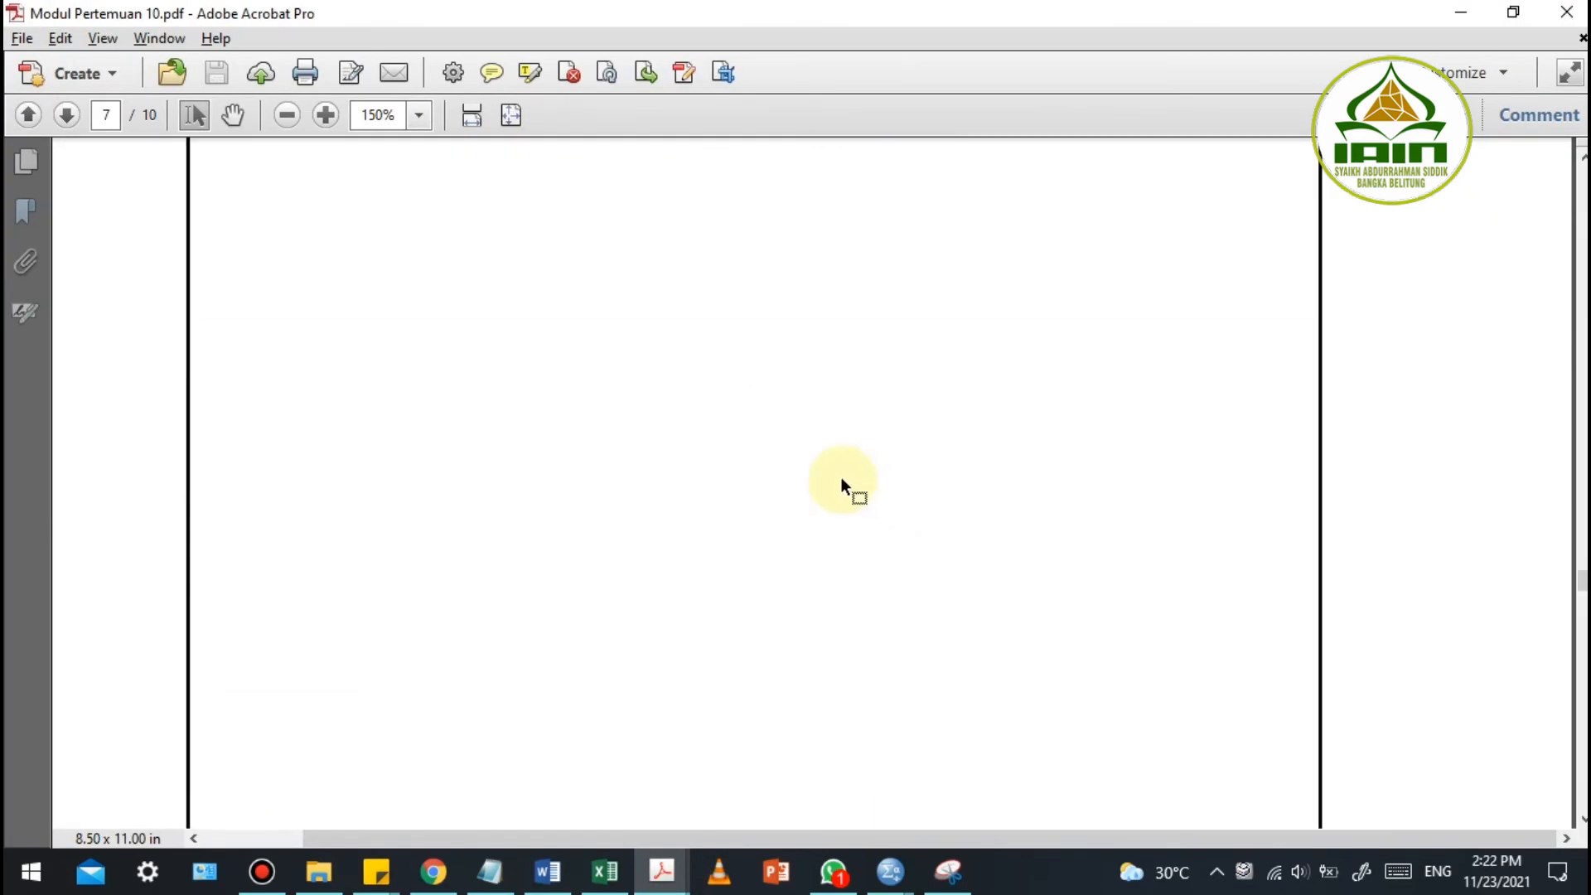
pyautogui.scroll(-15, 842, 477)
pyautogui.scroll(10, 863, 463)
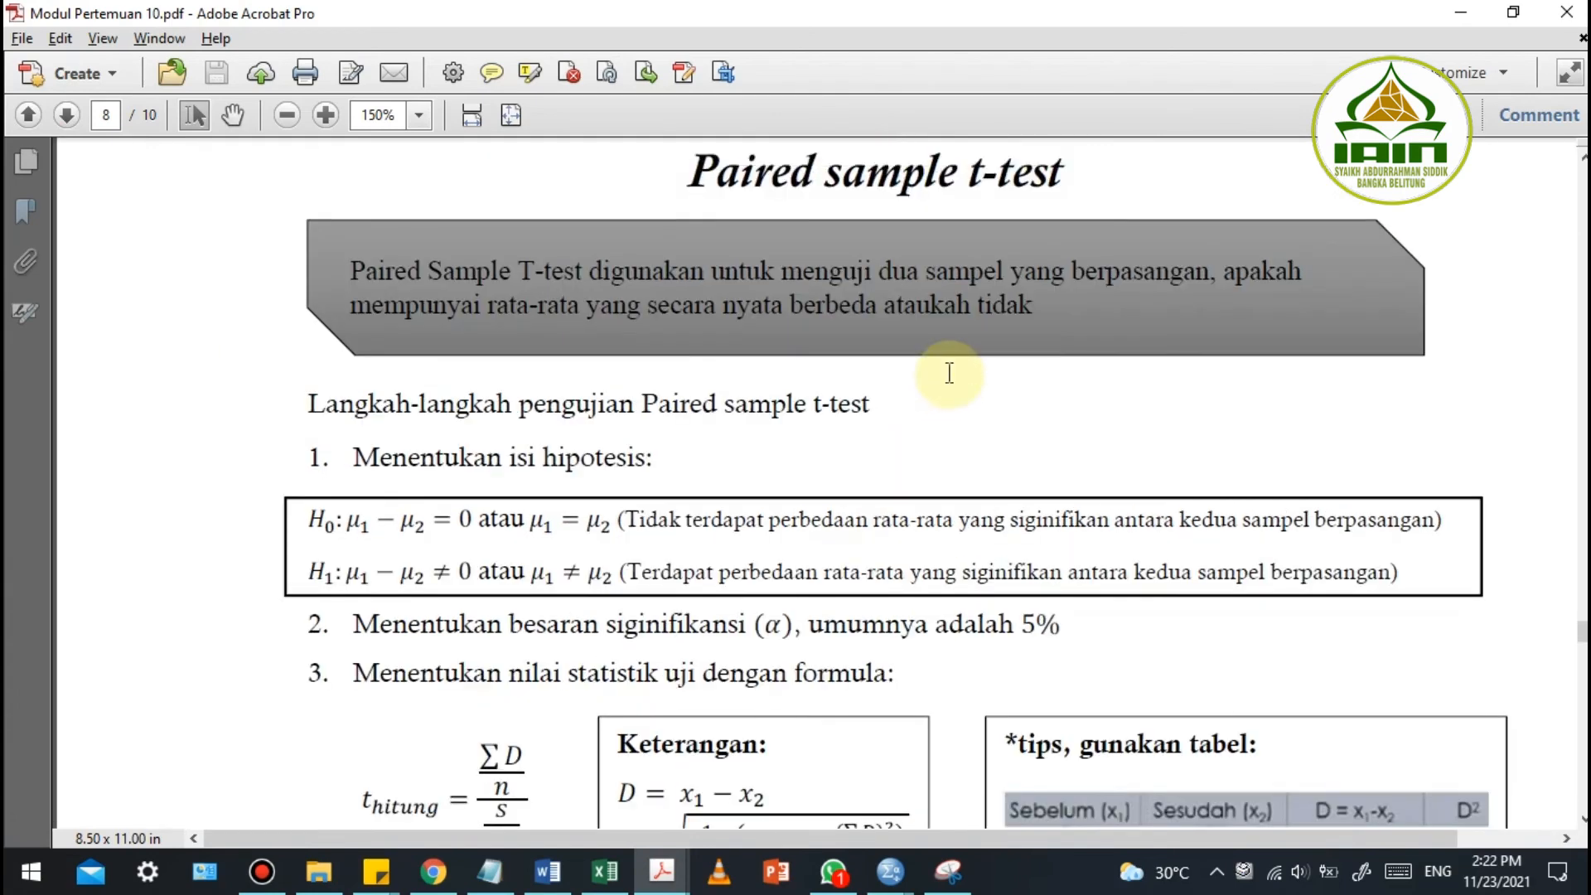
pyautogui.scroll(-5, 1252, 396)
pyautogui.scroll(-5, 1227, 404)
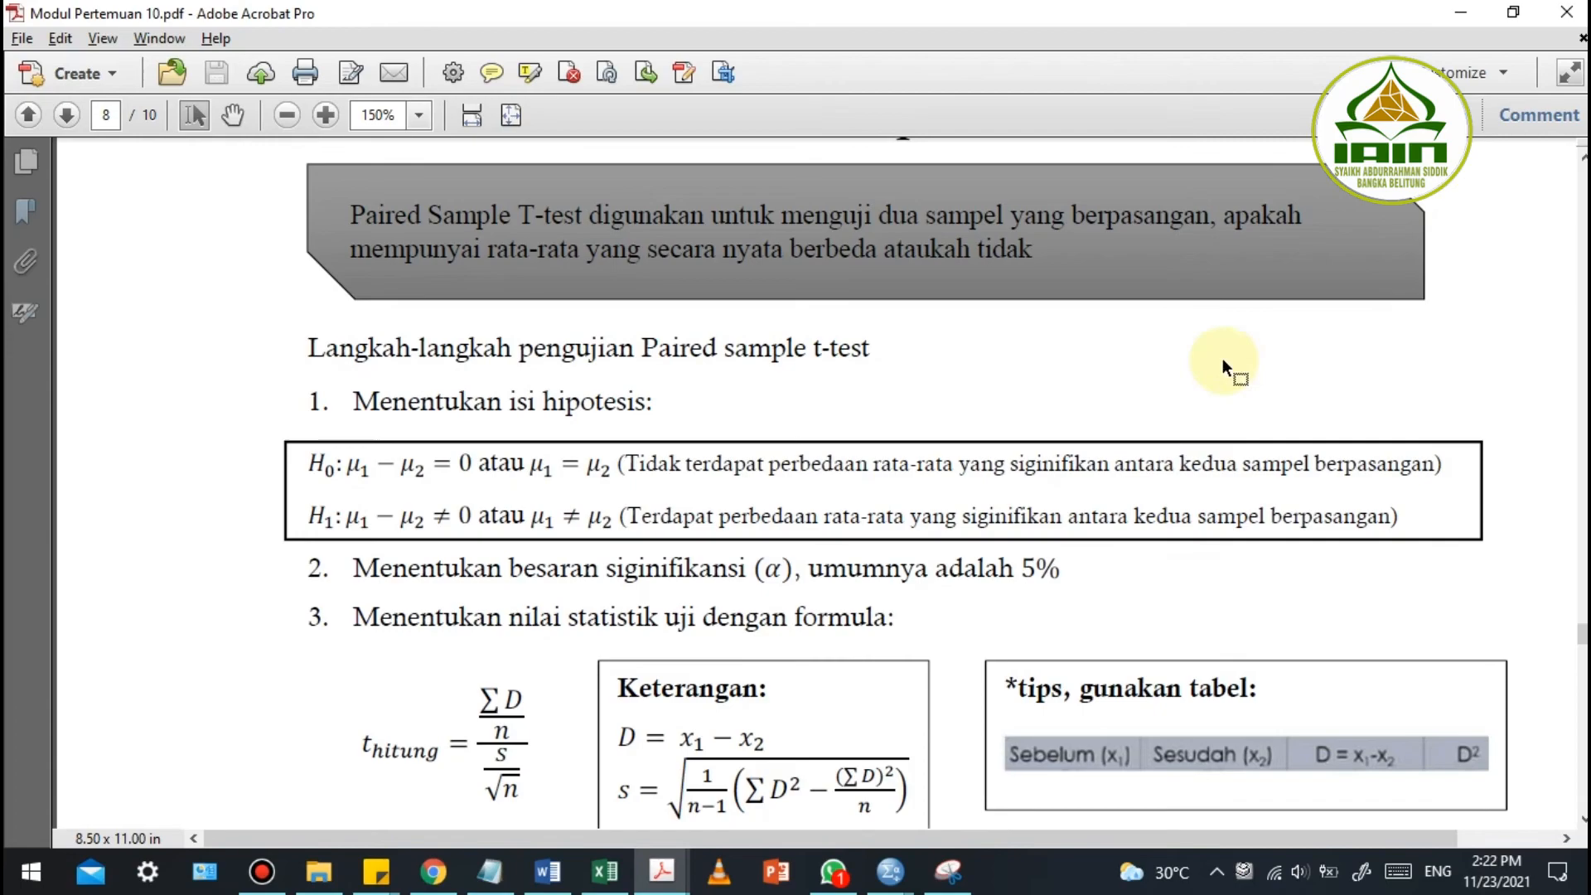
pyautogui.scroll(15, 1112, 419)
pyautogui.scroll(15, 1106, 419)
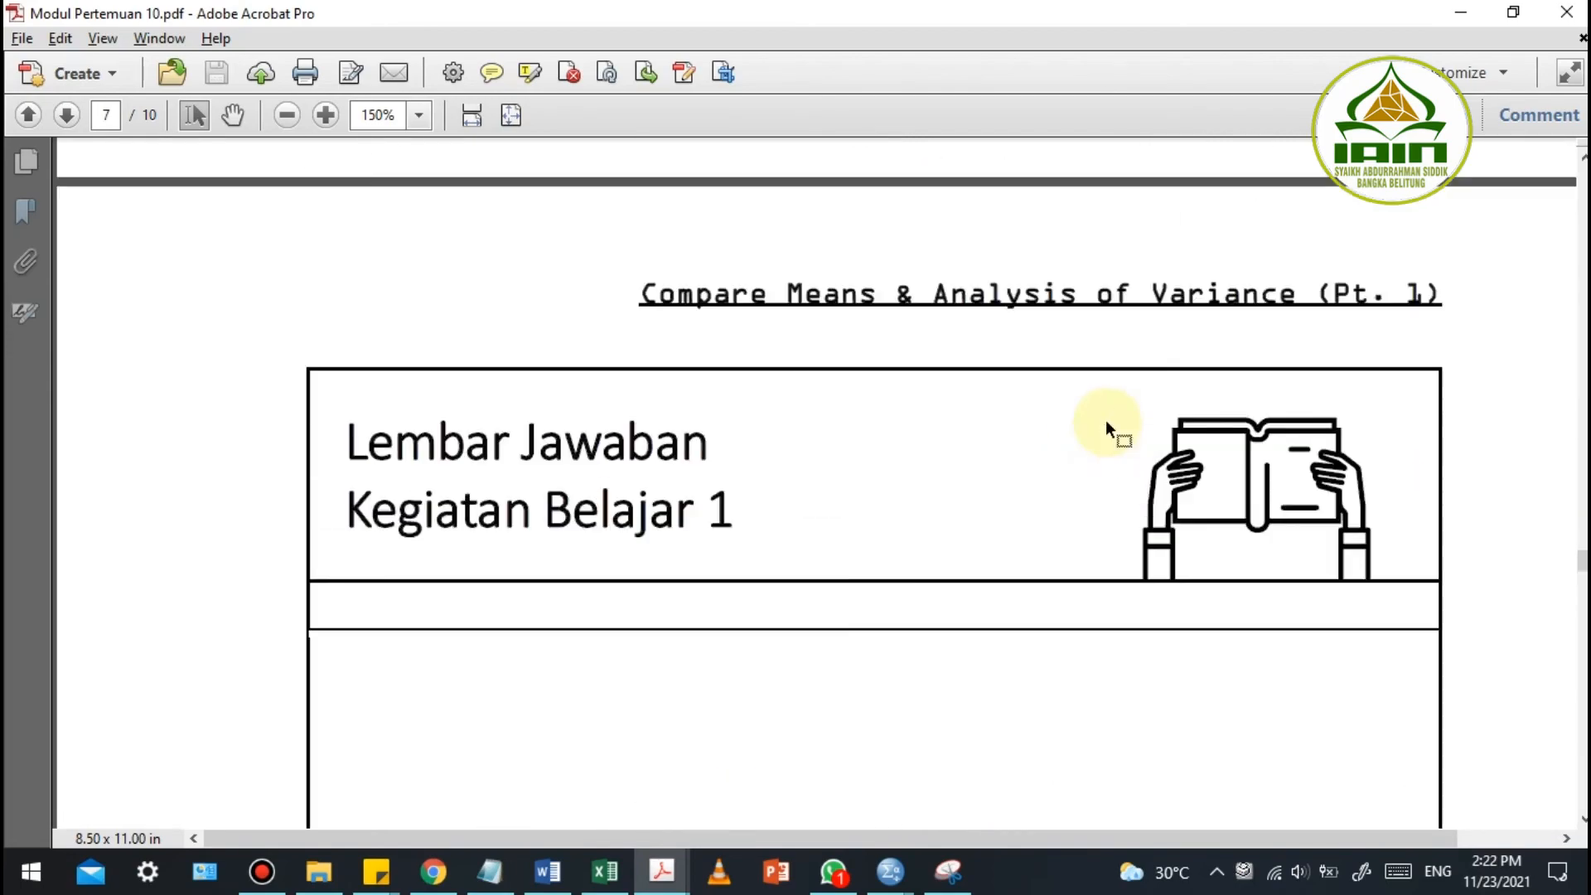
pyautogui.scroll(5, 1100, 456)
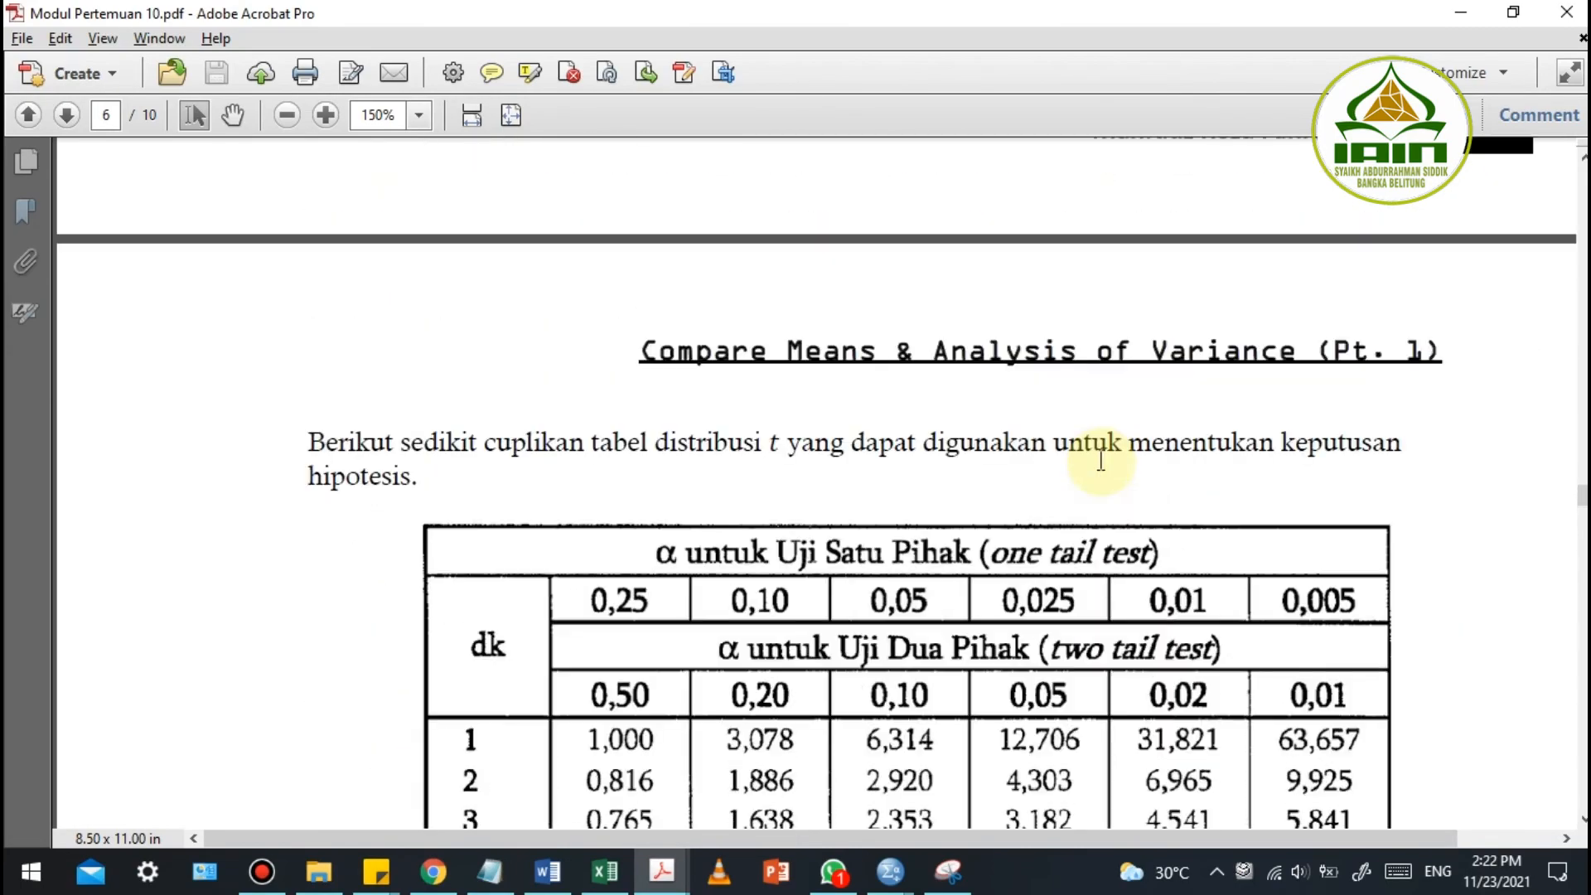
pyautogui.scroll(-3, 1112, 461)
pyautogui.scroll(-3, 1127, 448)
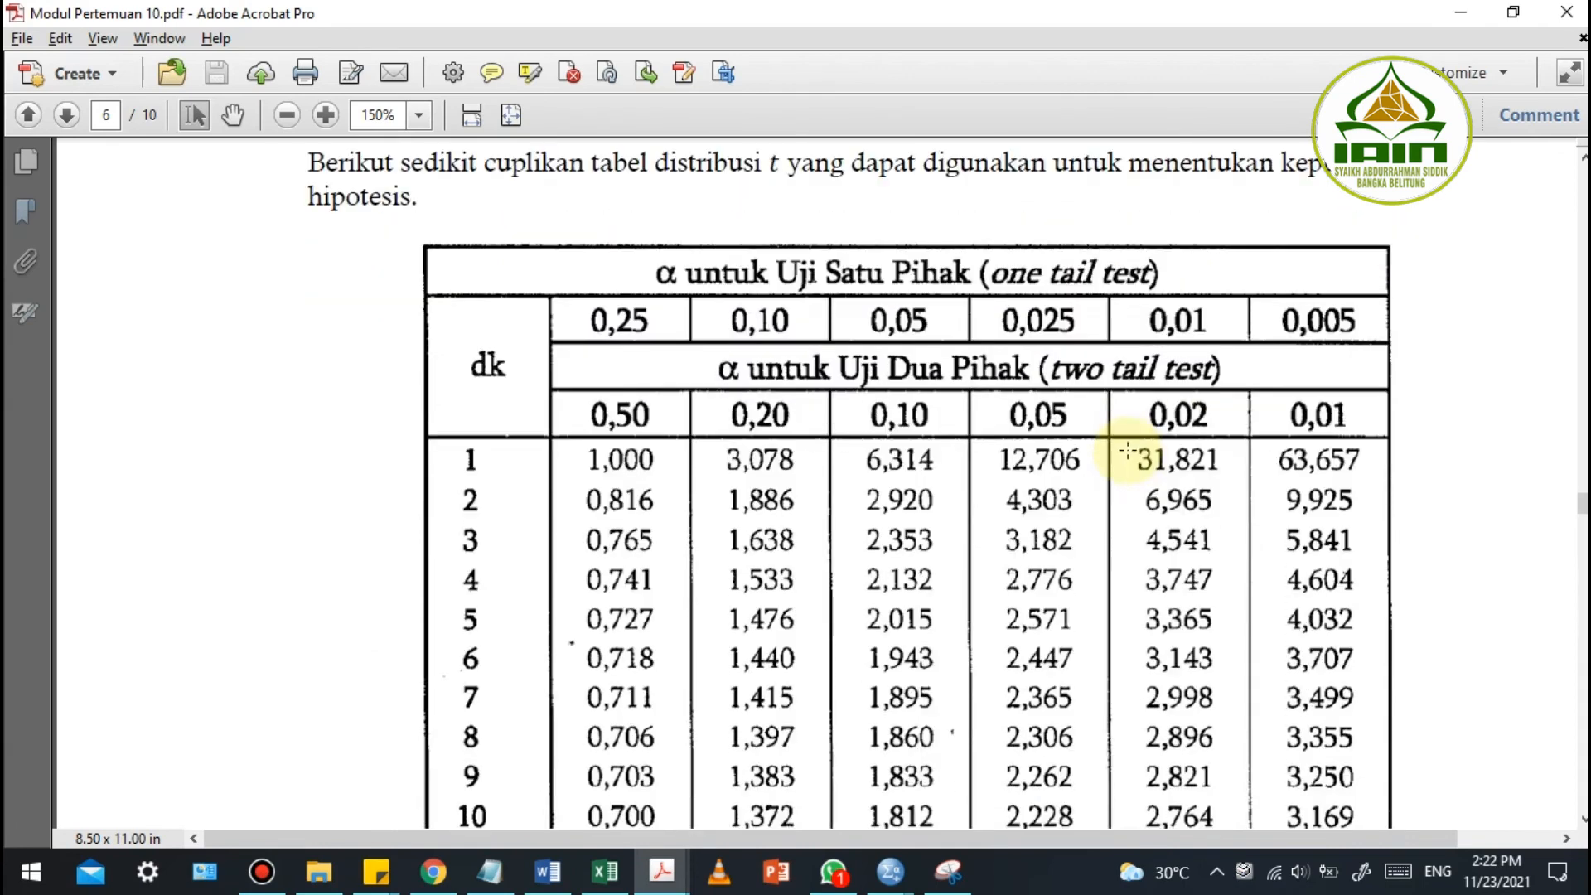
pyautogui.moveTo(649, 236); pyautogui.dragTo(1206, 308)
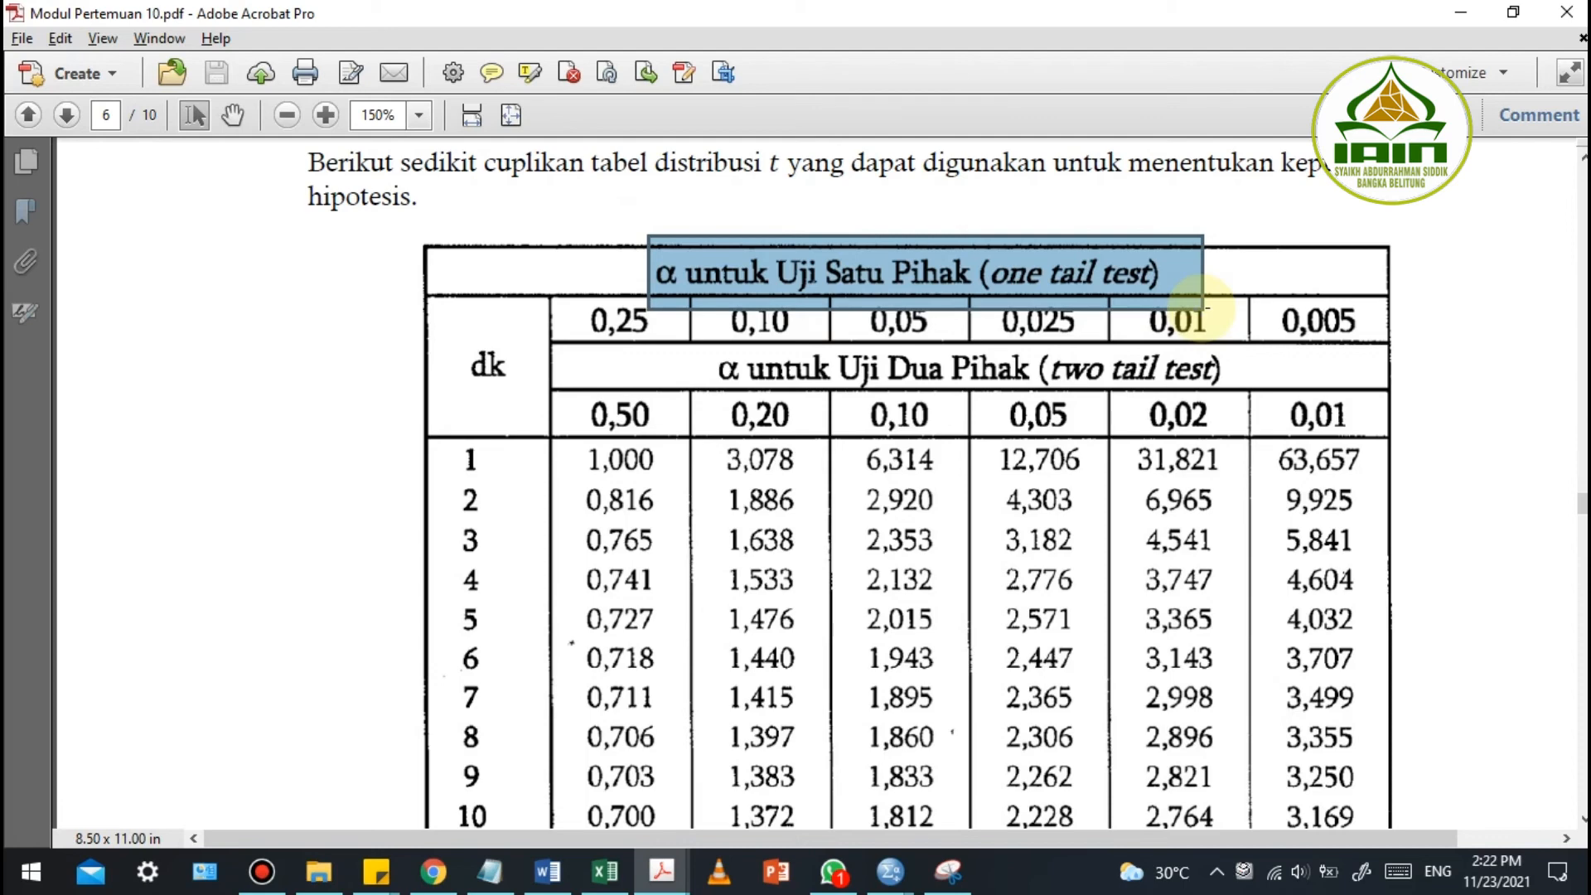
# Return to the Word document and examine the case and the H0 wording against the table's one-tail and two-tail headings
pyautogui.hotkey('alt', 'Tab')
pyautogui.scroll(4, 812, 373)
pyautogui.scroll(10, 812, 373)
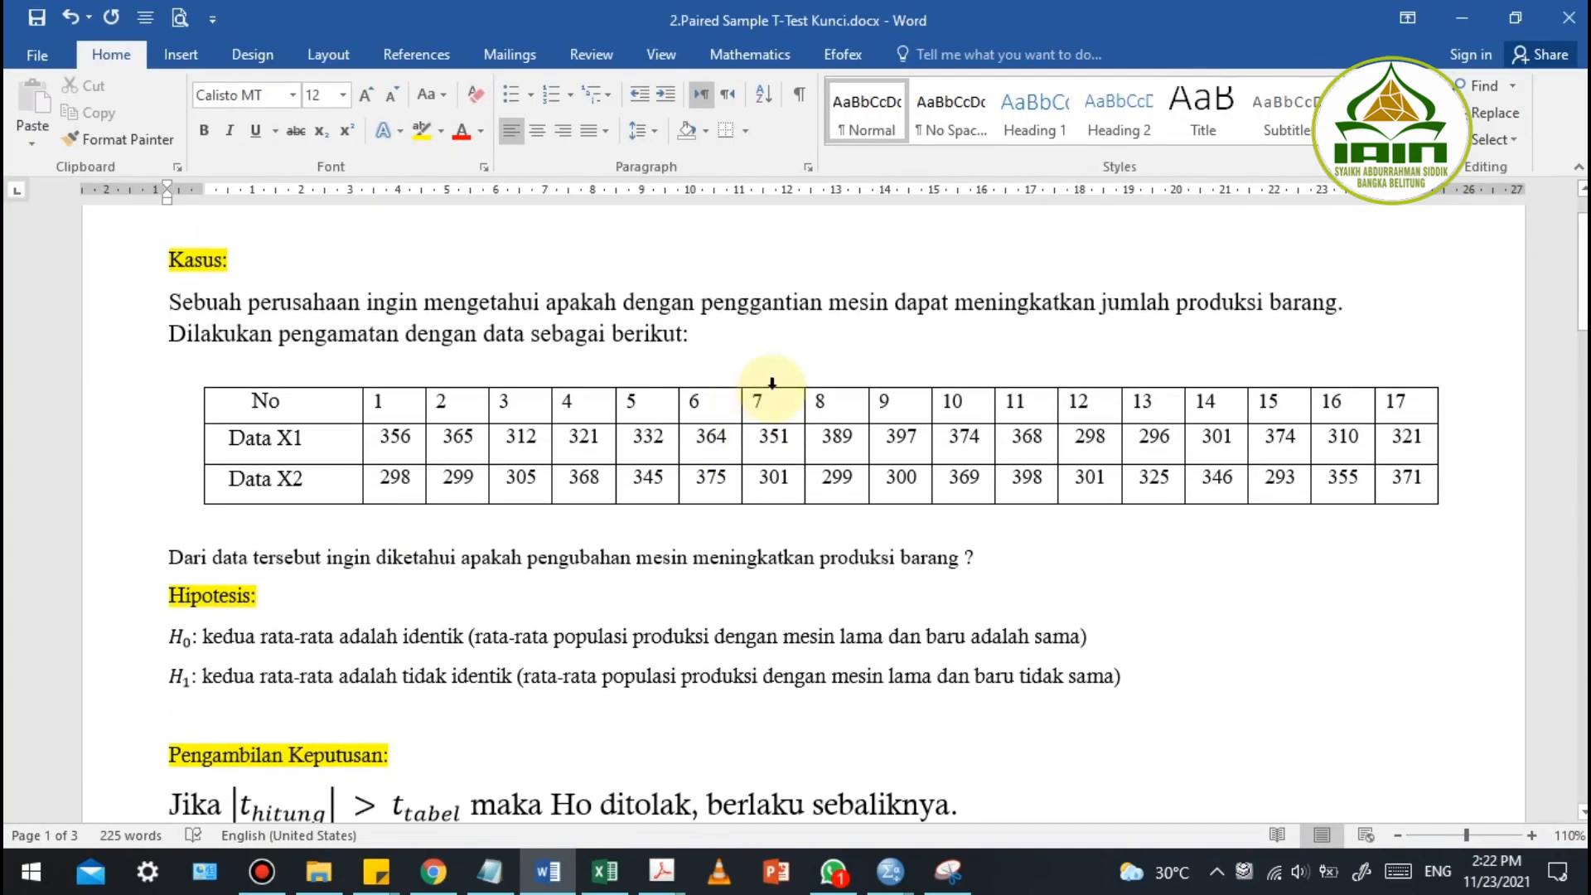
pyautogui.scroll(-2, 779, 398)
pyautogui.hotkey('alt', 'Tab')
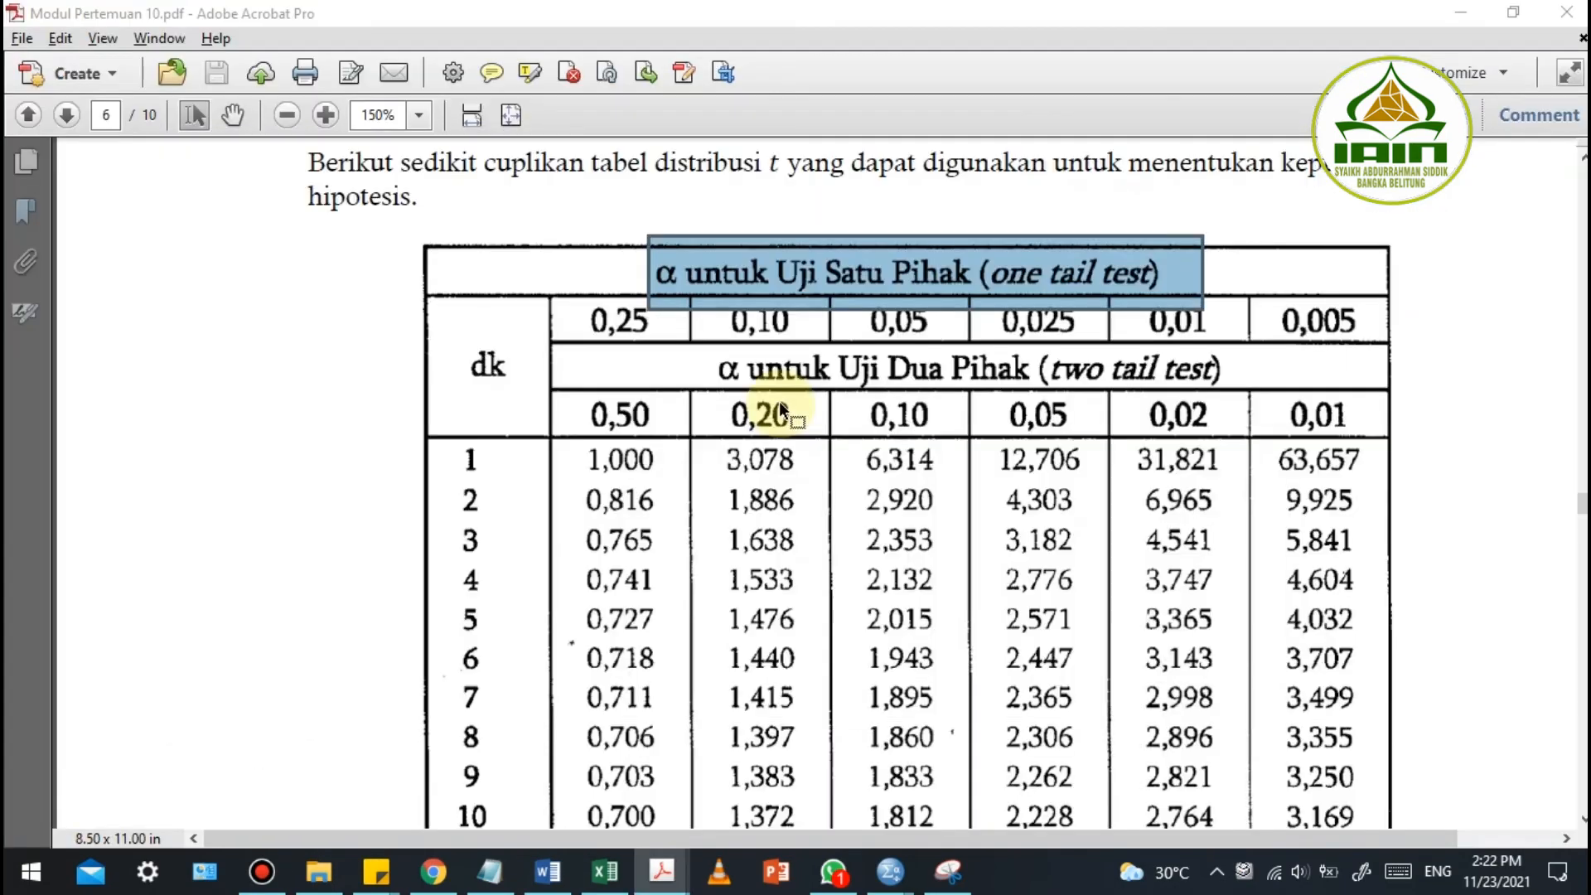
pyautogui.hotkey('alt', 'Tab')
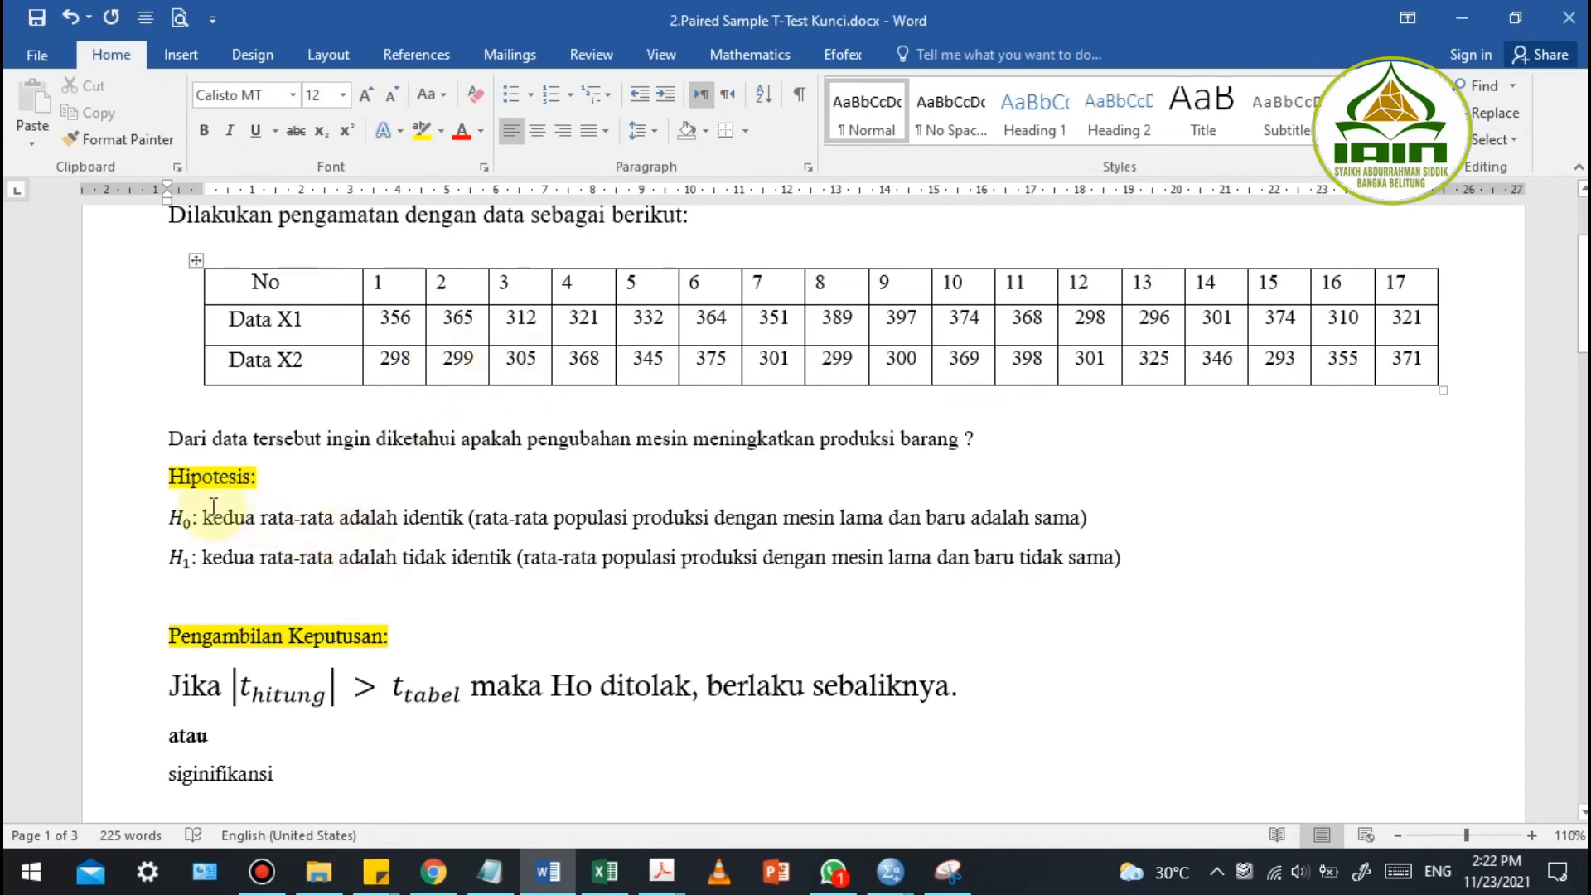
pyautogui.moveTo(392, 522); pyautogui.dragTo(419, 496)
pyautogui.click(465, 521)
# Insert the equation μ = μ₀ at the end of the H0 hypothesis line
pyautogui.click(1109, 517)
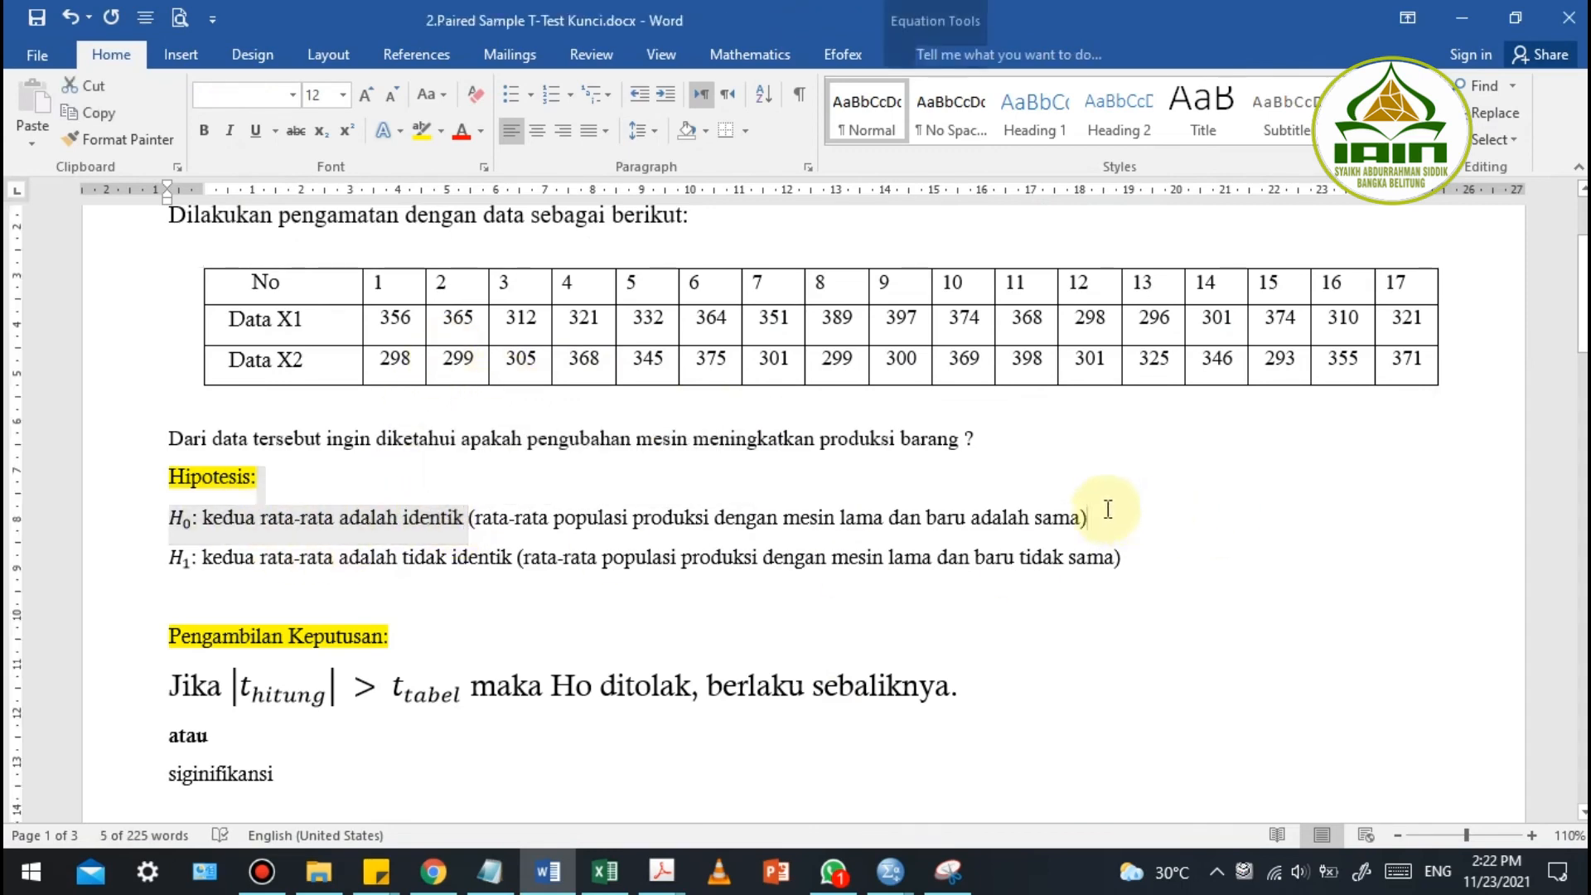
pyautogui.hotkey('alt', '=')
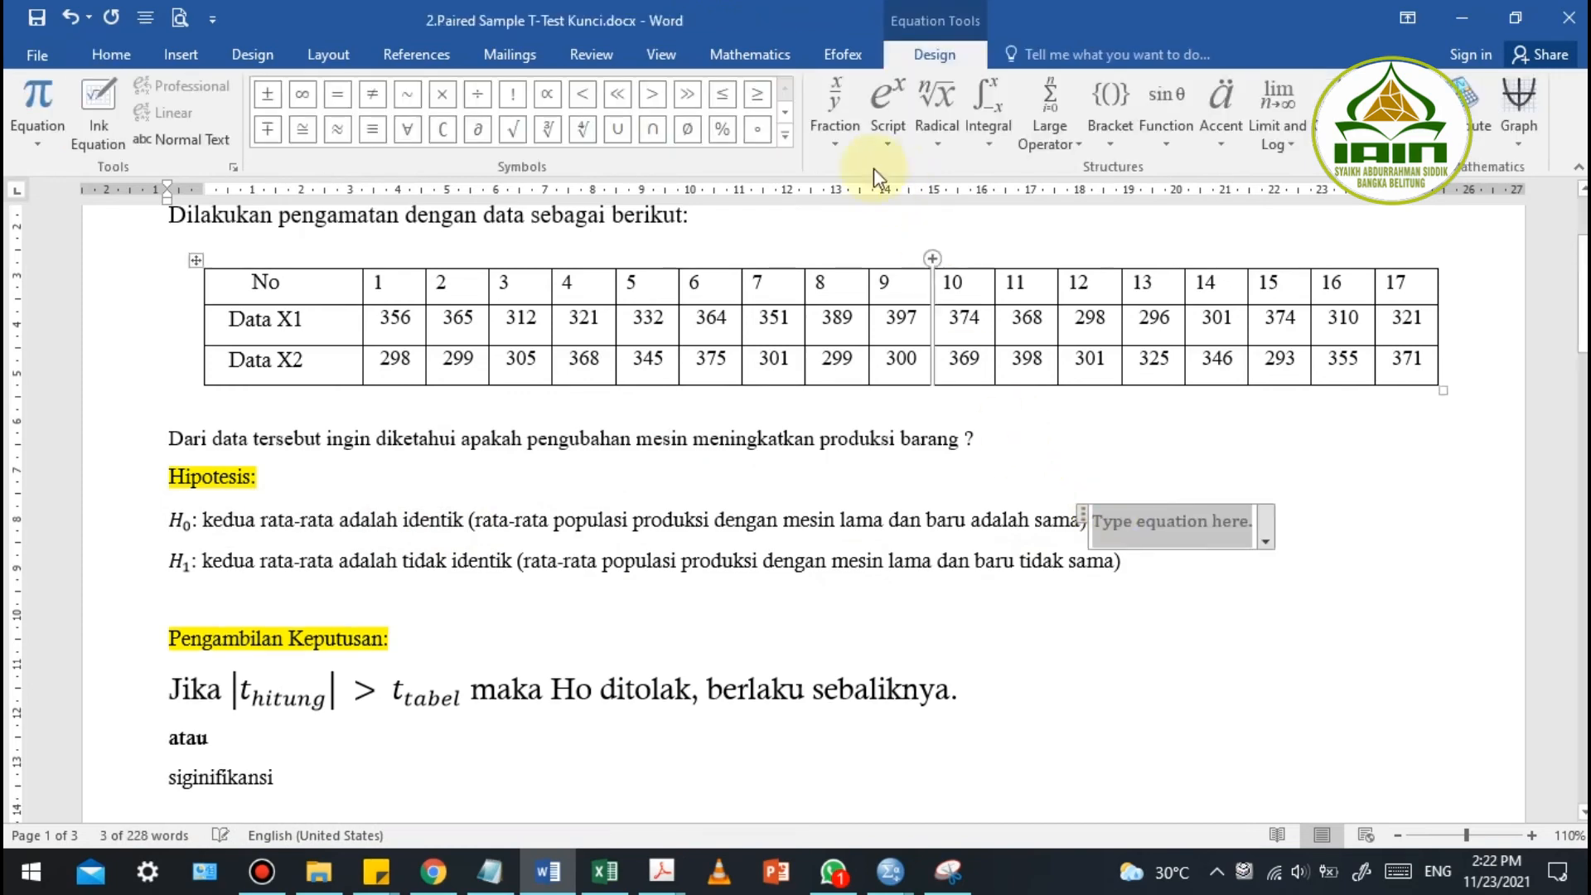
pyautogui.click(791, 108)
pyautogui.click(791, 107)
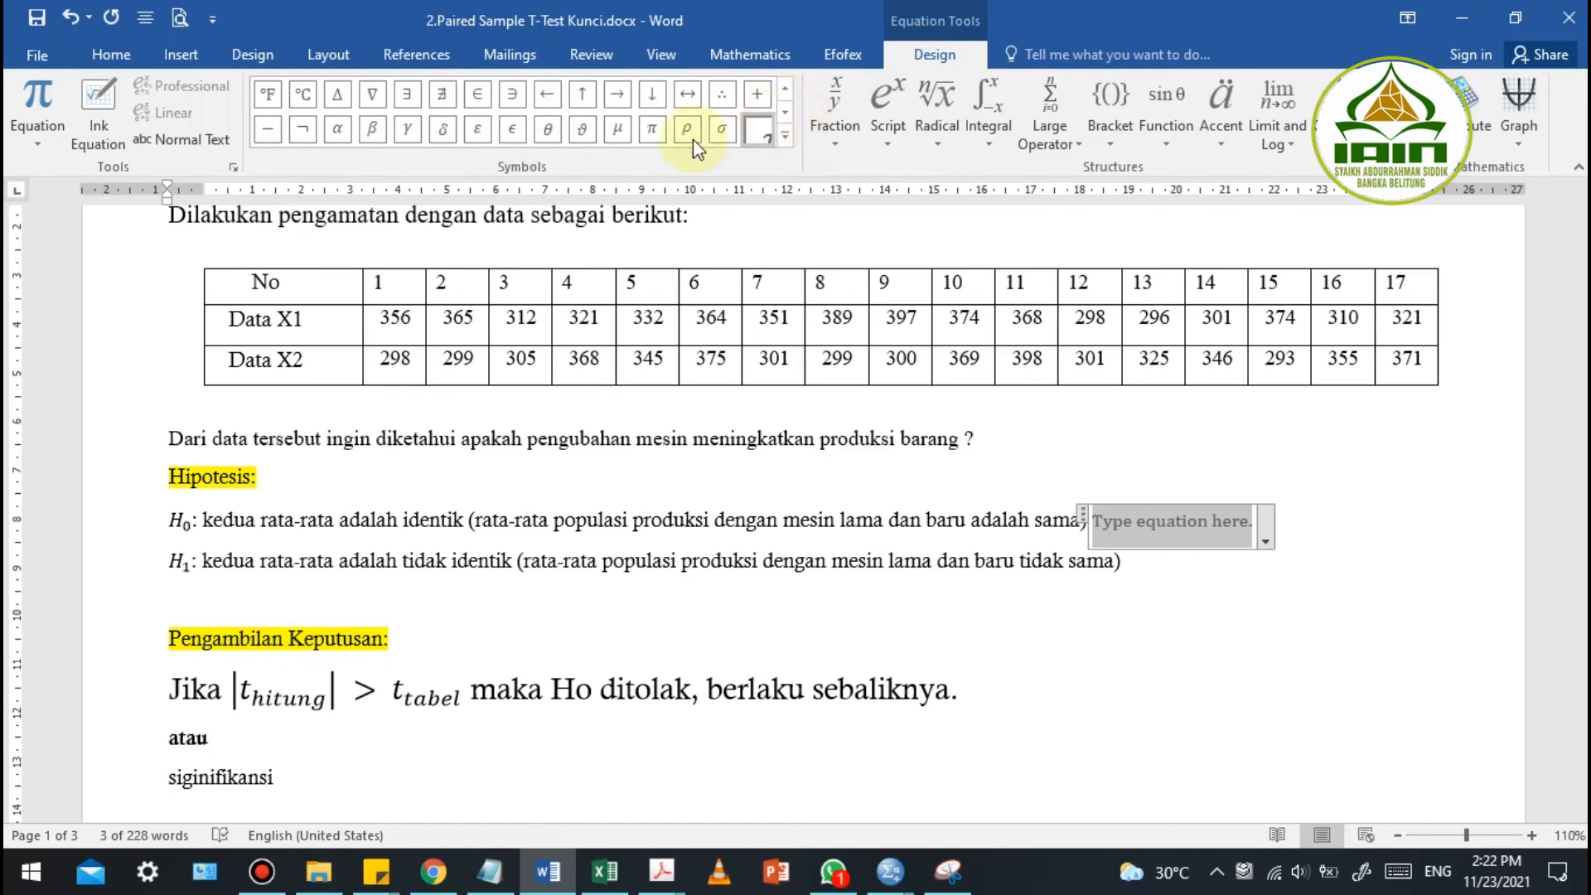
pyautogui.click(624, 128)
pyautogui.write('=')
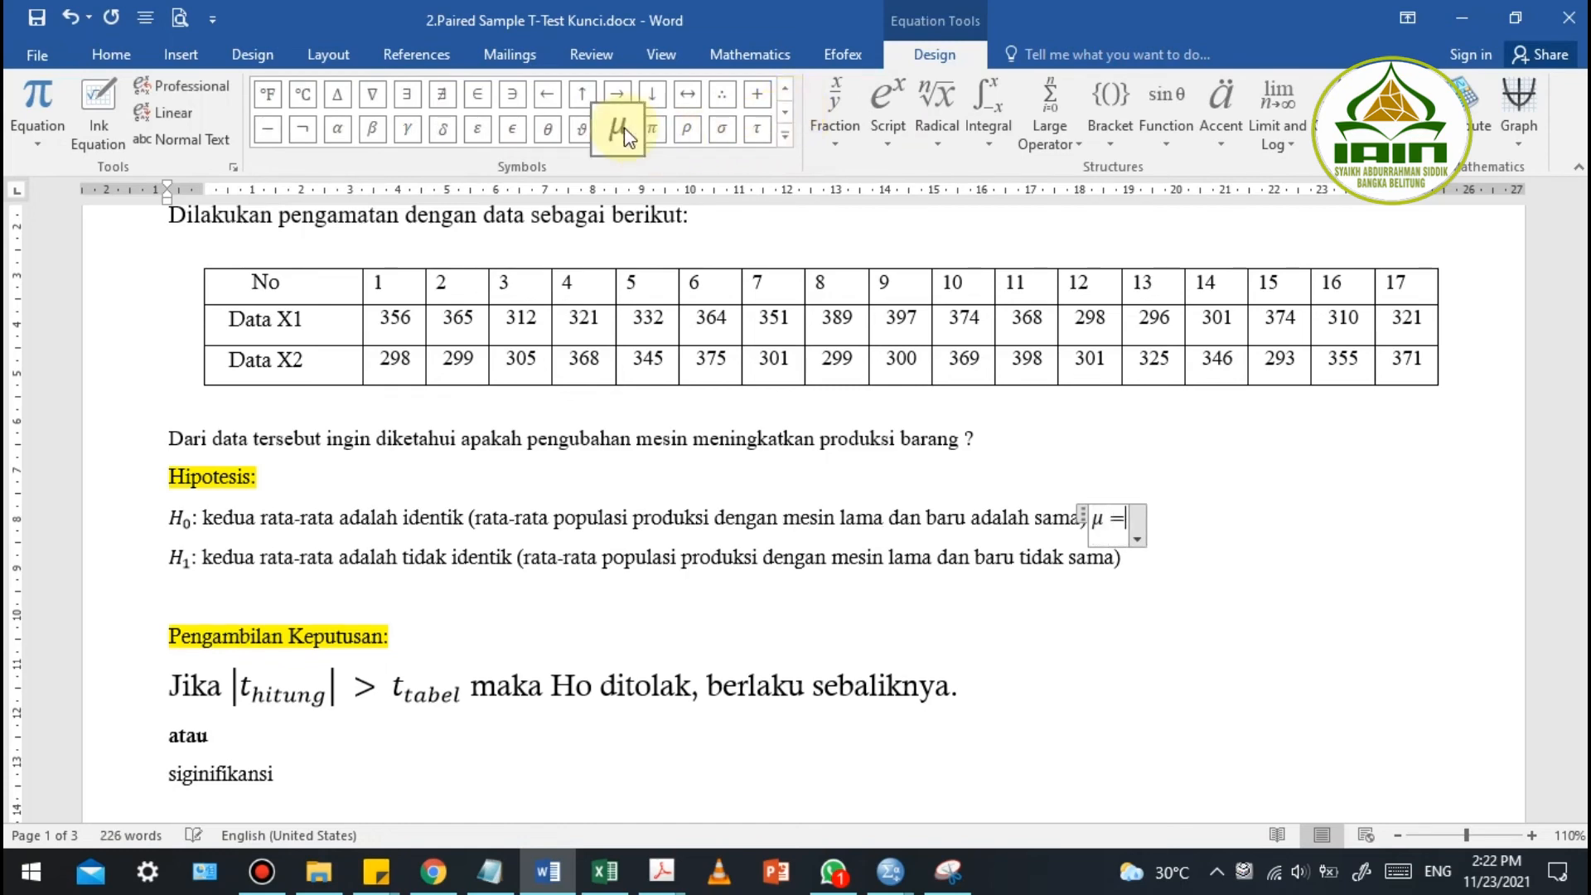
pyautogui.click(905, 106)
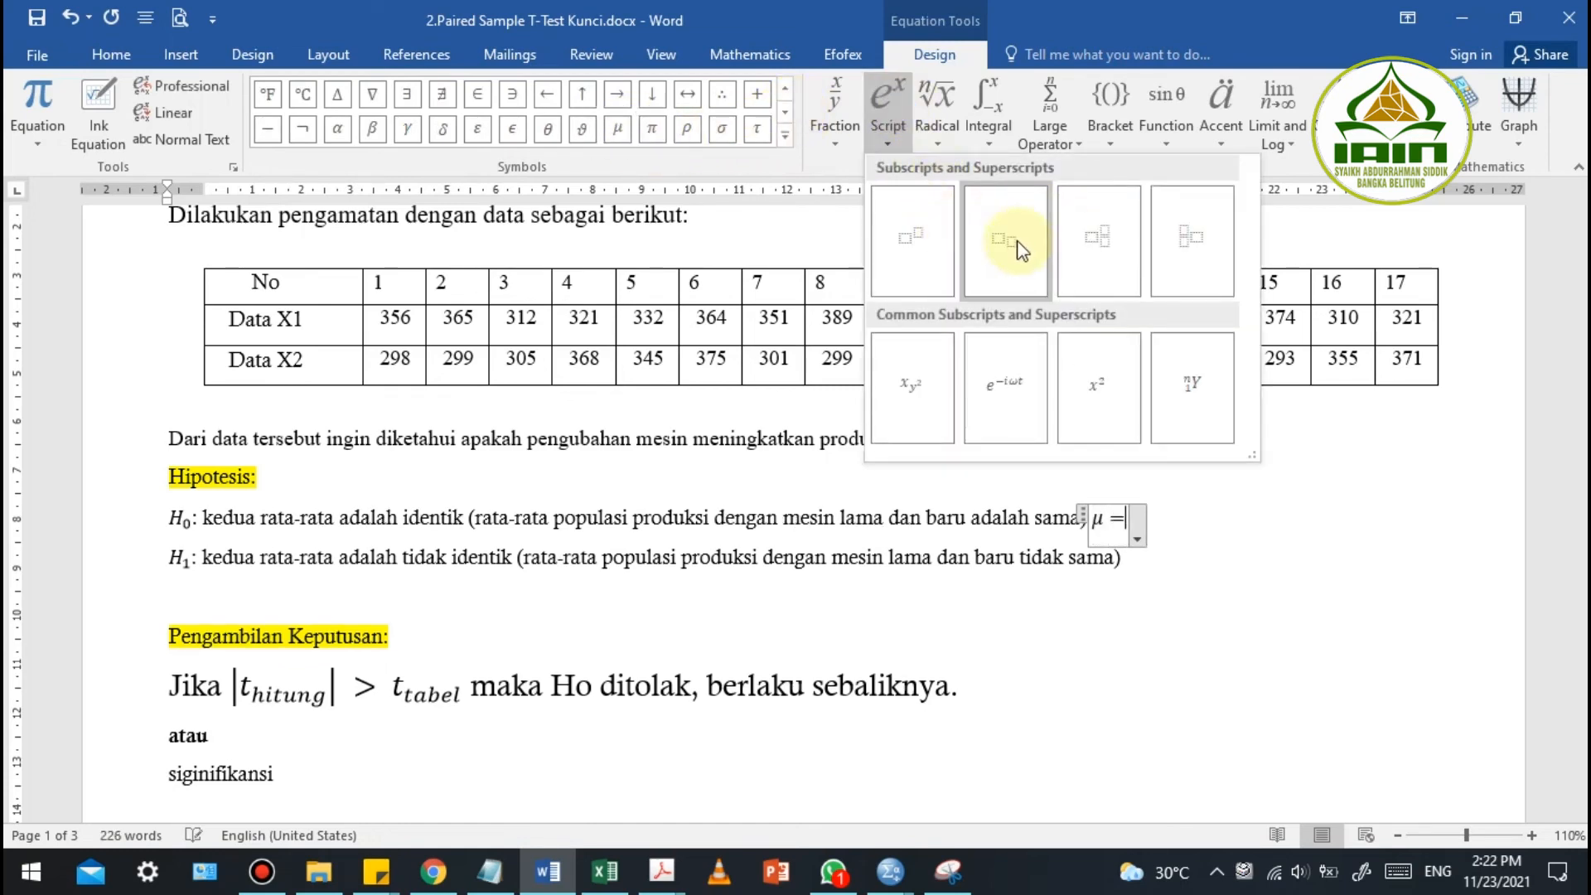
pyautogui.click(995, 257)
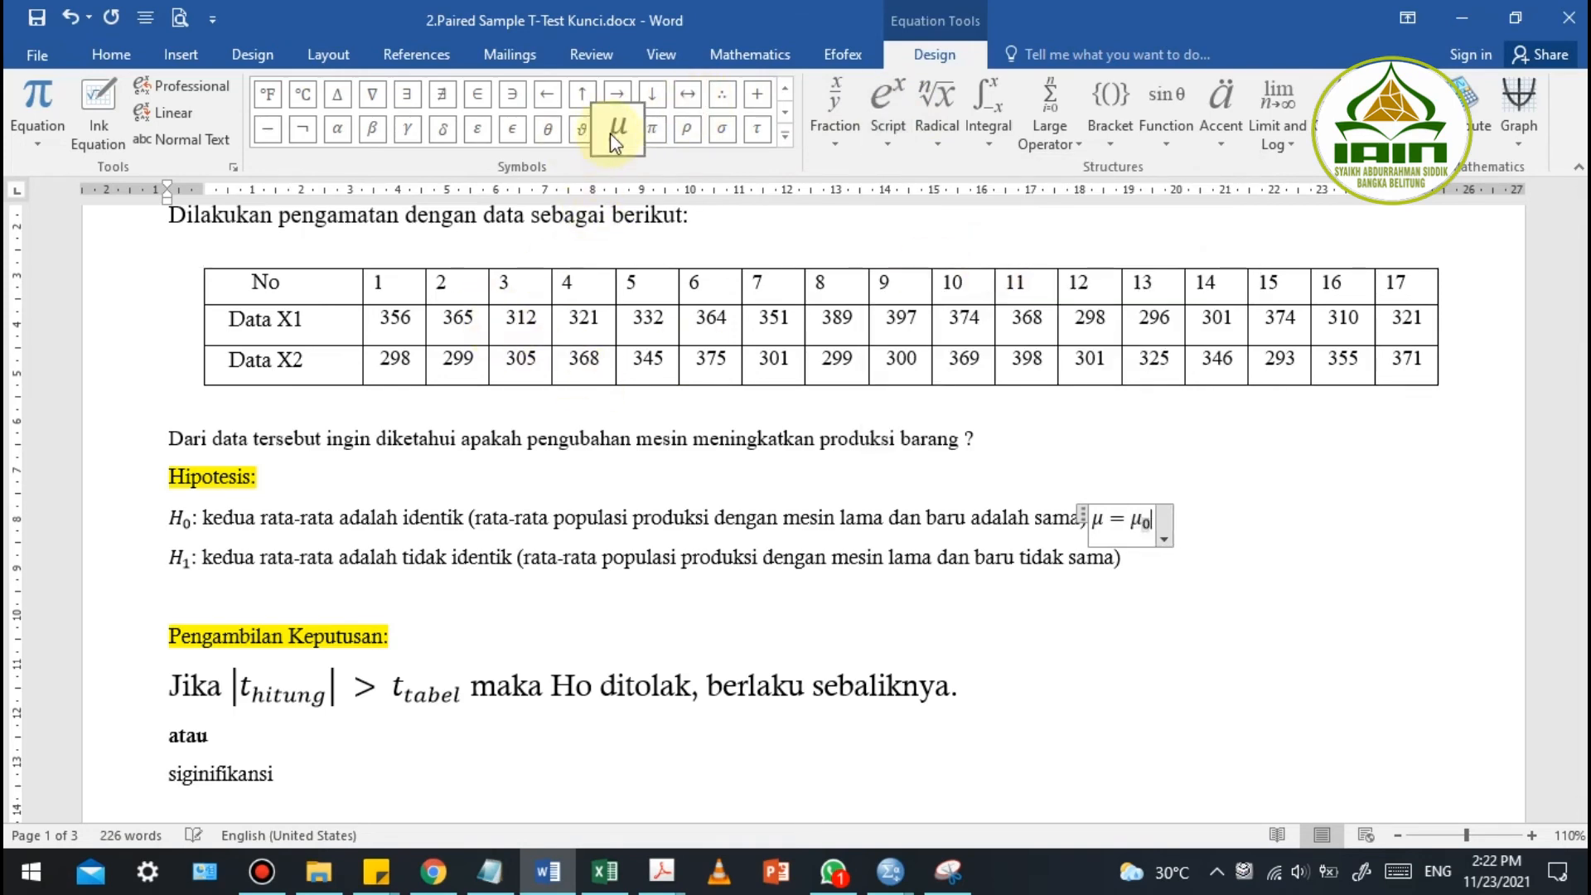
# Enclose the μ = μ₀ equation in the H0 line in parentheses
pyautogui.hotkey('shift', 'Left')
pyautogui.hotkey('shift', 'Left')
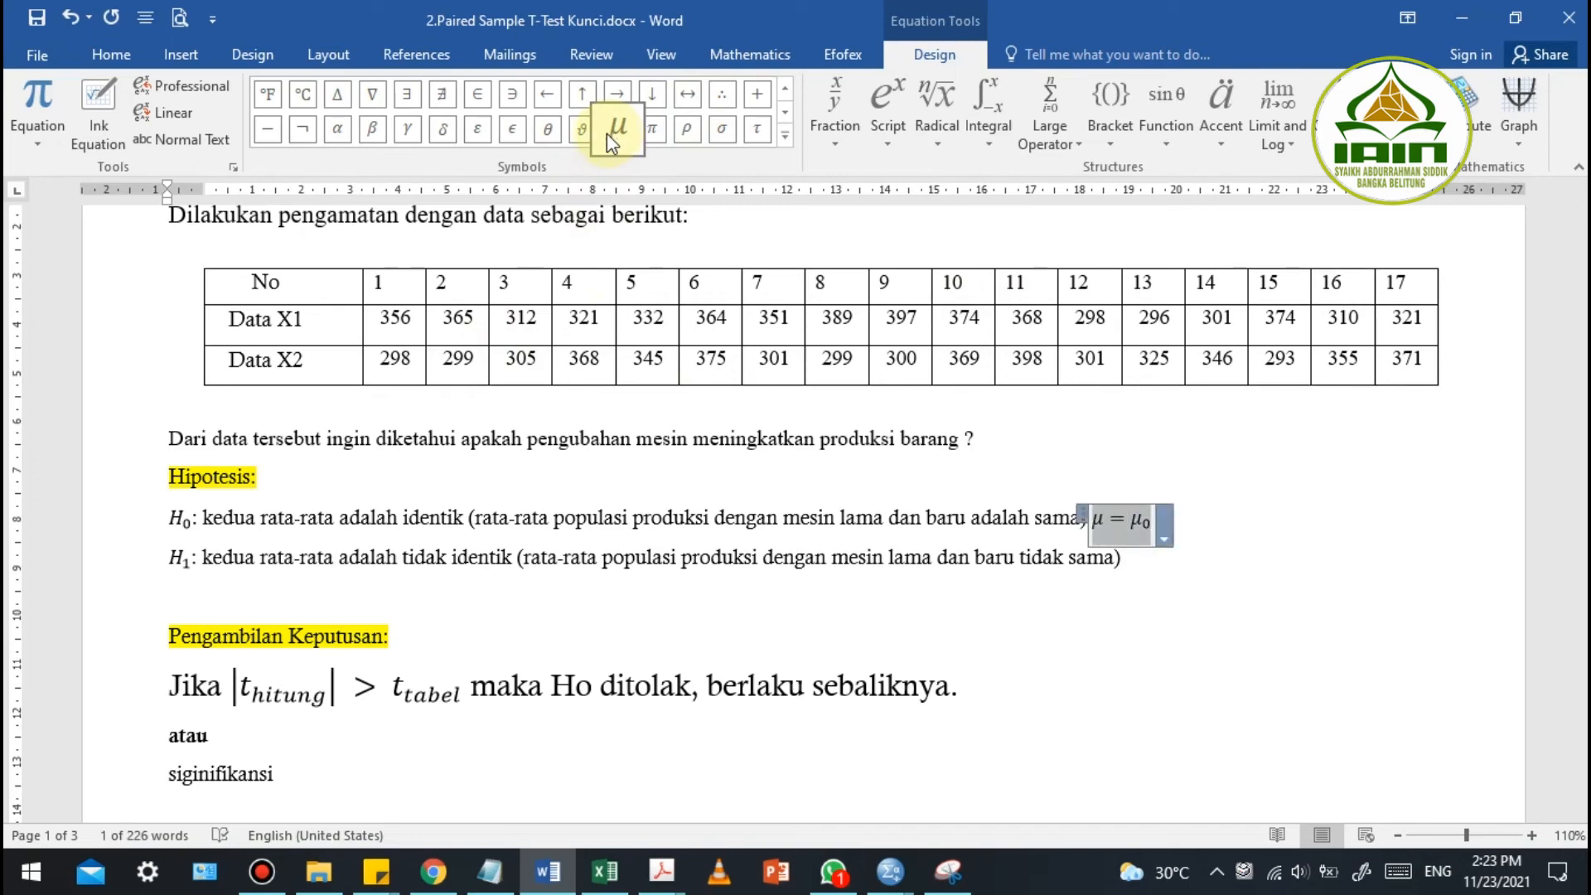
pyautogui.click(1117, 117)
pyautogui.click(1143, 241)
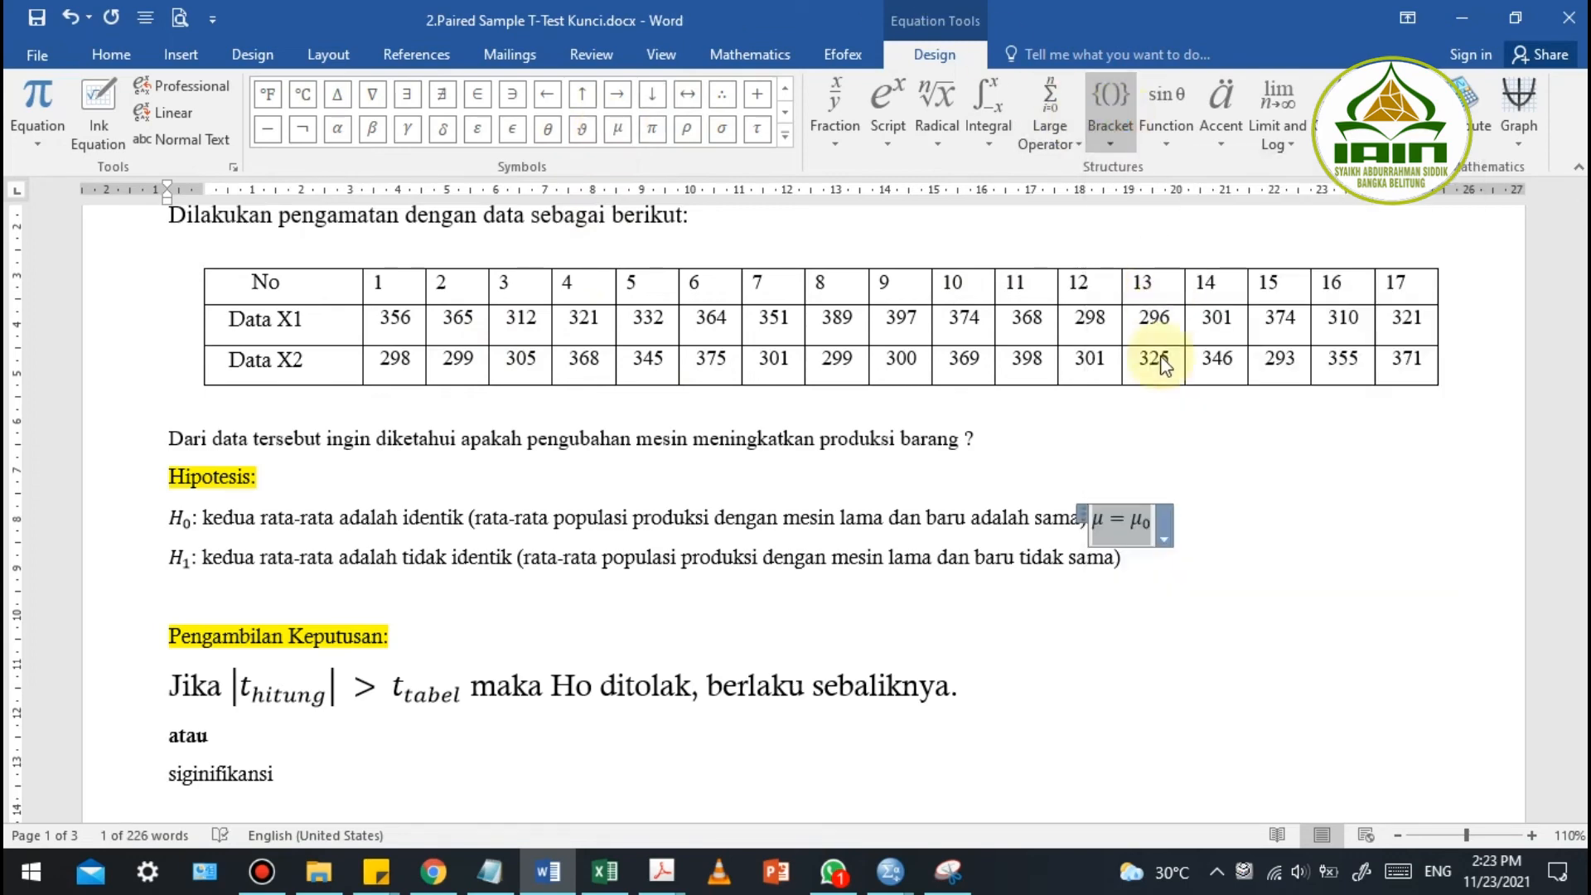
pyautogui.click(1187, 544)
# Switch to the Modul Pertemuan 10 PDF in Acrobat and examine the paired sample t-test H0 formulas on page 8
pyautogui.moveTo(305, 518); pyautogui.dragTo(508, 515)
pyautogui.hotkey('alt', 'Tab')
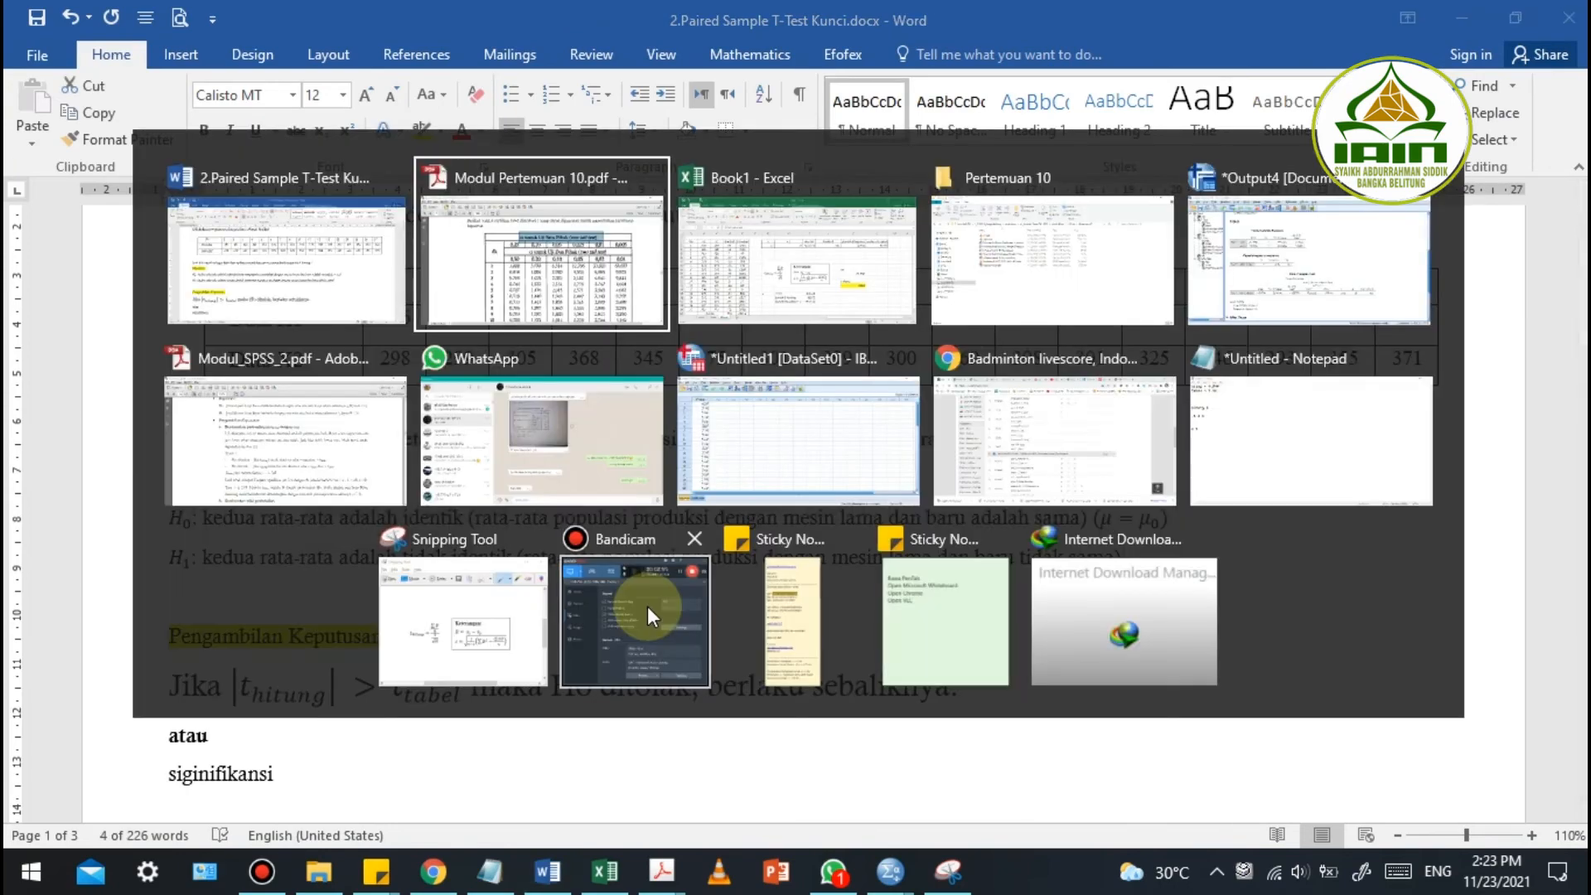
pyautogui.scroll(-15, 1026, 507)
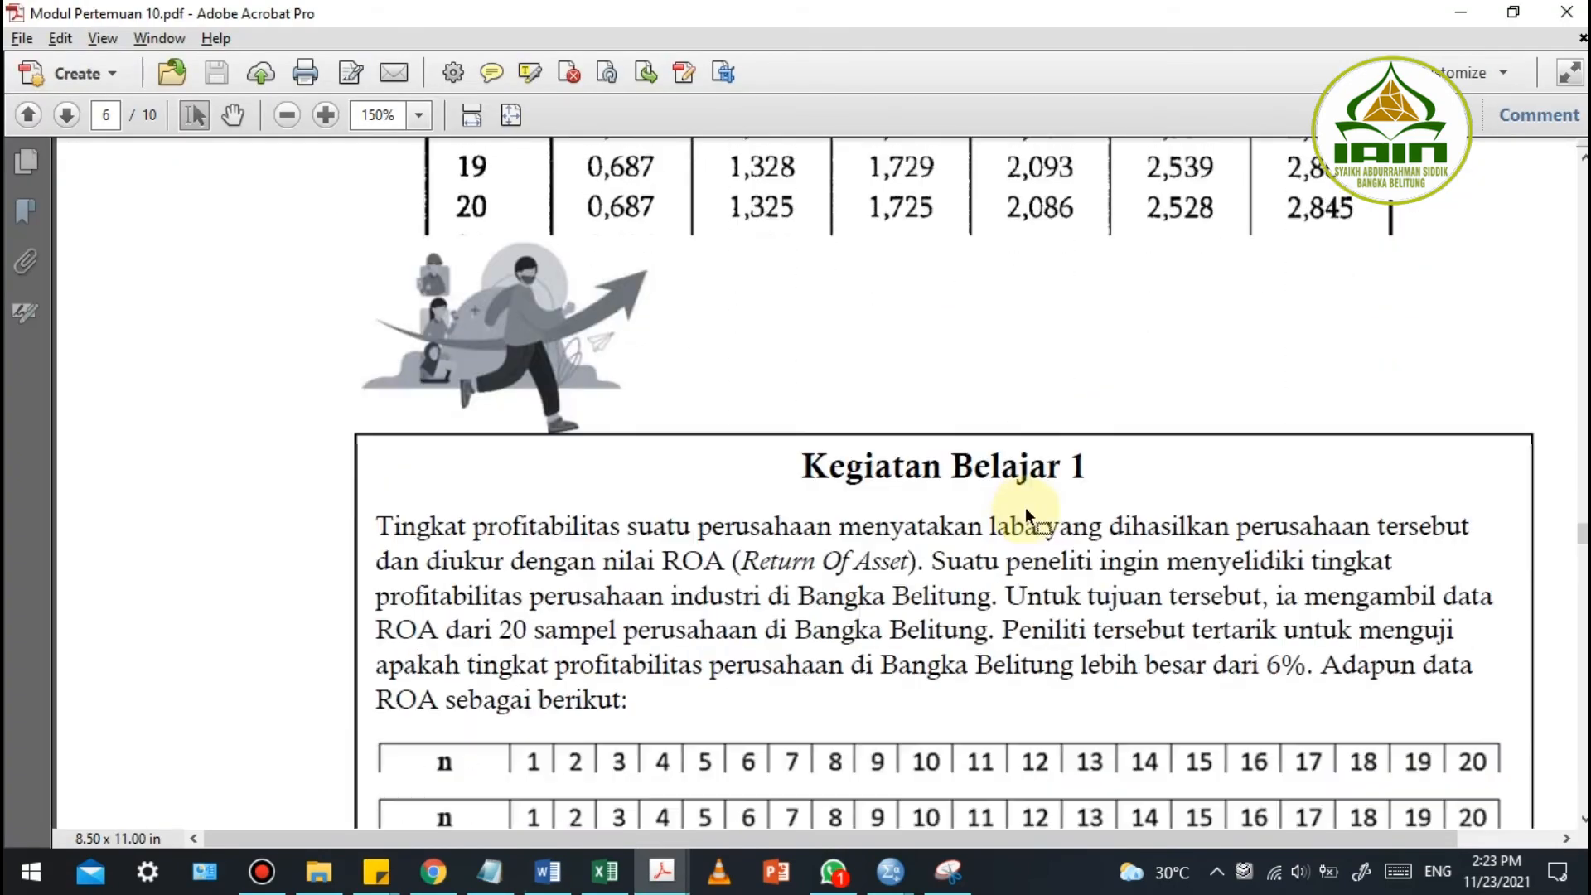
pyautogui.scroll(-15, 1021, 524)
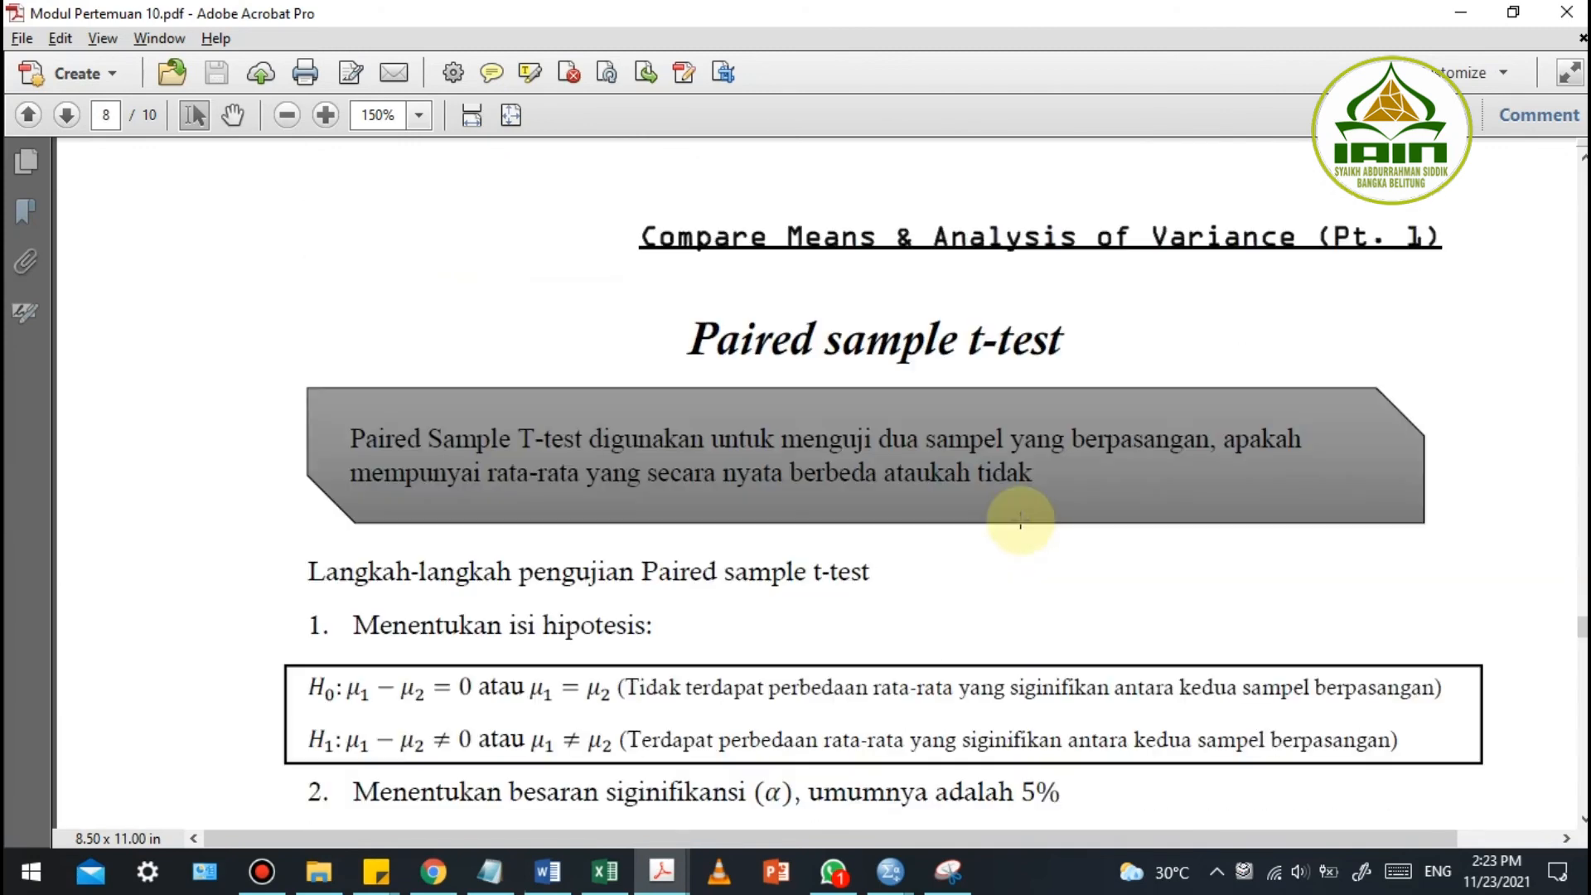
pyautogui.scroll(1, 1016, 523)
pyautogui.moveTo(335, 407); pyautogui.dragTo(603, 411)
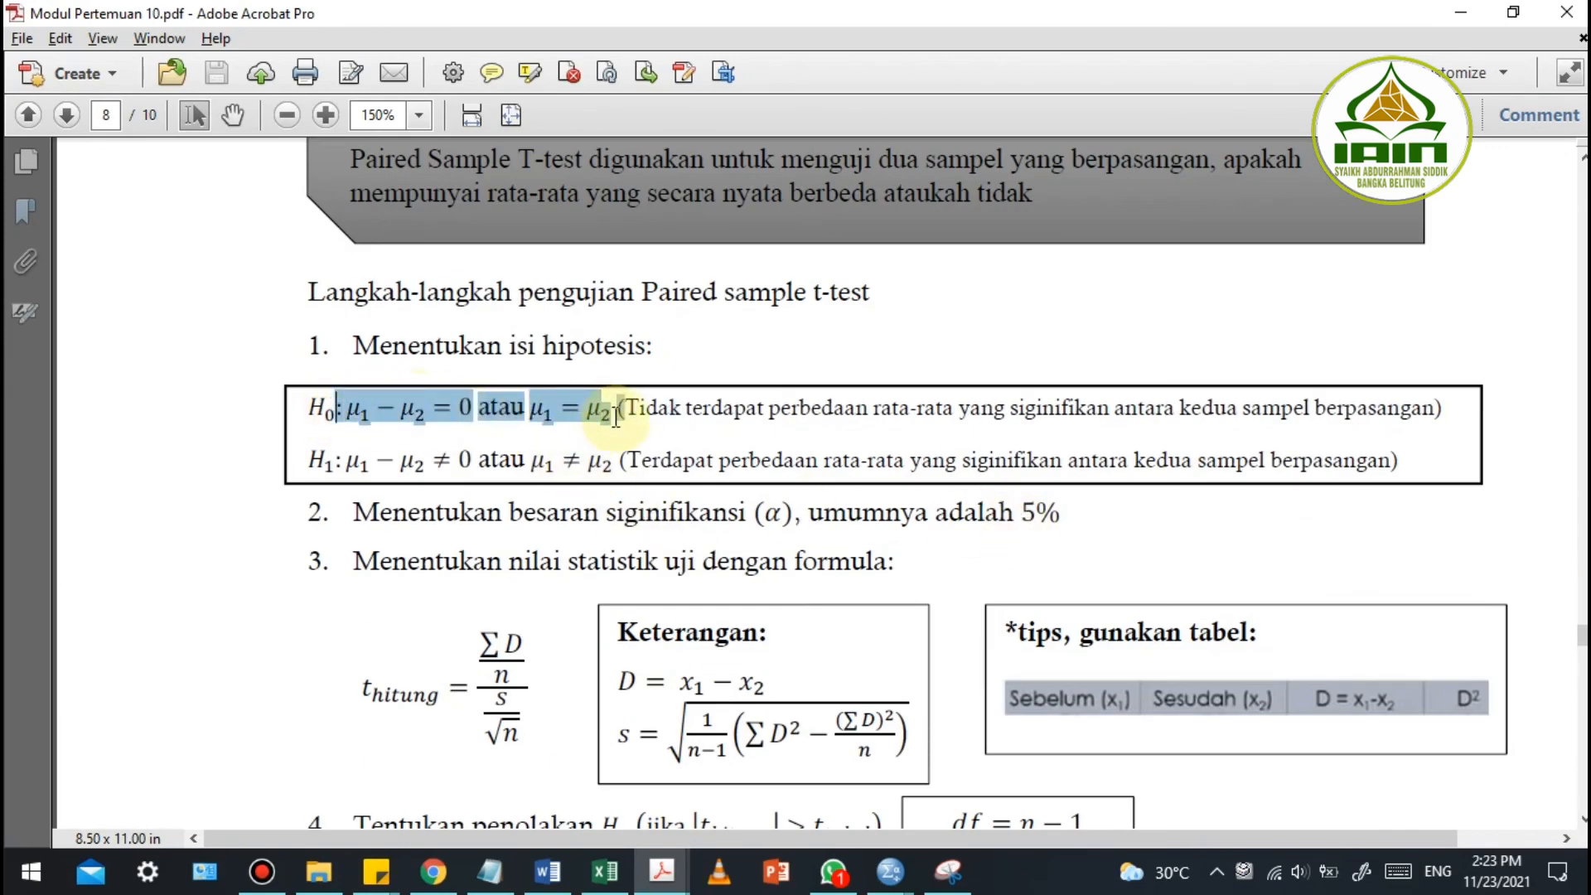
pyautogui.click(379, 410)
pyautogui.click(557, 410)
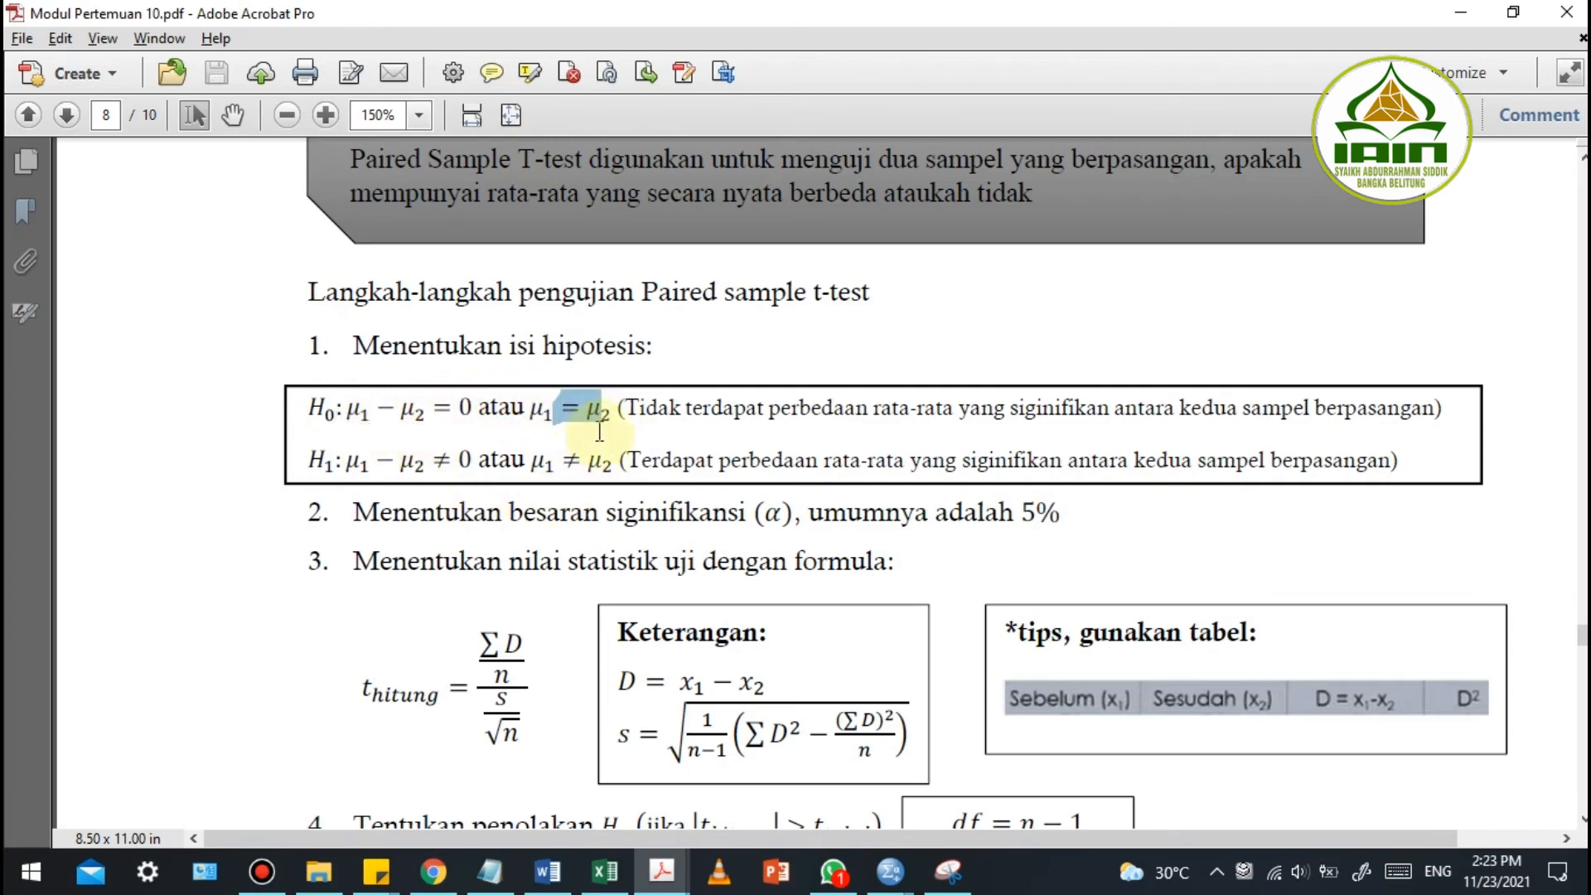
# Find the two-way hypothesis forms and the H0 rejection criteria on page 5 of the PDF
pyautogui.scroll(15, 596, 428)
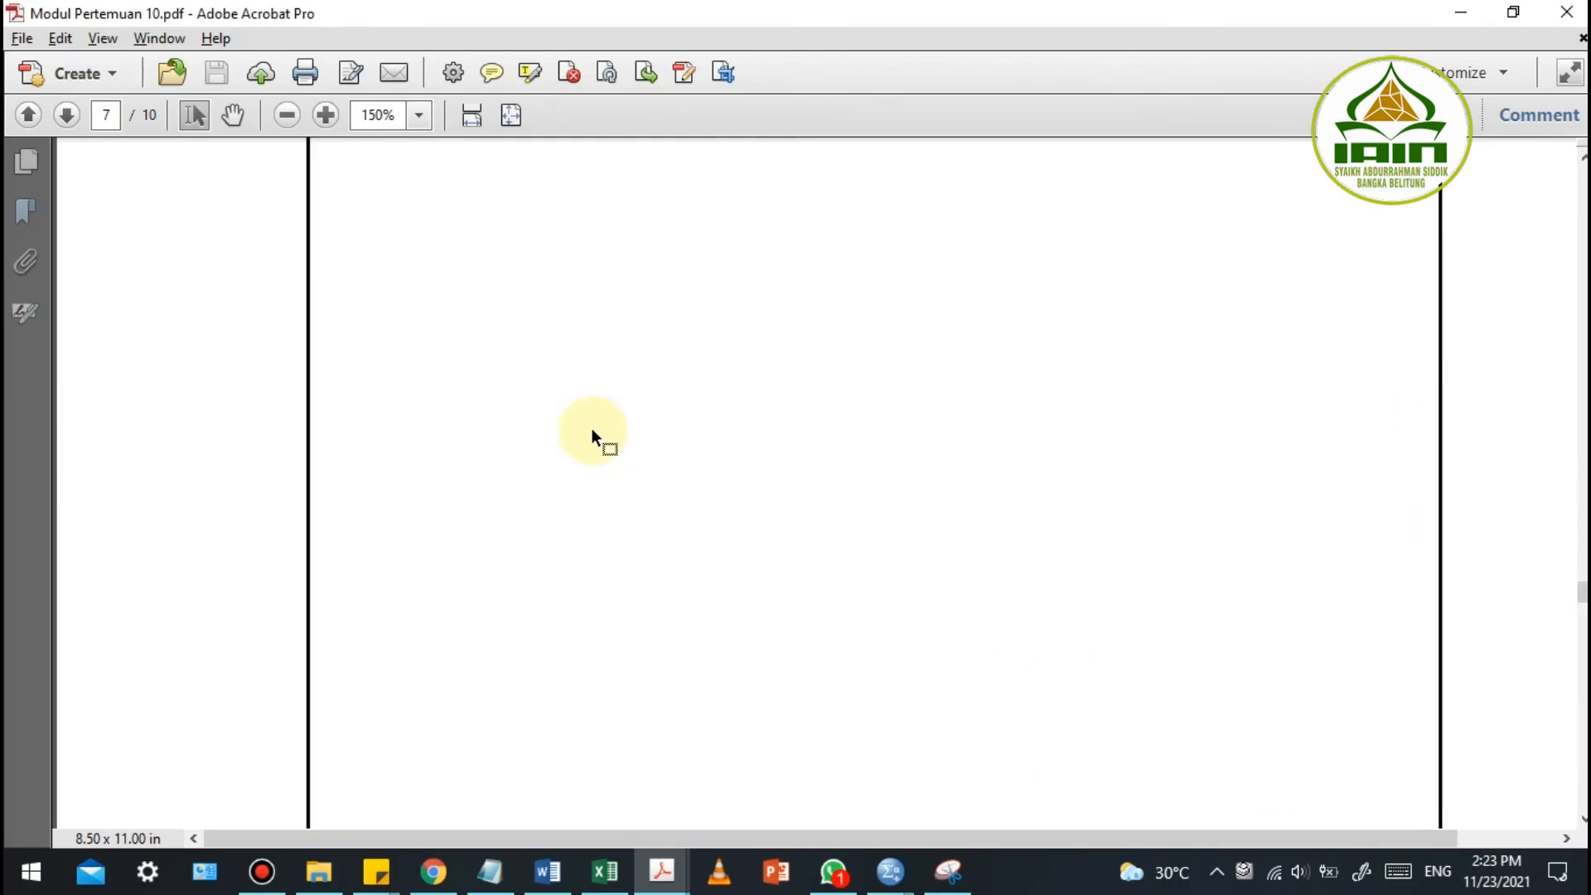
pyautogui.scroll(15, 590, 427)
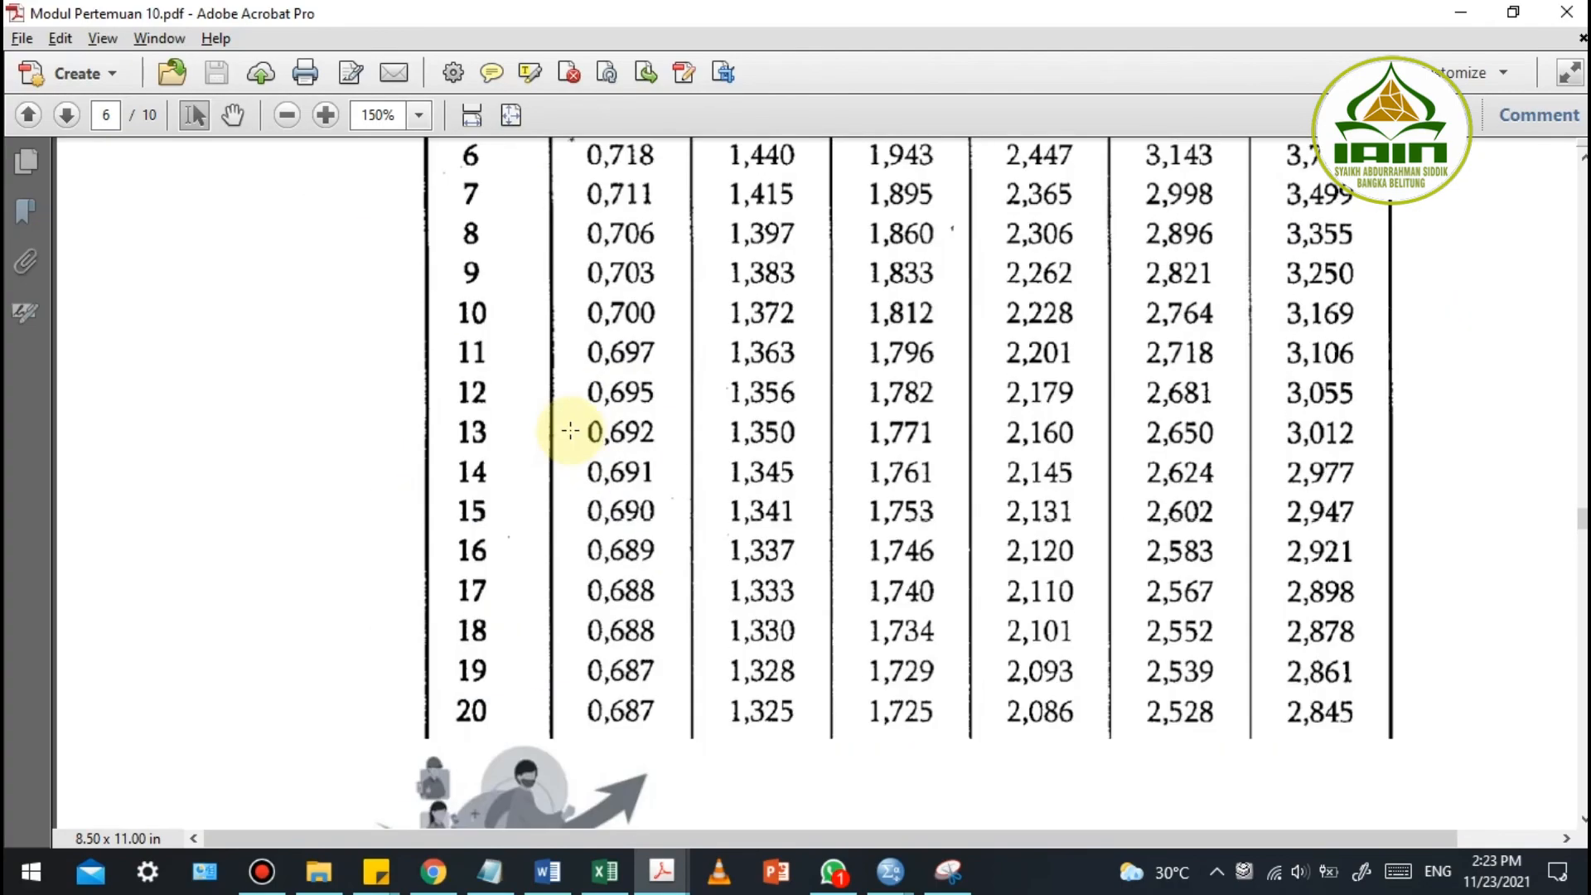
pyautogui.scroll(15, 570, 428)
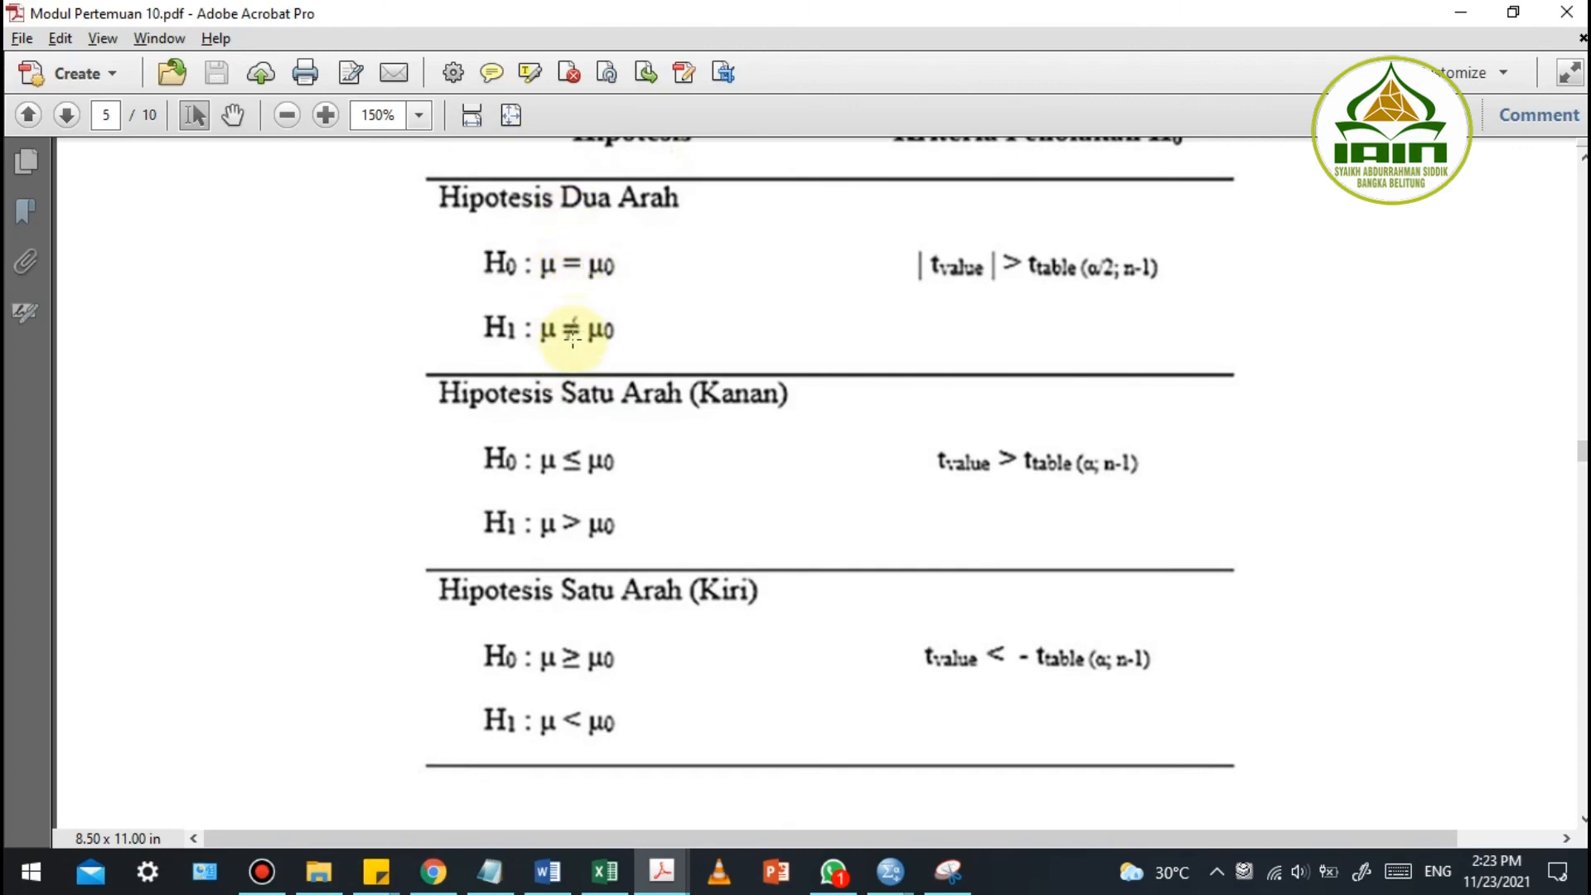
pyautogui.scroll(1, 564, 331)
# Go to the t distribution table on page 6 and mark its two tail test heading and alpha row
pyautogui.scroll(-15, 574, 340)
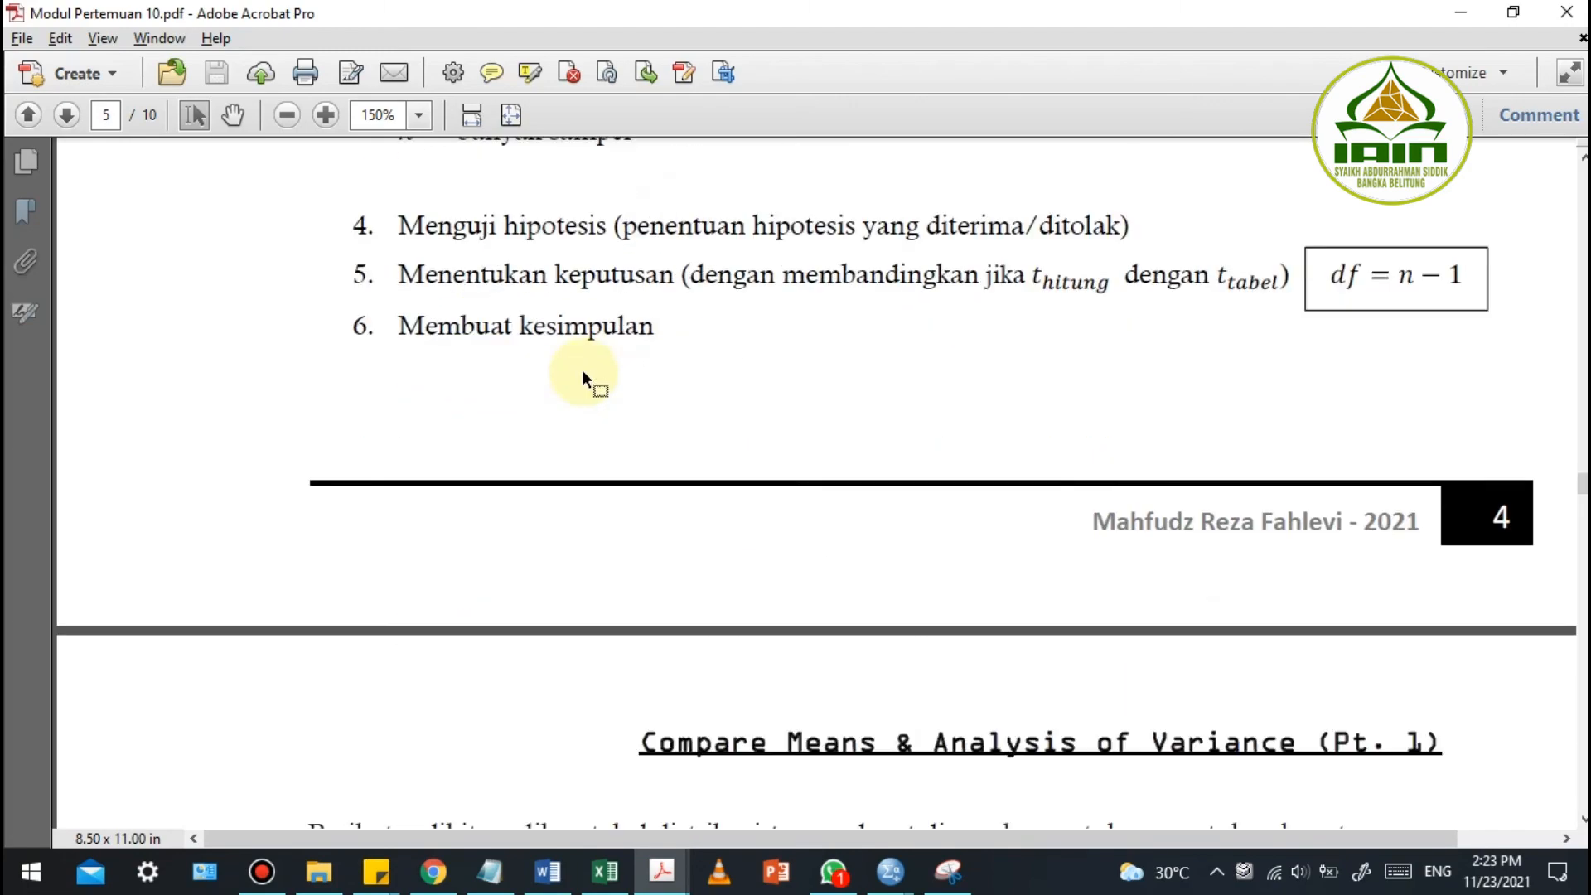
pyautogui.scroll(-5, 582, 369)
pyautogui.moveTo(718, 214); pyautogui.dragTo(1278, 278)
pyautogui.click(1277, 278)
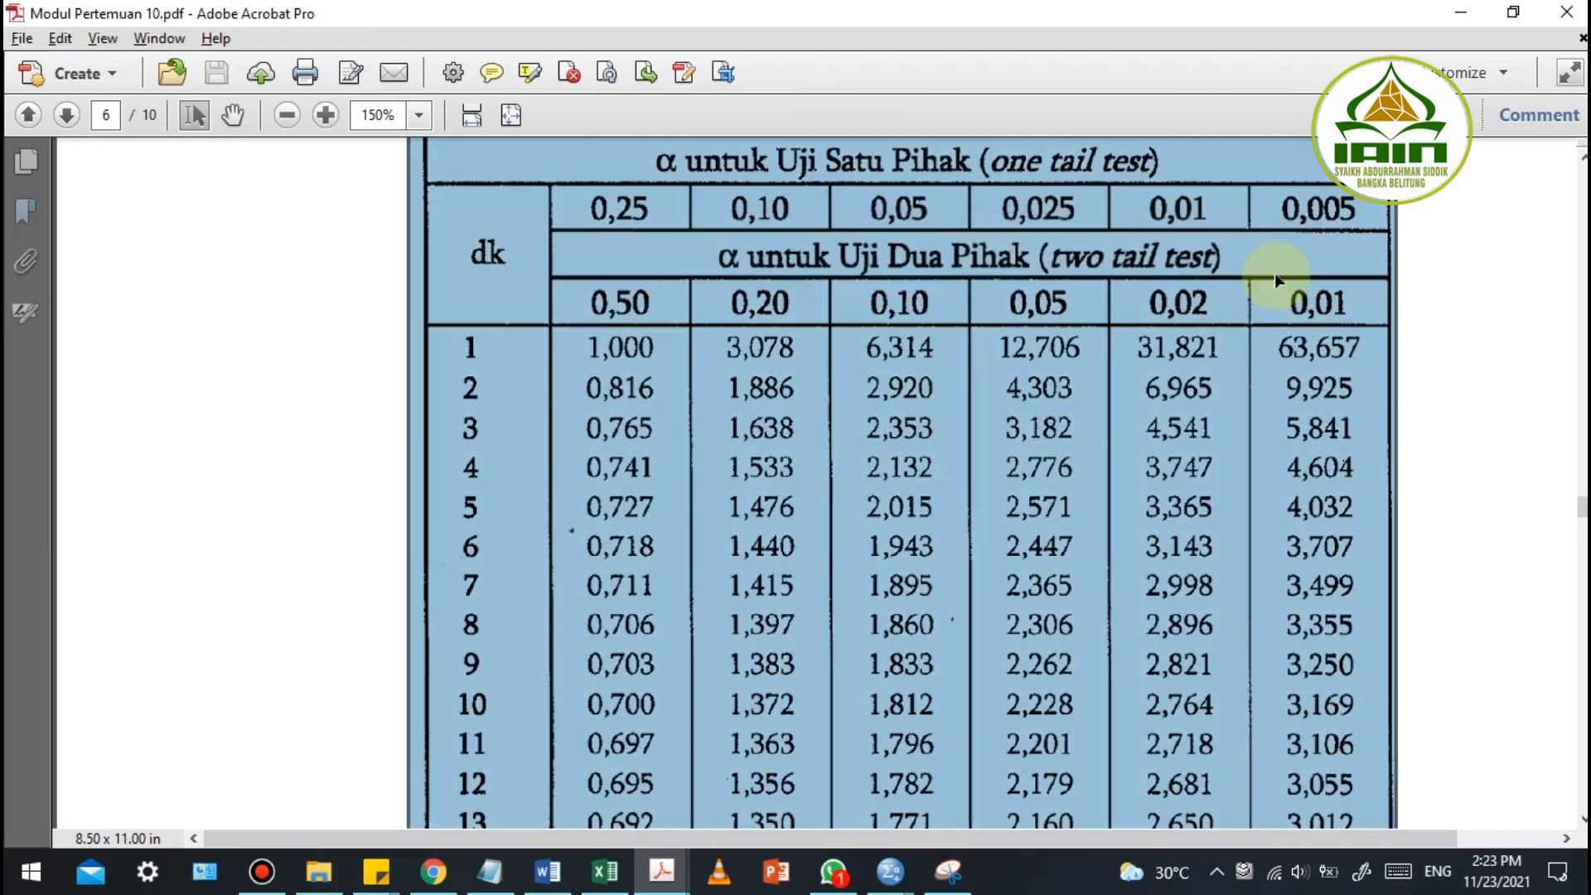
pyautogui.click(1273, 280)
pyautogui.moveTo(576, 242); pyautogui.dragTo(1419, 325)
pyautogui.click(1032, 305)
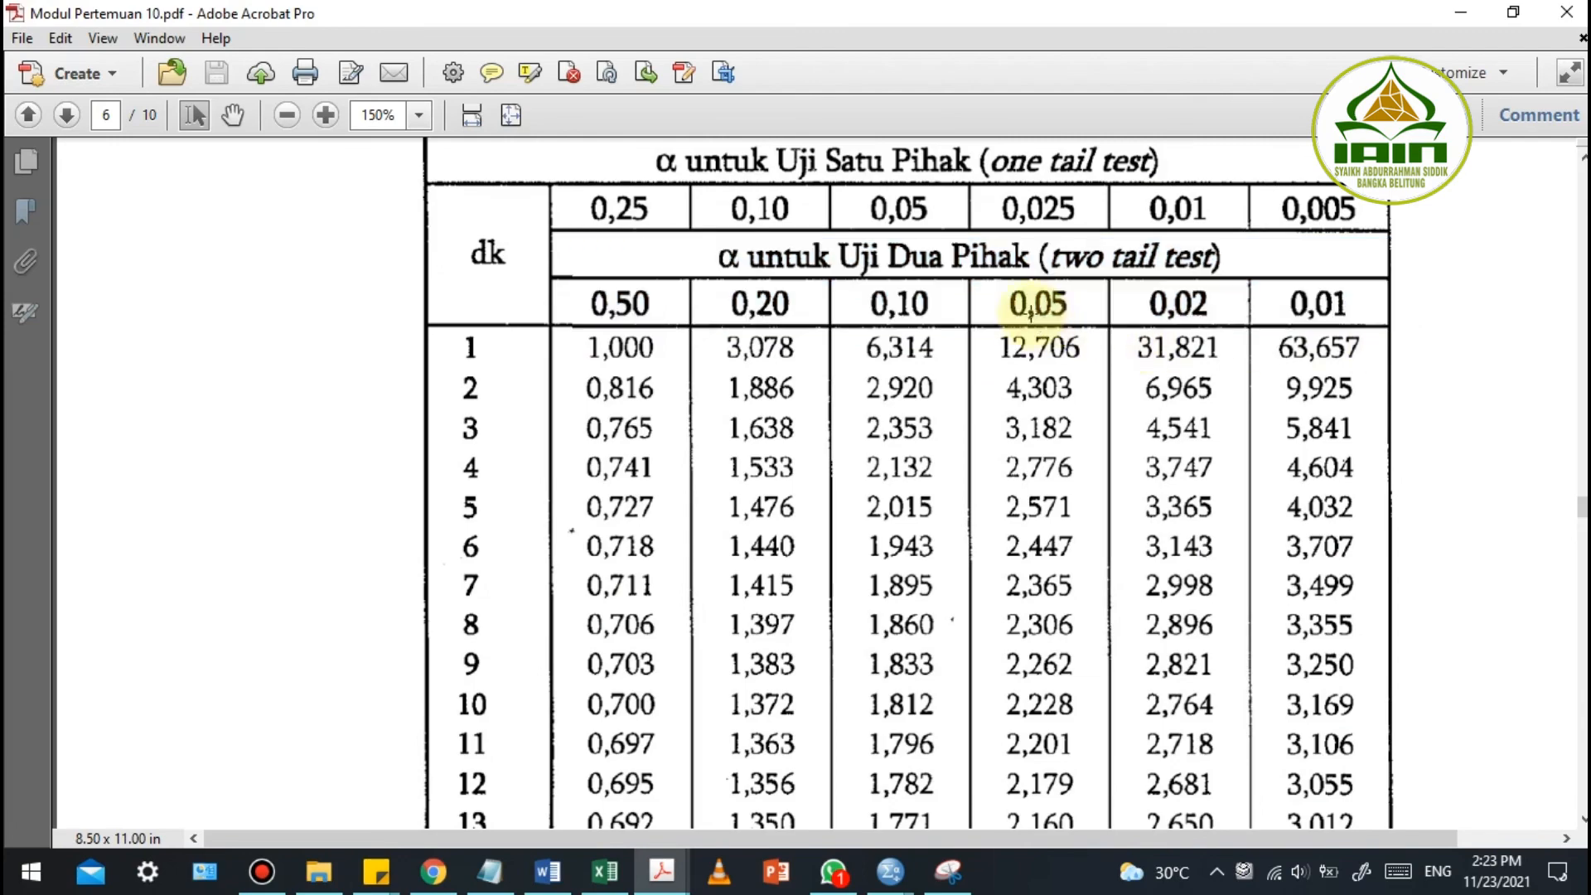
# Mark the two-tail 0,05 column and read the critical value for dk 16 in the t table
pyautogui.moveTo(1005, 277); pyautogui.dragTo(1095, 348)
pyautogui.scroll(-3, 1076, 364)
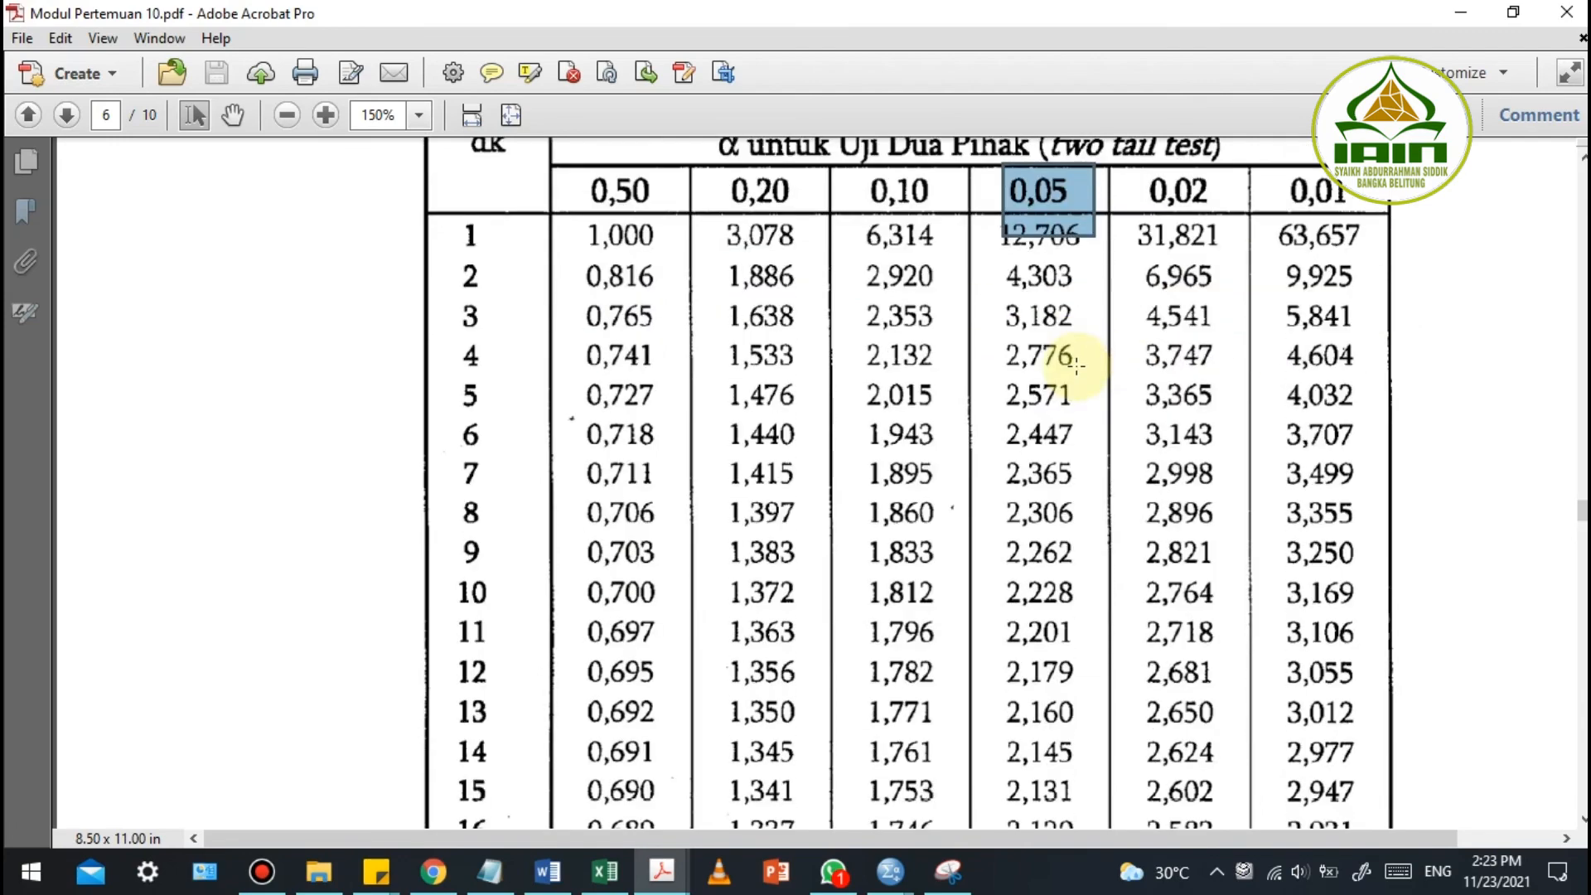
pyautogui.scroll(-1, 1065, 382)
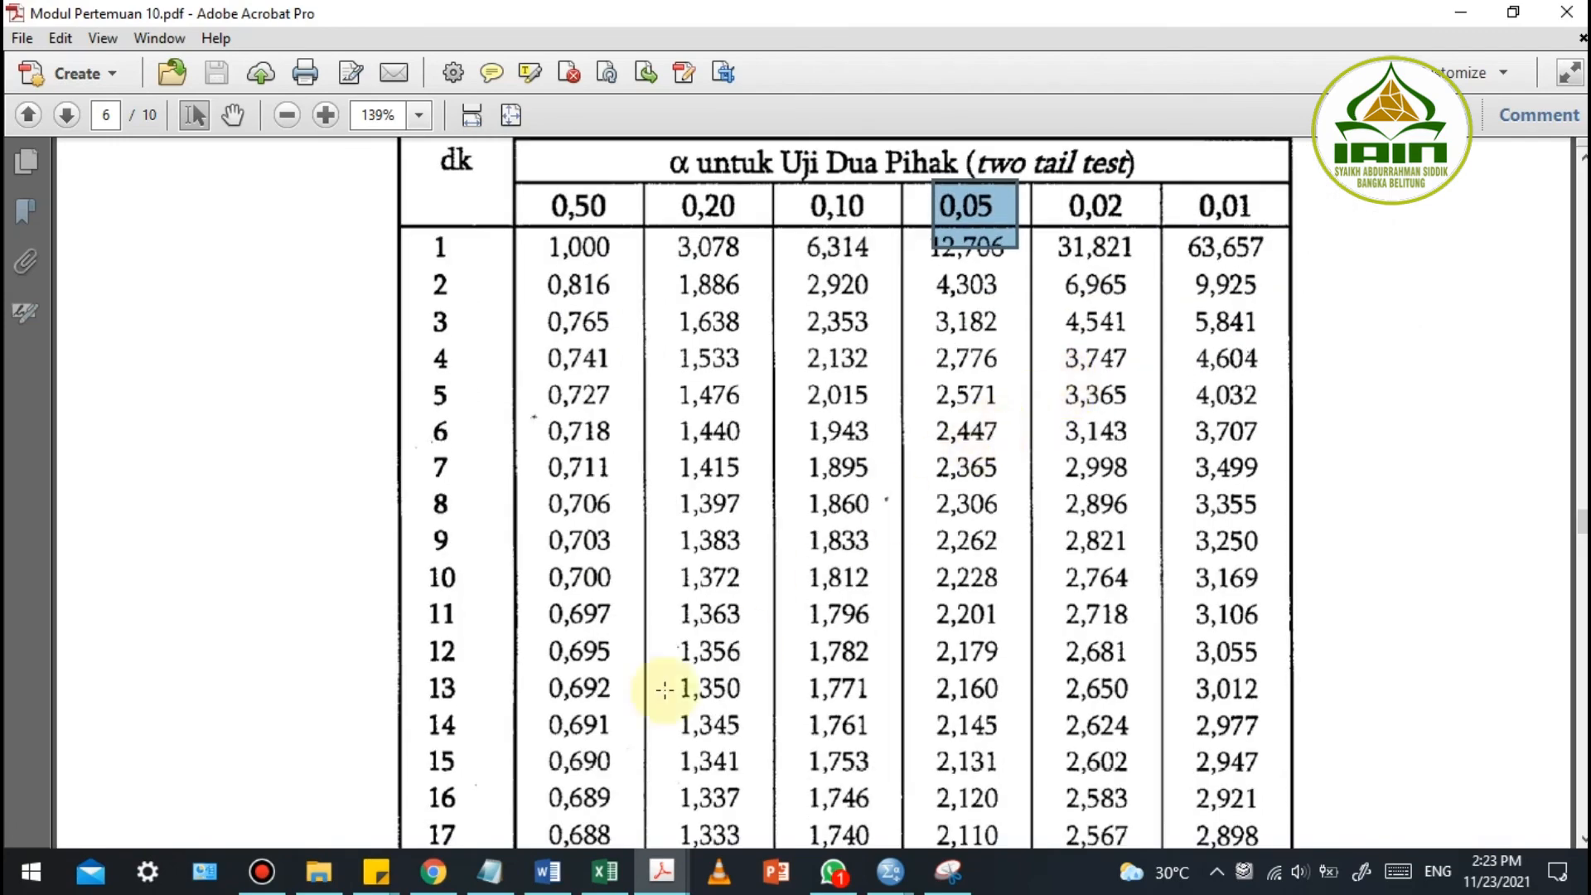
pyautogui.moveTo(935, 782); pyautogui.dragTo(1011, 812)
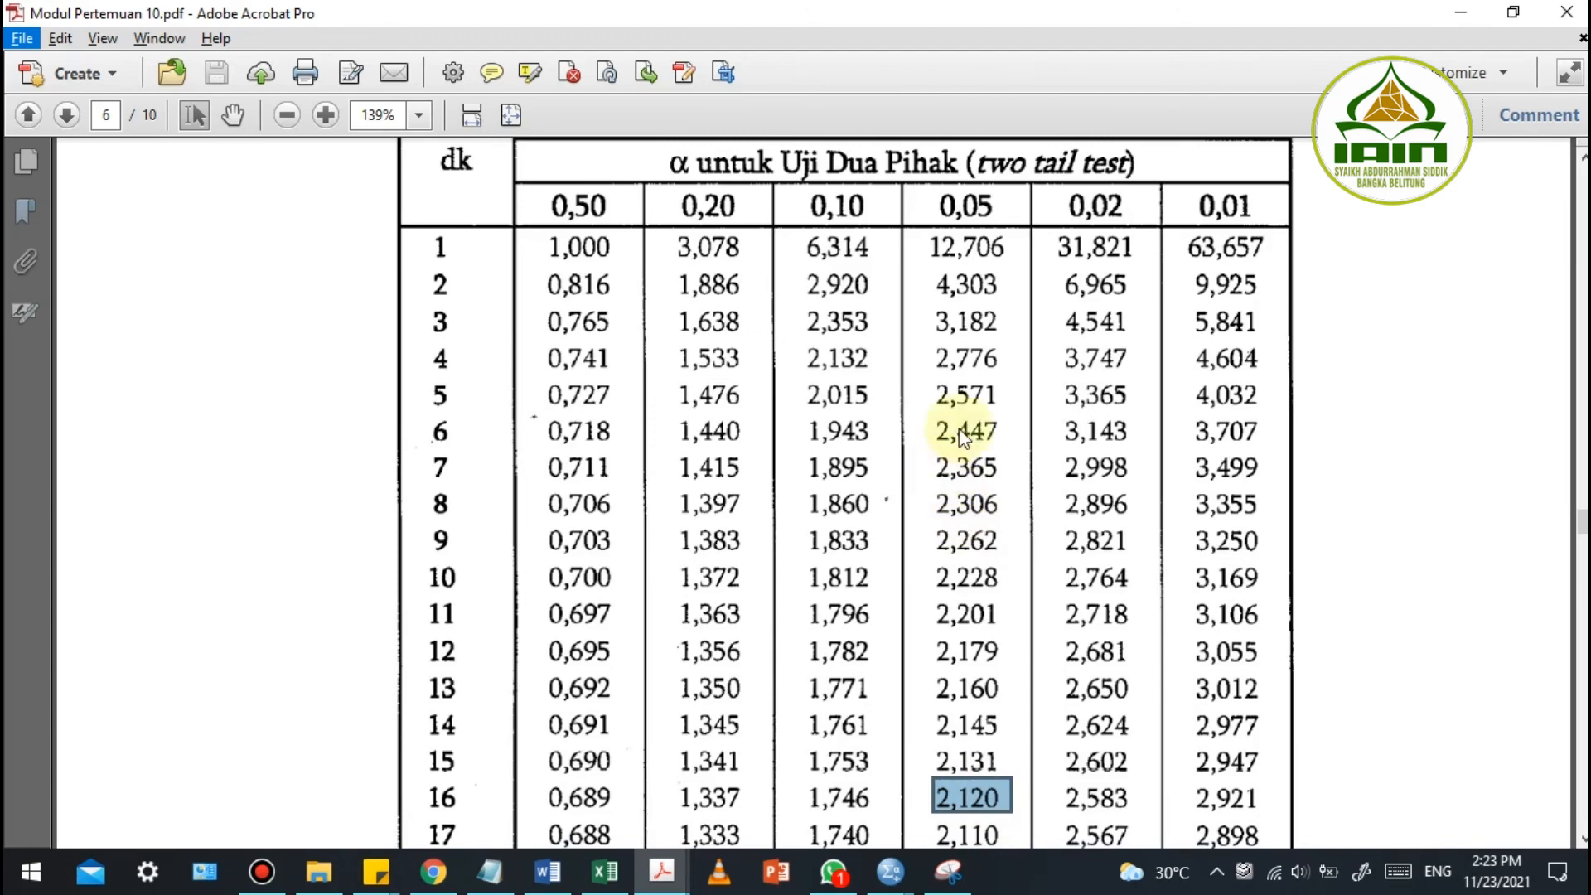
pyautogui.click(1489, 507)
pyautogui.scroll(-3, 1326, 518)
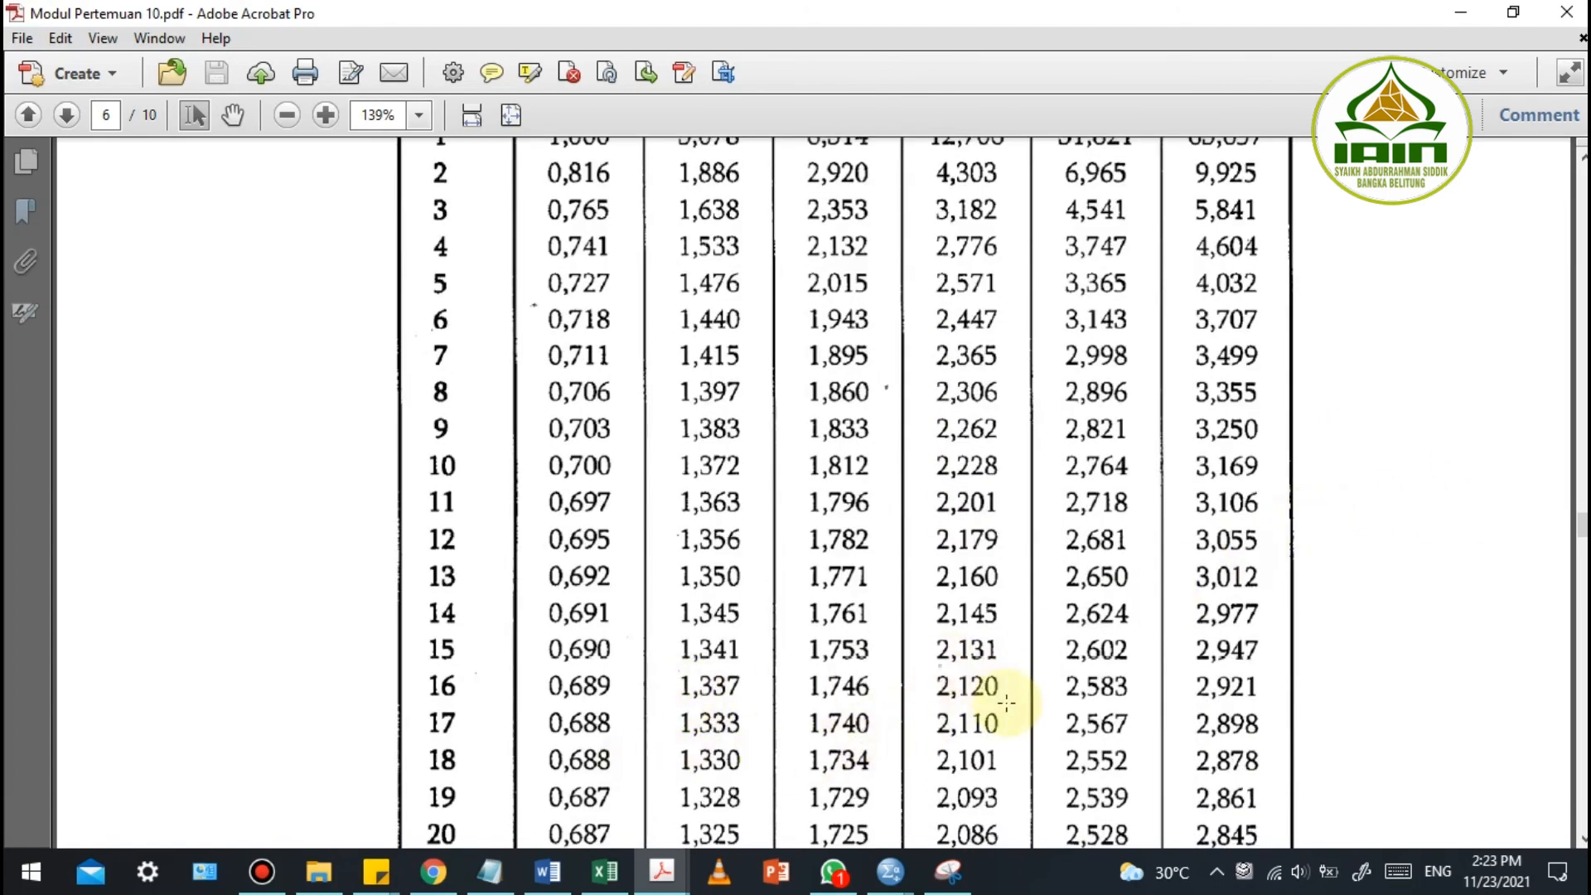
pyautogui.moveTo(937, 670); pyautogui.dragTo(998, 701)
# Return to the Word document and enter 2.12 after "didapat" on the t tabel line
pyautogui.hotkey('alt', 'Tab')
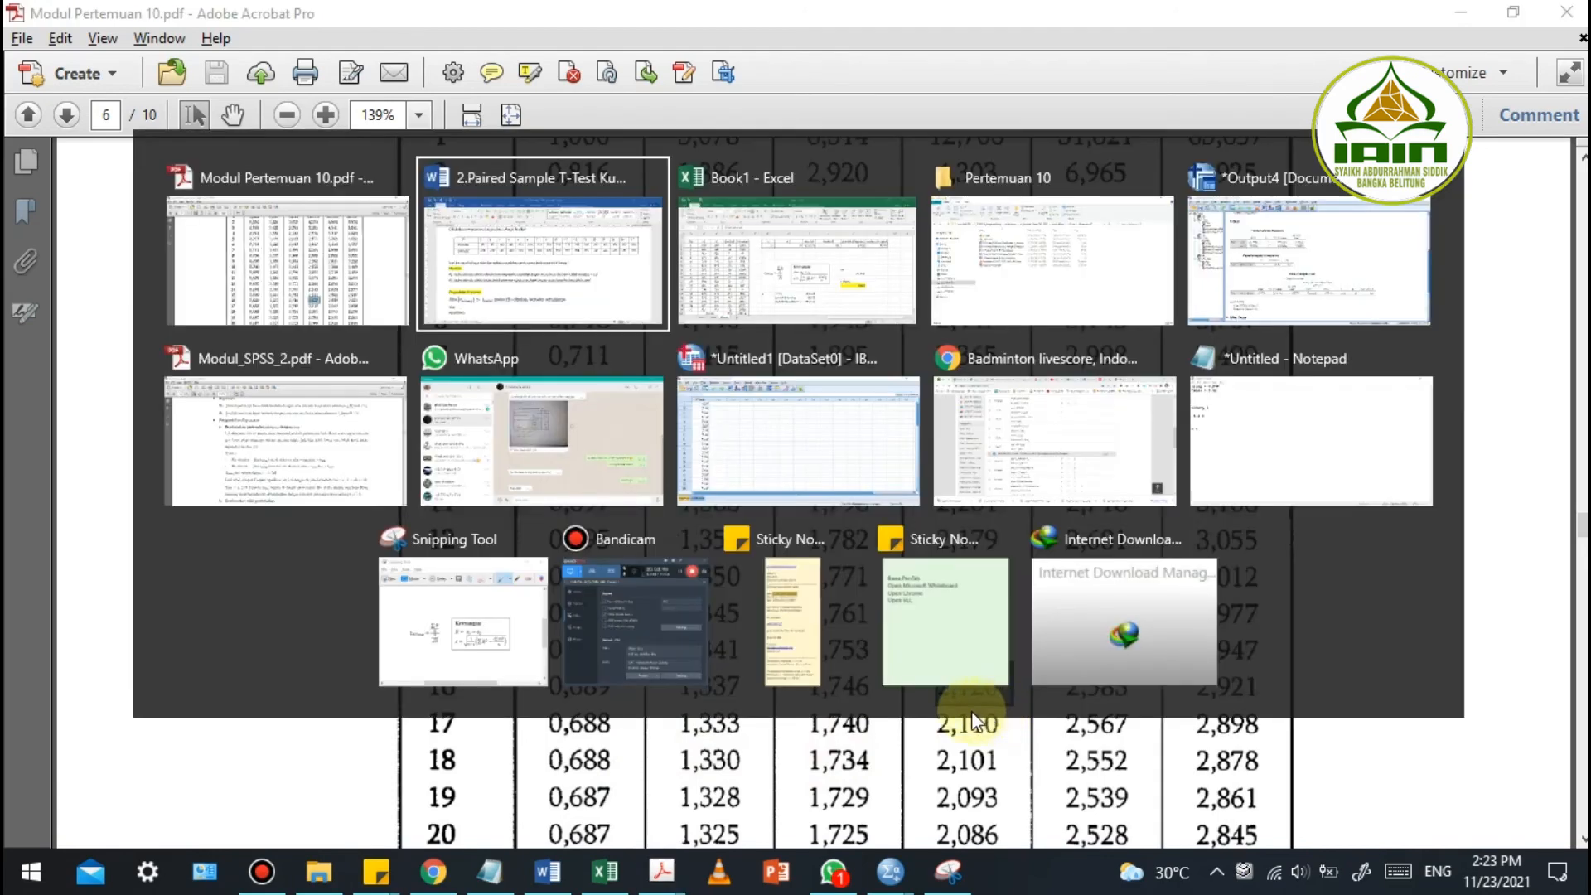
pyautogui.scroll(-3, 302, 746)
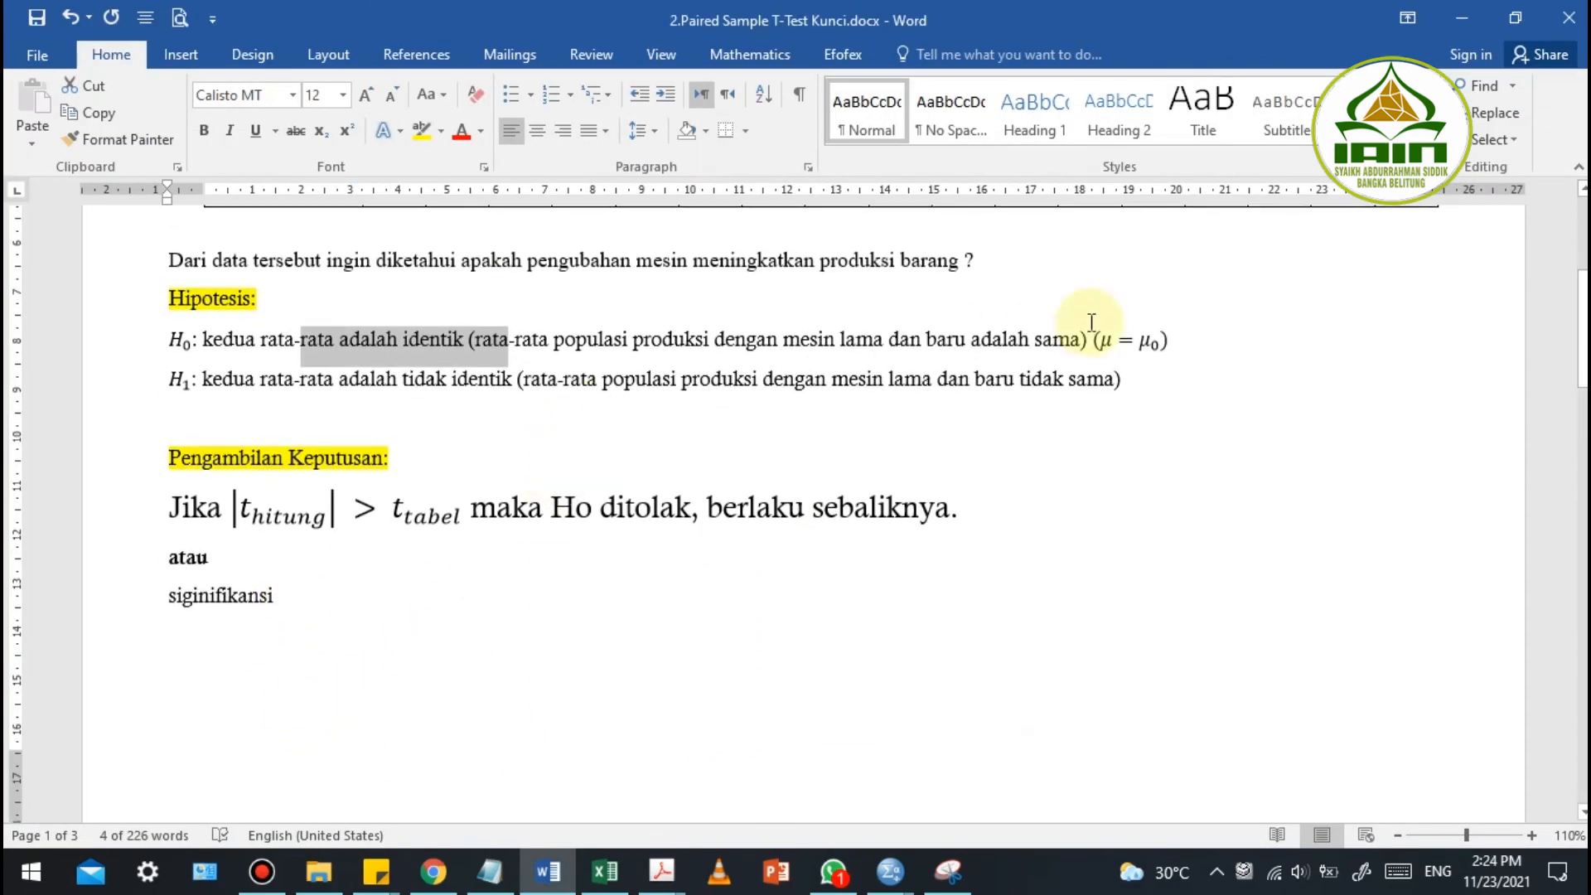
pyautogui.scroll(-9, 912, 493)
pyautogui.scroll(-6, 910, 491)
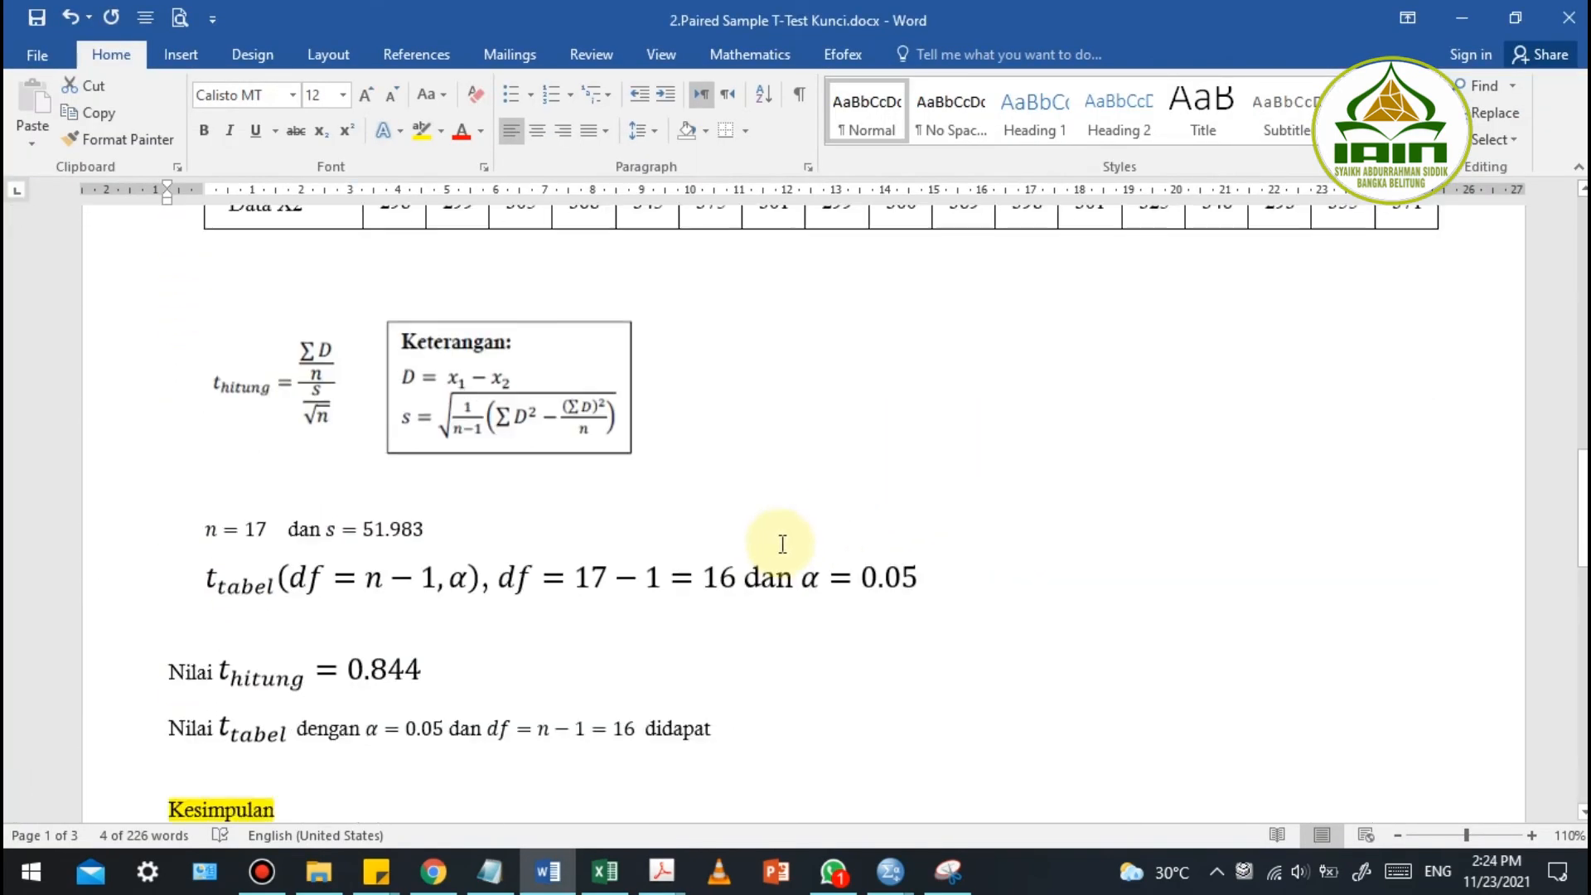
pyautogui.click(750, 475)
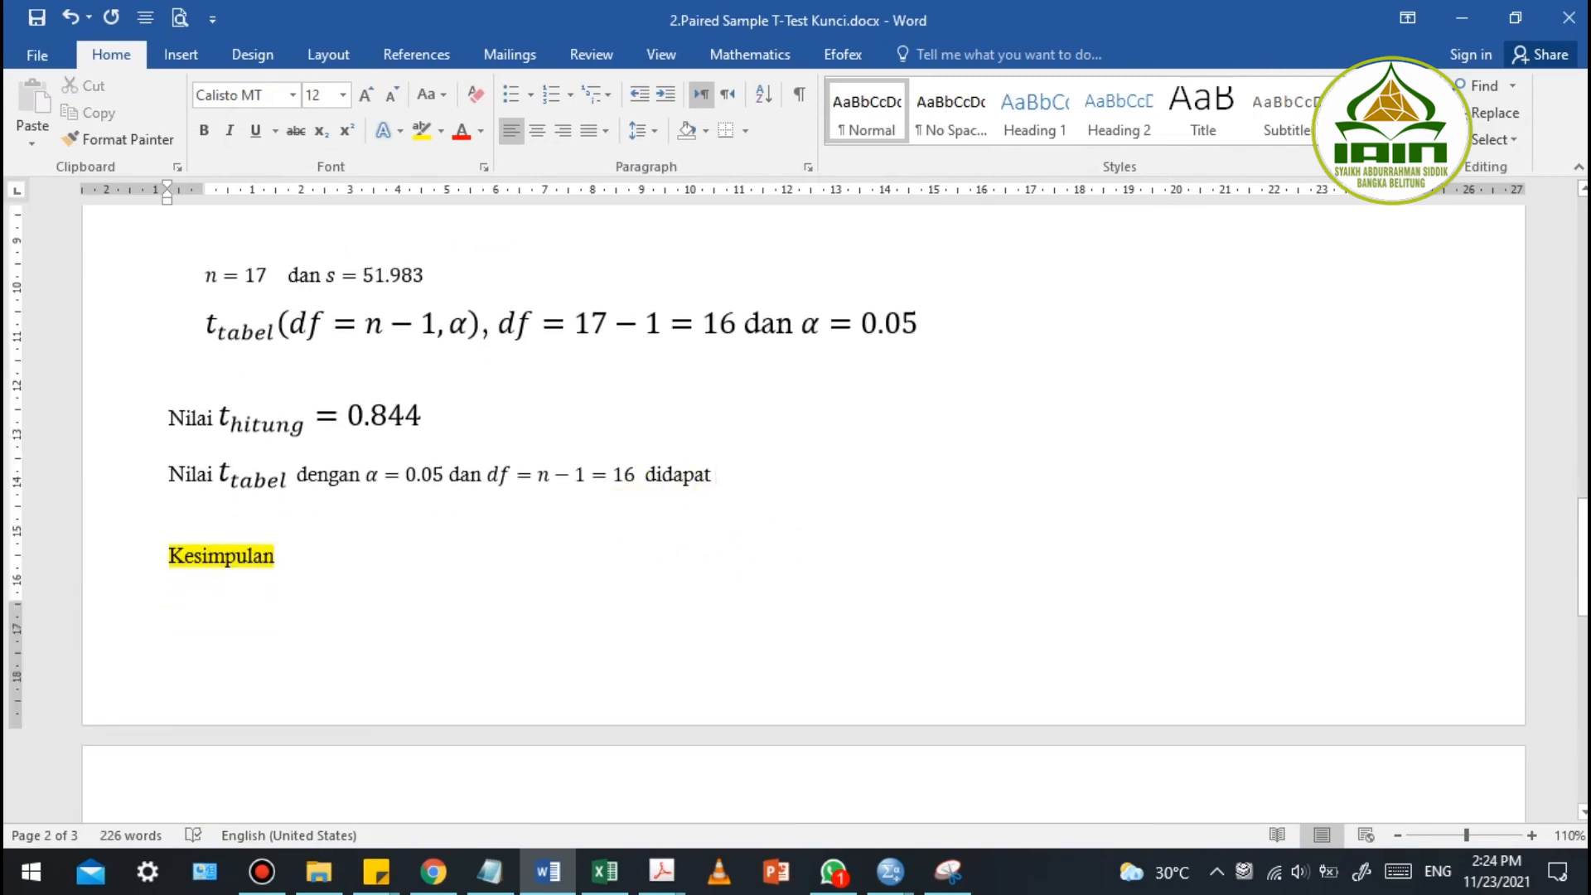
# Insert a page break below the t tabel line so that the Kesimpulan section starts on a new page
pyautogui.click(426, 520)
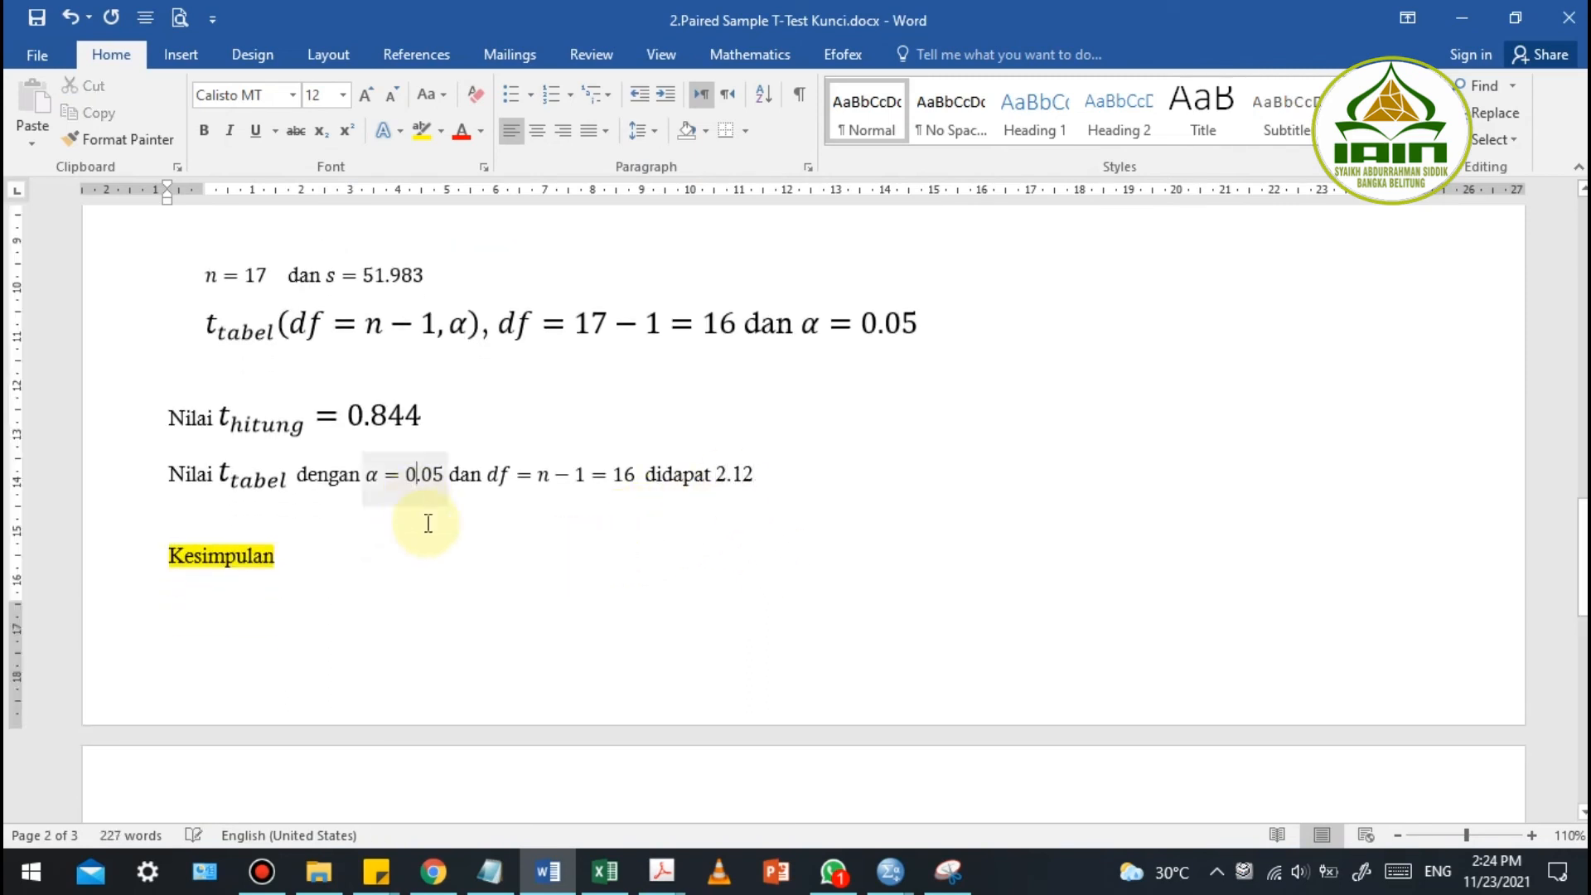
pyautogui.press('Down')
pyautogui.hotkey('ctrl', 'Return')
# Insert an equals sign and the copied t hitung value 0.844 after |t hitung| in the Kesimpulan equation
pyautogui.scroll(-6, 912, 409)
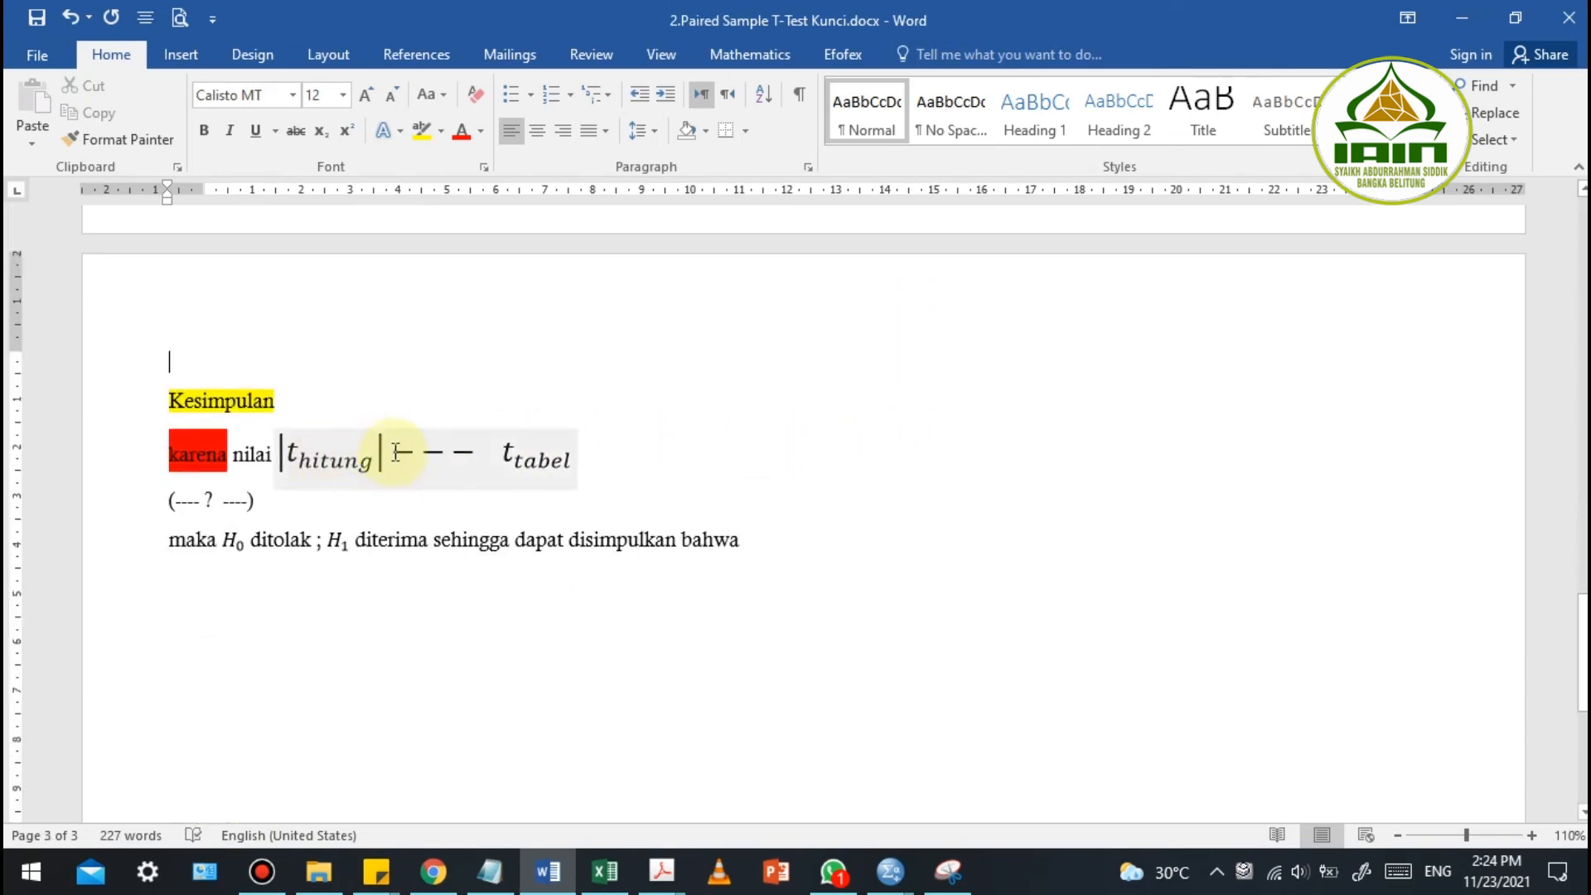
pyautogui.click(392, 452)
pyautogui.write('=')
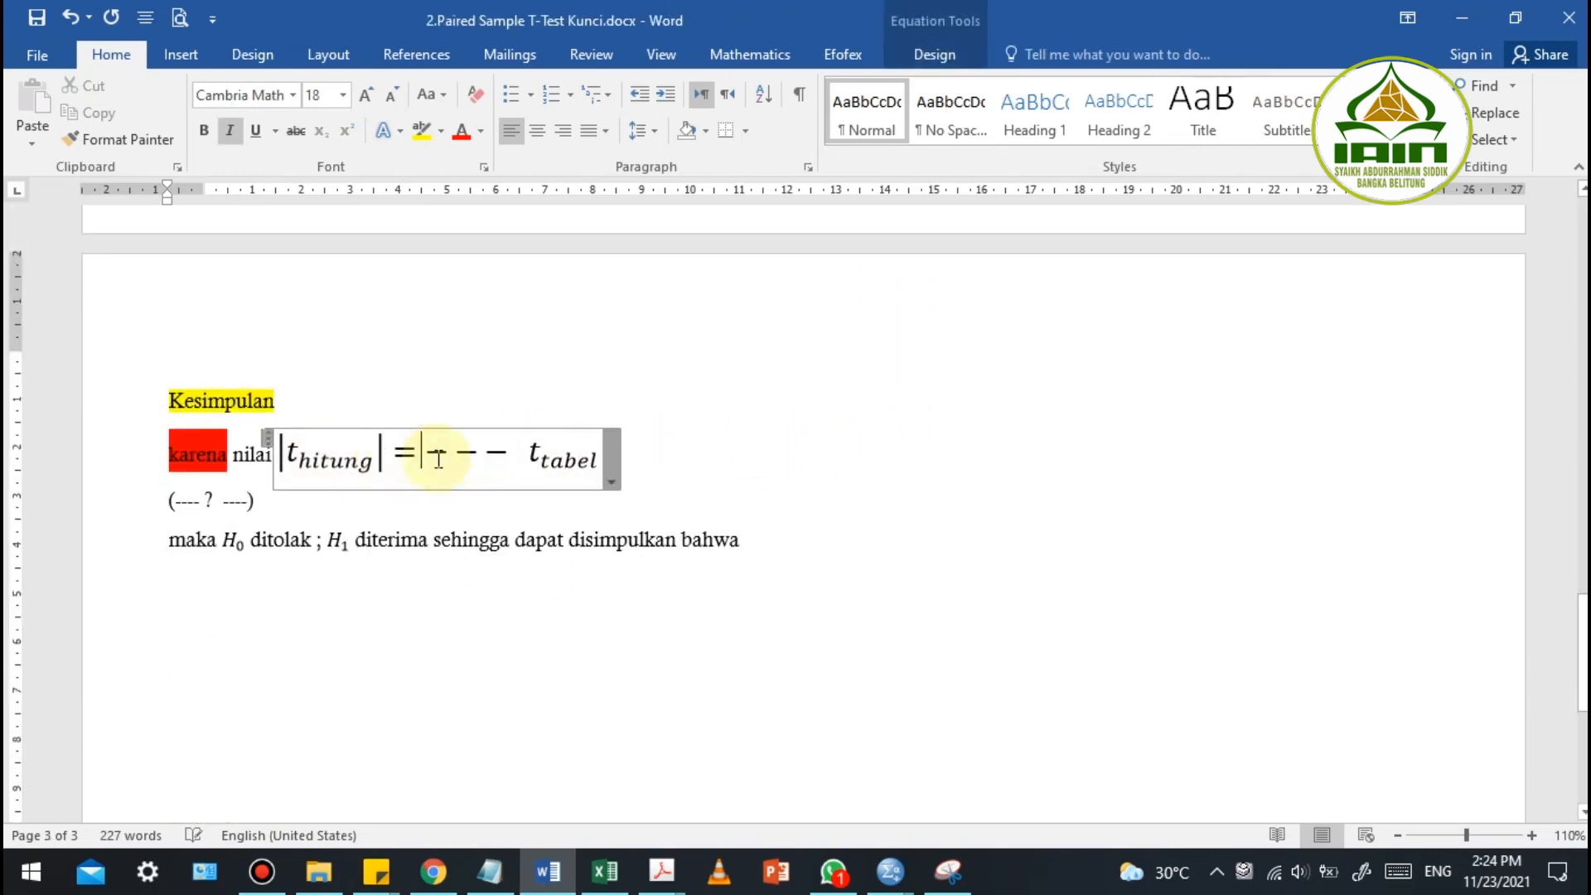
pyautogui.scroll(4, 777, 361)
pyautogui.scroll(4, 776, 360)
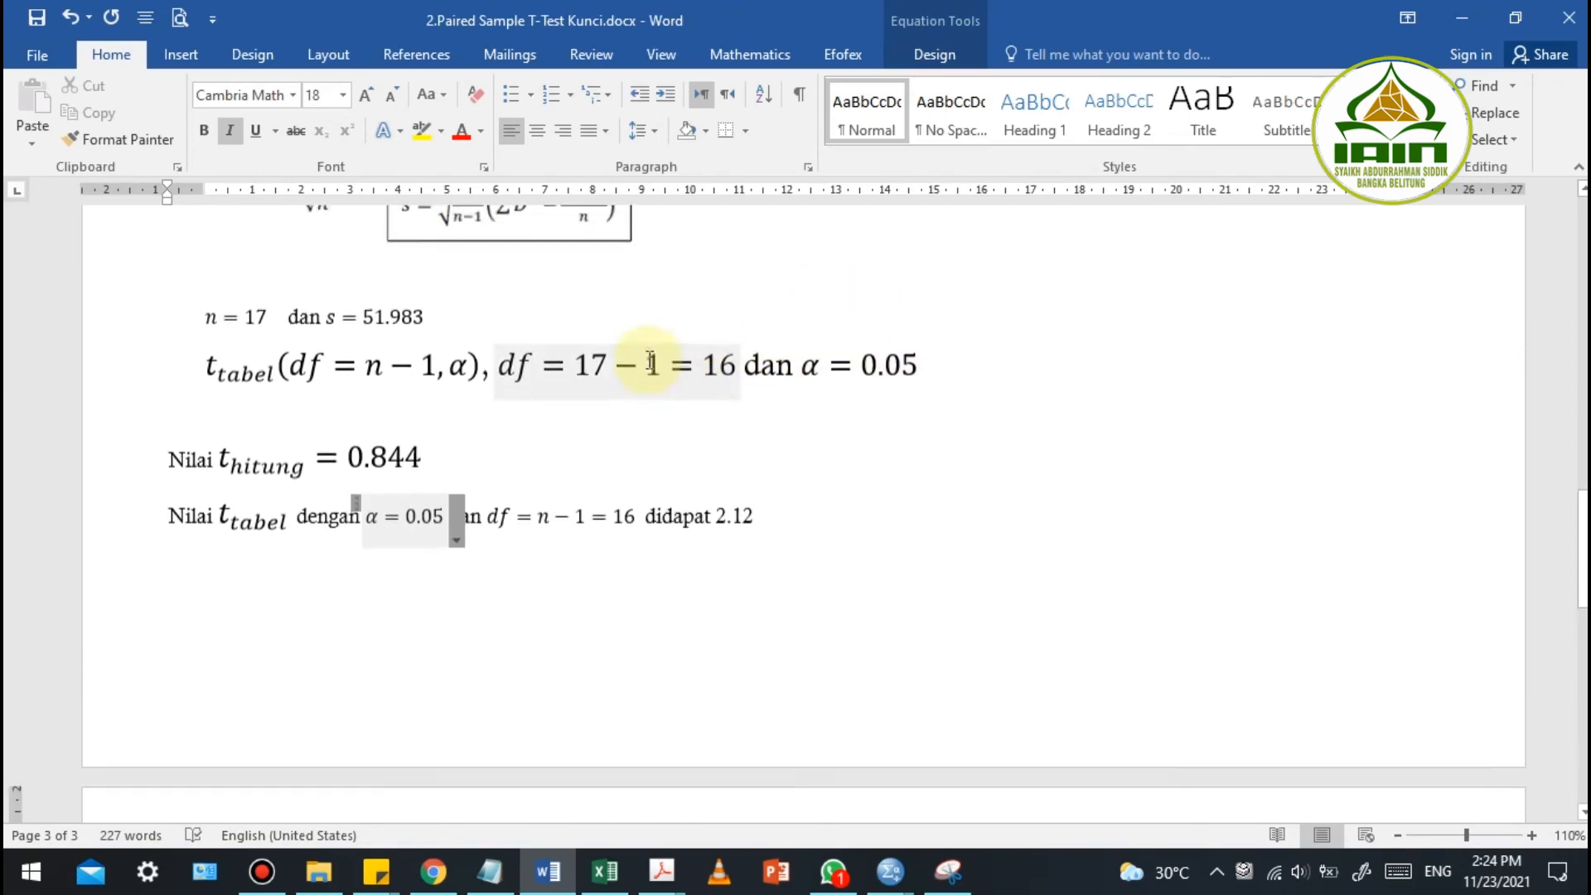
pyautogui.scroll(5, 905, 350)
pyautogui.scroll(-5, 1144, 370)
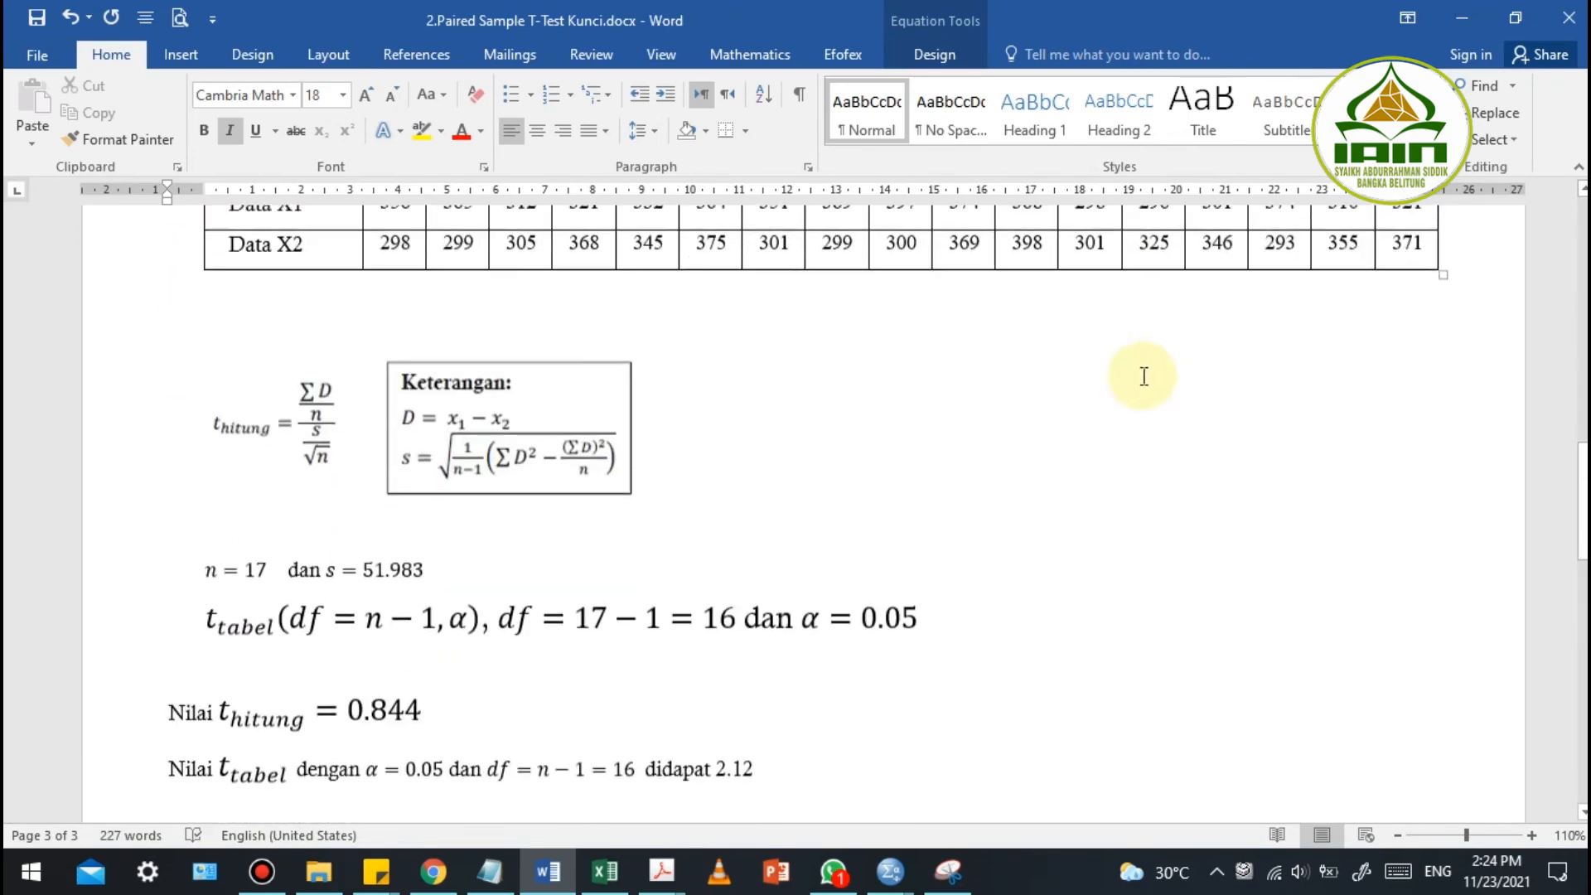
pyautogui.moveTo(372, 465); pyautogui.dragTo(413, 465)
pyautogui.hotkey('ctrl', 'c')
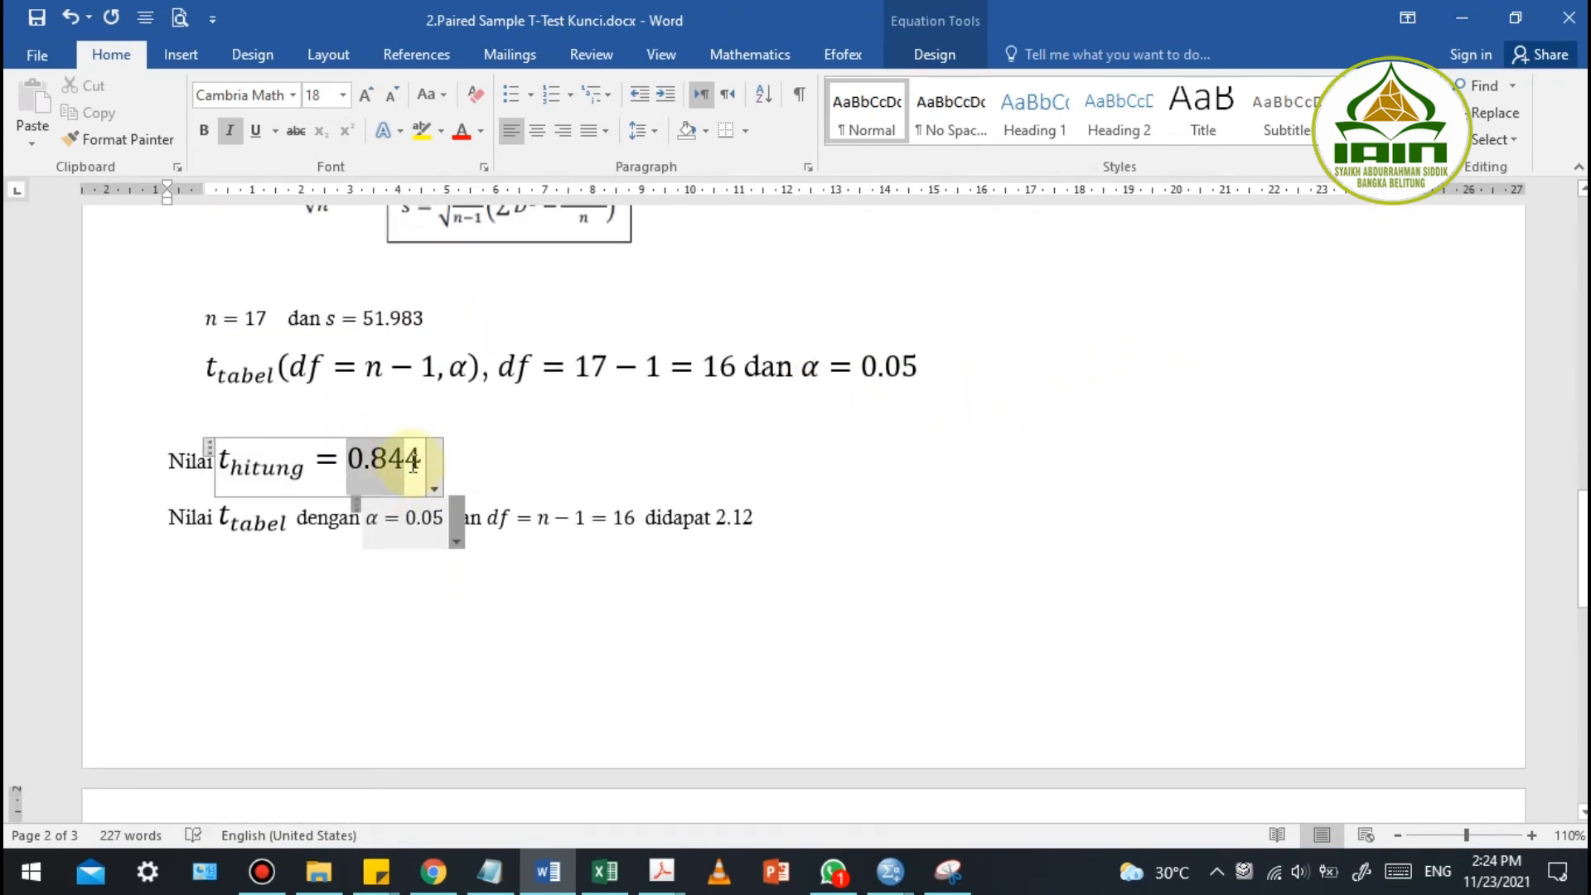
pyautogui.scroll(-5, 431, 531)
pyautogui.click(416, 514)
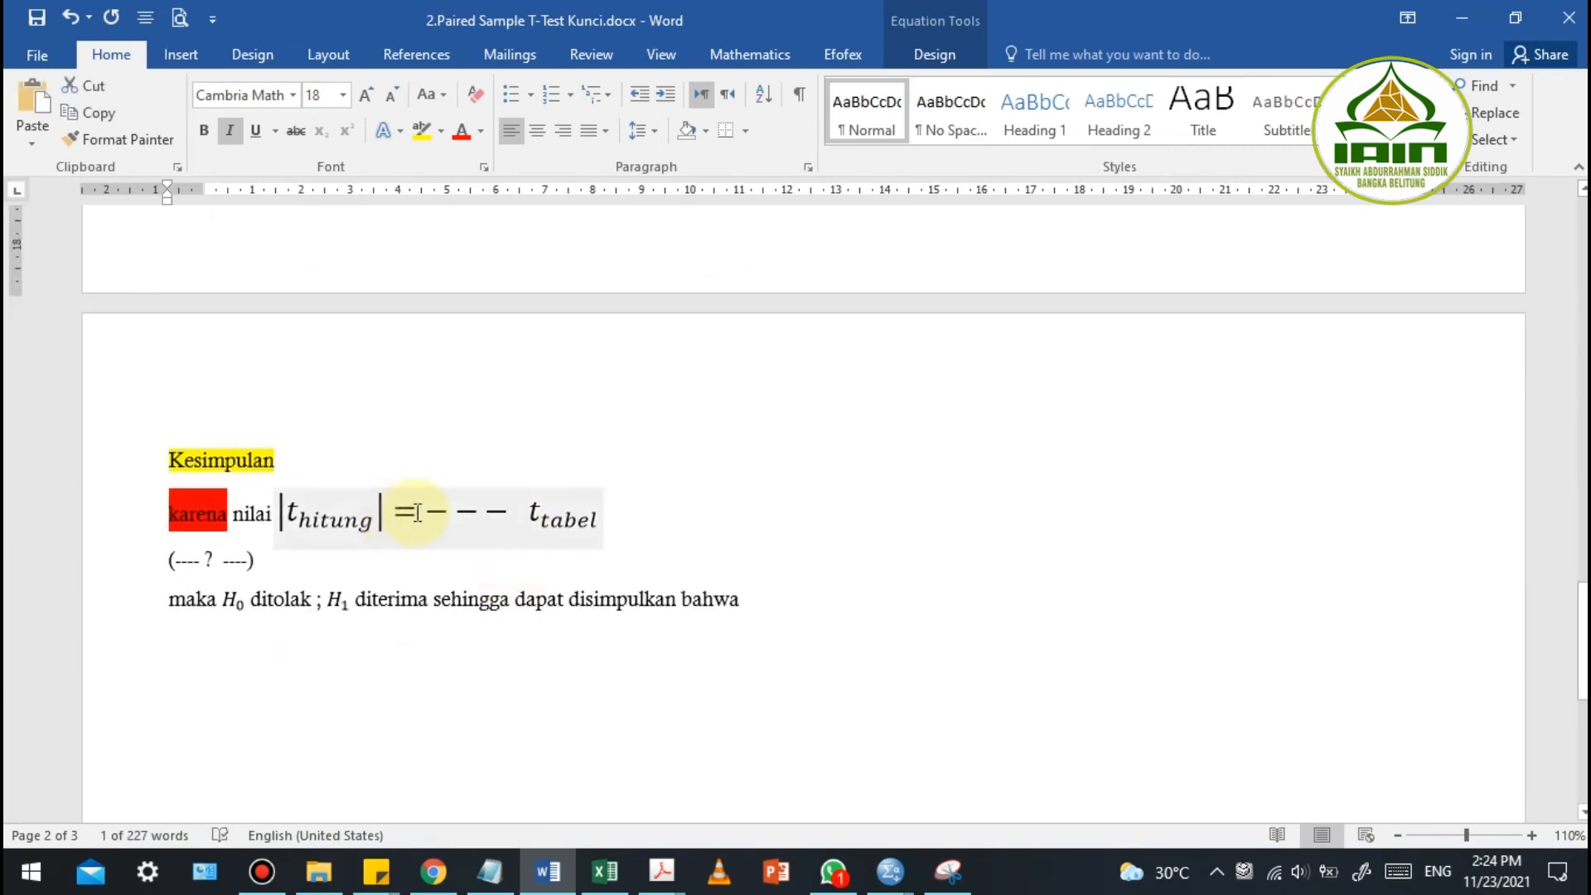
pyautogui.hotkey('ctrl', 'v')
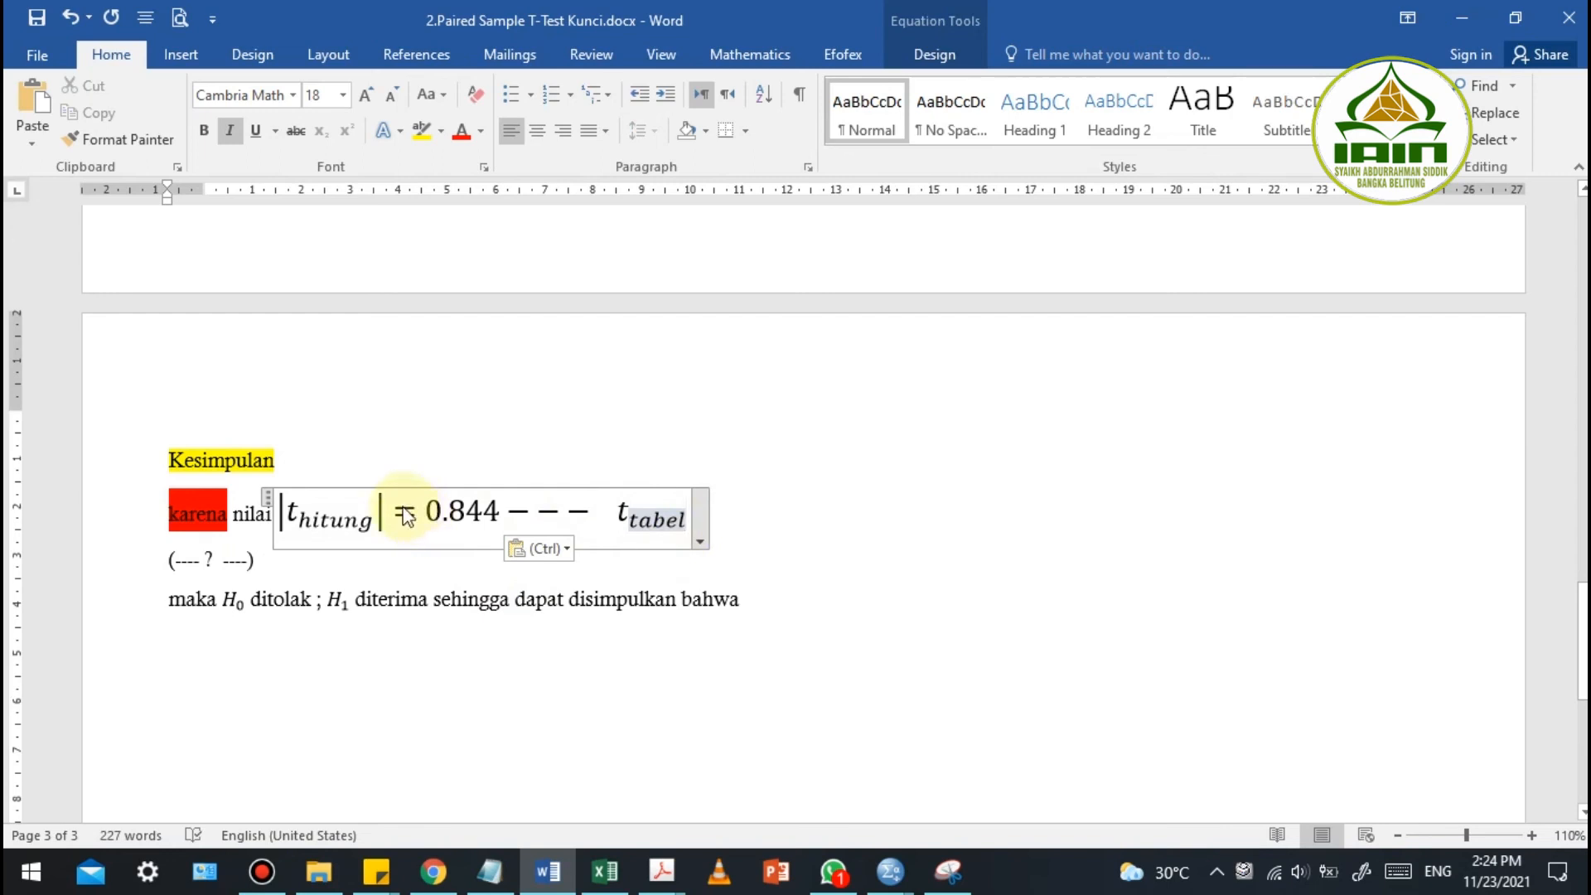
# Move 0.844 from the Kesimpulan equation into the first placeholder of the parentheses below it
pyautogui.moveTo(425, 514); pyautogui.dragTo(485, 527)
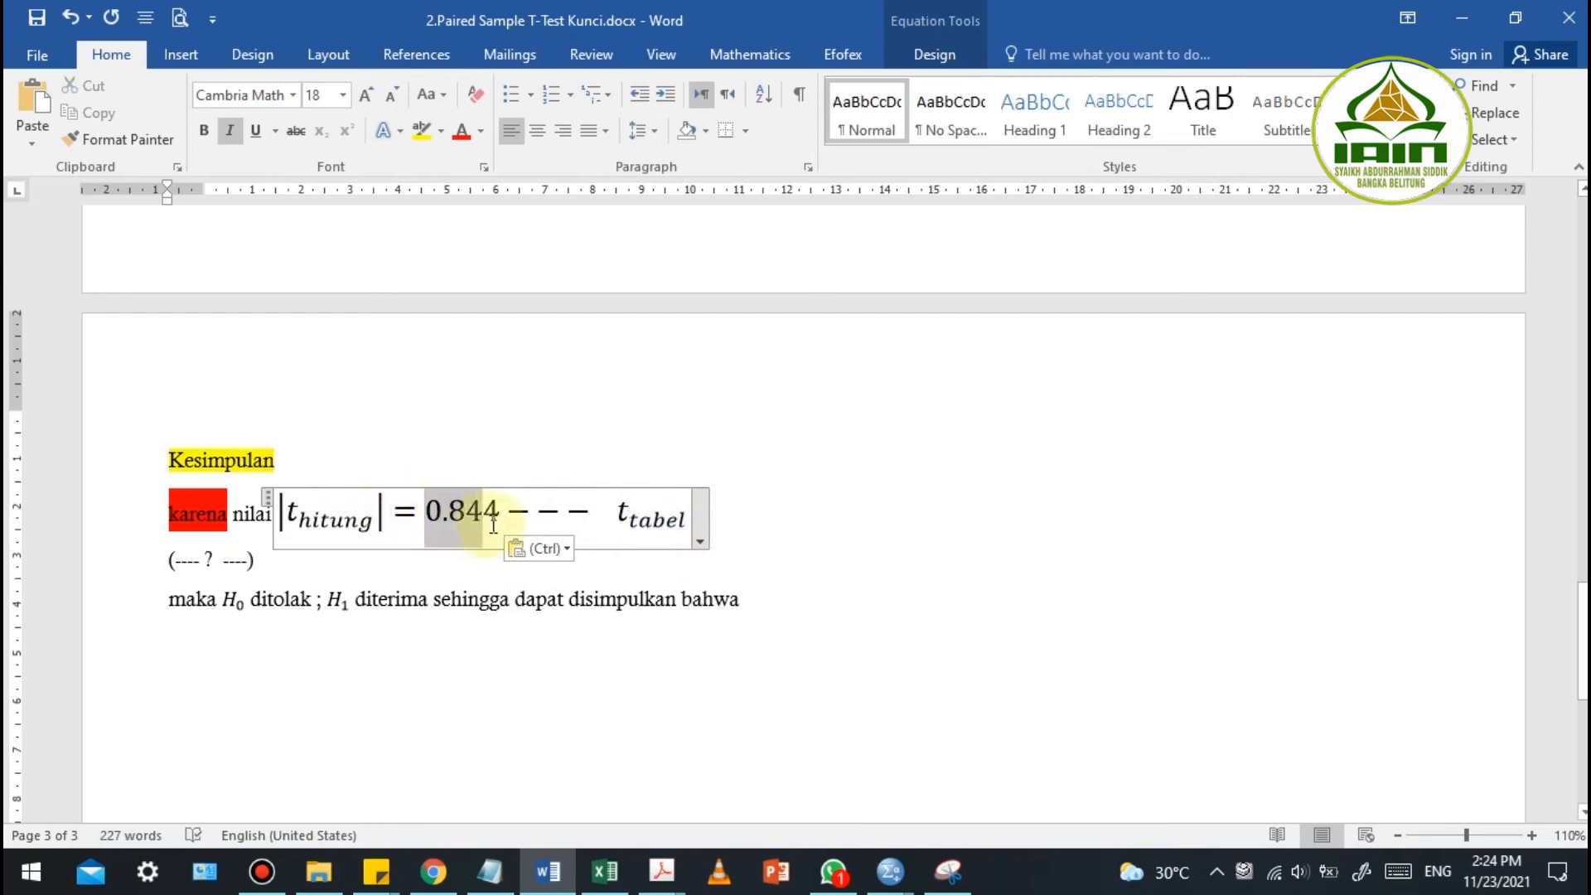
pyautogui.hotkey('ctrl', 'x')
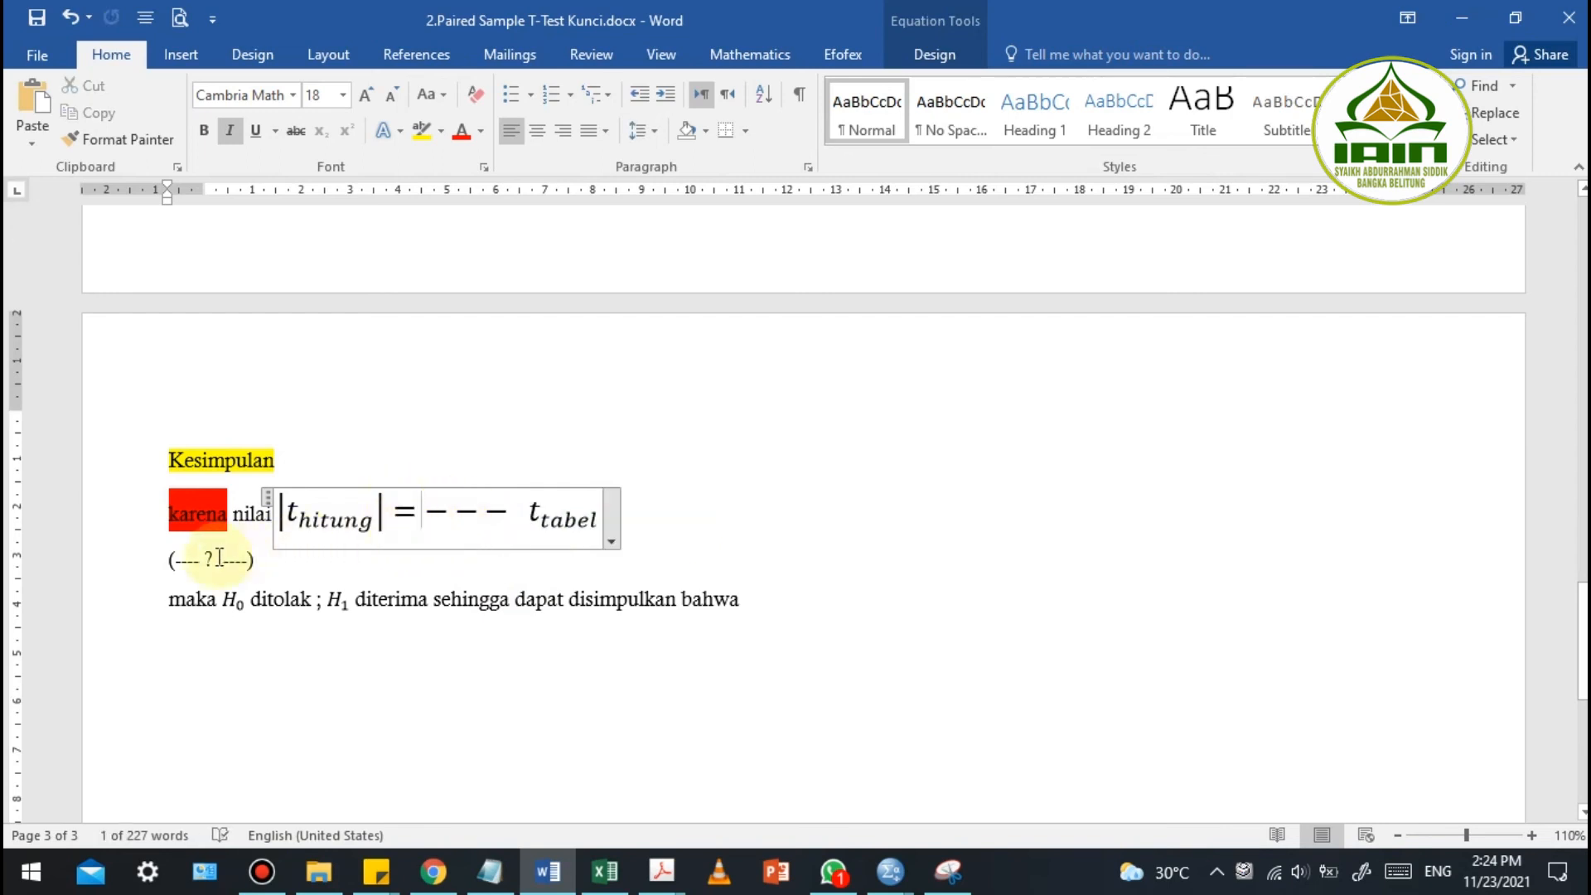
pyautogui.moveTo(199, 560); pyautogui.dragTo(180, 560)
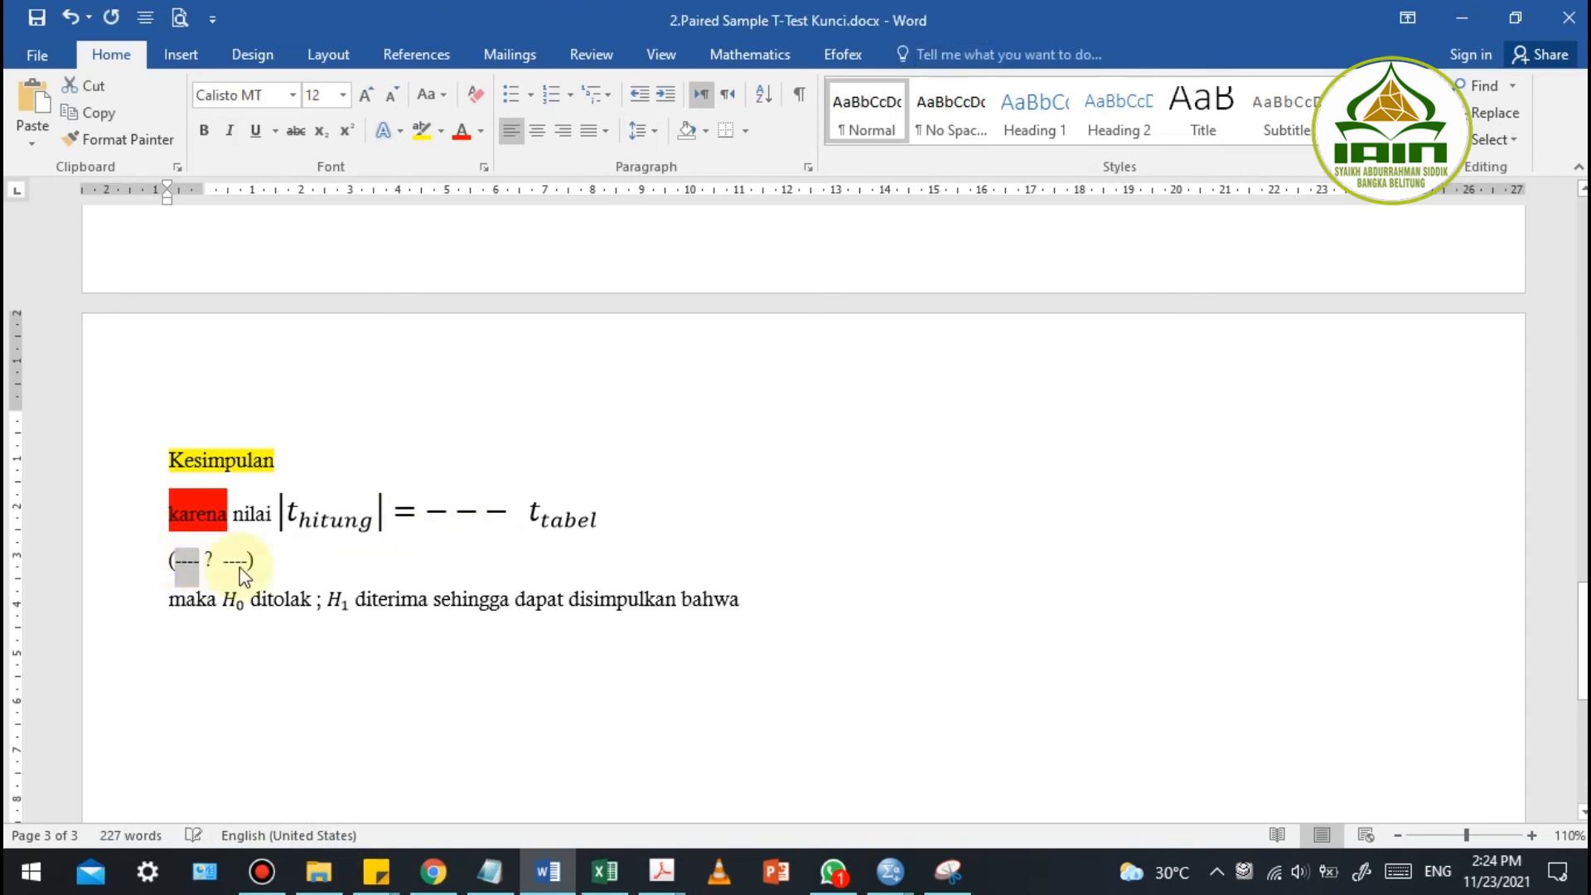
pyautogui.hotkey('ctrl', 'v')
# Replace the second placeholder in the parentheses with 2.12 and add a blank line below the Kesimpulan heading
pyautogui.scroll(6, 384, 558)
pyautogui.scroll(-6, 550, 536)
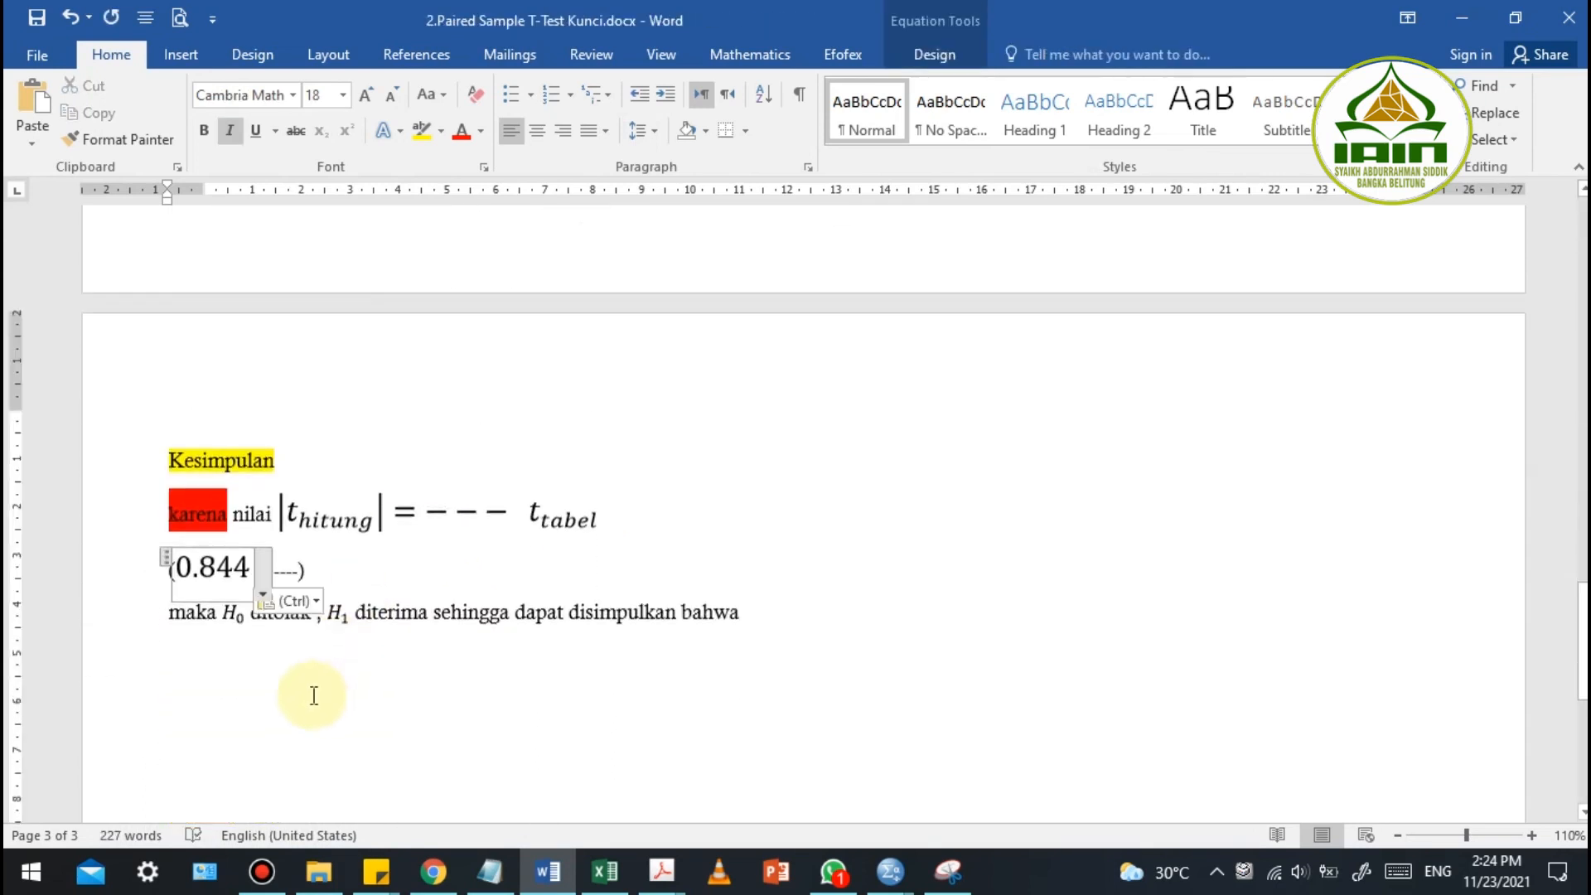
pyautogui.click(277, 571)
pyautogui.write('2.12')
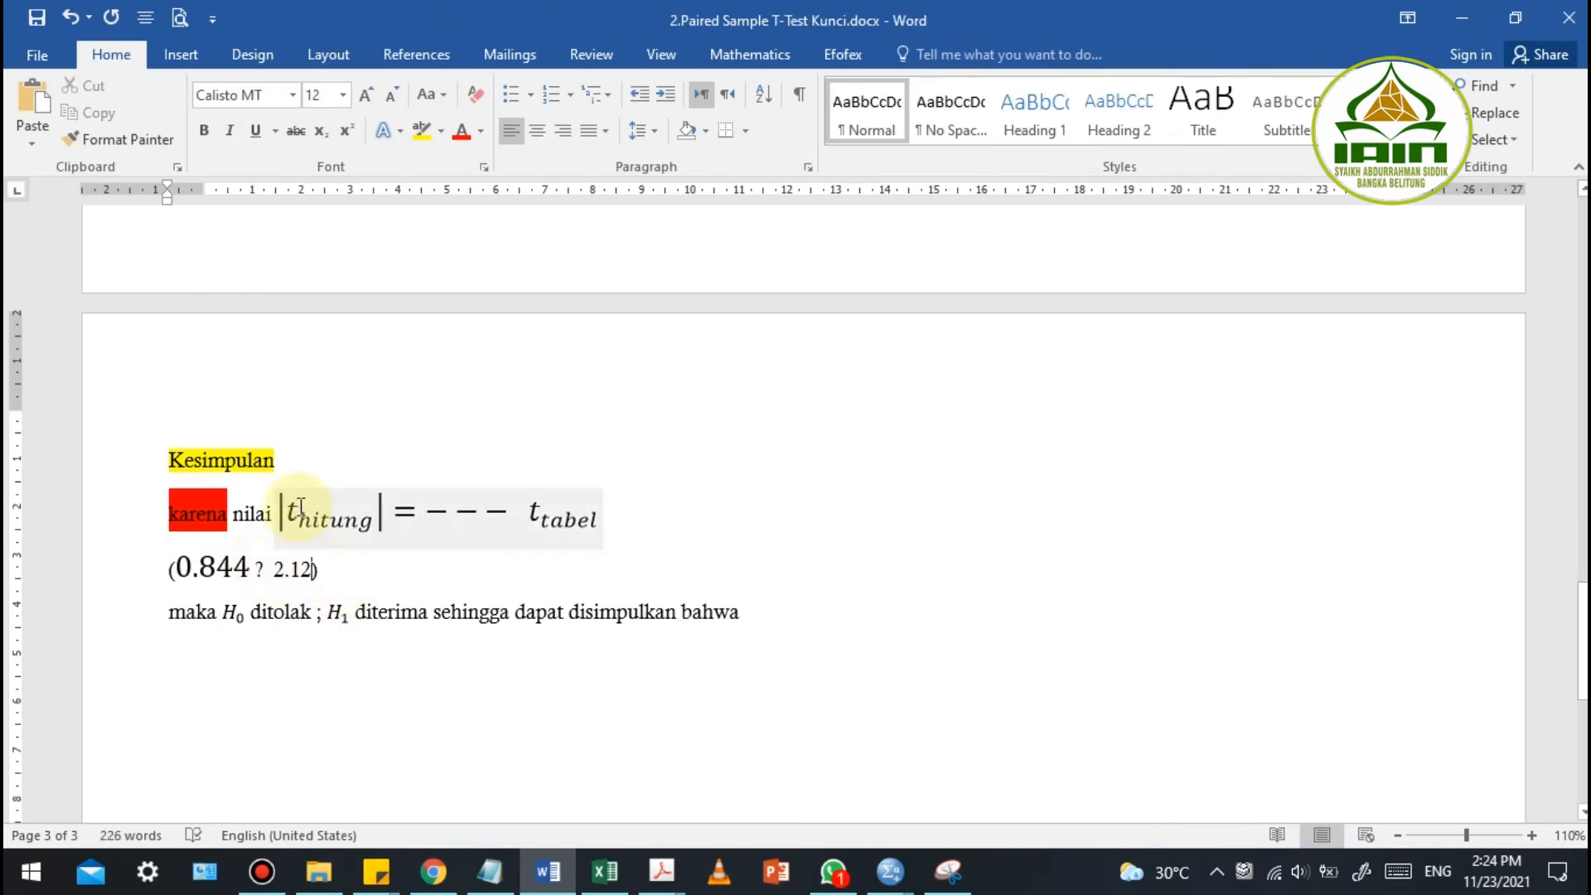
pyautogui.scroll(3, 297, 502)
pyautogui.press('Return')
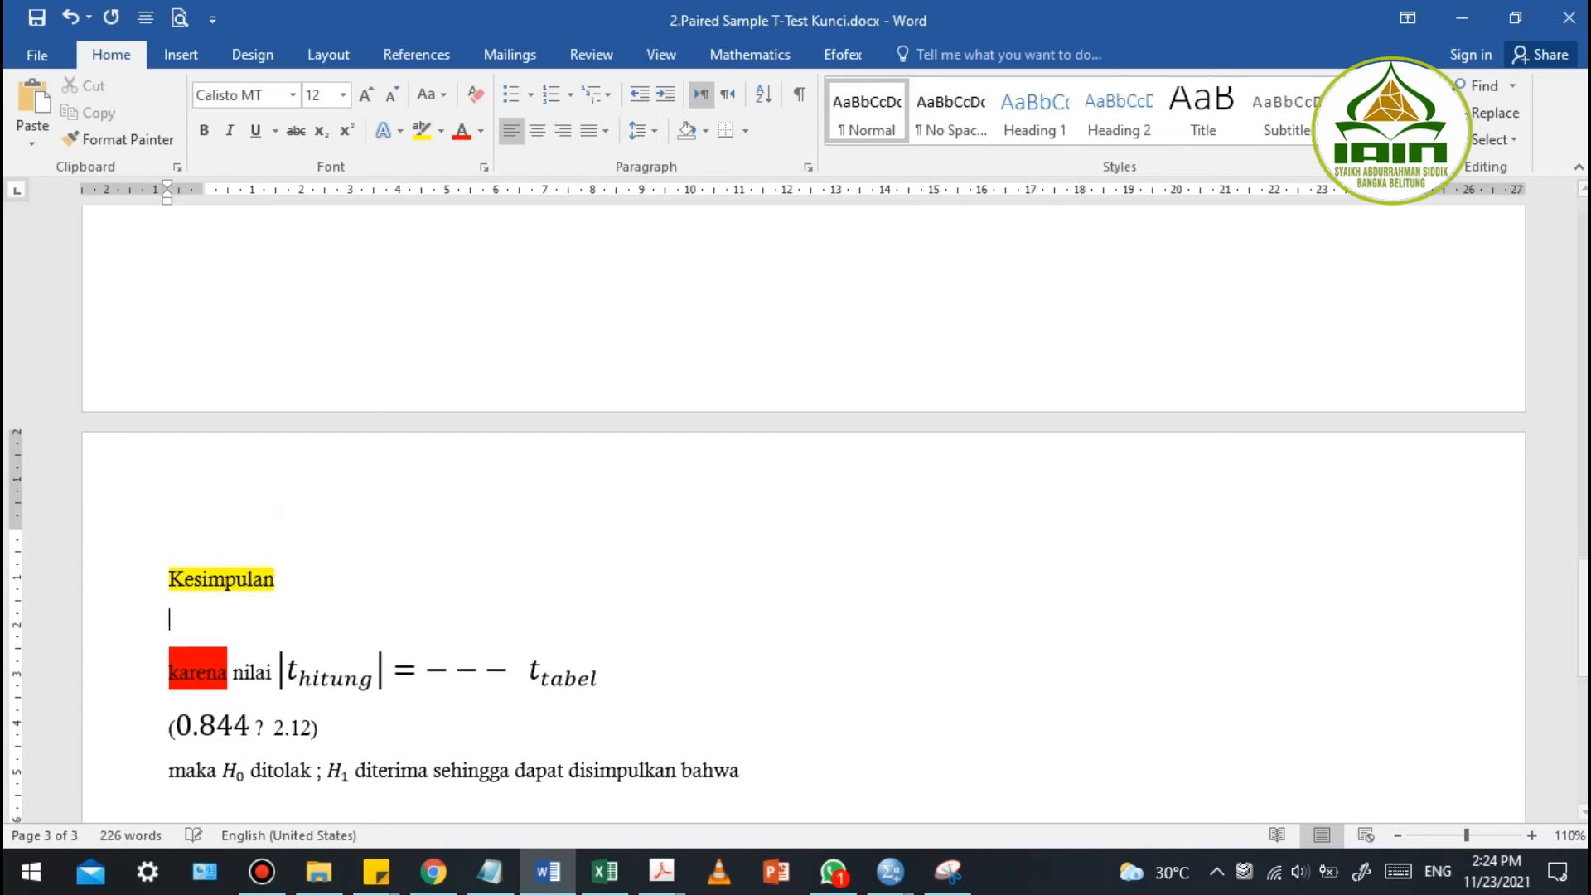
# Add => and a copy of the t hitung symbol after 0.844 on the Nilai t hitung line
pyautogui.scroll(4, 349, 580)
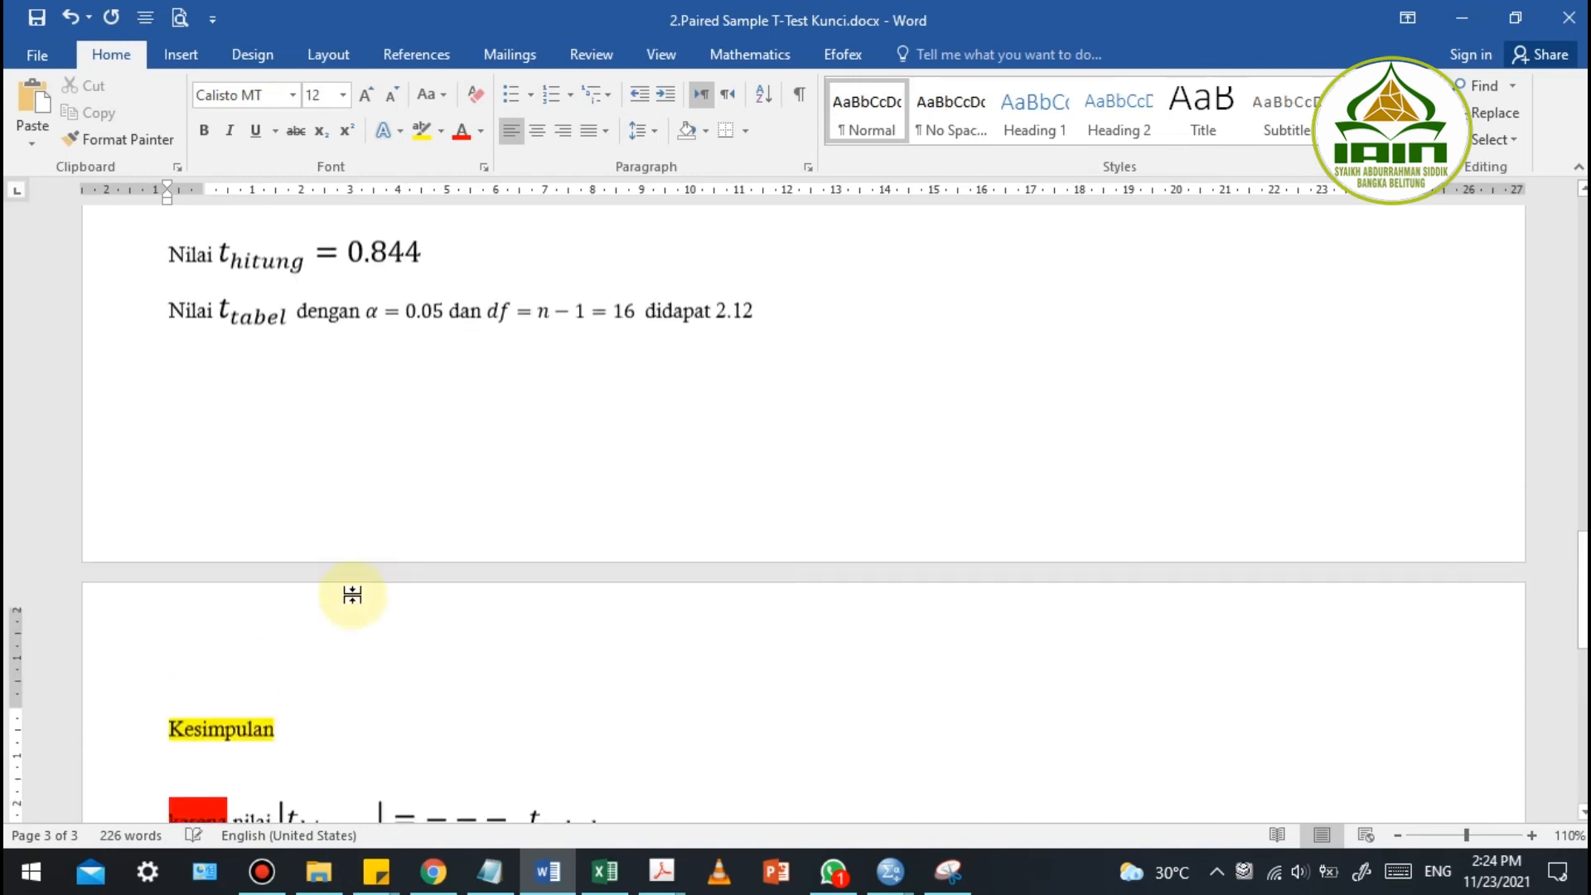
pyautogui.click(446, 276)
pyautogui.write('=>')
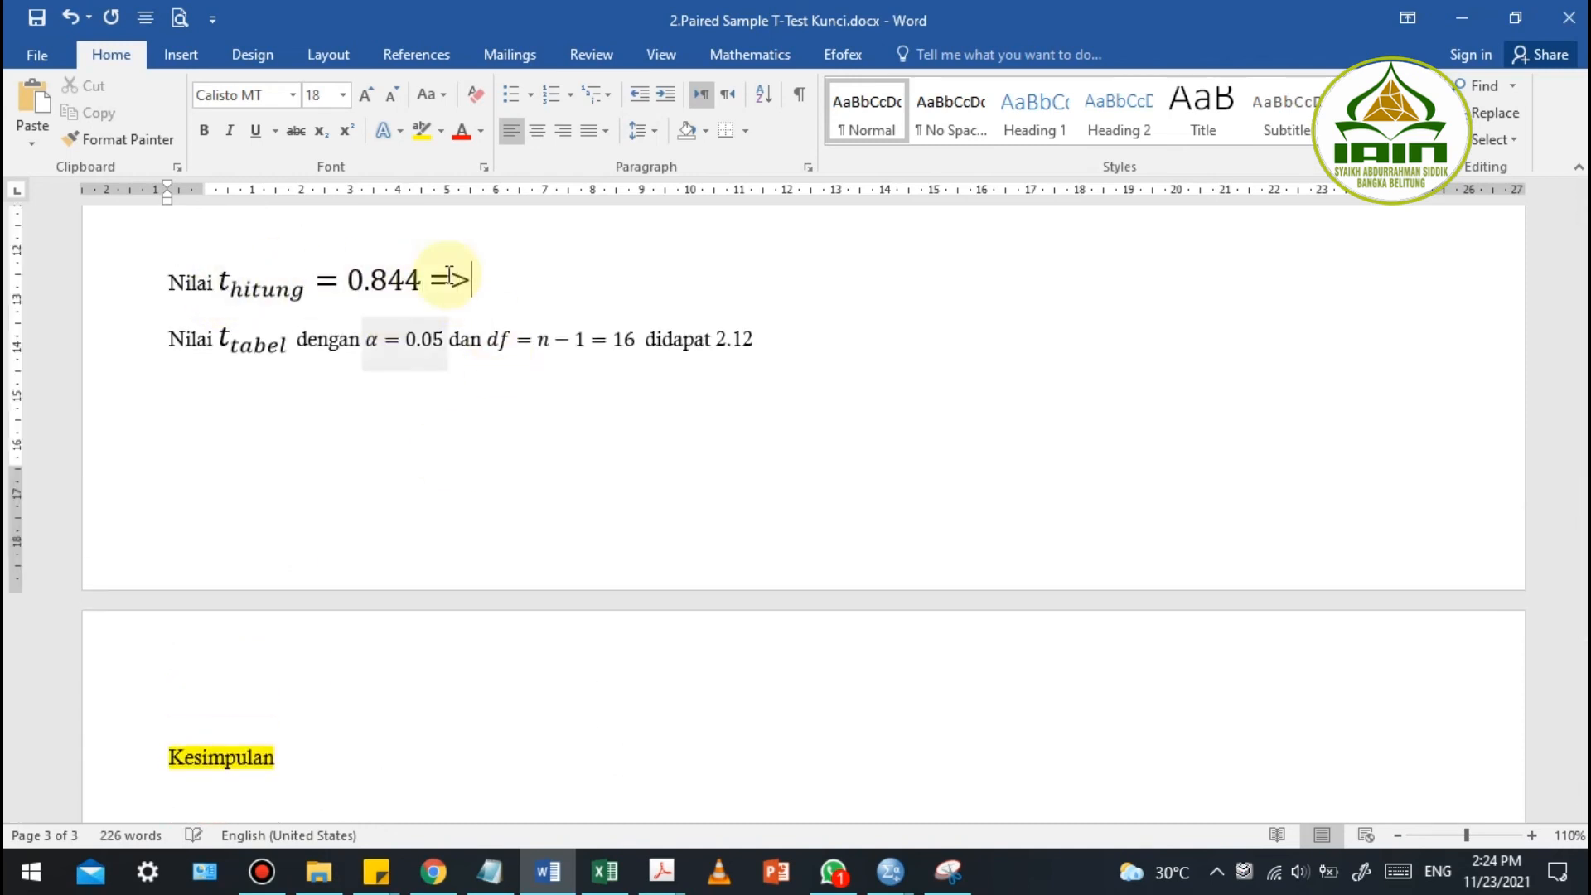
pyautogui.moveTo(297, 292); pyautogui.dragTo(315, 297)
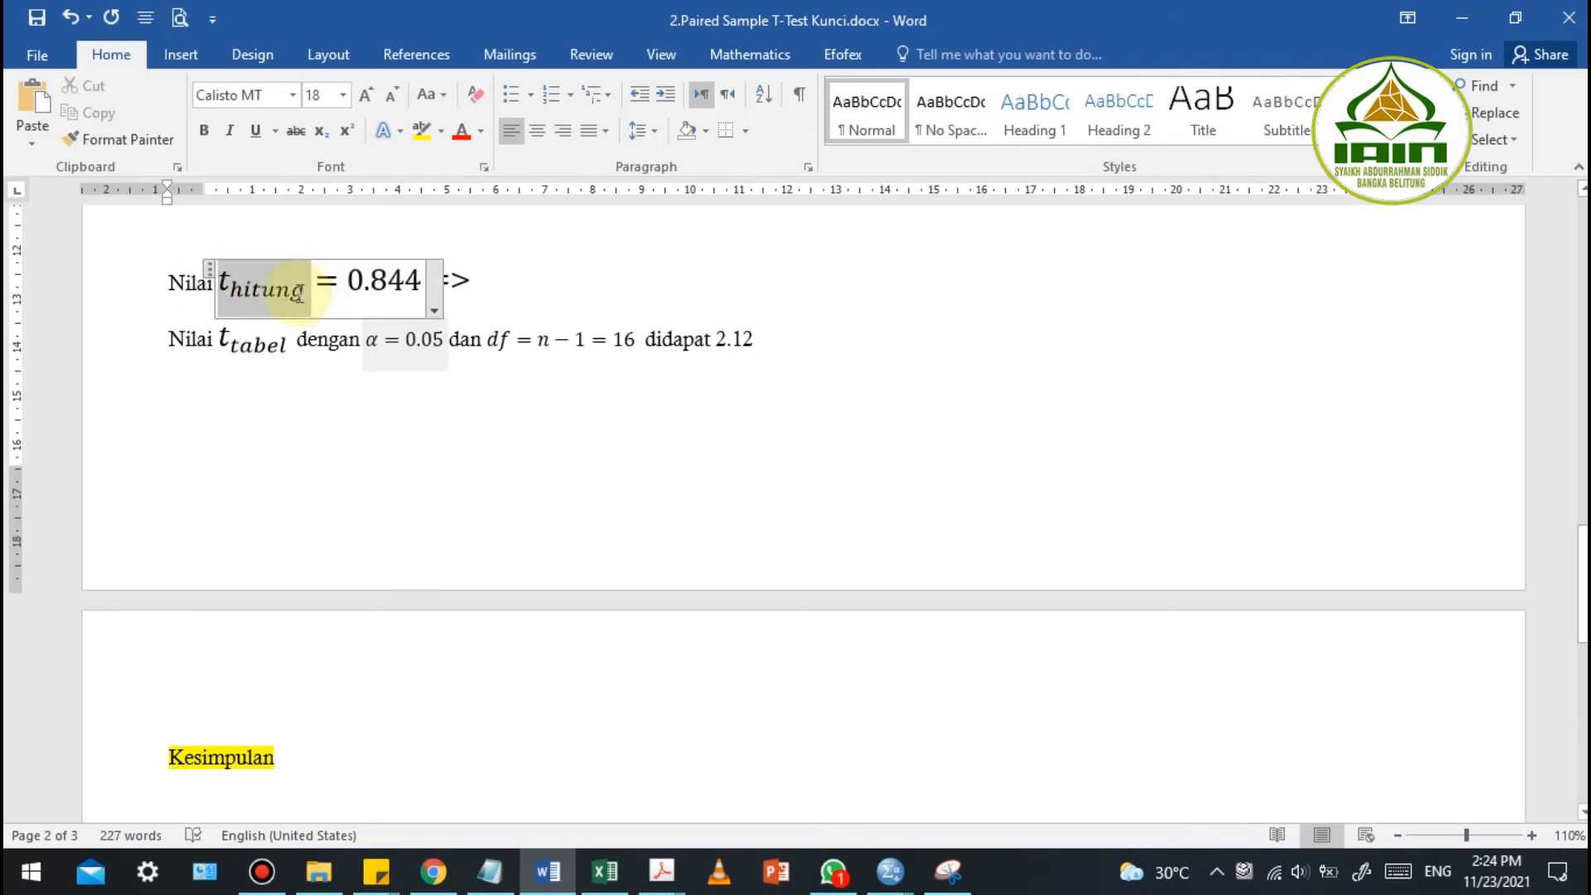
pyautogui.click(481, 273)
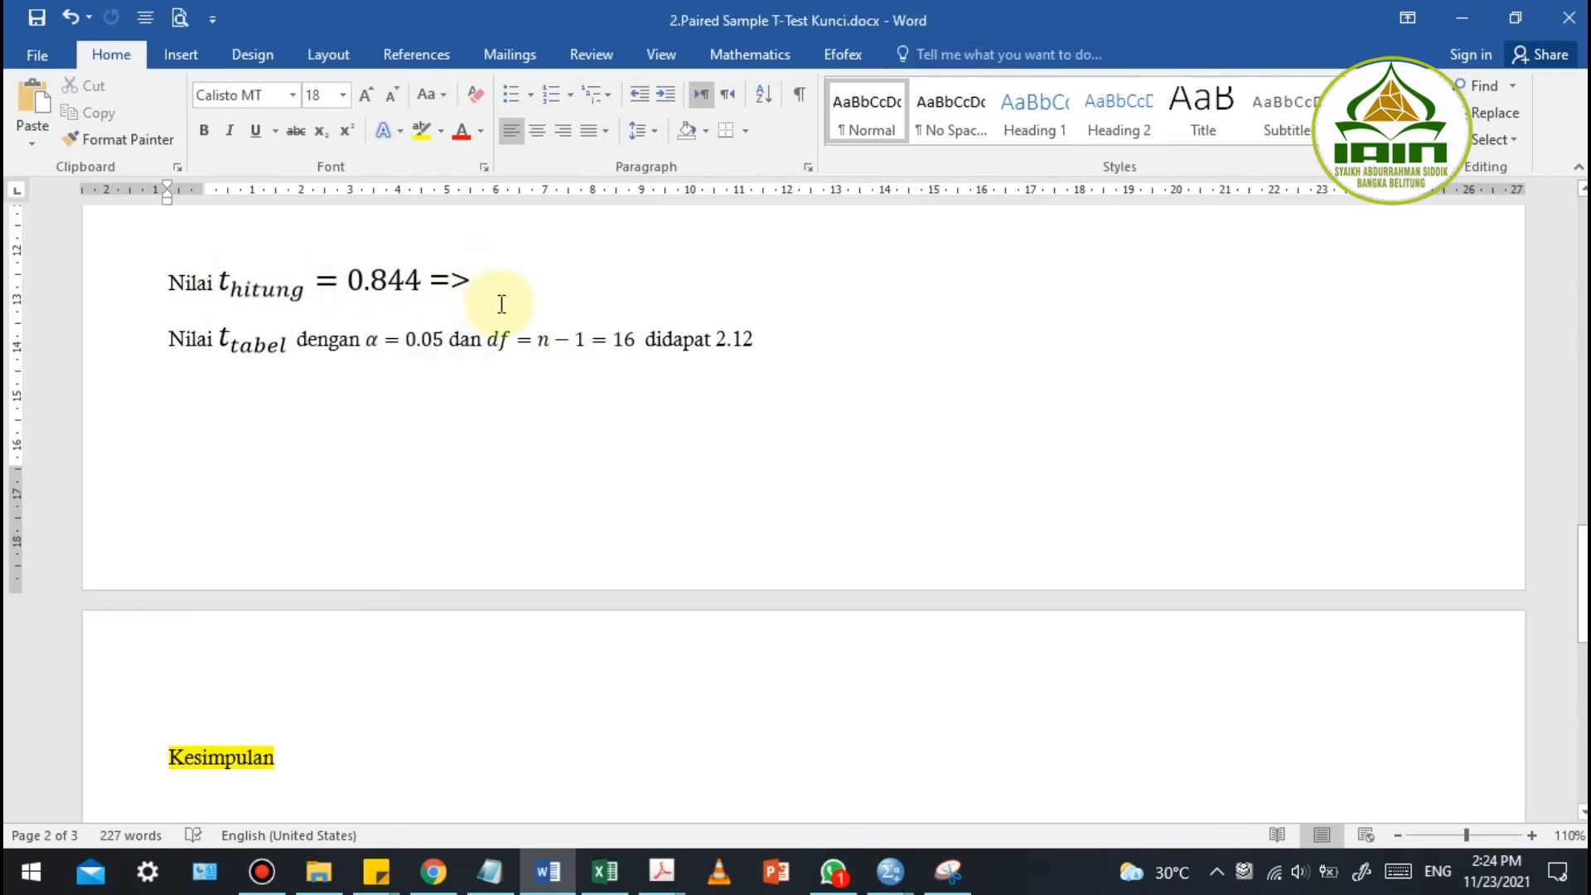
pyautogui.hotkey('ctrl', 'v')
pyautogui.moveTo(479, 280); pyautogui.dragTo(584, 306)
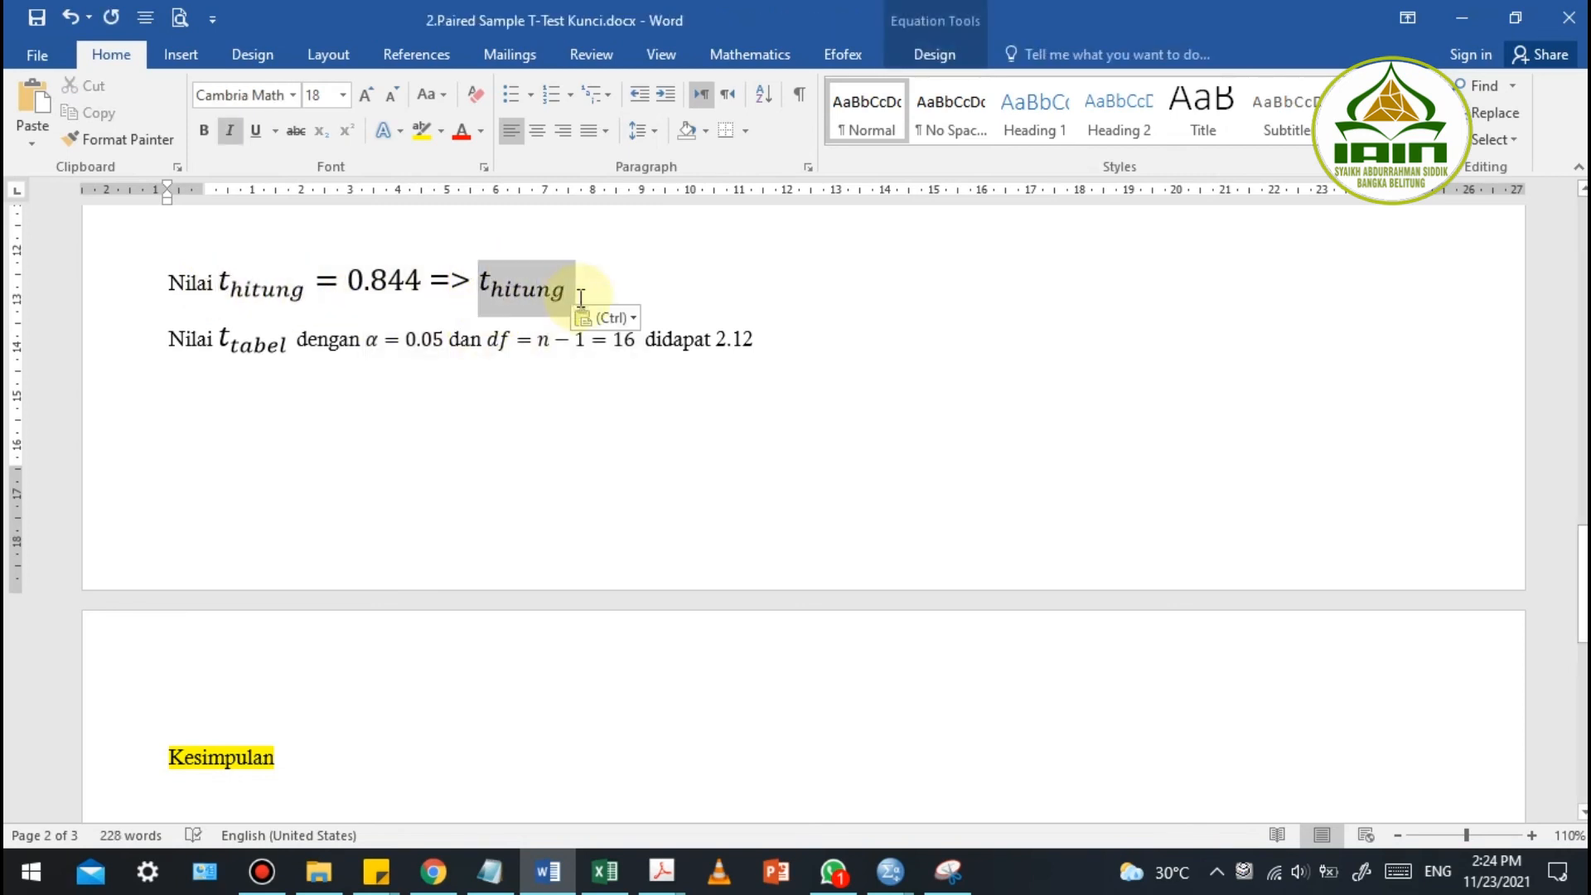
# Enclose the copied t hitung in absolute-value bars and complete the expression with = 0.844
pyautogui.click(935, 54)
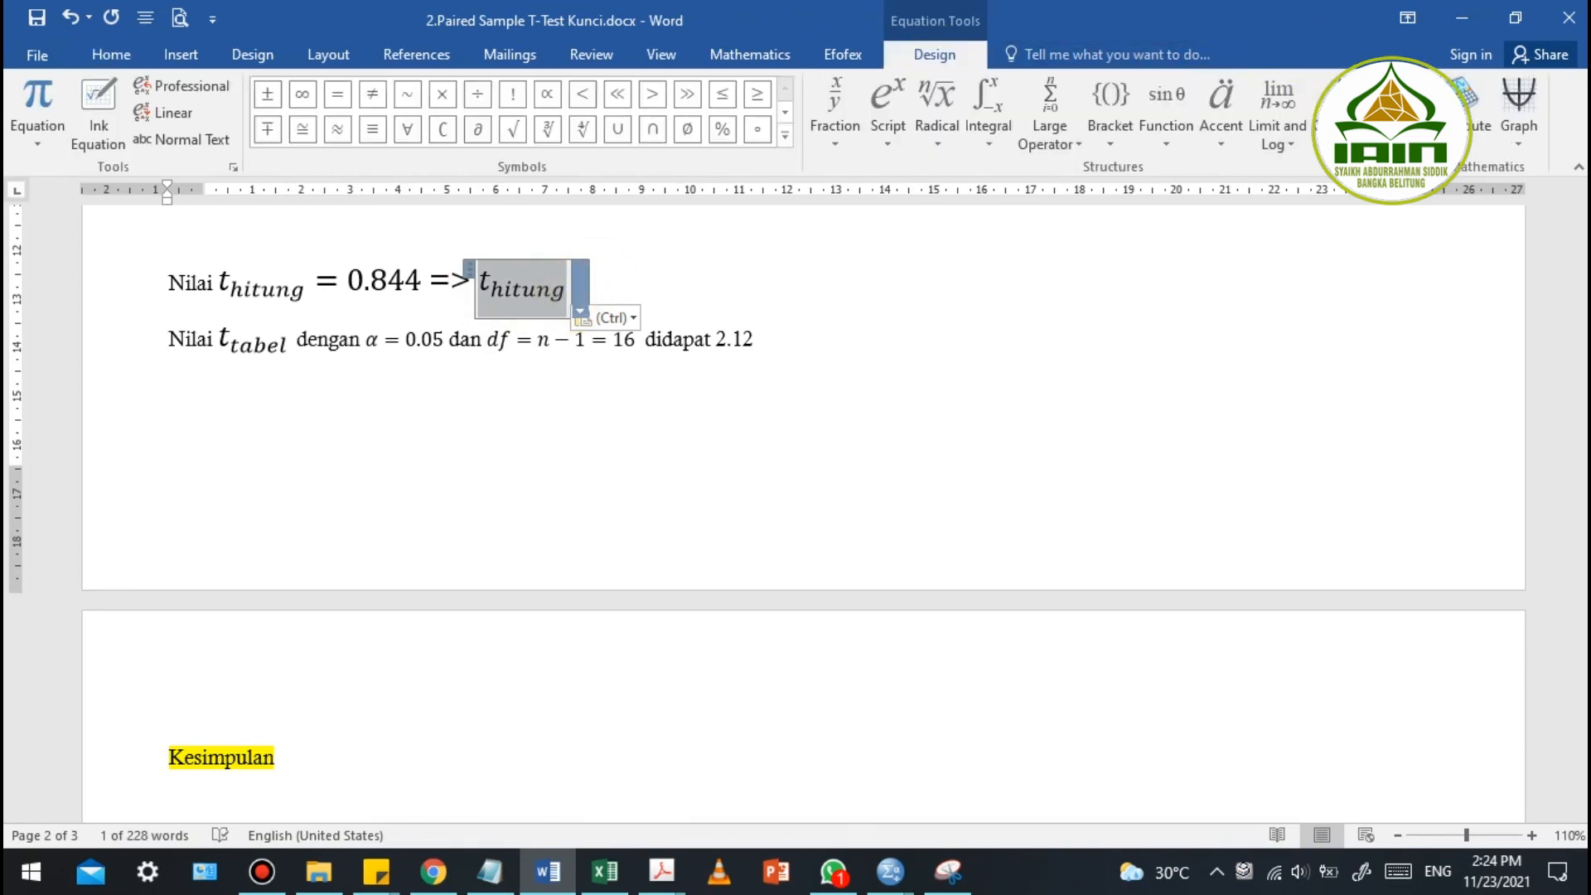
pyautogui.click(1112, 107)
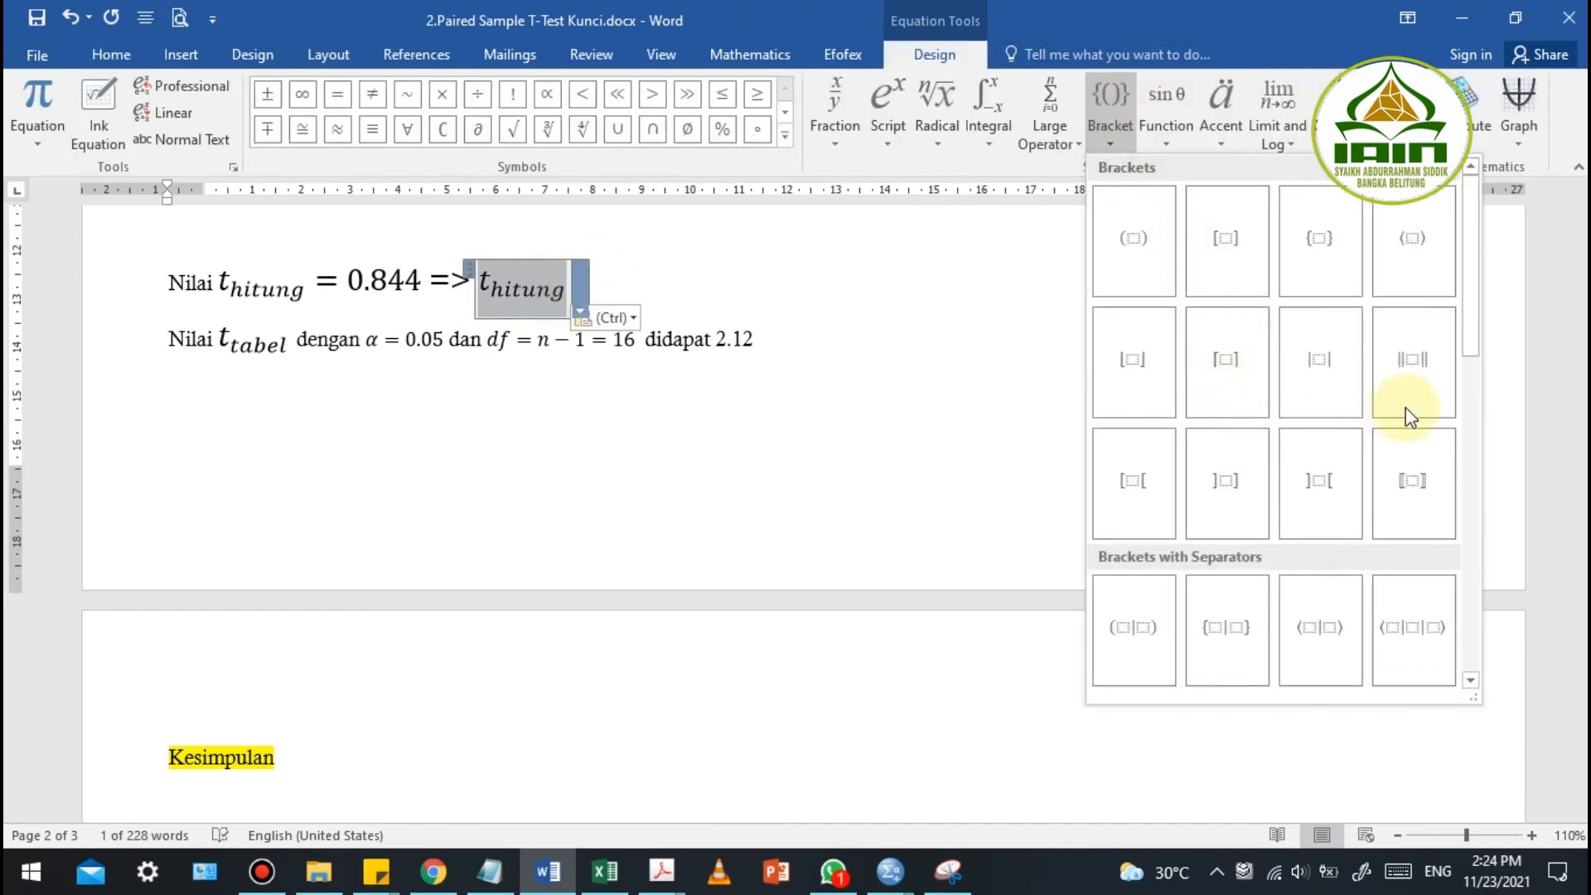
pyautogui.click(1316, 366)
pyautogui.press('Right')
pyautogui.write('=')
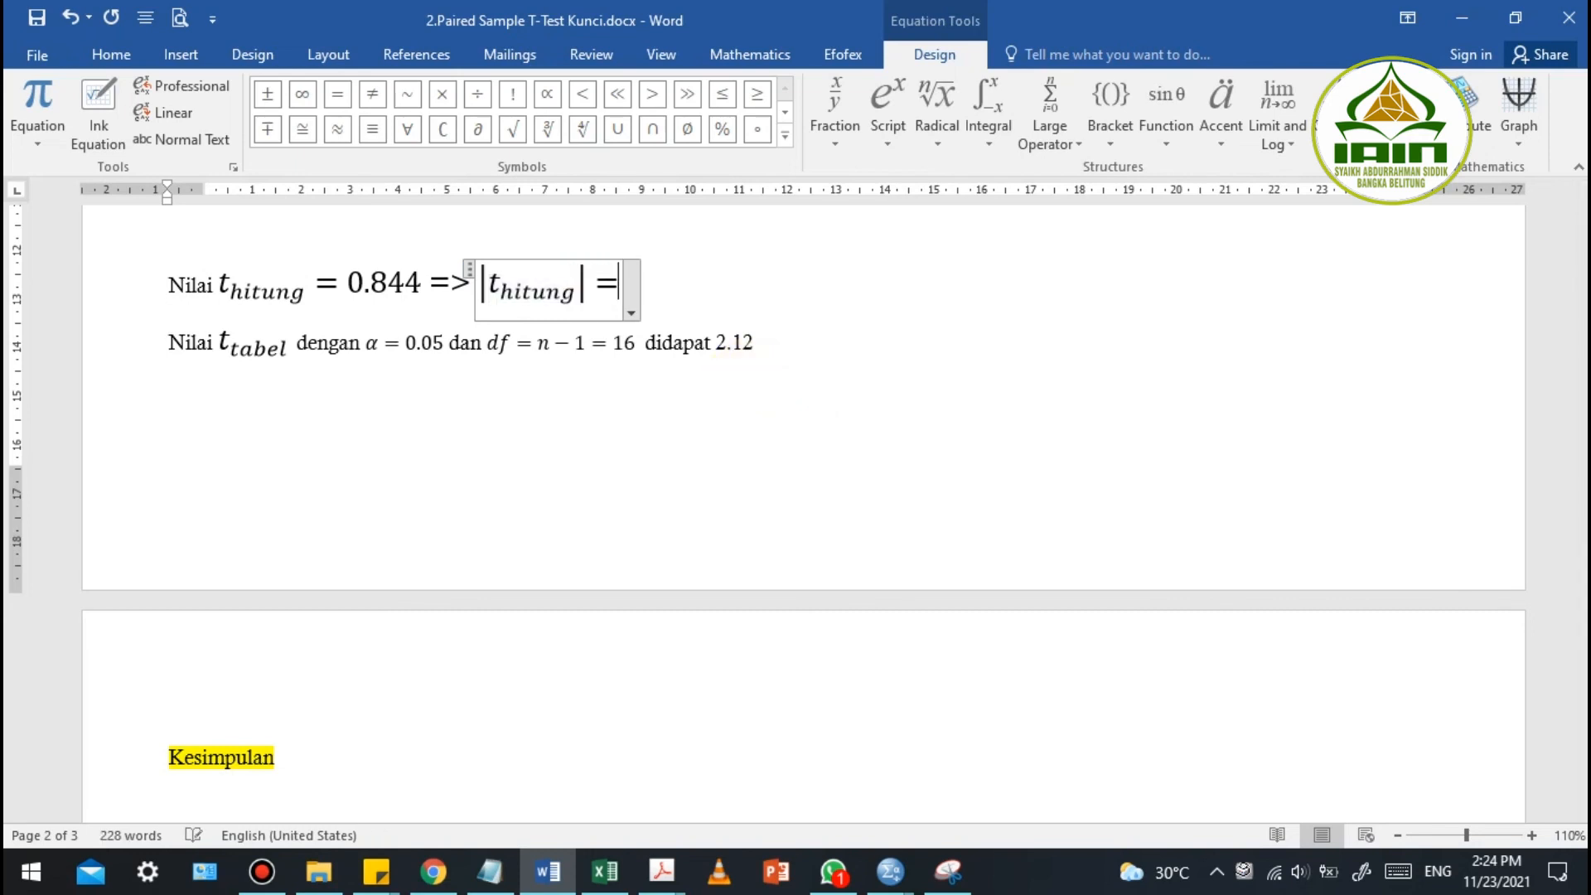
pyautogui.write('0.44')
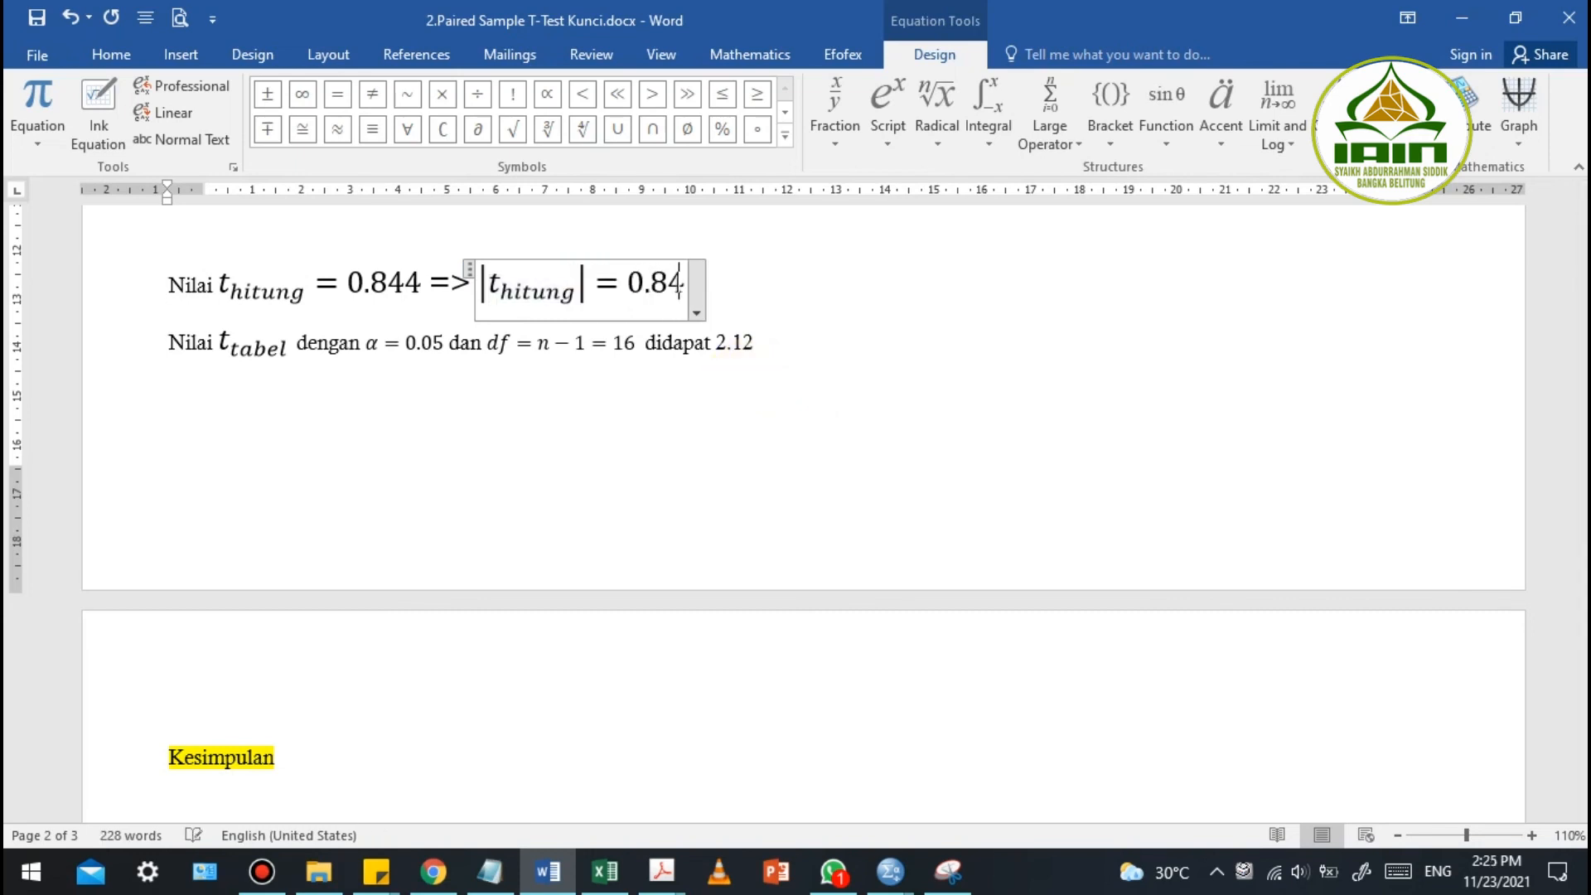
# Move the opening parenthesis into the 0.844 equation under Kesimpulan and delete the plain-text ? 2.12) after it
pyautogui.scroll(-3, 564, 532)
pyautogui.scroll(-2, 564, 531)
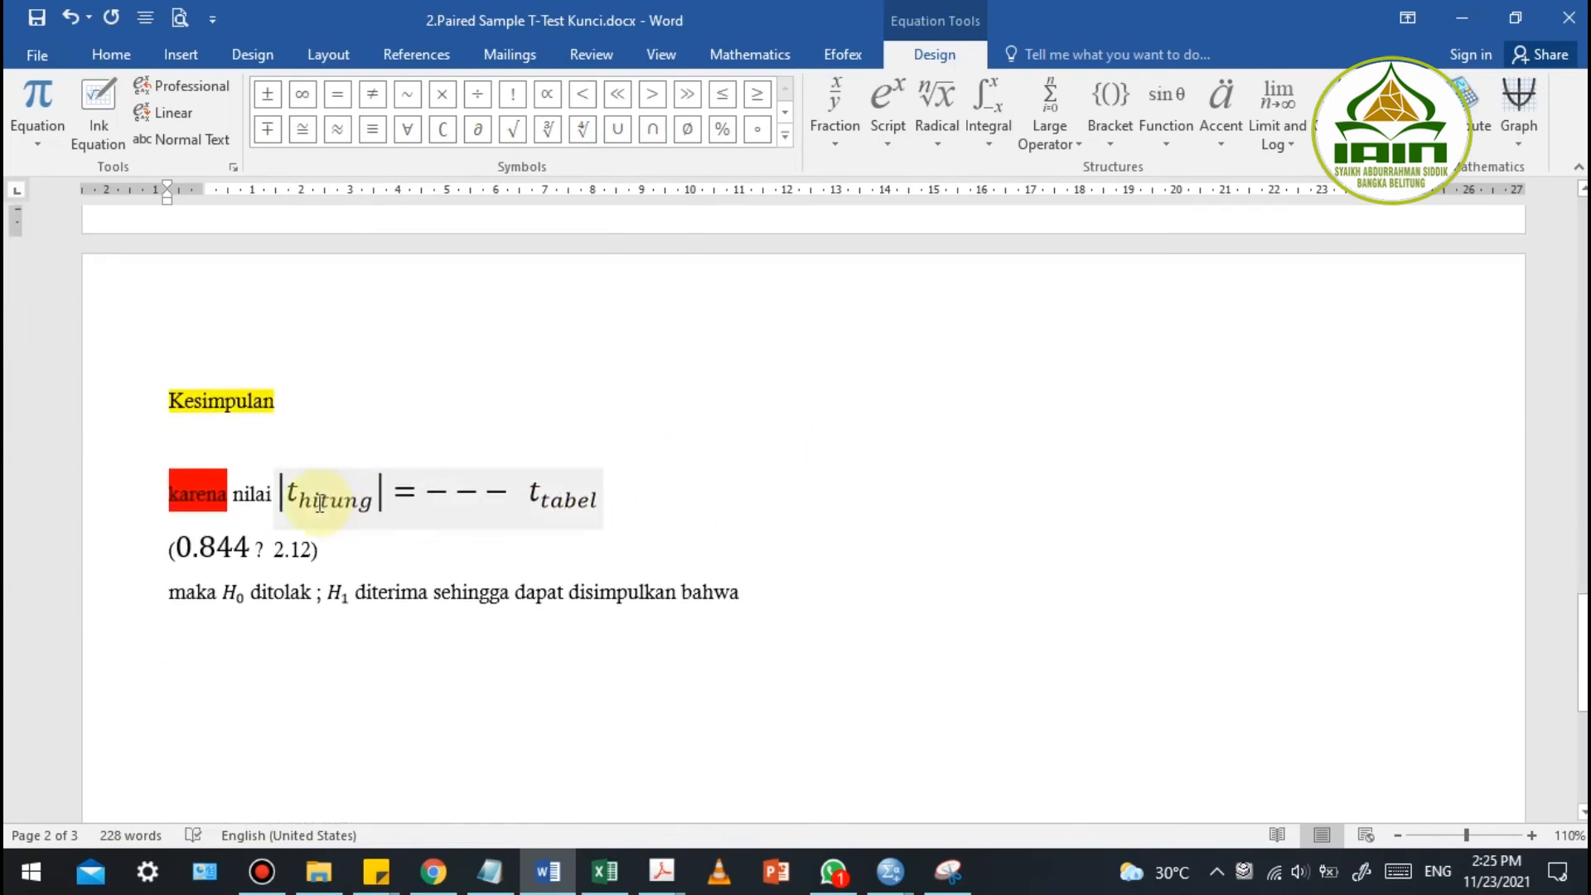
pyautogui.click(181, 547)
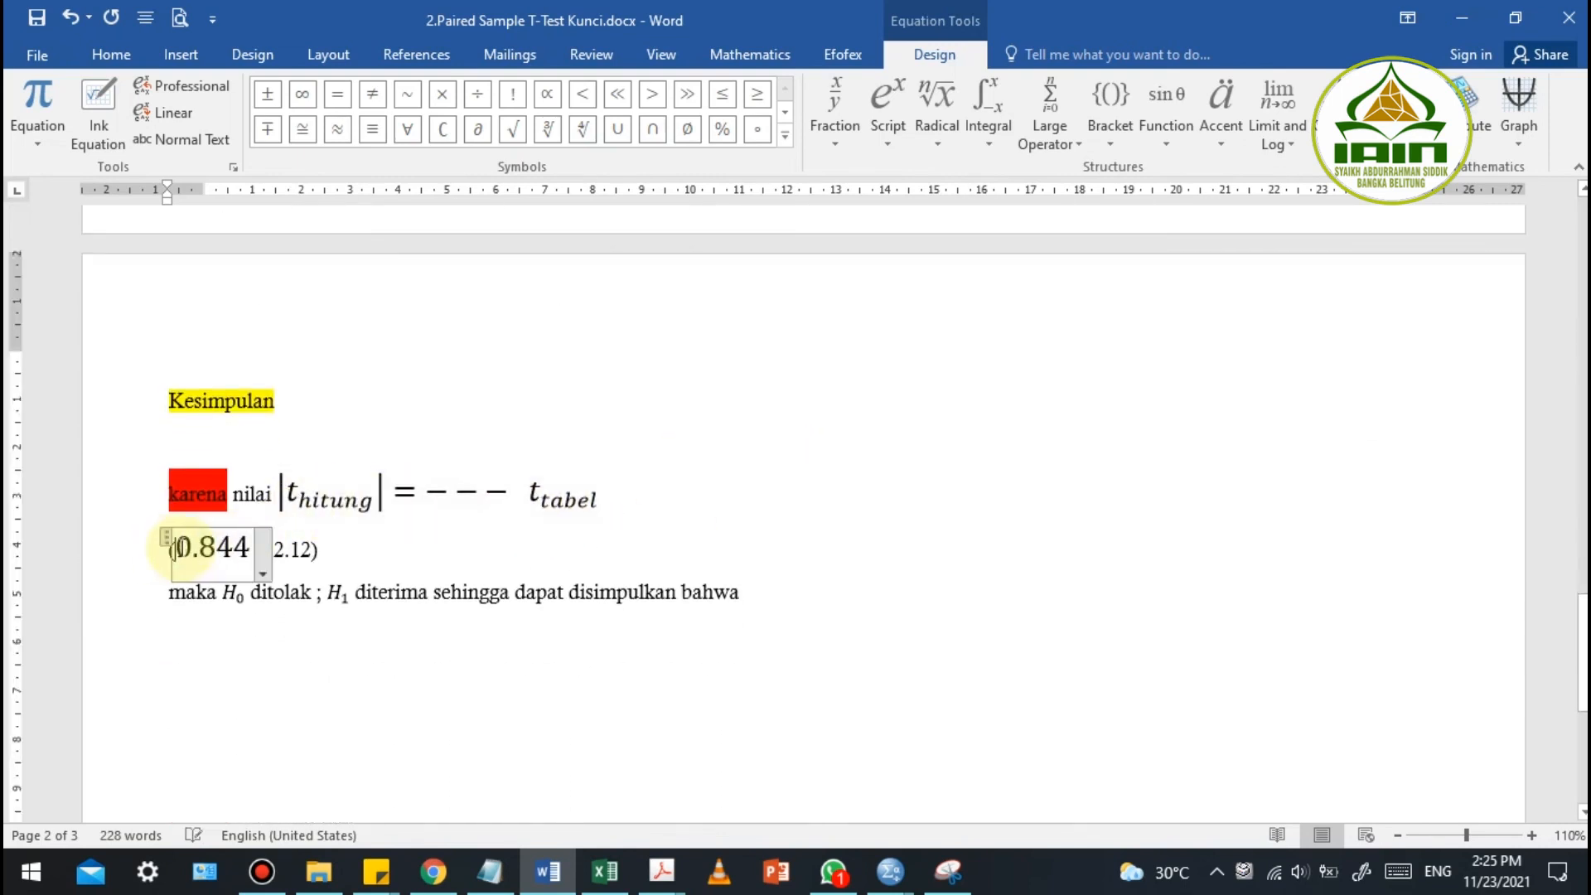
pyautogui.press('BackSpace')
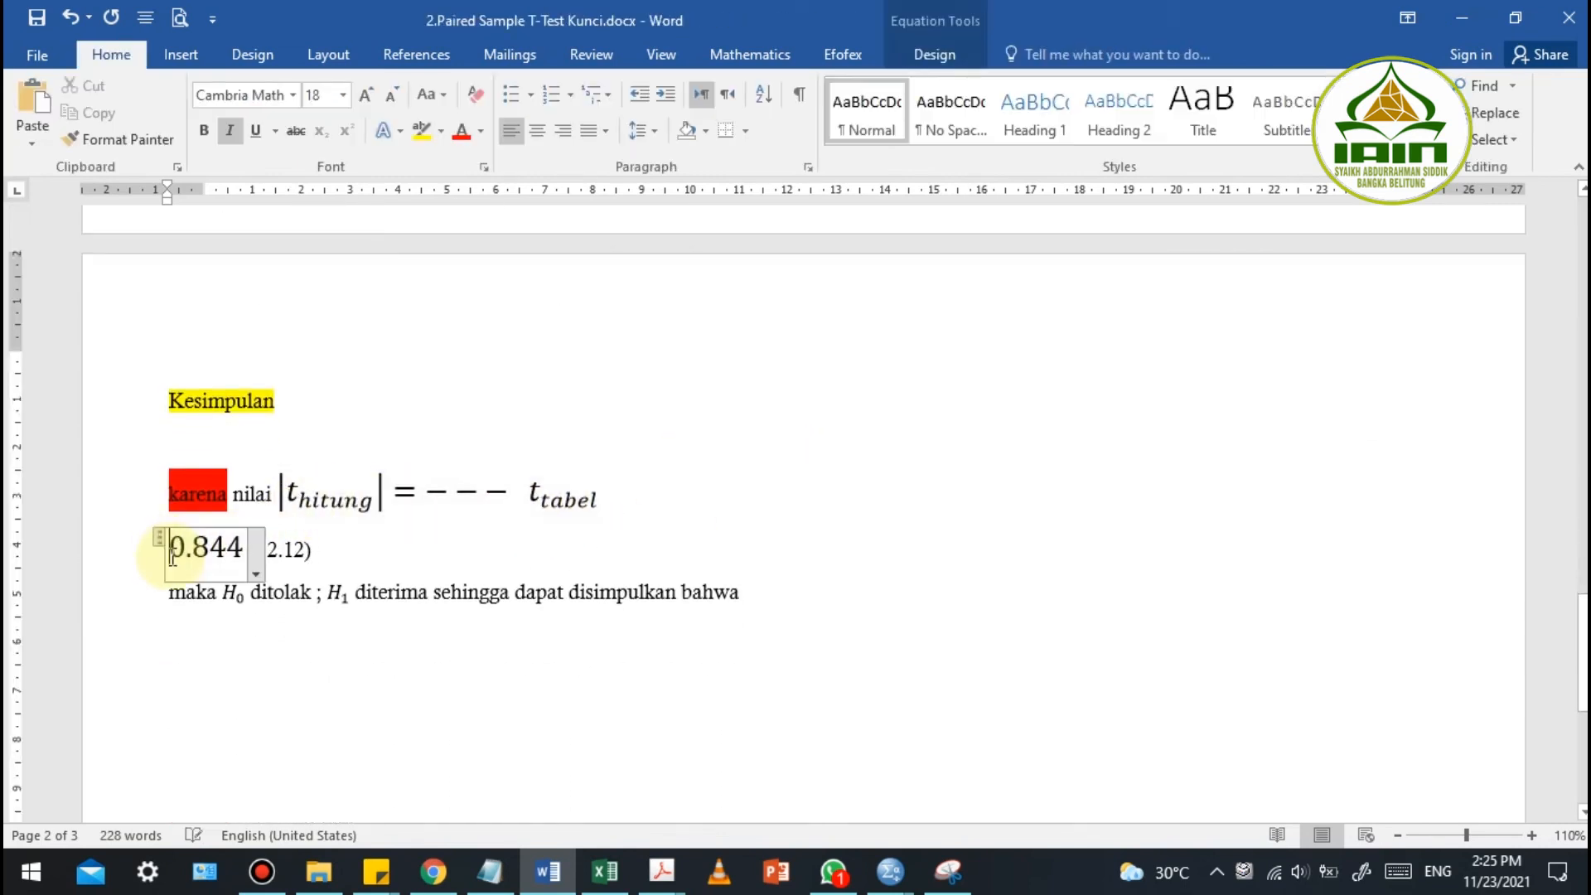
pyautogui.hotkey('ctrl', 'z')
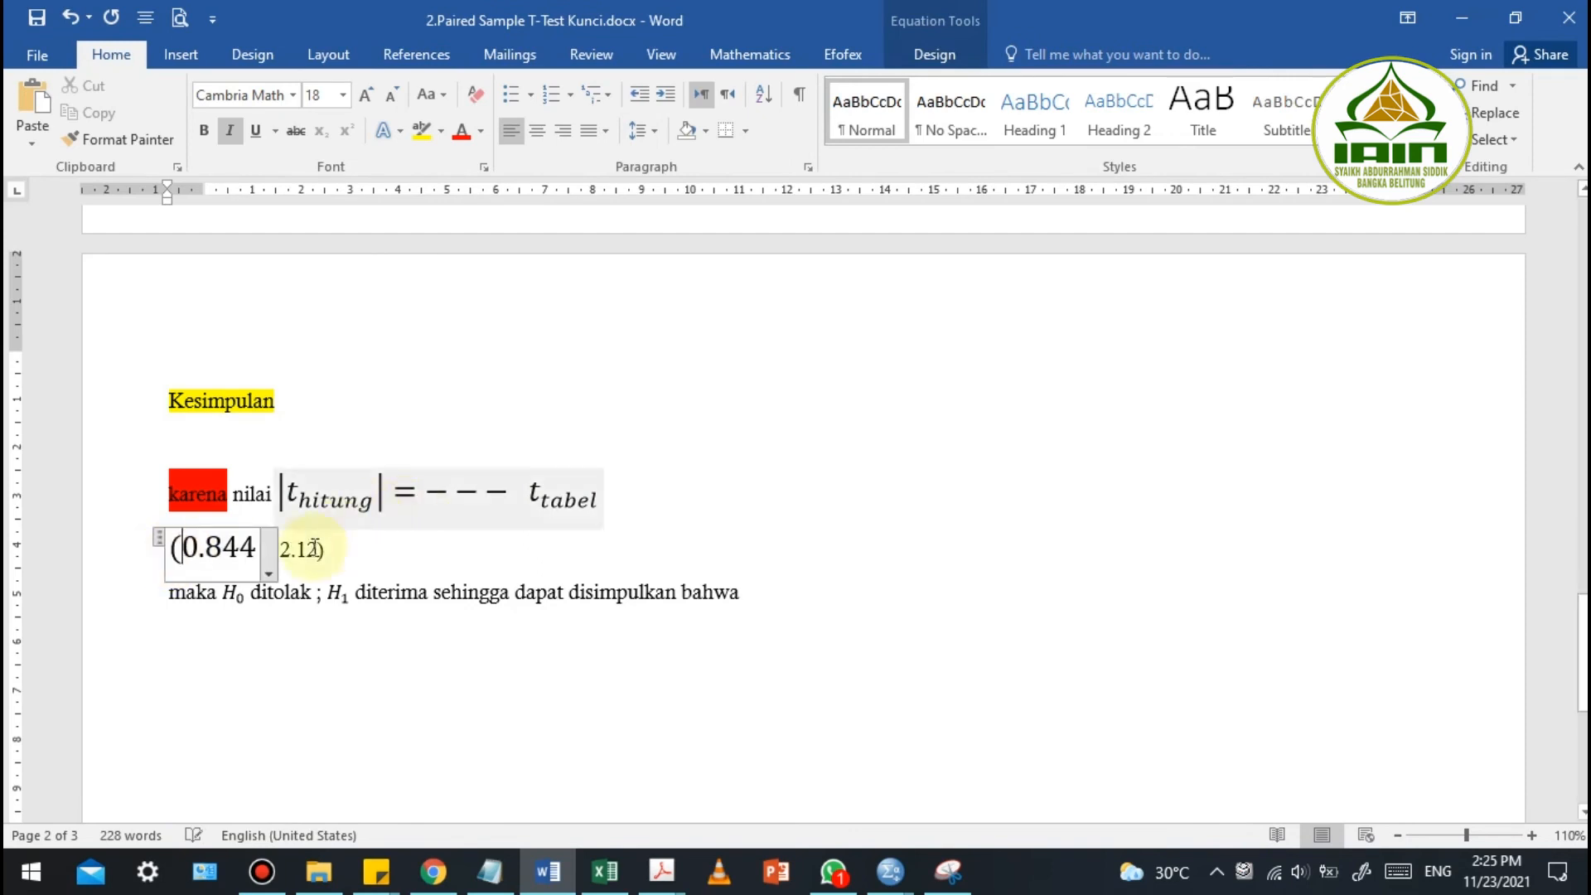
pyautogui.click(282, 550)
pyautogui.moveTo(313, 549); pyautogui.dragTo(322, 550)
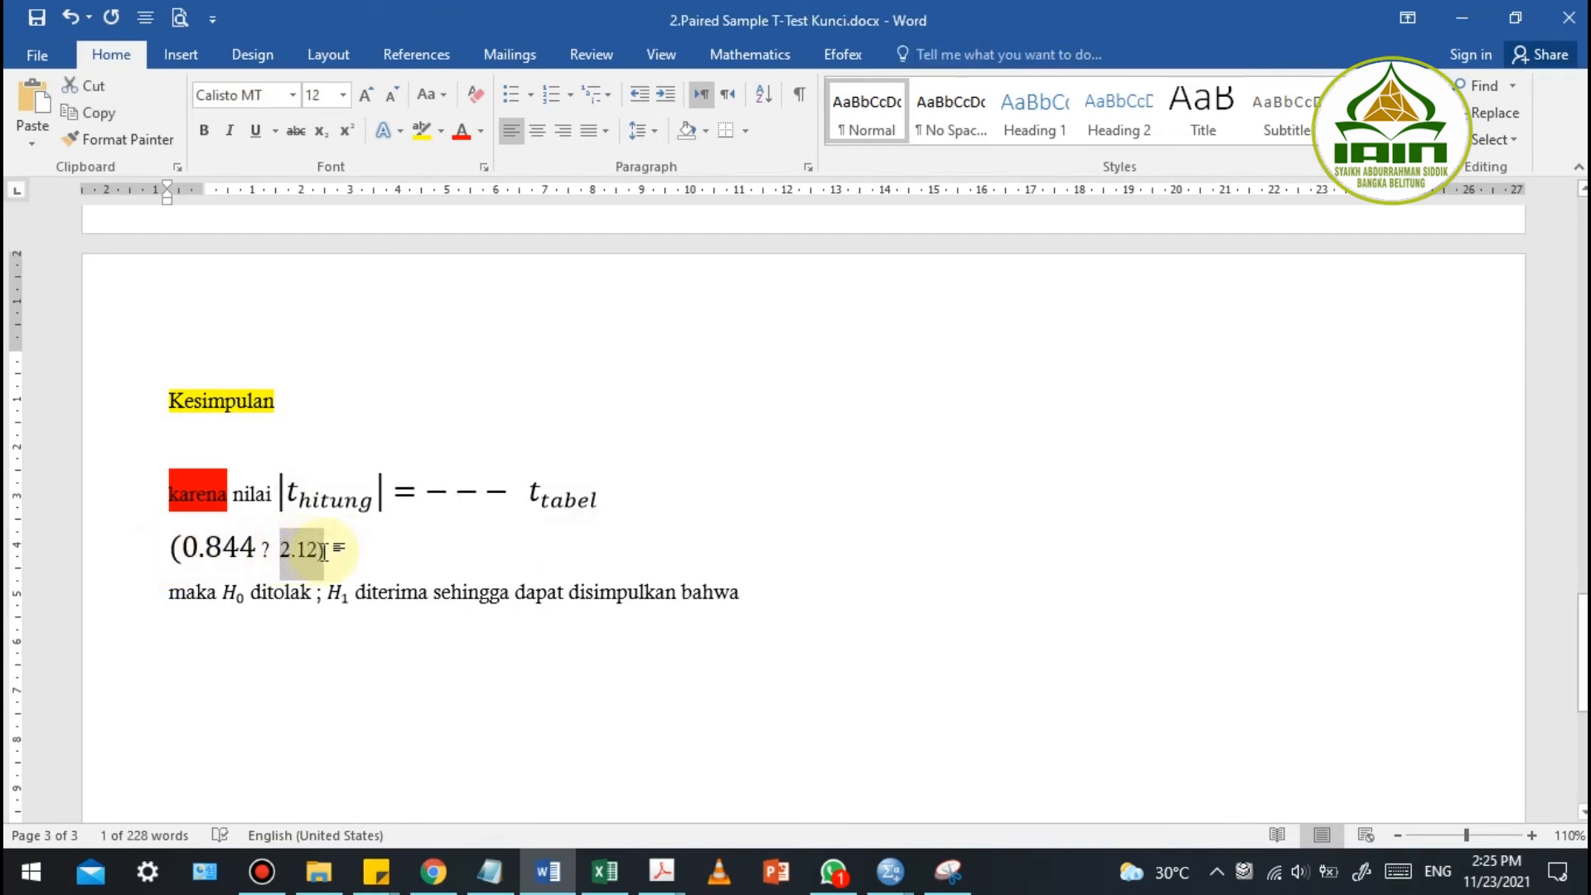
pyautogui.press('BackSpace')
pyautogui.press('BackSpace')
pyautogui.press('BackSpace')
pyautogui.press('BackSpace')
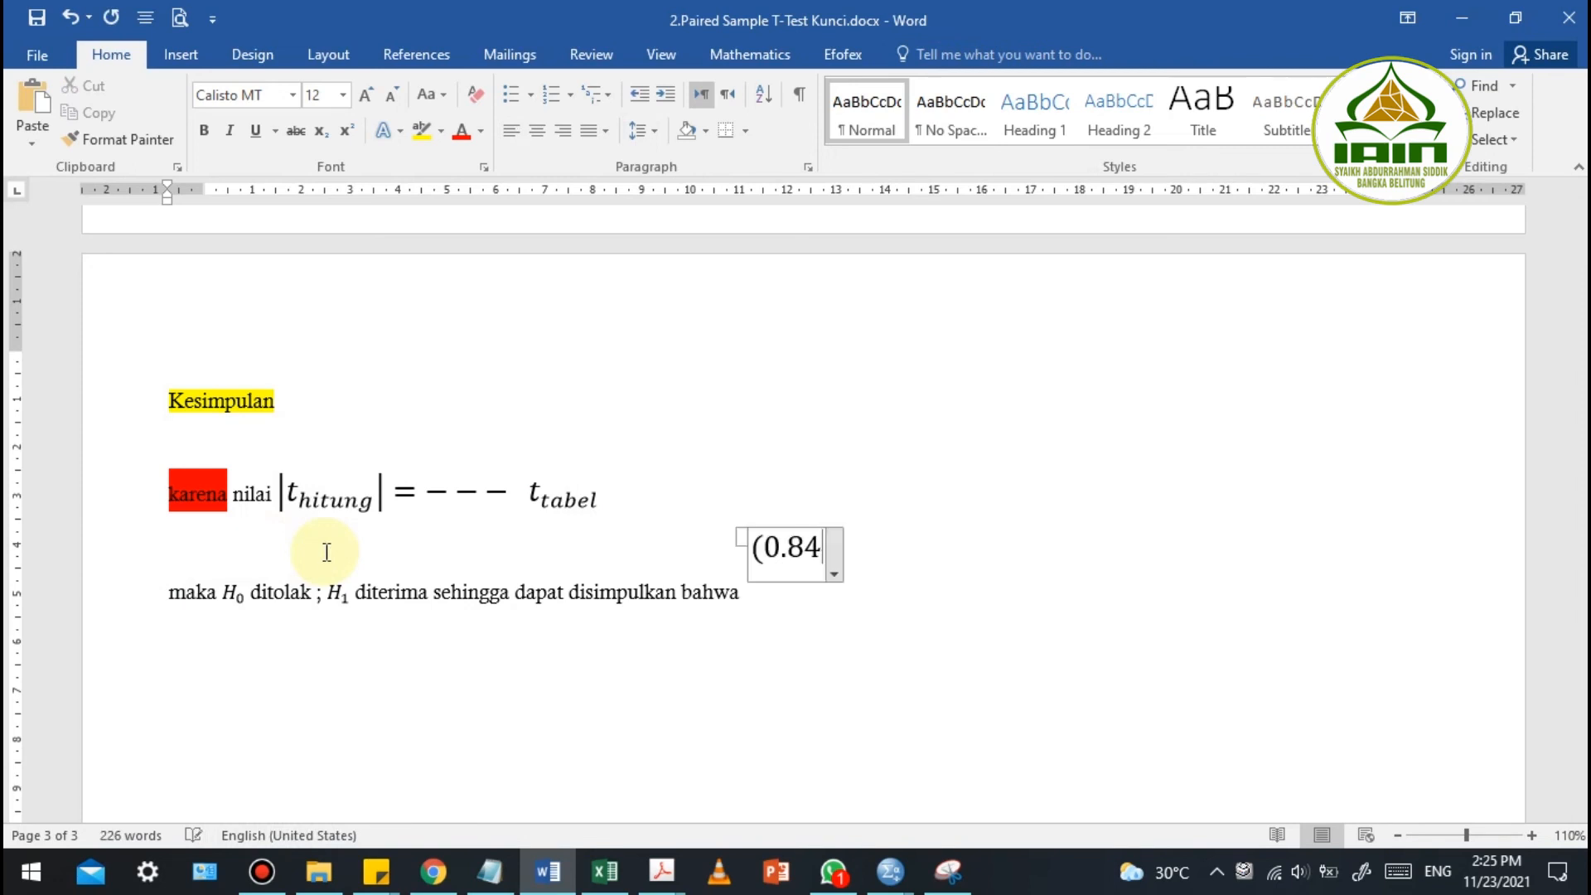
# Complete the parenthesised equation as (0.844 < 2.12) and replace the equals sign and dashes between |t hitung| and t tabel with <
pyautogui.click(332, 551)
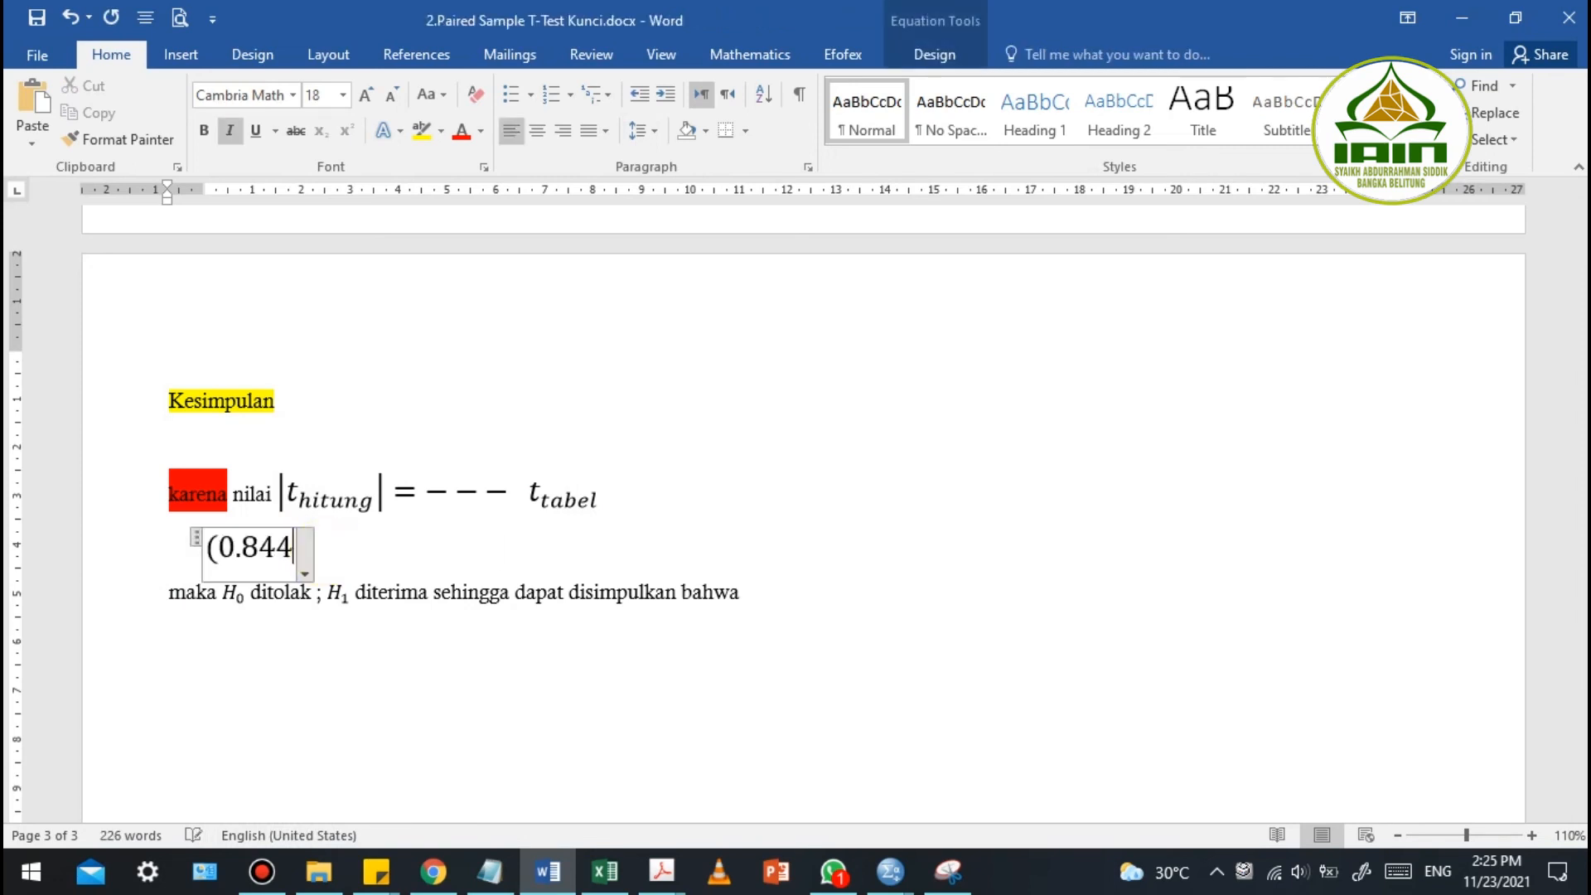
pyautogui.scroll(4, 489, 501)
pyautogui.scroll(-3, 493, 503)
pyautogui.write('2.12')
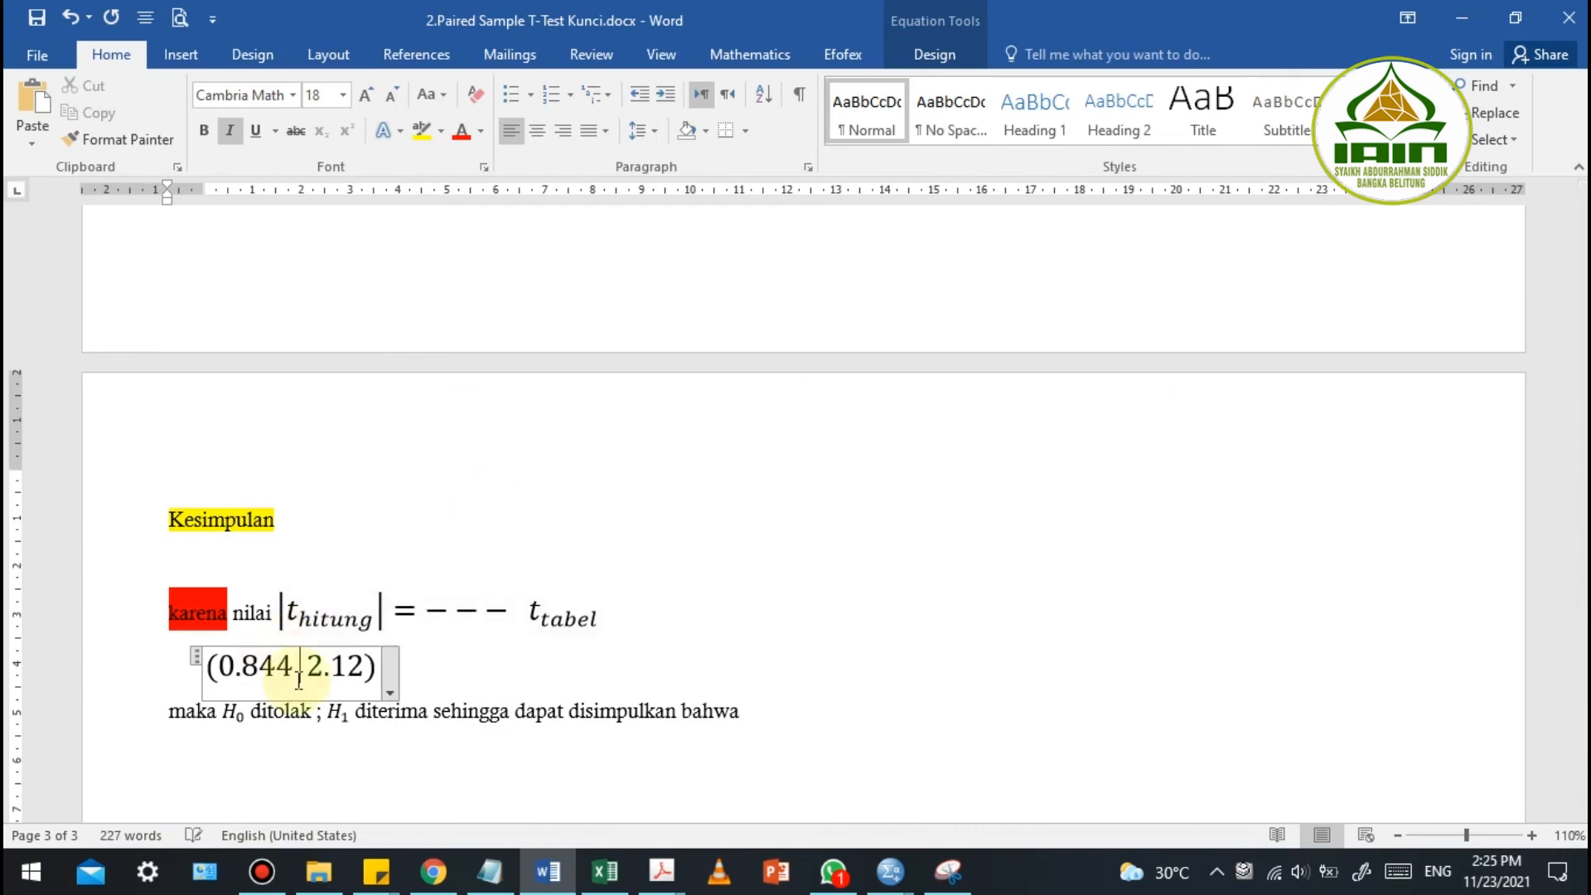
pyautogui.write('<')
pyautogui.moveTo(423, 611); pyautogui.dragTo(510, 610)
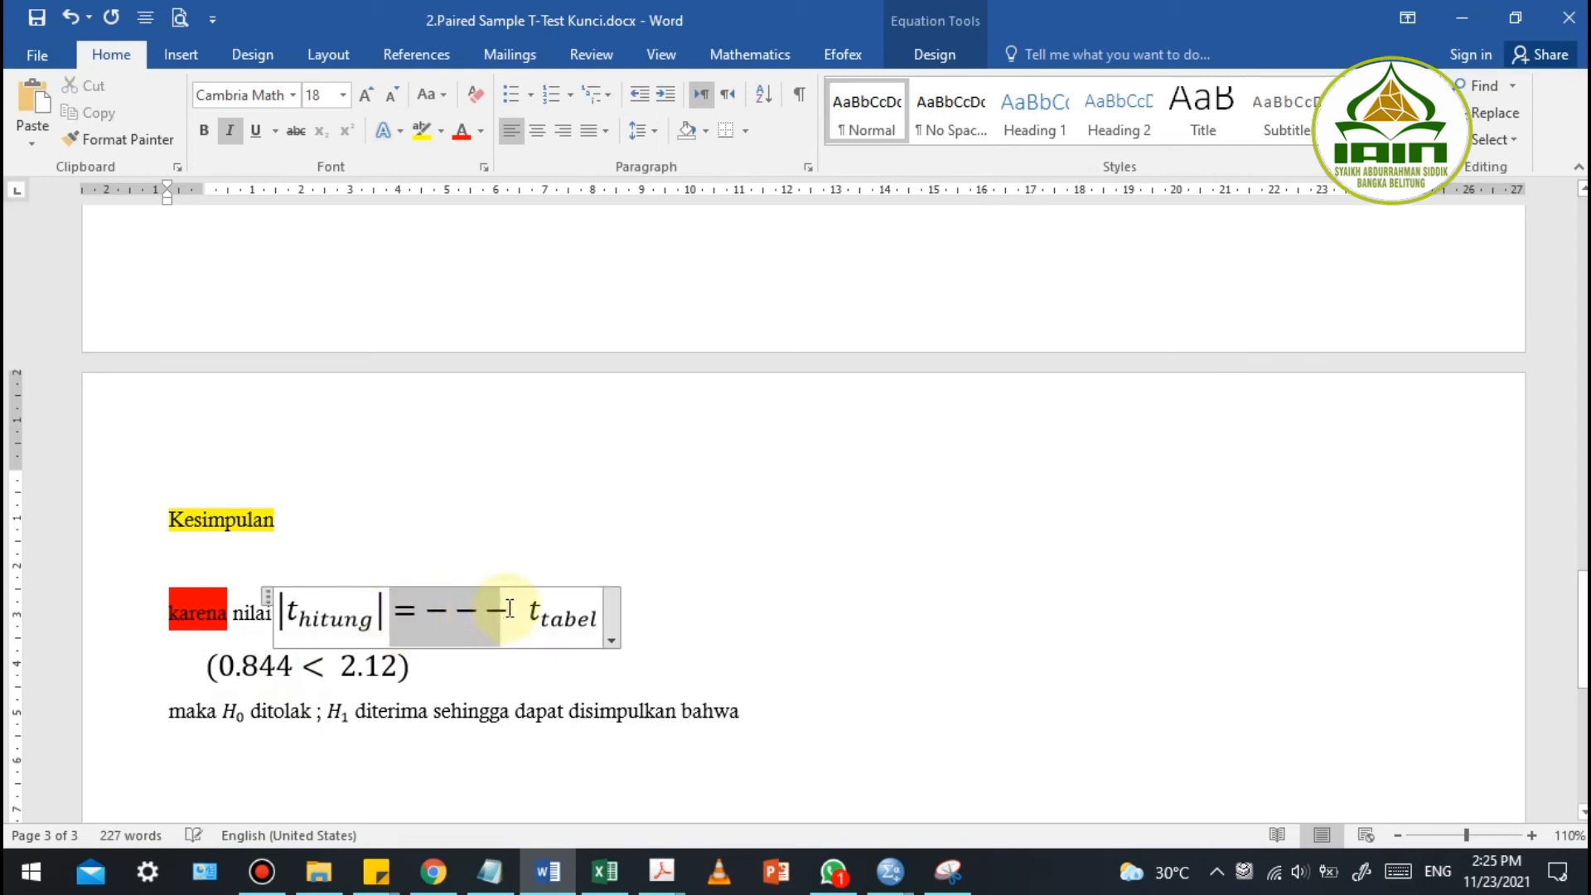
pyautogui.write('<')
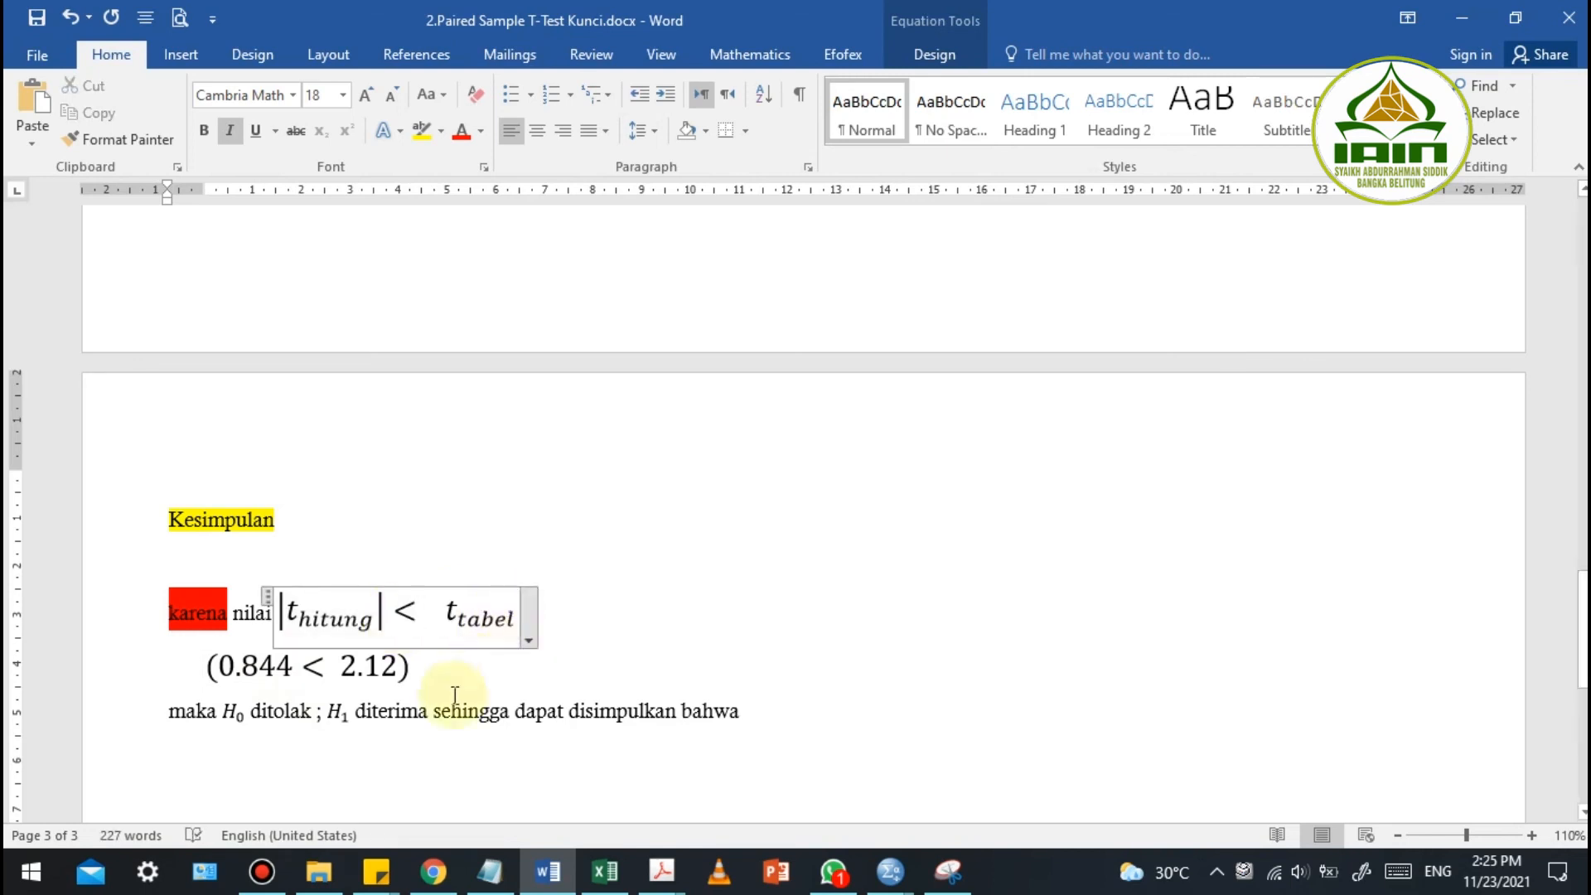
# Review the rule under Pengambilan Keputusan that compares |t hitung| with t tabel
pyautogui.scroll(10, 374, 712)
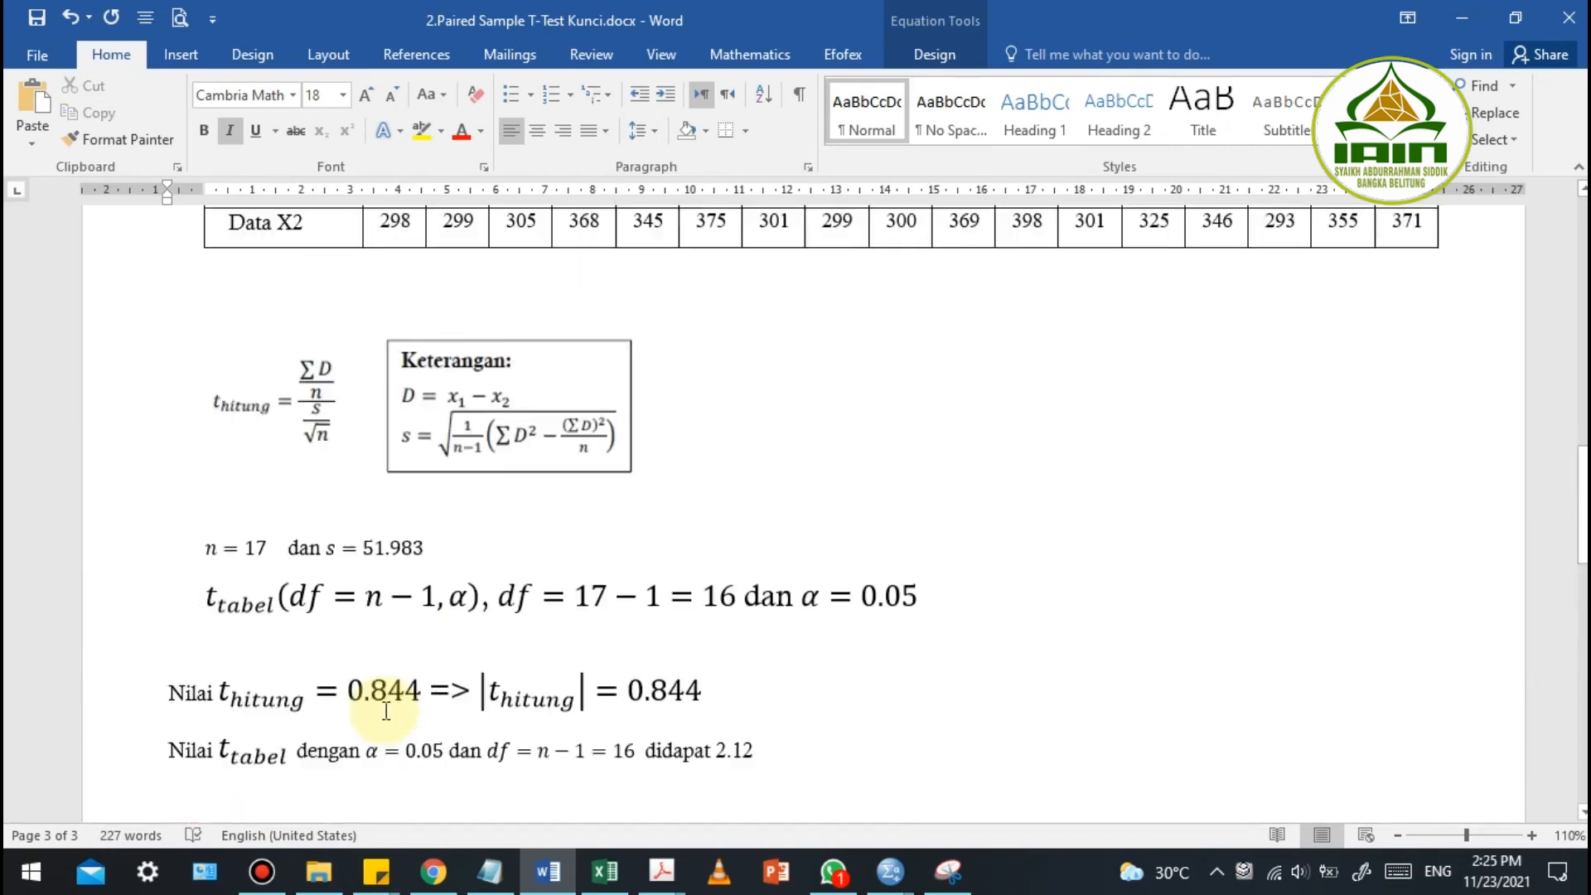
pyautogui.scroll(12, 395, 704)
pyautogui.scroll(-2, 370, 692)
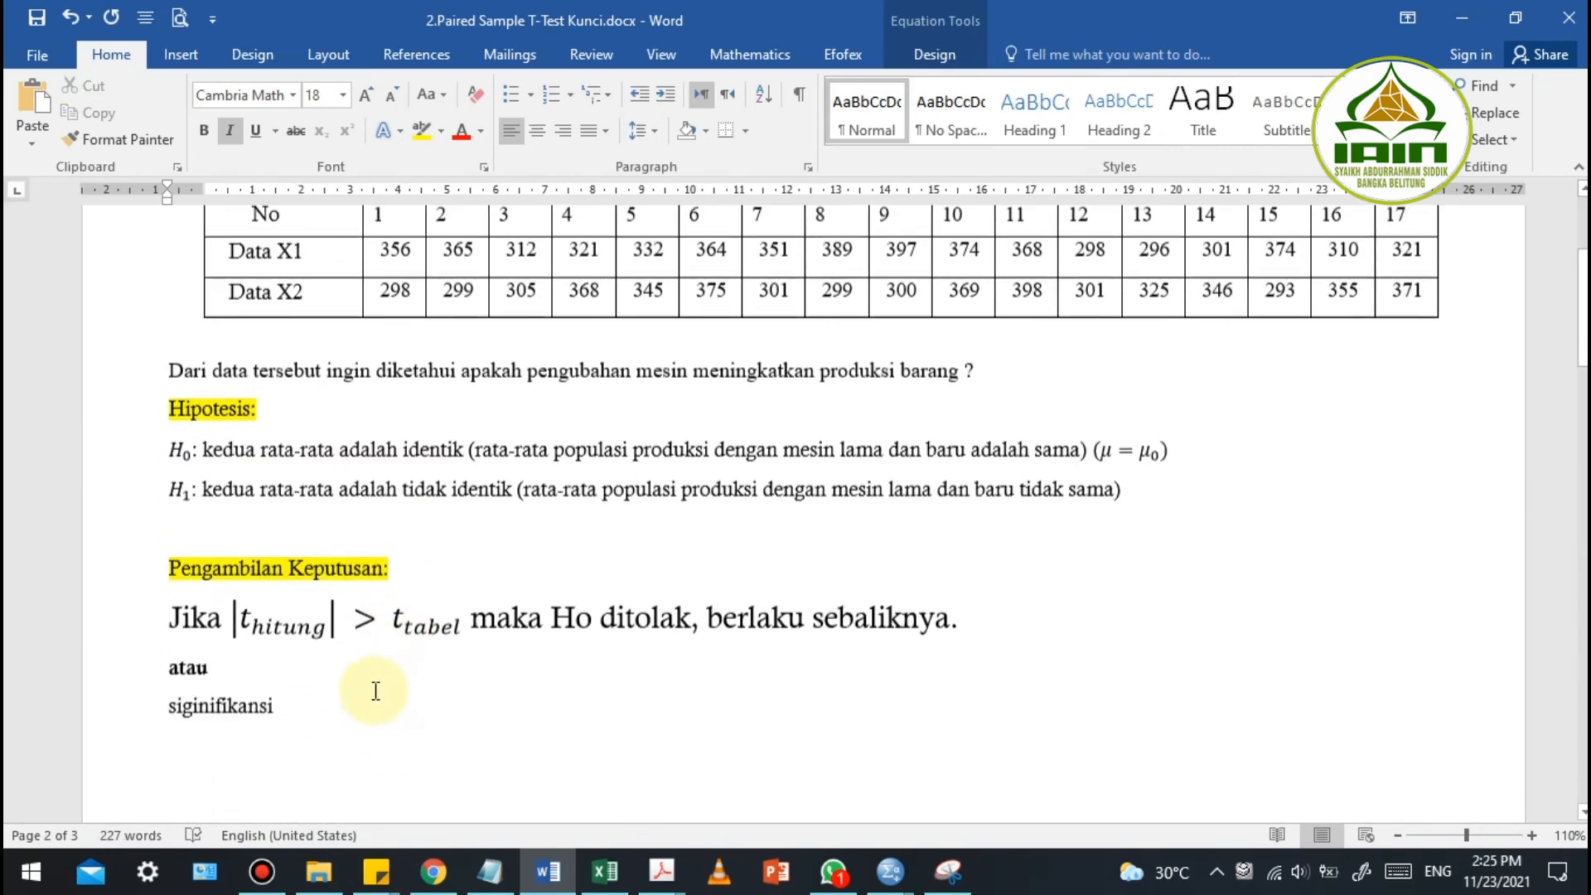
pyautogui.click(447, 610)
pyautogui.moveTo(247, 604); pyautogui.dragTo(698, 614)
pyautogui.moveTo(276, 613); pyautogui.dragTo(598, 613)
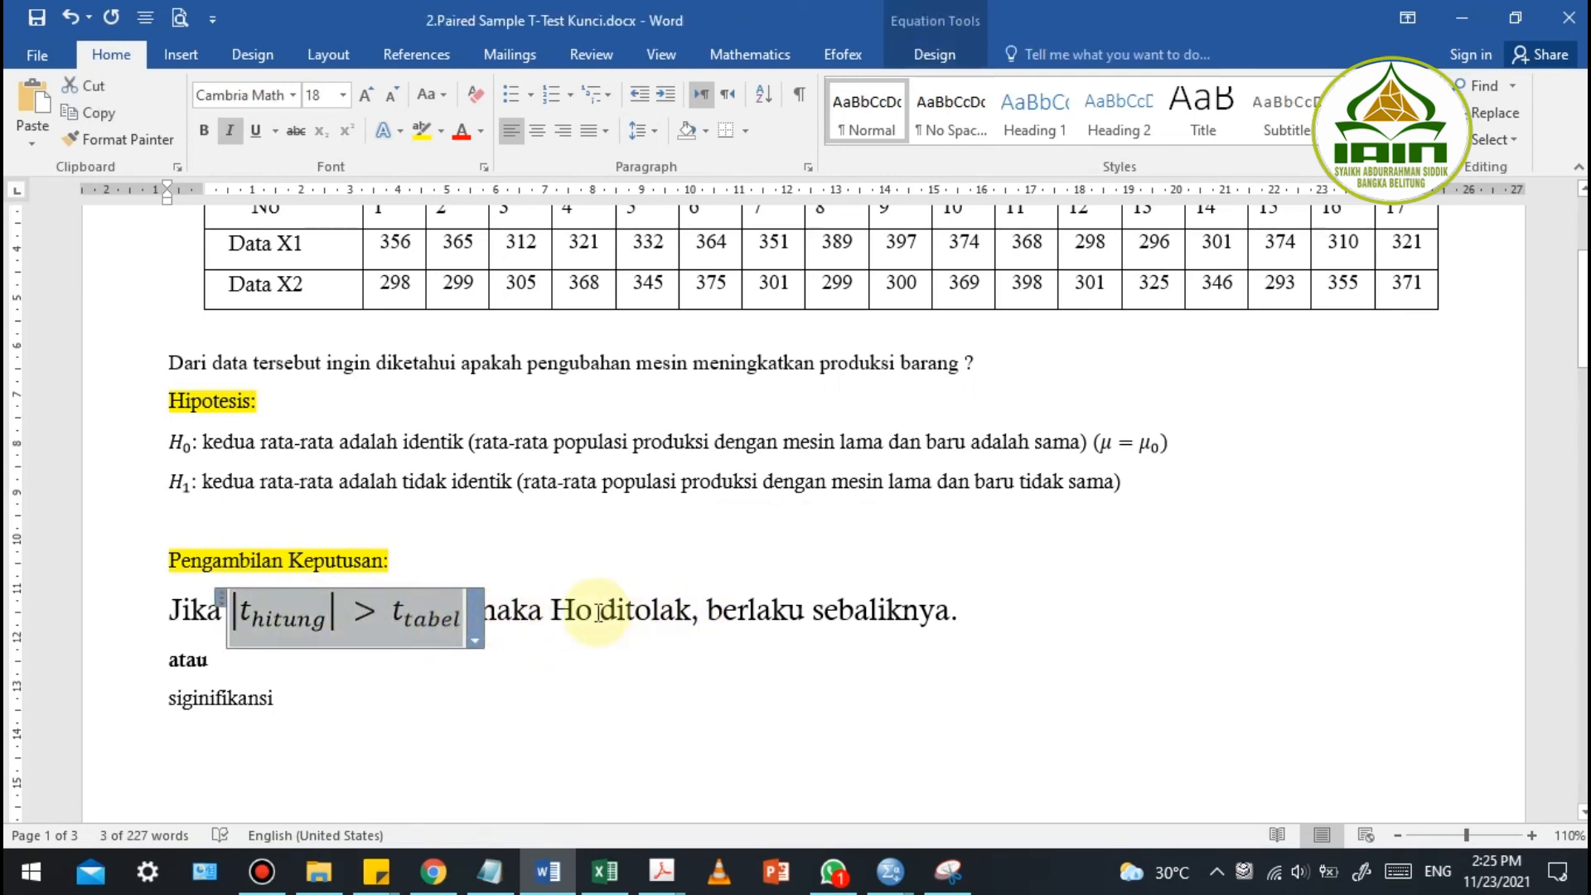
pyautogui.click(598, 613)
# Change the Kesimpulan sentence so that H0 is diterima and H1 is ditolak
pyautogui.scroll(-15, 586, 634)
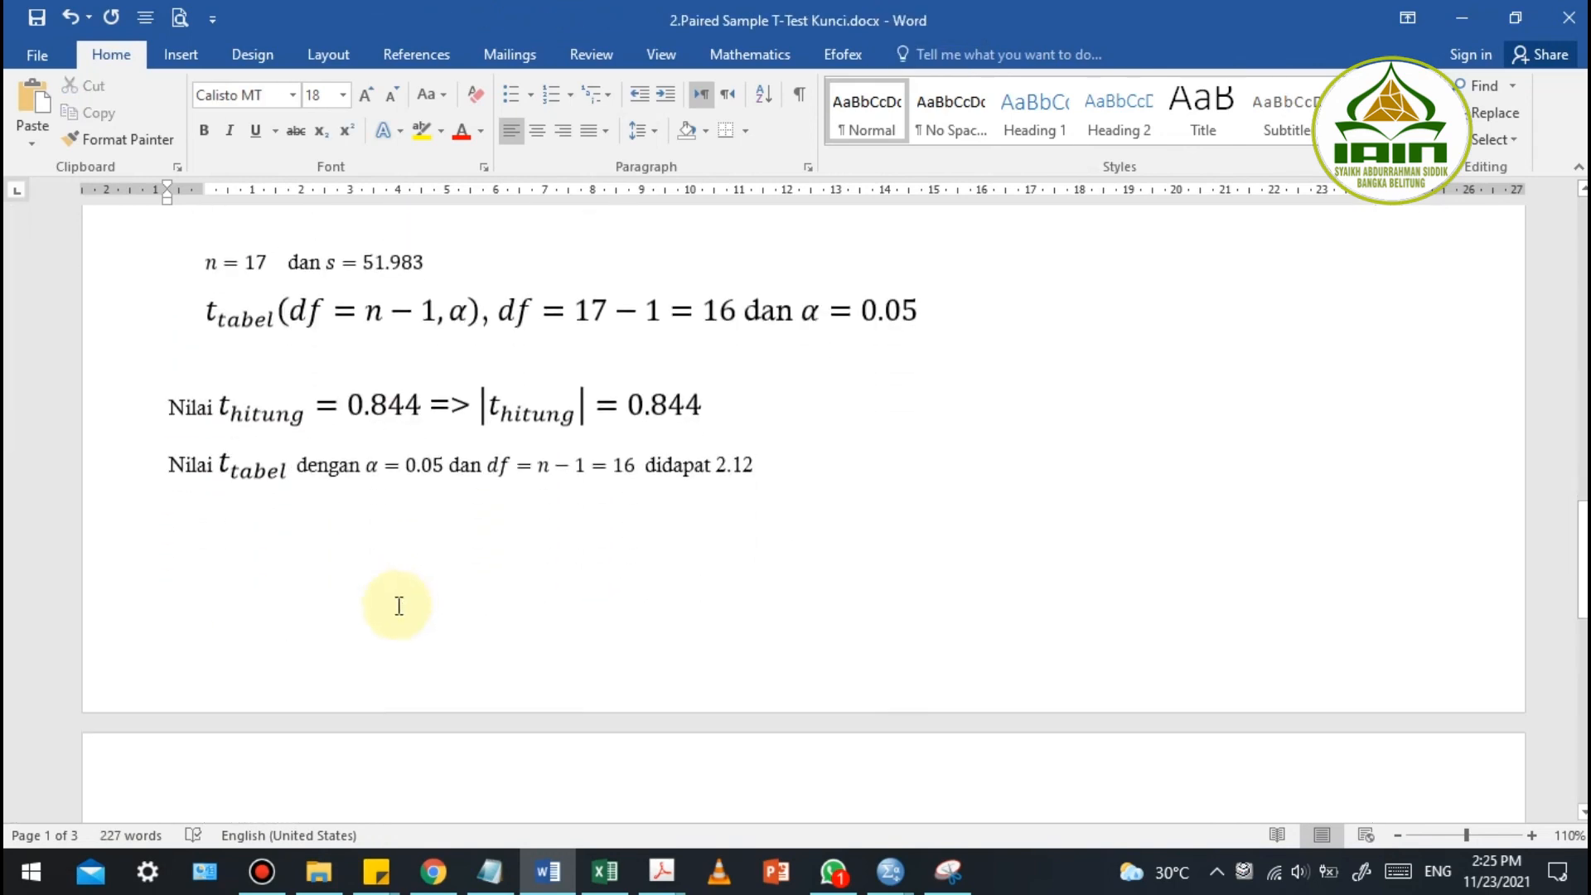
pyautogui.scroll(-6, 399, 606)
pyautogui.doubleClick(280, 593)
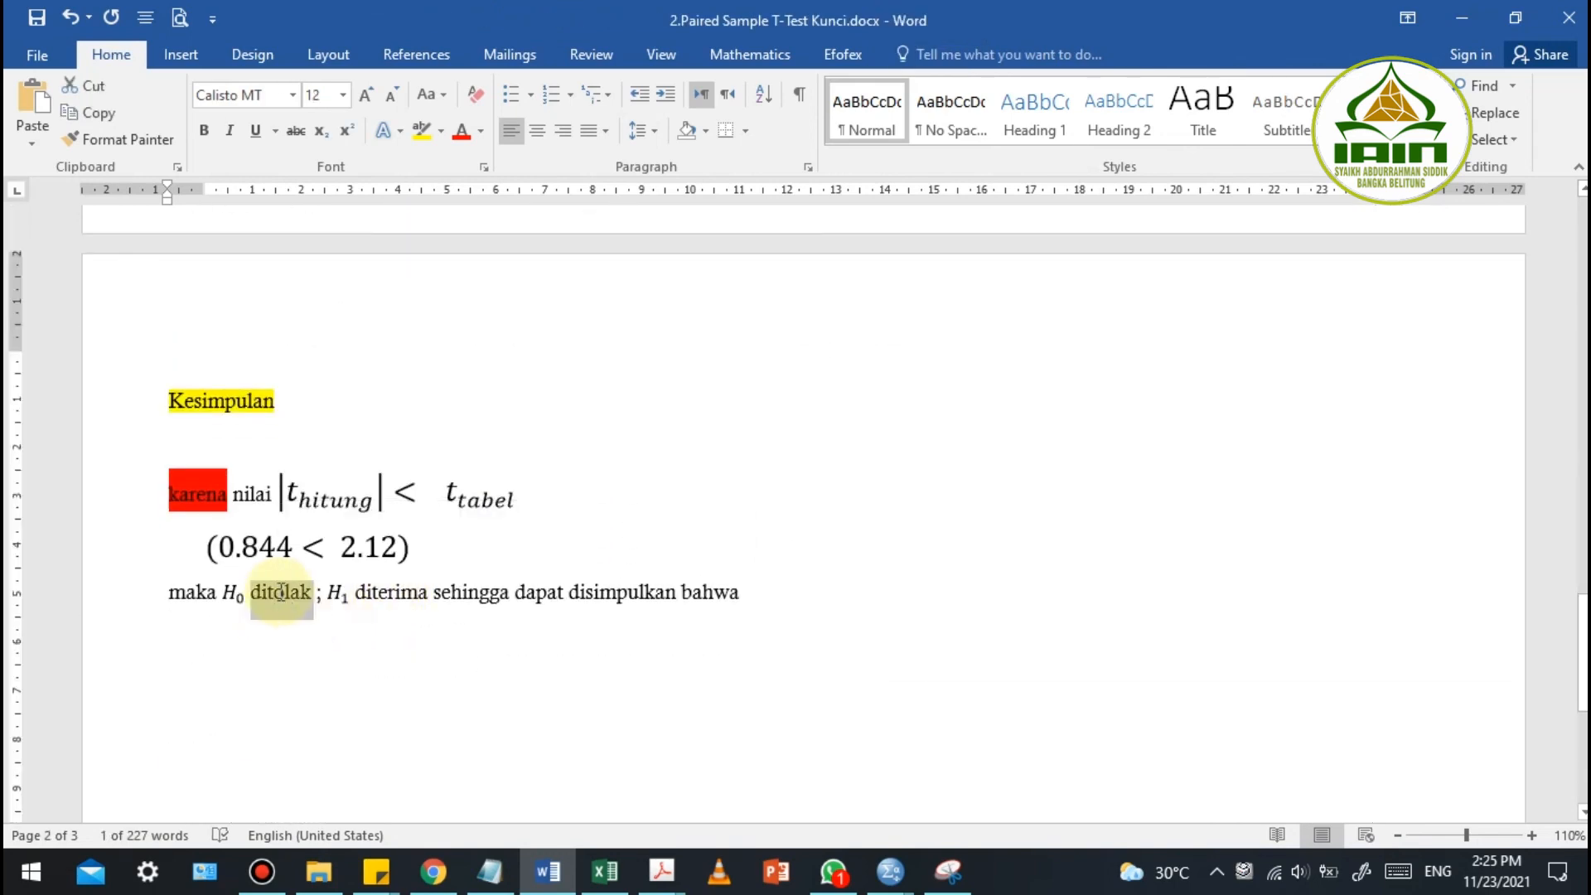
pyautogui.write('diterima')
pyautogui.doubleClick(399, 592)
pyautogui.write('ditolak')
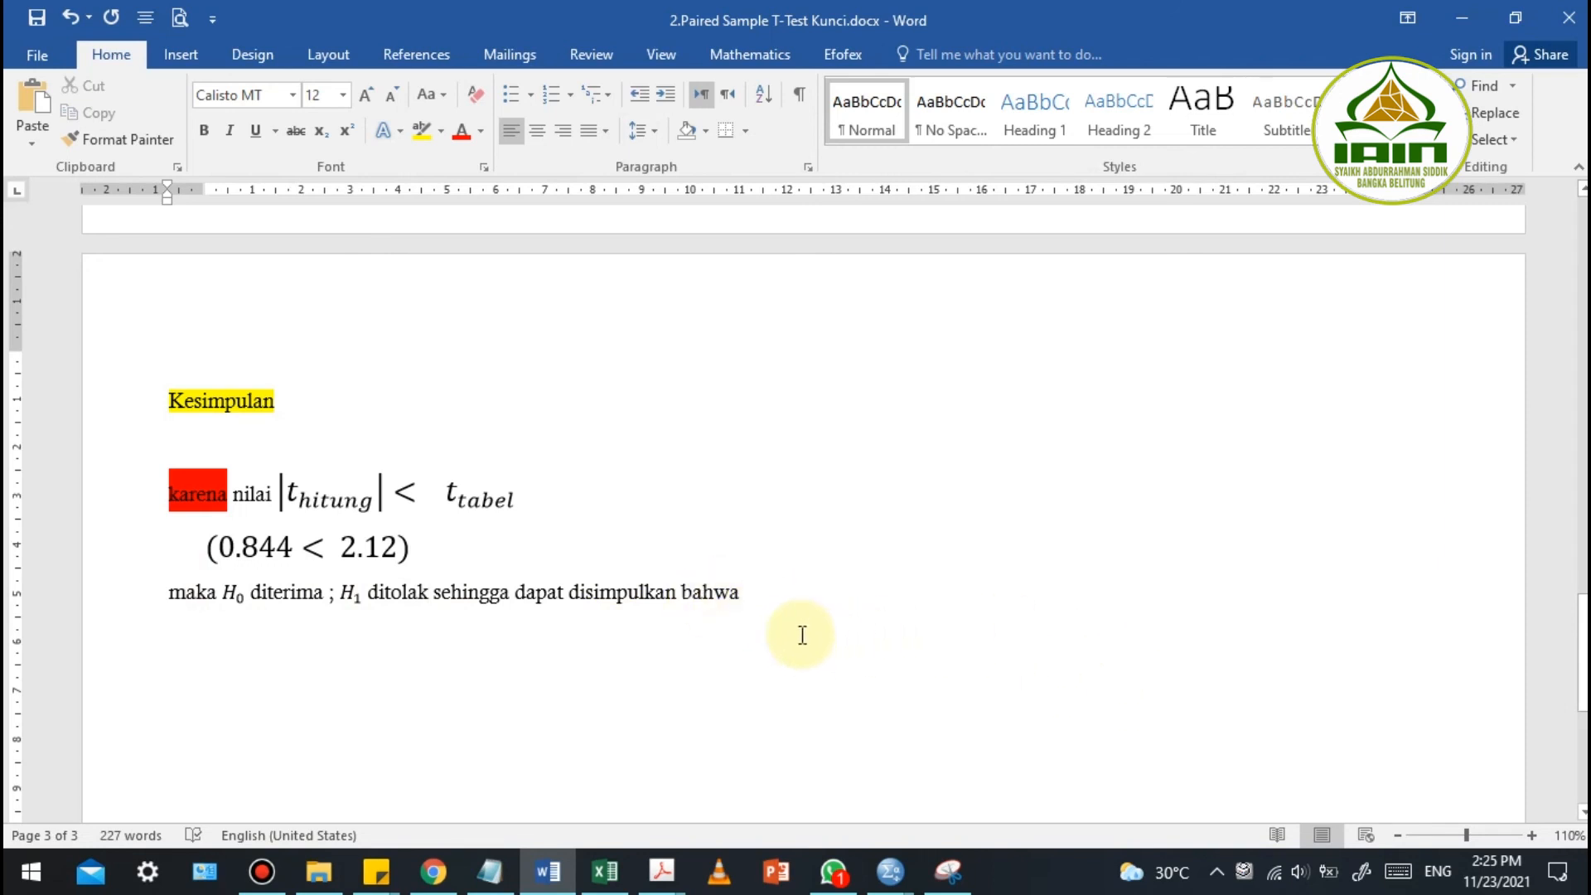
# Copy the H0 statement without its (μ = μ0) part from Hipotesis to the end of the Kesimpulan sentence after bahwa
pyautogui.scroll(15, 807, 630)
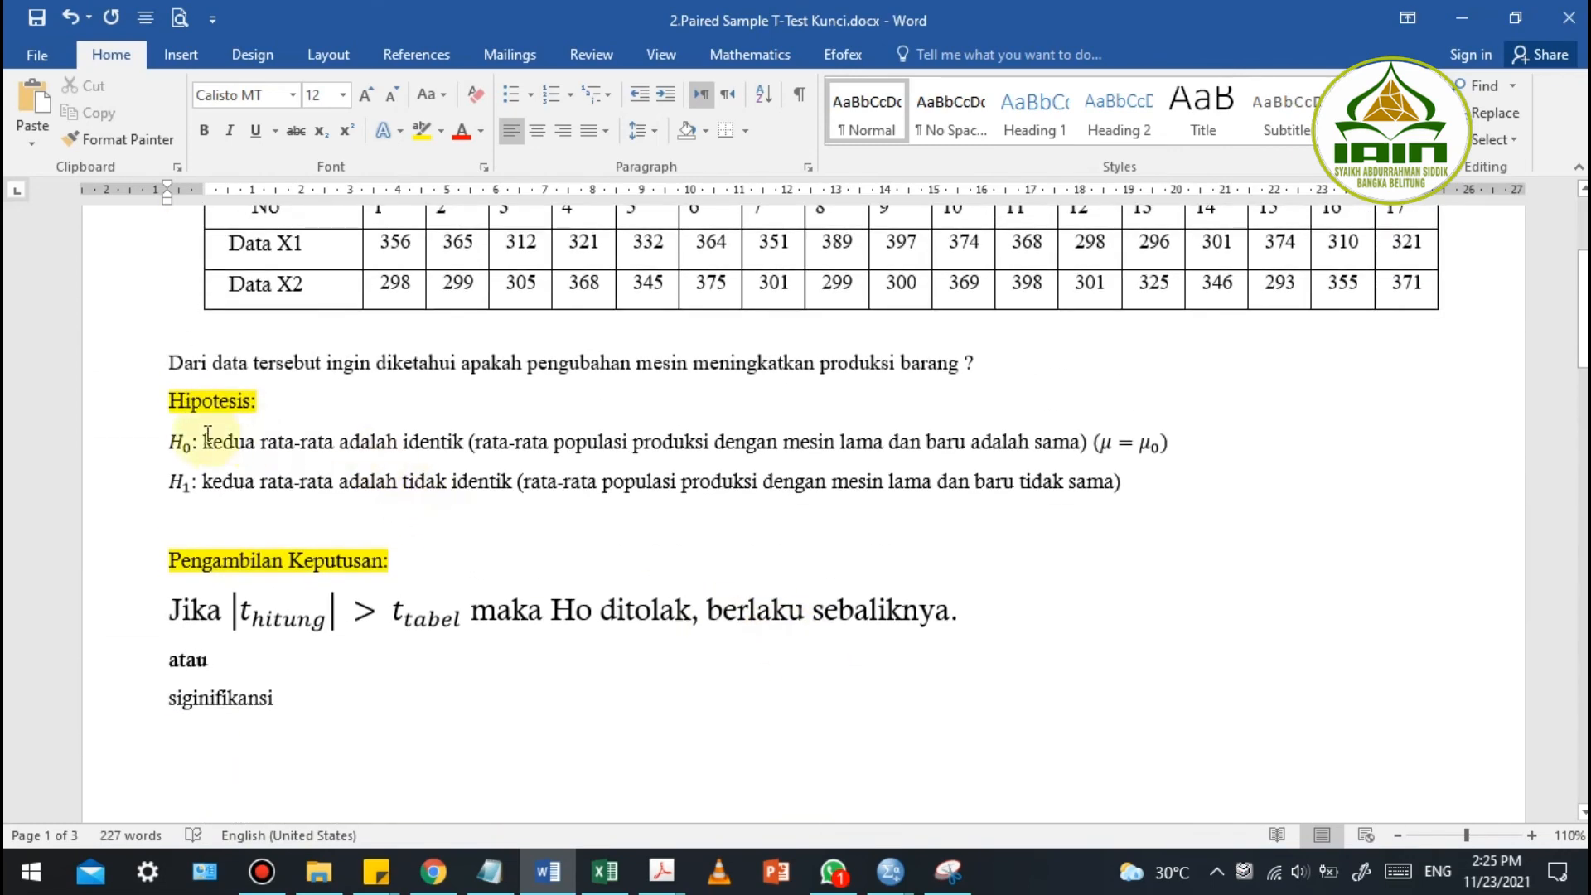
pyautogui.moveTo(208, 441); pyautogui.dragTo(1082, 443)
pyautogui.hotkey('ctrl', 'c')
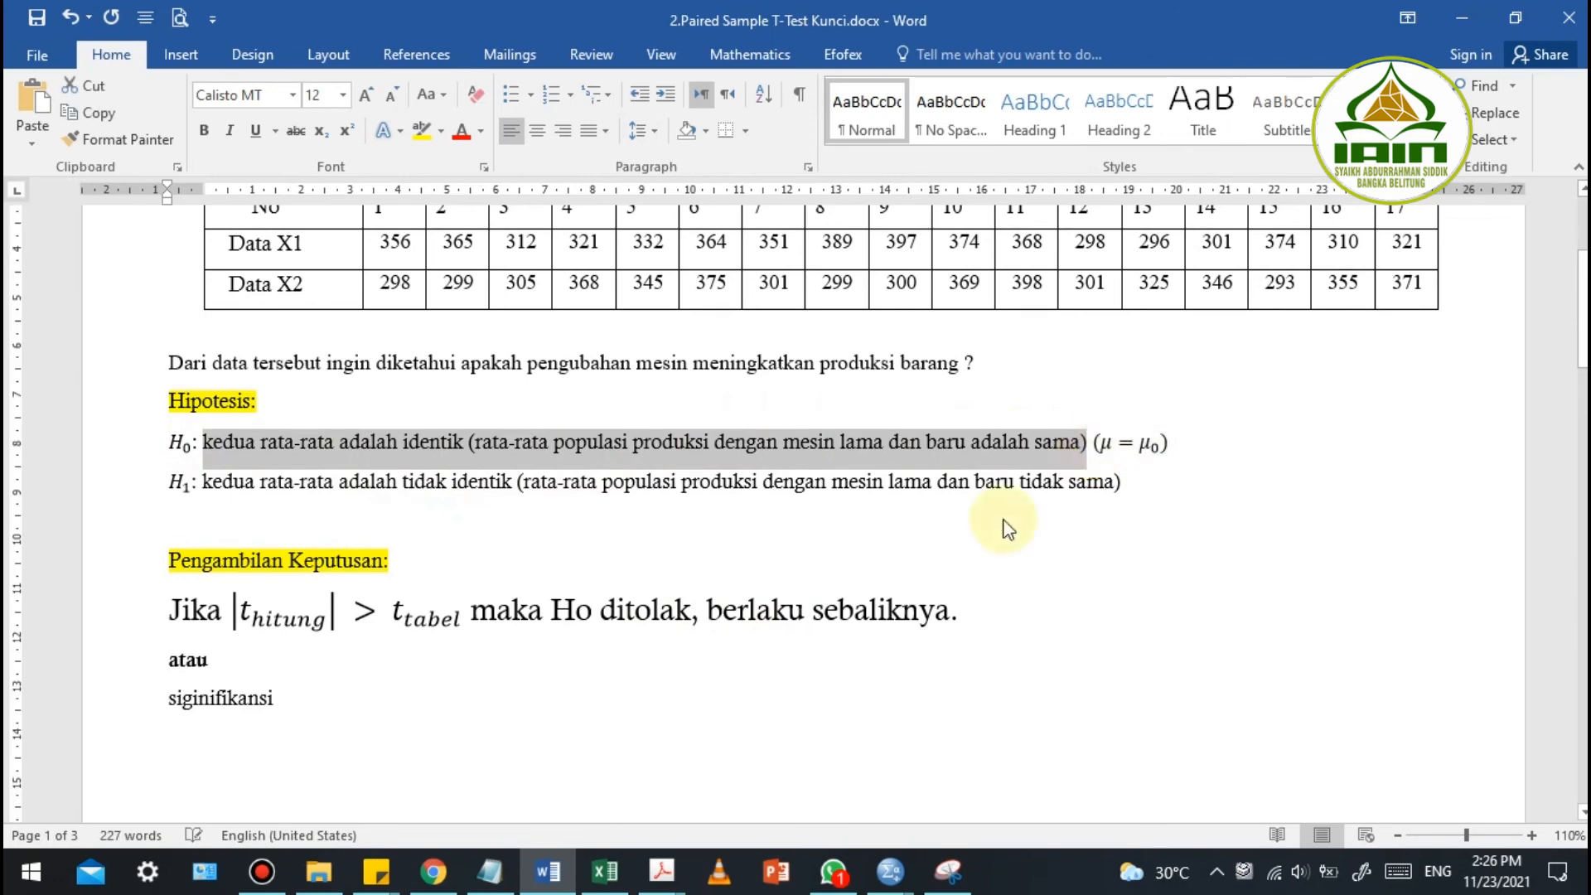
pyautogui.scroll(-20, 1012, 525)
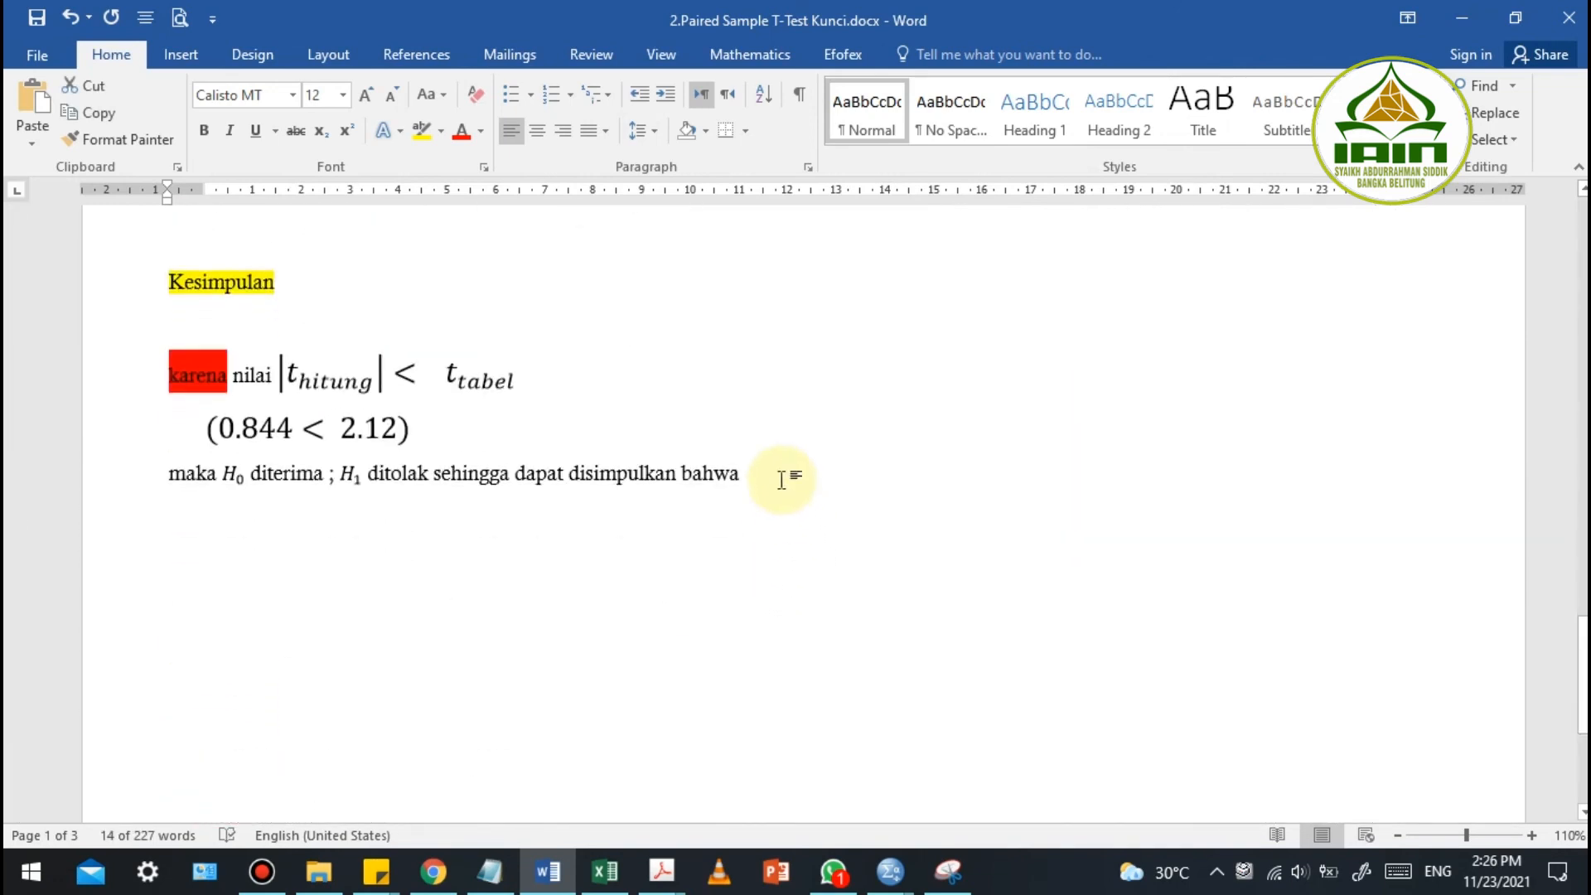
pyautogui.click(785, 475)
pyautogui.hotkey('ctrl', 'v')
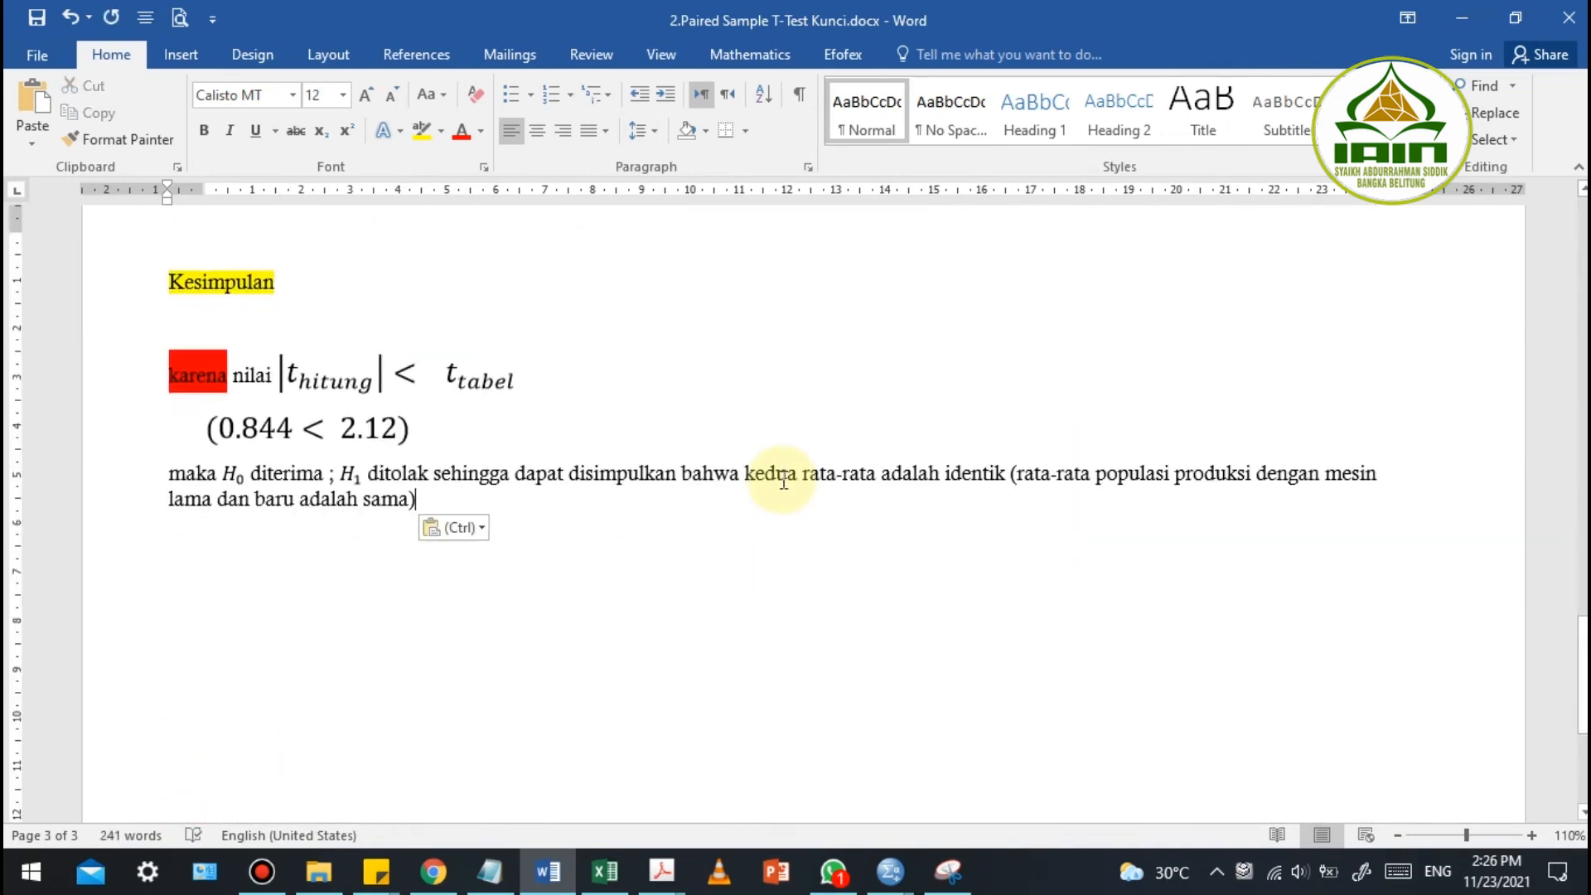
# Enlarge the font of the whole maka H0 diterima conclusion sentence to 18 pt
pyautogui.moveTo(111, 472); pyautogui.dragTo(113, 534)
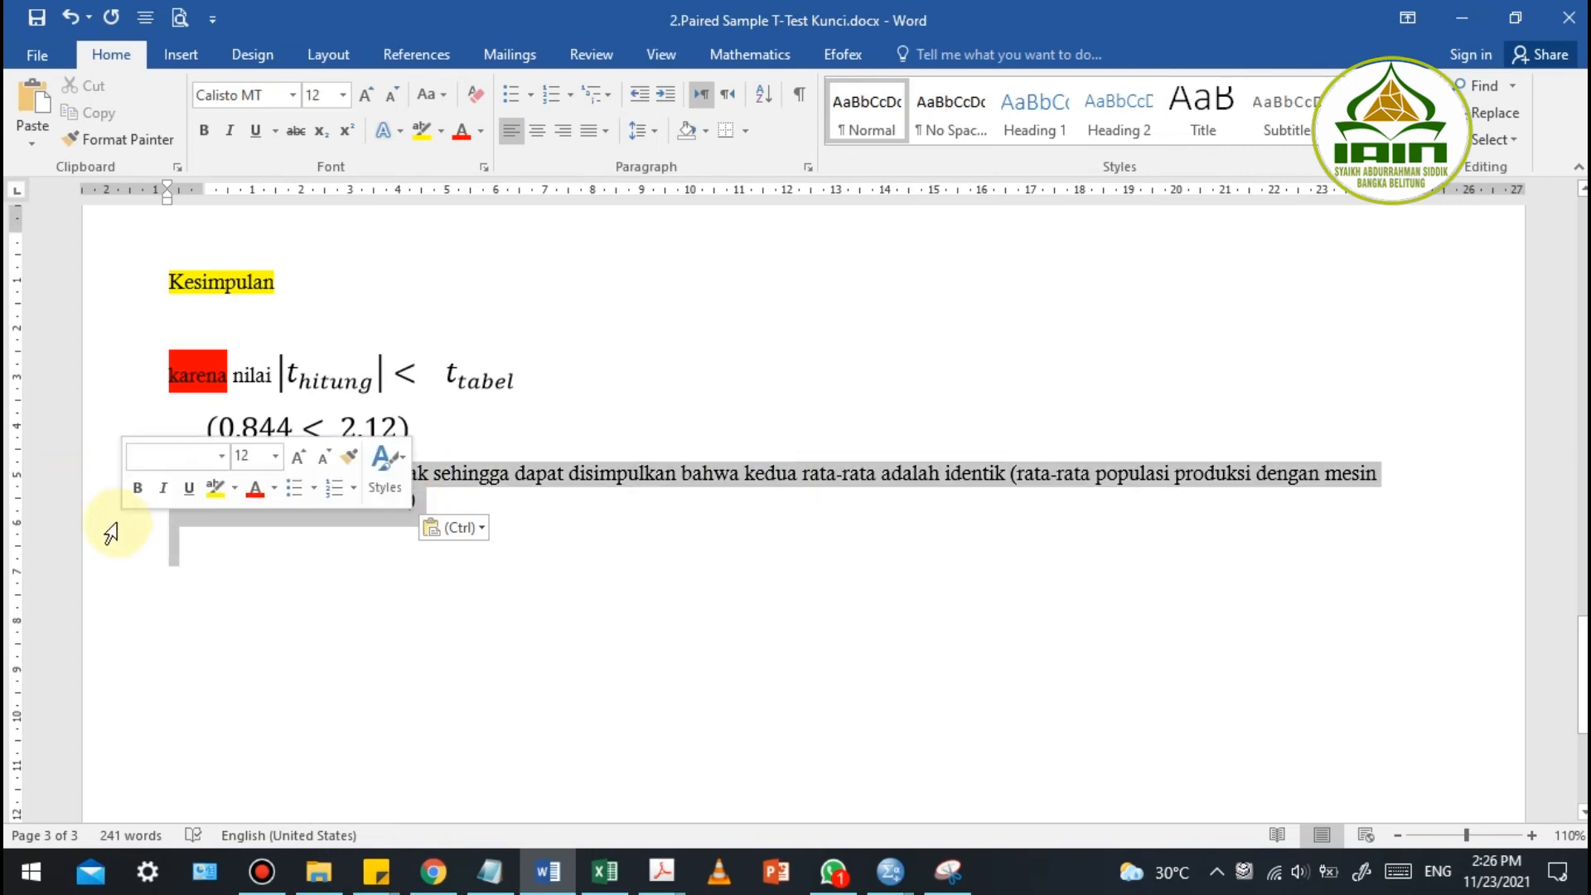
pyautogui.click(370, 89)
pyautogui.click(369, 89)
pyautogui.click(370, 90)
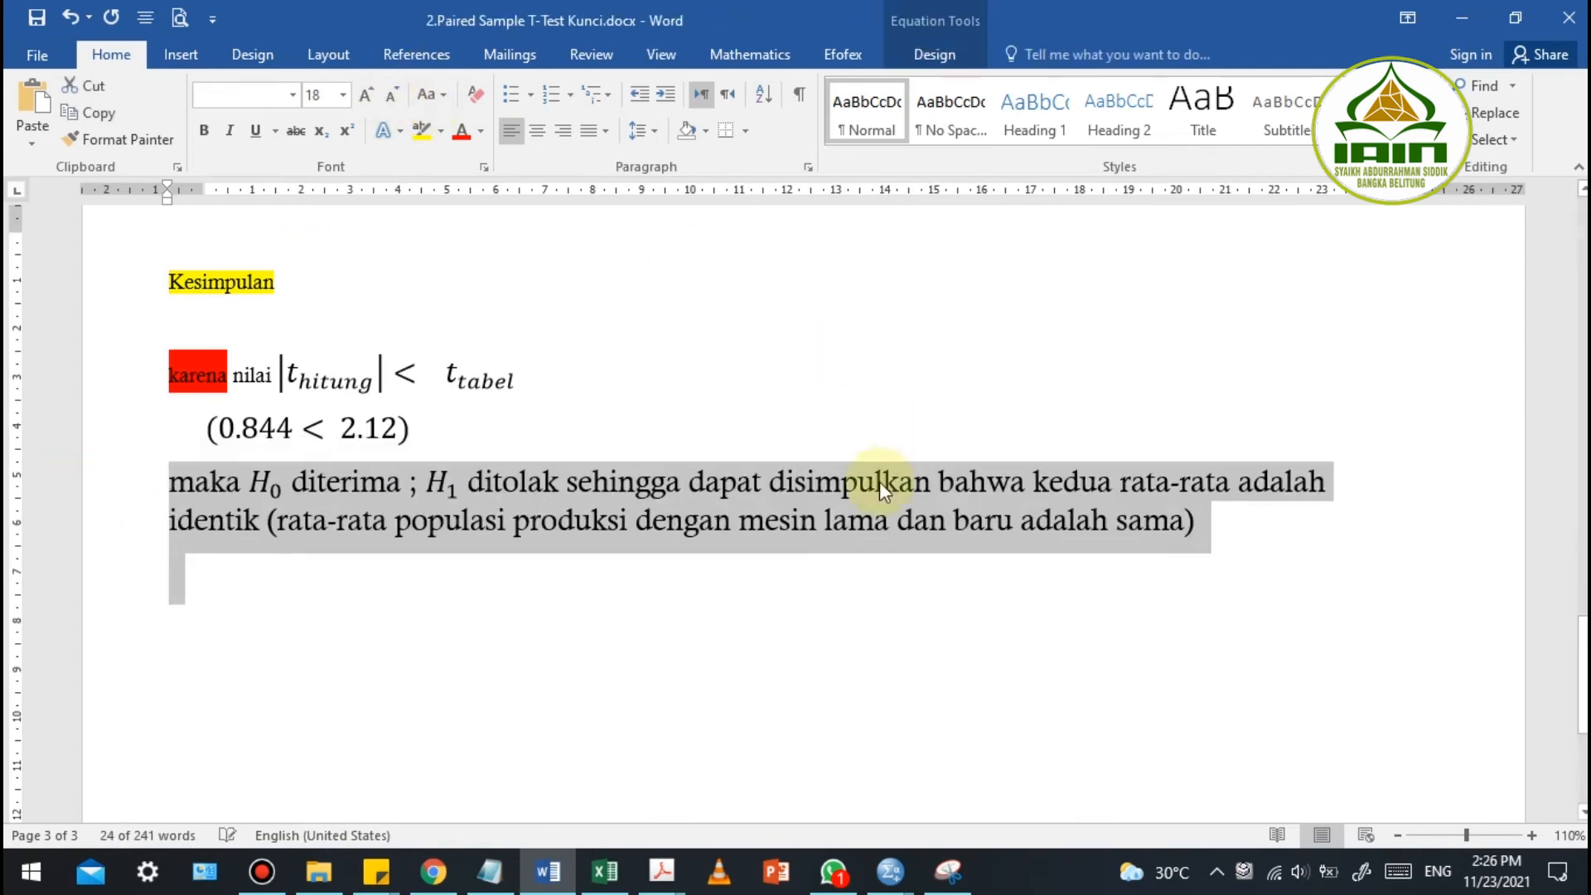
pyautogui.click(875, 520)
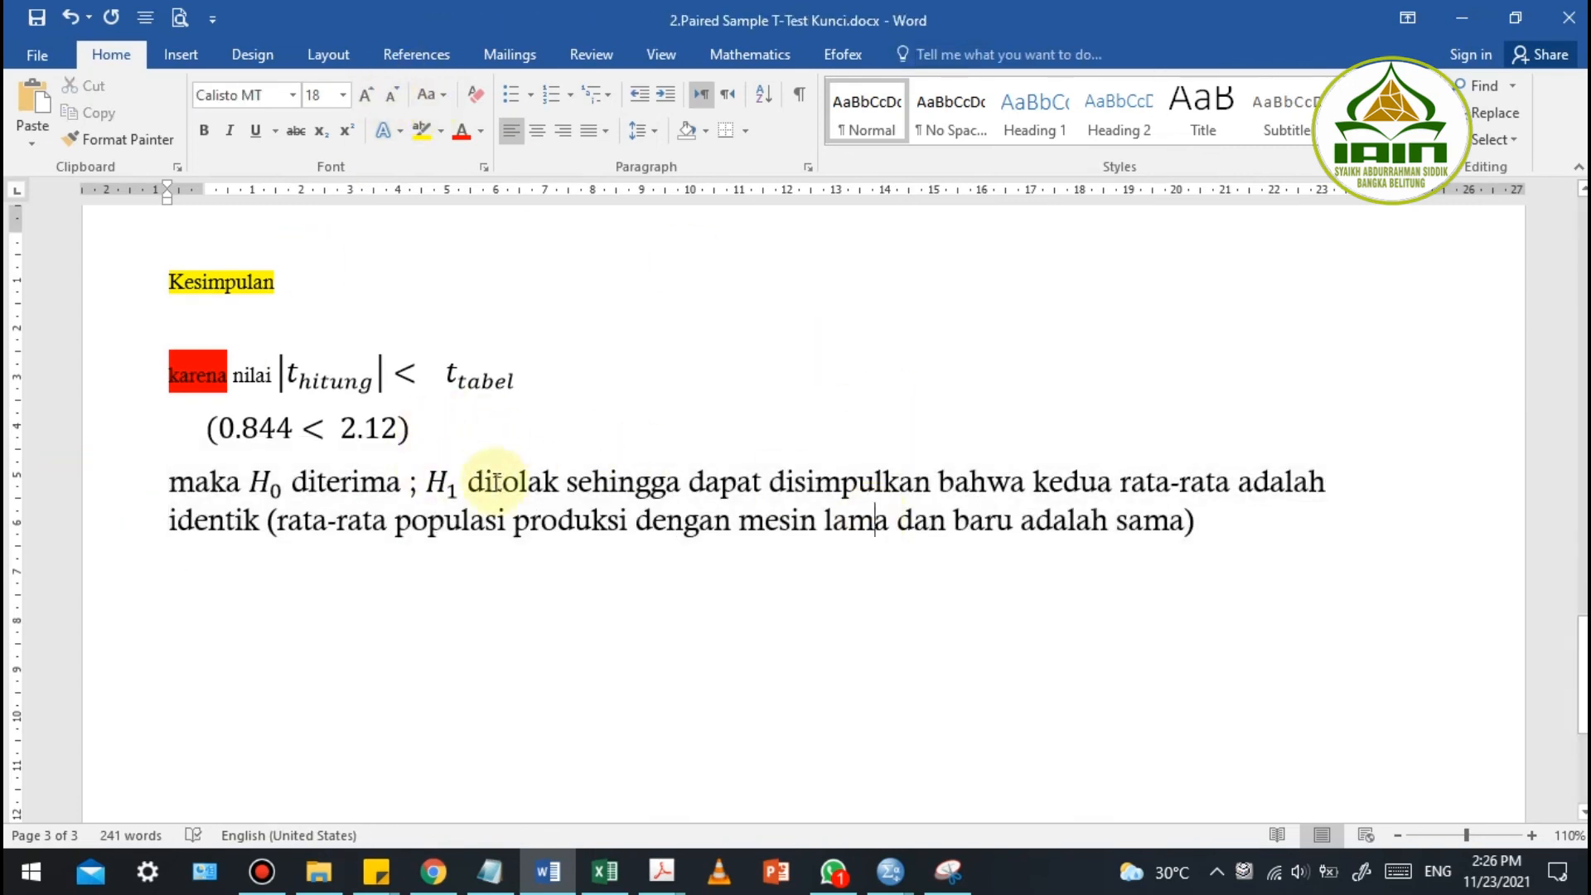
# Read through the H1 decision and the concluding statement about both averages in the Kesimpulan sentence
pyautogui.moveTo(470, 484); pyautogui.dragTo(679, 501)
pyautogui.moveTo(1049, 487); pyautogui.dragTo(1171, 527)
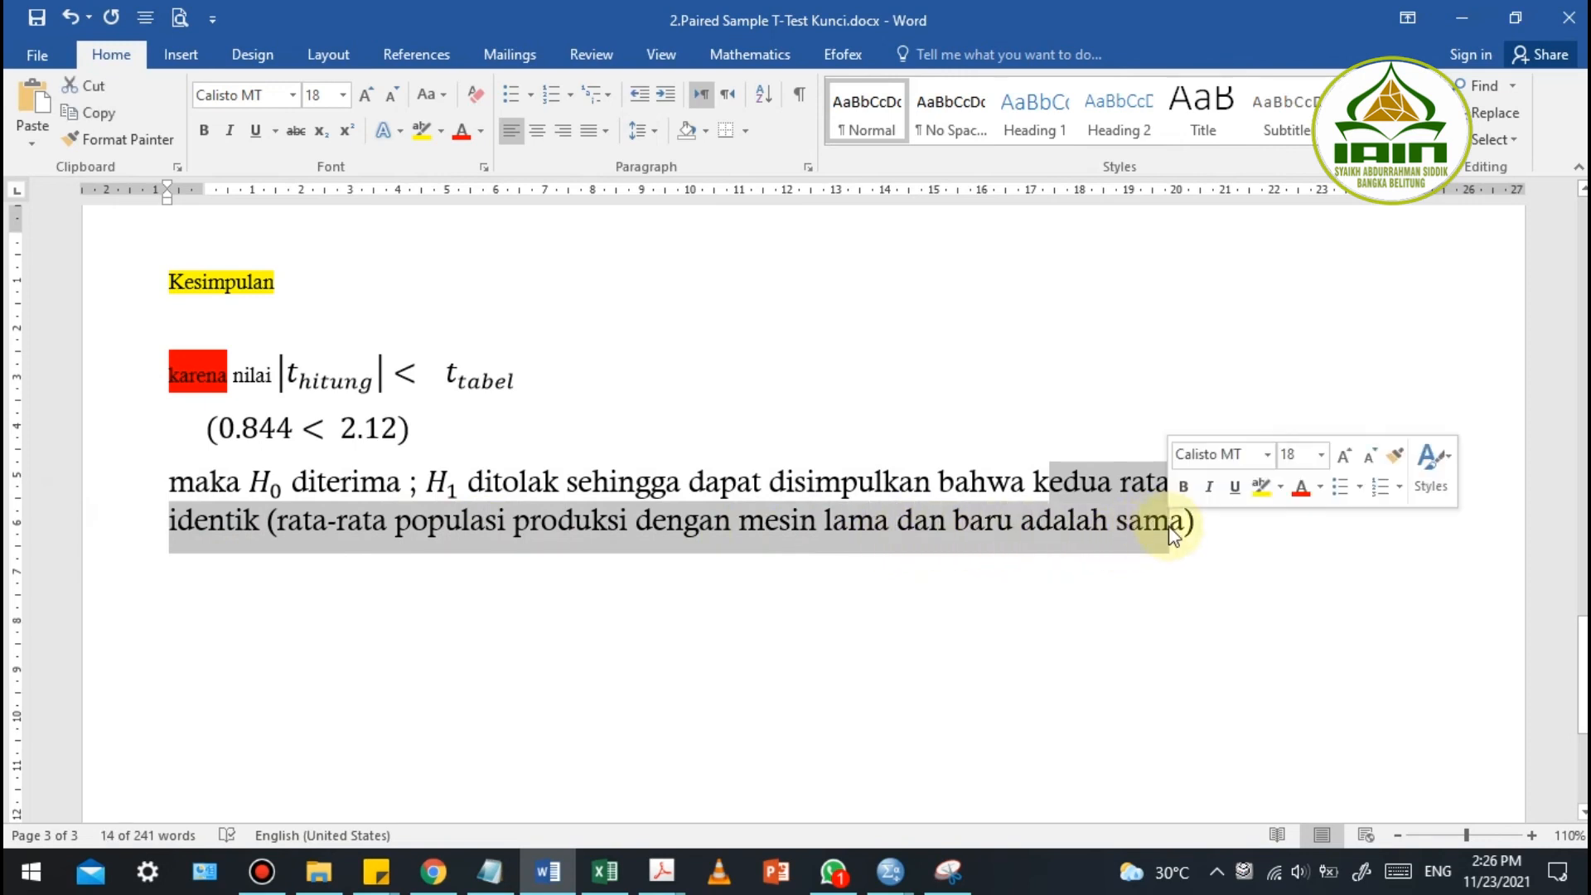
pyautogui.click(1065, 547)
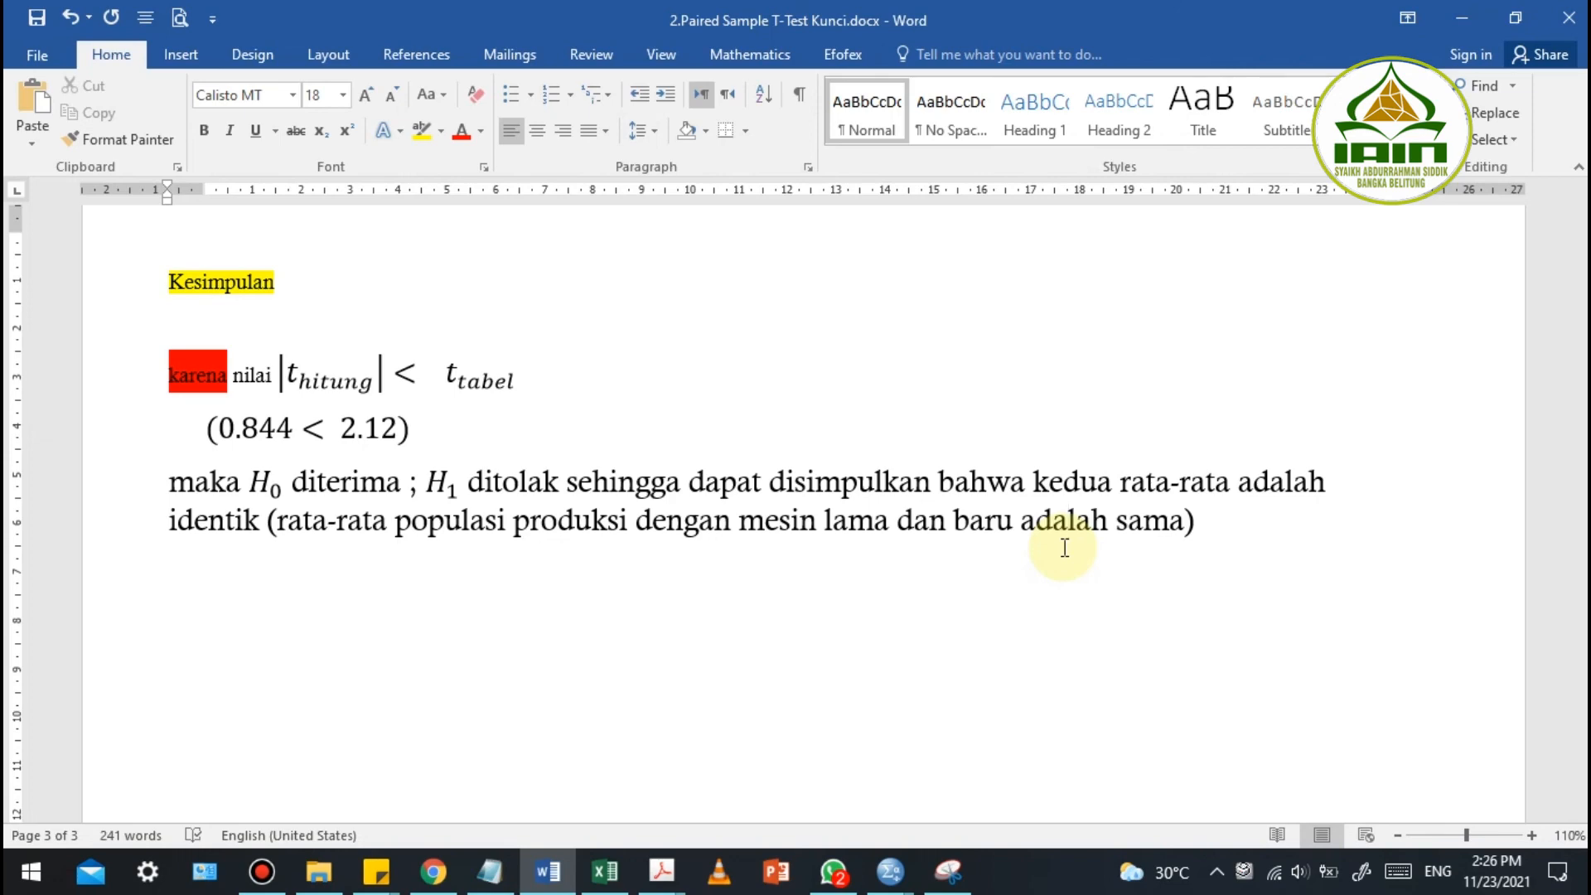
# Switch to Modul Pertemuan 10.pdf in Adobe Acrobat and browse to the Kegiatan Belajar 1 exercise below the t table
pyautogui.scroll(15, 1065, 547)
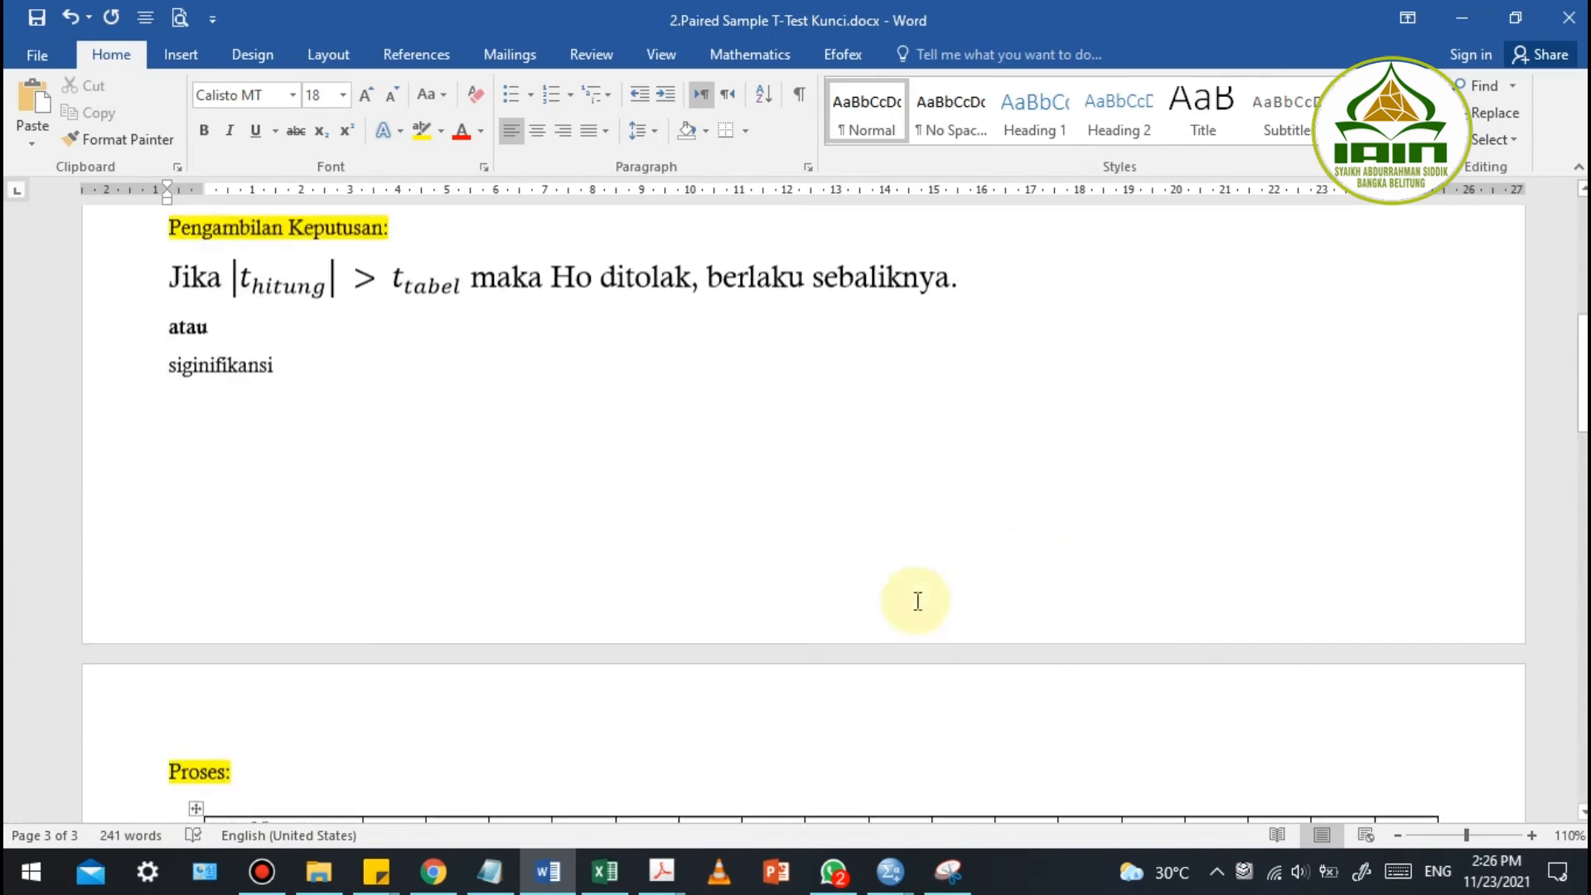
pyautogui.moveTo(661, 863)
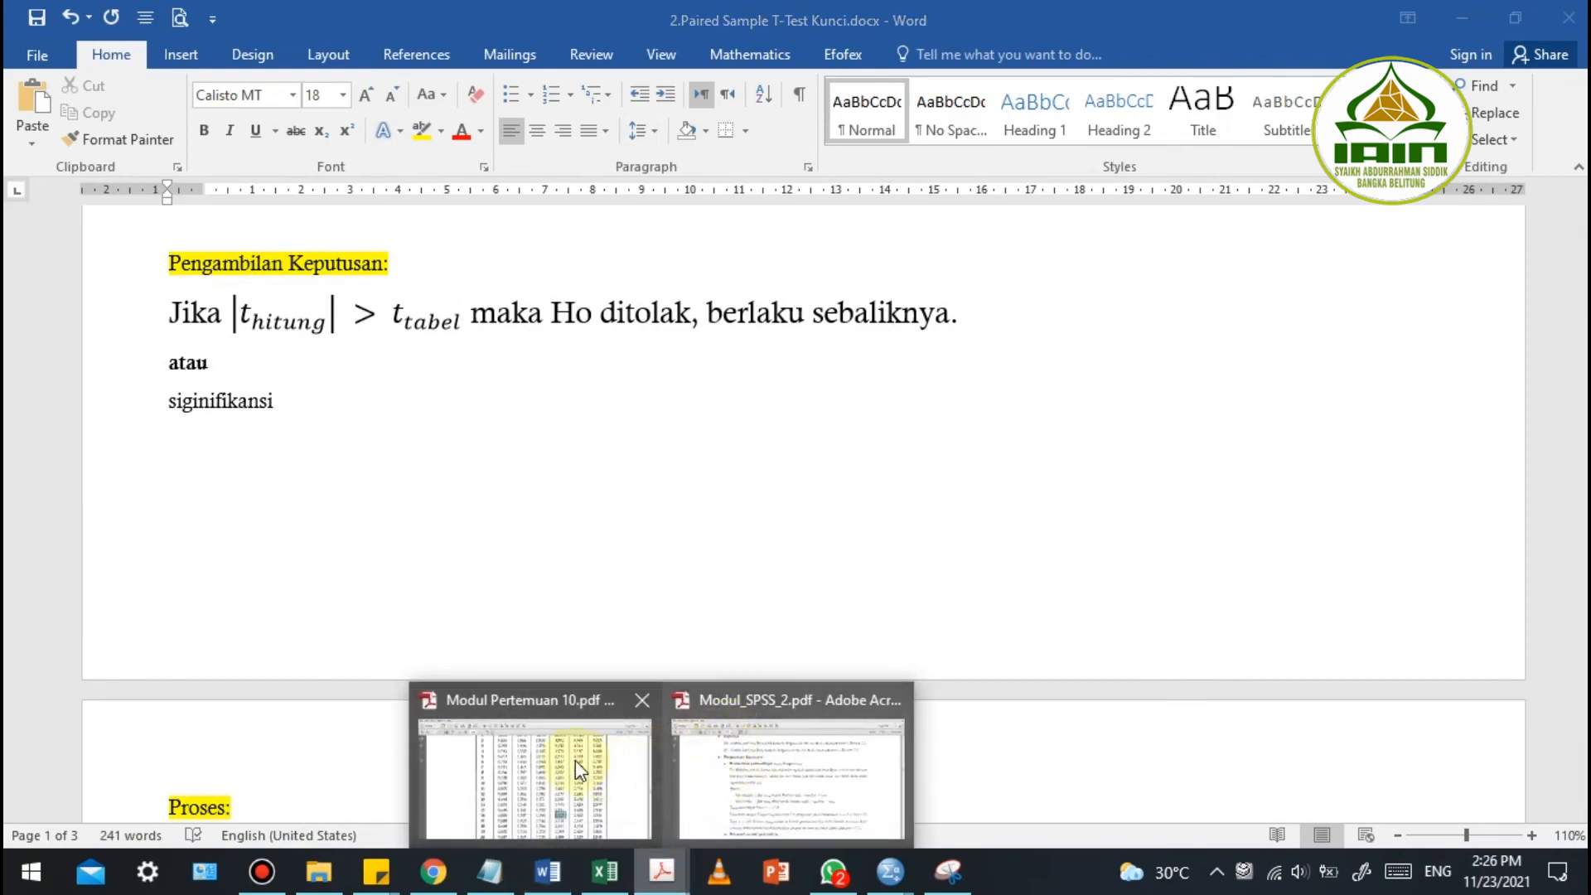
pyautogui.click(590, 766)
pyautogui.scroll(8, 836, 484)
pyautogui.scroll(-18, 836, 485)
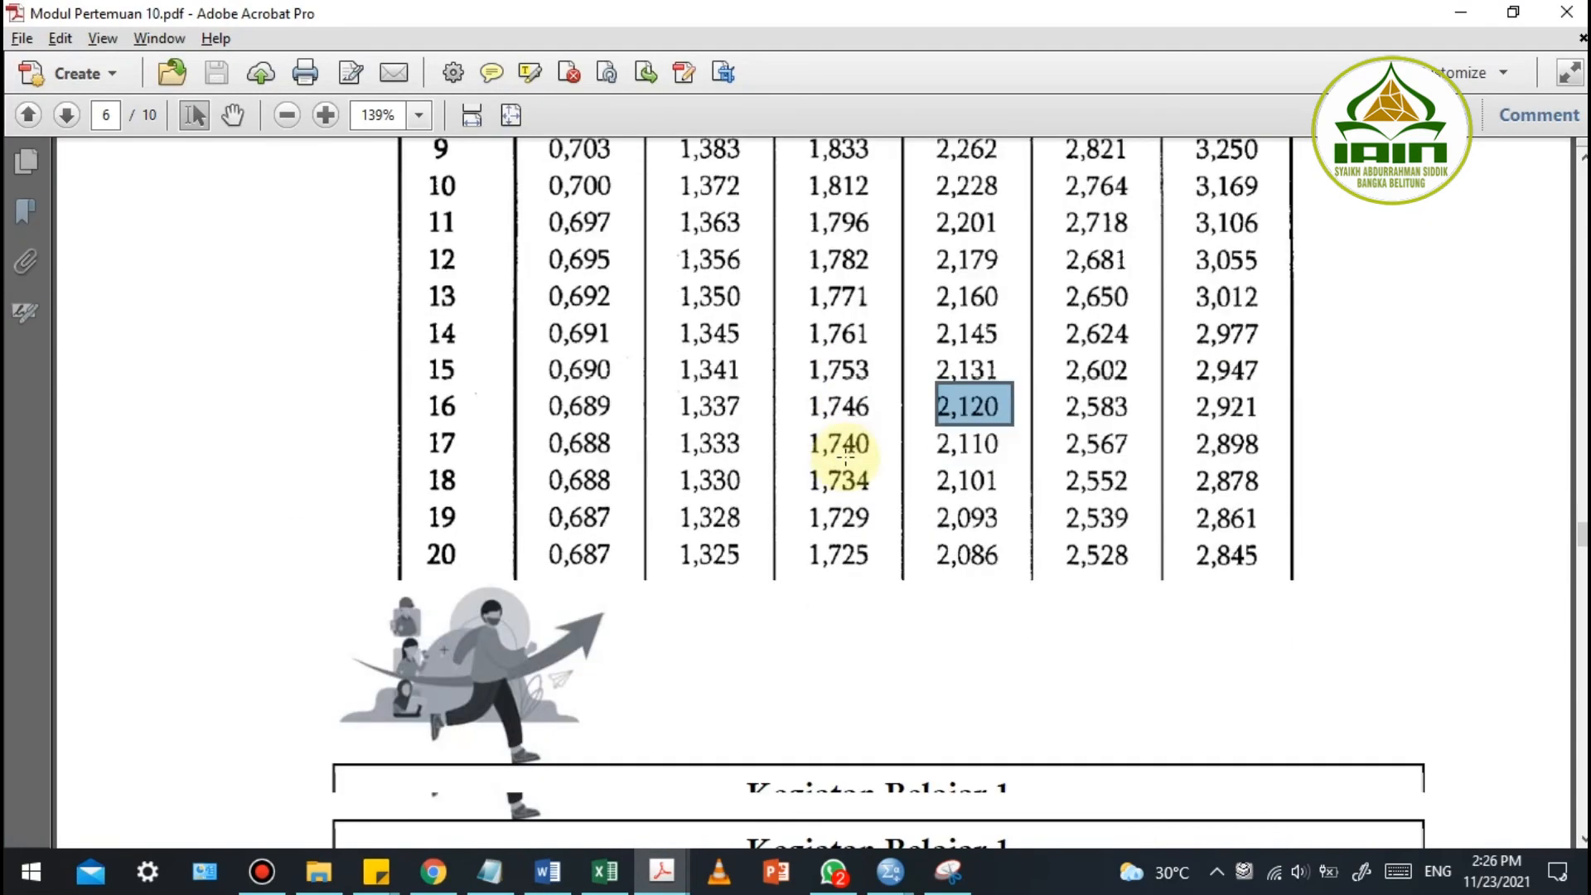
pyautogui.scroll(1, 844, 452)
pyautogui.scroll(-2, 842, 452)
pyautogui.scroll(2, 840, 450)
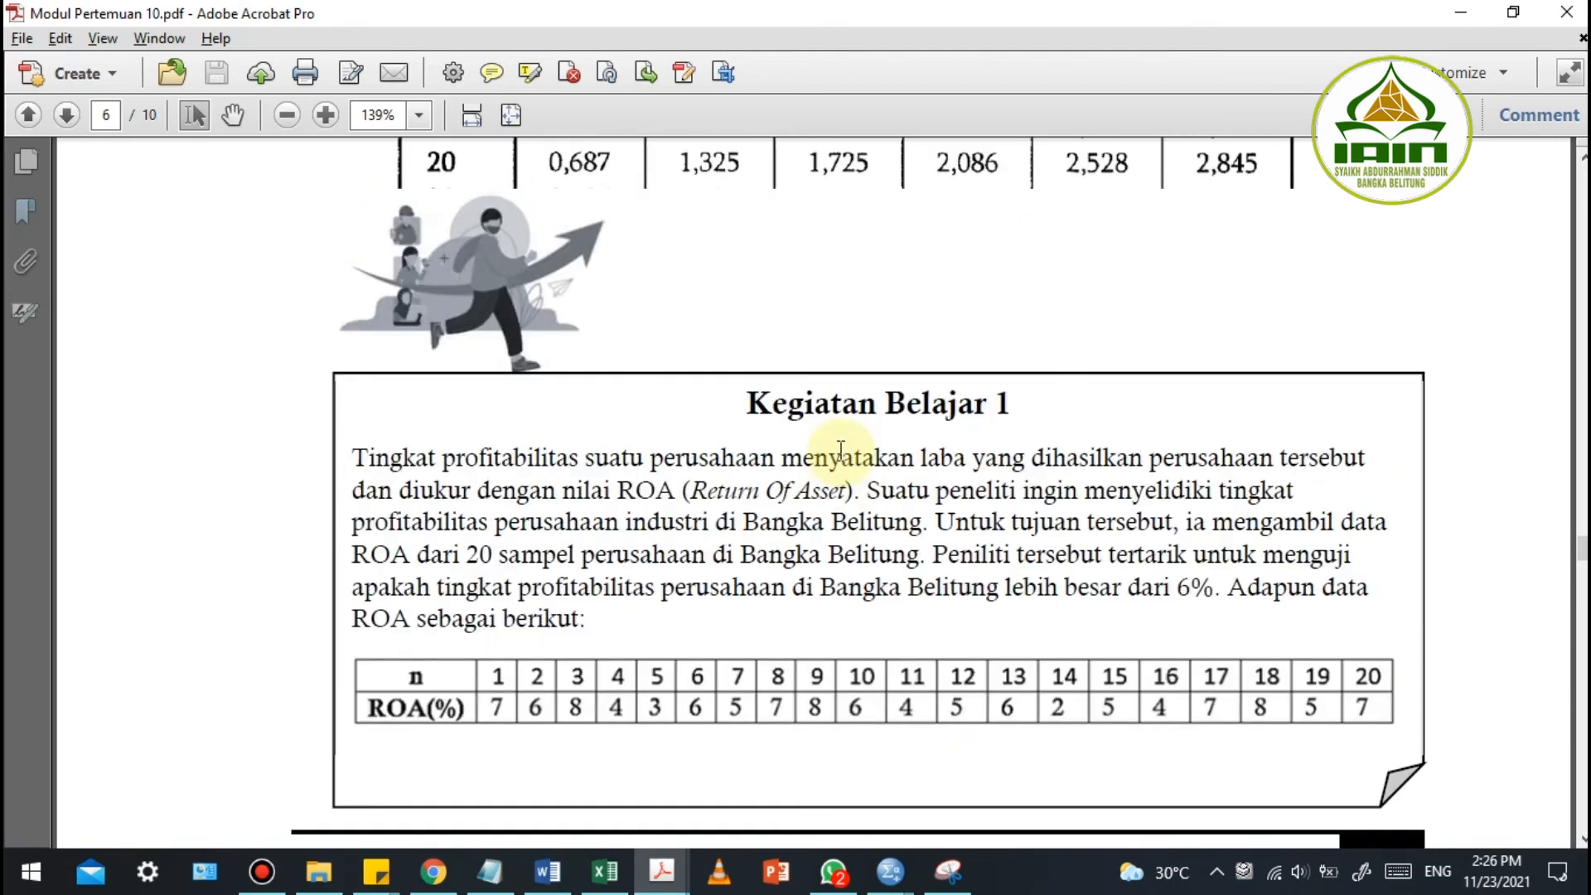